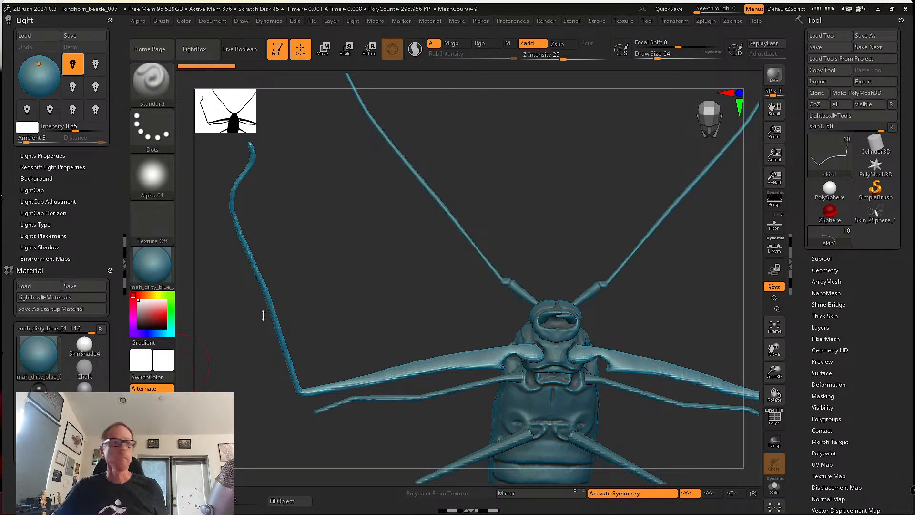
Bring the beetle reference board over the viewport and examine the underside close-up of the head and leg joints.
left_click_drag(367, 315, 362, 311)
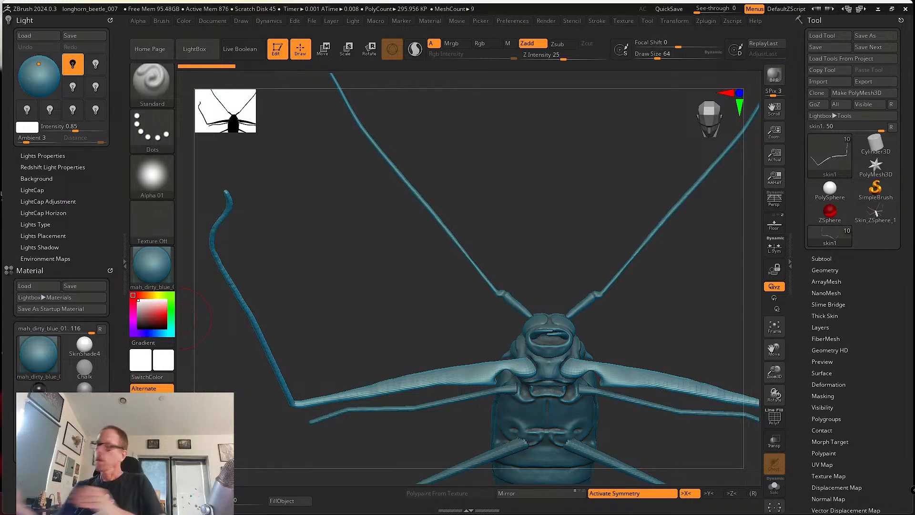
right_click_drag(0, 286, 327, 293)
scroll(325, 290, "down", 5)
scroll(324, 288, "up", 4)
scroll(322, 287, "up", 8)
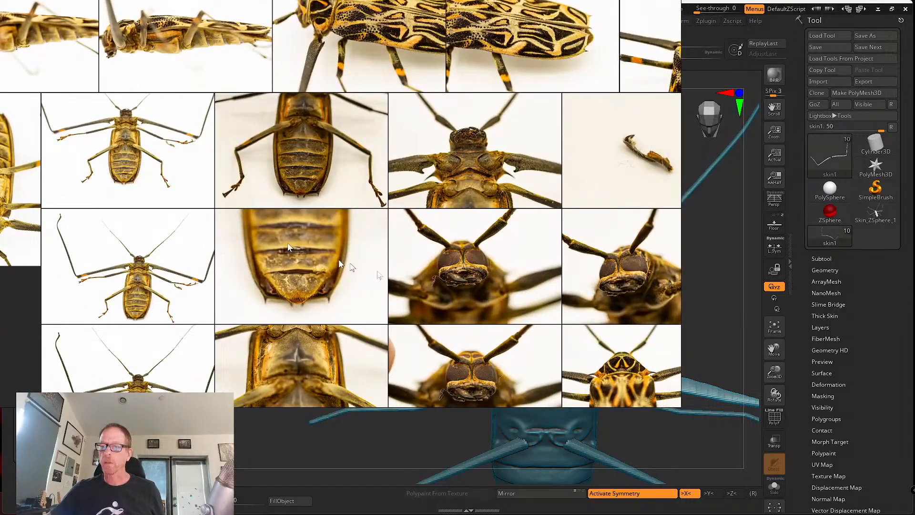
right_click_drag(288, 244, 519, 380)
scroll(436, 380, "up", 4)
scroll(436, 380, "up", 5)
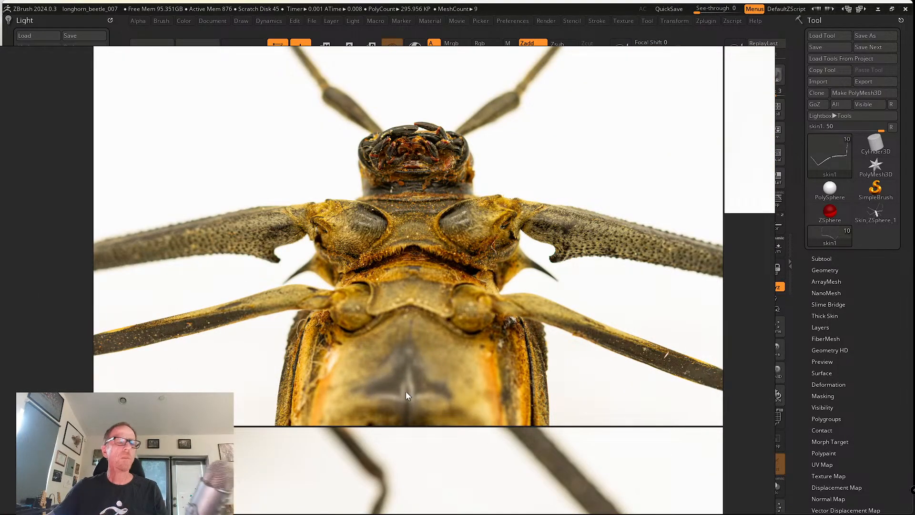
Survey the beetle reference photos, comparing the underside, side and patterned back views across the board.
scroll(406, 394, "down", 8)
middle_click_drag(491, 338, 305, 388)
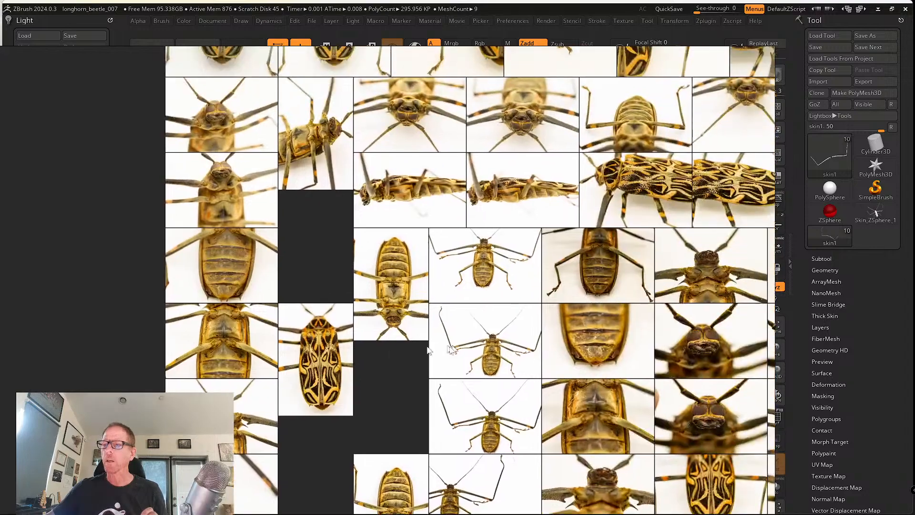
scroll(391, 357, "up", 2)
mouse_move(535, 355)
middle_mouse_down()
mouse_move(391, 358)
mouse_move(366, 389)
mouse_move(318, 394)
mouse_move(326, 467)
middle_mouse_up()
middle_click_drag(313, 370, 307, 480)
scroll(314, 358, "up", 5)
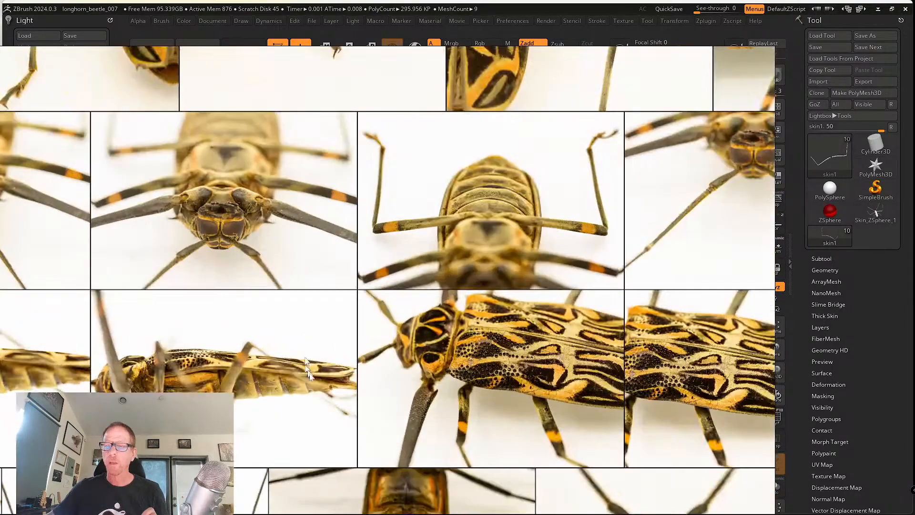
scroll(310, 389, "down", 2)
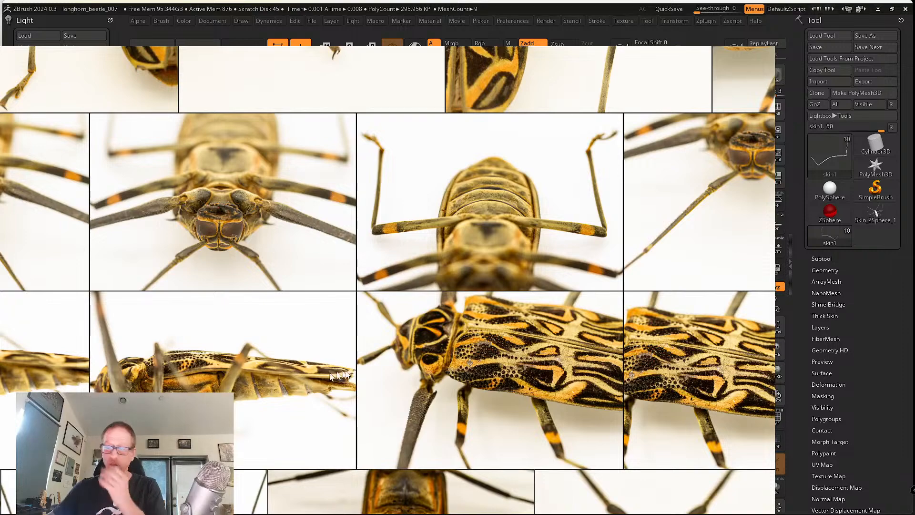
scroll(310, 388, "down", 4)
middle_click_drag(388, 376, 374, 307)
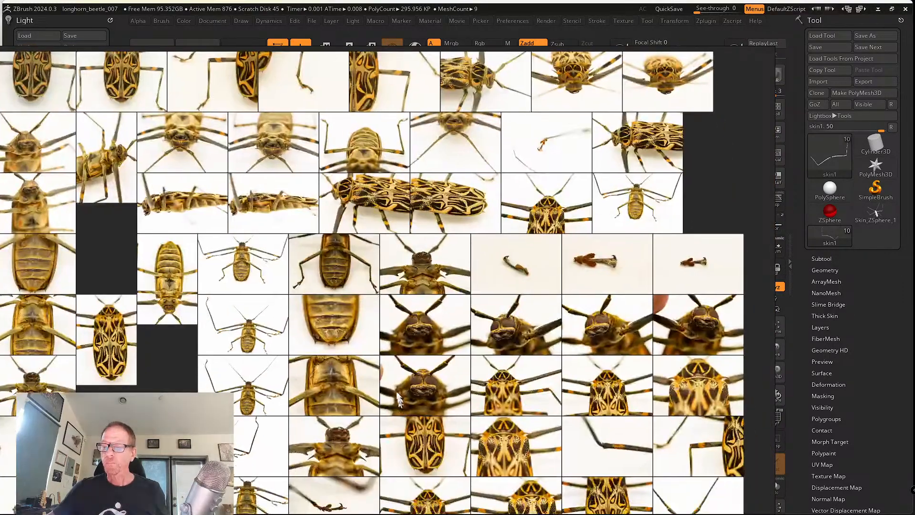
middle_click_drag(396, 394, 367, 309)
right_click_drag(438, 372, 381, 352)
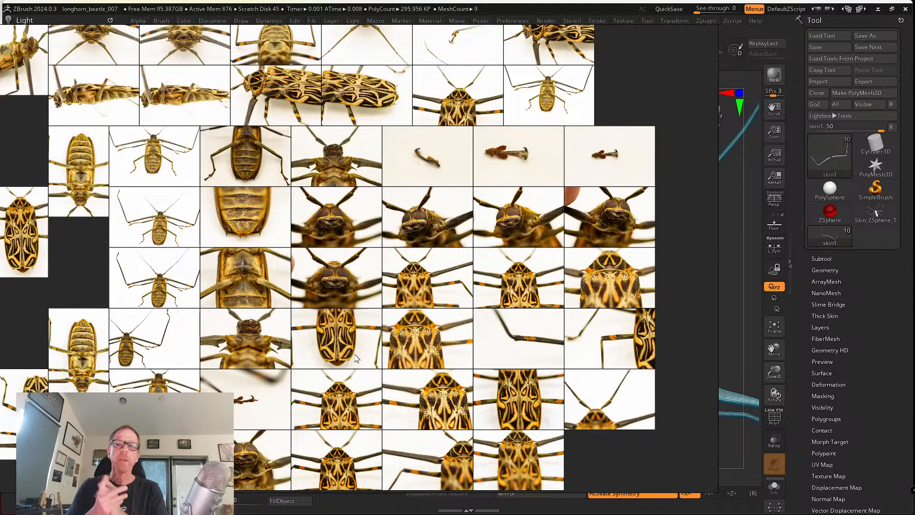
Examine the front-view close-up of the beetle's head, eyes and mouthparts on the reference board.
right_click_drag(449, 333, 368, 414)
right_click_drag(440, 316, 465, 217)
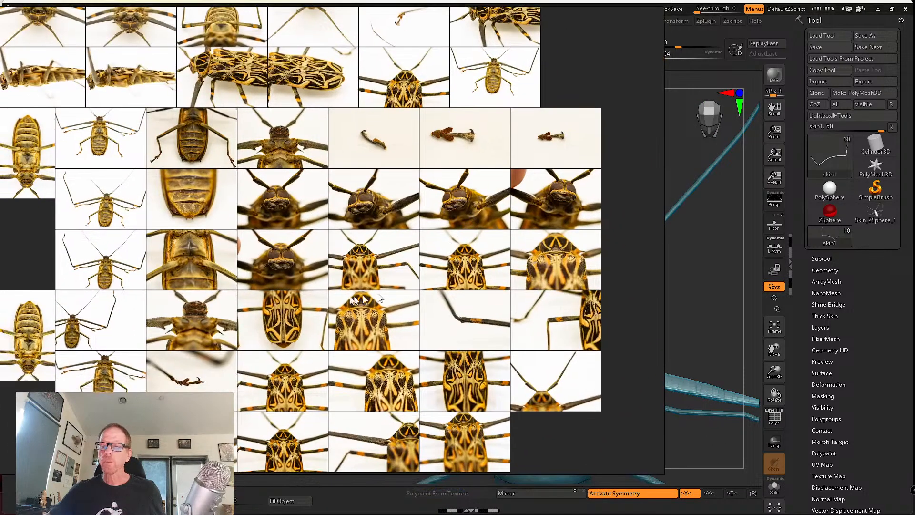
scroll(353, 297, "down", 1)
scroll(338, 300, "down", 1)
scroll(336, 301, "up", 1)
scroll(340, 299, "up", 2)
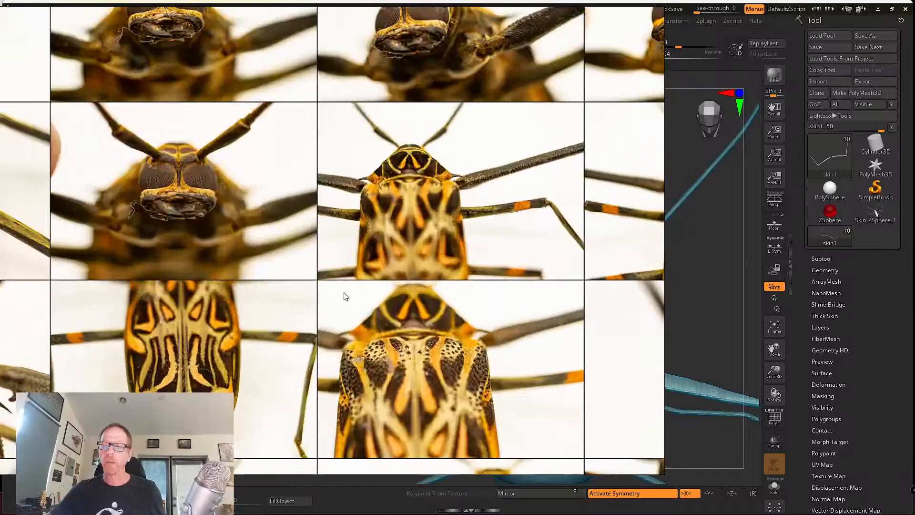
middle_click_drag(201, 286, 376, 305)
scroll(376, 305, "up", 1)
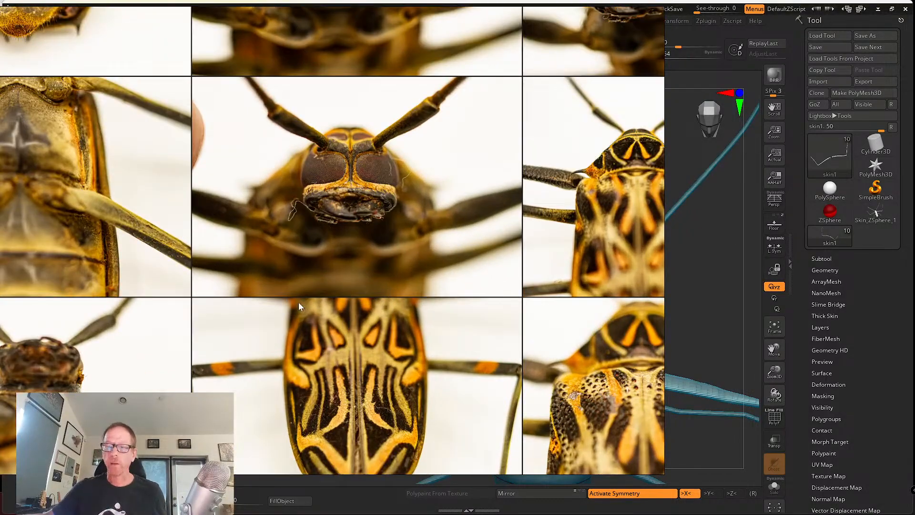
scroll(299, 302, "down", 4)
right_click_drag(114, 285, 230, 299)
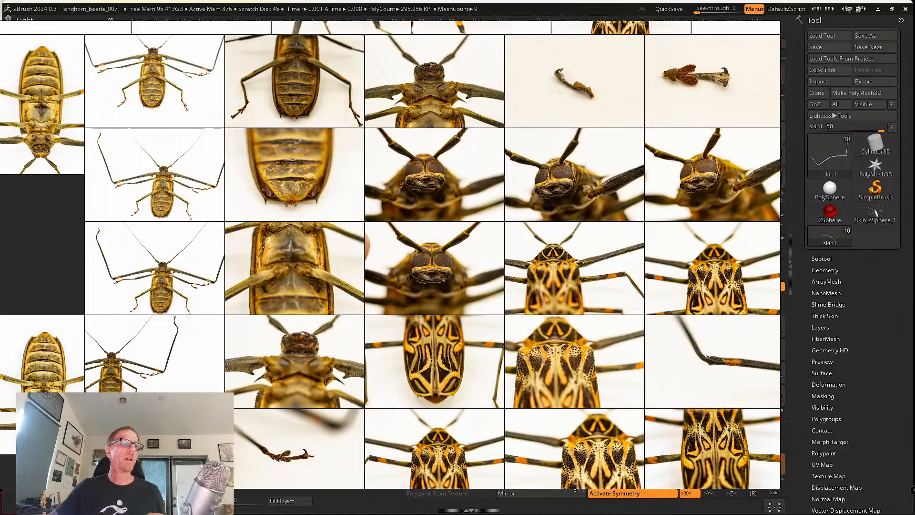
Switch to the web browser and close the YouTube livestream and ZBrushLIVE calendar tabs.
key("alt+Tab")
right_click_drag(335, 114, 306, 214)
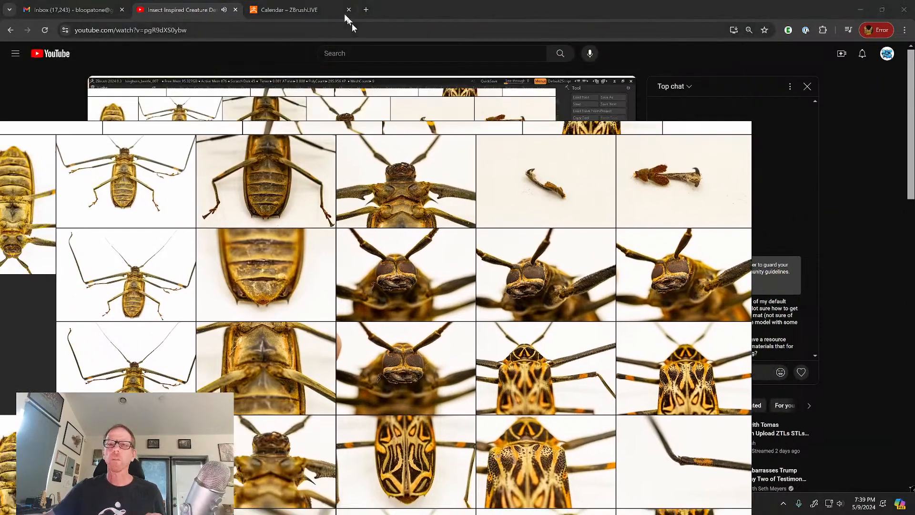
left_click(226, 9)
left_click(235, 10)
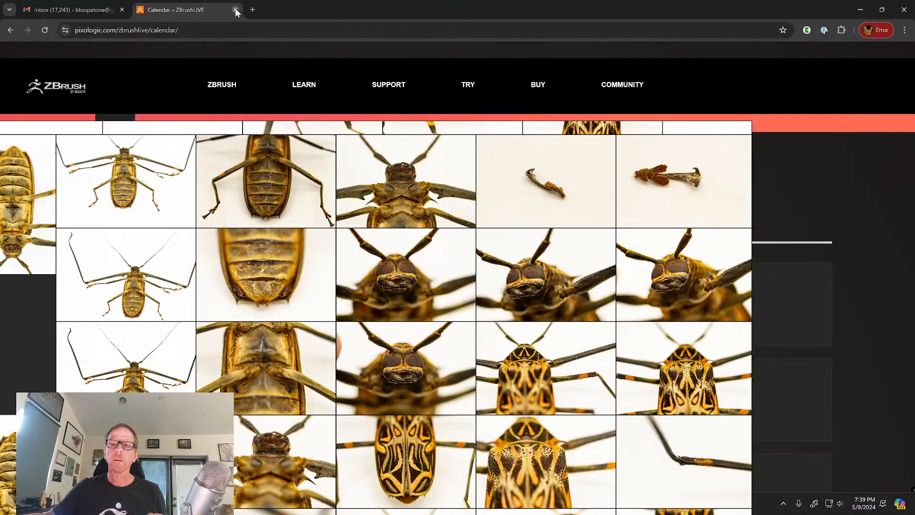
left_click(235, 10)
key("alt+Tab")
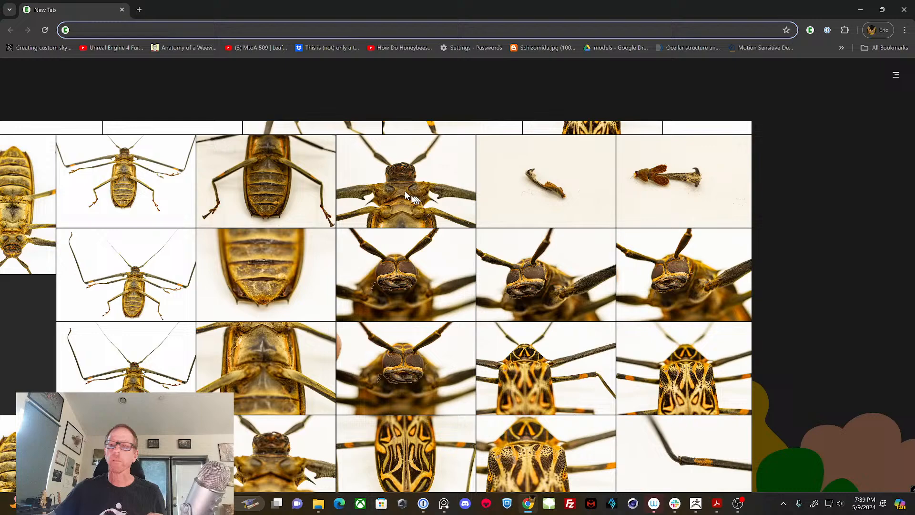
Move the reference board out of the way and open the signed-in account's own YouTube channel page.
left_click(326, 387)
key("ctrl+m")
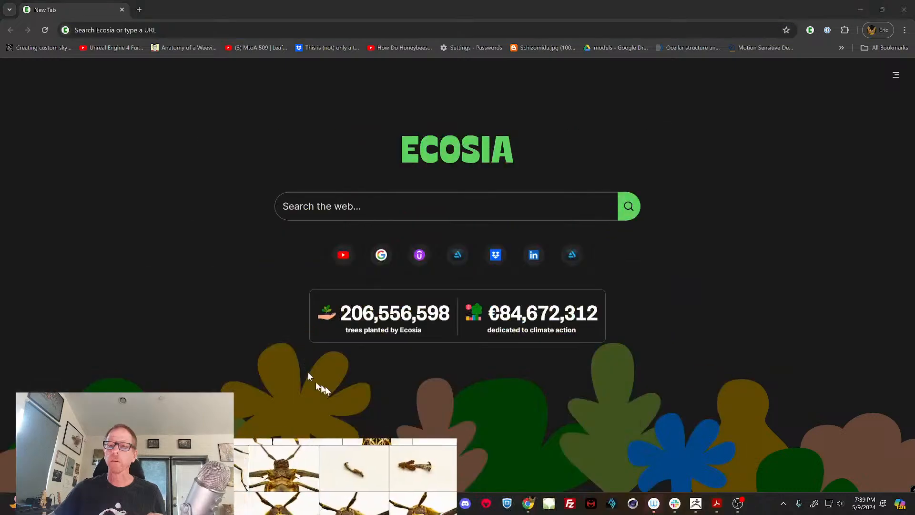
left_click(343, 255)
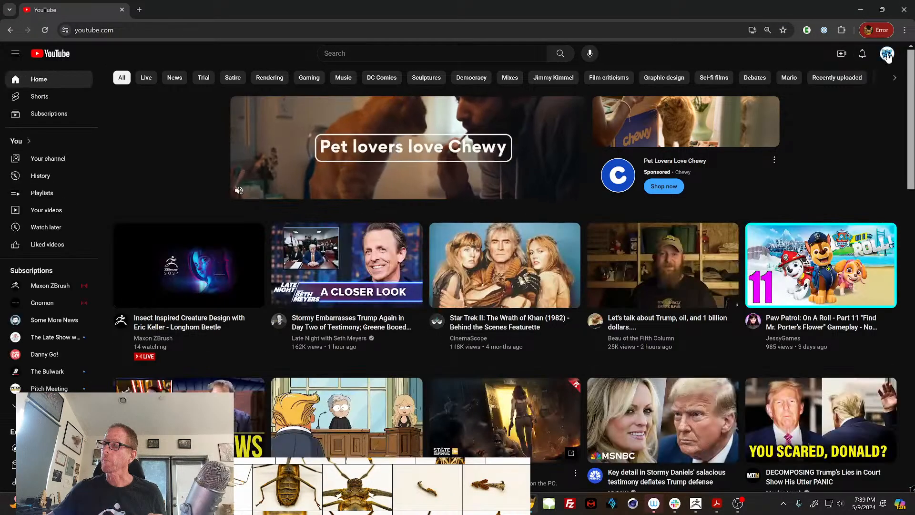
left_click(887, 55)
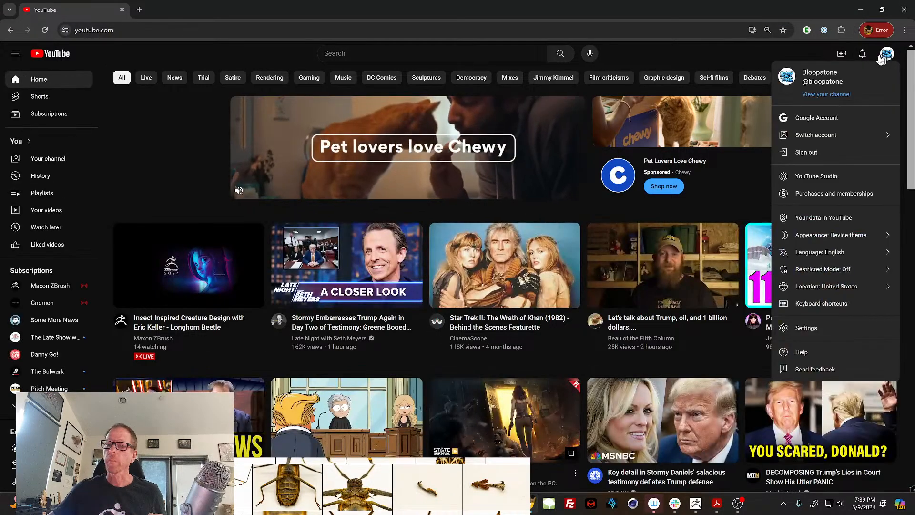
left_click(827, 94)
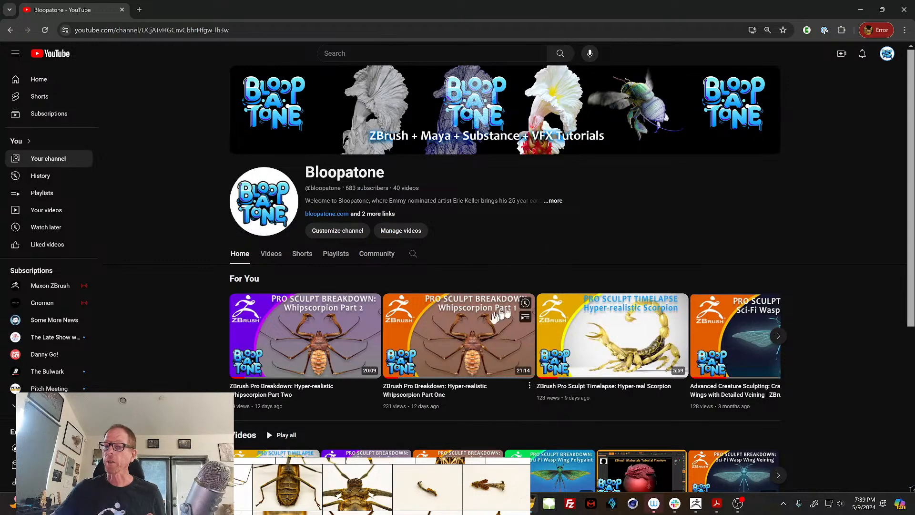
Bring the reference board back over the browser and review its beetle photos up close and as a whole.
right_click_drag(508, 505, 603, 210)
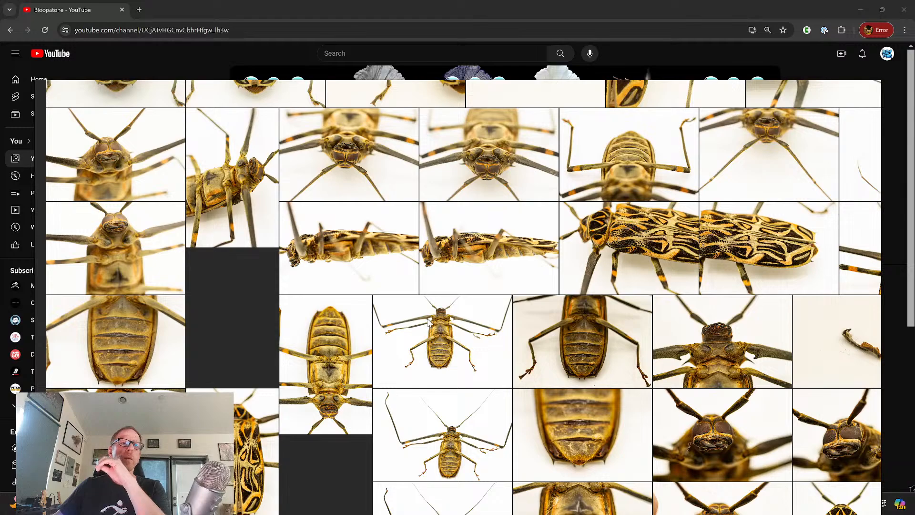
scroll(529, 331, "down", 3)
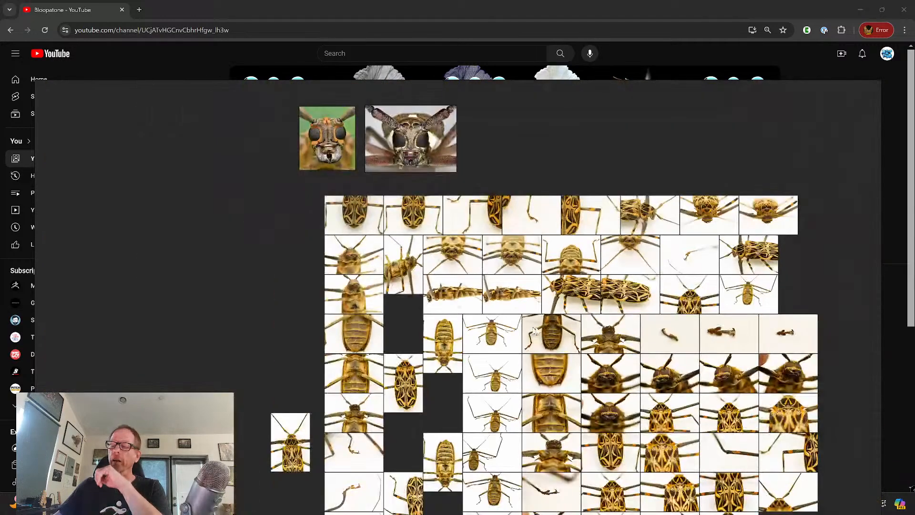
scroll(581, 293, "up", 6)
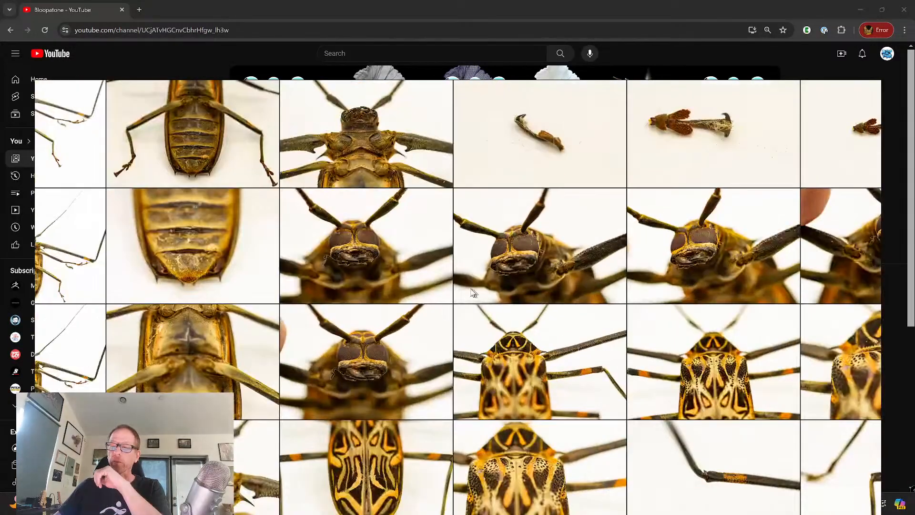
scroll(471, 289, "down", 6)
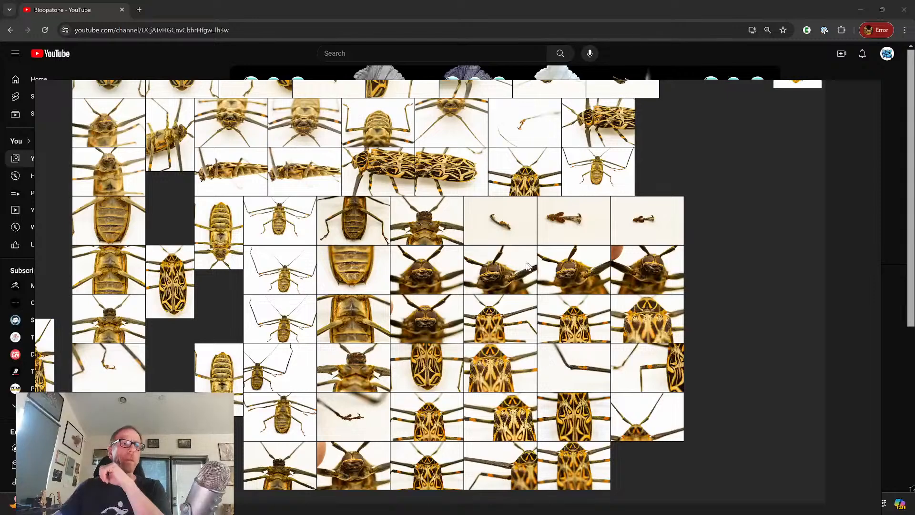
right_click_drag(526, 263, 508, 402)
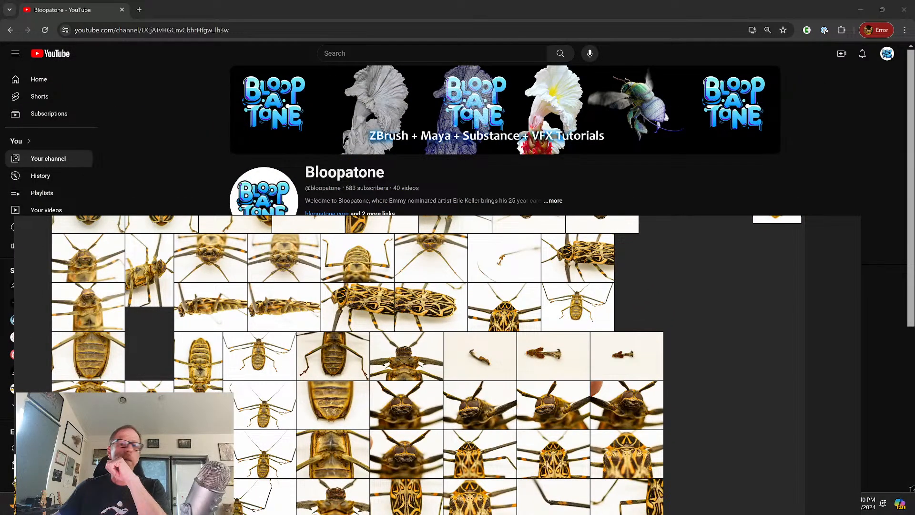
Search the web for "matcap materiasl mah dirty blue download" in a new browser tab and open the pixologic.com MatCap library result.
left_click_drag(205, 11, 0, 27)
key("ctrl+t")
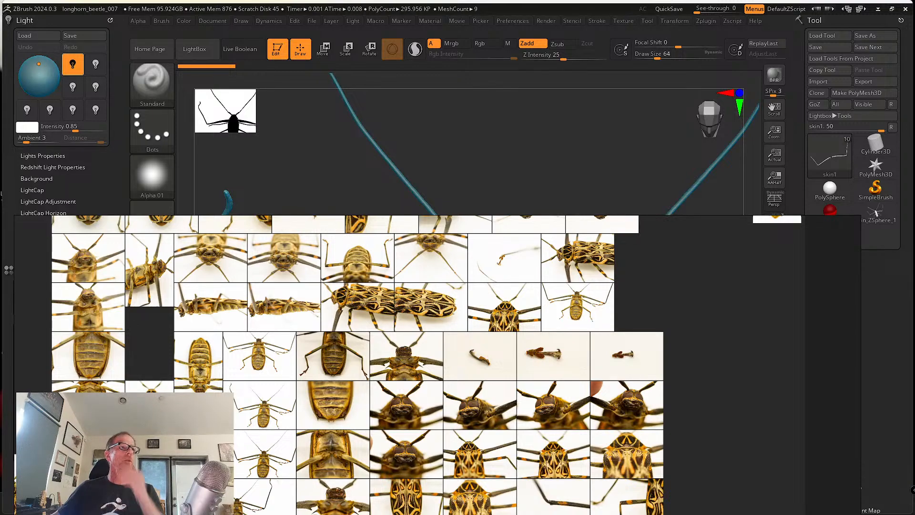
left_click_drag(0, 104, 326, 103)
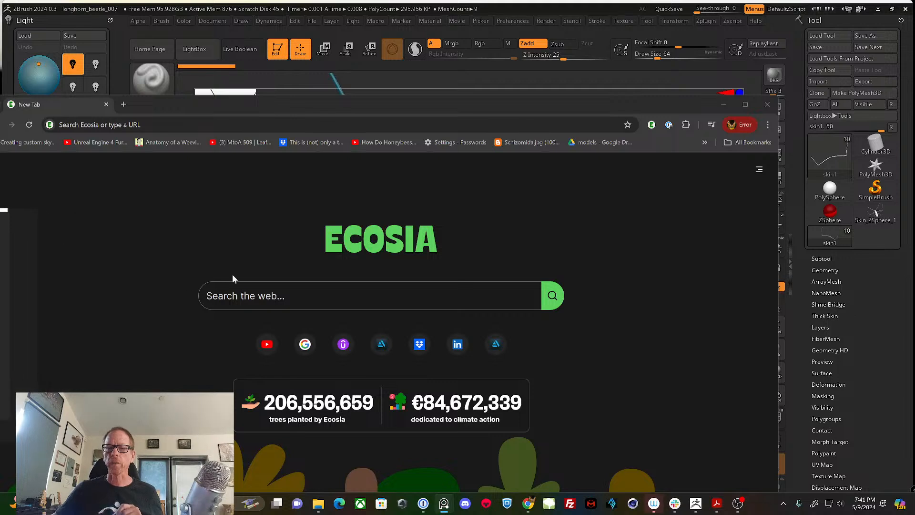
left_click(321, 297)
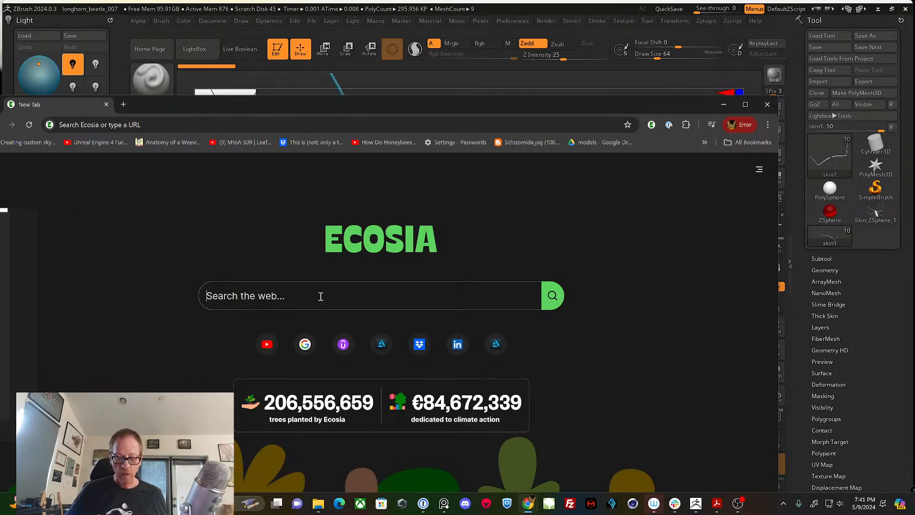
type("matc")
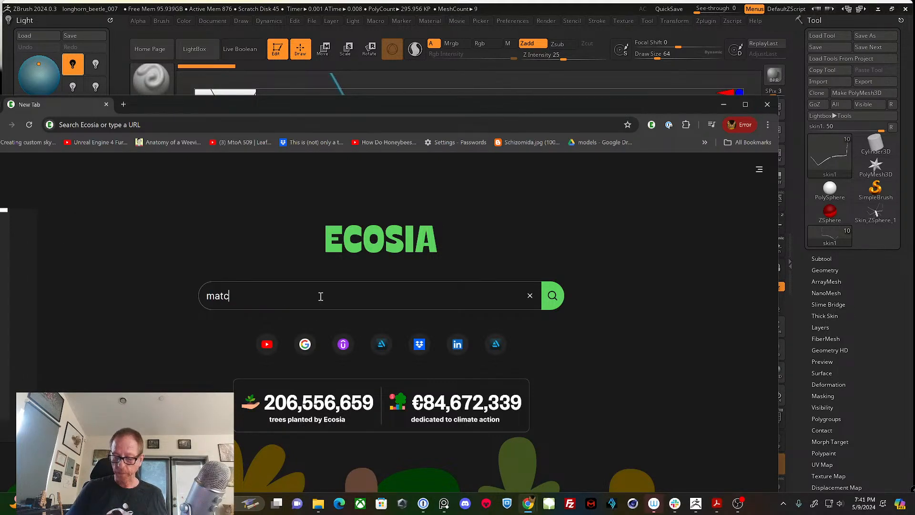
type("ap materias")
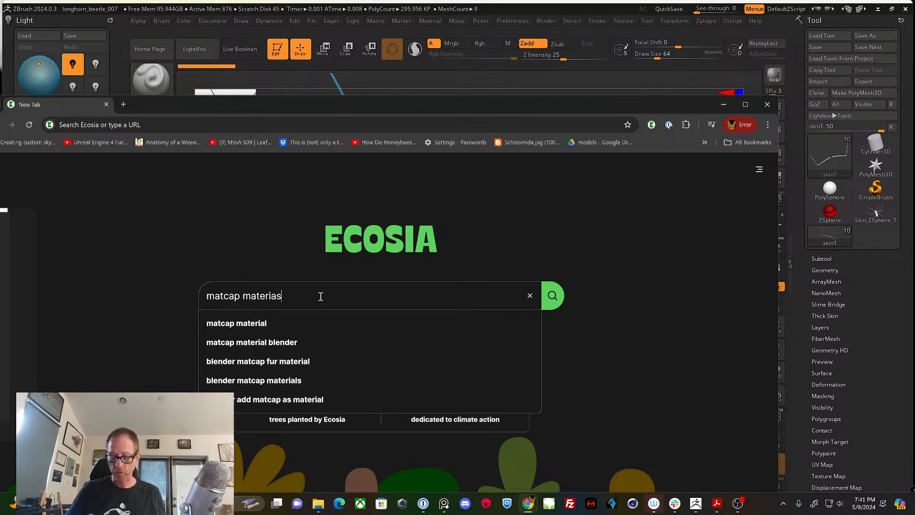
type("l mah din")
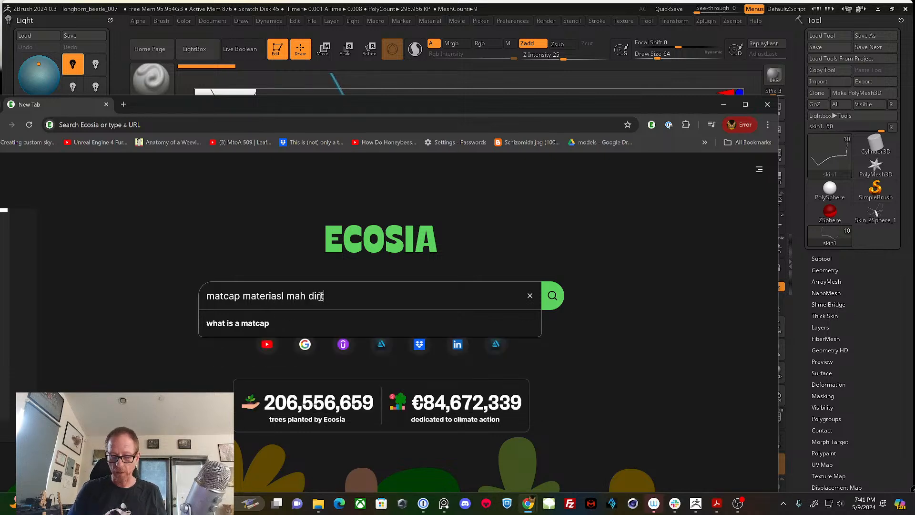
type("ty blue down")
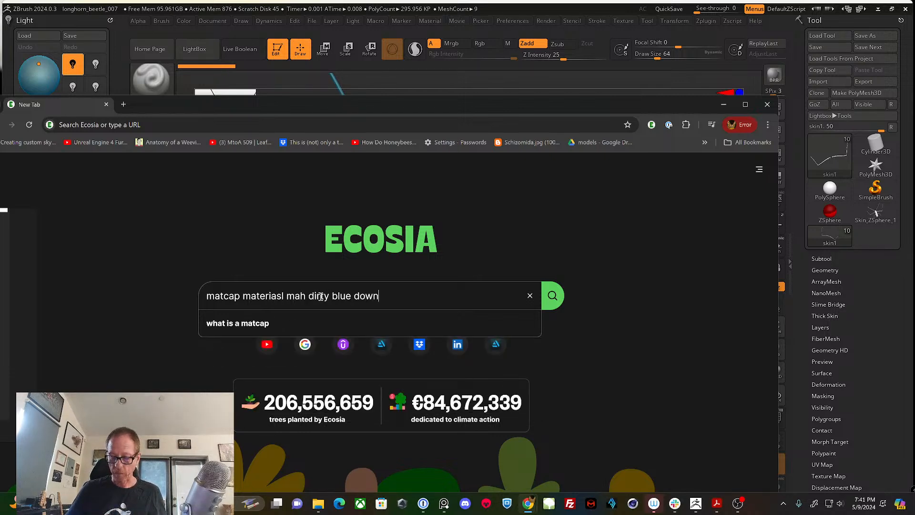
type("lo")
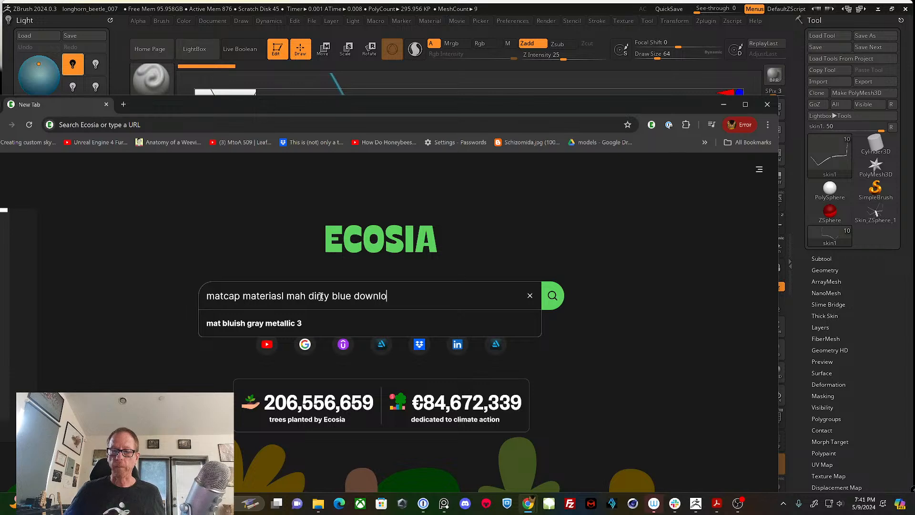
type("ad")
key("Return")
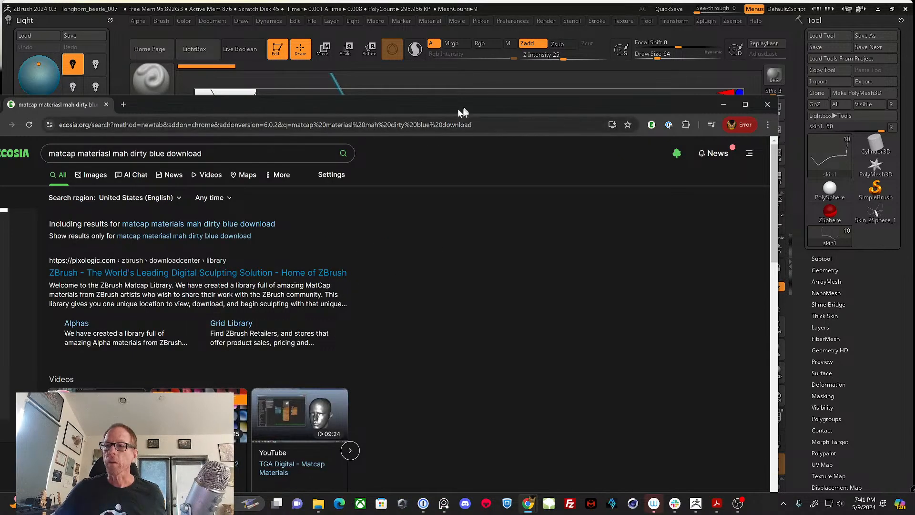
left_click_drag(460, 111, 538, 63)
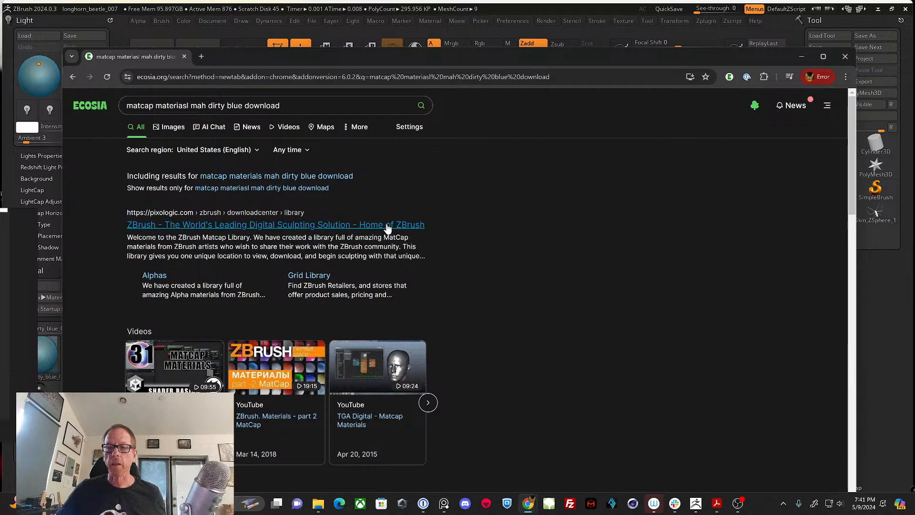
left_click(315, 227)
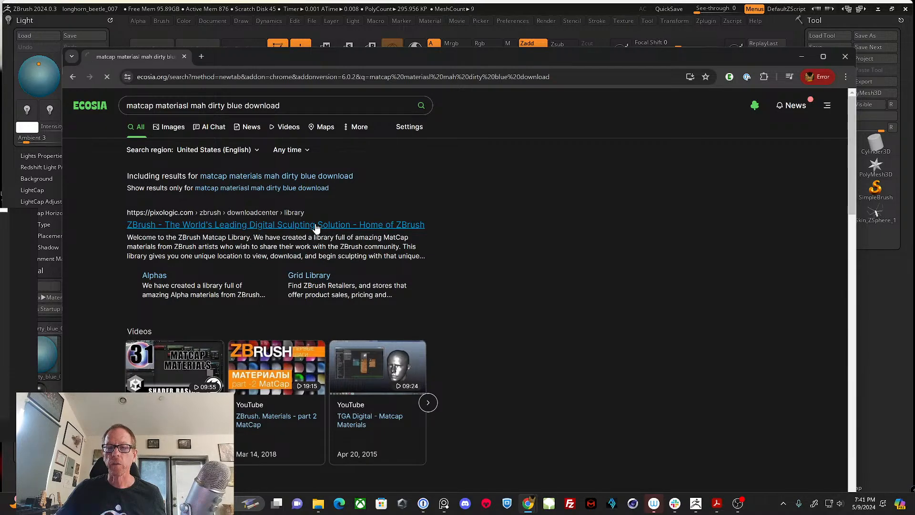
Look over the ZBrush Matcap Library page, including its address, material categories and preview spheres.
scroll(387, 233, "down", 3)
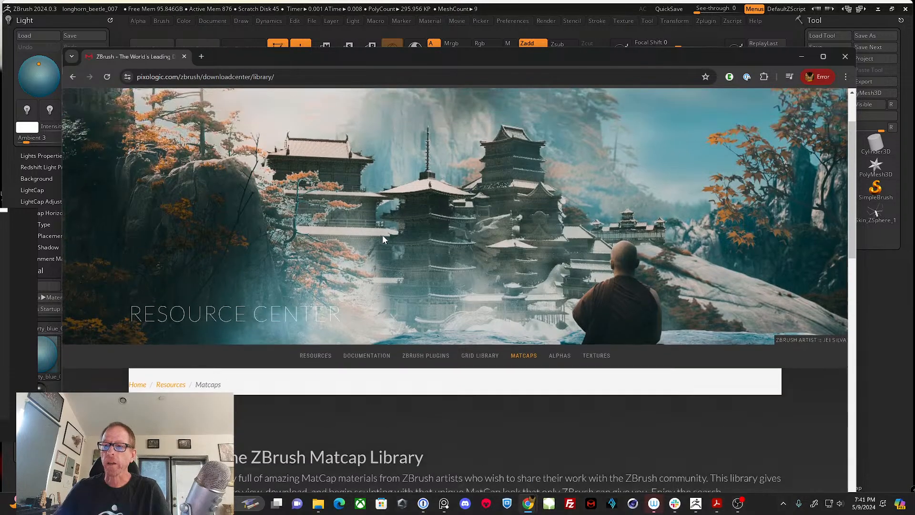
scroll(382, 234, "up", 3)
left_click(296, 78)
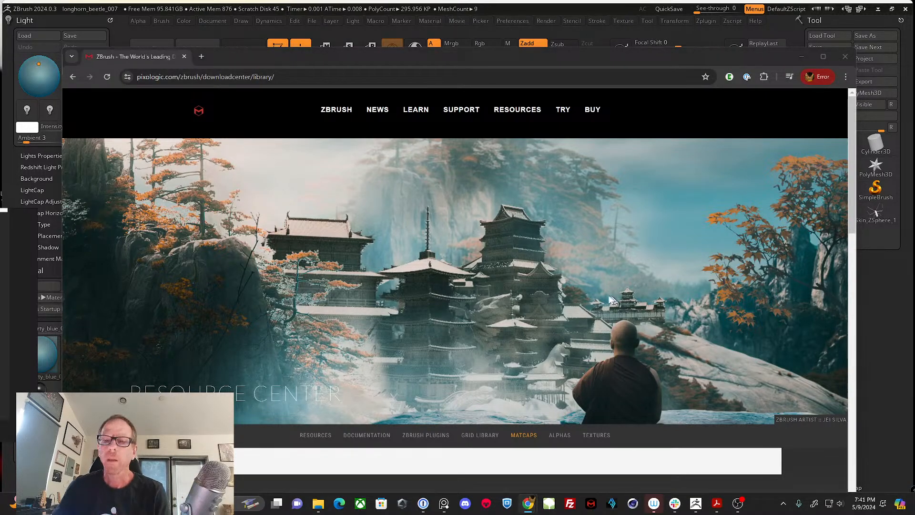
scroll(648, 342, "down", 10)
scroll(648, 341, "up", 2)
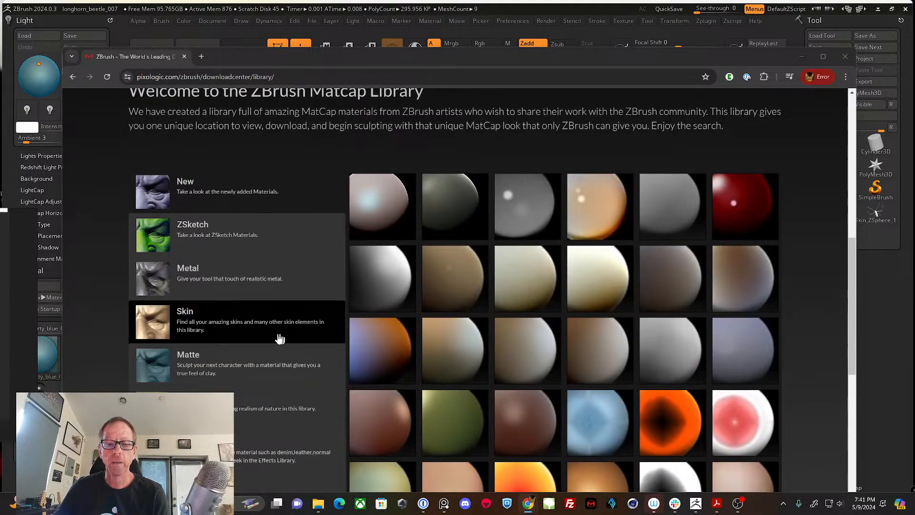
scroll(229, 318, "down", 2)
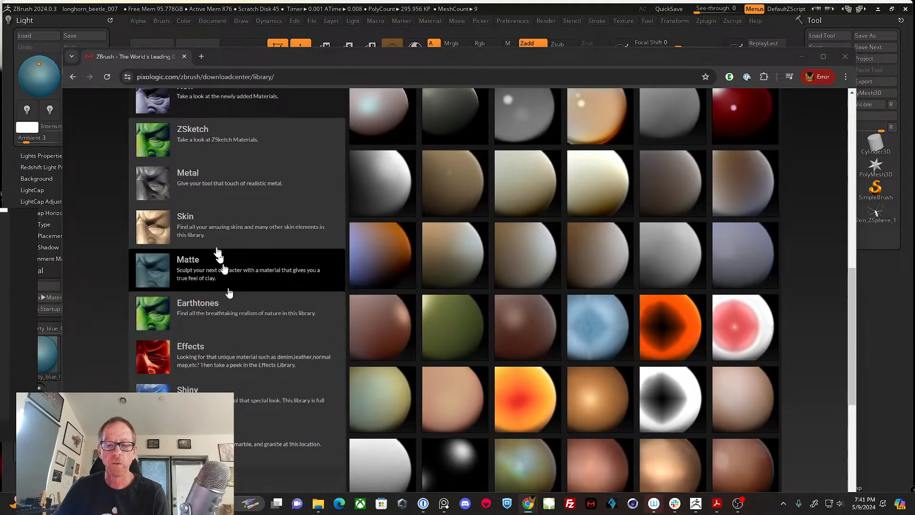
Open the Metal category of the Matcap Library and look through its material previews.
left_click(218, 180)
scroll(471, 283, "down", 3)
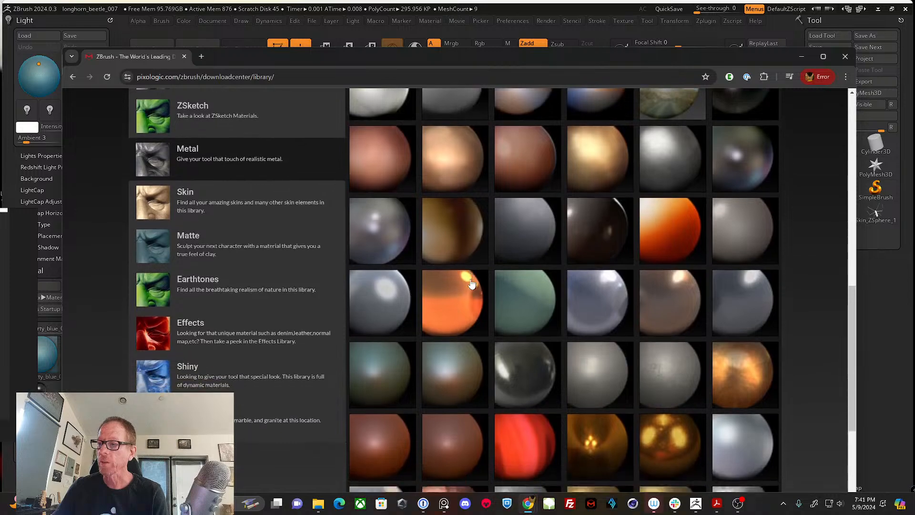
scroll(469, 288, "down", 2)
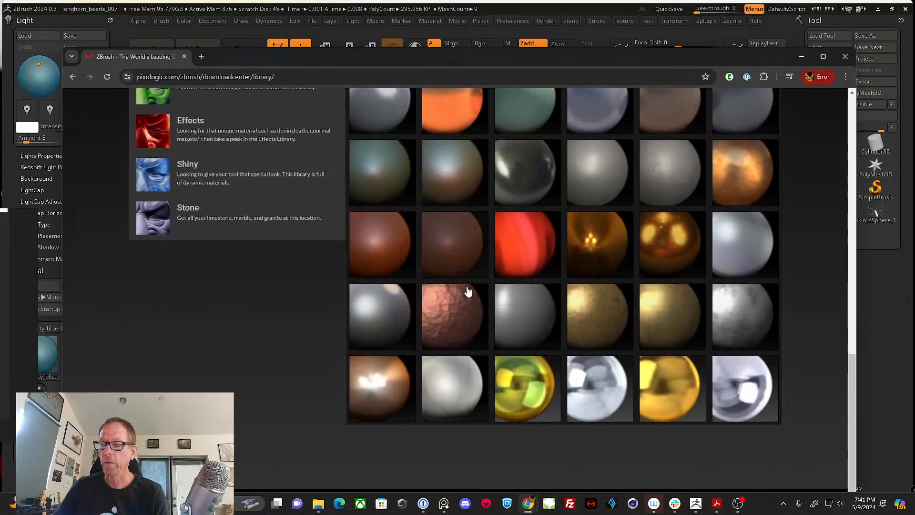
scroll(466, 292, "up", 3)
scroll(301, 263, "up", 2)
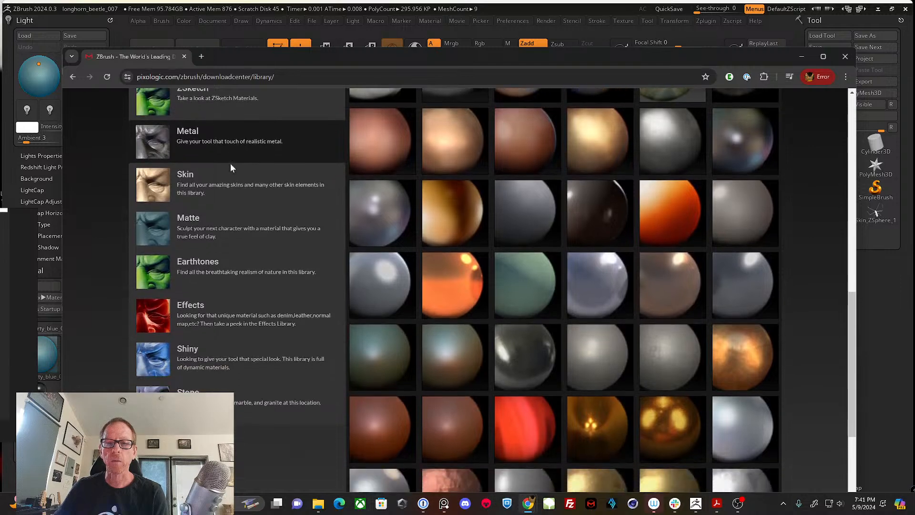
scroll(231, 170, "up", 2)
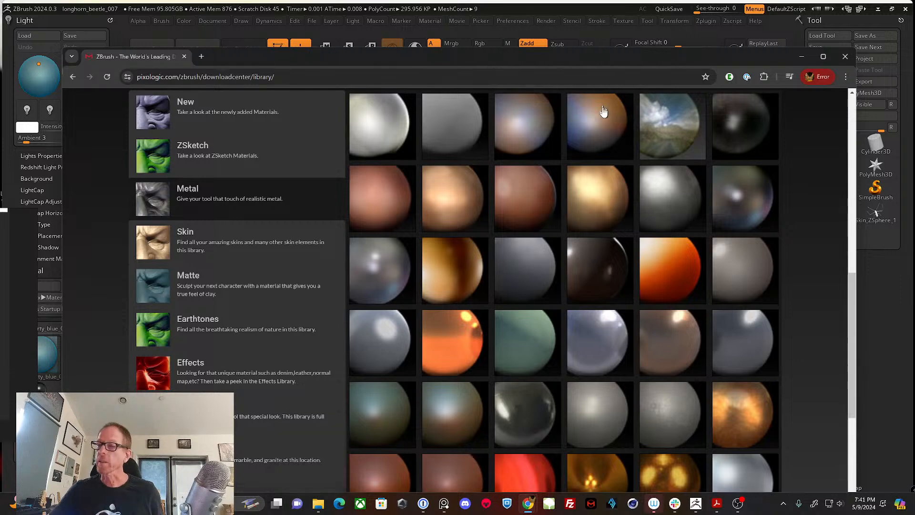
Move the browser window off the ZBrush workspace and open the Config section of the ZBrush preferences.
right_click(296, 175)
left_click(673, 56)
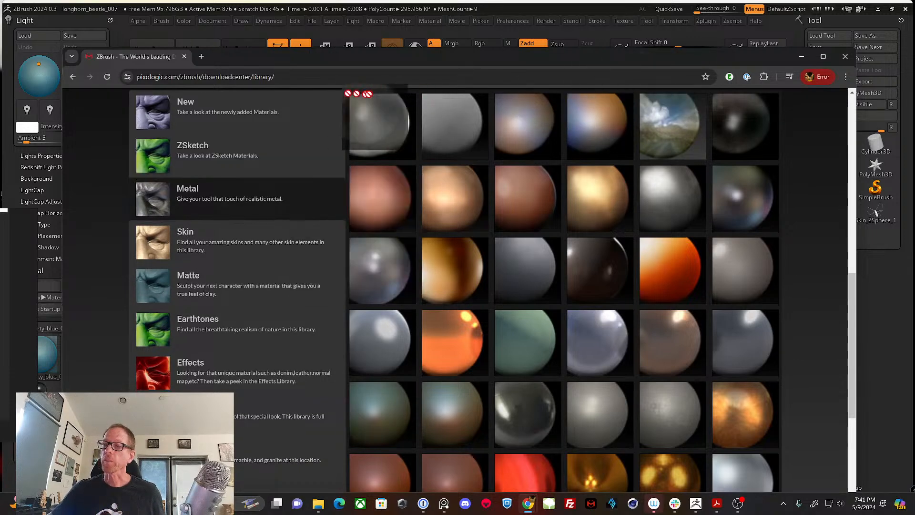
left_click_drag(480, 57, 0, 150)
left_click(511, 22)
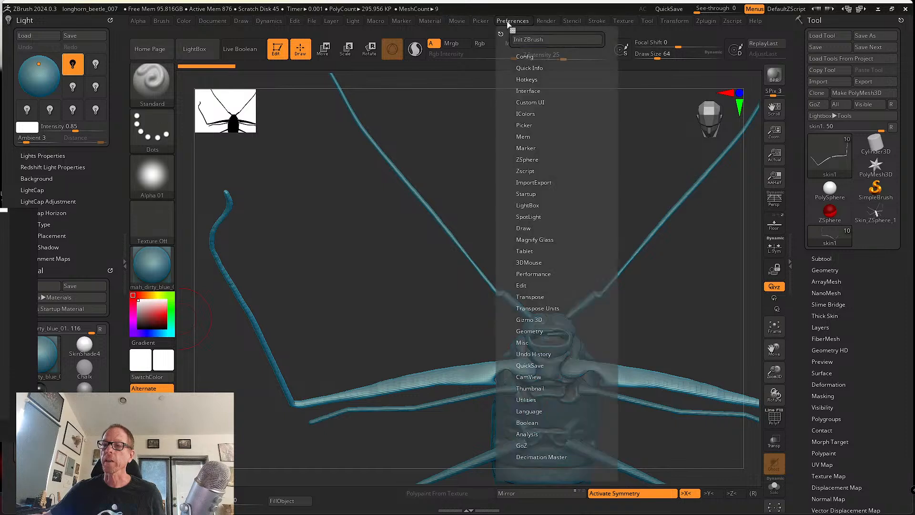
left_click(524, 57)
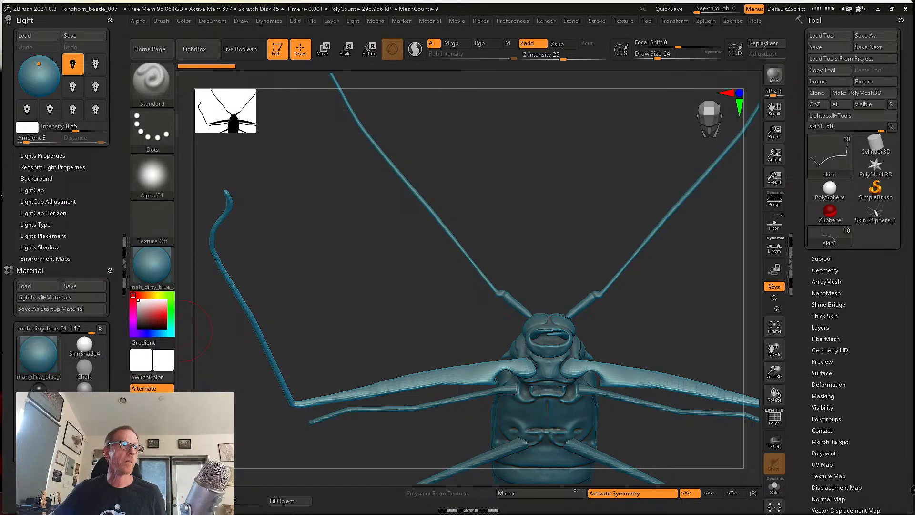
Switch to File Explorer, move the ZBrushLiveStream folder window away and bring the ZMaterials MatCap folder window over the canvas.
key("alt+Tab")
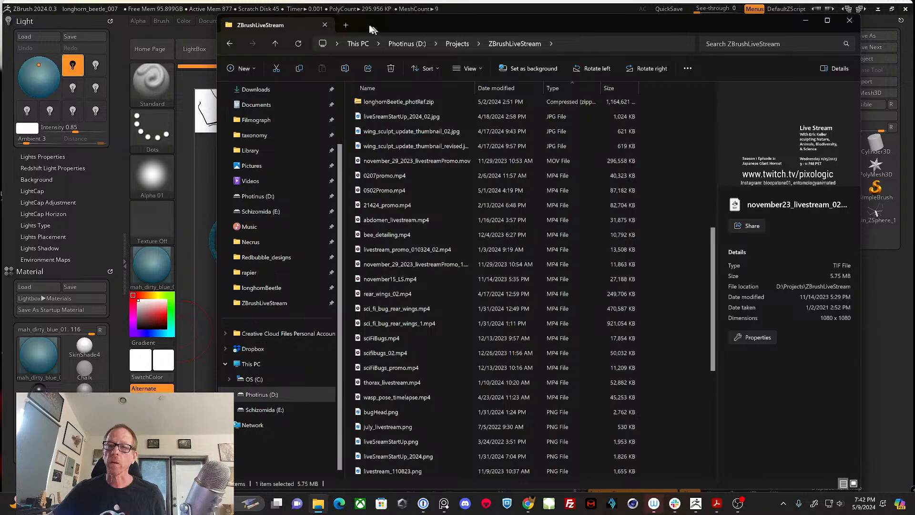
left_click_drag(373, 28, 0, 12)
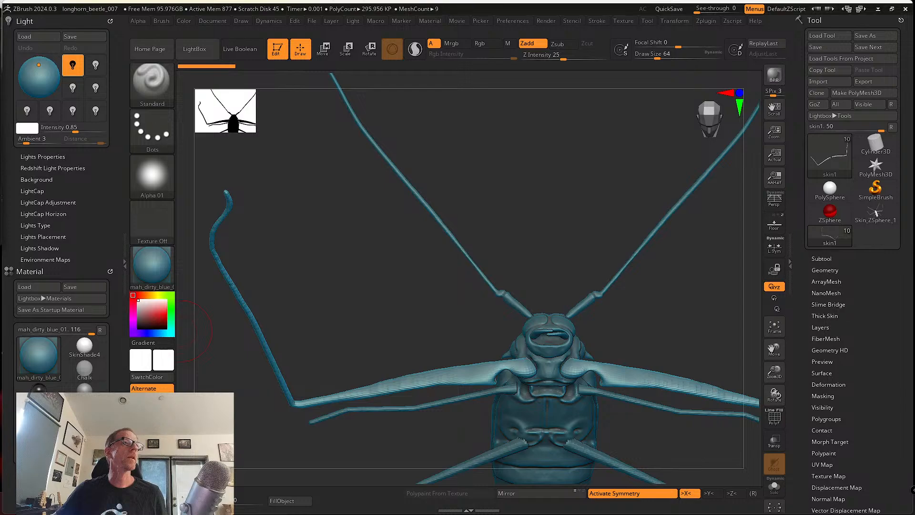
left_click_drag(0, 96, 202, 42)
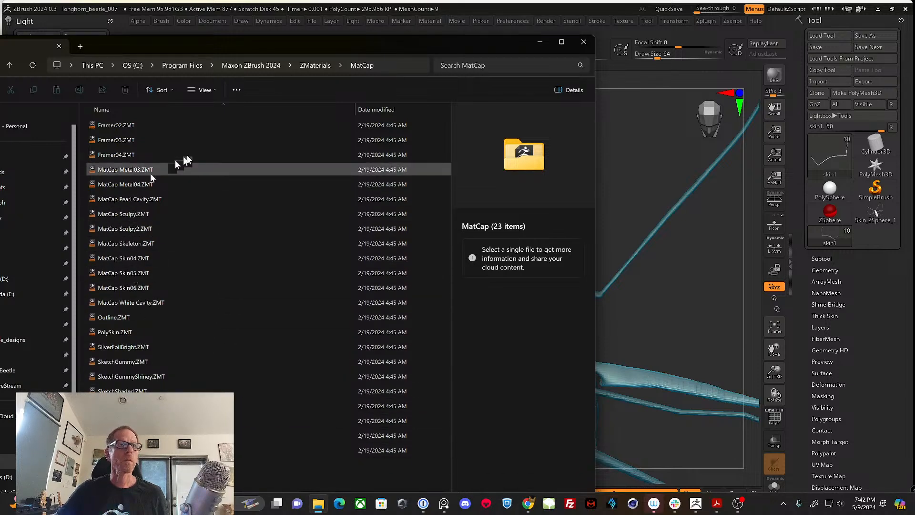
mouse_move(479, 41)
left_mouse_down()
mouse_move(432, 52)
mouse_move(486, 50)
left_mouse_up()
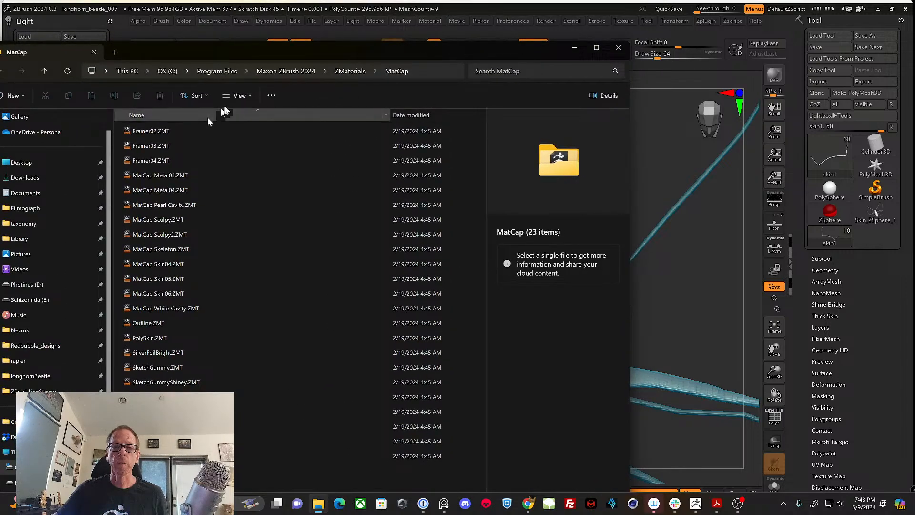
Go to the ZStartup\Materials folder of Maxon ZBrush 2024 and select mah_dirty_blue_01.ZMT.
left_click(302, 72)
scroll(256, 224, "down", 2)
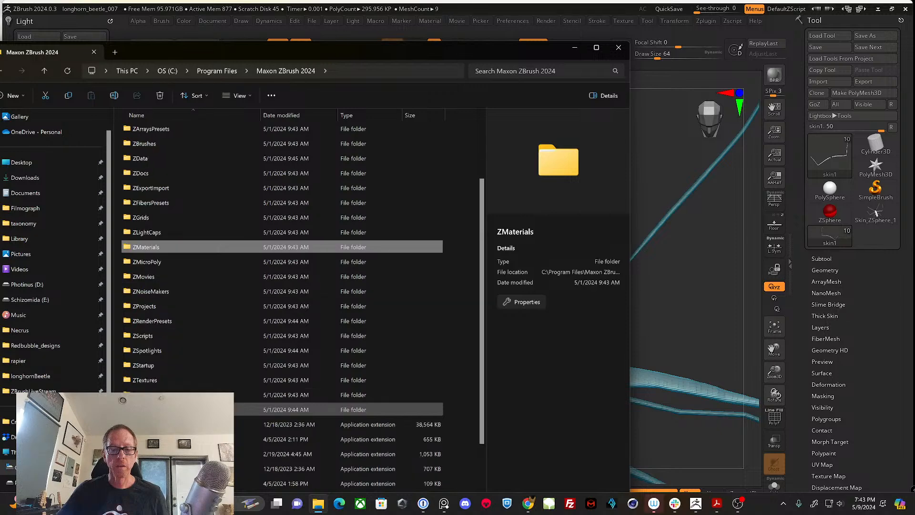
double_click(176, 364)
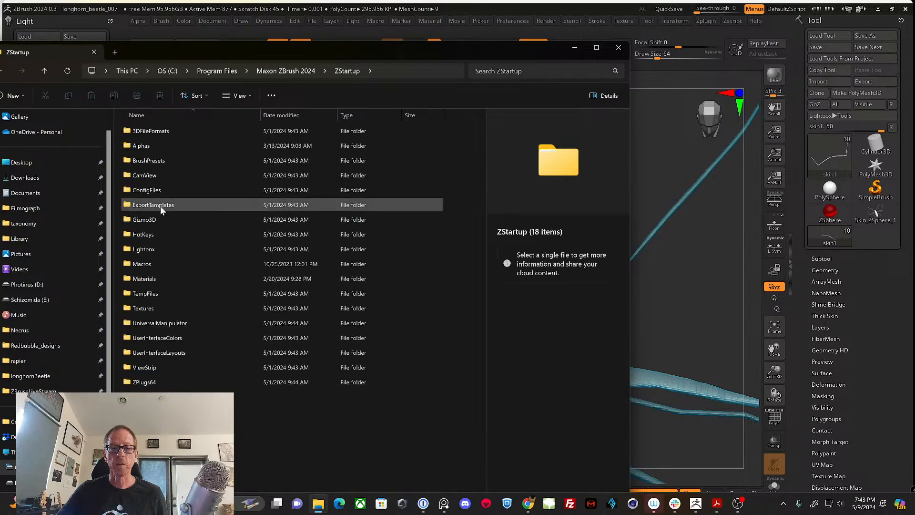
double_click(156, 280)
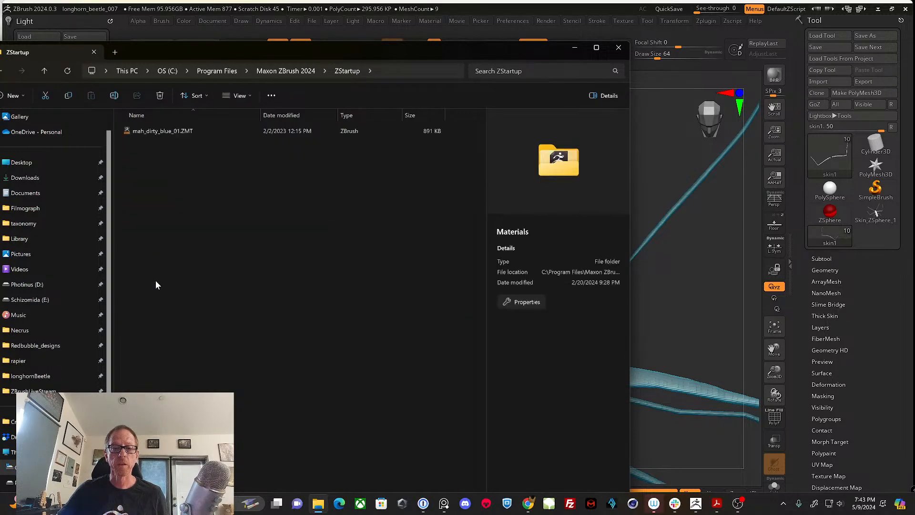
left_click(157, 131)
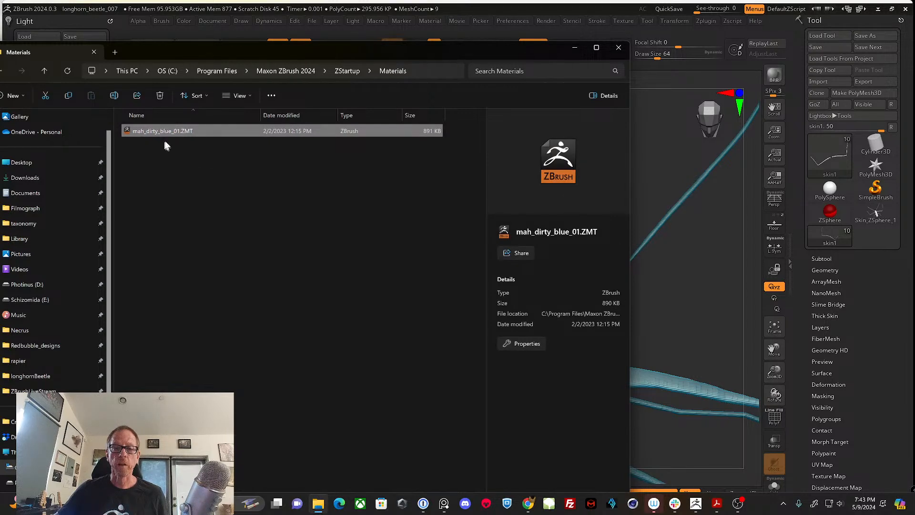
Put the Materials folder window away and return to the beetle model in ZBrush.
left_click_drag(436, 50, 428, 53)
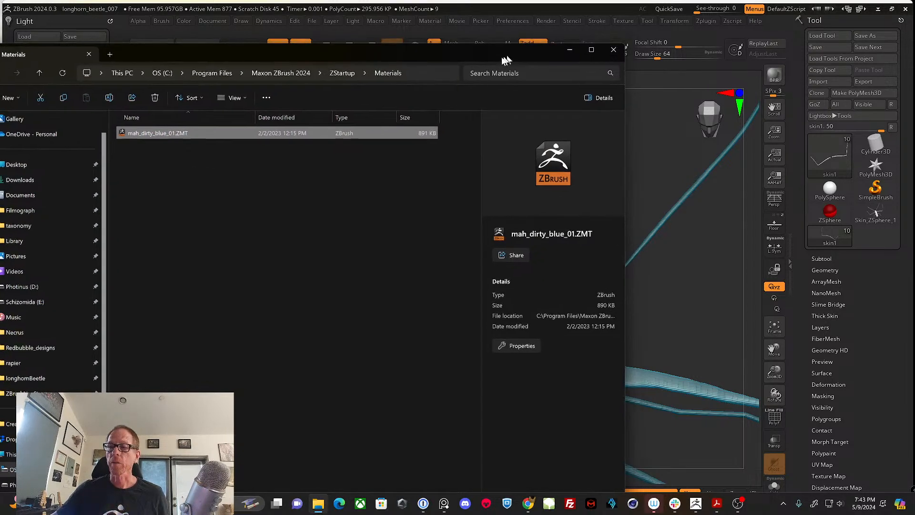
left_click(565, 52)
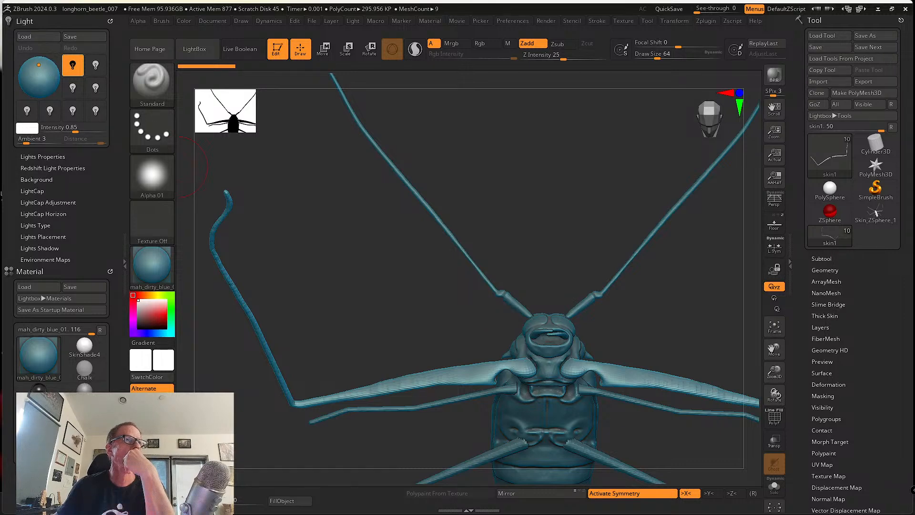
key("alt+Tab")
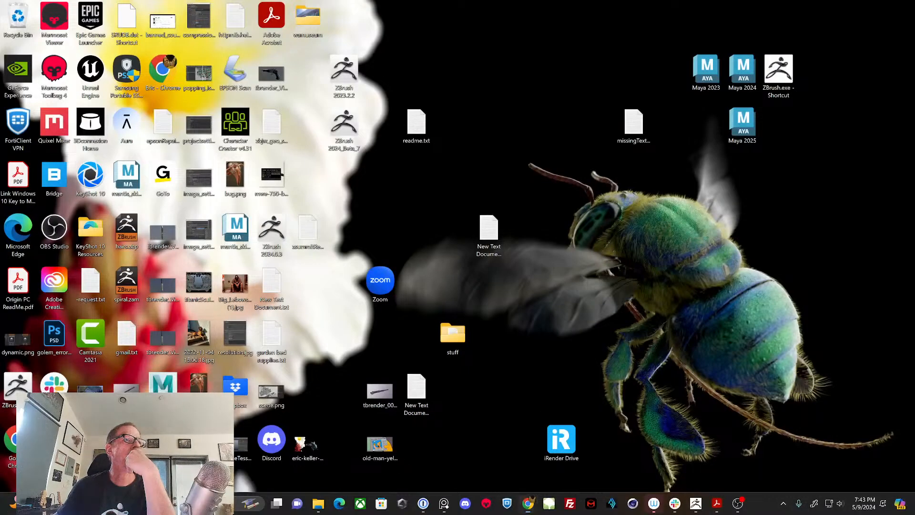
key("alt+Tab")
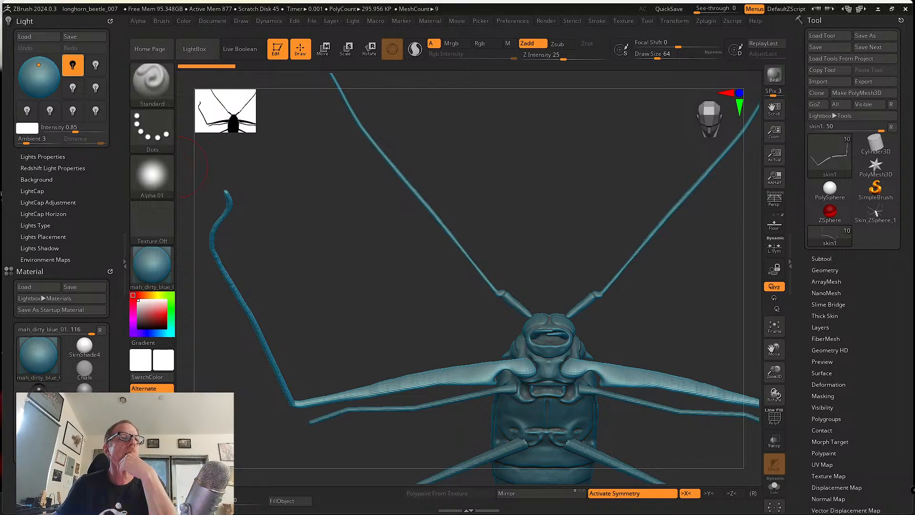
Bring the Materials folder window back, go up to Program Files and look through it for other ZBrush installations.
key("alt+Tab")
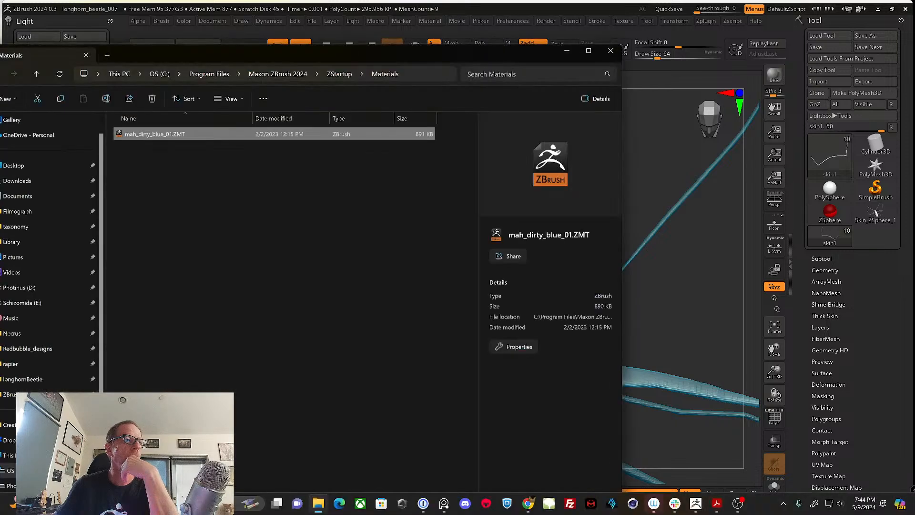
left_click(296, 76)
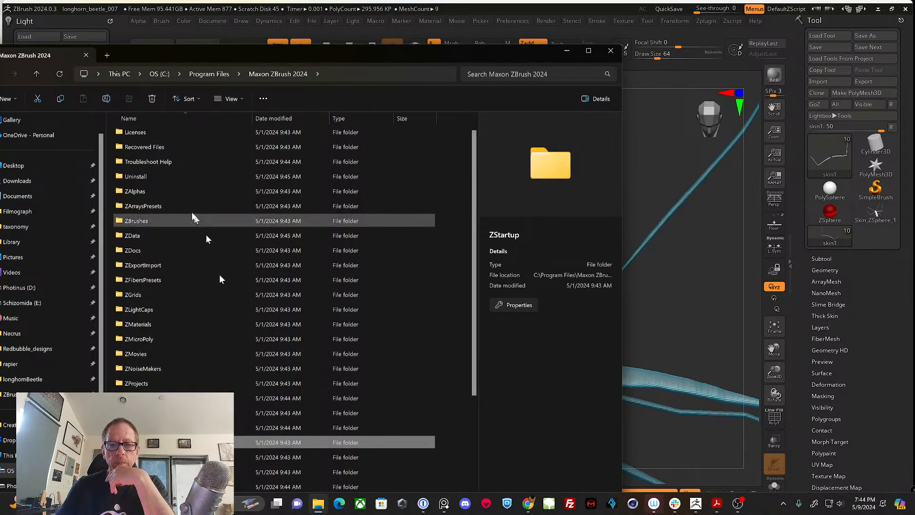
left_click(214, 75)
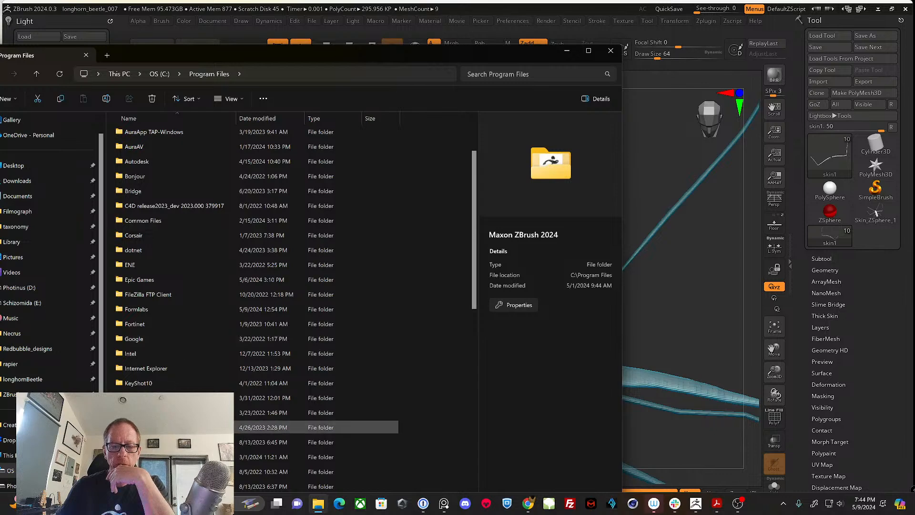
scroll(181, 429, "down", 2)
scroll(181, 429, "down", 1)
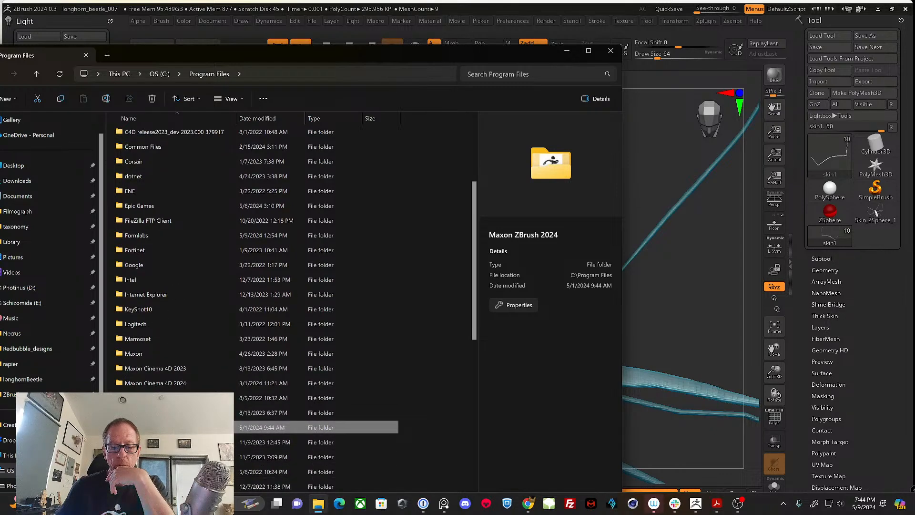
scroll(205, 386, "down", 2)
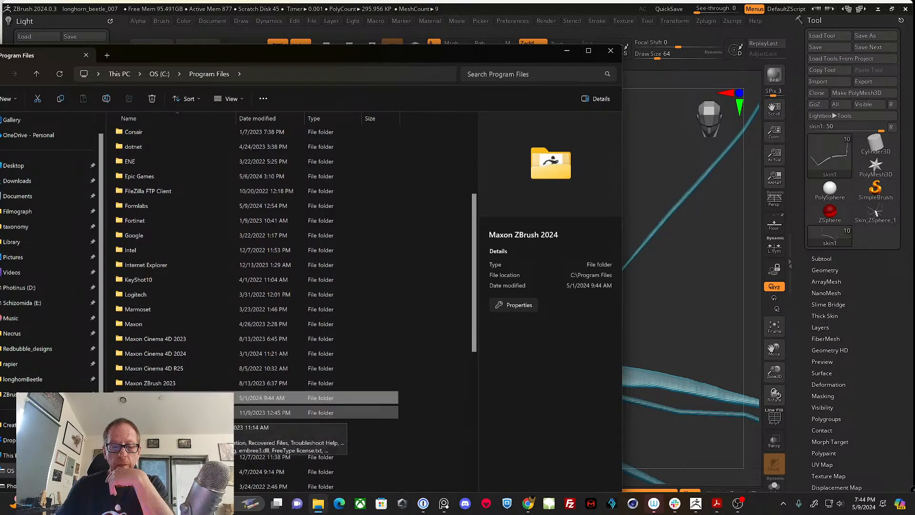
scroll(202, 388, "down", 5)
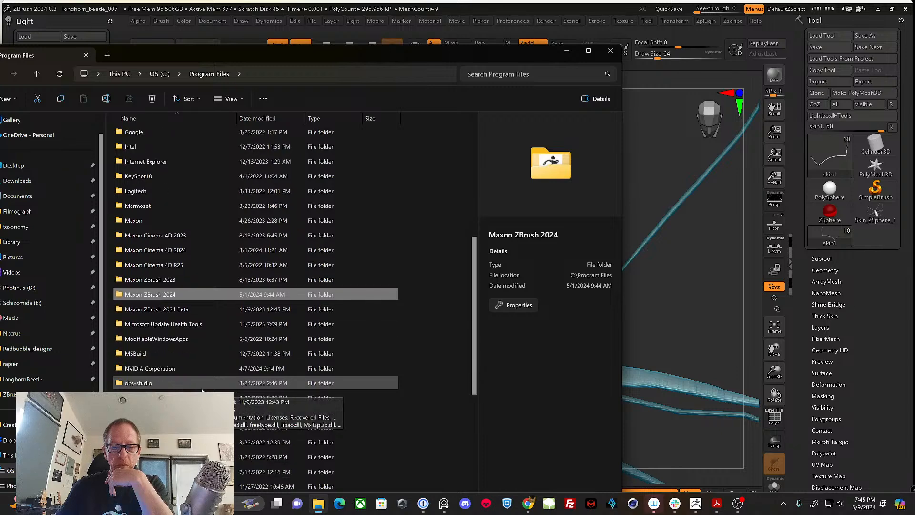
Open the ZMaterials folder of the ZBrush 2022 installation inside the Pixologic folder.
double_click(214, 397)
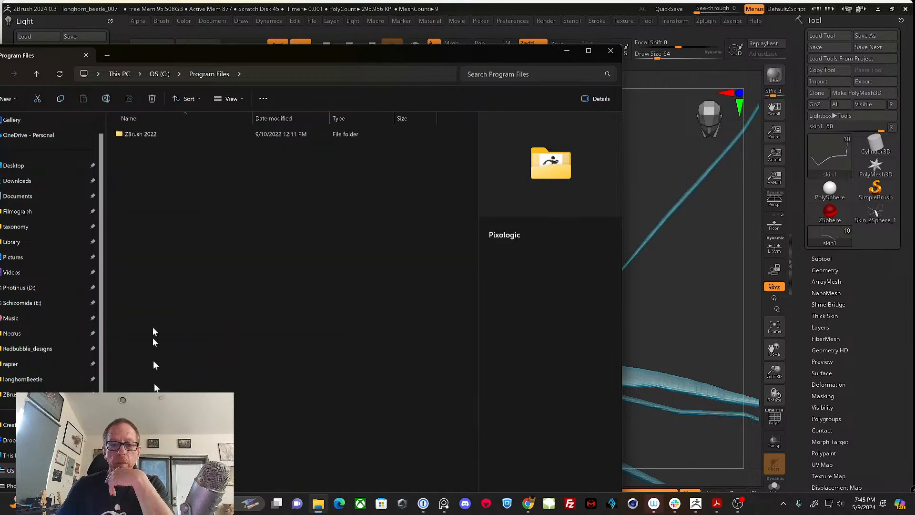
double_click(162, 131)
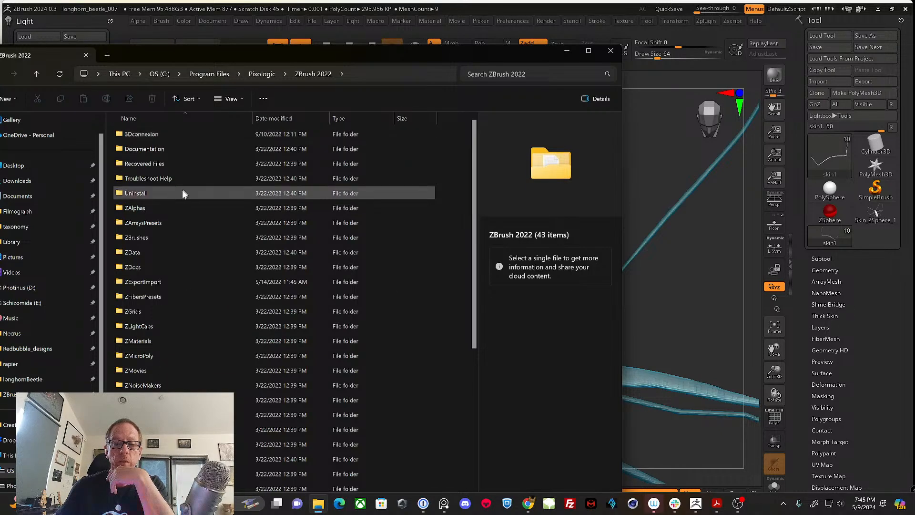
double_click(187, 341)
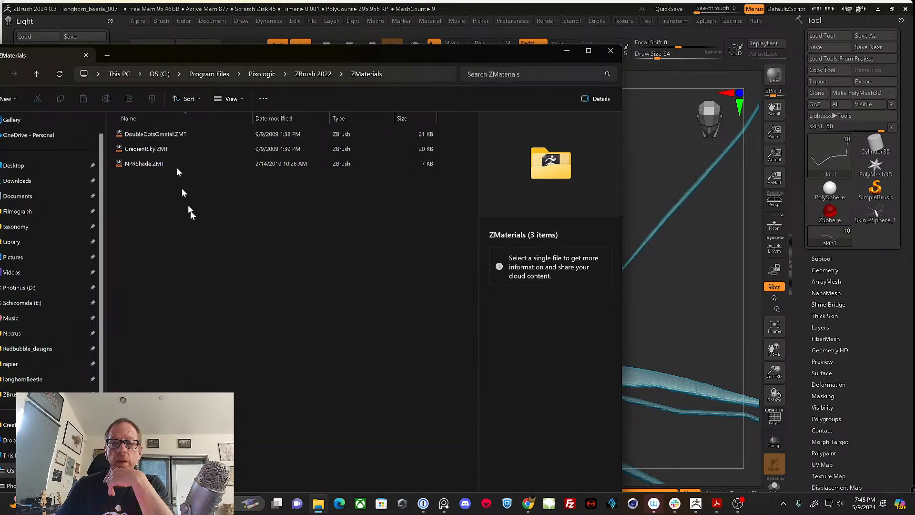
Go back to the ZBrush 2022 folder and open its ZStartup folder.
left_click(315, 75)
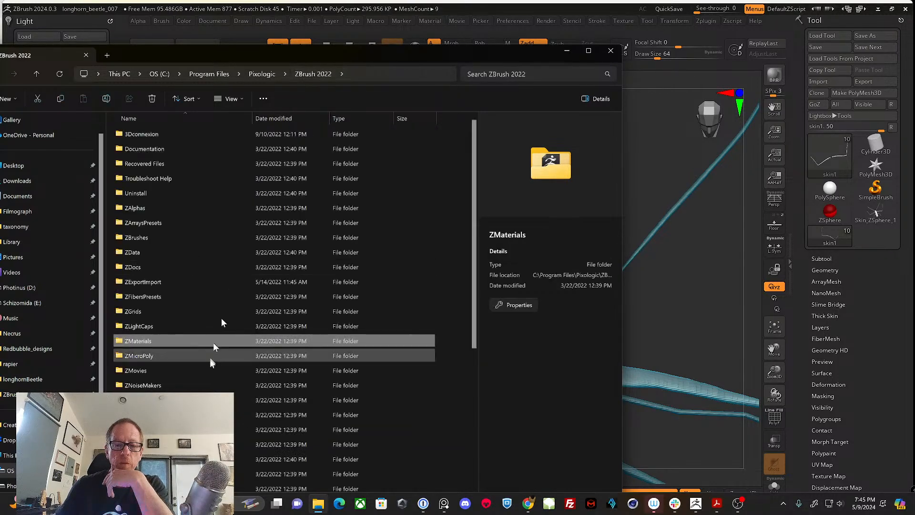
scroll(167, 373, "down", 2)
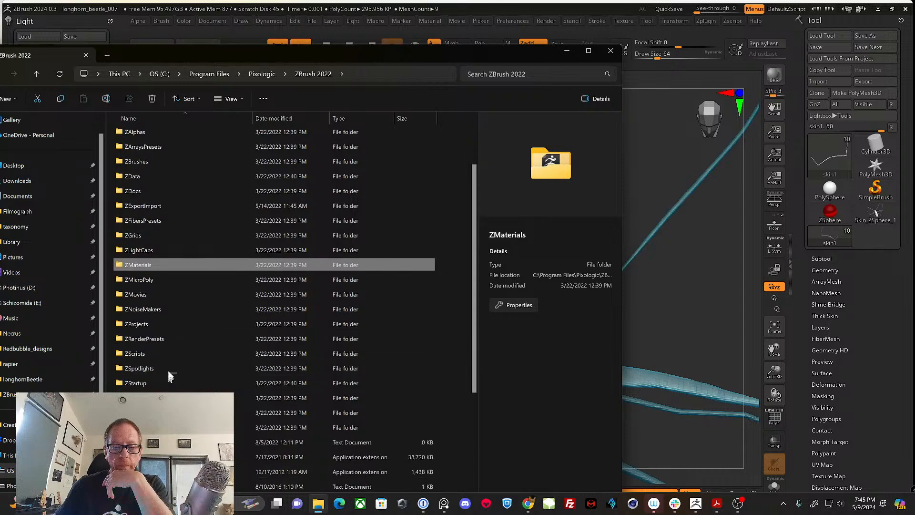
double_click(162, 382)
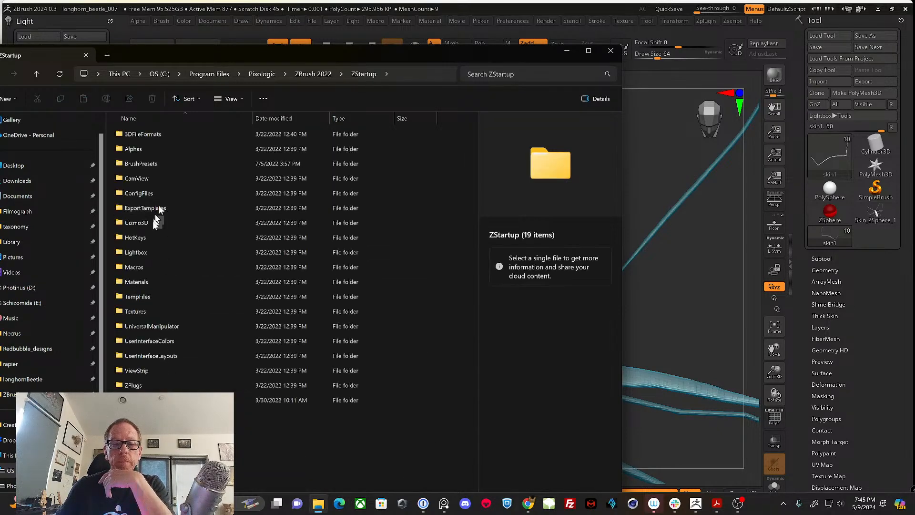
Check the Materials folder inside ZBrush 2022's ZStartup folder, return to ZStartup and move the folder window off the model.
double_click(149, 282)
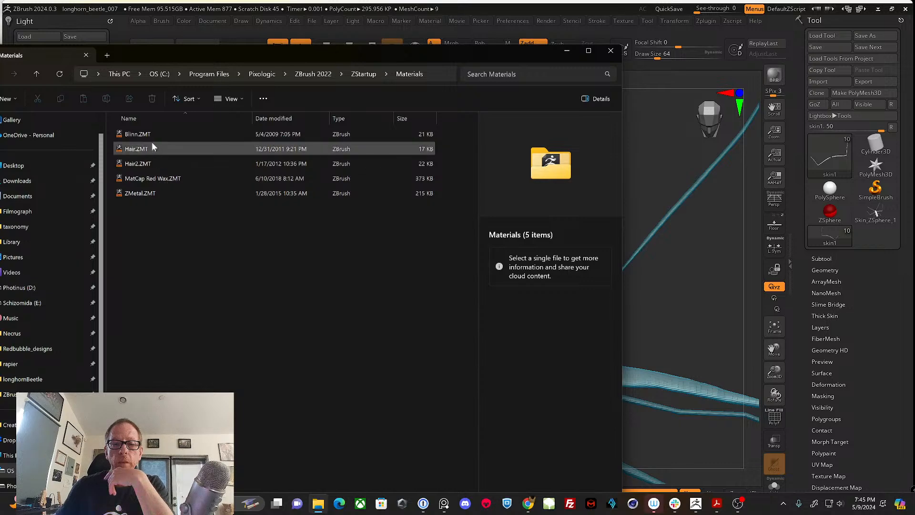
left_click(369, 75)
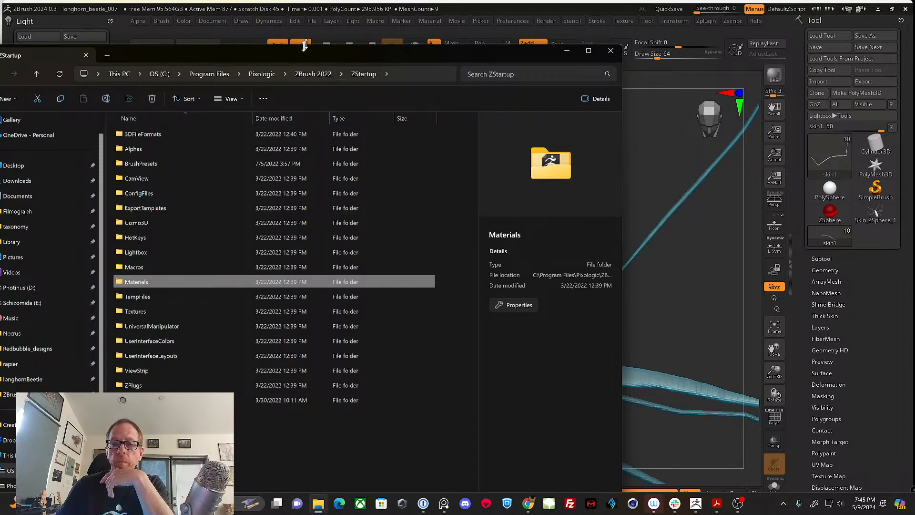
left_click_drag(304, 53, 273, 53)
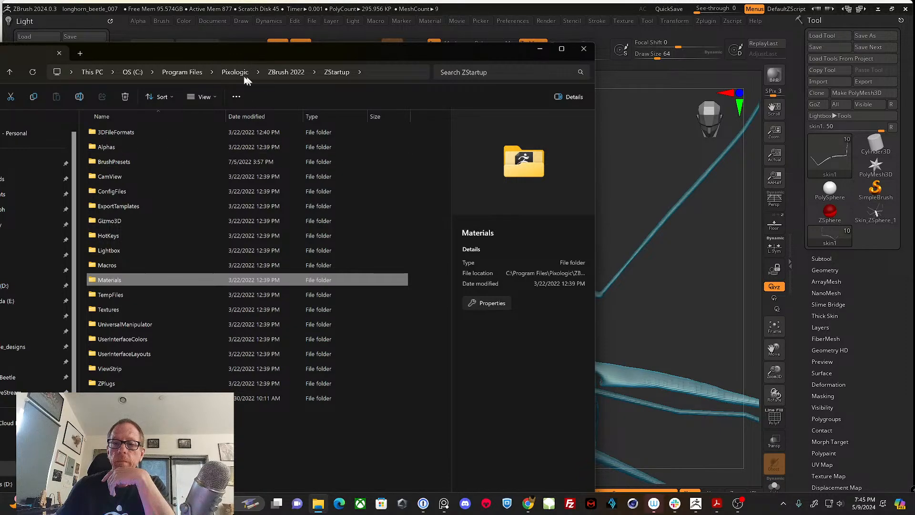
left_click_drag(304, 49, 0, 89)
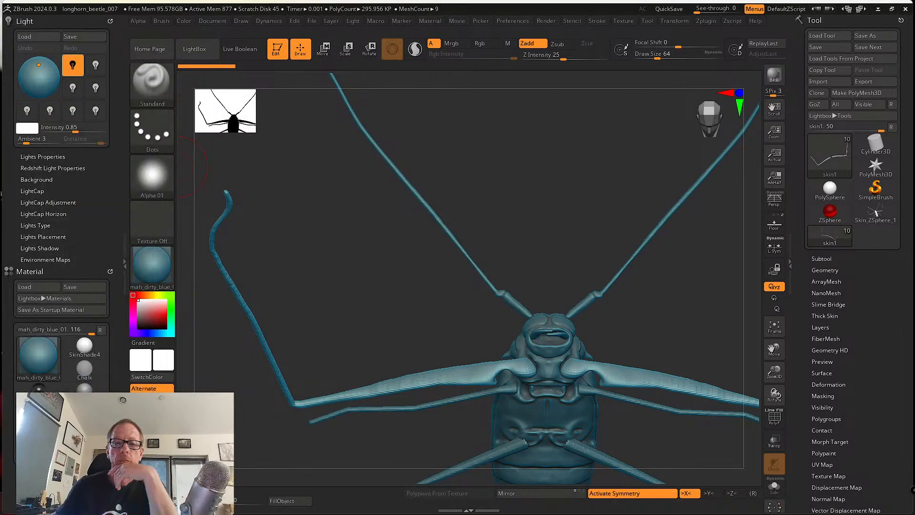
Apply the Green Metallic matcap to the beetle and bring up the dialog for saving it as a ZMaterial file.
left_click(146, 263)
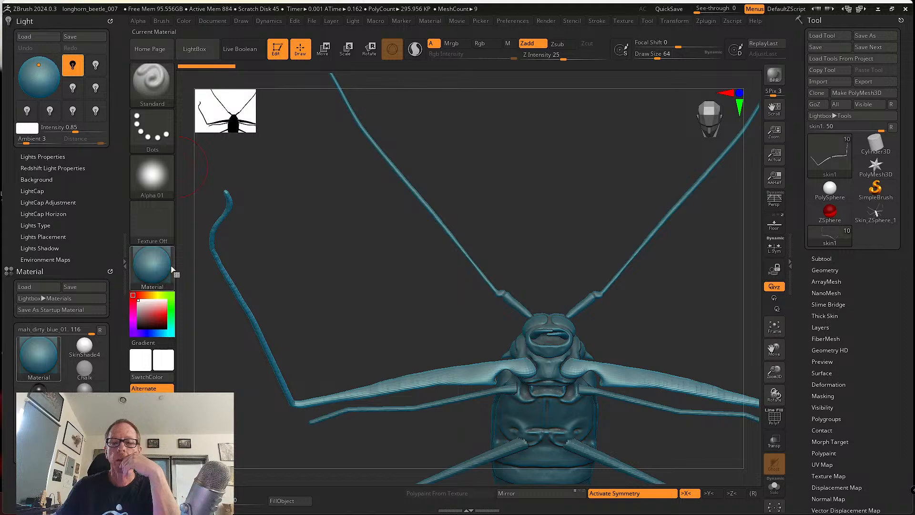
left_click(152, 265)
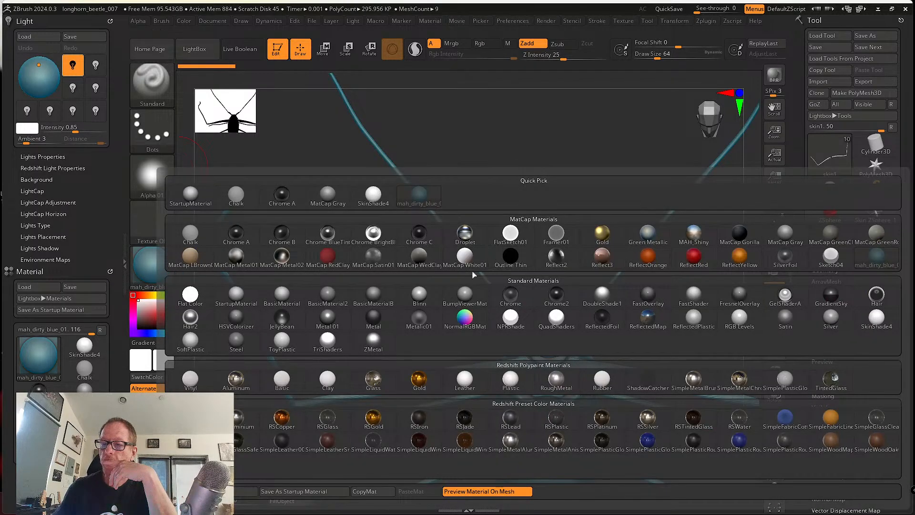
left_click(649, 234)
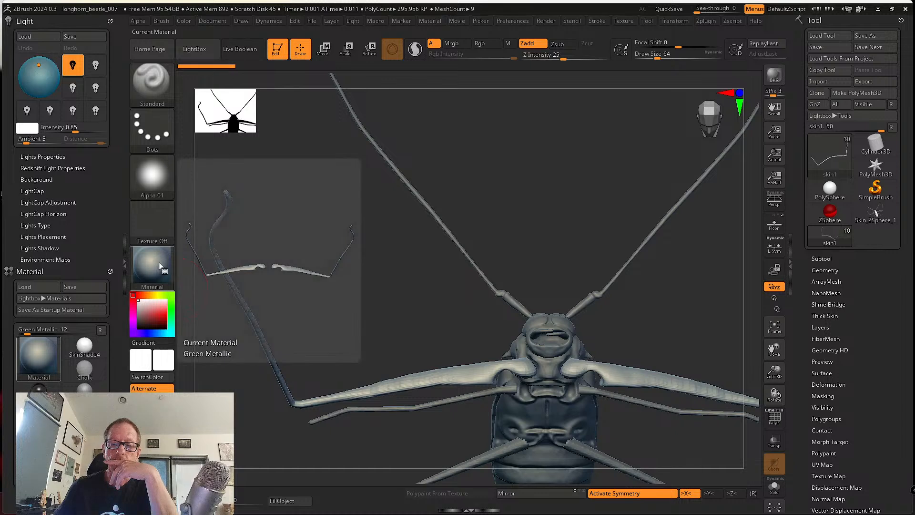
left_click(79, 287)
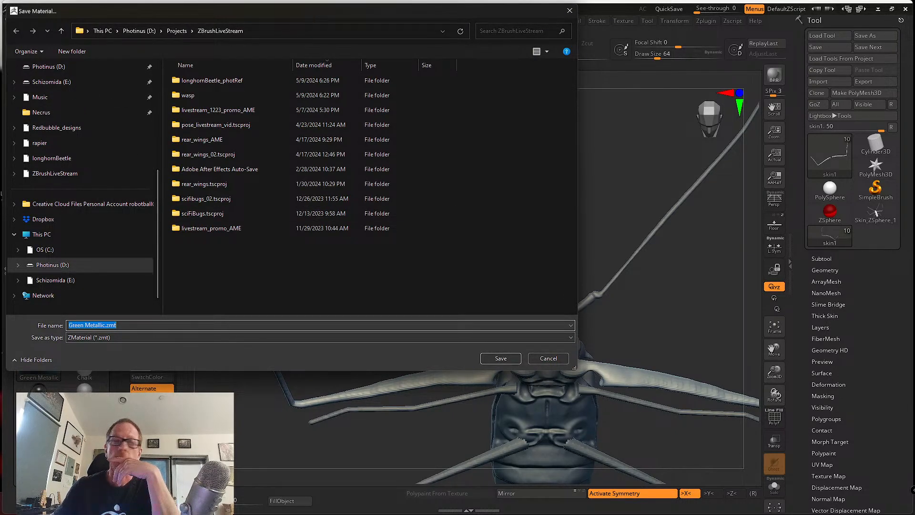
left_click_drag(213, 16, 0, 36)
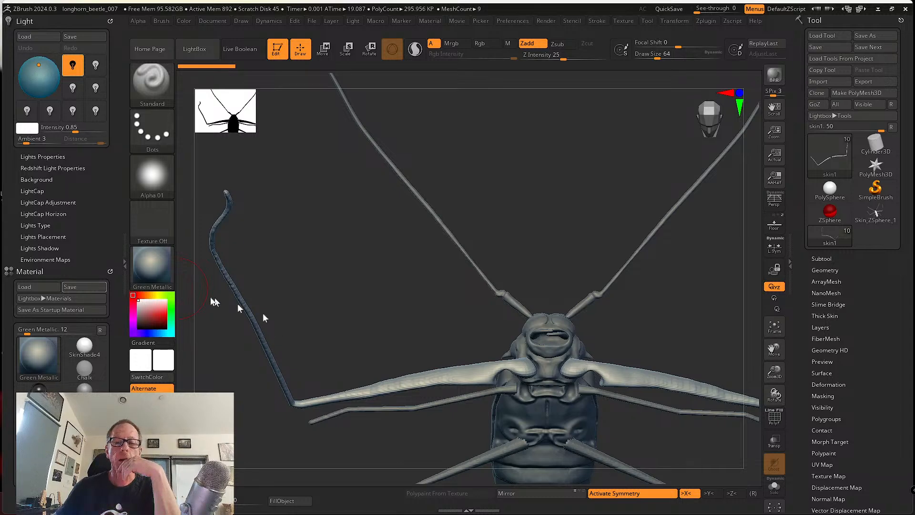
Set the beetle's material back to the mah_dirty_blue matcap.
left_click(159, 262)
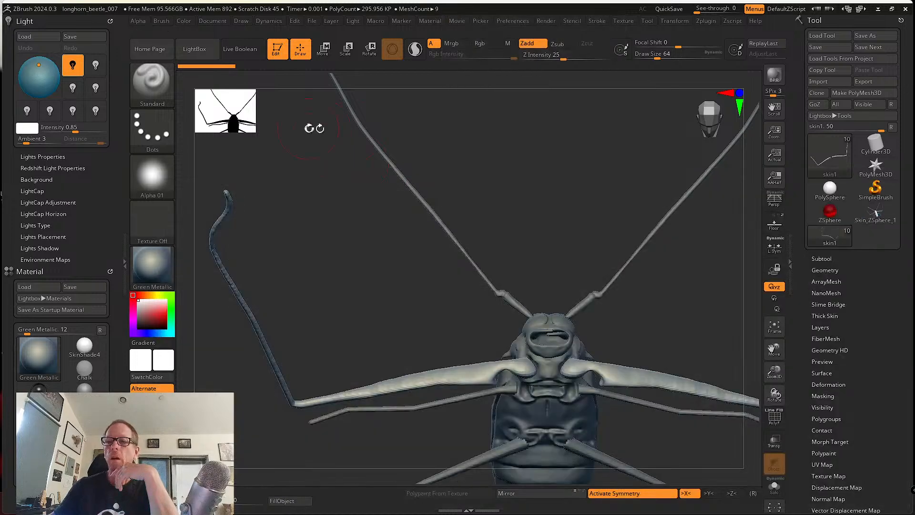
left_click(146, 264)
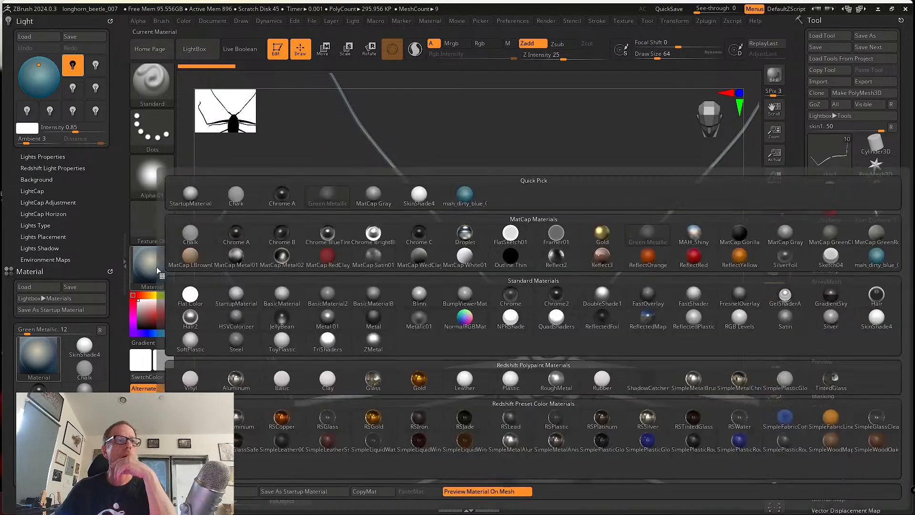
left_click(465, 193)
Show the floor grid's reference photo with the beetle's underside to compare the model's outline with it.
left_click_drag(548, 193, 353, 277)
left_click_drag(337, 167, 348, 198, "alt")
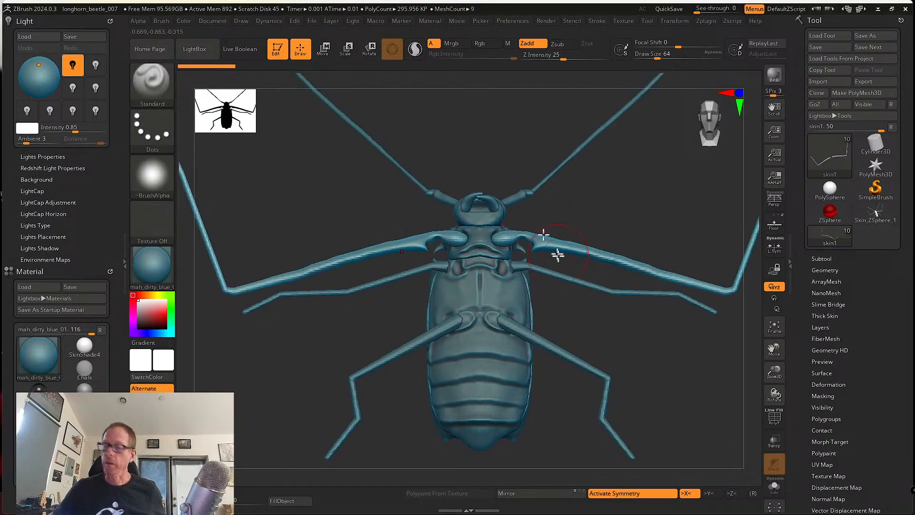
left_click(773, 224)
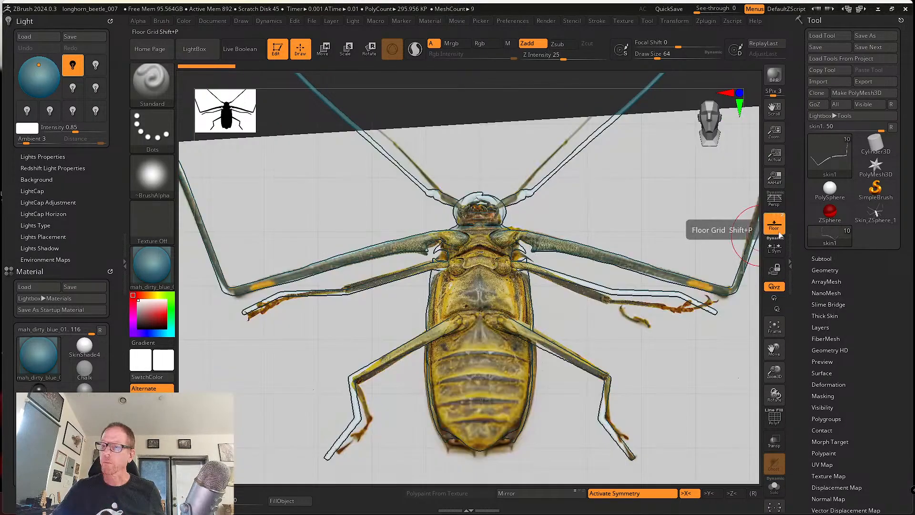
mouse_move(656, 200)
left_mouse_down()
mouse_move(636, 205)
mouse_move(659, 202)
mouse_move(649, 198)
left_mouse_up()
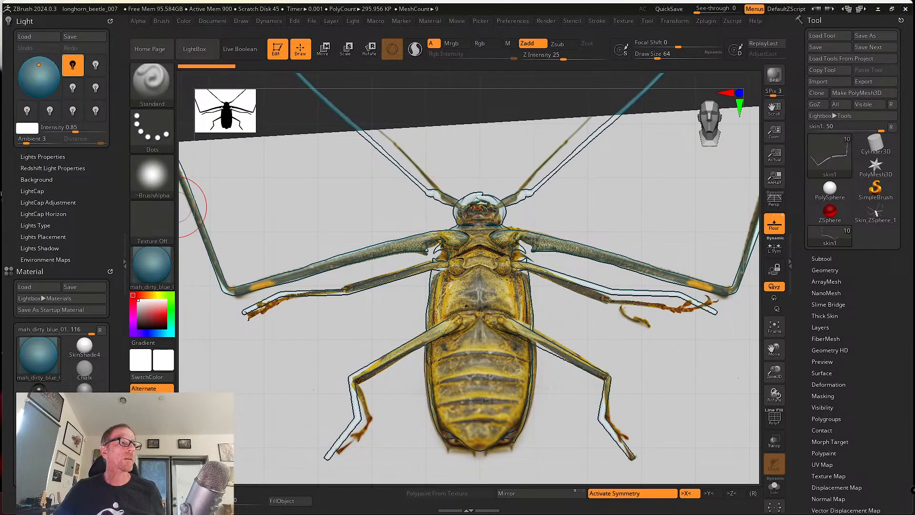
Bring the photo reference board over the canvas and browse it for views of the beetle's legs and underside.
right_click_drag(1, 193, 443, 272)
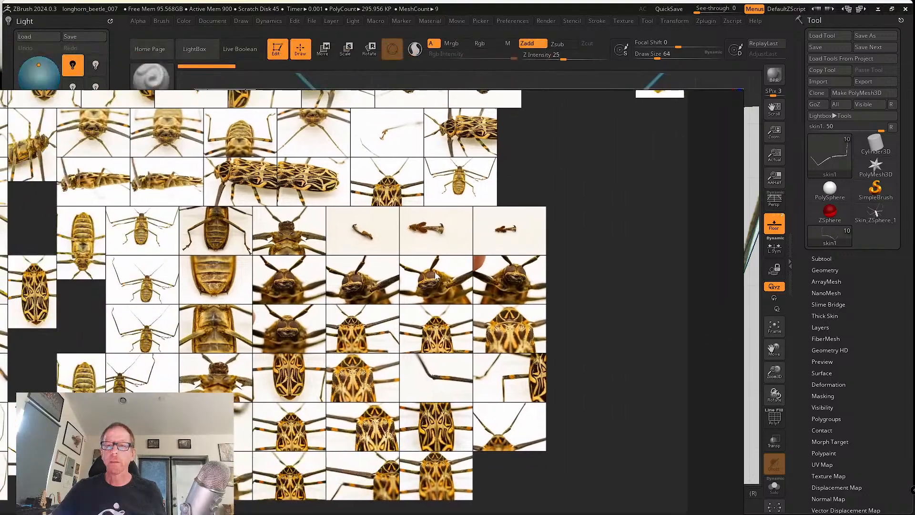
scroll(308, 329, "up", 5)
scroll(323, 301, "up", 3)
scroll(332, 282, "down", 3)
middle_click_drag(343, 238, 429, 353)
scroll(346, 235, "down", 2)
middle_click_drag(331, 159, 440, 409)
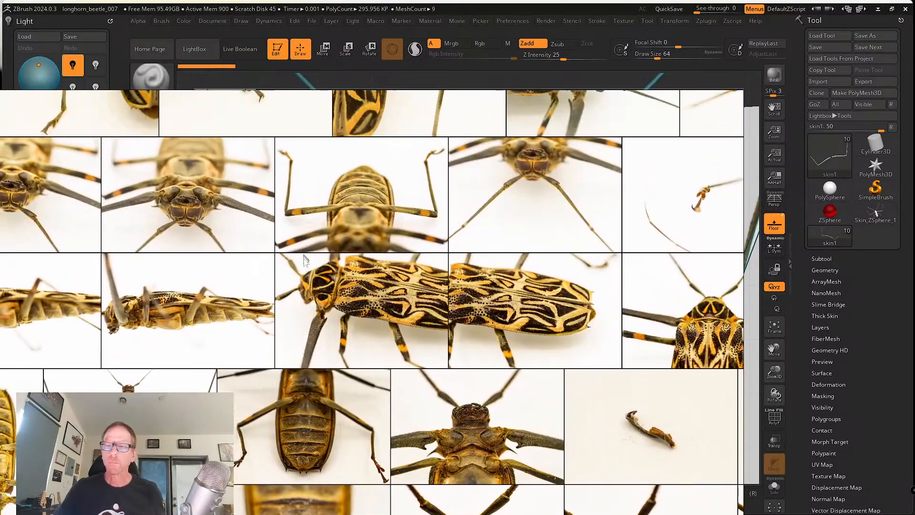
middle_click_drag(327, 188, 323, 374)
middle_click_drag(414, 324, 155, 150)
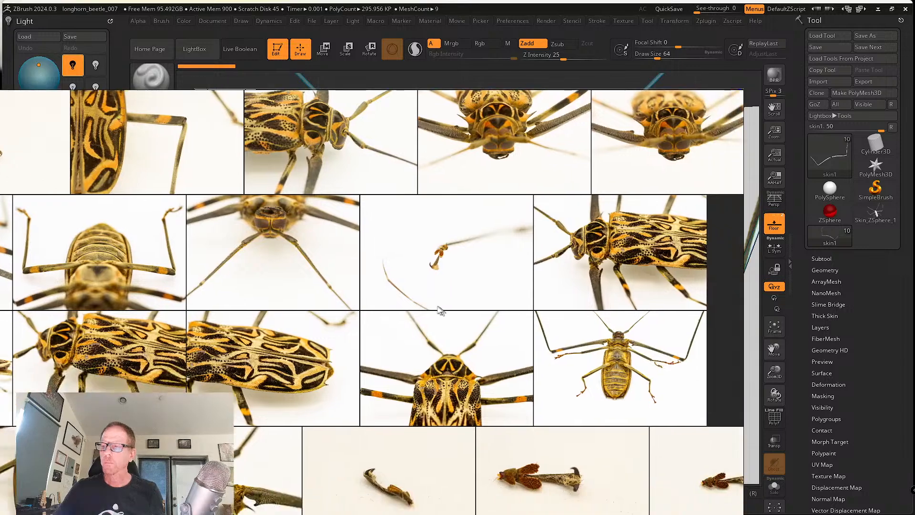
Examine the underside photo closely around the front legs, their spurs and the joints at the thorax.
scroll(439, 307, "up", 2)
middle_click_drag(530, 346, 236, 292)
scroll(315, 304, "up", 7)
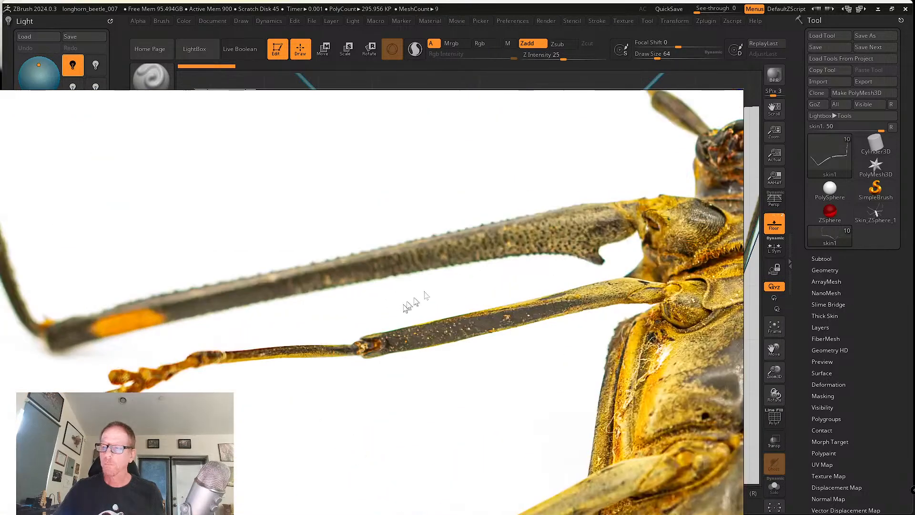
middle_click_drag(472, 259, 347, 329)
scroll(368, 327, "up", 3)
middle_click_drag(438, 318, 252, 316)
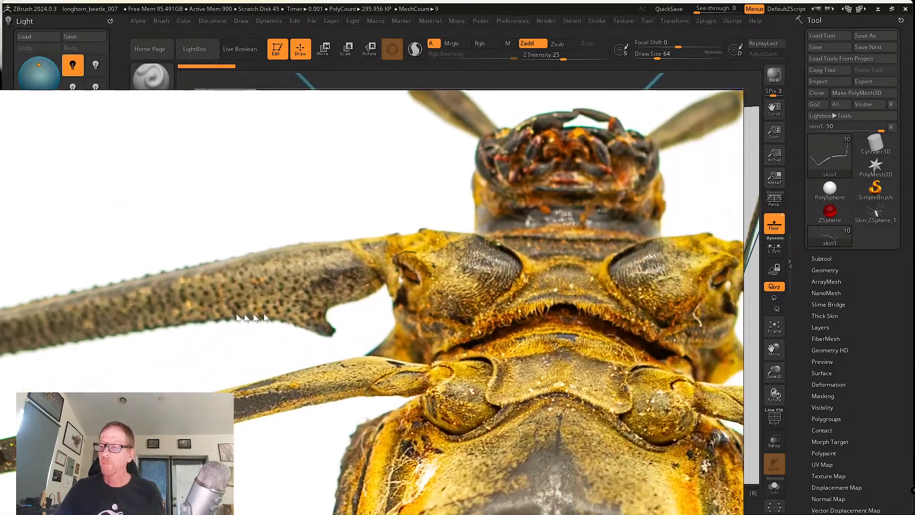
middle_click_drag(398, 303, 307, 315)
Shrink the reference window to a small area beside the model and frame the underside of the head and thorax in it.
right_click_drag(409, 313, 313, 291)
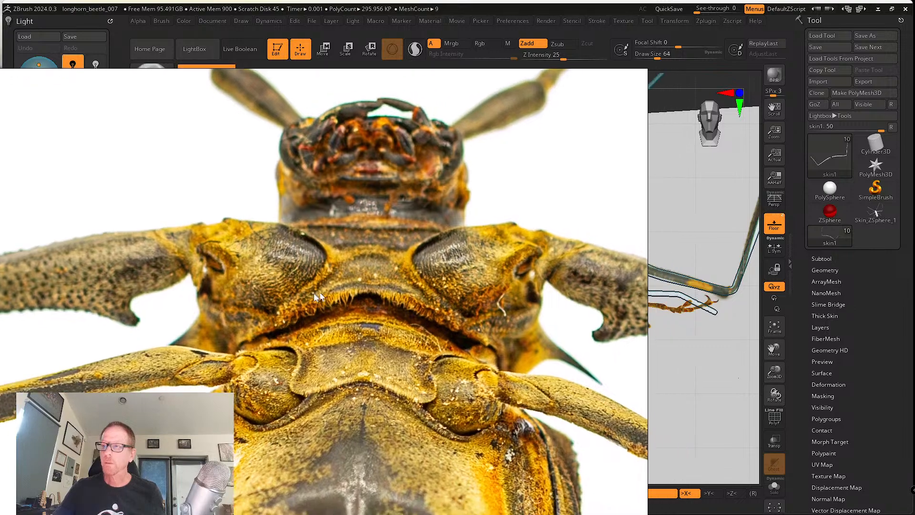
left_click_drag(646, 71, 150, 224)
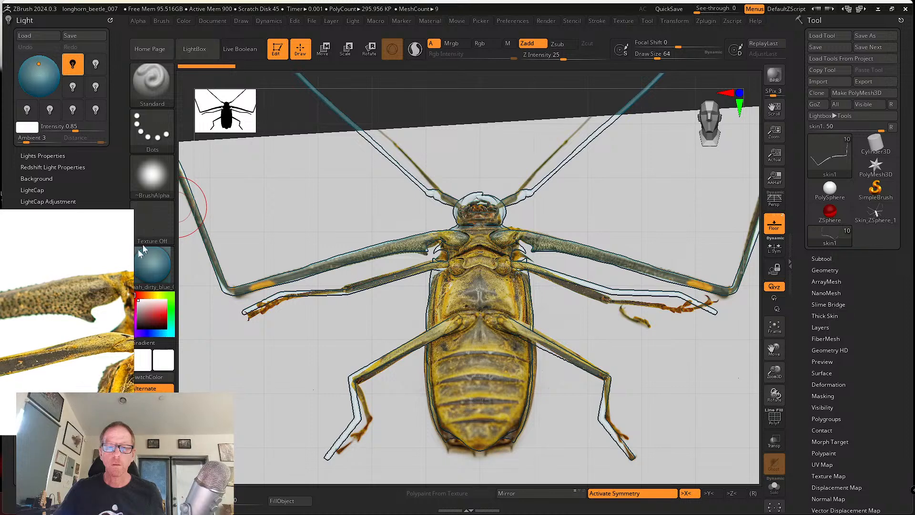
middle_click_drag(88, 284, 103, 300)
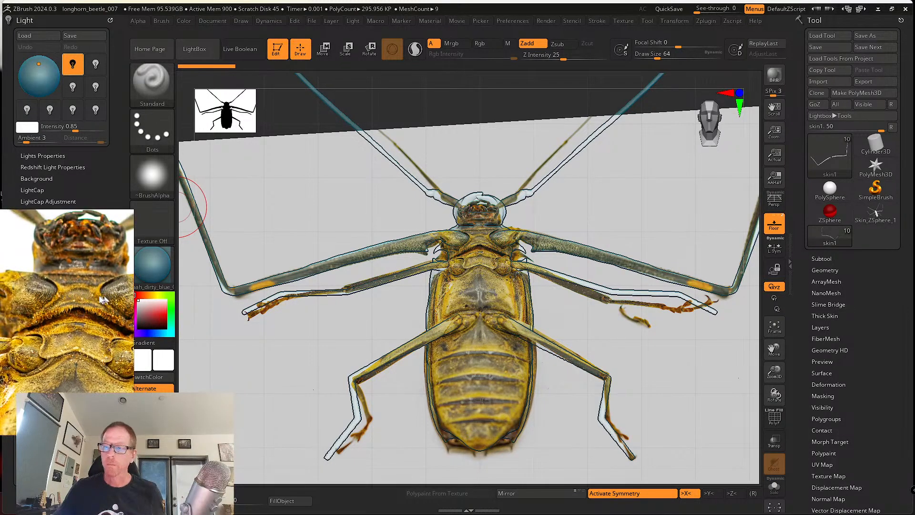
scroll(98, 299, "down", 2)
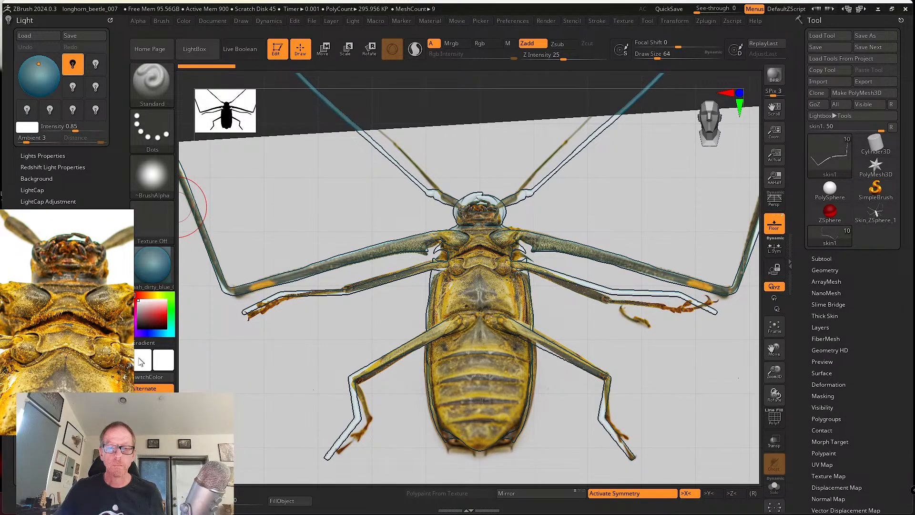
left_click_drag(134, 358, 189, 358)
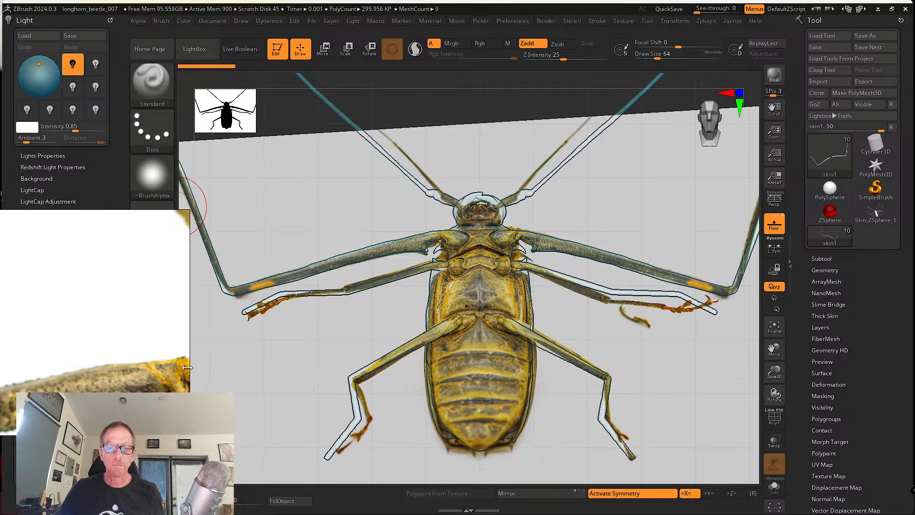
scroll(135, 311, "down", 3)
middle_click_drag(136, 310, 11, 237)
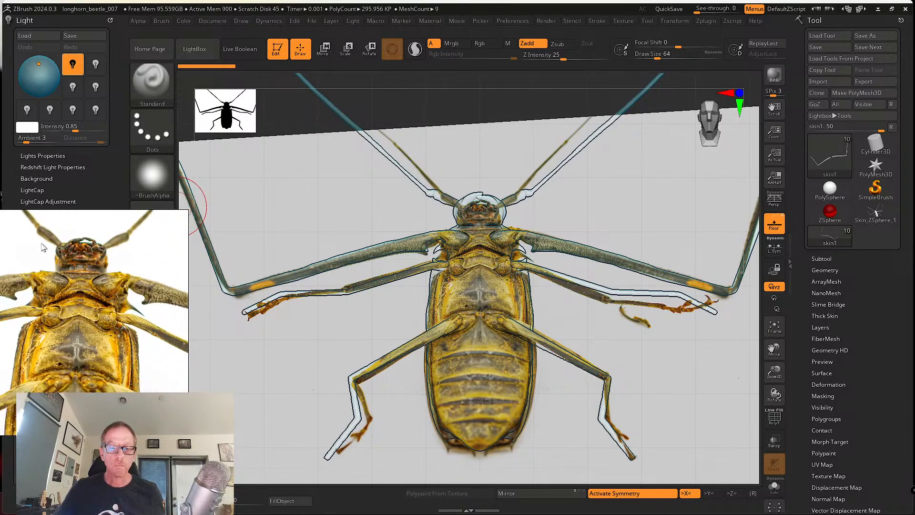
scroll(43, 244, "up", 2)
scroll(56, 255, "up", 2)
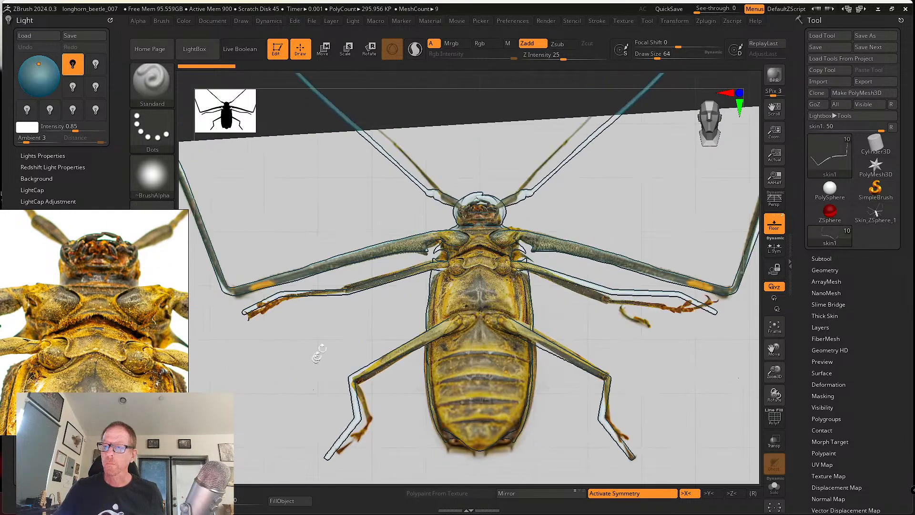
Hide the floor grid reference and set the brush draw size to about 21.6 for work on the beetle's underside.
left_click(773, 229)
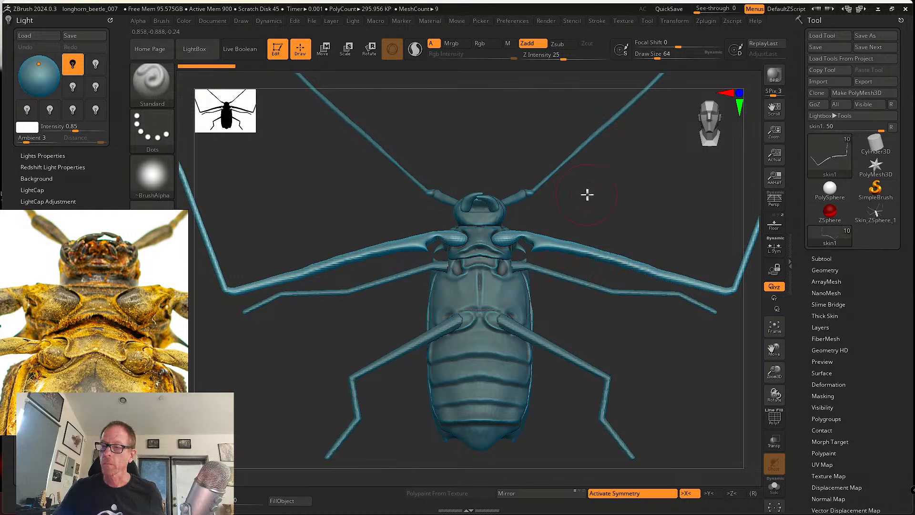
mouse_move(586, 194)
right_mouse_down("ctrl")
mouse_move(683, 271)
mouse_move(664, 315)
right_mouse_up("ctrl")
key("s")
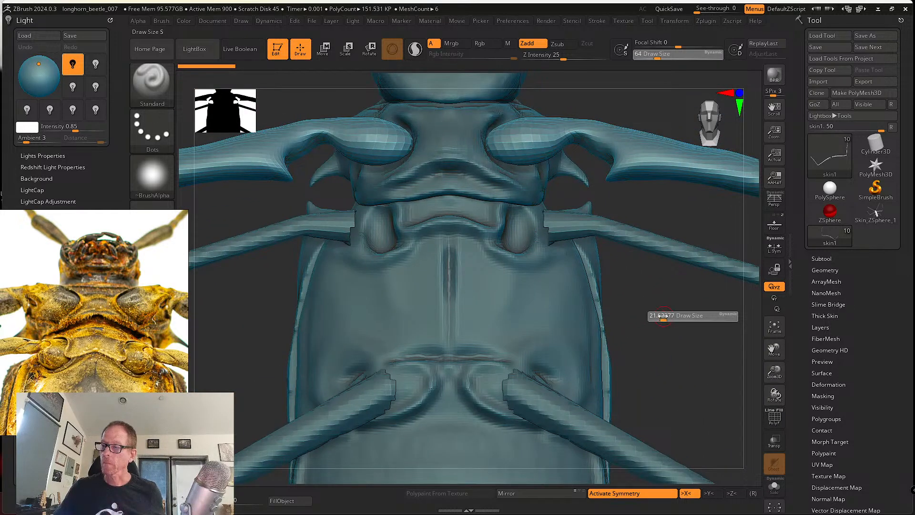
left_click(663, 316)
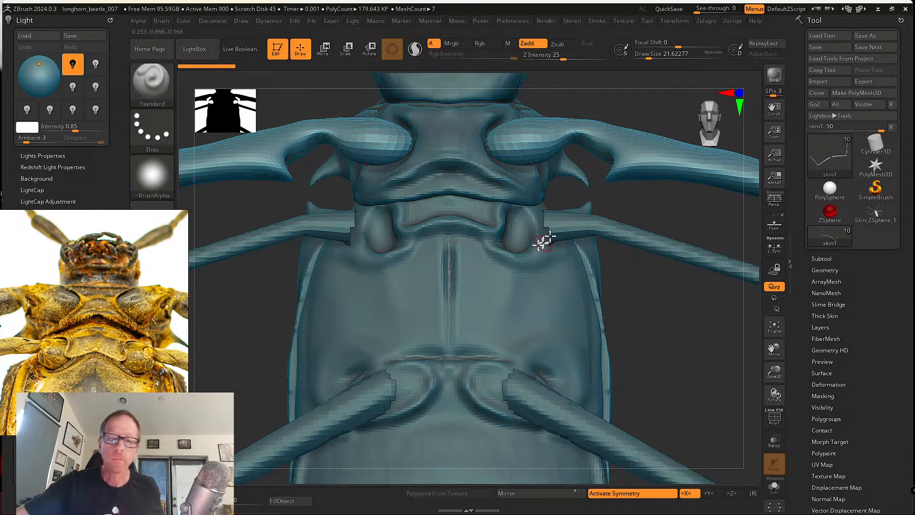
Remesh the front legs with DynaMesh at resolution 184, checking their polygon wireframe in the process.
left_click_drag(638, 309, 657, 437, "alt")
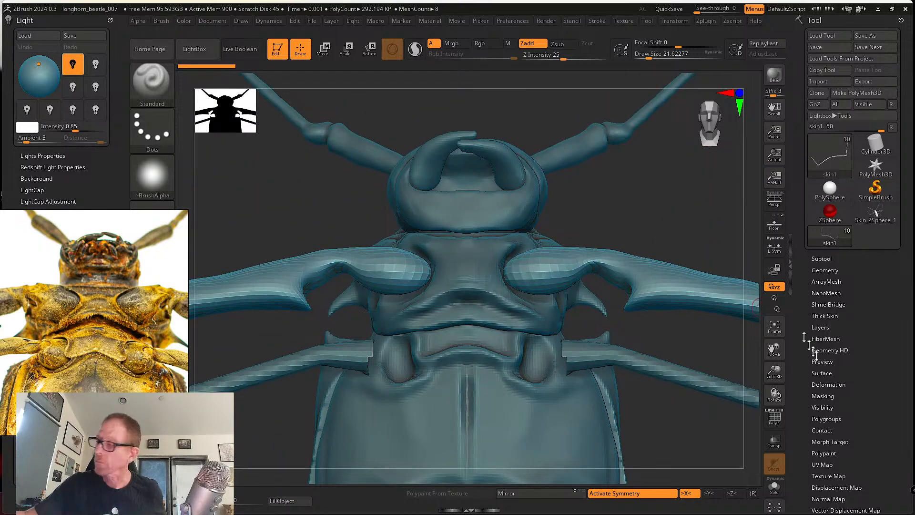
left_click(825, 270)
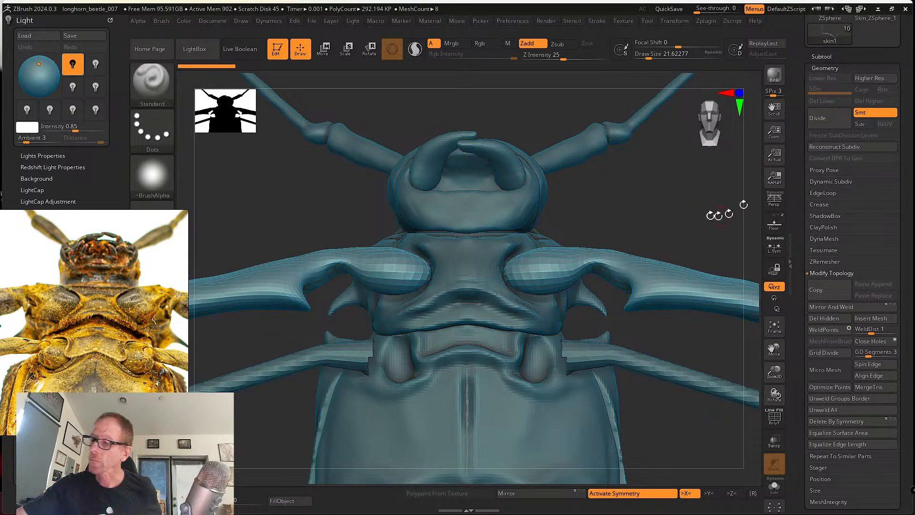
left_click_drag(691, 274, 752, 189)
key("shift+f")
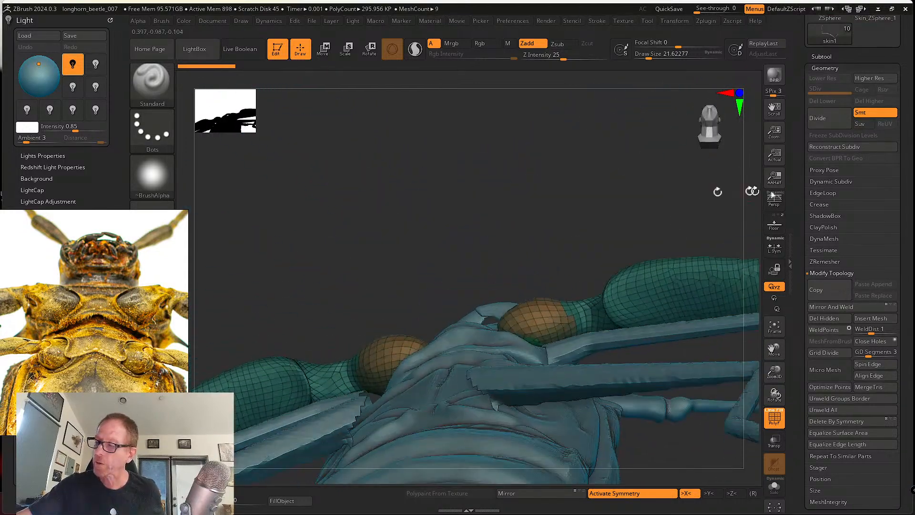
left_click(825, 240)
left_click_drag(725, 261, 668, 212, "alt")
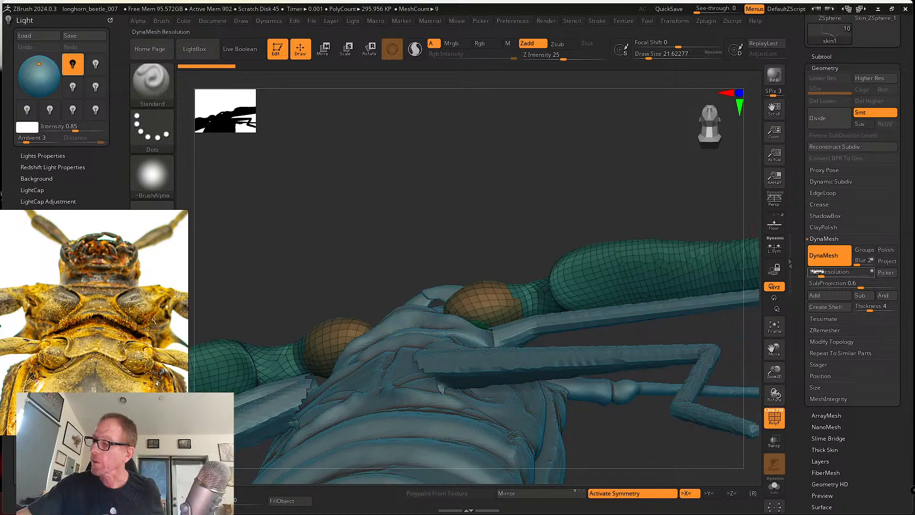
left_click_drag(817, 272, 820, 271)
left_click_drag(703, 225, 666, 320, "ctrl")
left_click(776, 418)
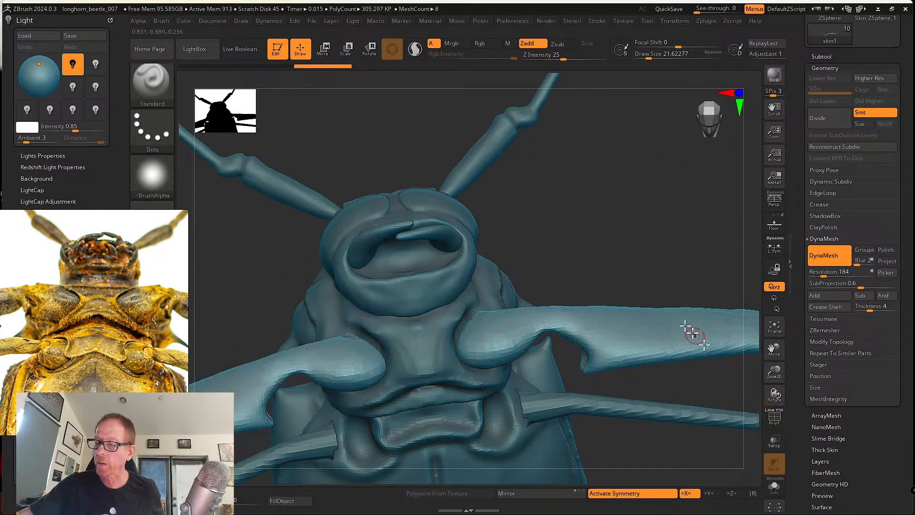
Isolate the front-leg subtool and show its polygroup wireframe, checking the long thin segments and the knee joint.
left_click_drag(643, 280, 422, 296, "alt")
left_click_drag(543, 281, 647, 405)
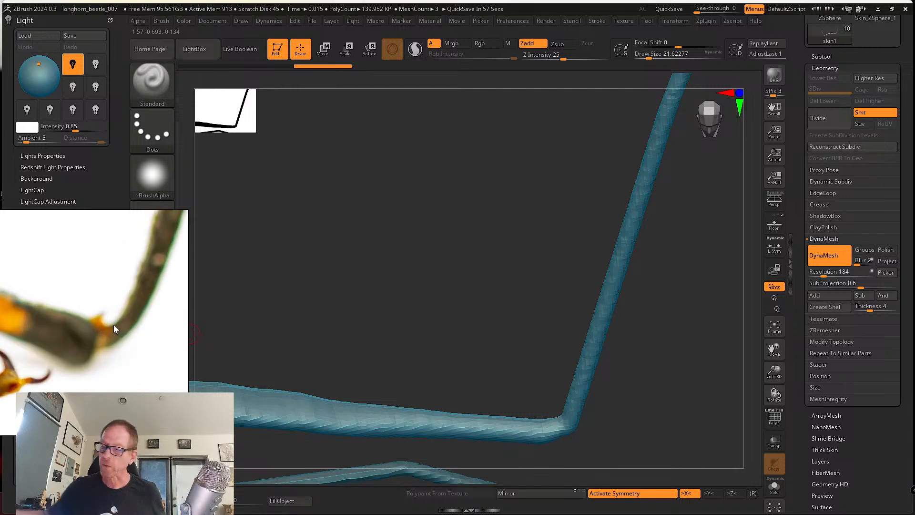
left_click_drag(602, 420, 607, 334)
left_click(773, 487)
left_click_drag(679, 416, 628, 374, "alt")
left_click(774, 332)
left_click(774, 418)
left_click_drag(680, 388, 593, 457, "alt")
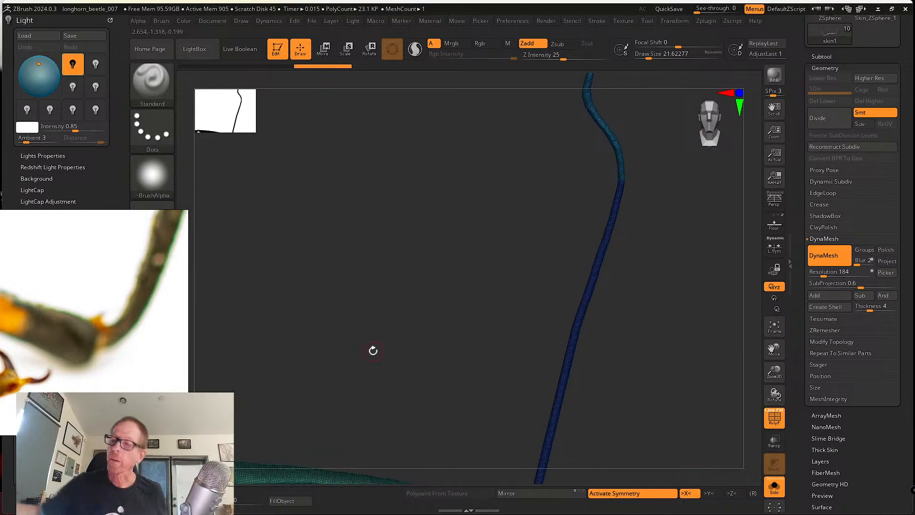
Examine the front leg's segments and joints in the underside photo, from the foot back to the base, against the isolated leg.
left_click_drag(493, 314, 570, 283)
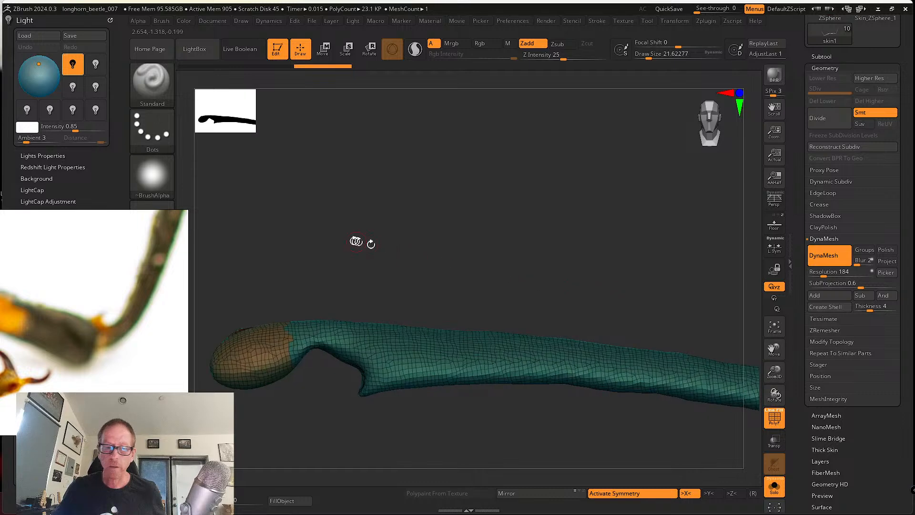
right_click_drag(139, 293, 439, 339)
scroll(322, 347, "down", 5)
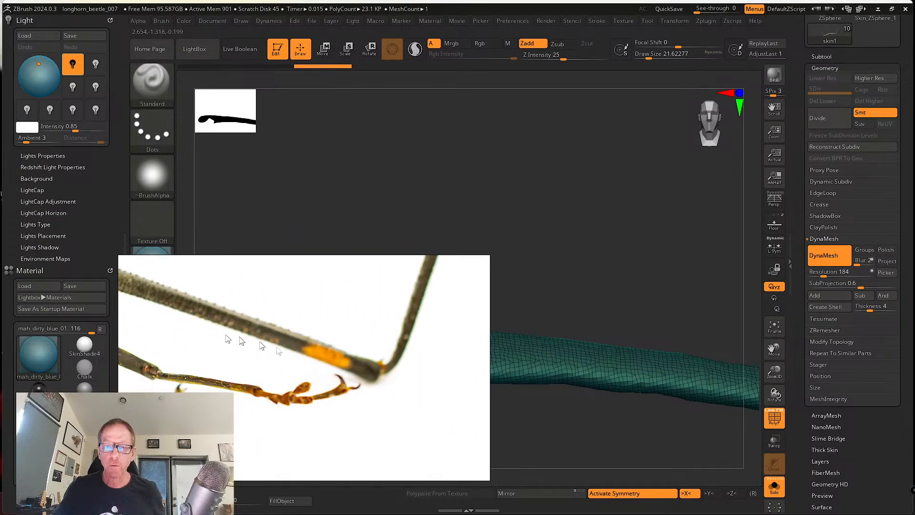
middle_click_drag(214, 333, 268, 358)
scroll(225, 336, "up", 8)
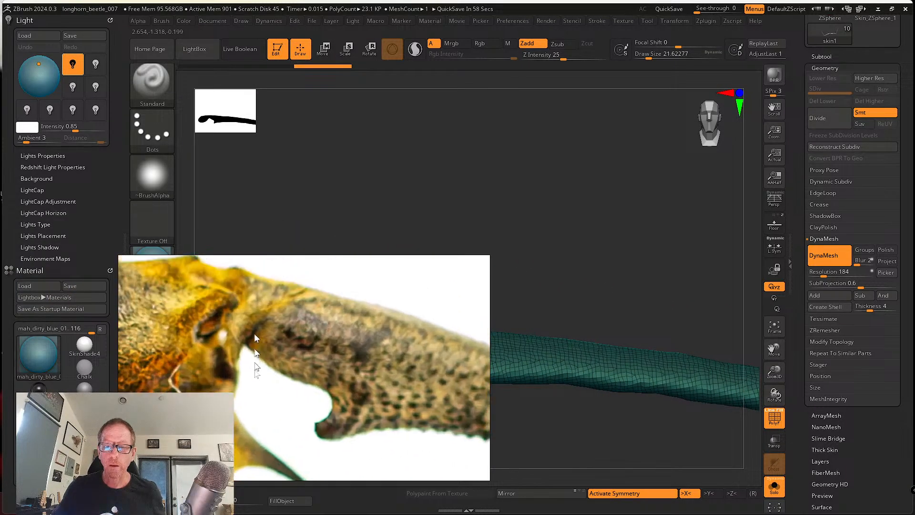
scroll(230, 329, "down", 5)
right_click_drag(438, 368, 111, 335)
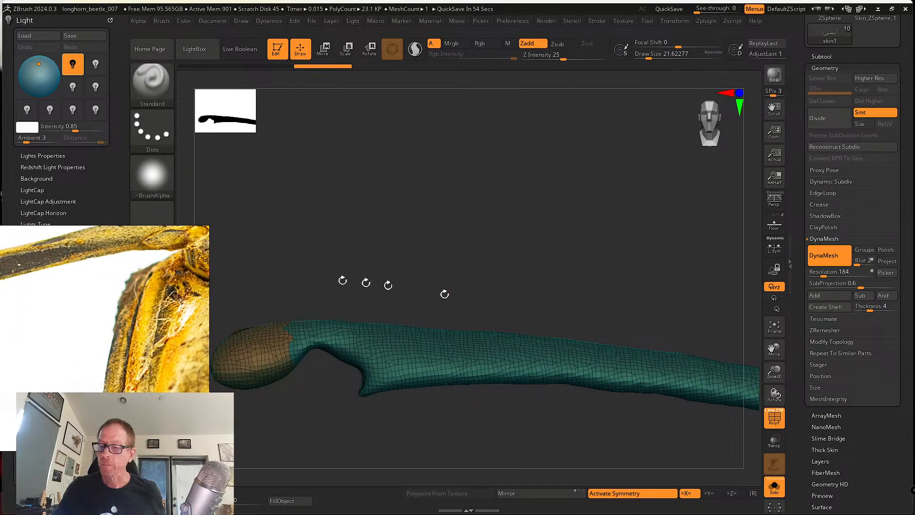
mouse_move(444, 294)
left_mouse_down()
mouse_move(543, 280)
mouse_move(564, 251)
mouse_move(451, 233)
mouse_move(409, 248)
mouse_move(428, 289)
left_mouse_up()
Combine the thick upper segment of each front leg and its small knee piece into one polygroup and show the whole leg again.
key("ctrl+shift")
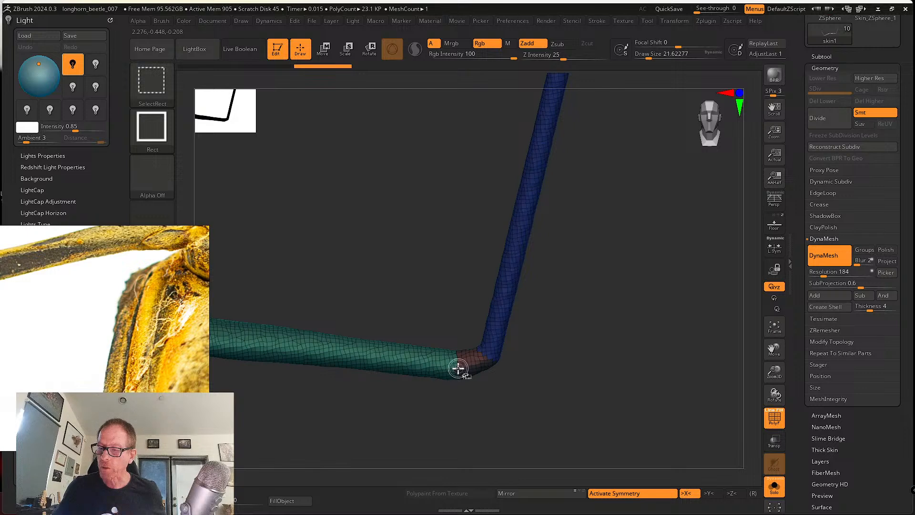
left_click(492, 352, "ctrl+shift")
mouse_move(532, 402)
left_mouse_down("alt")
mouse_move(361, 384)
mouse_move(408, 393)
left_mouse_up("alt")
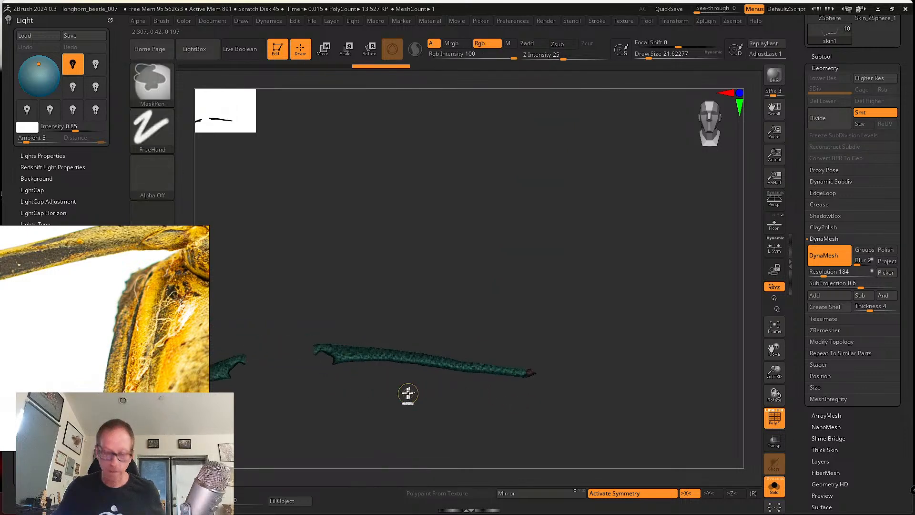
key("ctrl+w")
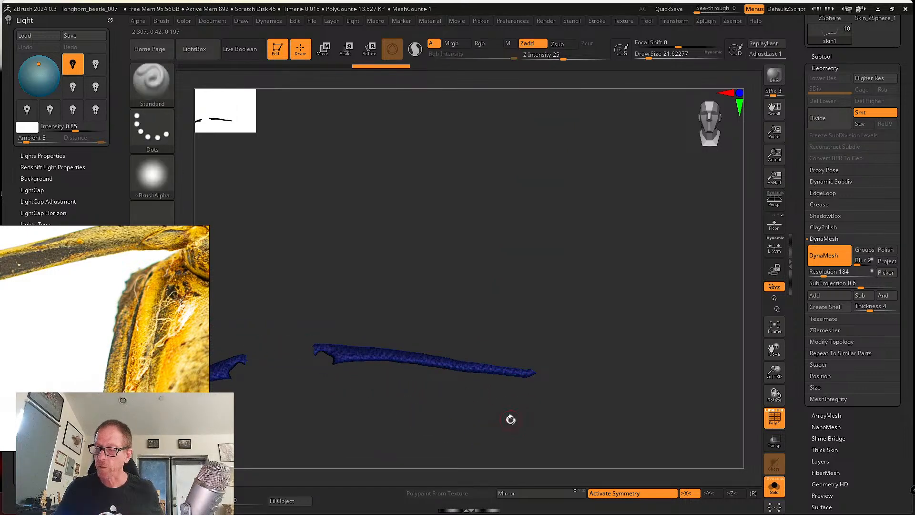
left_click_drag(510, 419, 632, 469, "alt")
left_click(545, 412, "ctrl+shift")
mouse_move(680, 364)
left_mouse_down()
mouse_move(584, 248)
mouse_move(579, 372)
left_mouse_up()
Remesh the front legs with DynaMesh Groups enabled at resolution 184, separating the segments by polygroup.
left_click_drag(556, 429, 677, 200)
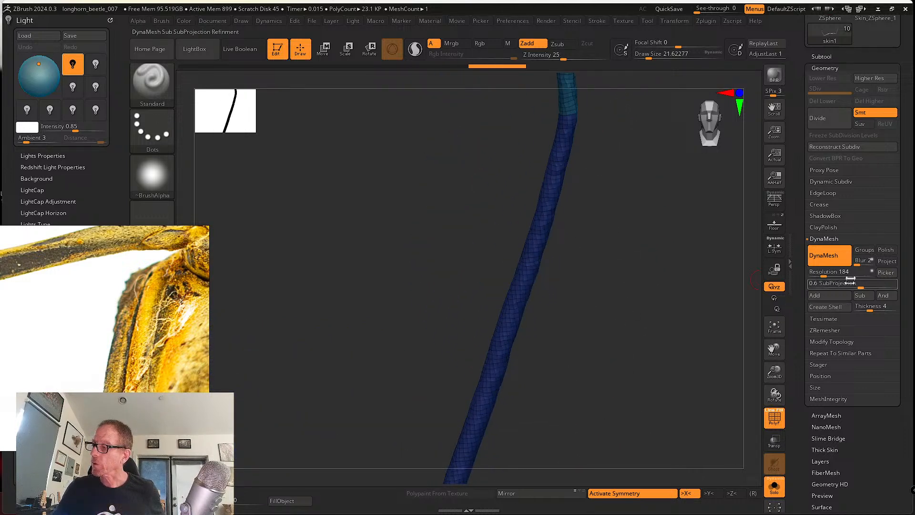
left_click(863, 251)
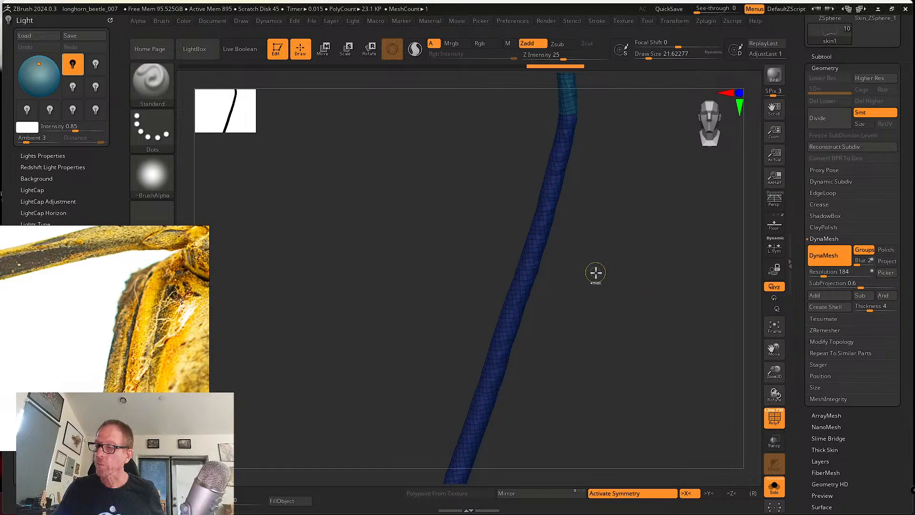
left_click_drag(596, 273, 637, 339, "ctrl")
left_click_drag(619, 167, 623, 360, "alt")
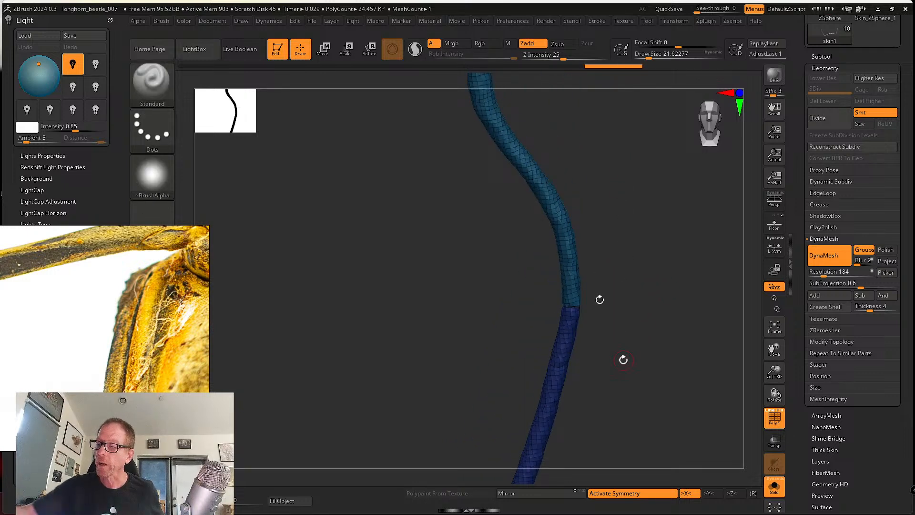
Hide the polygroup wireframe and smooth the segment ends at the outer joint of the front legs.
key("shift")
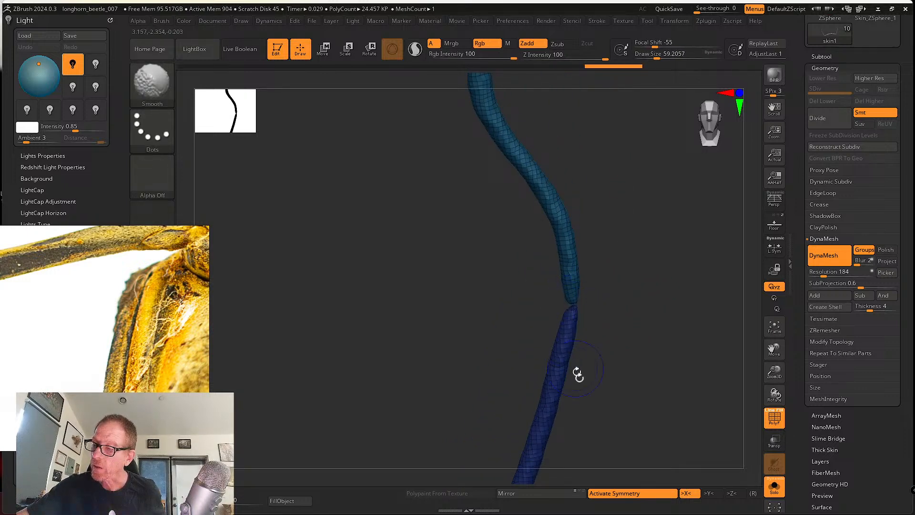
left_click(781, 412)
mouse_move(570, 307)
left_mouse_down("shift")
mouse_move(575, 334)
mouse_move(592, 333)
mouse_move(586, 384)
mouse_move(591, 237)
left_mouse_up("shift")
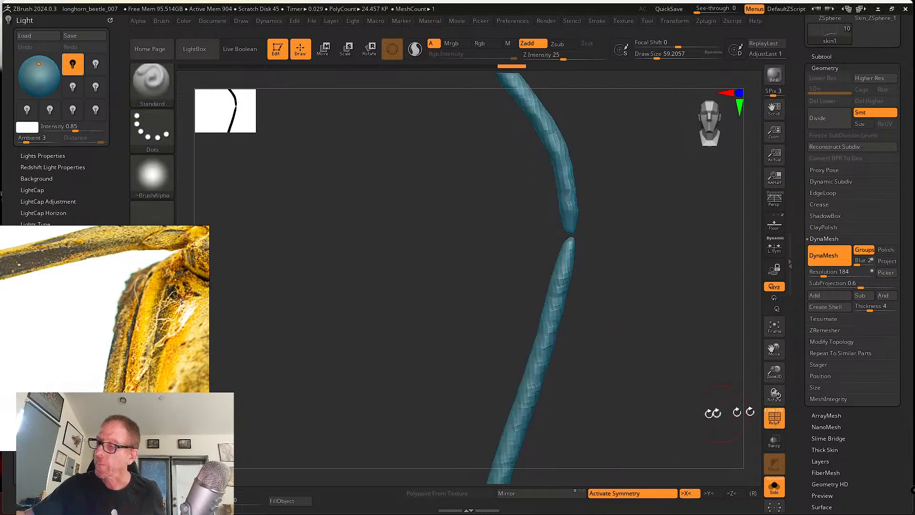
left_click_drag(595, 433, 631, 174, "alt")
left_click_drag(561, 418, 607, 208, "alt")
left_click_drag(563, 391, 621, 224, "alt")
left_click_drag(574, 325, 589, 393)
Smooth the ends where the thick upper leg segments meet the rounded basal segments.
left_click_drag(396, 310, 674, 348, "alt")
mouse_move(391, 326)
left_mouse_down("alt")
mouse_move(465, 315)
mouse_move(692, 320)
left_mouse_up("alt")
left_click_drag(371, 291, 606, 301, "alt")
left_click_drag(459, 329, 475, 376, "shift")
left_click_drag(503, 286, 486, 372)
left_click_drag(466, 315, 468, 352, "shift")
left_click_drag(421, 305, 413, 324, "shift")
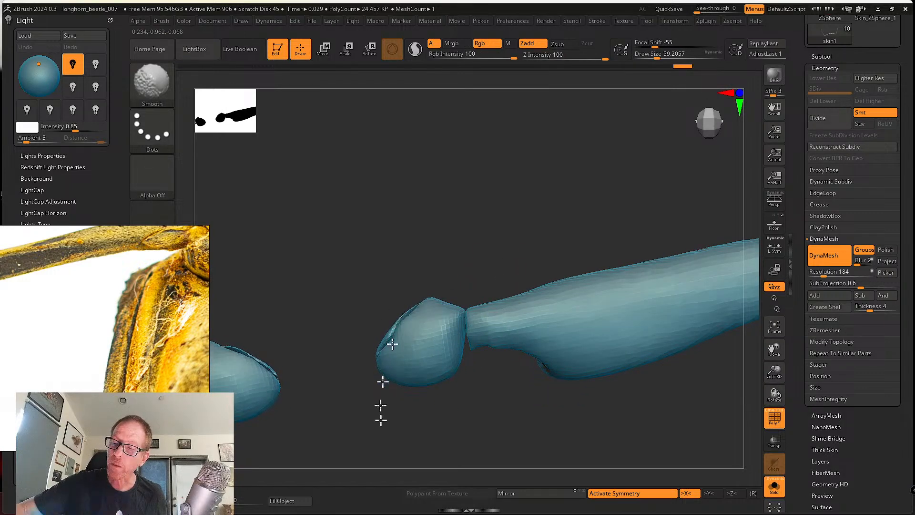
Hide the stray thin slivers beside the basal segments of the front legs and delete the hidden geometry.
mouse_move(380, 409)
left_mouse_down()
mouse_move(430, 414)
mouse_move(444, 391)
mouse_move(445, 402)
mouse_move(480, 382)
mouse_move(461, 327)
left_mouse_up()
left_click(387, 305, "ctrl+shift")
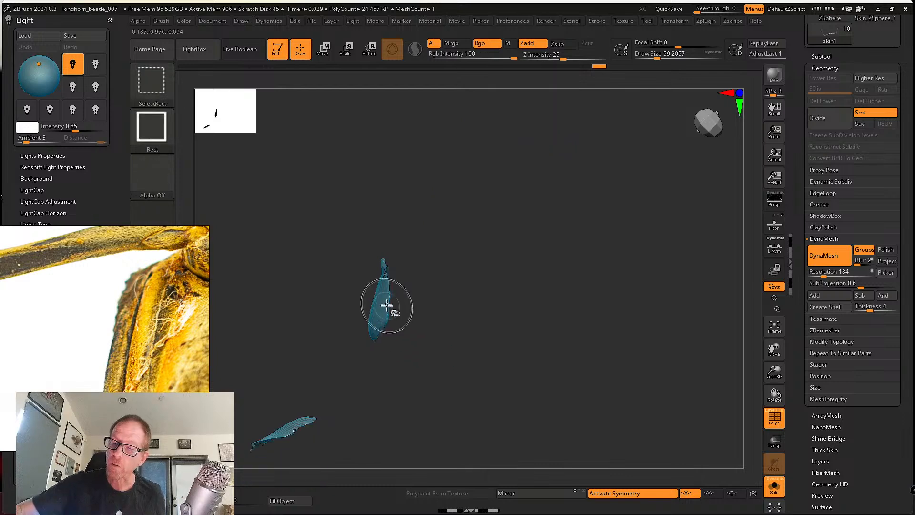
left_click(382, 310, "ctrl+shift")
left_click_drag(529, 384, 591, 388)
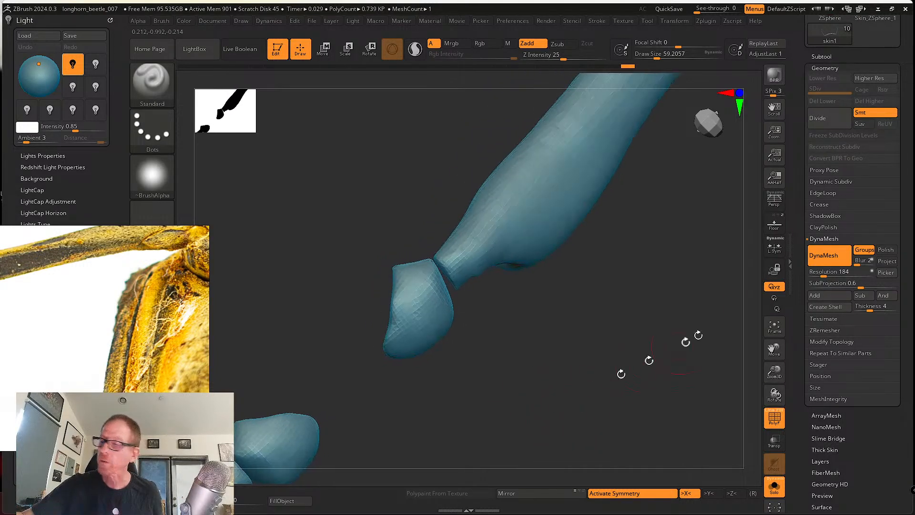
left_click(835, 343)
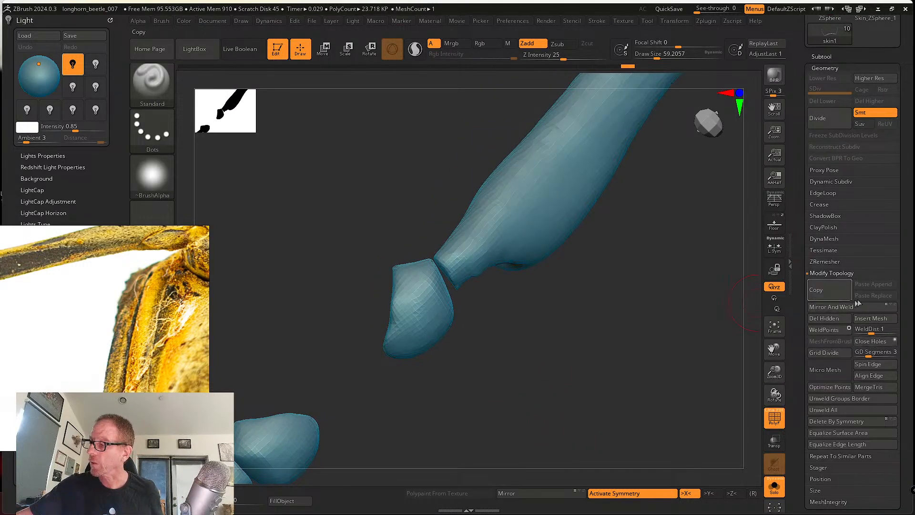
left_click_drag(605, 346, 580, 392, "alt")
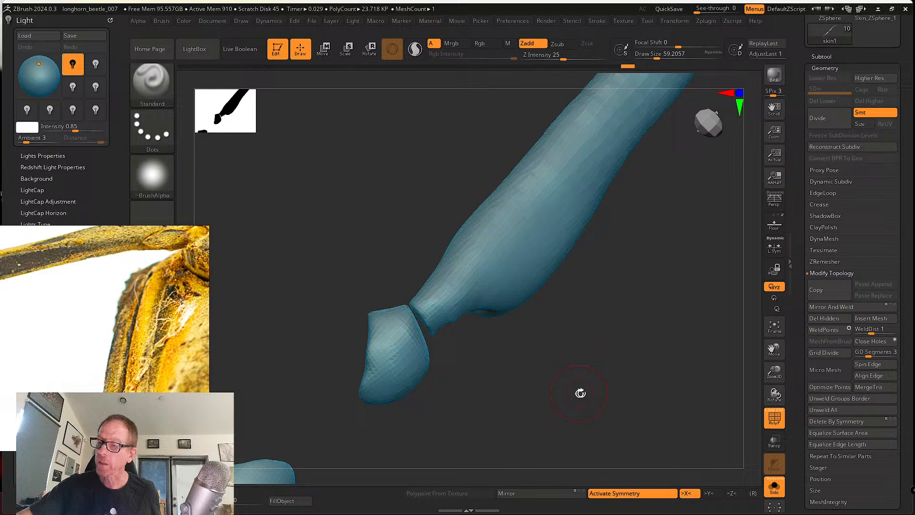
Check the front legs' polygroup colours, then turn off the isolation to show the whole beetle from below.
left_click(781, 414)
left_click_drag(680, 394, 613, 400)
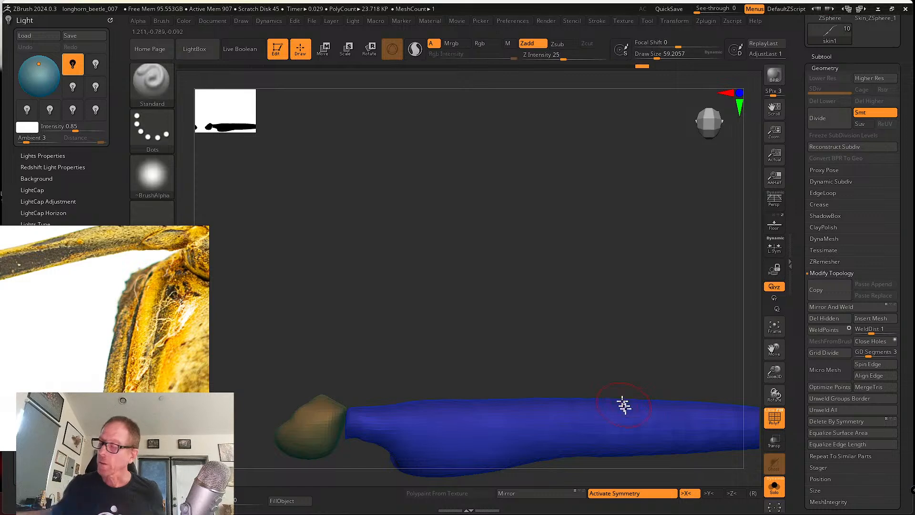
left_click(774, 418)
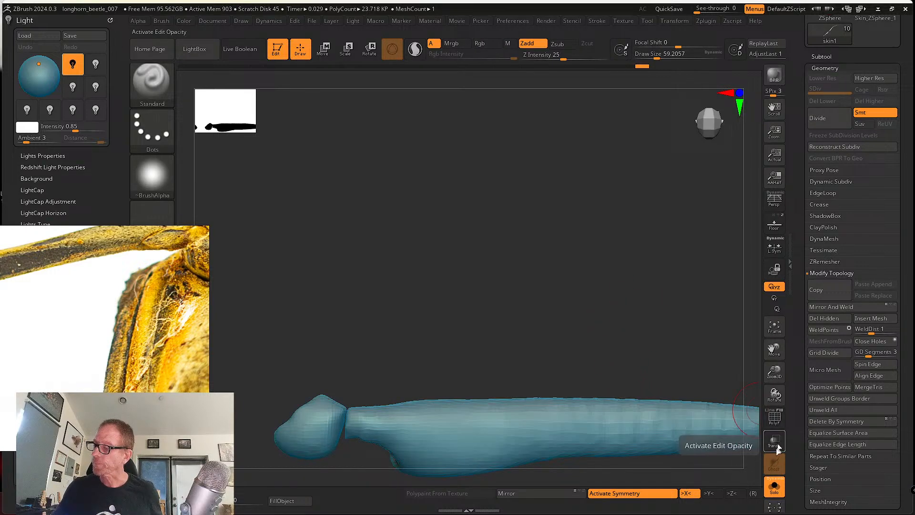
left_click(774, 486)
left_click_drag(611, 363, 644, 210)
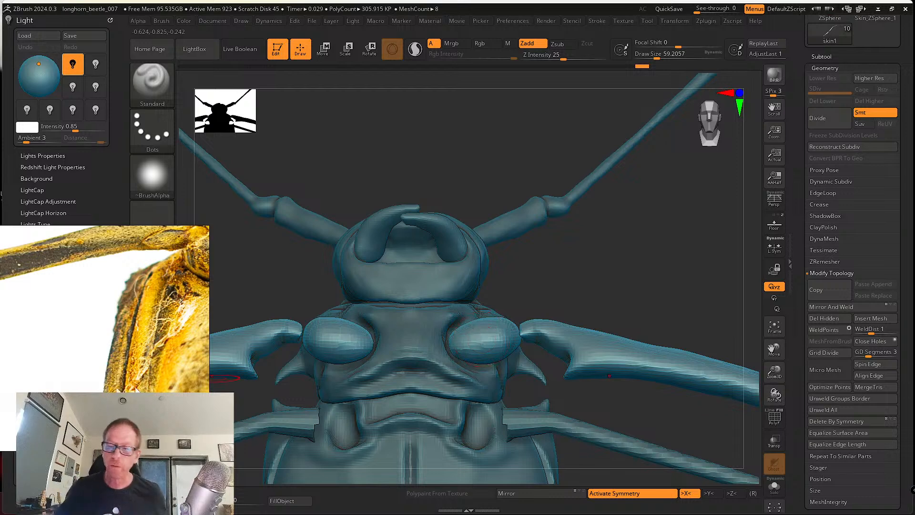
Examine the rounded basal leg segment and its socket at the thorax in the underside photo.
middle_click_drag(170, 338, 34, 351)
middle_click_drag(203, 334, 91, 291)
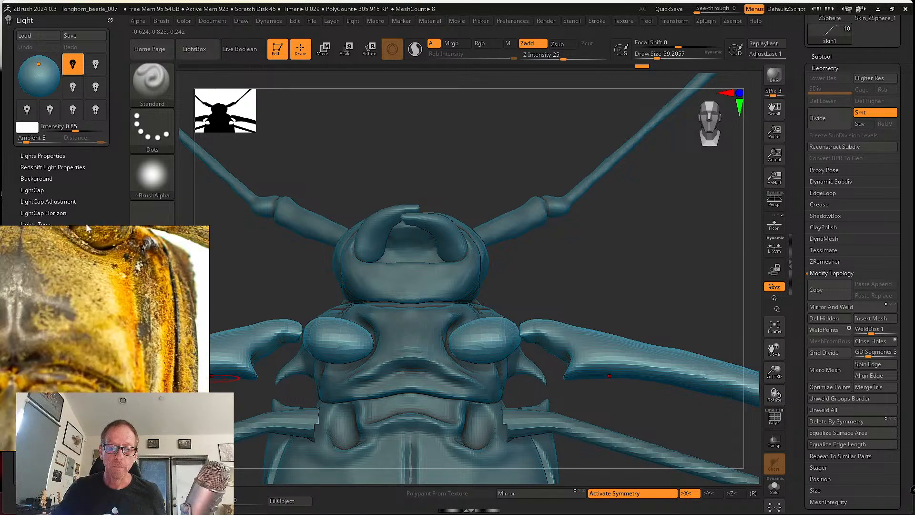
scroll(115, 296, "down", 3)
scroll(76, 356, "up", 5)
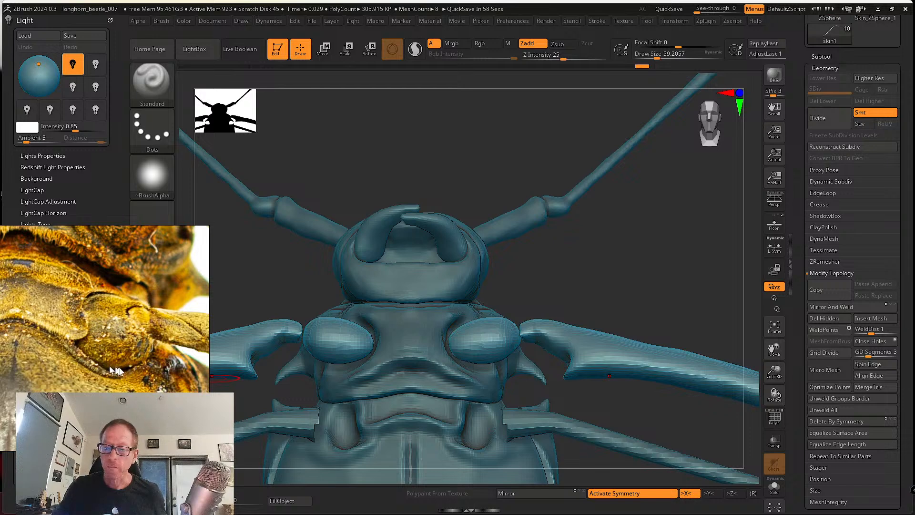
scroll(106, 366, "down", 1)
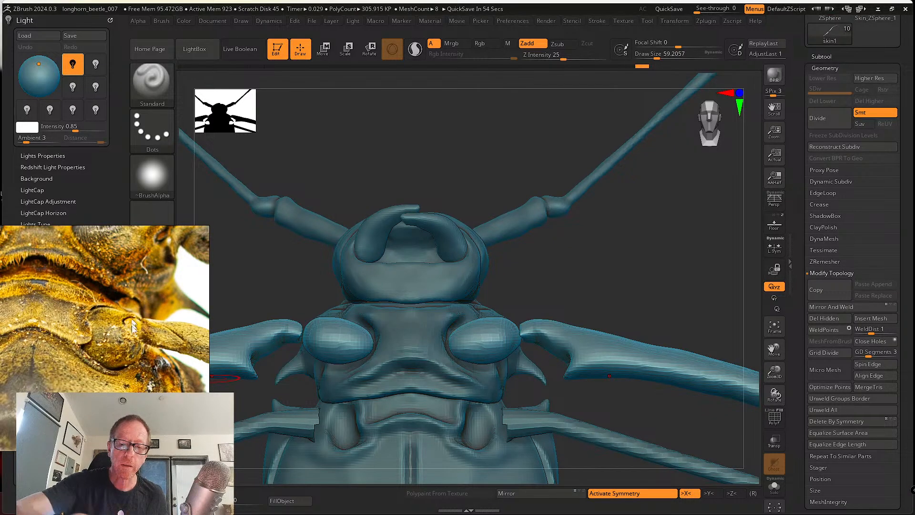
Reshape the rounded basal segments of the front legs with the Move Topological brush at a draw size of about 86.8.
left_click(152, 81)
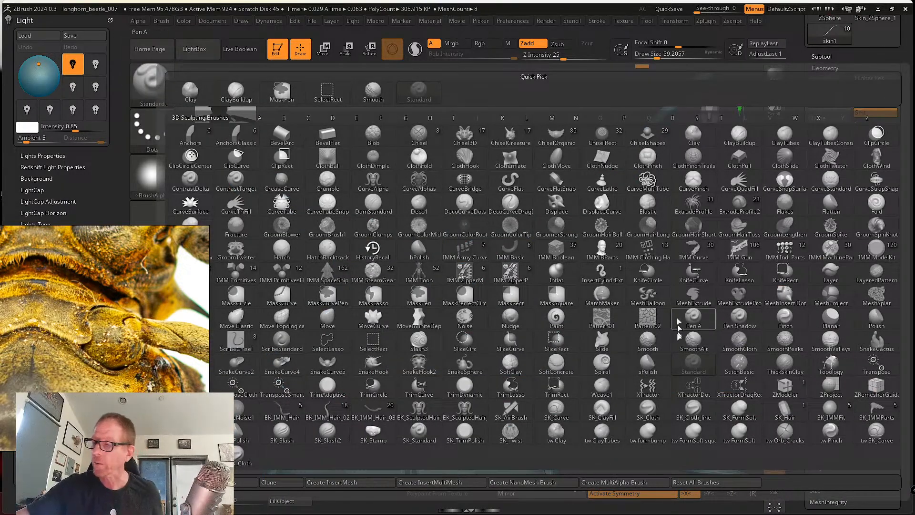
key("m")
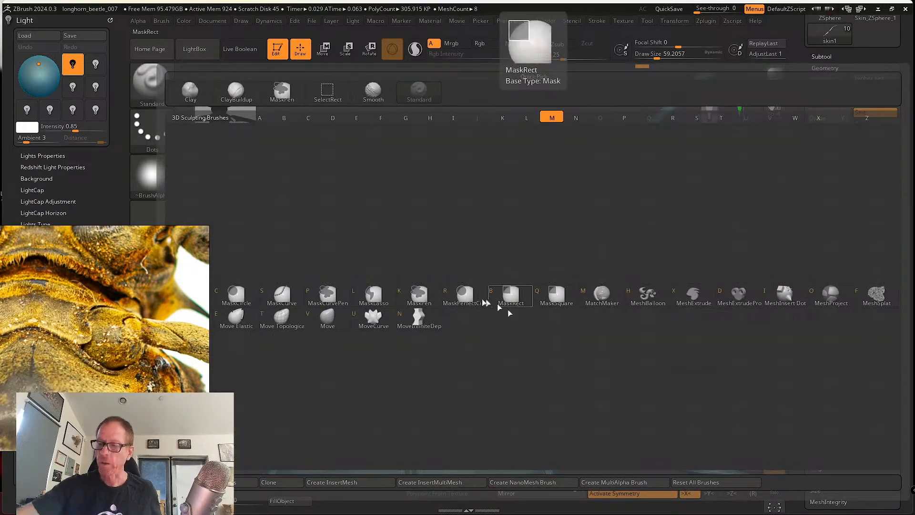
left_click(282, 319)
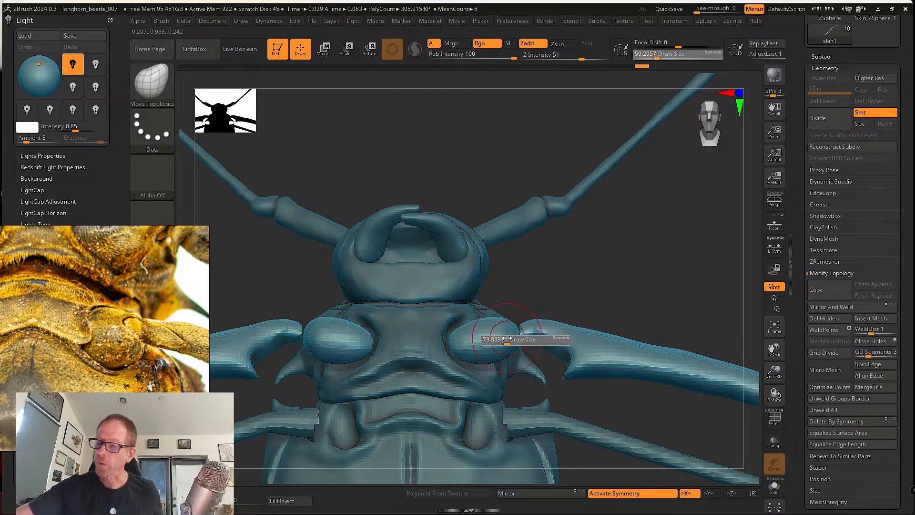
mouse_move(494, 361)
left_mouse_down()
mouse_move(469, 364)
mouse_move(462, 318)
mouse_move(453, 347)
mouse_move(478, 337)
left_mouse_up()
right_click_drag(478, 337, 506, 316)
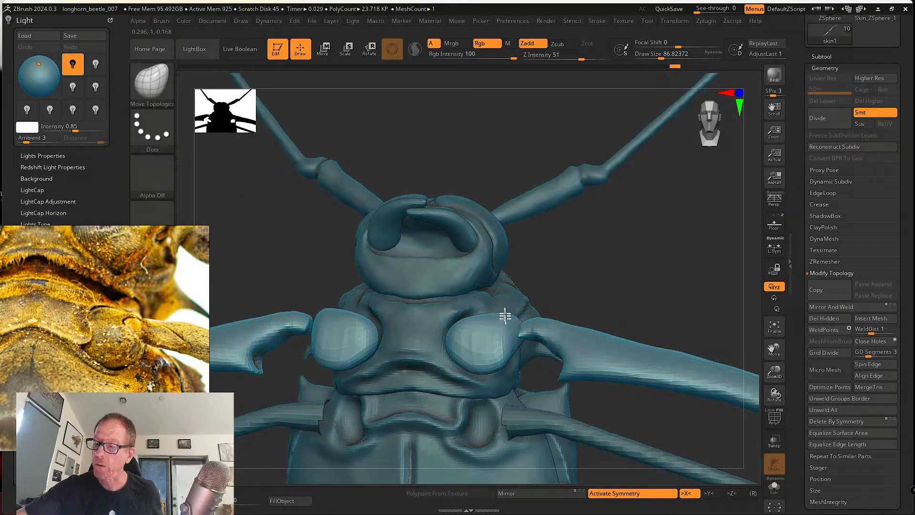
mouse_move(483, 331)
left_mouse_down()
mouse_move(480, 307)
mouse_move(485, 352)
left_mouse_up()
right_click_drag(520, 360, 515, 357)
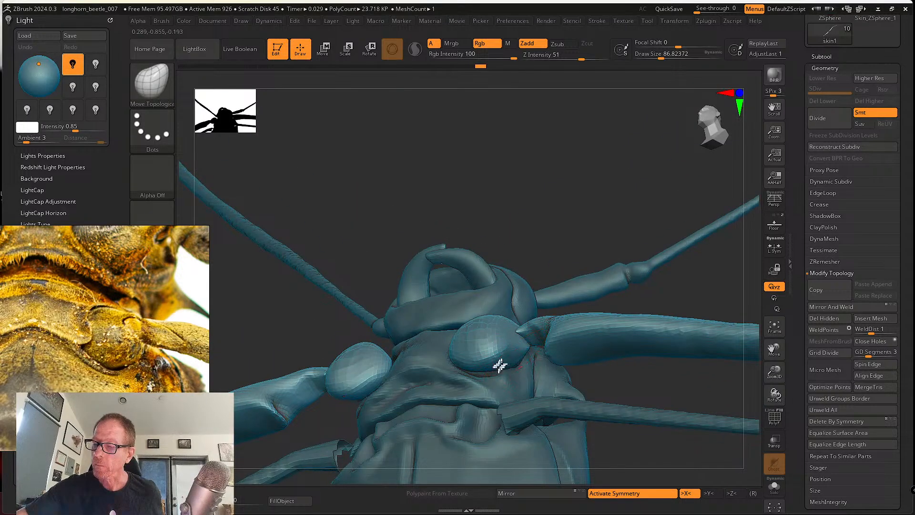
Adjust the lower edge of the basal segments and smooth their surfaces from below and from the front.
left_click_drag(472, 364, 473, 362)
right_click_drag(491, 353, 482, 348)
left_click_drag(479, 344, 465, 341, "shift")
mouse_move(466, 345)
right_mouse_down()
mouse_move(464, 357)
mouse_move(458, 350)
right_mouse_up()
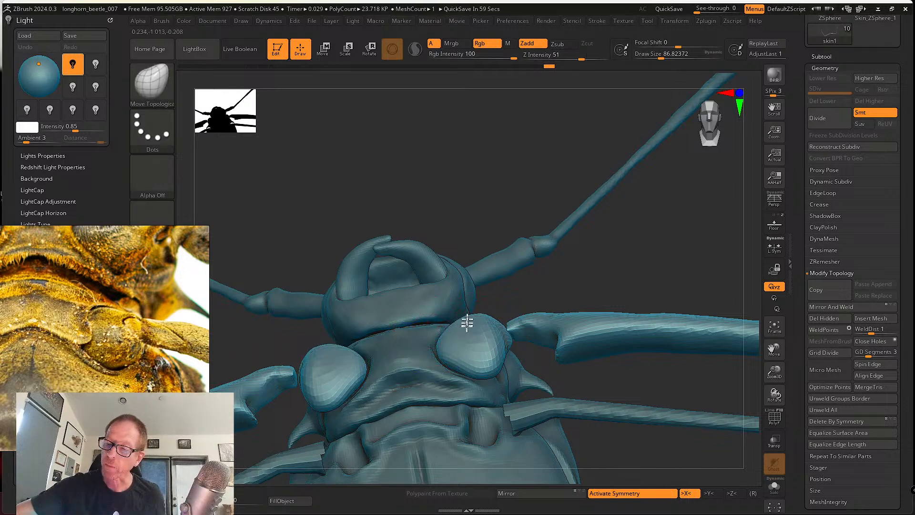
right_click_drag(467, 323, 490, 284)
left_click_drag(485, 295, 483, 318, "shift")
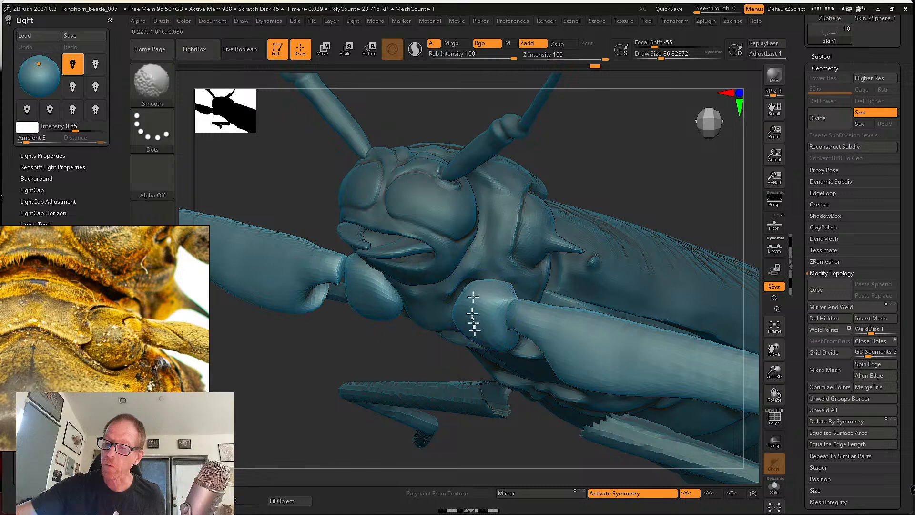
Smooth the front faces of the basal segments and pull their upper edges up toward the thorax.
right_click_drag(474, 330, 523, 256)
mouse_move(486, 334)
left_mouse_down("shift")
mouse_move(502, 341)
mouse_move(503, 357)
left_mouse_up("shift")
mouse_move(502, 355)
right_mouse_down()
mouse_move(492, 322)
mouse_move(445, 324)
right_mouse_up()
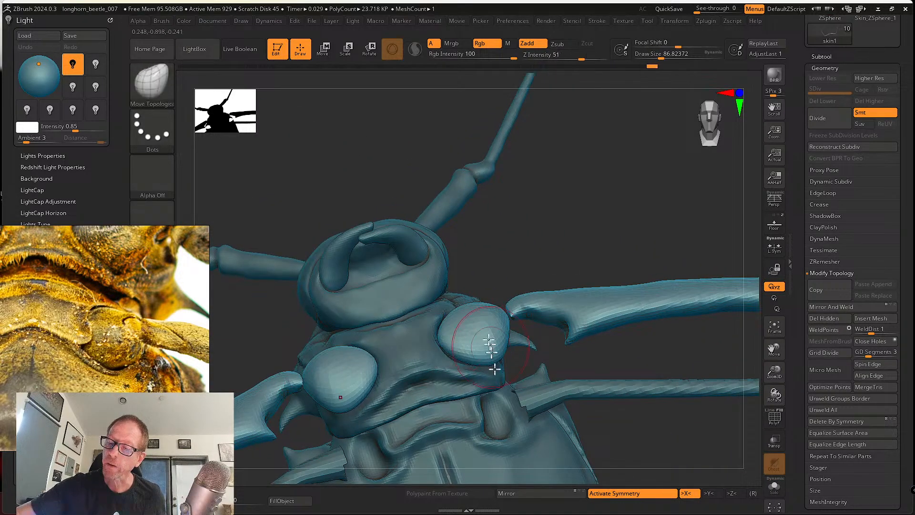
mouse_move(492, 364)
right_mouse_down()
mouse_move(465, 314)
mouse_move(449, 333)
mouse_move(457, 277)
right_mouse_up()
left_click_drag(459, 283, 467, 265)
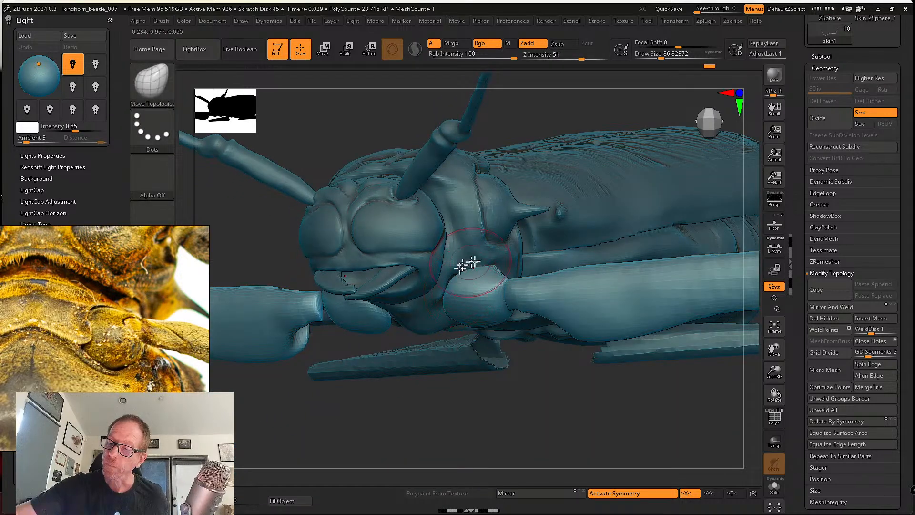
mouse_move(491, 267)
right_mouse_down()
mouse_move(502, 310)
mouse_move(505, 262)
mouse_move(505, 347)
mouse_move(478, 315)
right_mouse_up()
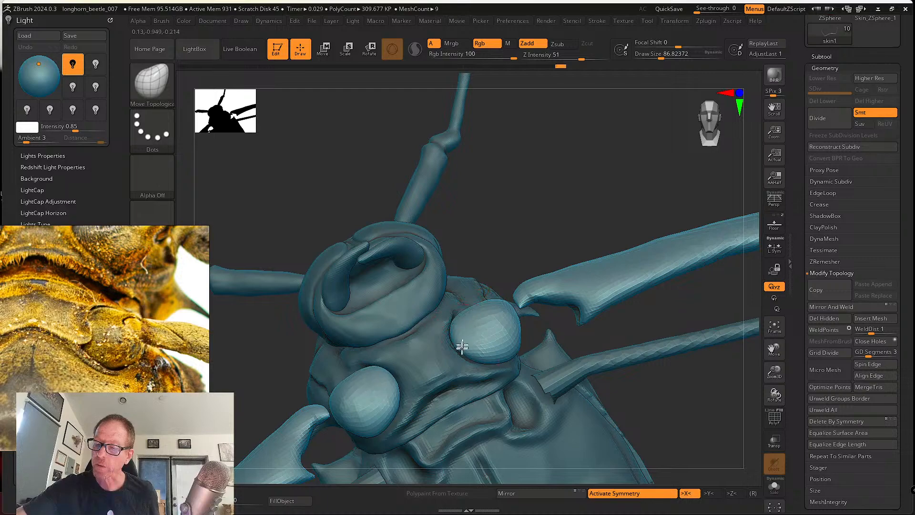
Adjust the sides of the rounded basal leg segments where they meet the thorax with the Move Topological brush.
right_click_drag(521, 344, 507, 356)
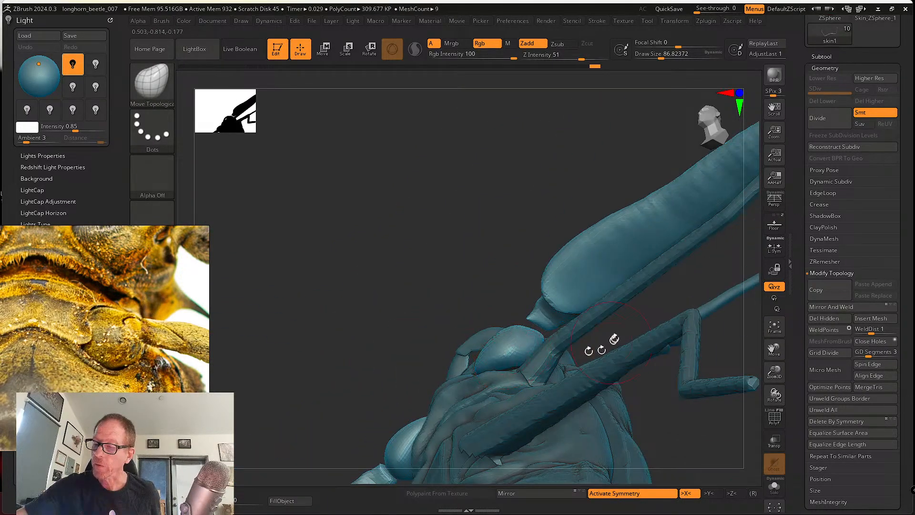
right_click_drag(614, 339, 492, 311)
mouse_move(498, 297)
left_mouse_down()
mouse_move(487, 326)
mouse_move(500, 306)
mouse_move(534, 315)
left_mouse_up()
left_click_drag(570, 293, 599, 296)
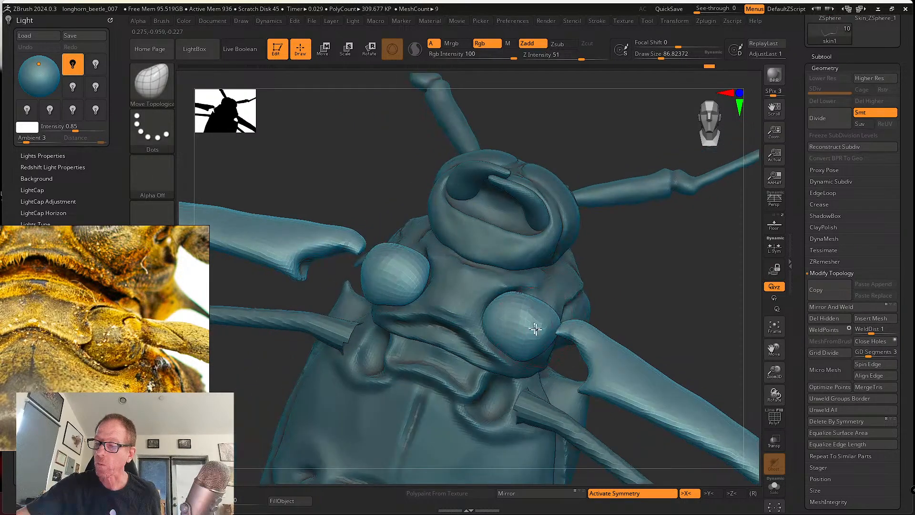
right_click_drag(522, 313, 517, 291)
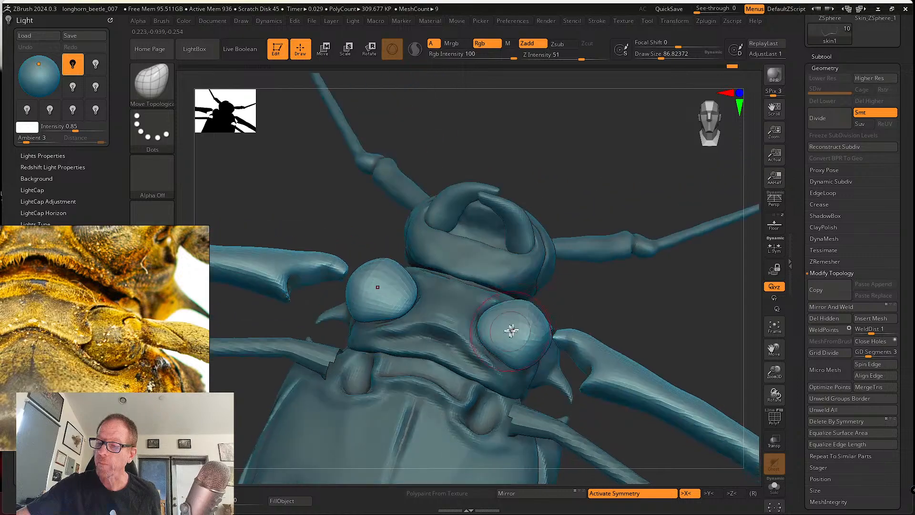
Pull the underside and rear edge of the basal segments slightly outward from the thorax.
left_click_drag(512, 329, 514, 340)
right_click_drag(514, 341, 515, 295)
left_click_drag(505, 366, 504, 372)
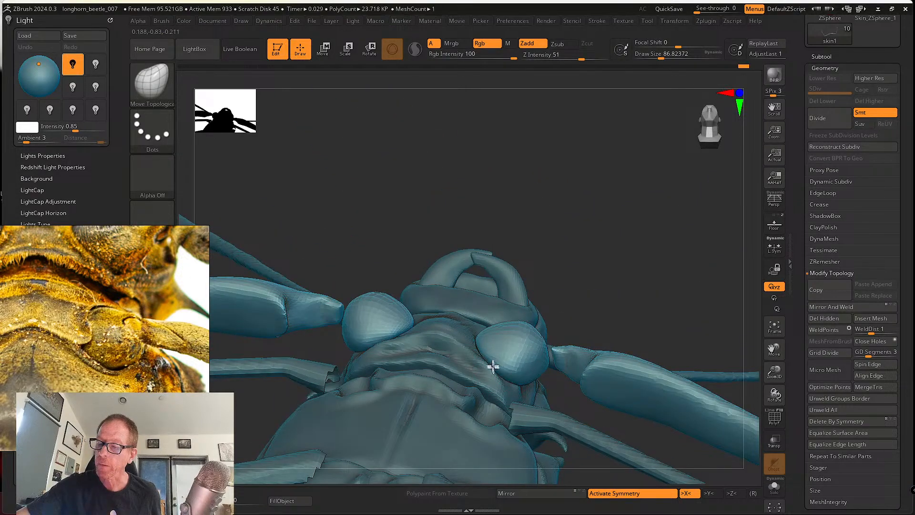
right_click_drag(502, 351, 504, 370)
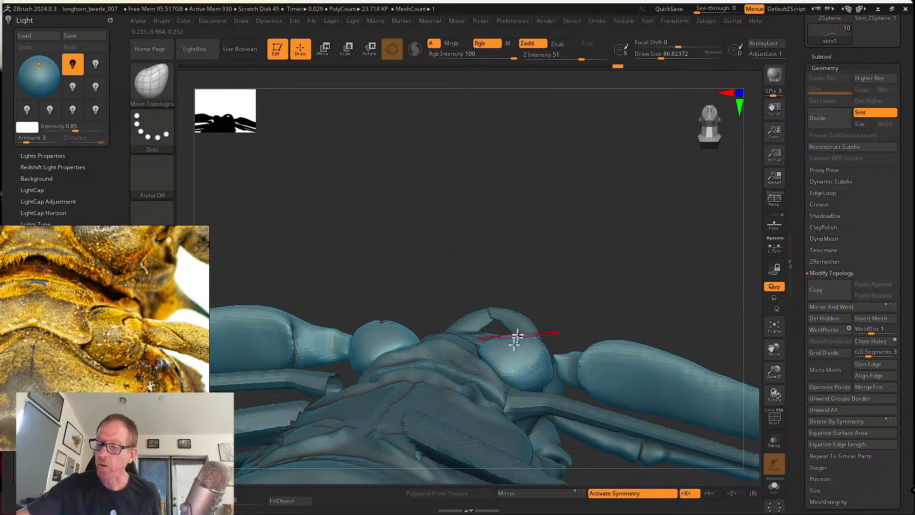
mouse_move(517, 337)
right_mouse_down()
mouse_move(516, 368)
mouse_move(545, 292)
mouse_move(536, 267)
right_mouse_up()
right_click_drag(500, 321, 507, 347)
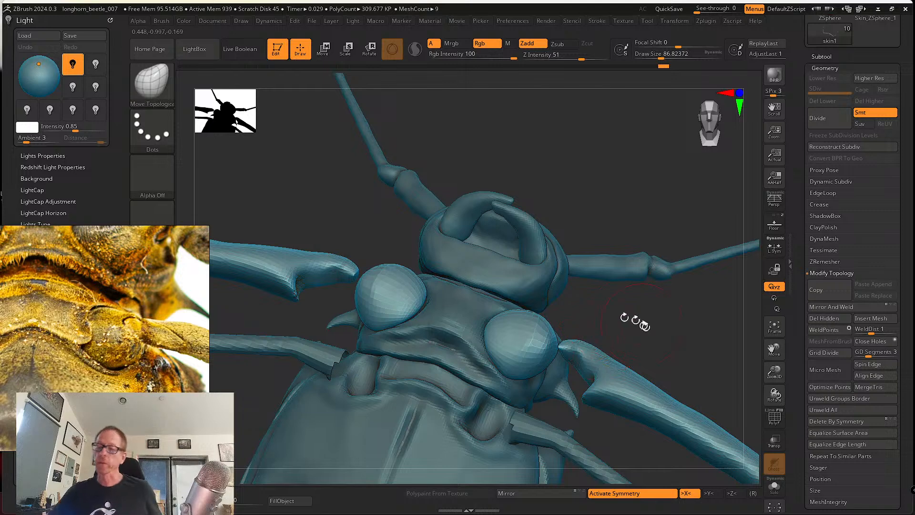
Smooth the lower and outer faces of the basal segments with the Smooth brush.
right_click_drag(661, 333, 715, 337, "ctrl")
mouse_move(684, 303)
right_mouse_down()
mouse_move(607, 288)
mouse_move(627, 291)
right_mouse_up()
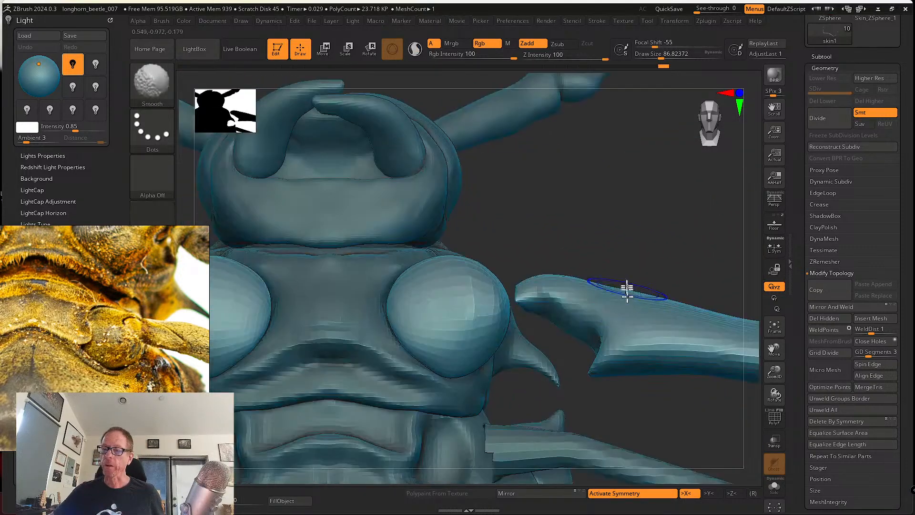
right_click_drag(621, 234, 617, 302, "alt")
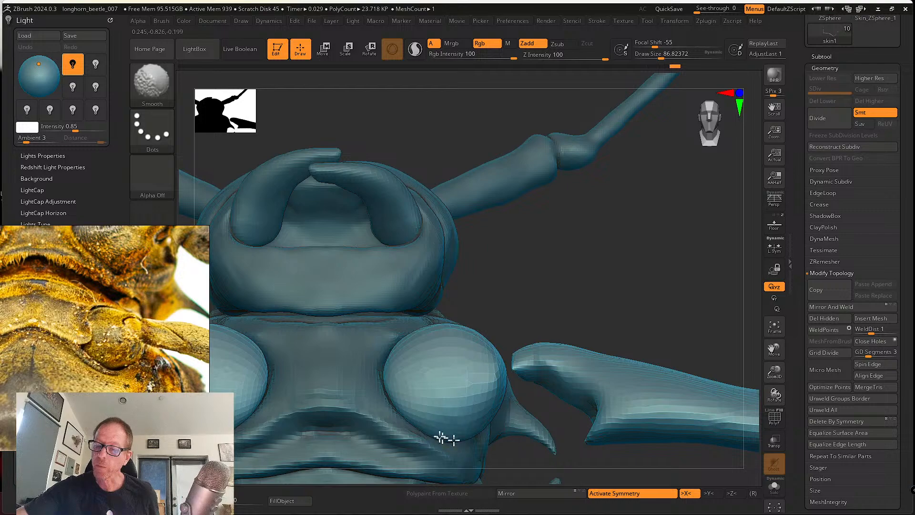
right_click_drag(465, 413, 484, 330)
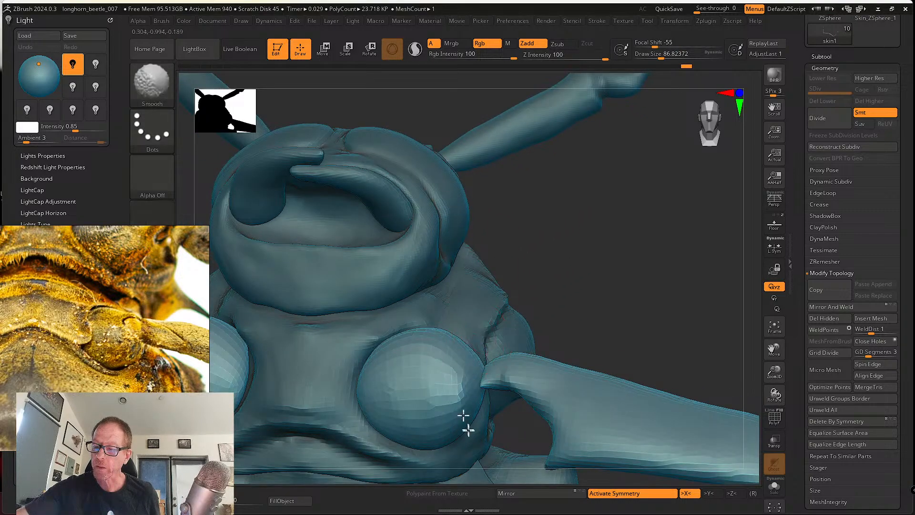
left_click_drag(452, 357, 454, 429, "shift")
right_click_drag(582, 242, 535, 316)
left_click_drag(509, 329, 496, 339, "shift")
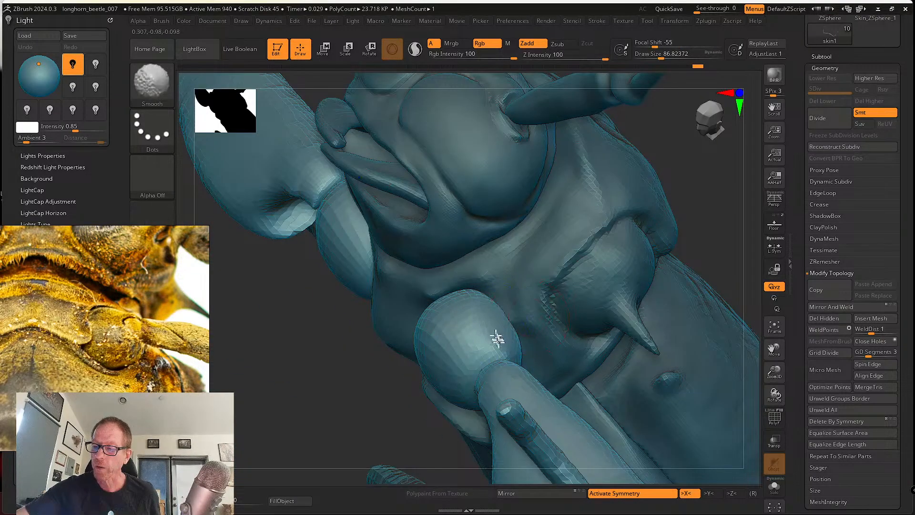
mouse_move(496, 339)
right_mouse_down()
mouse_move(518, 329)
mouse_move(490, 347)
mouse_move(472, 321)
mouse_move(509, 306)
right_mouse_up()
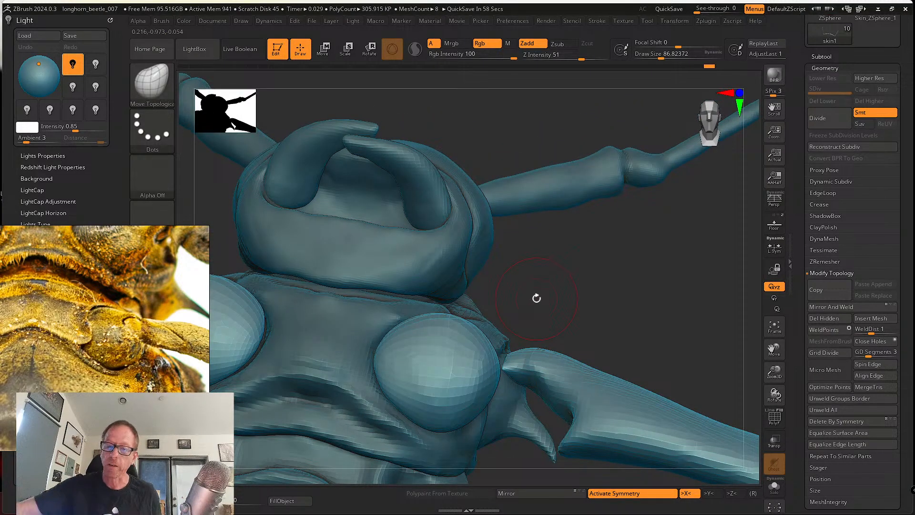
Push a socket recess into the outer face of the basal segments, deepening it with the SK_Cloth brush at a draw size of about 39.1.
mouse_move(578, 310)
right_mouse_down()
mouse_move(574, 341)
mouse_move(480, 402)
right_mouse_up()
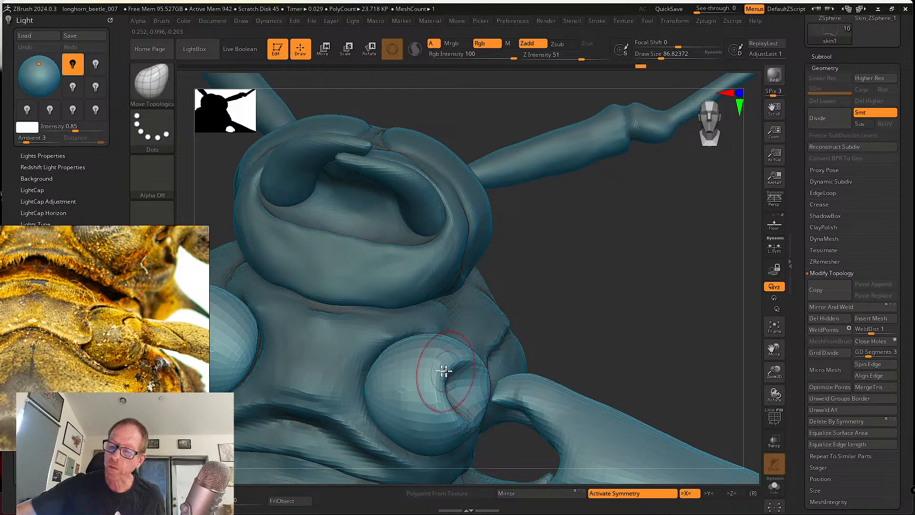
left_click(151, 81)
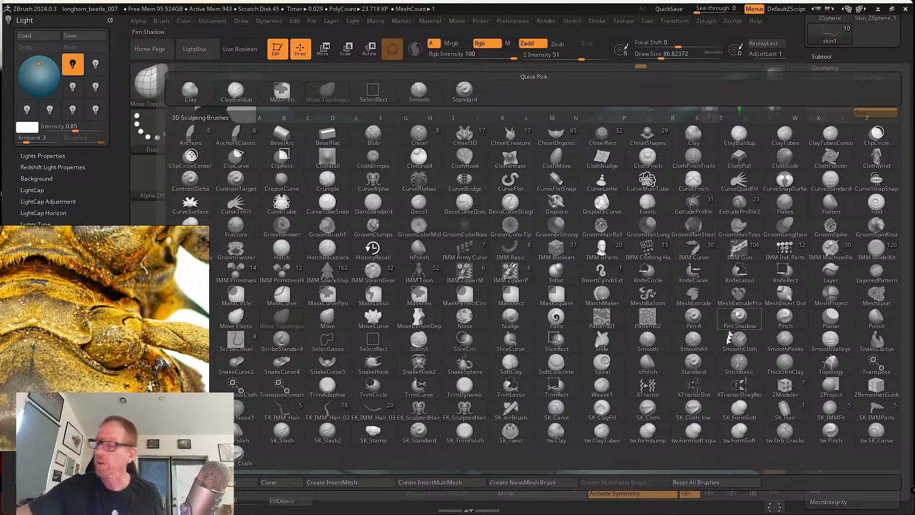
left_click(672, 415)
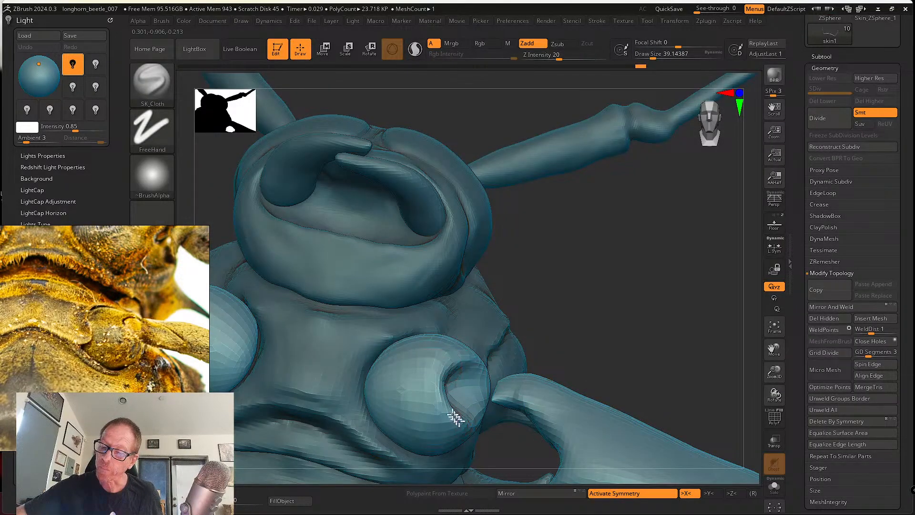
right_click_drag(485, 405, 454, 387)
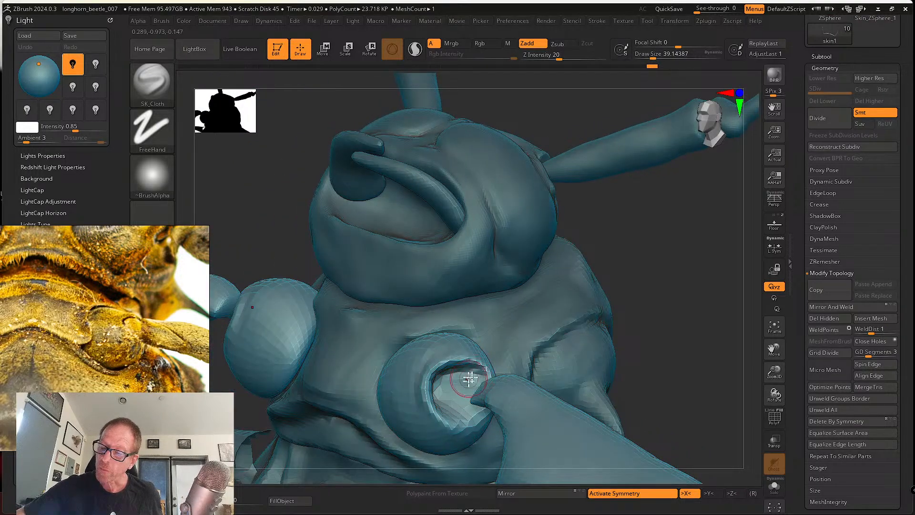
mouse_move(466, 382)
right_mouse_down()
mouse_move(444, 364)
mouse_move(442, 384)
mouse_move(435, 370)
right_mouse_up()
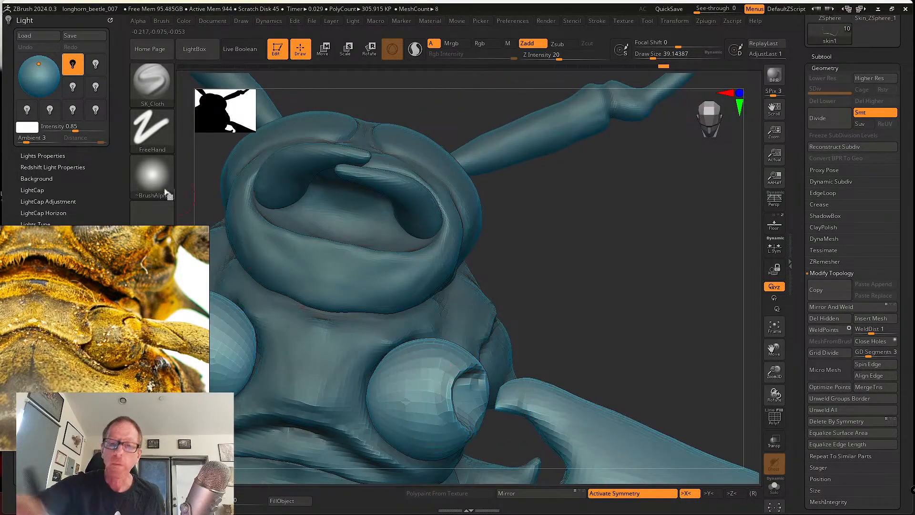
Reshape the rim of the socket recess with the Move Topological brush at a draw size of about 59.2.
left_click(152, 82)
left_click(327, 92)
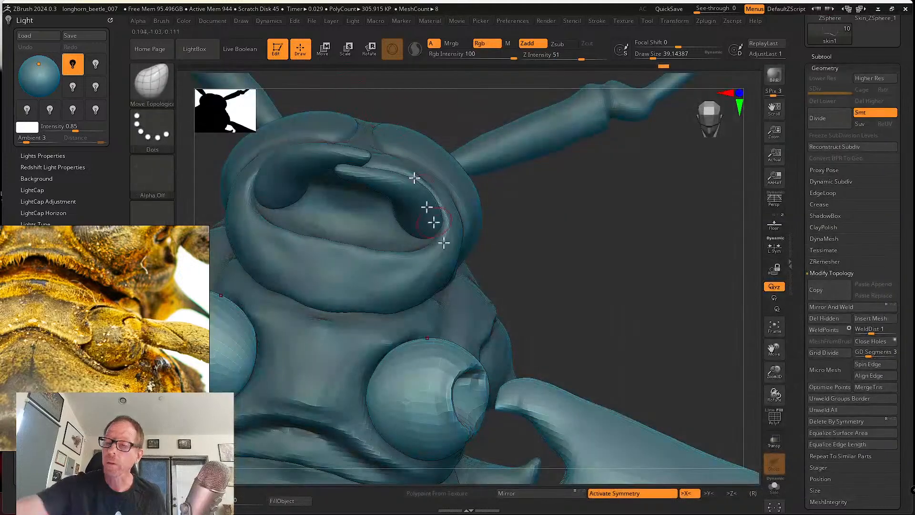
mouse_move(444, 384)
left_mouse_down()
mouse_move(459, 367)
mouse_move(439, 388)
mouse_move(495, 421)
left_mouse_up()
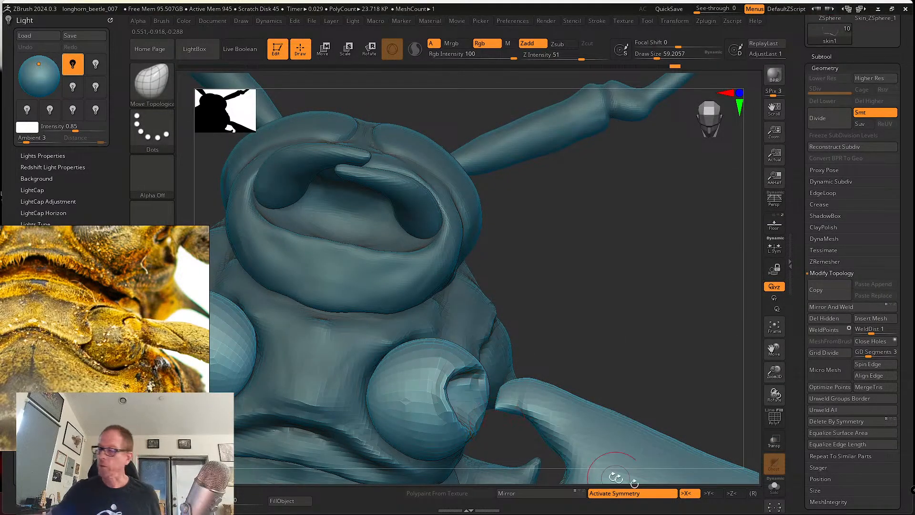
Display the polygroups on the whole beetle and open the brush's auto masking settings.
left_click(774, 417)
left_click_drag(605, 357, 591, 268, "alt")
left_click_drag(592, 267, 641, 268, "alt")
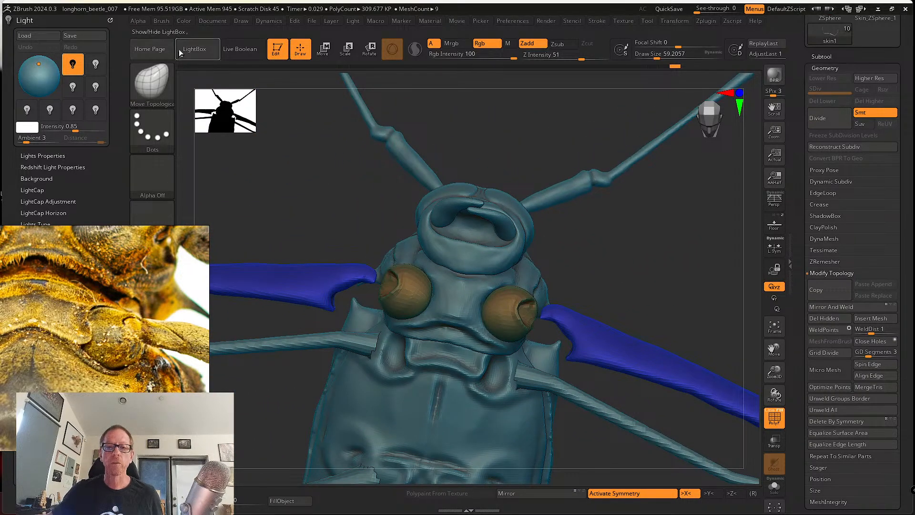
left_click(162, 21)
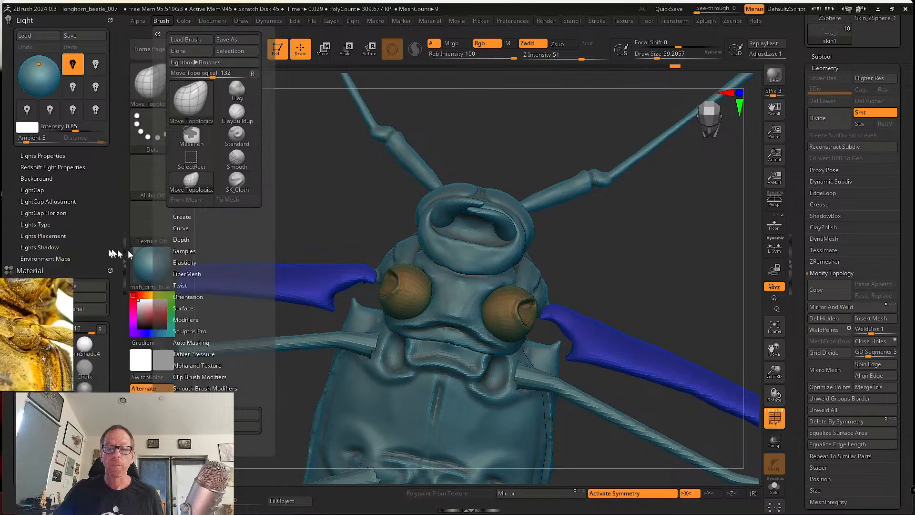
left_click(191, 342)
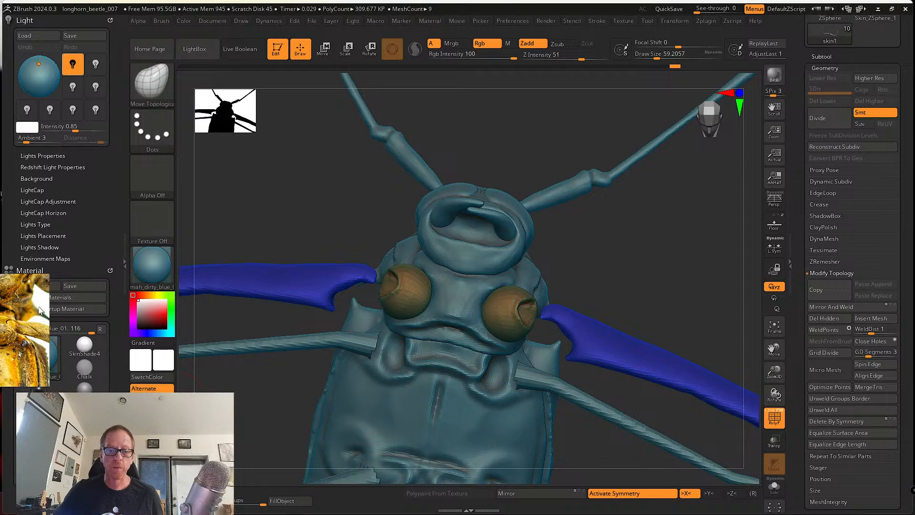
Examine the front leg's basal segment and its joint with the femur in the underside reference photo.
right_click_drag(27, 326, 136, 310)
scroll(164, 309, "down", 2)
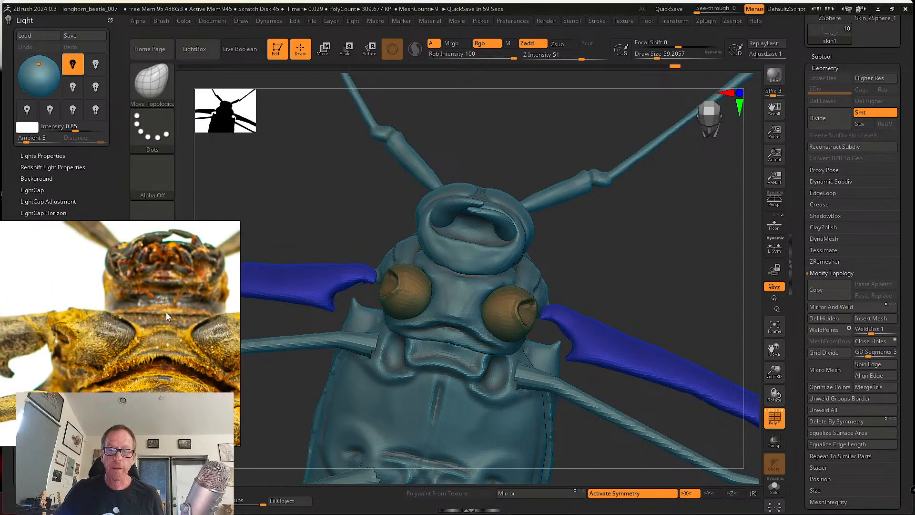
middle_click_drag(166, 312, 85, 314)
scroll(133, 322, "up", 3)
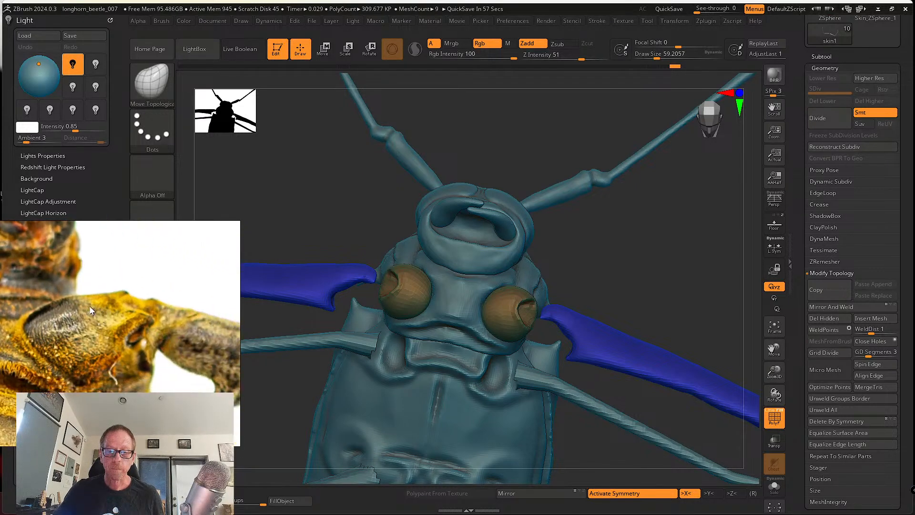
scroll(134, 334, "down", 2)
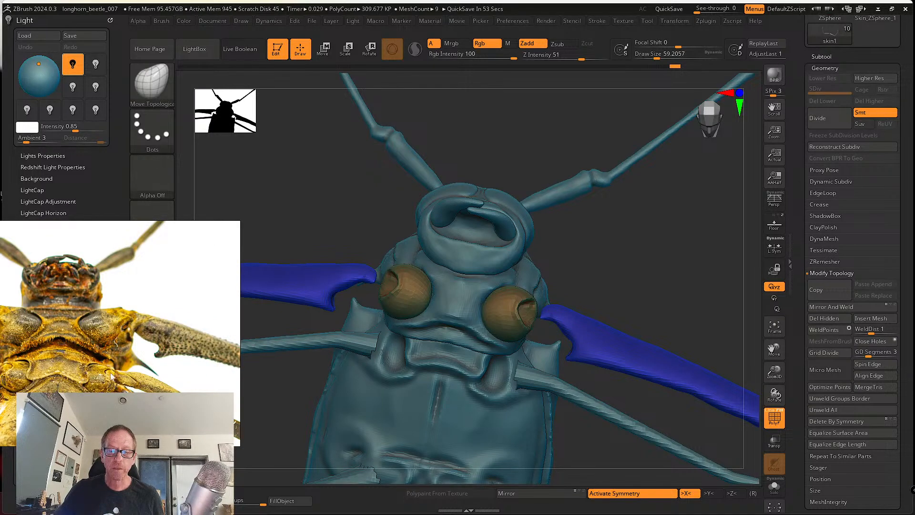
scroll(157, 364, "up", 4)
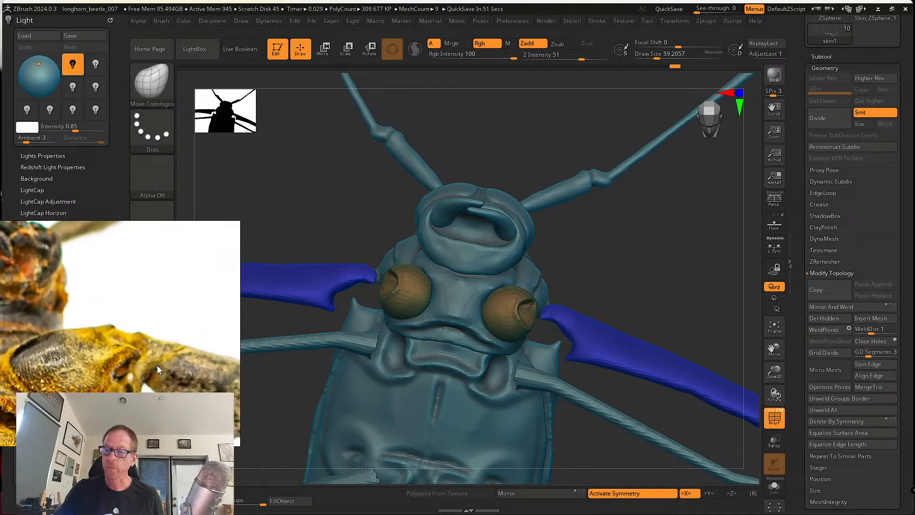
Reshape the outer ends and socket openings of the basal segments with the Move brush, enlarging the draw size to about 90.2.
mouse_move(578, 281)
left_mouse_down("shift")
mouse_move(605, 273)
mouse_move(553, 278)
mouse_move(545, 319)
mouse_move(526, 344)
left_mouse_up("shift")
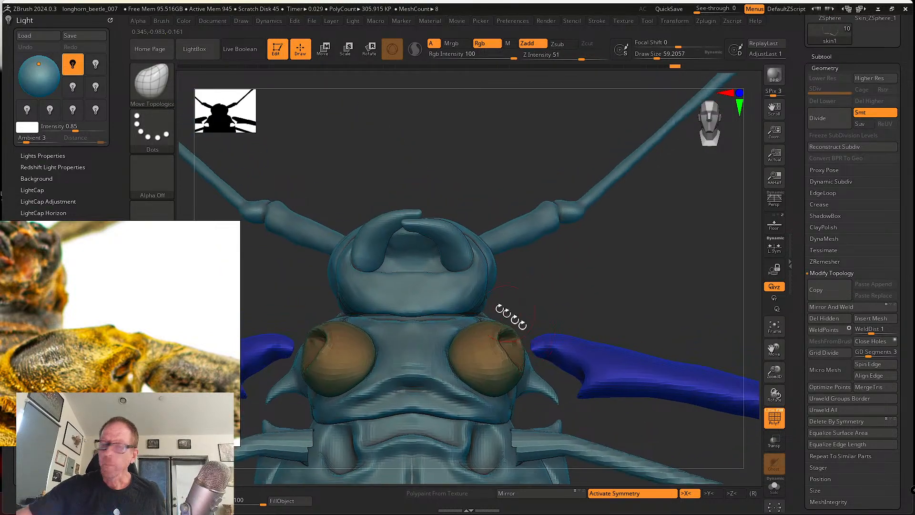
left_click(158, 95)
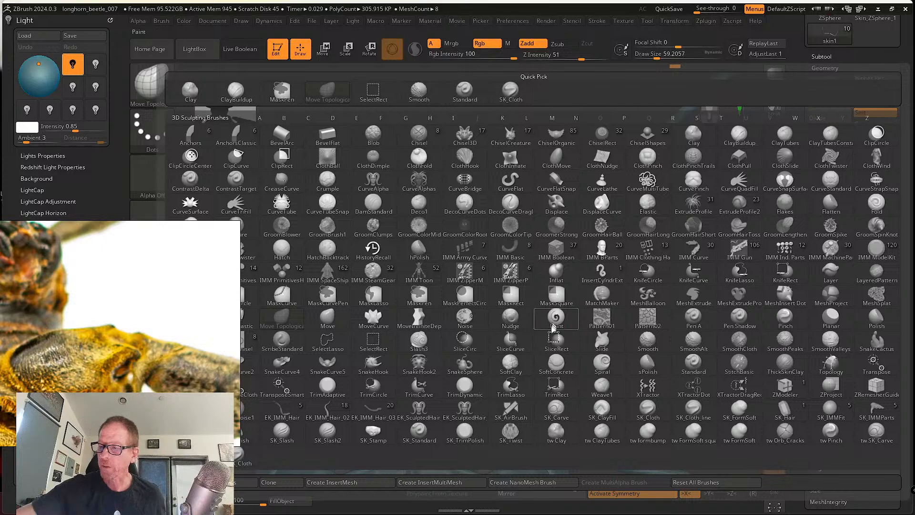
left_click(327, 318)
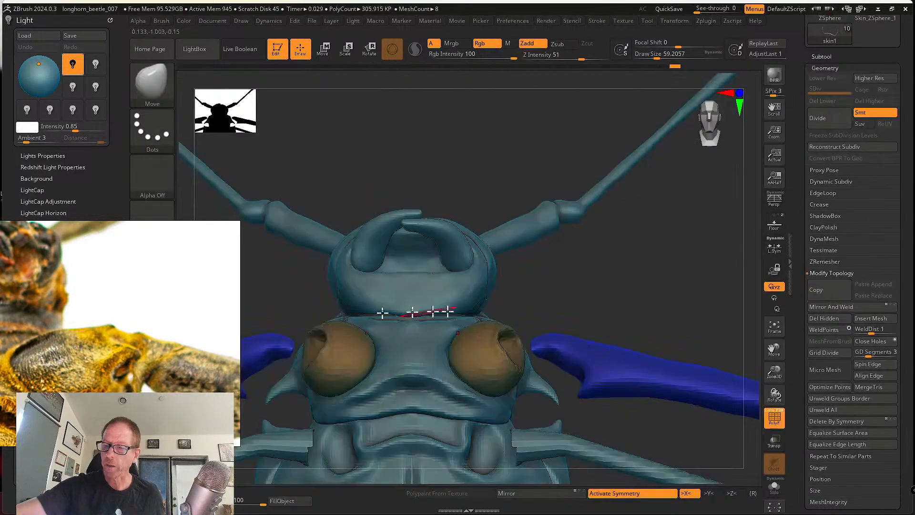
key("s")
mouse_move(509, 338)
left_mouse_down()
mouse_move(530, 361)
mouse_move(524, 329)
left_mouse_up()
mouse_move(549, 311)
left_mouse_down()
mouse_move(552, 344)
mouse_move(535, 323)
mouse_move(505, 343)
left_mouse_up()
key("s")
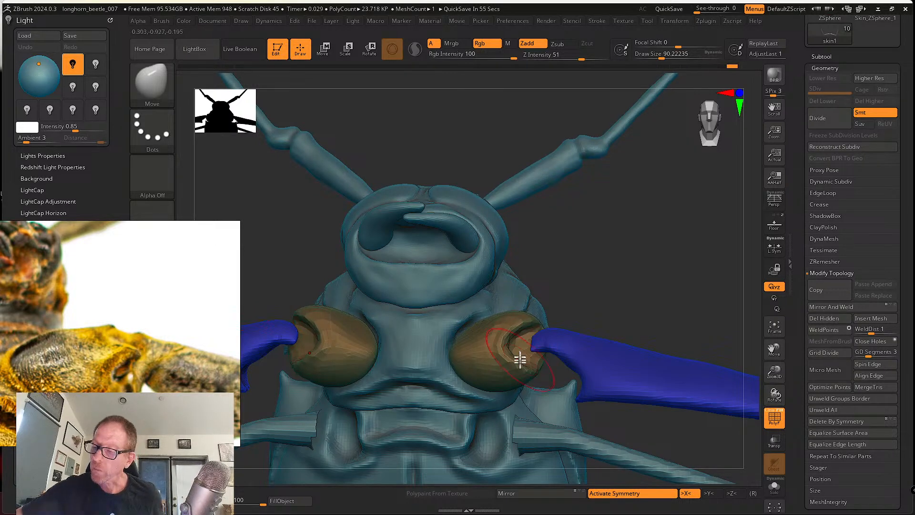
Refine the socket rims around the femur ends with the Move brush at draw sizes of about 53.8 and 70.8.
right_click_drag(532, 370, 530, 346)
key("s")
left_click_drag(530, 358, 524, 371)
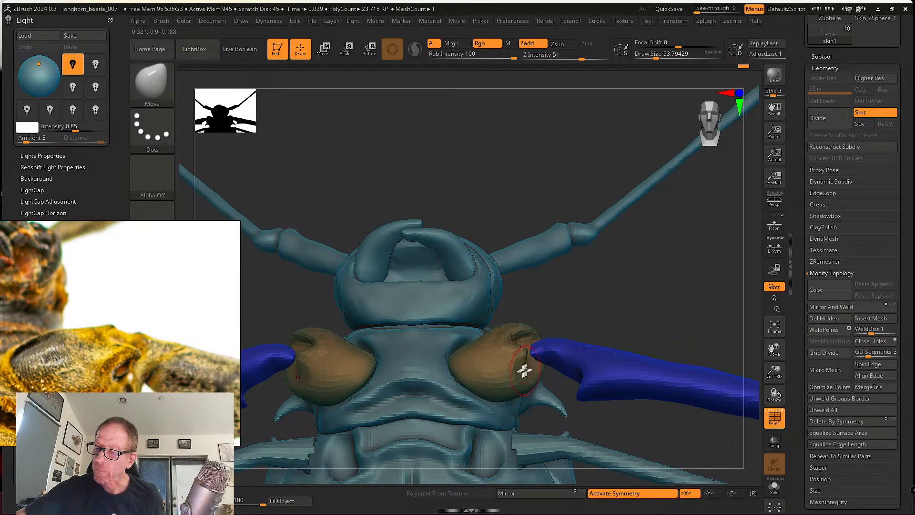
mouse_move(517, 355)
right_mouse_down()
mouse_move(512, 366)
mouse_move(527, 310)
mouse_move(516, 367)
right_mouse_up()
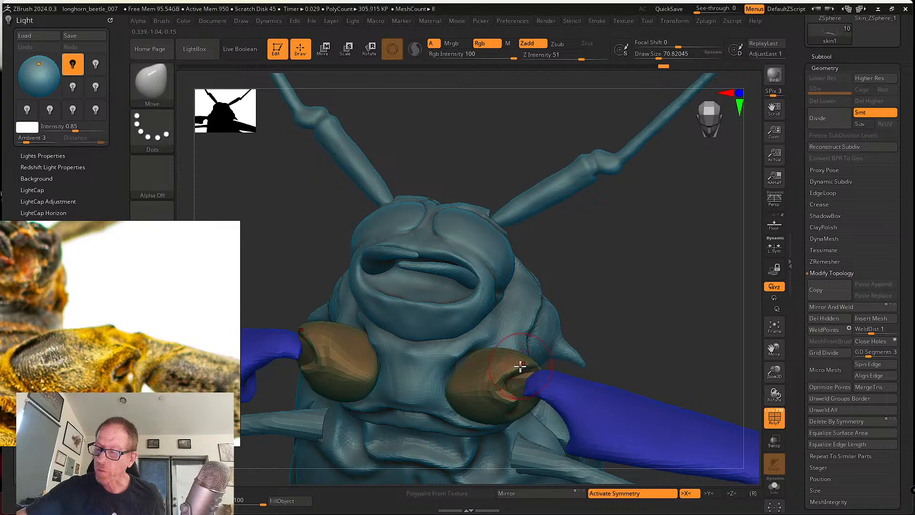
left_click_drag(520, 366, 517, 356)
right_click_drag(535, 355, 522, 380)
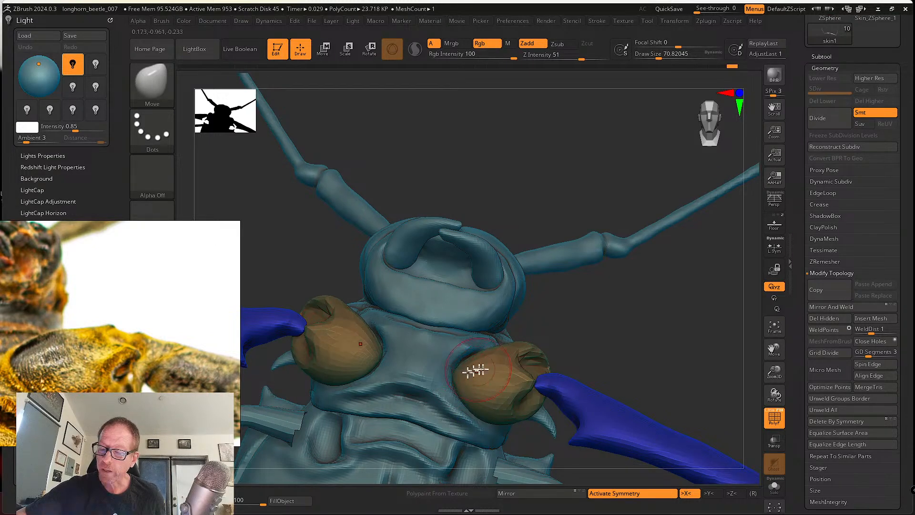
right_click_drag(517, 401, 520, 374, "alt")
Hide the polygroup display and refine the basal segments with Move and Smooth strokes at draw sizes of about 70.8 and 51.2.
left_click(774, 420)
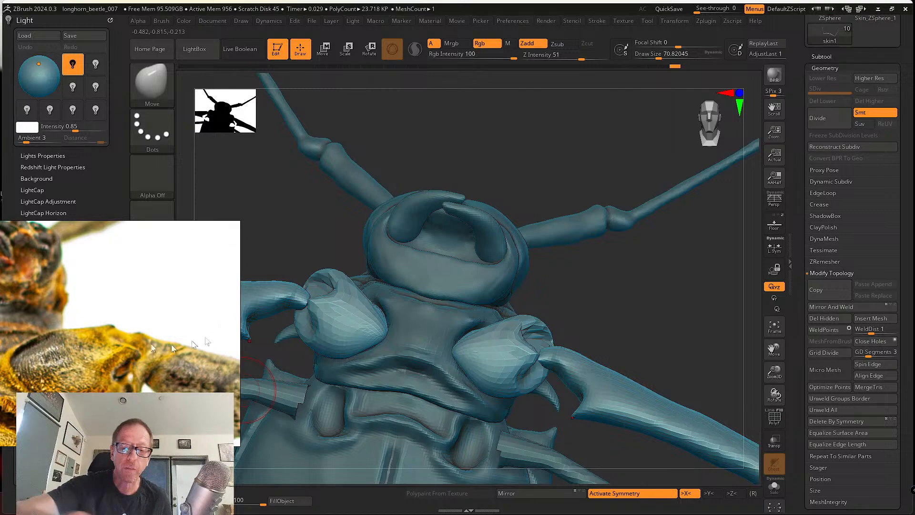
right_click_drag(535, 331, 521, 384)
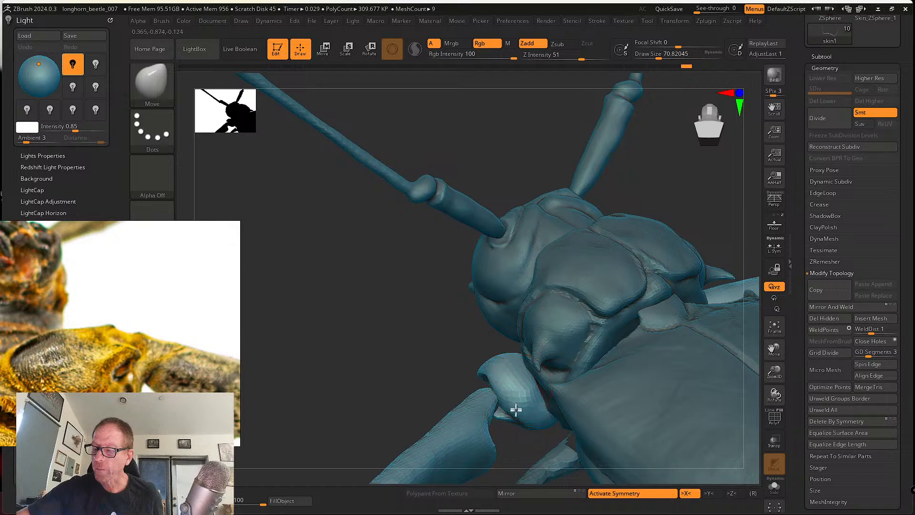
mouse_move(508, 400)
left_mouse_down()
mouse_move(496, 384)
mouse_move(504, 381)
mouse_move(509, 396)
mouse_move(530, 408)
left_mouse_up()
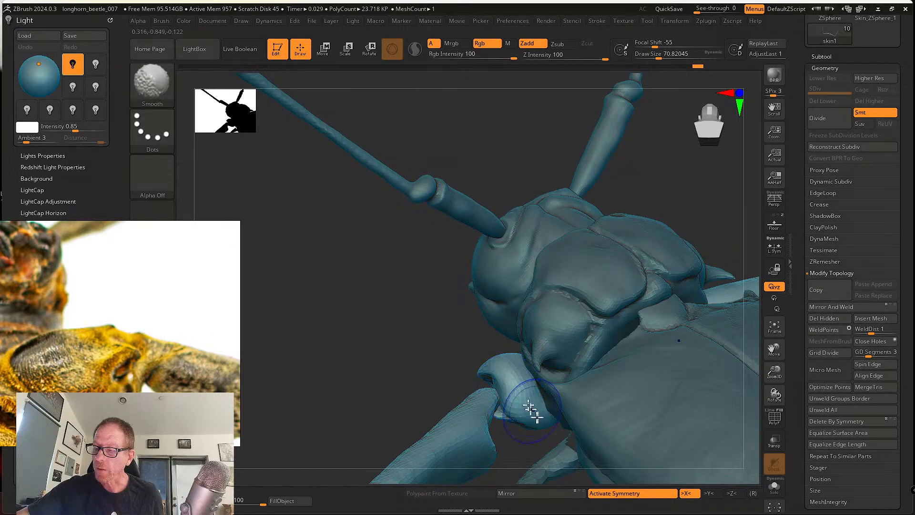
mouse_move(532, 411)
right_mouse_down()
mouse_move(587, 323)
mouse_move(557, 348)
right_mouse_up()
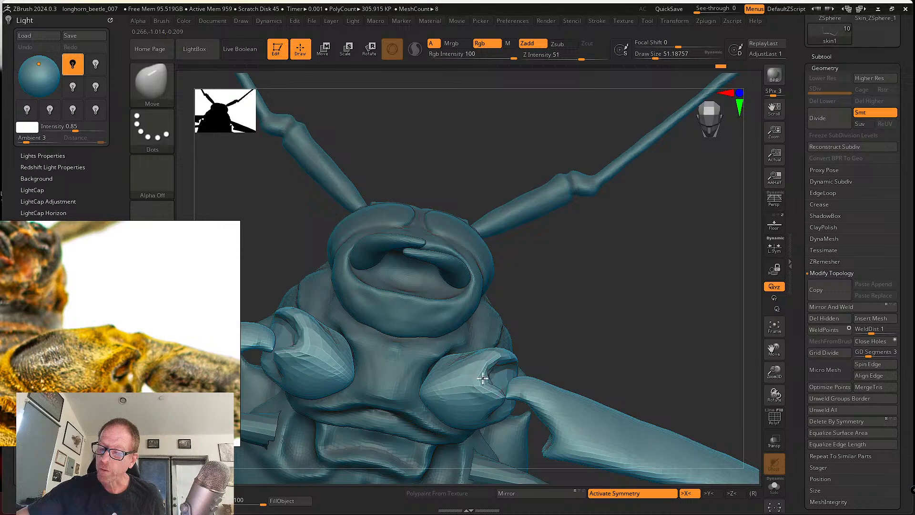
mouse_move(482, 378)
right_mouse_down()
mouse_move(506, 380)
mouse_move(496, 402)
mouse_move(506, 383)
mouse_move(497, 394)
right_mouse_up()
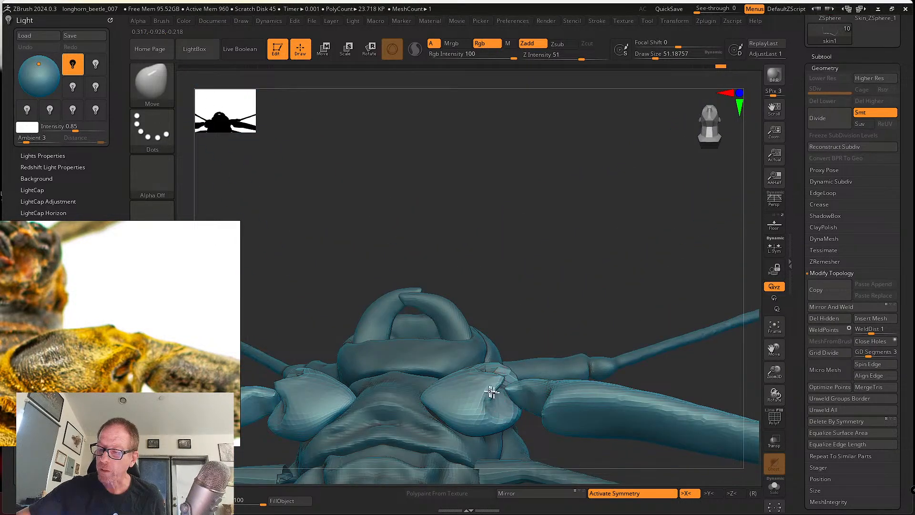
Remesh the front legs with DynaMesh at resolution 320 and smooth the basal segments around the sockets.
left_click(826, 238)
left_click_drag(826, 271, 831, 271)
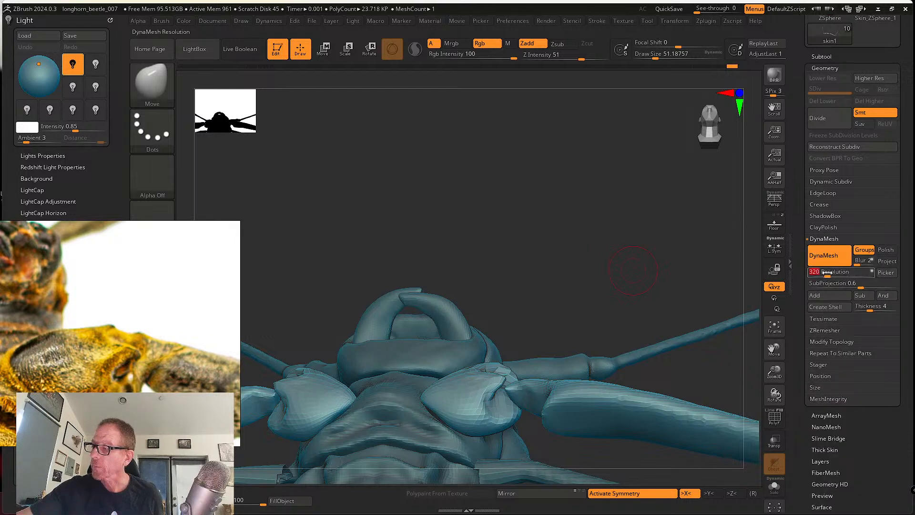
left_click_drag(563, 276, 565, 342, "ctrl")
mouse_move(500, 398)
right_mouse_down()
mouse_move(496, 408)
mouse_move(493, 359)
right_mouse_up()
left_click_drag(519, 342, 536, 352, "shift")
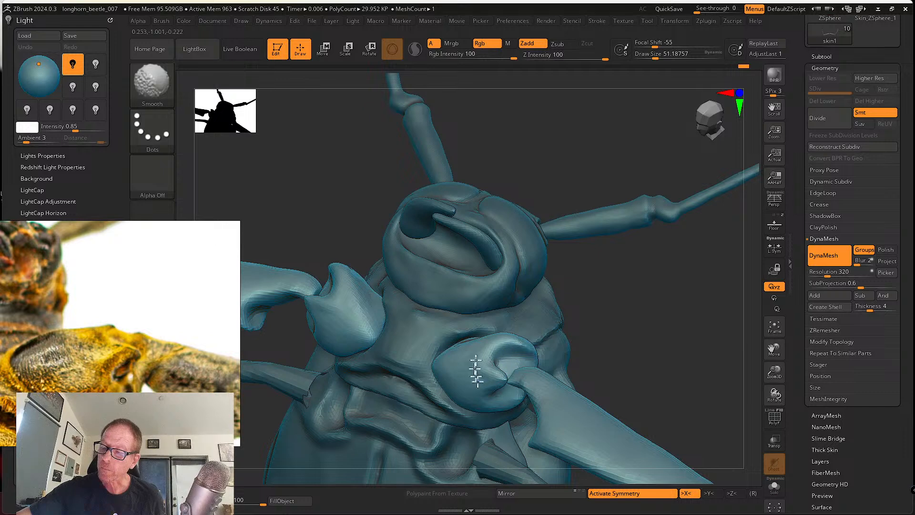
left_click_drag(476, 372, 485, 368, "shift")
right_click_drag(509, 414, 497, 376)
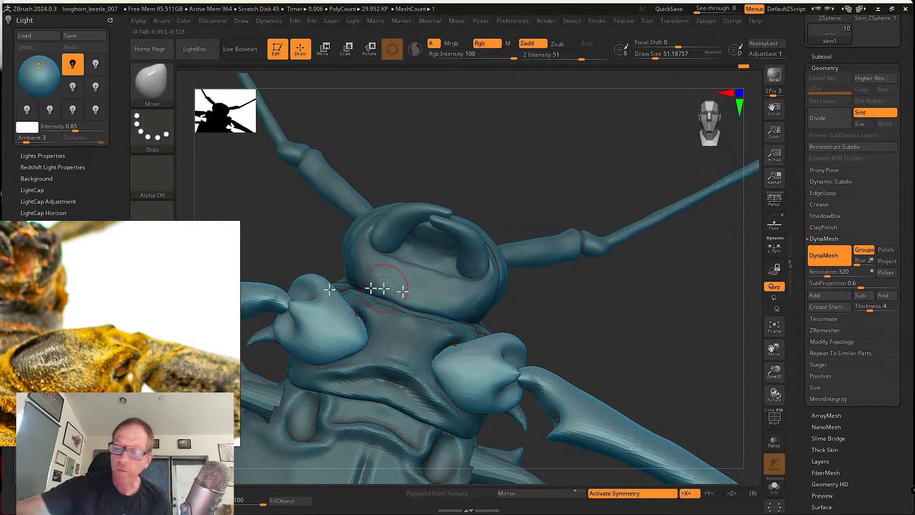
right_click_drag(385, 288, 466, 357)
key("b")
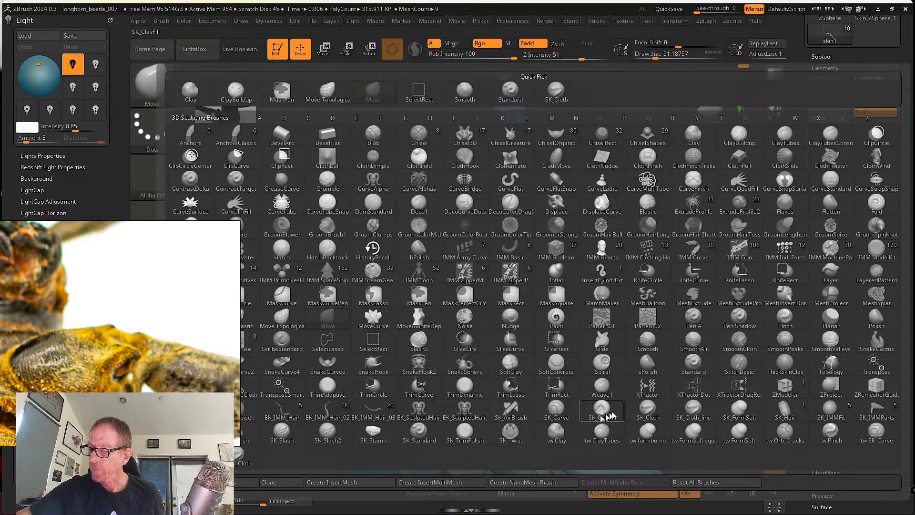
left_click(556, 432)
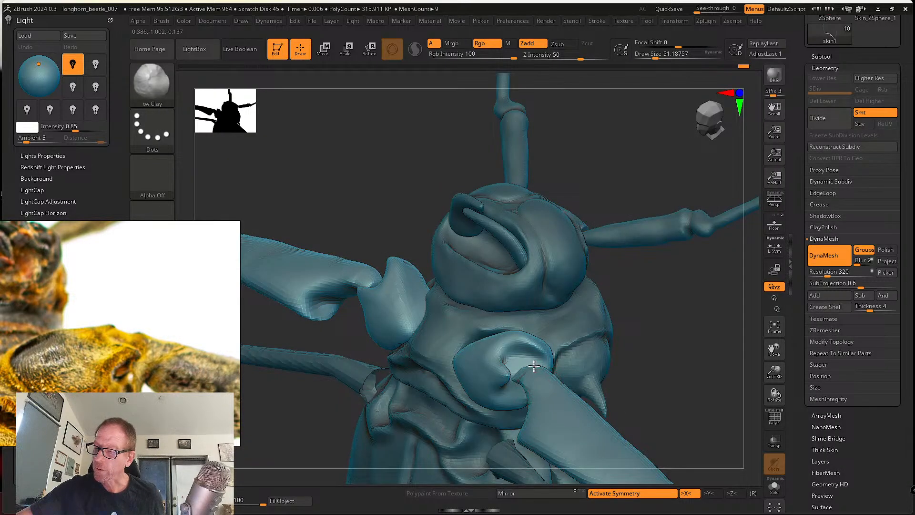
key("s")
left_click_drag(533, 359, 528, 360)
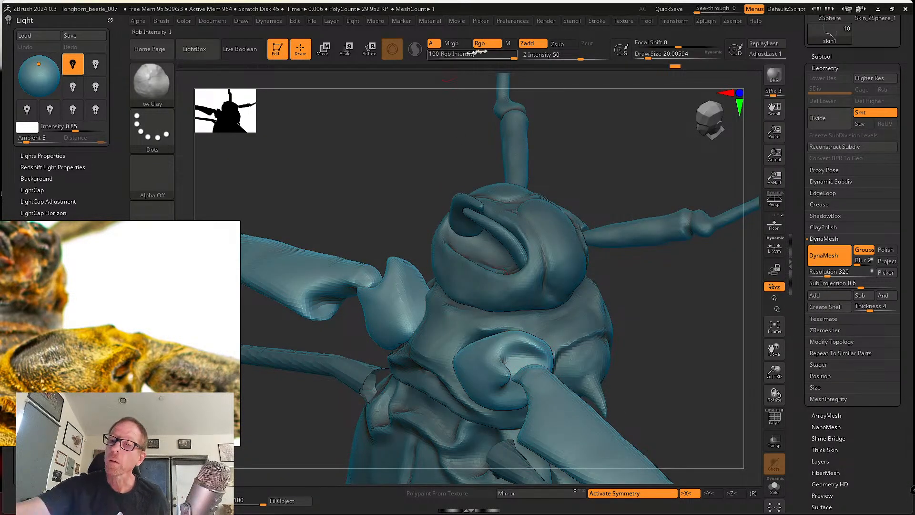
left_click(559, 55)
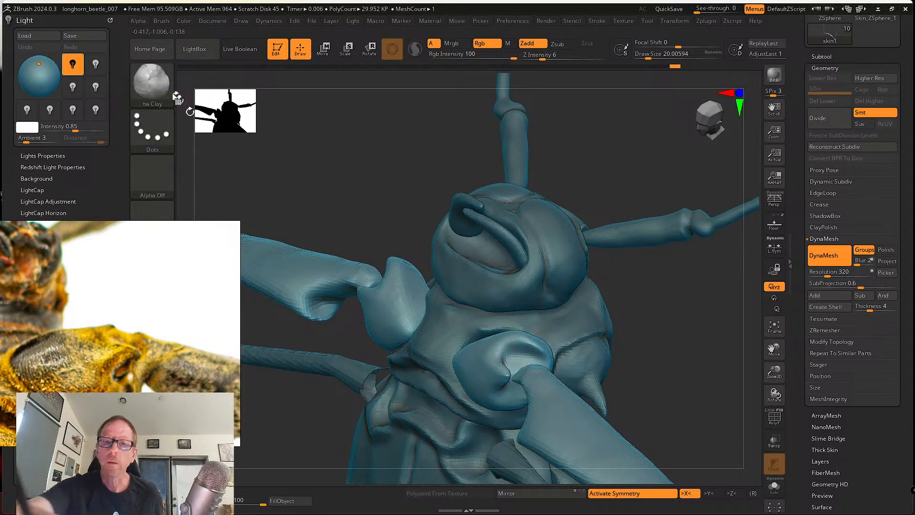
Choose the tw ClayTubes brush and hide the femurs so the basal segments' sockets are exposed for sculpting.
left_click(160, 86)
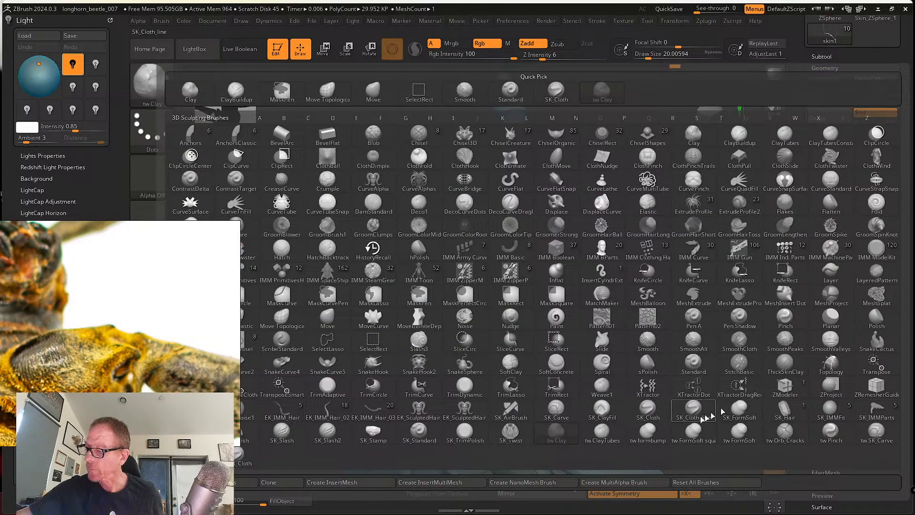
left_click(602, 431)
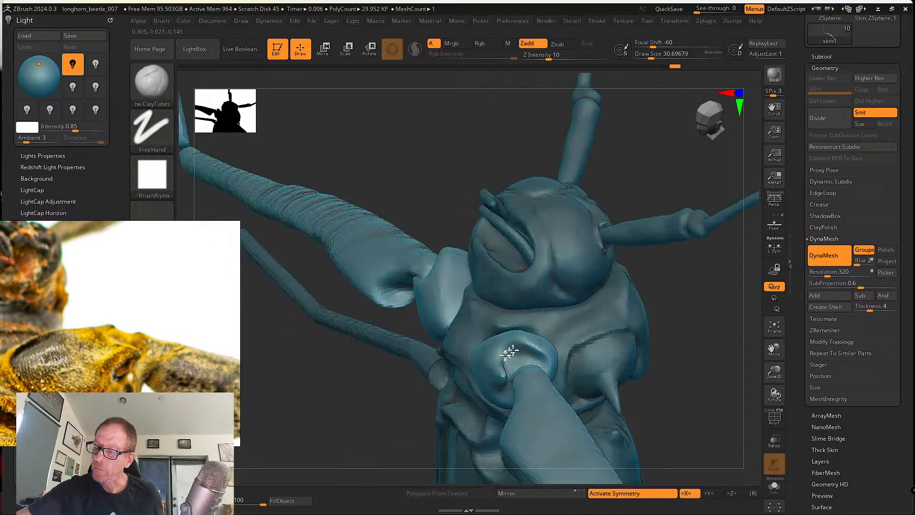
right_click_drag(523, 355, 526, 324)
left_click(521, 337, "ctrl+shift")
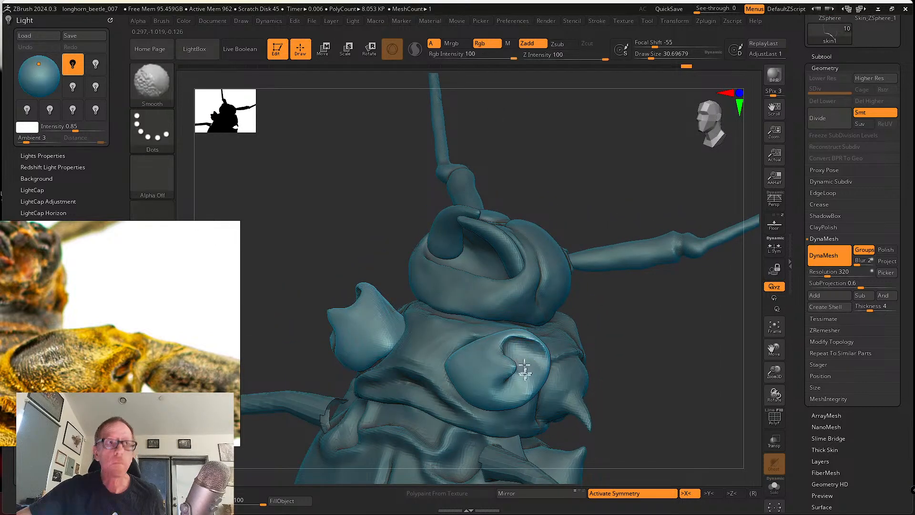
Smooth the inner edges and socket rims of the basal segments at a draw size of about 30.7.
right_click_drag(527, 368, 454, 339)
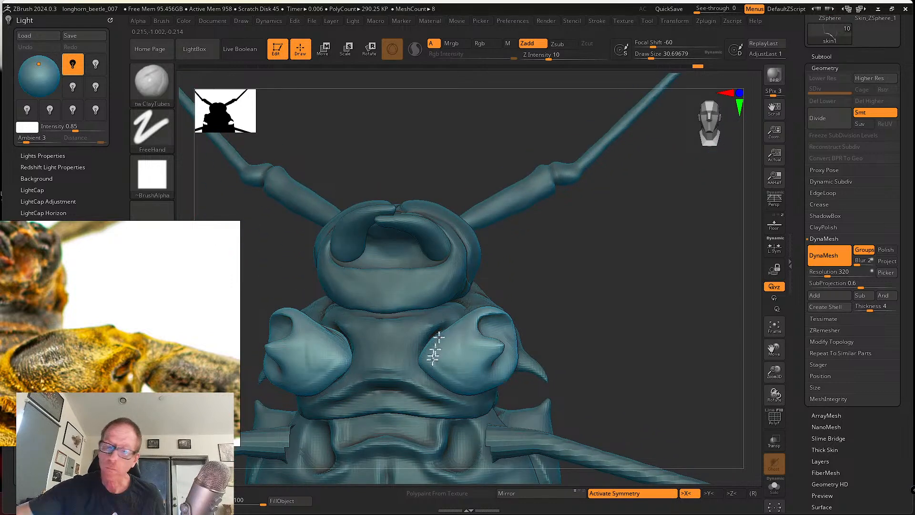
key("shift")
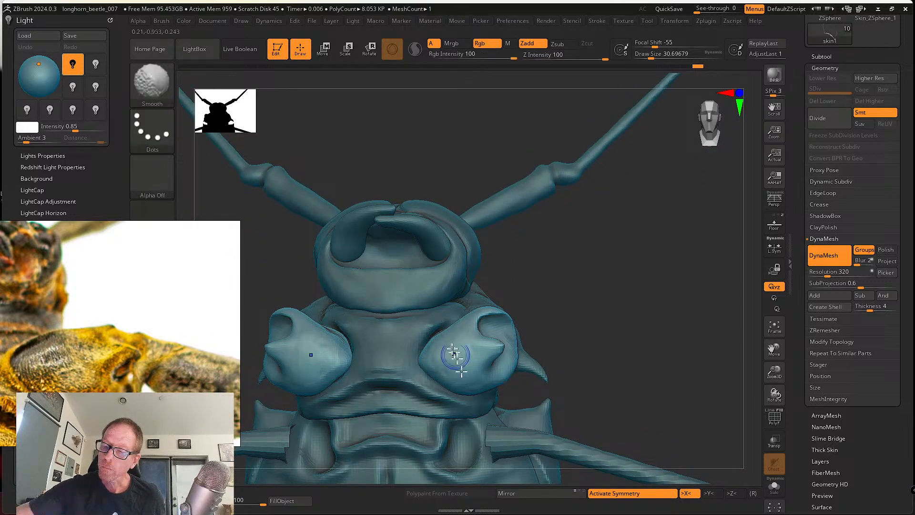
left_click_drag(425, 354, 426, 368, "shift")
right_click_drag(525, 376, 482, 361)
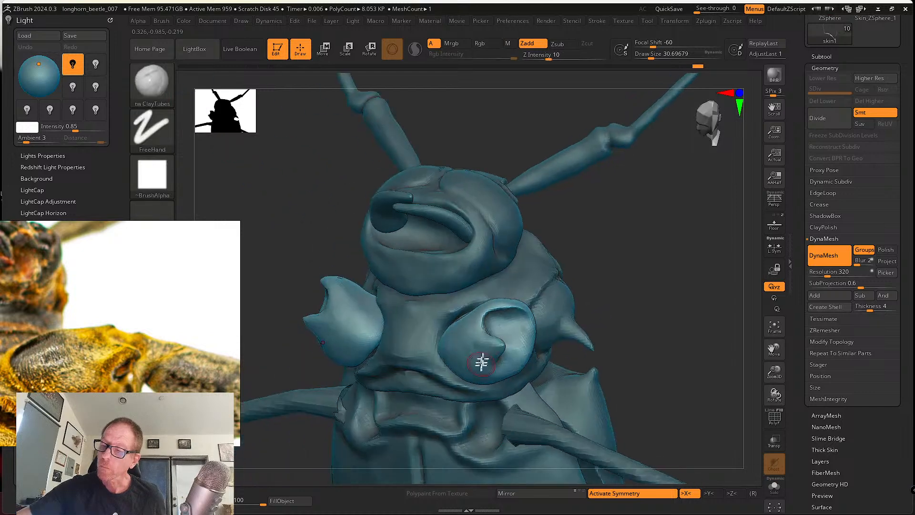
left_click_drag(498, 318, 534, 356, "shift")
Refine the basal segments' outer surfaces with tw ClayTubes at a draw size of about 39.1 and show the femurs again.
mouse_move(536, 356)
right_mouse_down()
mouse_move(514, 322)
mouse_move(476, 316)
mouse_move(536, 306)
mouse_move(535, 292)
mouse_move(560, 326)
mouse_move(507, 271)
mouse_move(496, 327)
right_mouse_up()
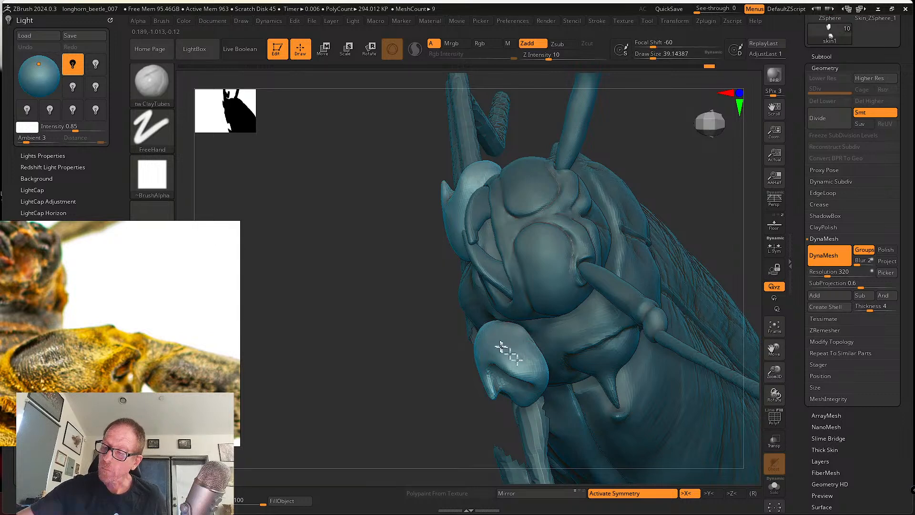
right_click_drag(500, 348, 556, 399)
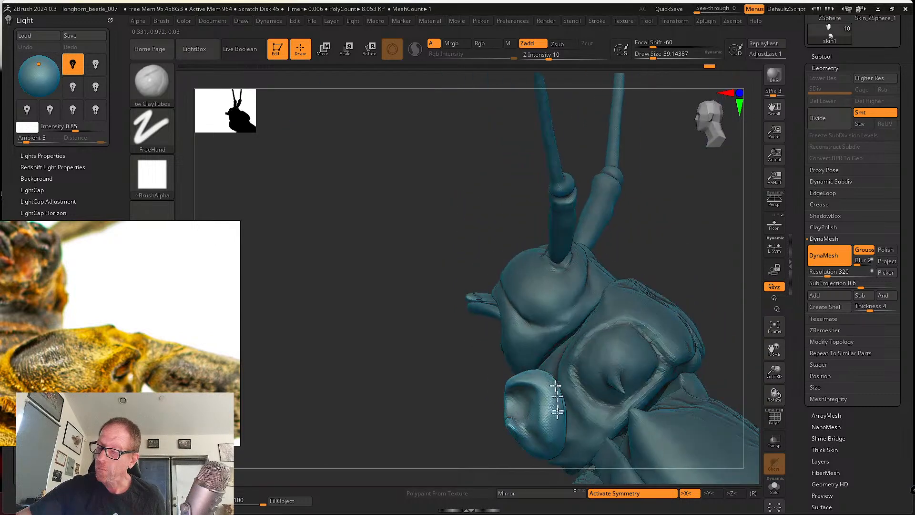
mouse_move(554, 435)
right_mouse_down()
mouse_move(559, 351)
mouse_move(520, 347)
mouse_move(524, 364)
mouse_move(496, 352)
mouse_move(514, 349)
mouse_move(522, 372)
mouse_move(534, 344)
mouse_move(533, 380)
mouse_move(535, 372)
right_mouse_up()
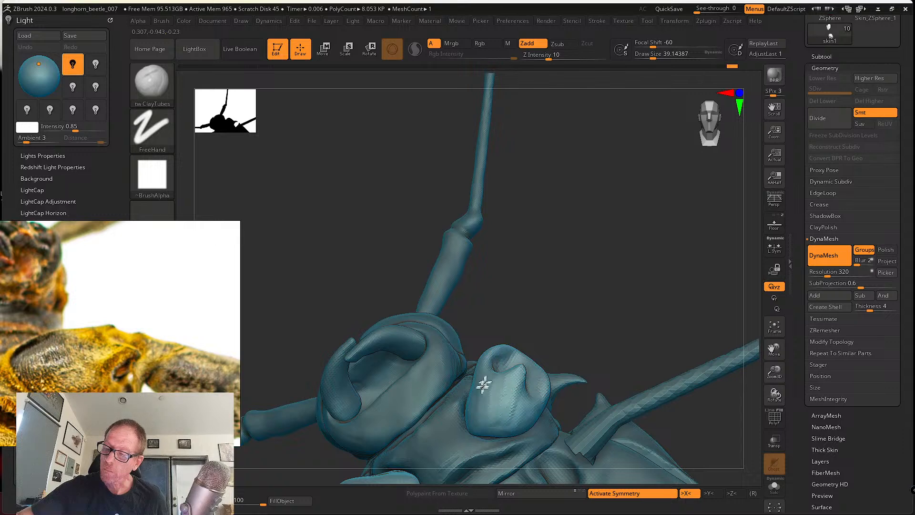
right_click_drag(484, 386, 467, 366)
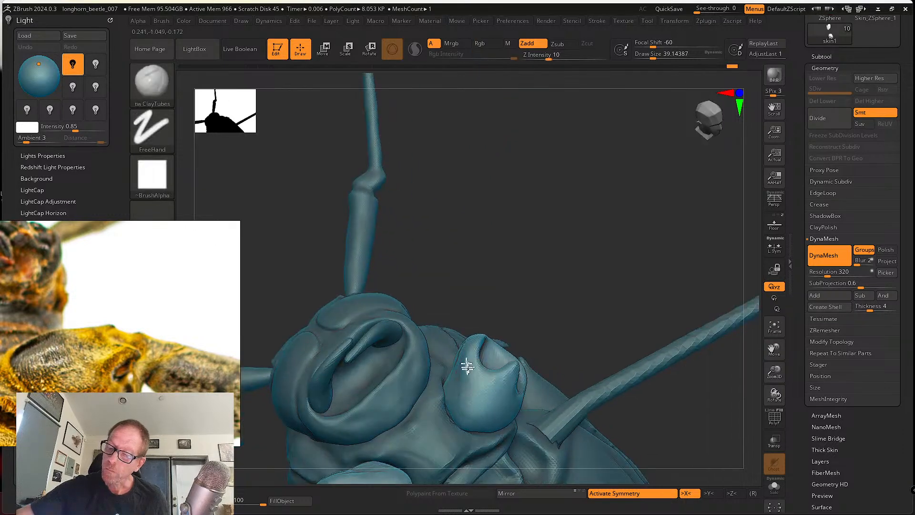
right_click_drag(480, 419, 584, 265)
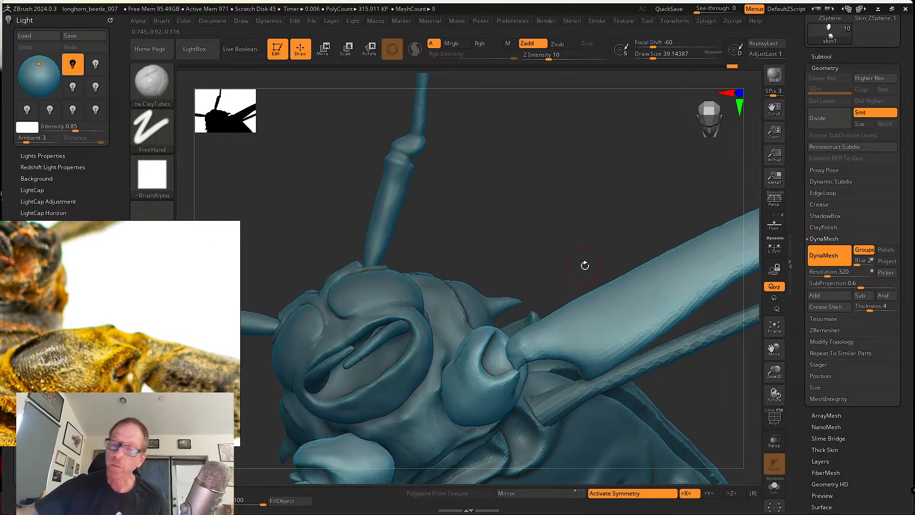
Reshape the basal segments' socket rims around the femur ends with the Move brush at draw sizes of about 83.5 and 59.2.
left_click(145, 71)
left_click(380, 89)
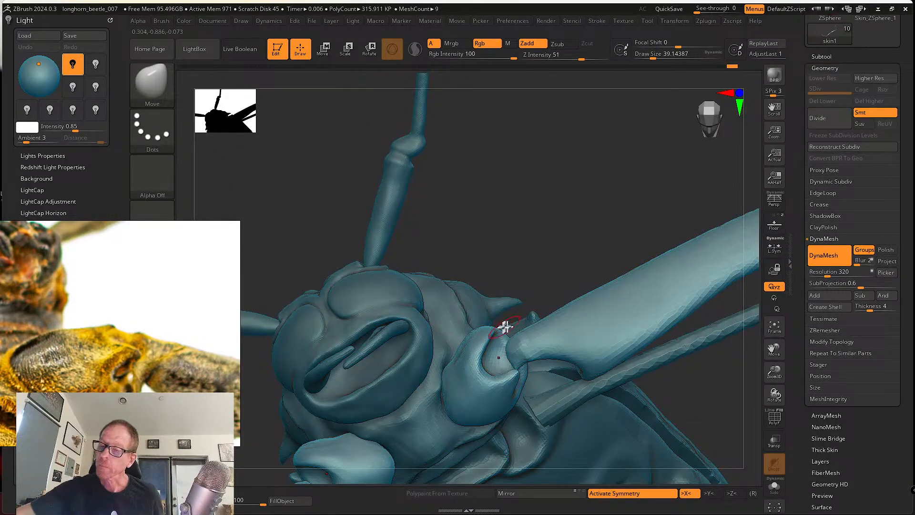
key("s")
left_click_drag(502, 328, 510, 330)
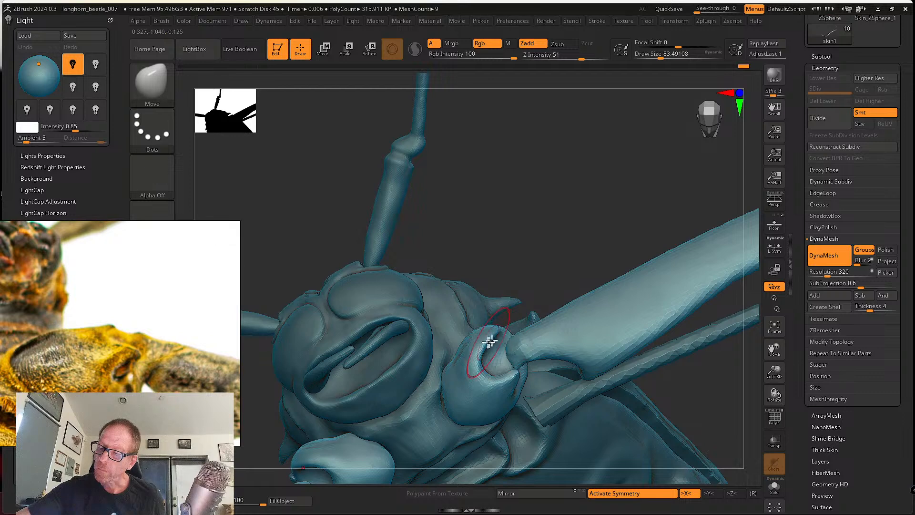
right_click_drag(482, 353, 493, 363)
key("s")
left_click_drag(489, 365, 485, 366)
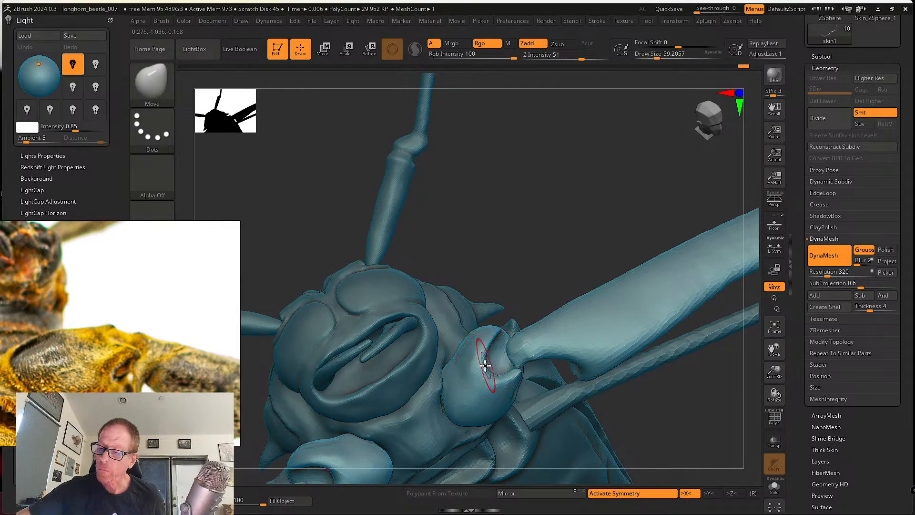
right_click_drag(482, 369, 544, 337)
right_click_drag(507, 370, 483, 366)
Reposition the femurs' inner ends in their sockets and reshape the lower projections with the Move brush at a draw size of about 100.8.
key("s")
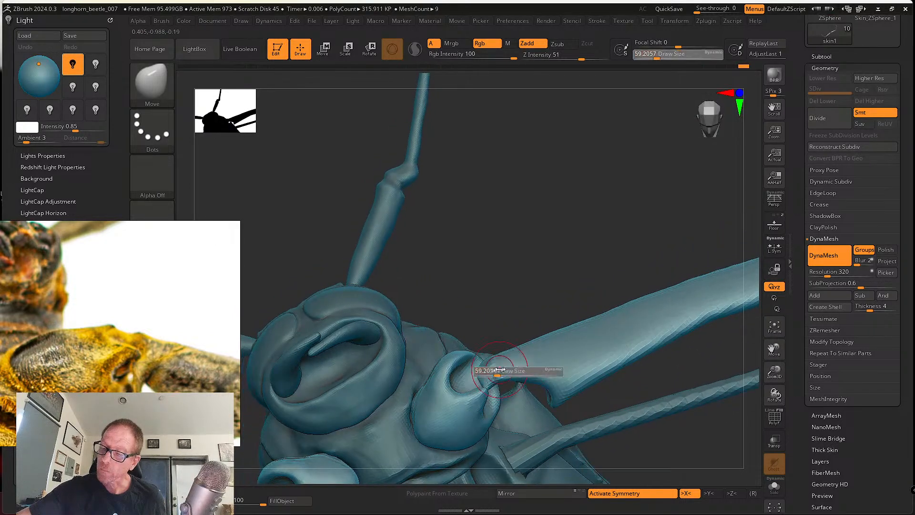
left_click_drag(482, 366, 488, 365)
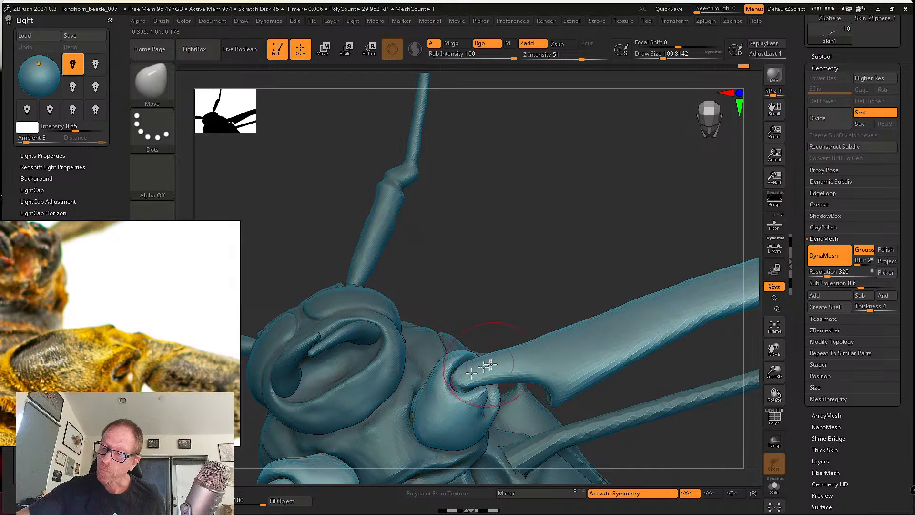
mouse_move(519, 372)
right_mouse_down()
mouse_move(511, 341)
mouse_move(523, 355)
right_mouse_up()
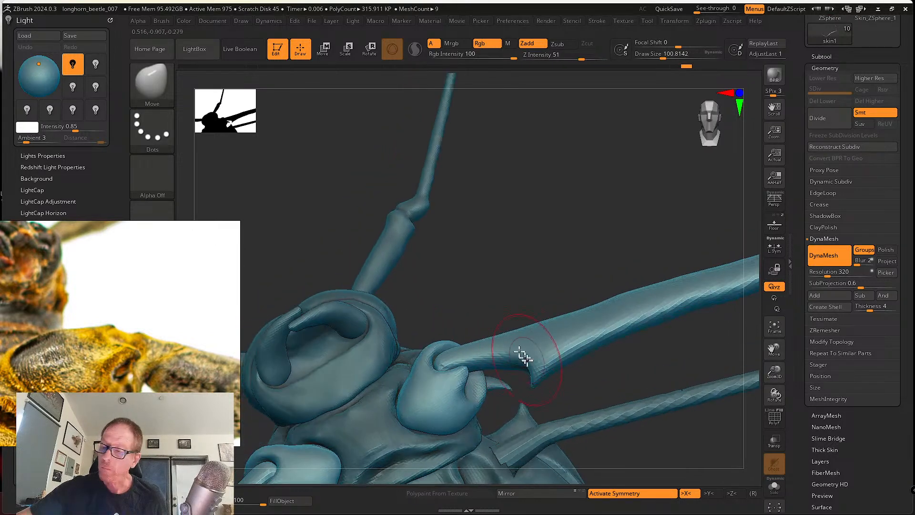
left_click_drag(525, 363, 526, 372)
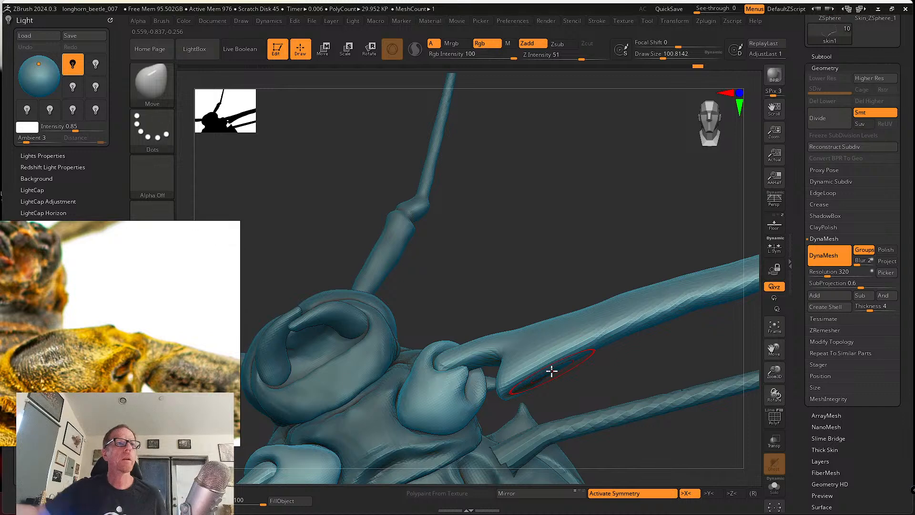
Sculpt the femurs' bases near the sockets with the tw ClayTubes brush at a draw size of about 64.9.
key("b")
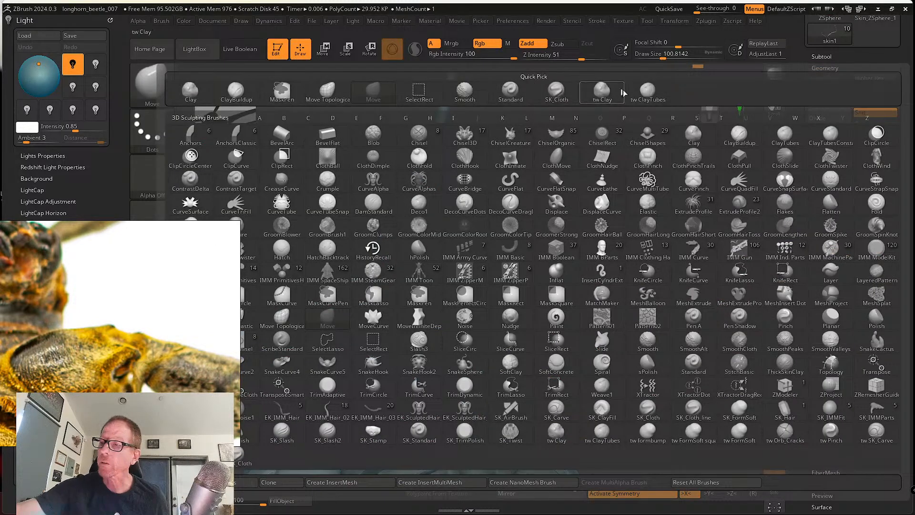
left_click(647, 91)
key("s")
left_click_drag(462, 328, 454, 329)
mouse_move(455, 333)
right_mouse_down()
mouse_move(459, 357)
mouse_move(446, 338)
mouse_move(490, 327)
mouse_move(447, 360)
mouse_move(432, 349)
mouse_move(446, 354)
mouse_move(452, 335)
mouse_move(484, 319)
mouse_move(486, 368)
mouse_move(474, 298)
right_mouse_up()
right_click_drag(522, 358, 500, 301)
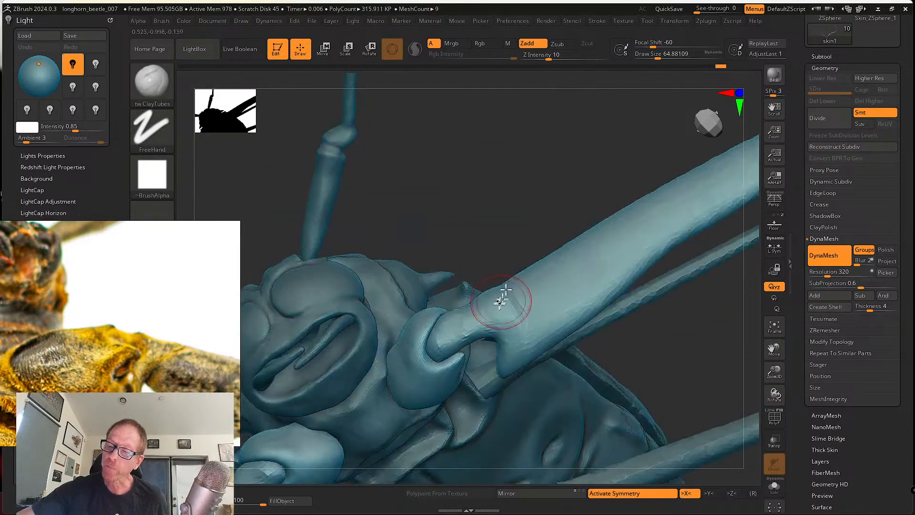
Smooth and refine the femurs' narrow necks and their transition into the thicker shafts from several angles.
mouse_move(454, 343)
right_mouse_down()
mouse_move(461, 338)
mouse_move(447, 348)
right_mouse_up()
mouse_move(447, 351)
left_mouse_down("shift")
mouse_move(437, 360)
mouse_move(448, 354)
left_mouse_up("shift")
right_click_drag(449, 353, 453, 350)
left_click_drag(453, 357, 466, 354, "shift")
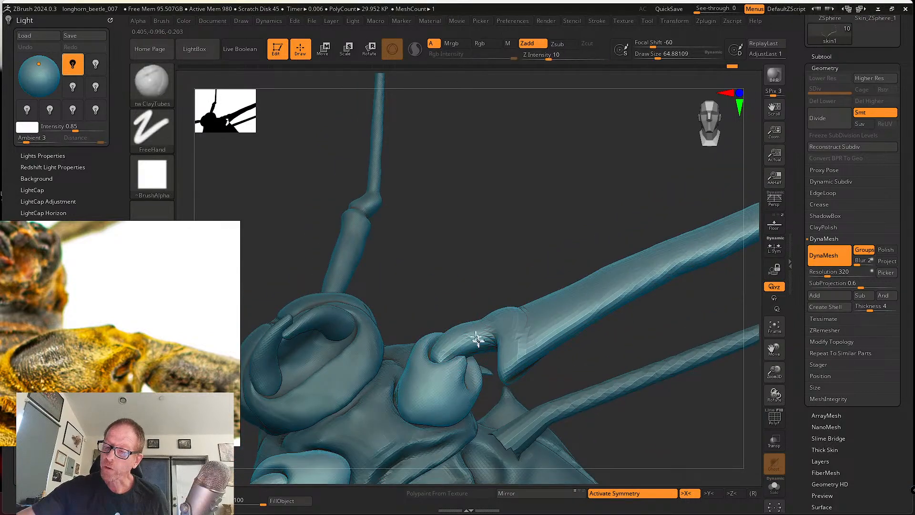
mouse_move(475, 337)
right_mouse_down()
mouse_move(484, 316)
mouse_move(476, 359)
mouse_move(470, 370)
mouse_move(458, 361)
mouse_move(476, 366)
mouse_move(469, 333)
mouse_move(474, 367)
right_mouse_up()
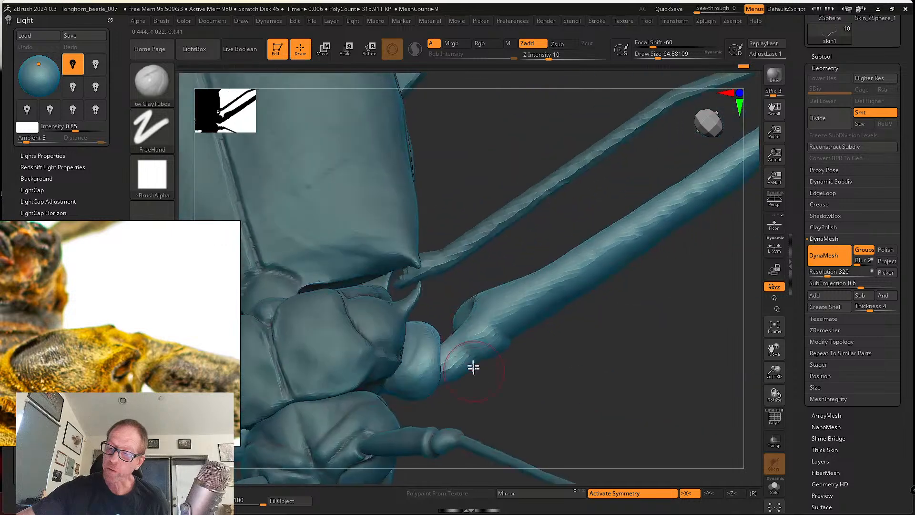
mouse_move(471, 324)
right_mouse_down()
mouse_move(540, 384)
mouse_move(483, 340)
right_mouse_up()
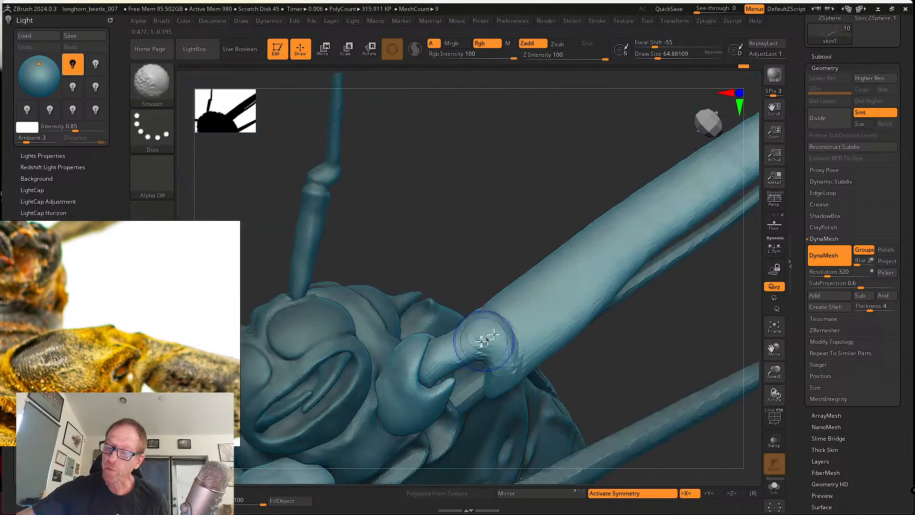
Isolate the front legs and reshape the femurs' narrow necks at the sockets with the Move brush at a draw size of about 93.7.
left_click(773, 485)
mouse_move(586, 419)
right_mouse_down()
mouse_move(554, 404)
mouse_move(522, 345)
mouse_move(431, 306)
mouse_move(409, 324)
mouse_move(424, 303)
mouse_move(466, 351)
mouse_move(423, 333)
mouse_move(478, 366)
right_mouse_up()
left_click(152, 85)
left_click(373, 92)
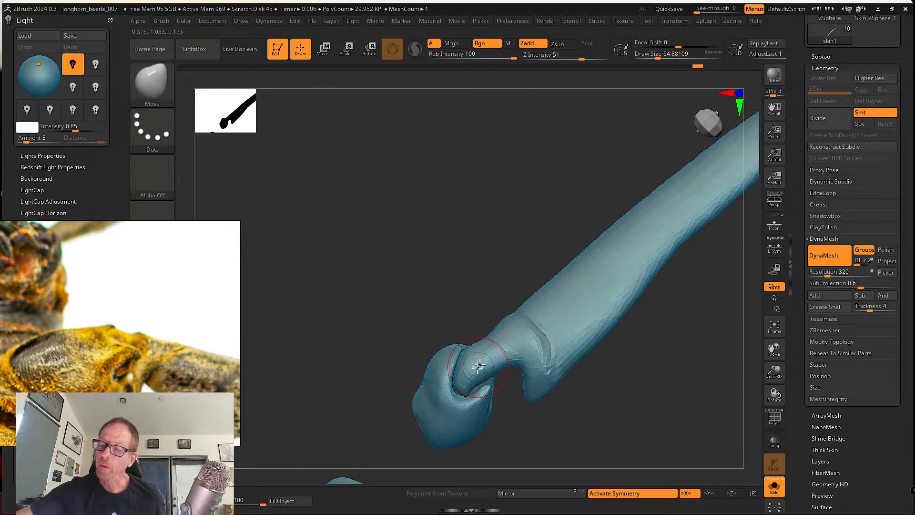
key("s")
left_click_drag(466, 374, 460, 390)
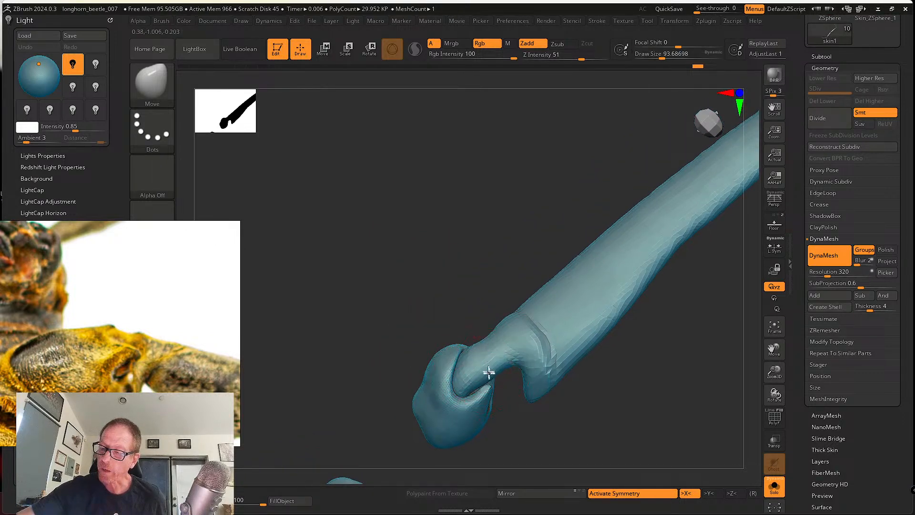
right_click_drag(488, 372, 480, 355)
right_click_drag(516, 325, 529, 353)
Reshape the femurs' bases with the Move brush at a draw size of about 115.9 and smooth the step between neck and shaft.
key("s")
mouse_move(539, 368)
left_mouse_down()
mouse_move(549, 369)
mouse_move(509, 369)
left_mouse_up()
key("s")
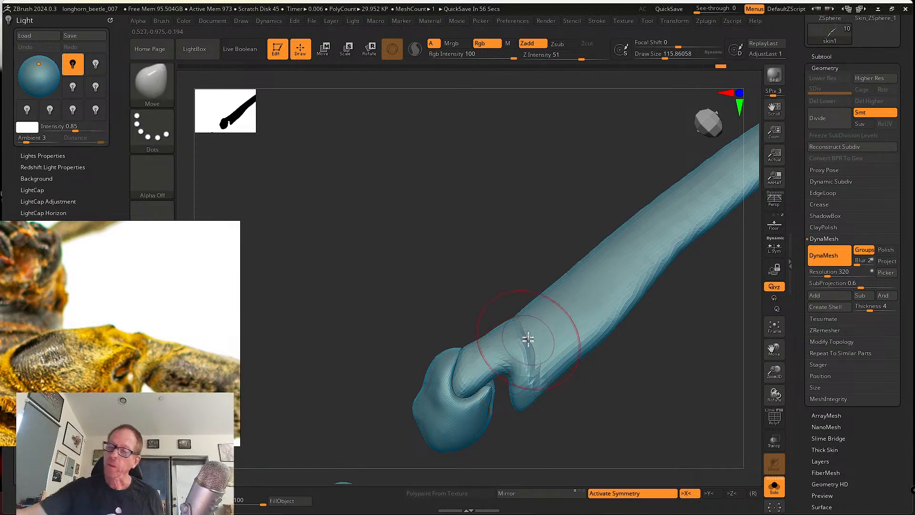
mouse_move(528, 339)
left_mouse_down("shift")
mouse_move(519, 329)
mouse_move(522, 341)
left_mouse_up("shift")
mouse_move(522, 341)
right_mouse_down()
mouse_move(523, 362)
mouse_move(505, 371)
right_mouse_up()
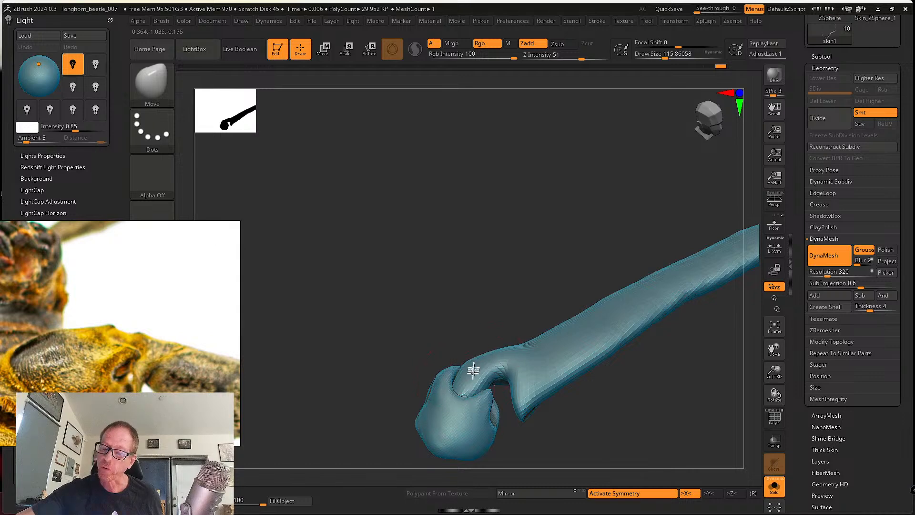
mouse_move(473, 369)
right_mouse_down()
mouse_move(490, 380)
mouse_move(510, 362)
mouse_move(527, 381)
mouse_move(509, 384)
mouse_move(516, 413)
right_mouse_up()
Pull the femurs' lower projections and necks closer around the socket rims with the Move brush at a draw size of about 80.2.
key("s")
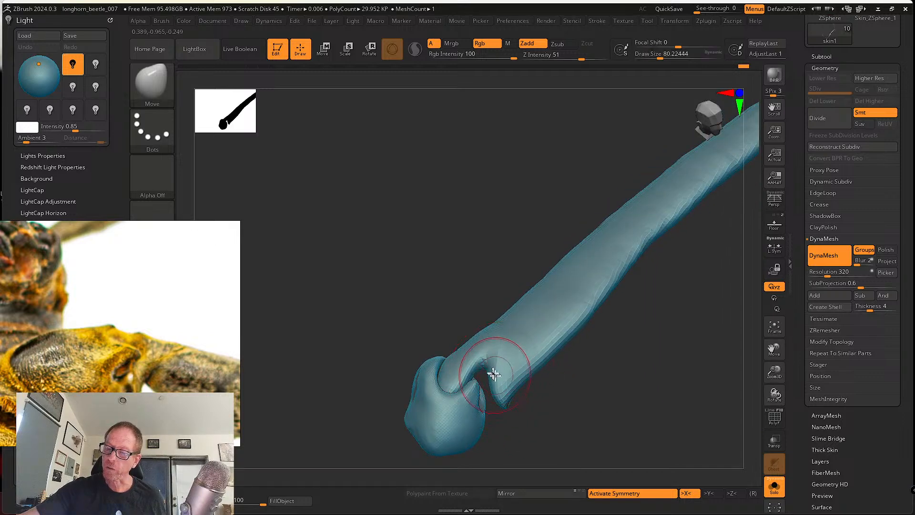
right_click_drag(497, 404, 475, 388)
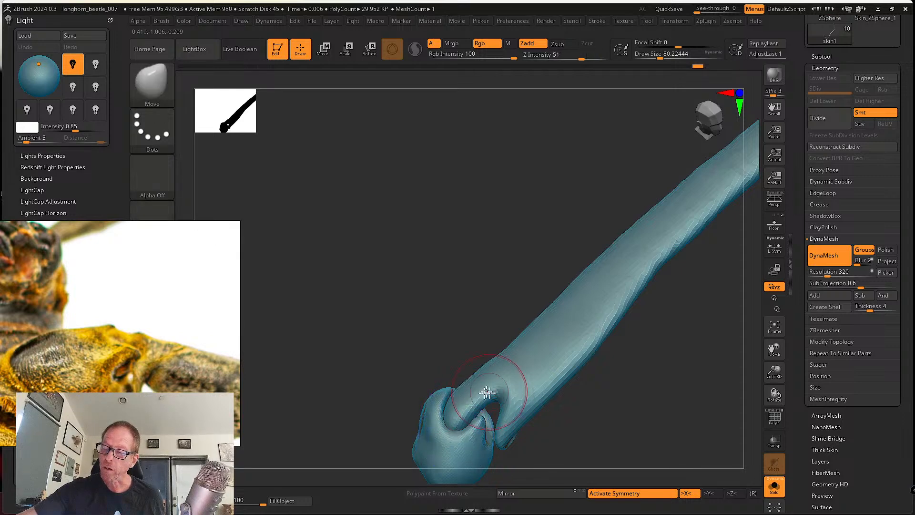
mouse_move(486, 388)
right_mouse_down()
mouse_move(481, 406)
mouse_move(494, 380)
mouse_move(470, 365)
mouse_move(462, 388)
mouse_move(430, 378)
mouse_move(463, 431)
right_mouse_up()
key("shift")
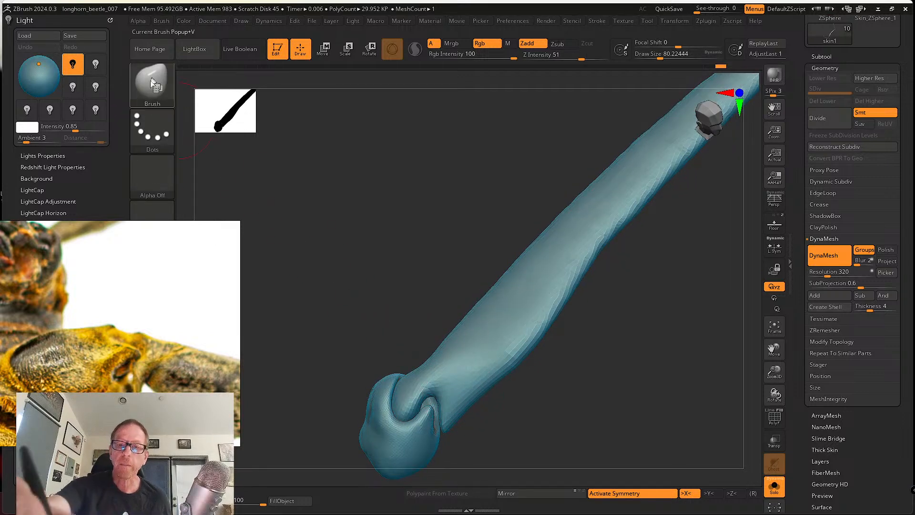
Raise a ridge around the femurs' bases above the necks with the SK_Cloth brush at a draw size of about 51.2.
key("b")
left_click(558, 93)
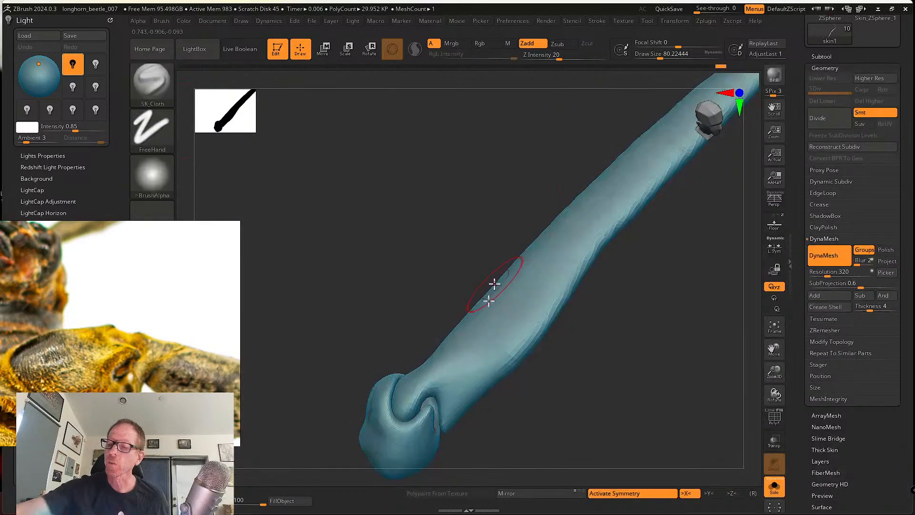
key("s")
left_click(456, 363)
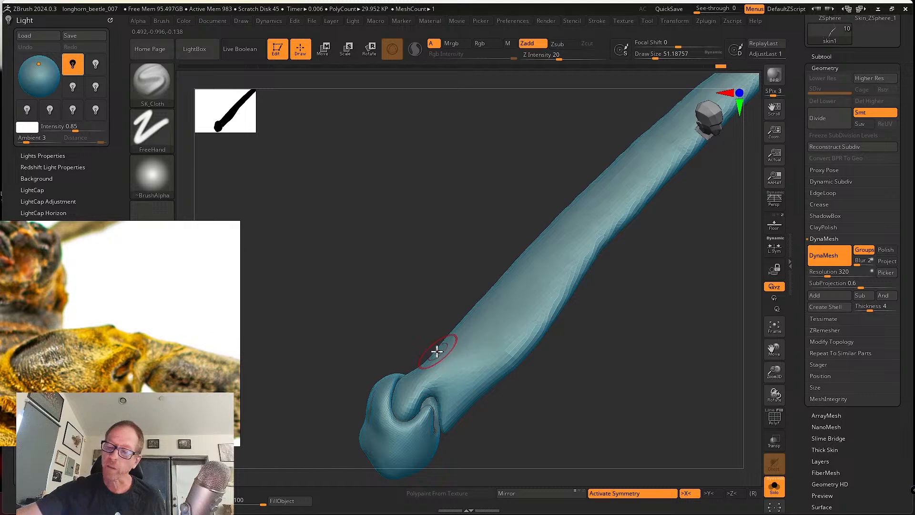
right_click_drag(447, 366, 428, 338)
right_click_drag(461, 404, 446, 343)
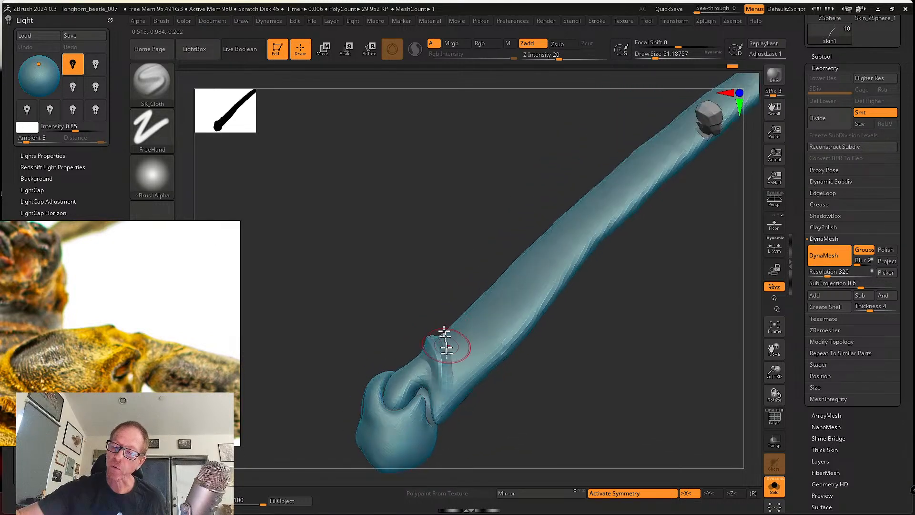
Rebuild the leg mesh with DynaMesh, then smooth and refine the ridge around the femurs' bases.
left_click_drag(515, 397, 499, 377, "ctrl")
right_click_drag(490, 366, 452, 360)
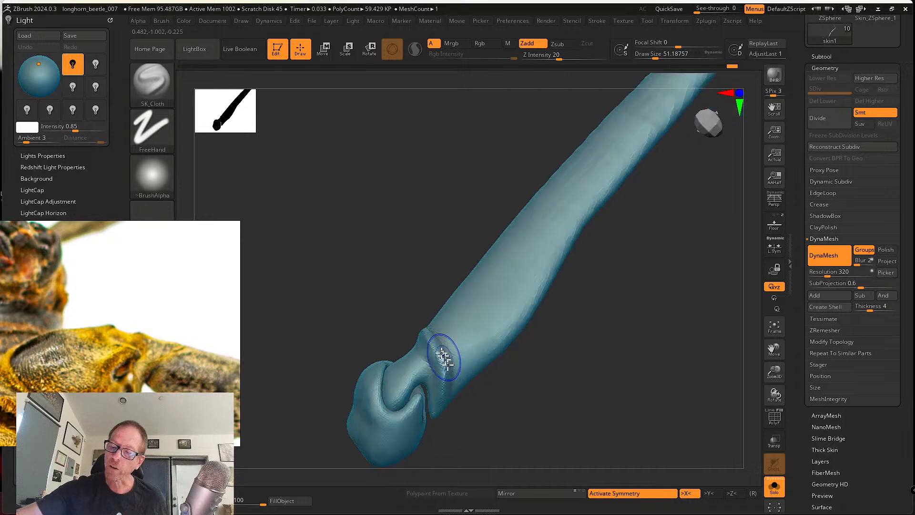
mouse_move(443, 360)
left_mouse_down("shift")
mouse_move(432, 329)
mouse_move(446, 381)
left_mouse_up("shift")
right_click_drag(486, 404, 439, 375)
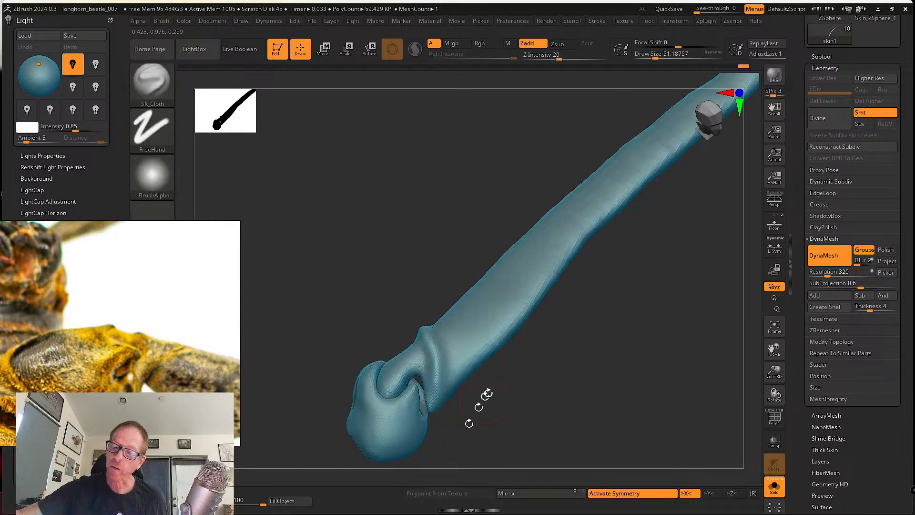
right_click_drag(476, 409, 418, 420)
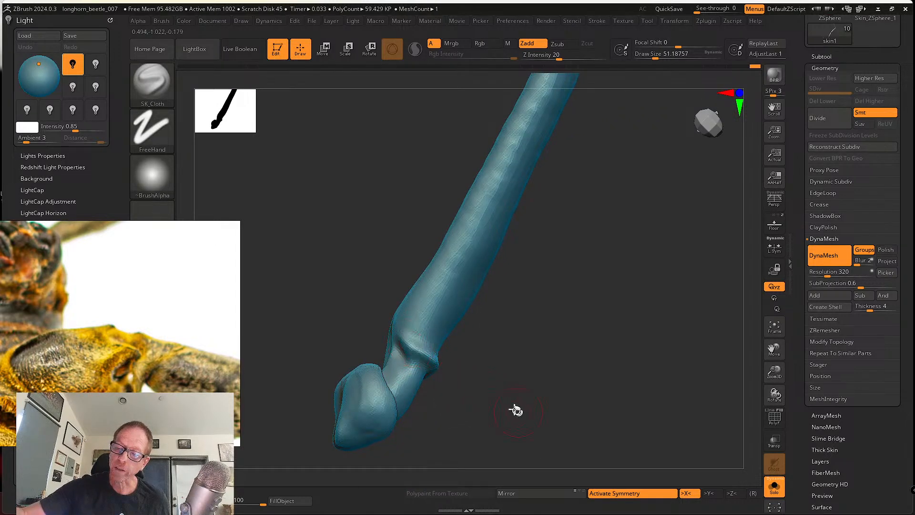
right_click_drag(516, 410, 443, 403)
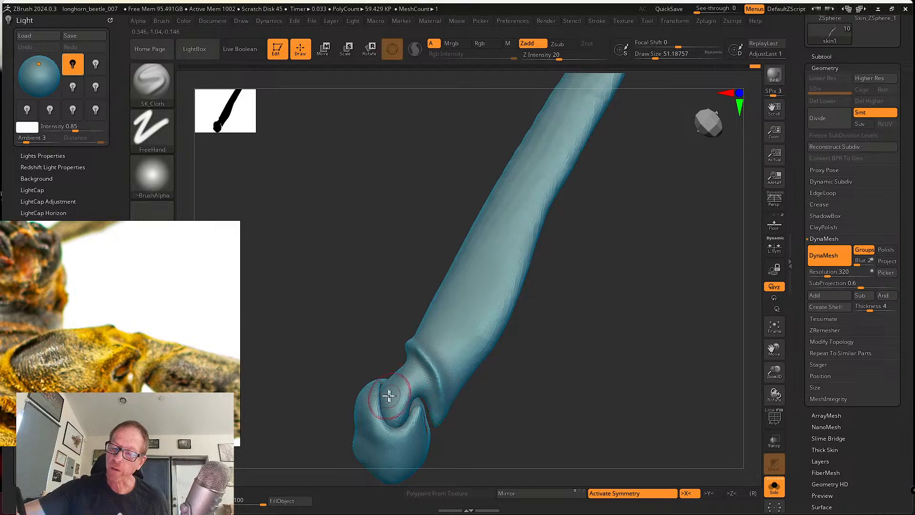
Define the femurs' necks and socket edges with the SK_Cloth brush and smooth their surfaces.
right_click_drag(389, 395, 409, 394)
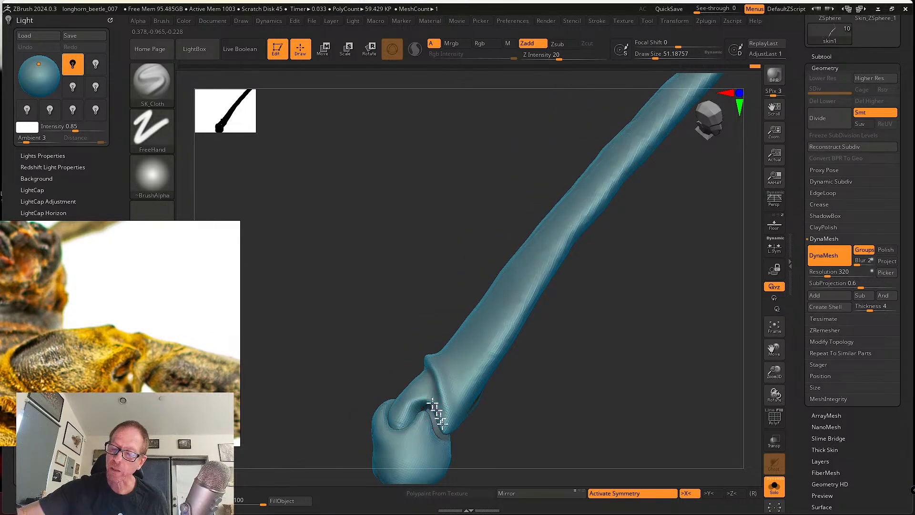
right_click_drag(442, 423, 411, 396)
left_click_drag(410, 396, 419, 410)
mouse_move(418, 410)
right_mouse_down()
mouse_move(418, 431)
mouse_move(412, 404)
right_mouse_up()
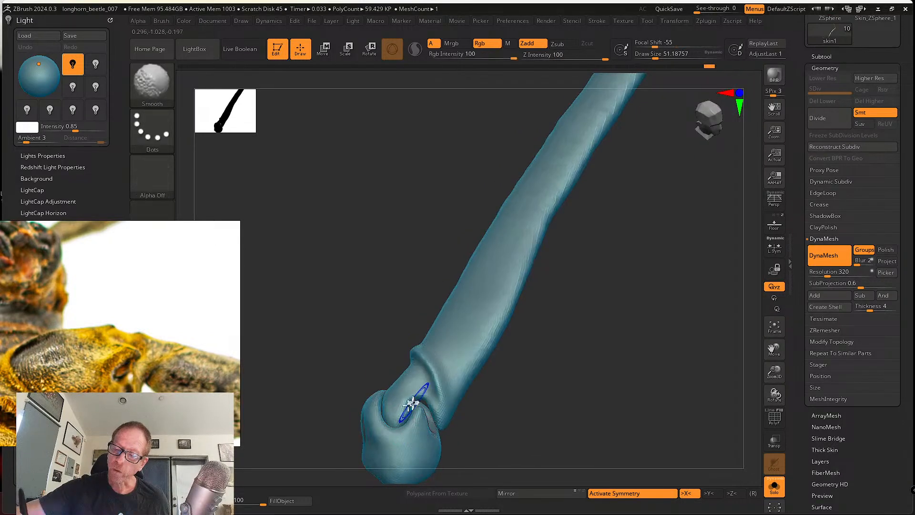
left_click_drag(412, 404, 409, 421, "shift")
right_click_drag(409, 421, 394, 410)
left_click_drag(378, 397, 379, 393, "shift")
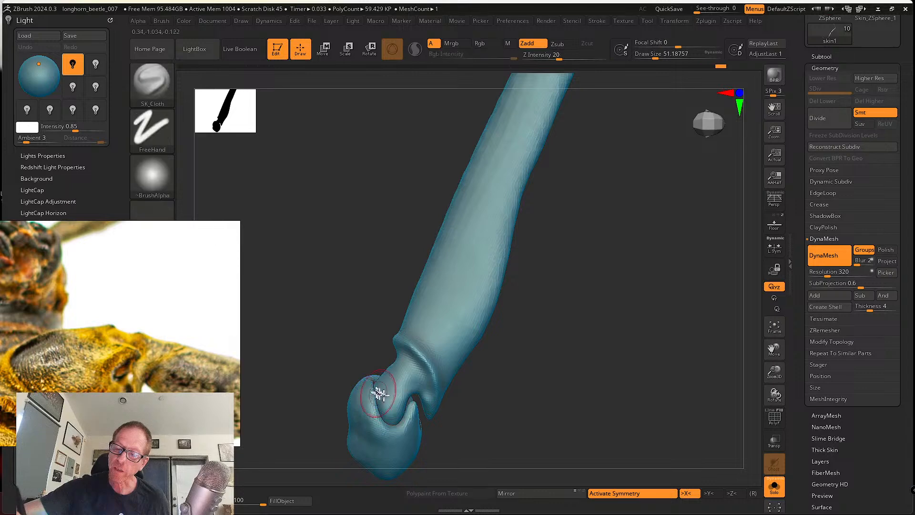
right_click_drag(429, 378, 478, 379)
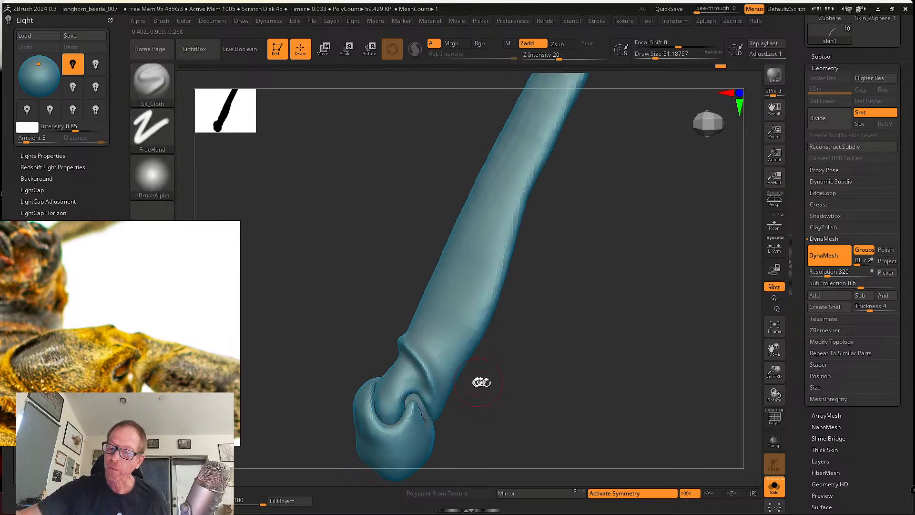
Build up the femur shafts just beyond the ridge with the tw ClayTubes brush at a draw size of about 48.6.
left_click(152, 84)
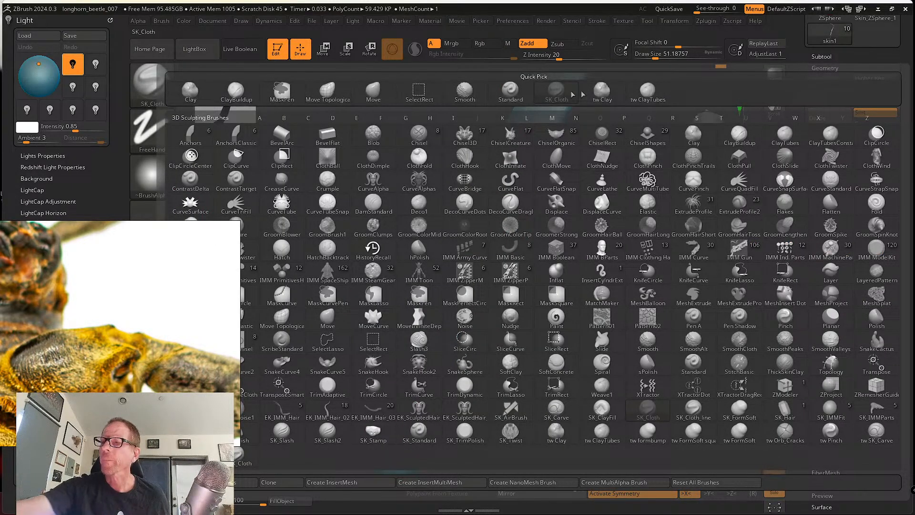
left_click(647, 91)
key("s")
left_click_drag(460, 341, 465, 339)
mouse_move(464, 339)
right_mouse_down("alt")
mouse_move(488, 376)
mouse_move(467, 365)
right_mouse_up("alt")
key("s")
left_click_drag(452, 358, 435, 366)
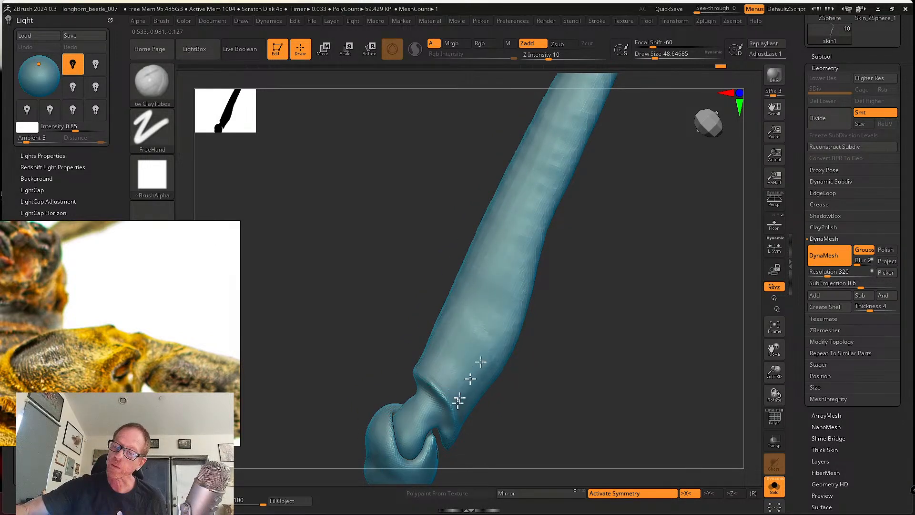
right_click_drag(542, 390, 482, 374)
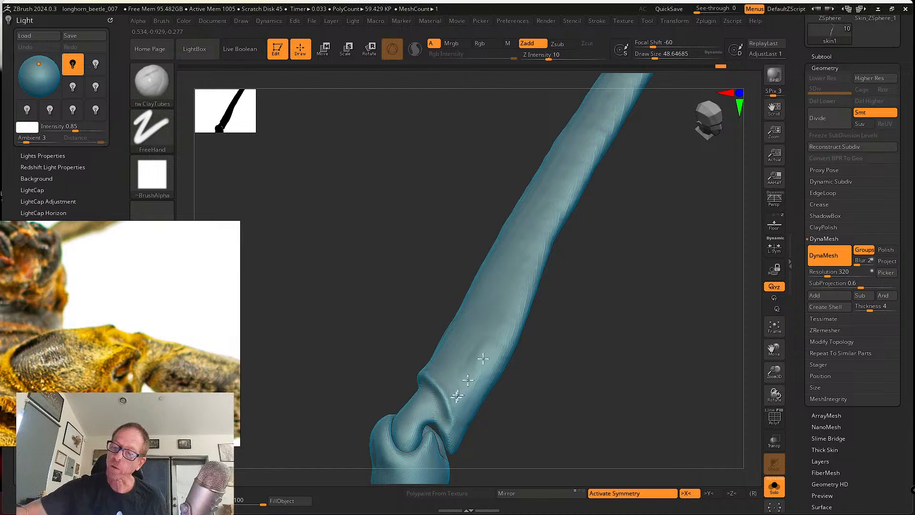
right_click_drag(456, 331, 431, 329)
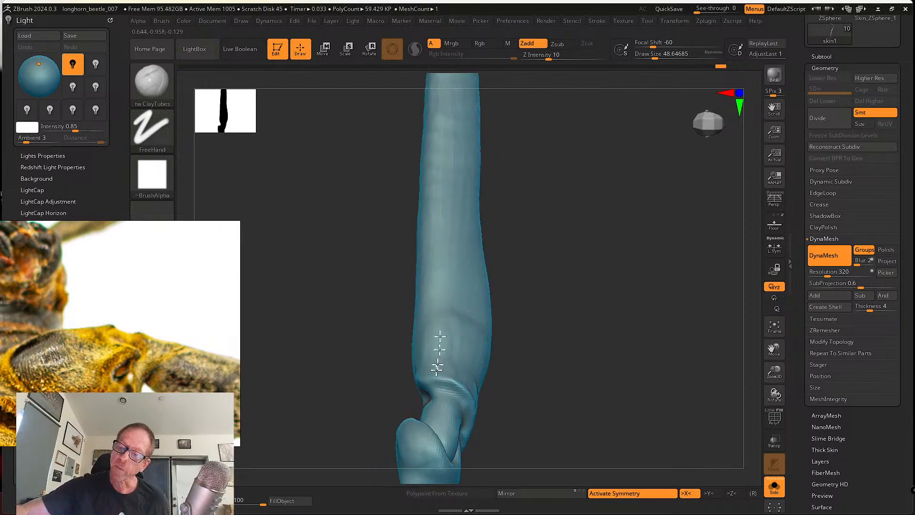
Fill out the sides and undersides of the thick femur shafts with tw ClayTubes and smooth the strokes.
right_click_drag(479, 299, 505, 365)
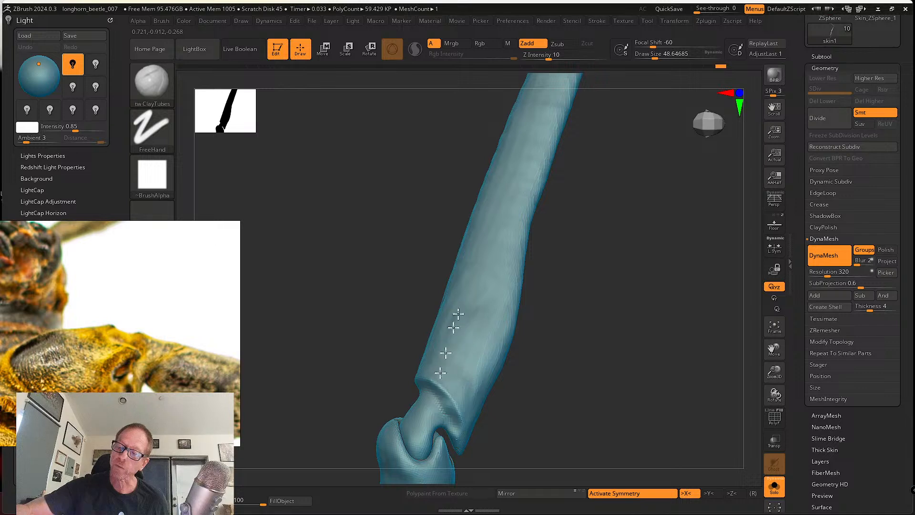
right_click_drag(529, 355, 511, 359)
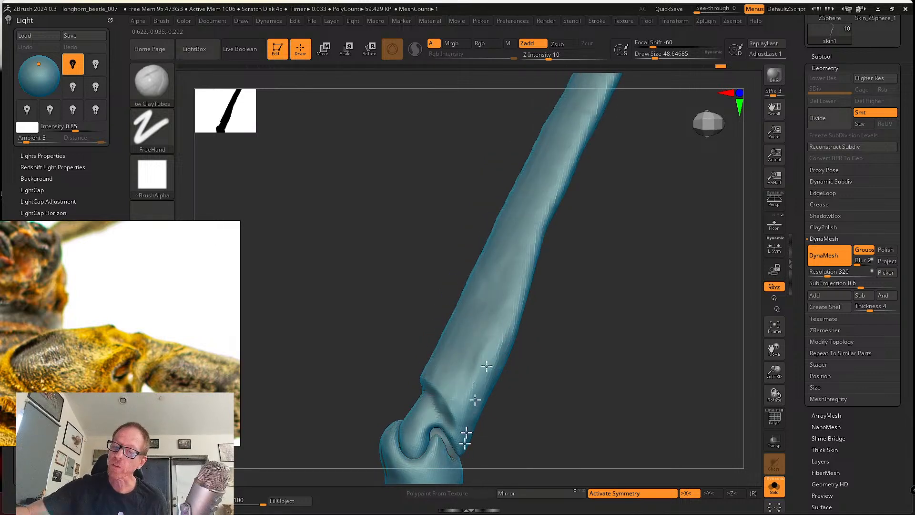
right_click_drag(534, 386, 509, 359)
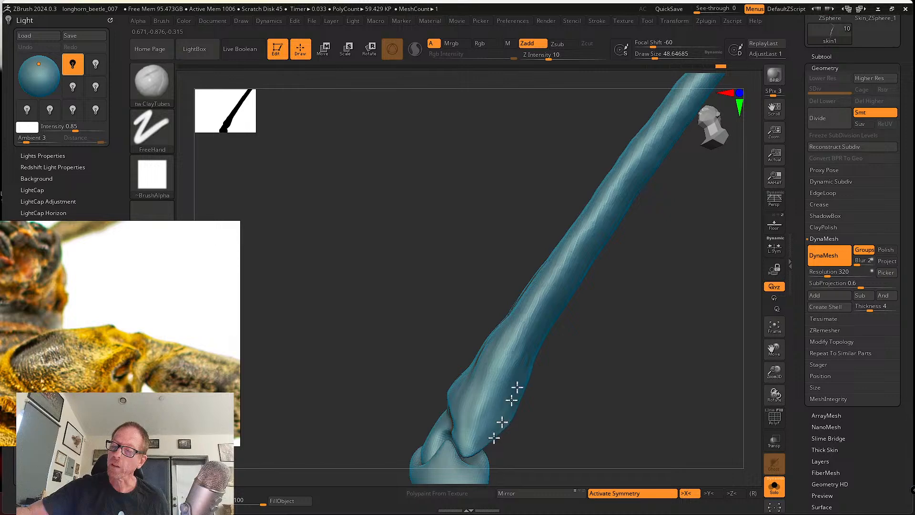
right_click_drag(474, 392, 506, 388)
key("shift")
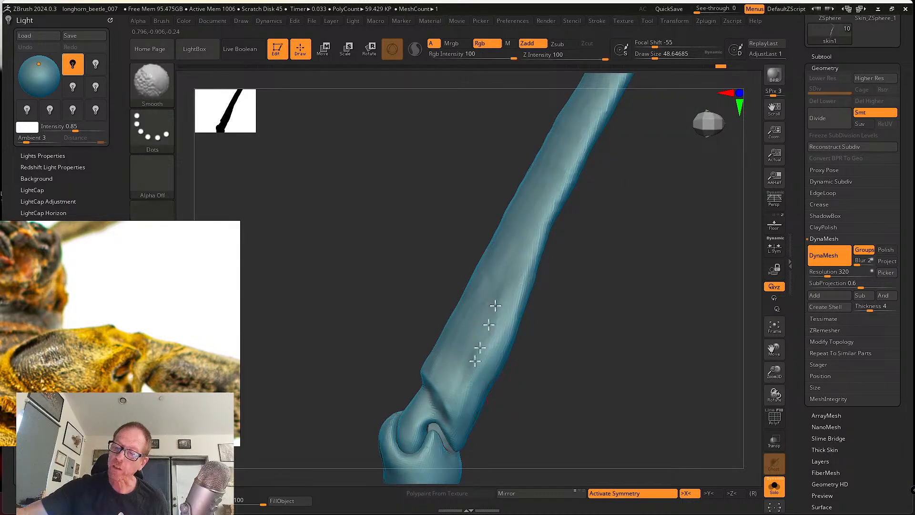
mouse_move(527, 269)
right_mouse_down()
mouse_move(564, 316)
mouse_move(480, 242)
right_mouse_up()
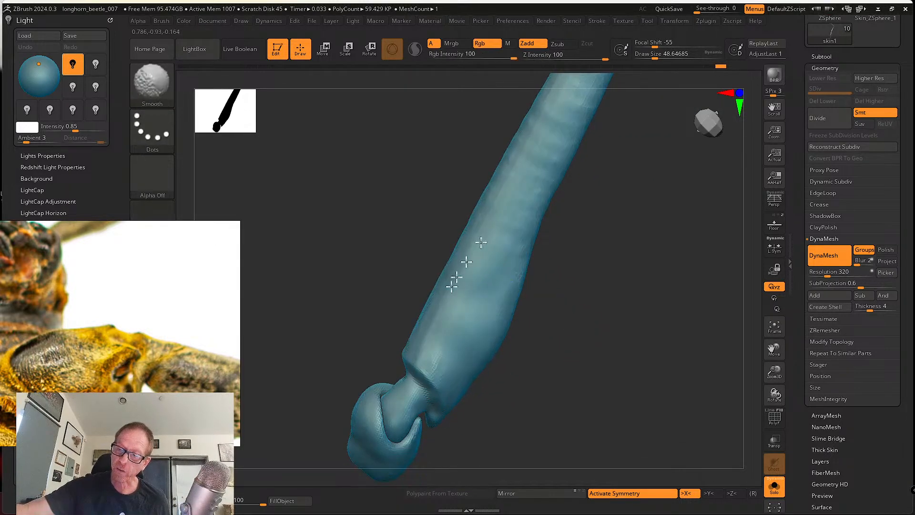
Sculpt the femurs' basal rims and rounded lower projections with tw ClayTubes, smoothing them into the shafts.
mouse_move(444, 384)
right_mouse_down()
mouse_move(522, 423)
mouse_move(515, 390)
mouse_move(470, 357)
right_mouse_up()
key("shift")
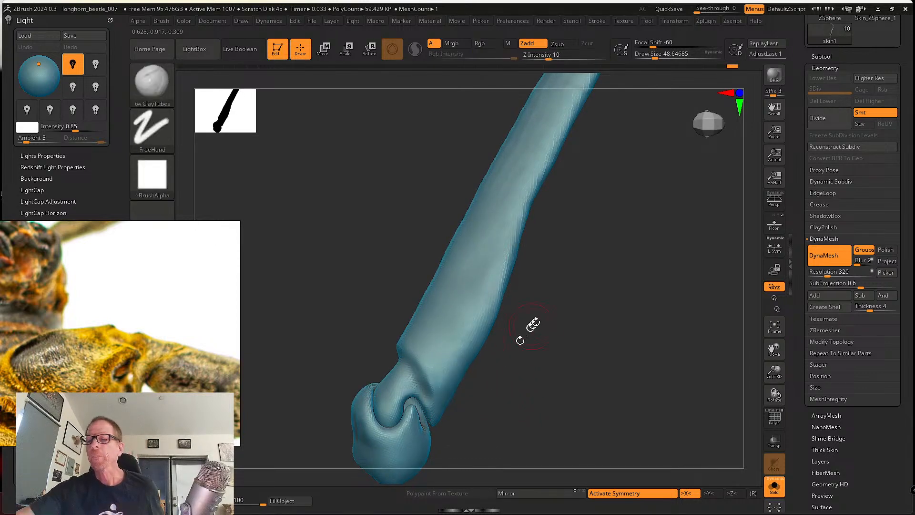
mouse_move(519, 333)
right_mouse_down()
mouse_move(528, 323)
mouse_move(490, 386)
right_mouse_up()
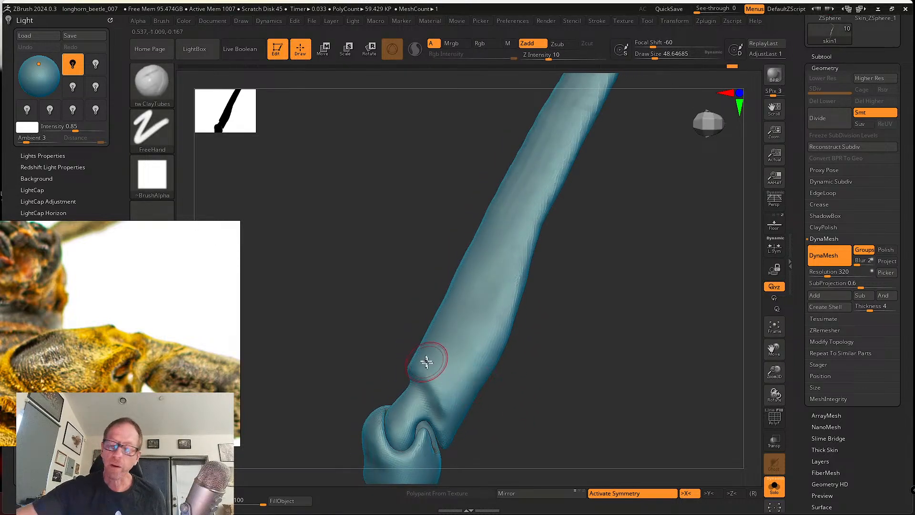
right_click_drag(456, 422, 453, 402)
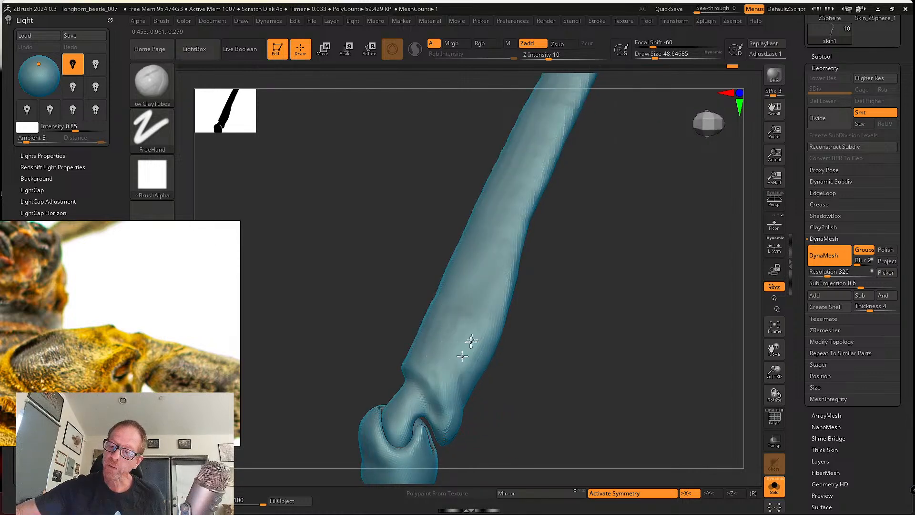
key("shift")
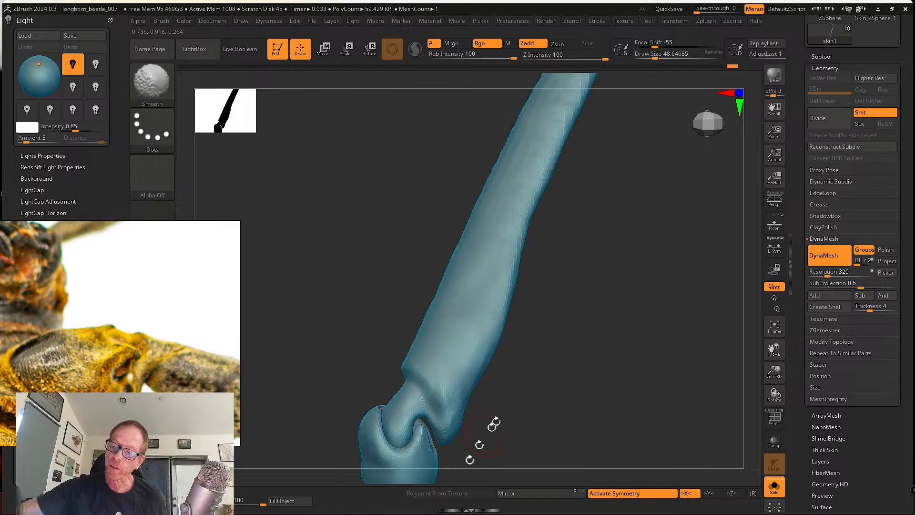
mouse_move(493, 423)
left_mouse_down()
mouse_move(490, 363)
mouse_move(377, 250)
left_mouse_up()
Sharpen the rims of the femurs' bases around the necks with the SK_Cloth brush at a draw size of about 39.1.
left_click(167, 84)
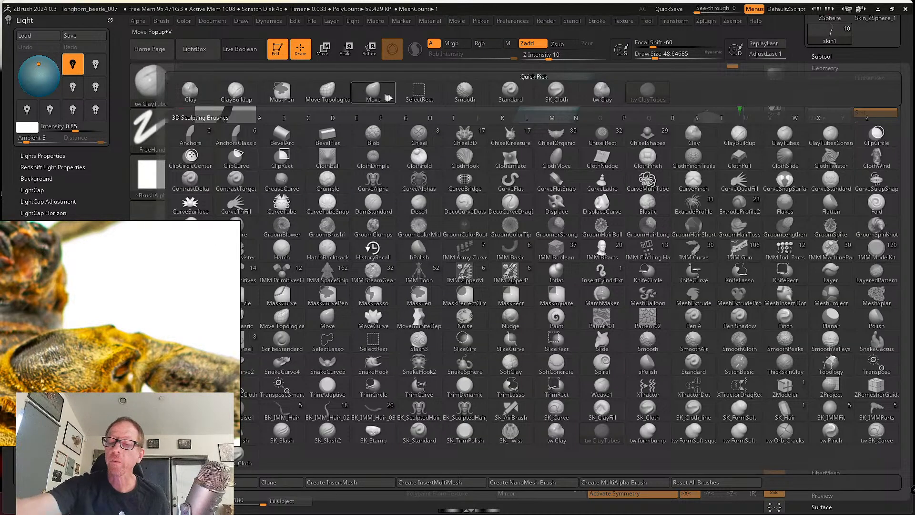
left_click(556, 92)
key("s")
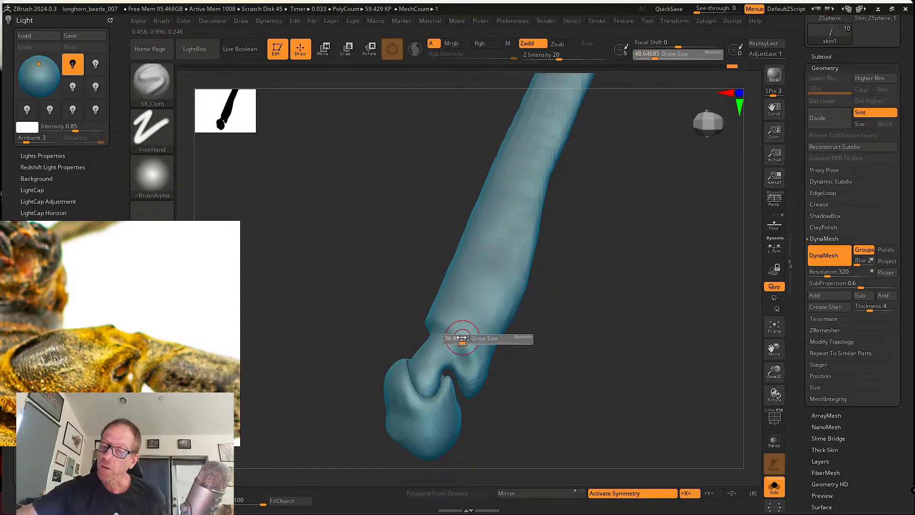
left_click_drag(462, 338, 460, 339)
right_click_drag(463, 340, 474, 347)
key("s")
key("s")
left_click_drag(416, 316, 415, 317)
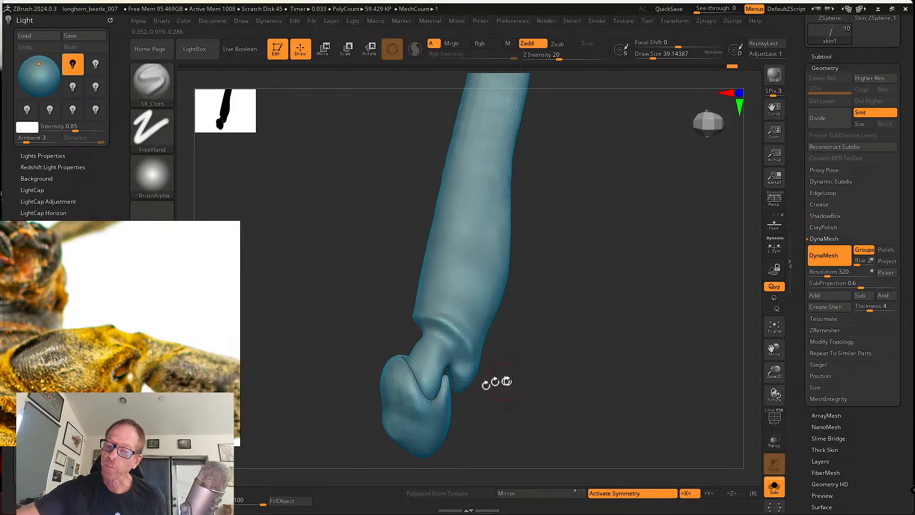
right_click_drag(495, 380, 466, 351)
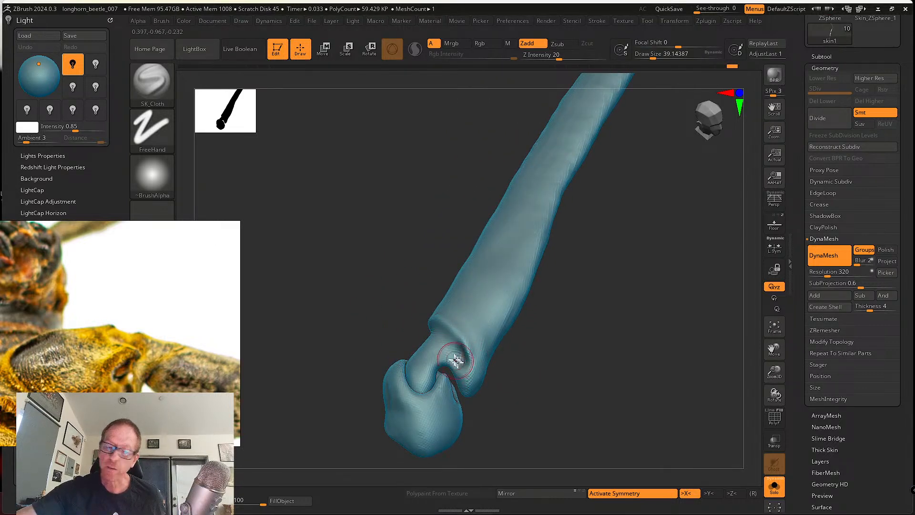
Smooth the femurs' lower basal projections and refine their edges around the necks with the SK_Cloth brush.
left_click_drag(451, 333, 470, 358, "shift")
right_click_drag(470, 358, 466, 366)
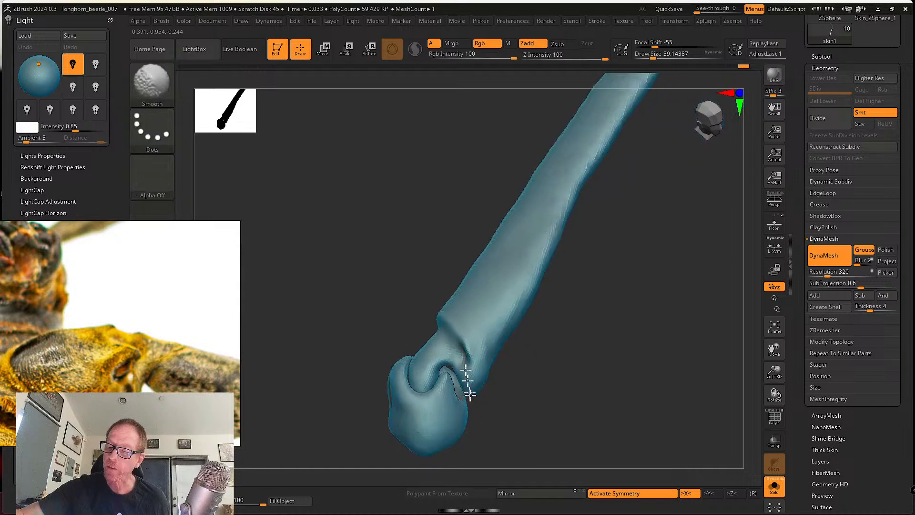
right_click_drag(521, 374, 529, 384)
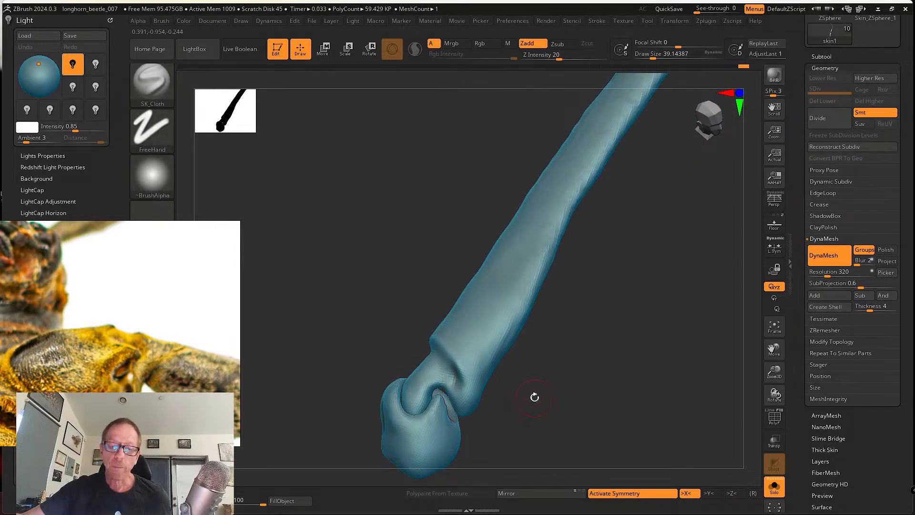
right_click_drag(468, 351, 416, 337)
mouse_move(453, 368)
right_mouse_down()
mouse_move(435, 333)
mouse_move(442, 362)
right_mouse_up()
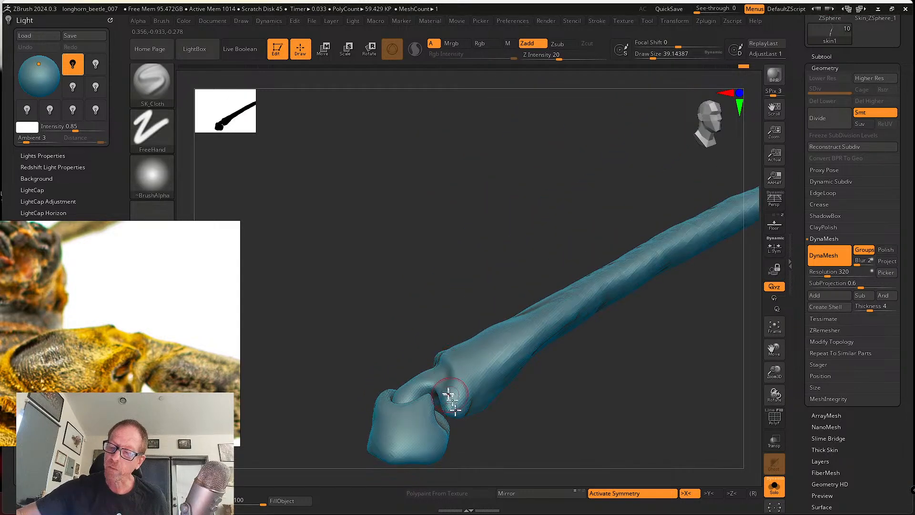
right_click_drag(474, 414, 467, 384)
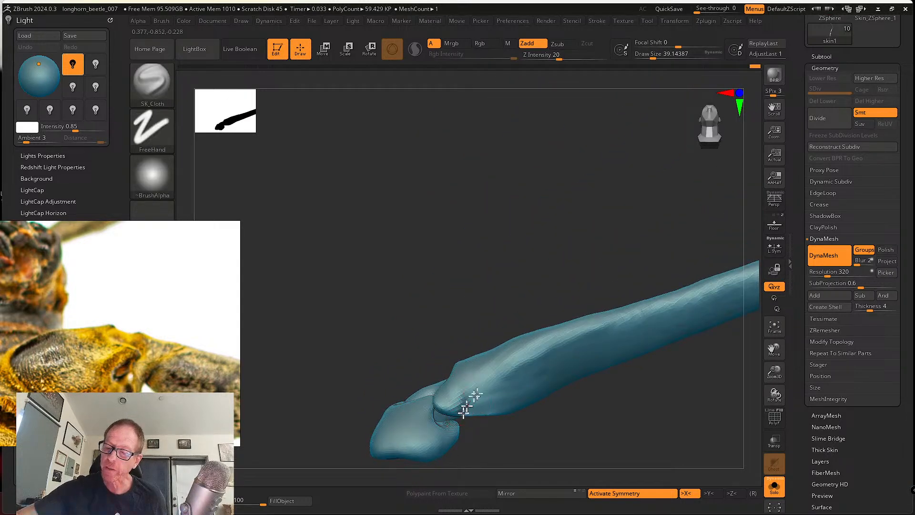
right_click_drag(506, 414, 473, 412)
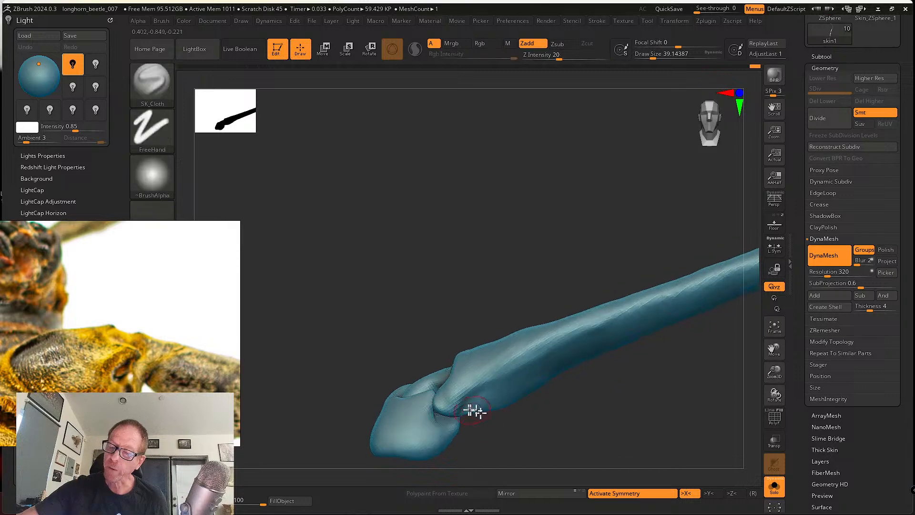
right_click_drag(505, 382, 453, 380)
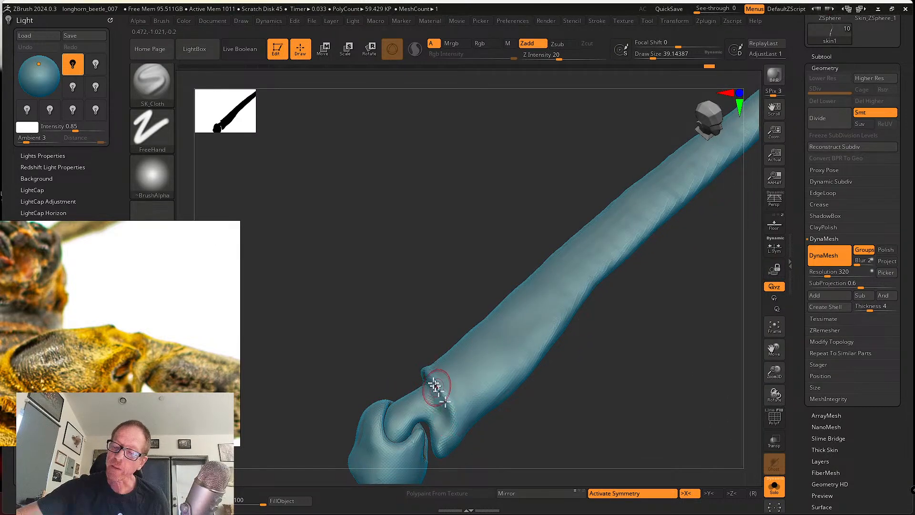
Define the basal rims where the femur shafts meet the necks with SK_Cloth and smooth the strokes.
left_click_drag(423, 378, 452, 408)
left_click_drag(427, 374, 446, 409, "shift")
left_click_drag(429, 370, 448, 420, "shift")
right_click_drag(448, 420, 424, 394)
left_click_drag(428, 384, 427, 357, "shift")
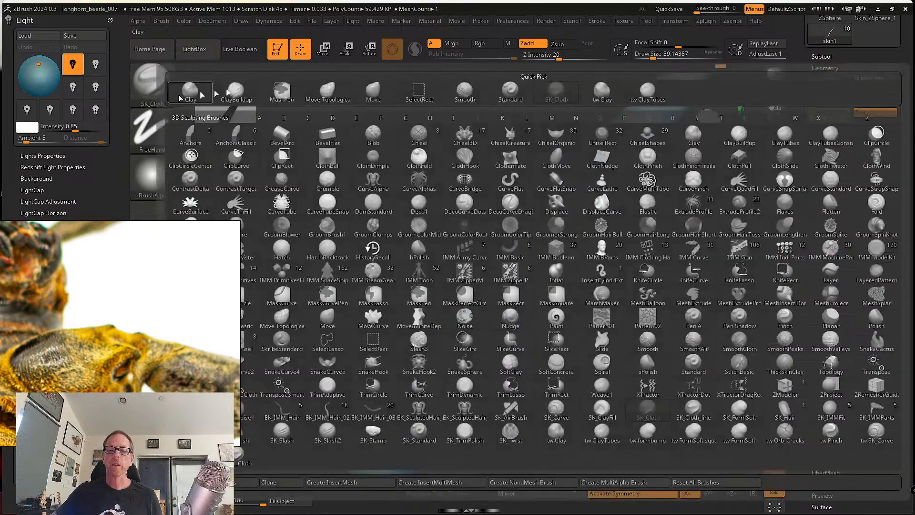
Build up the femur shafts just beyond the basal rims with the tw ClayTubes brush at a draw size of about 39.1.
left_click(152, 81)
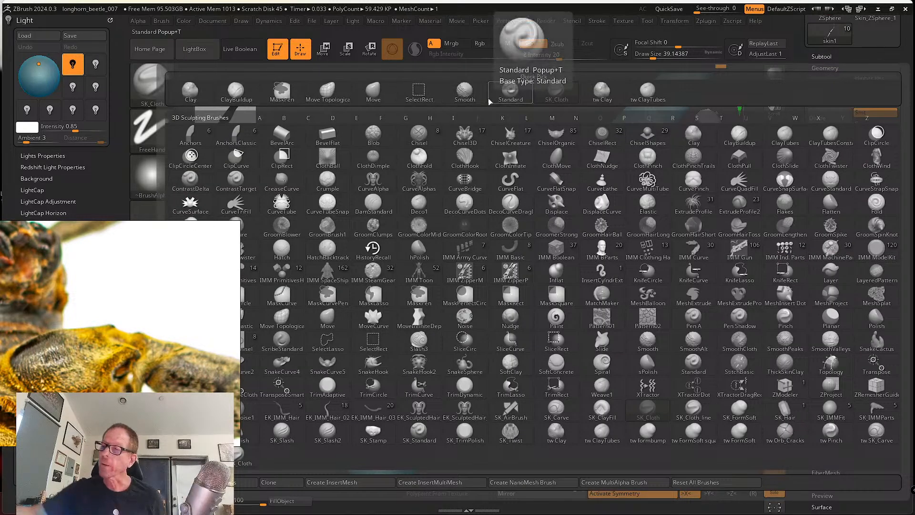
left_click(647, 92)
mouse_move(447, 369)
left_mouse_down()
mouse_move(463, 340)
mouse_move(492, 351)
left_mouse_up()
left_click_drag(496, 419, 485, 351)
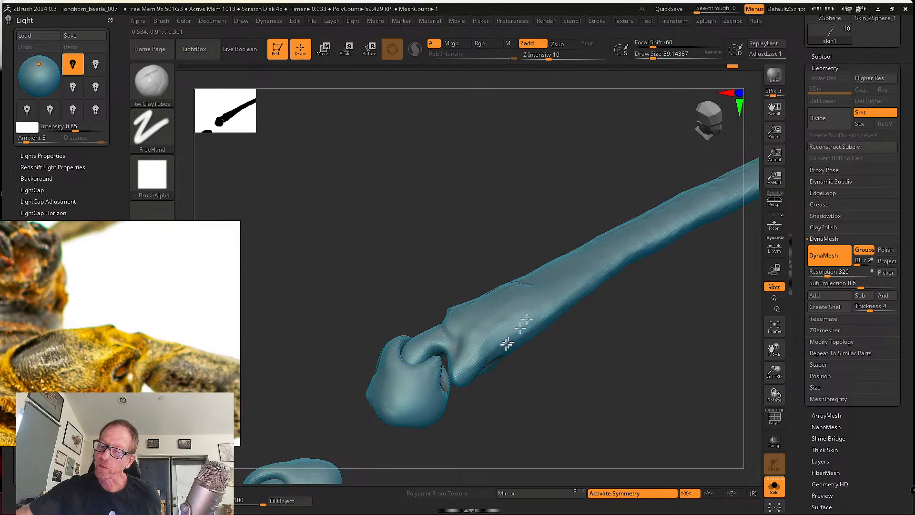
right_click_drag(527, 303, 462, 398)
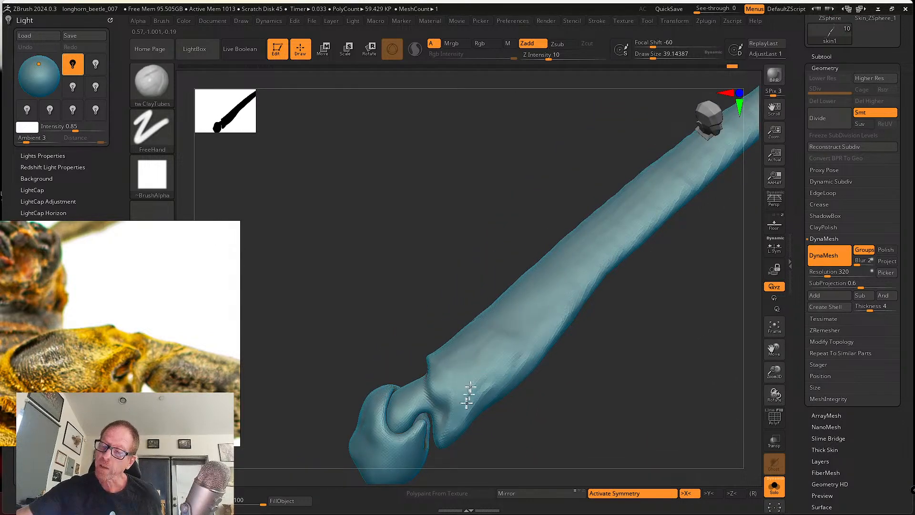
right_click_drag(527, 358, 500, 320)
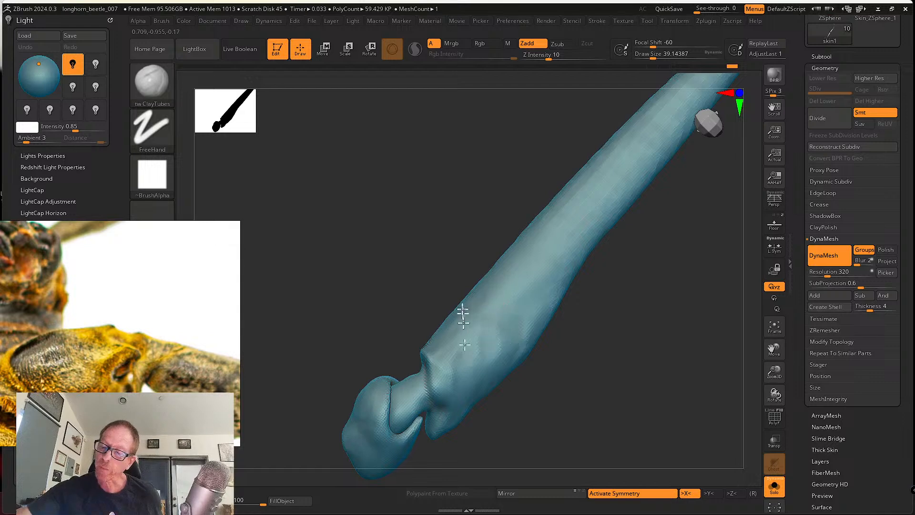
Smooth the thickened femur bases and fill the surface behind the rims with more tw ClayTubes strokes.
key("shift")
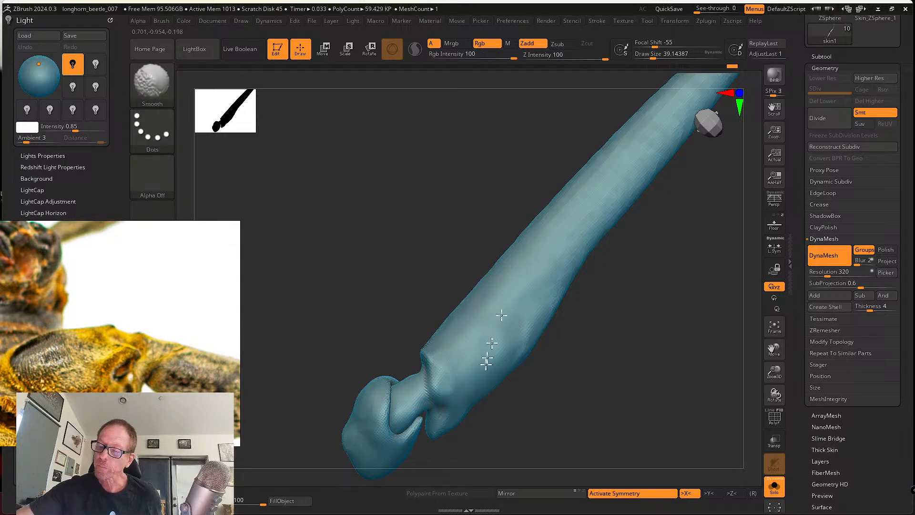
left_click_drag(486, 364, 515, 368, "shift")
right_click_drag(513, 415, 506, 380)
mouse_move(506, 380)
left_mouse_down("shift")
mouse_move(470, 415)
mouse_move(486, 392)
mouse_move(455, 401)
mouse_move(449, 389)
left_mouse_up("shift")
right_click_drag(449, 389, 473, 397)
mouse_move(446, 387)
left_mouse_down()
mouse_move(431, 360)
mouse_move(494, 308)
left_mouse_up()
mouse_move(488, 309)
left_mouse_down("shift")
mouse_move(475, 352)
mouse_move(445, 336)
mouse_move(428, 381)
left_mouse_up("shift")
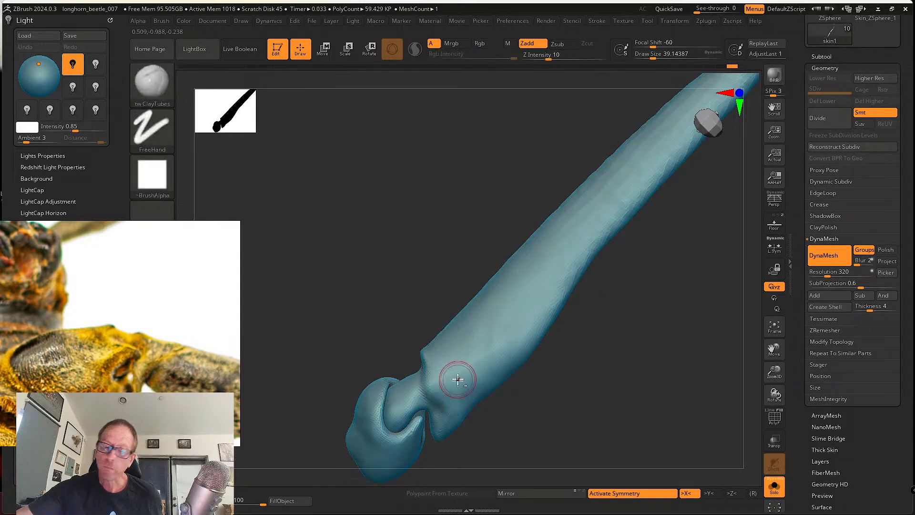
Reshape the lower projections at the femur bases with the Move brush at a draw size of about 48.6.
mouse_move(457, 379)
right_mouse_down()
mouse_move(501, 373)
mouse_move(507, 359)
mouse_move(514, 370)
mouse_move(515, 380)
mouse_move(453, 376)
right_mouse_up()
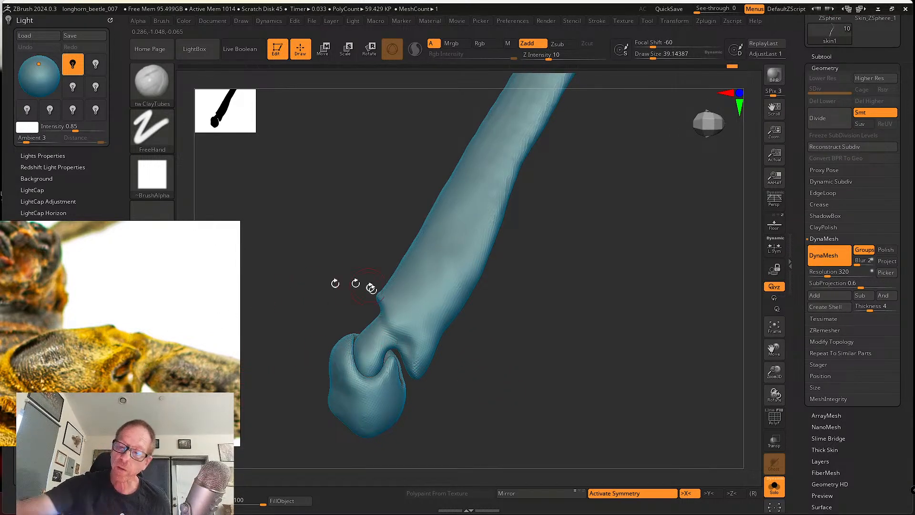
right_click_drag(347, 333, 367, 337)
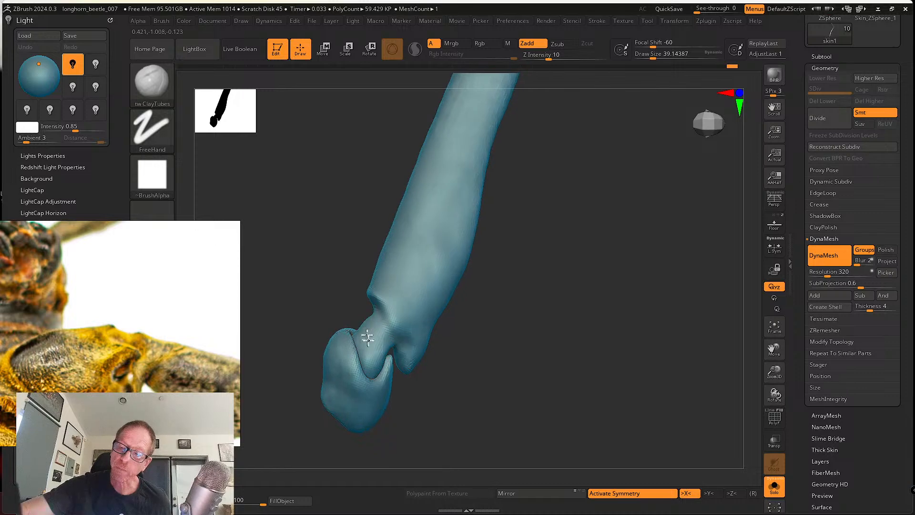
right_click_drag(455, 372, 477, 371)
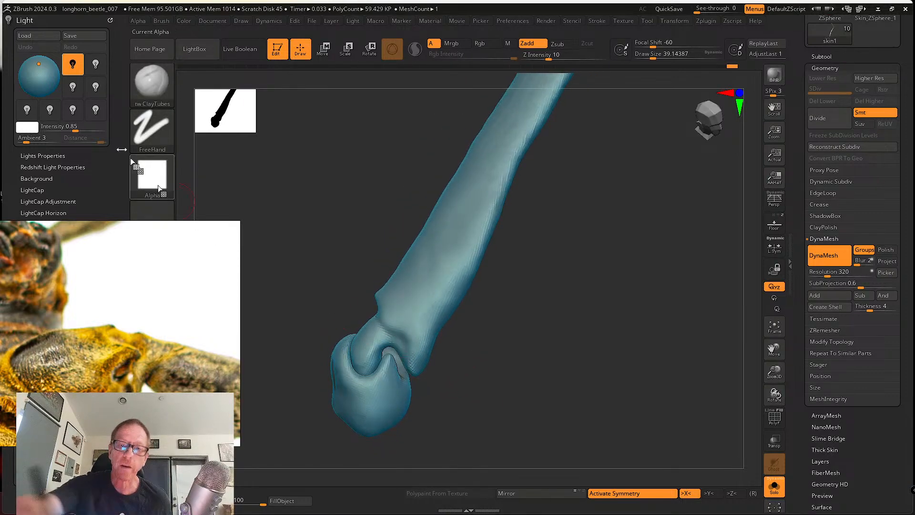
left_click(152, 84)
left_click(375, 99)
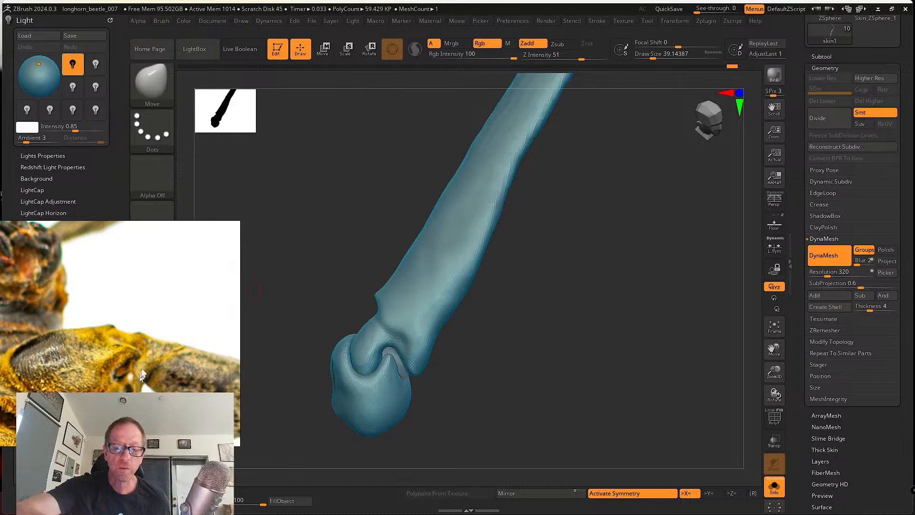
mouse_move(453, 384)
right_mouse_down()
mouse_move(450, 374)
mouse_move(484, 402)
mouse_move(439, 377)
mouse_move(446, 369)
right_mouse_up()
key("s")
left_click_drag(437, 382, 439, 382)
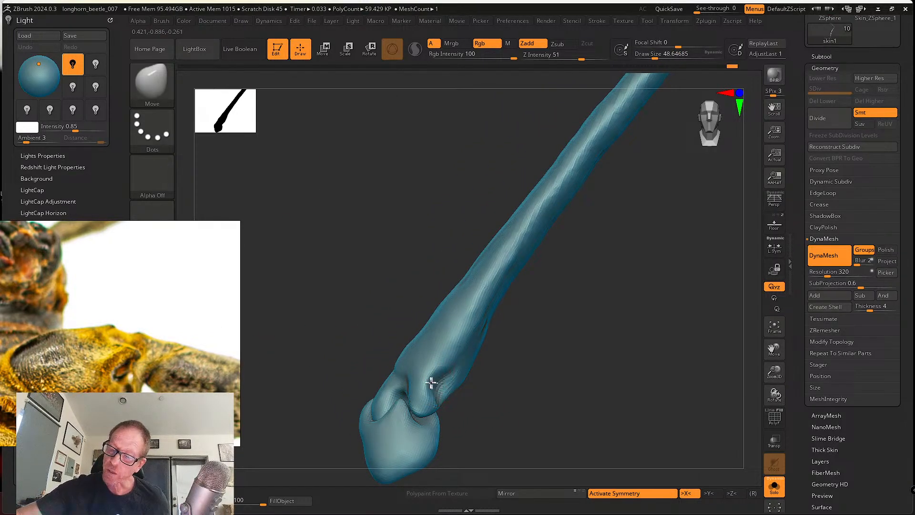
right_click_drag(426, 405, 425, 363)
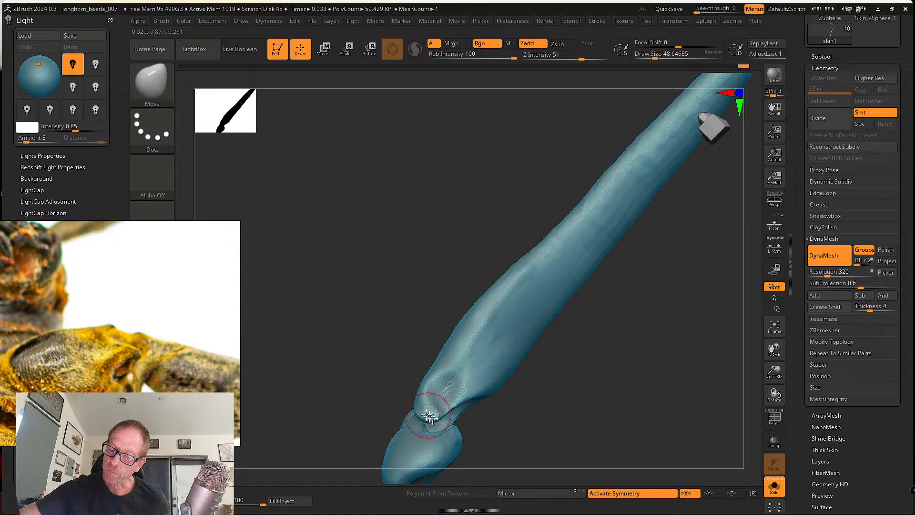
Pull the lower projections toward the sockets with the Move brush at draw sizes of about 73.9 and 41.4, smoothing their surfaces.
right_click_drag(426, 411, 455, 397)
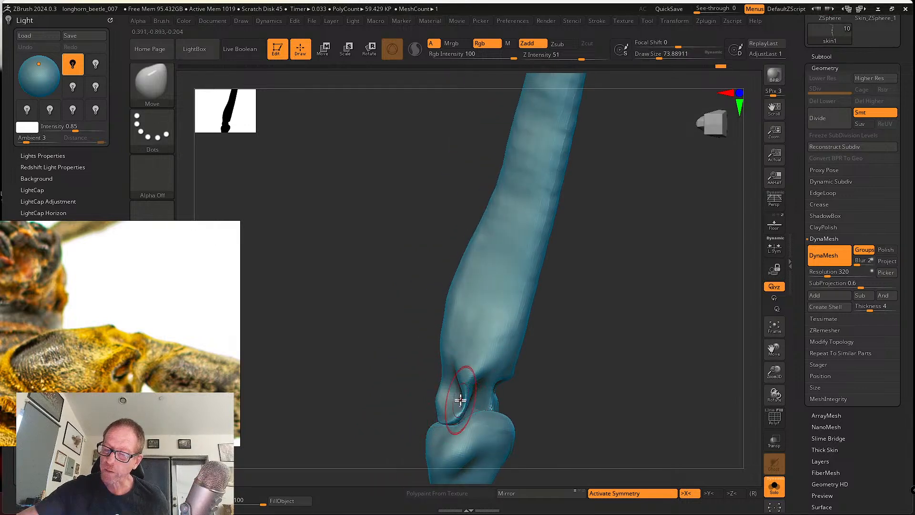
mouse_move(461, 400)
right_mouse_down()
mouse_move(515, 408)
mouse_move(462, 409)
mouse_move(486, 402)
mouse_move(445, 398)
right_mouse_up()
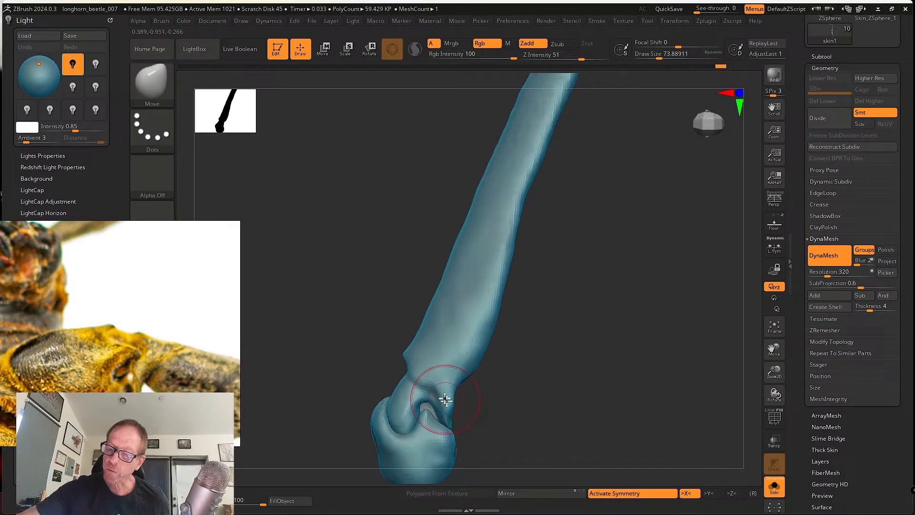
key("s")
left_click_drag(444, 397, 438, 395)
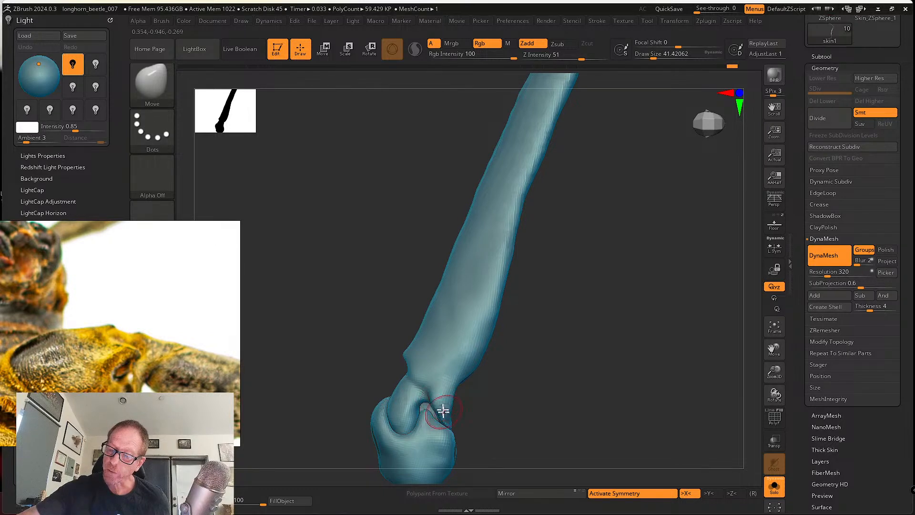
right_click_drag(437, 401, 456, 399)
left_click_drag(456, 396, 449, 401, "shift")
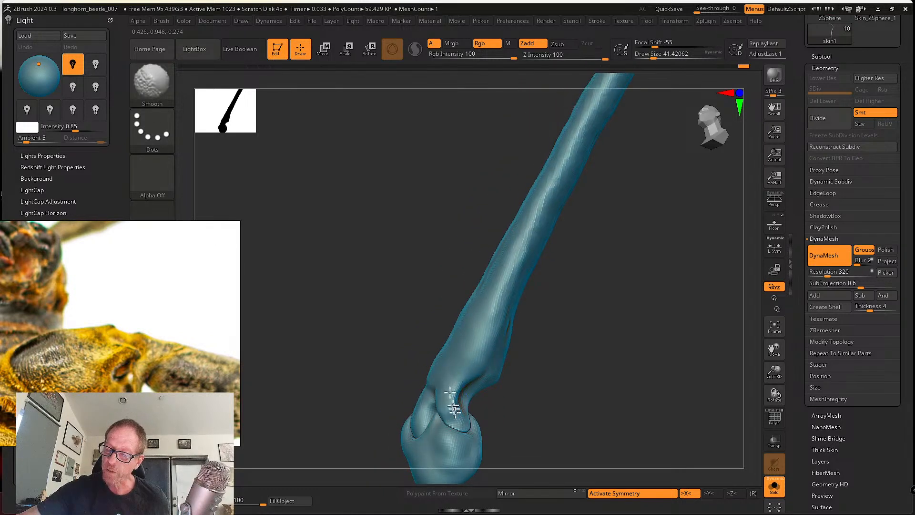
Lengthen the projections into prongs and notch the shafts' undersides behind them with the Move brush at a draw size of about 67.8.
right_click_drag(449, 401, 479, 411)
key("s")
left_click_drag(478, 422, 484, 423)
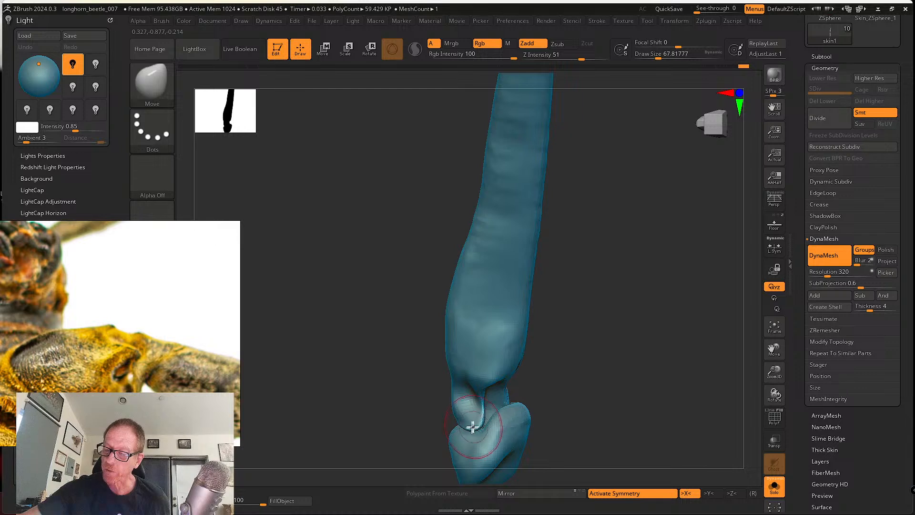
mouse_move(472, 427)
right_mouse_down()
mouse_move(478, 421)
mouse_move(463, 423)
mouse_move(492, 423)
right_mouse_up()
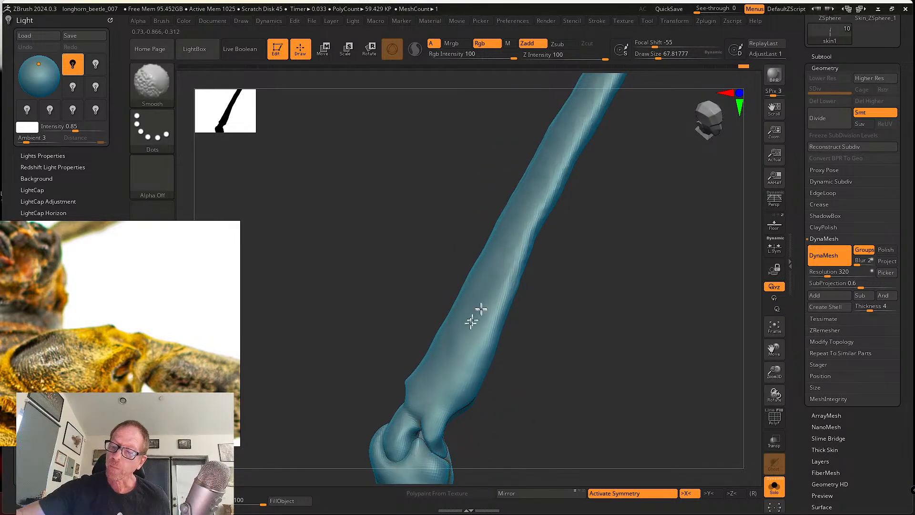
mouse_move(527, 390)
right_mouse_down()
mouse_move(549, 390)
mouse_move(514, 363)
right_mouse_up()
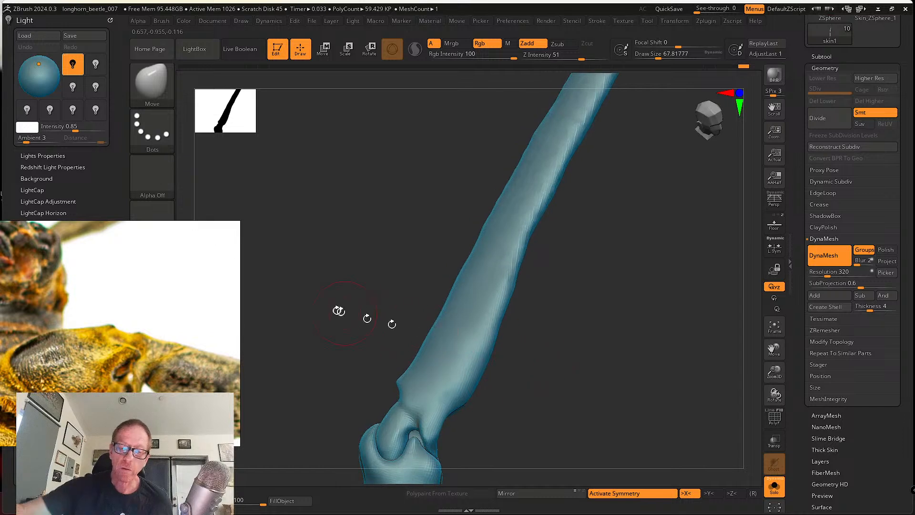
right_click_drag(490, 398, 458, 413)
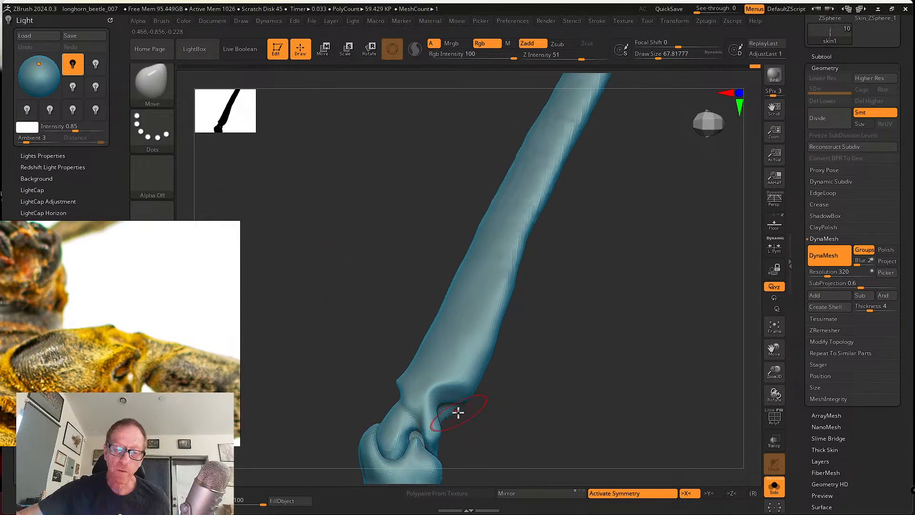
Build up the prongs and blend them into the femur shafts with tw ClayTubes at a draw size of about 48.6.
left_click(152, 84)
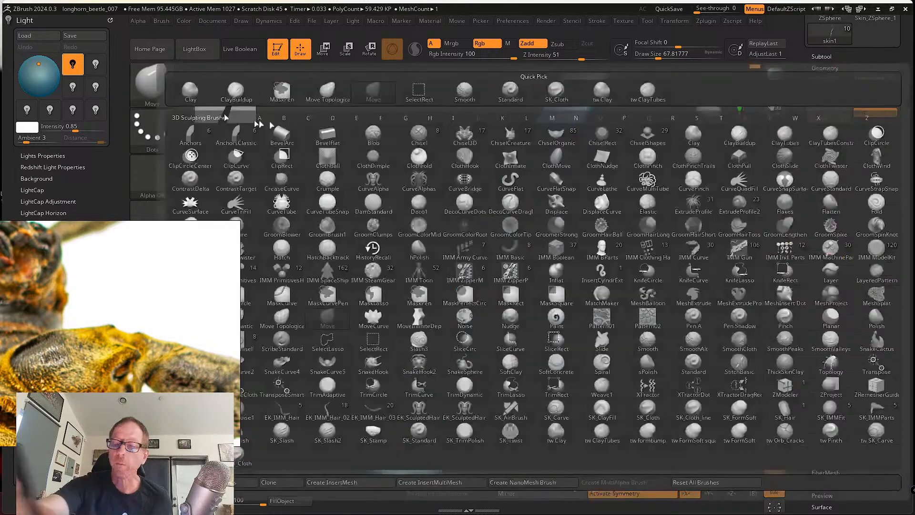
left_click(429, 91)
left_click(152, 83)
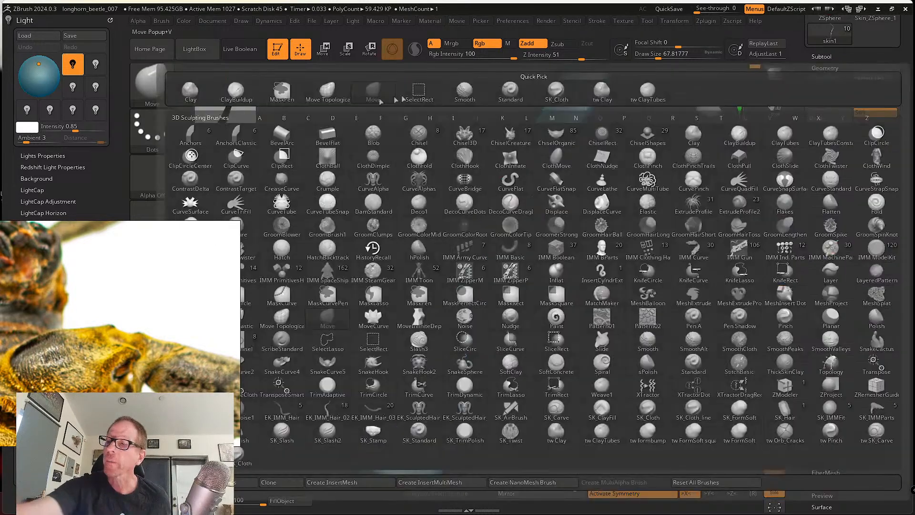
left_click(644, 93)
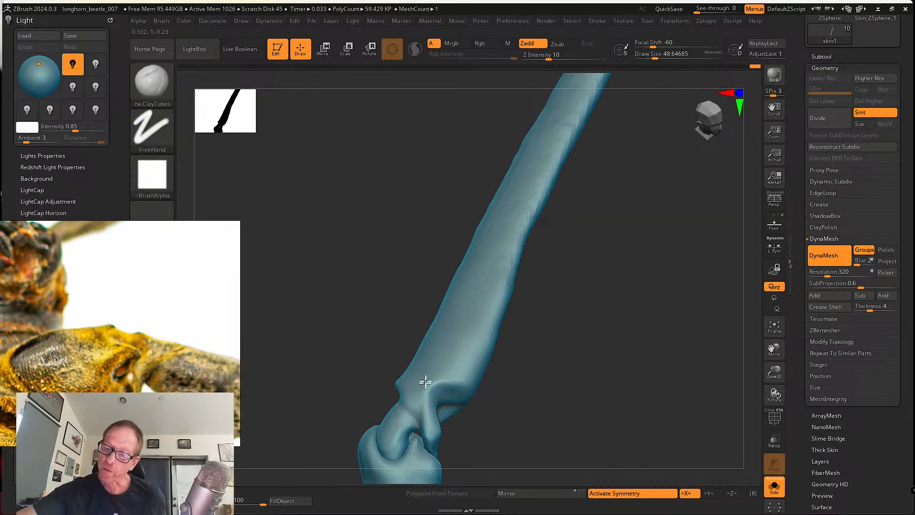
left_click_drag(427, 399, 432, 431)
mouse_move(418, 377)
left_mouse_down()
mouse_move(416, 420)
mouse_move(428, 404)
left_mouse_up()
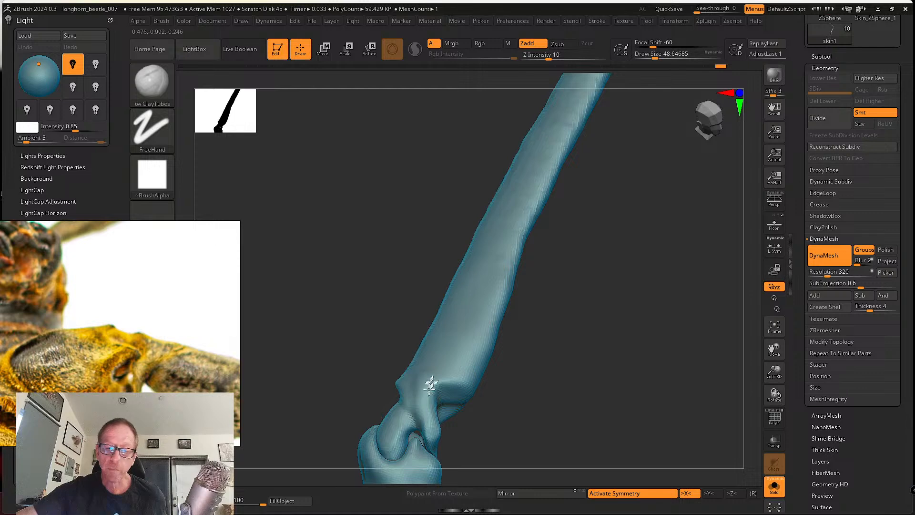
Adjust the shaft's lower edge behind the prong to match the underside reference, using the Move brush at a draw size of about 93.7.
right_click_drag(496, 372, 468, 362)
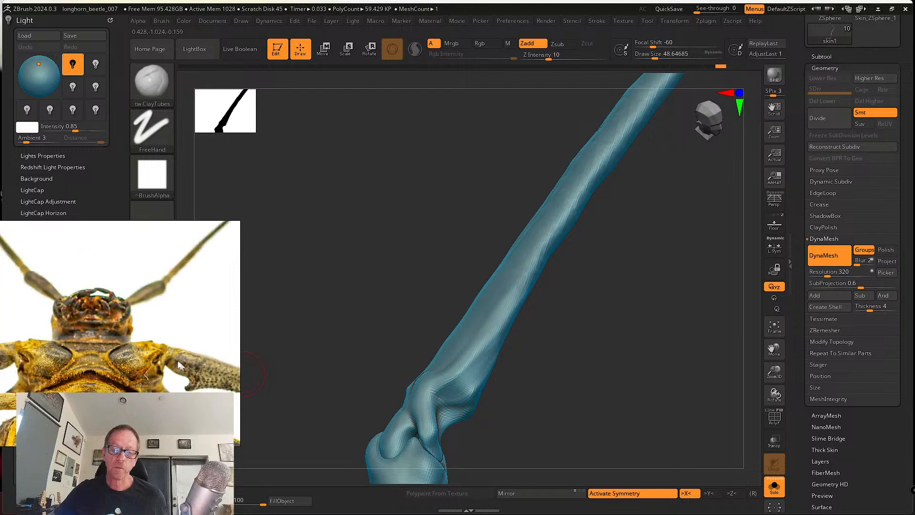
mouse_move(535, 411)
left_mouse_down()
mouse_move(533, 402)
mouse_move(525, 423)
mouse_move(520, 398)
mouse_move(495, 412)
mouse_move(498, 422)
left_mouse_up()
key("s")
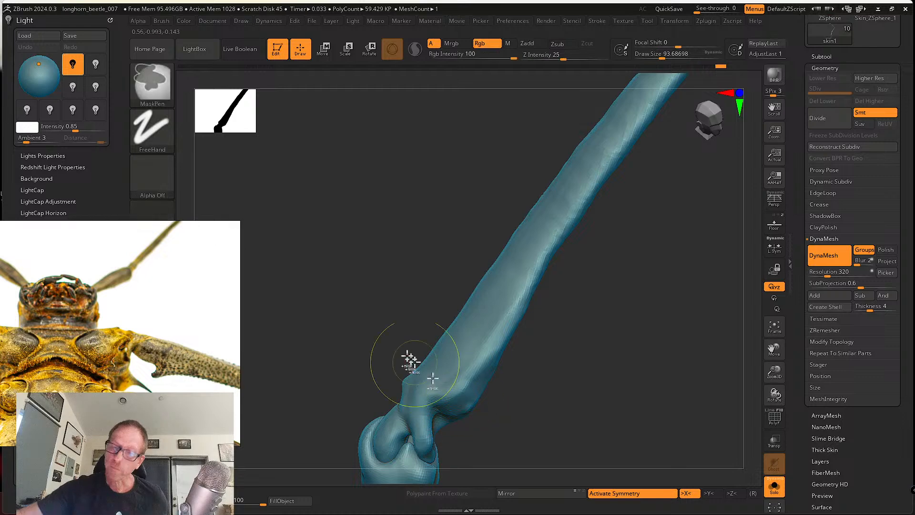
key("b")
key("m")
key("v")
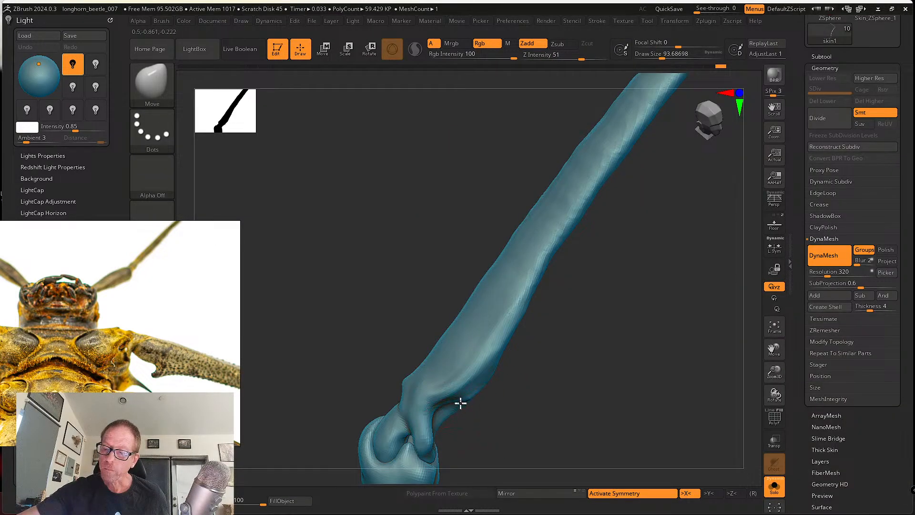
Turn off Solo mode to show the whole beetle and frame the front leg joint from the underside.
right_click_drag(470, 391, 741, 419)
left_click(774, 486)
mouse_move(653, 453)
right_mouse_down()
mouse_move(659, 377)
mouse_move(639, 280)
mouse_move(590, 236)
mouse_move(590, 222)
mouse_move(572, 302)
right_mouse_up()
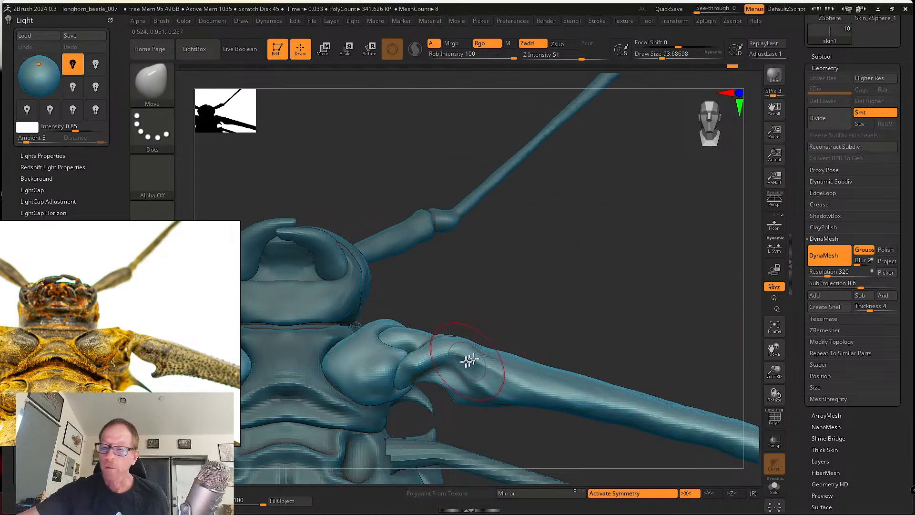
Reshape the femur's lower edge between neck and shaft with the Move brush at a draw size of about 67.8, and smooth it.
key("s")
mouse_move(439, 374)
left_mouse_down()
mouse_move(405, 366)
mouse_move(401, 378)
left_mouse_up()
key("s")
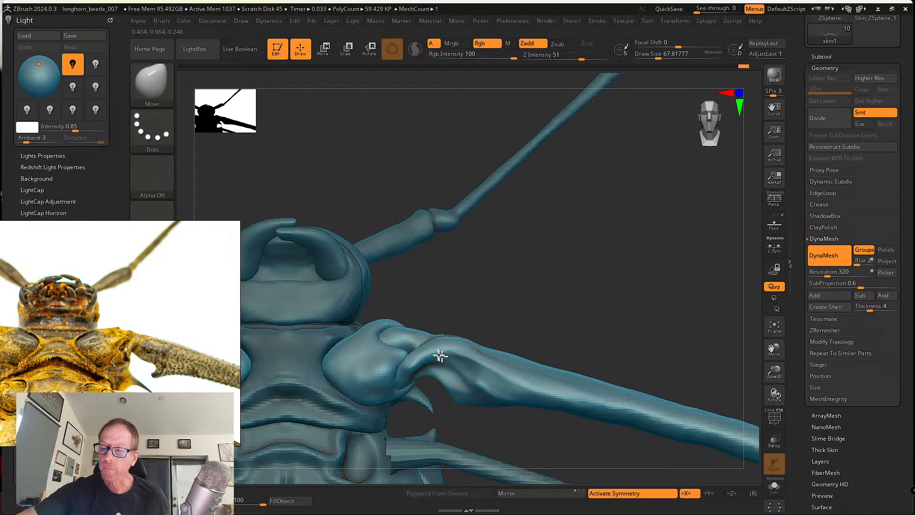
mouse_move(420, 374)
left_mouse_down()
mouse_move(422, 363)
mouse_move(436, 373)
left_mouse_up()
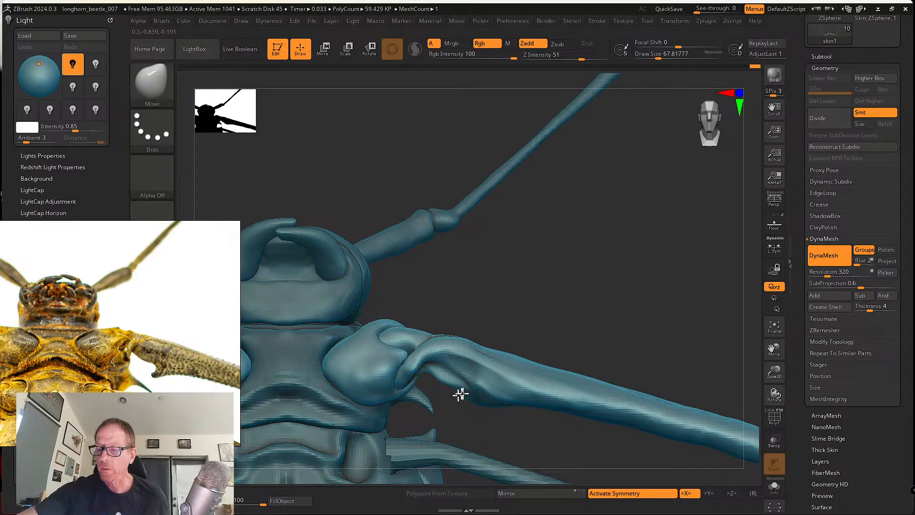
key("shift")
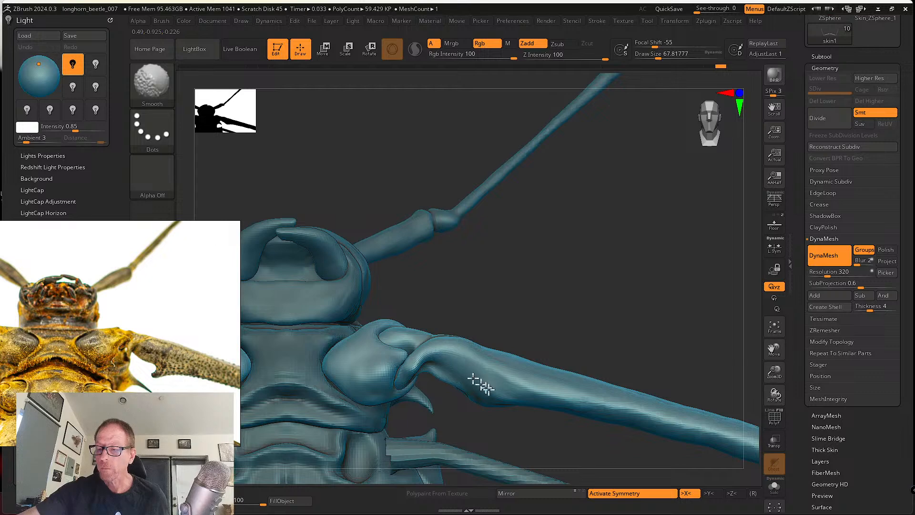
key("s")
left_click_drag(488, 389, 447, 378, "shift")
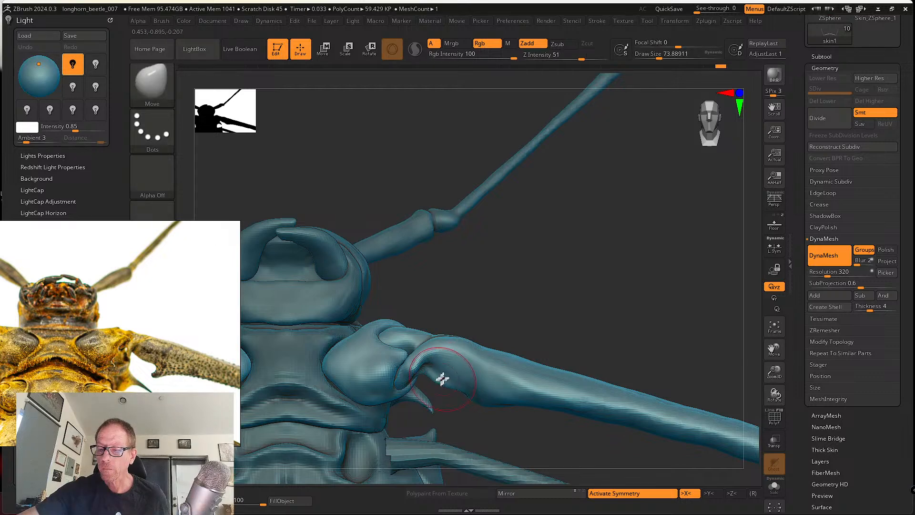
Pull a pointed prong out of the femur's underside with the Move brush at a draw size of about 64.9, shaping it from two angles.
right_click_drag(480, 400, 474, 378)
key("s")
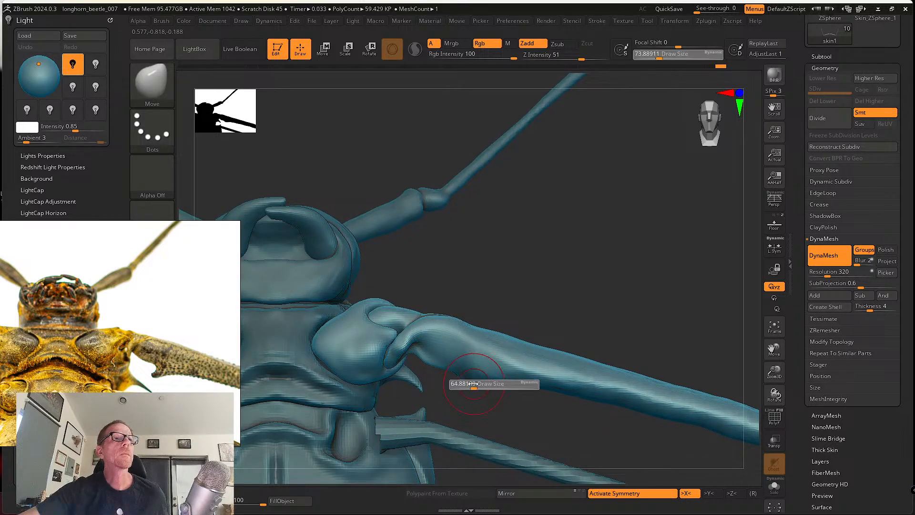
left_click_drag(473, 383, 473, 384)
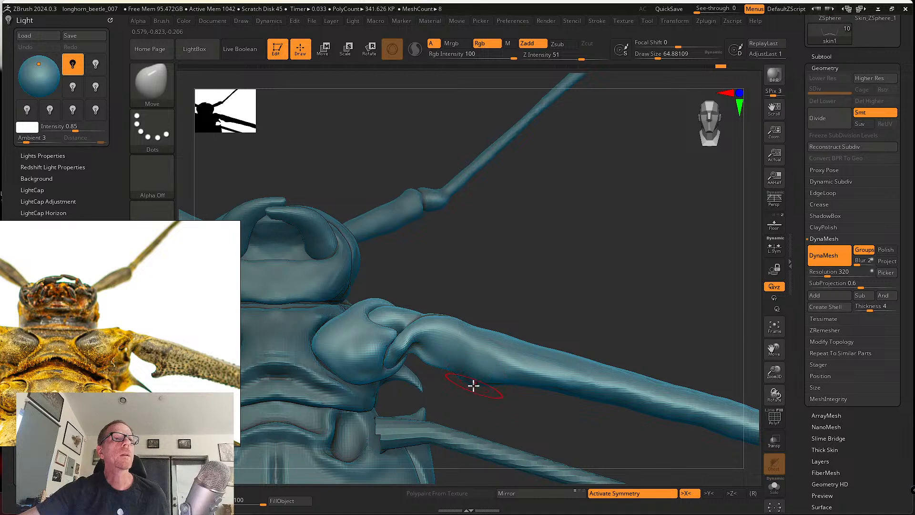
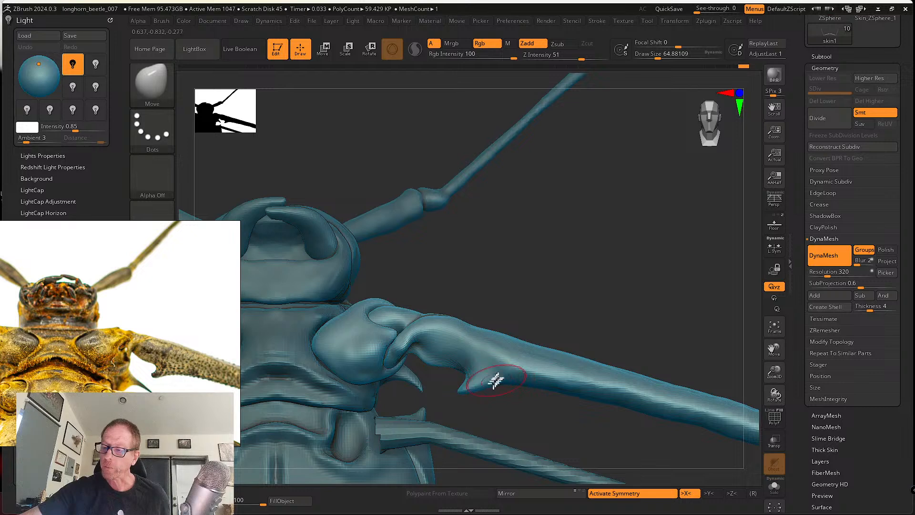
mouse_move(488, 380)
right_mouse_down()
mouse_move(490, 398)
mouse_move(494, 344)
mouse_move(523, 296)
right_mouse_up()
left_click(472, 391, "alt")
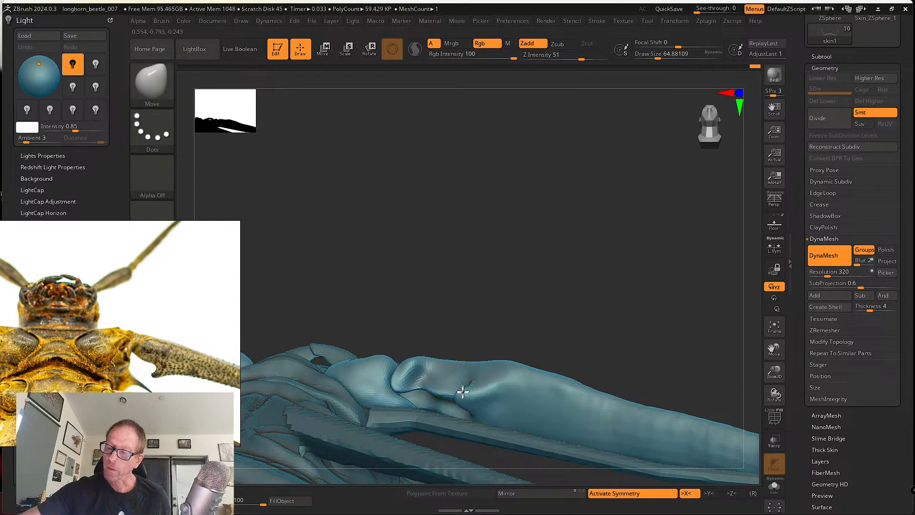
left_click_drag(496, 386, 478, 409)
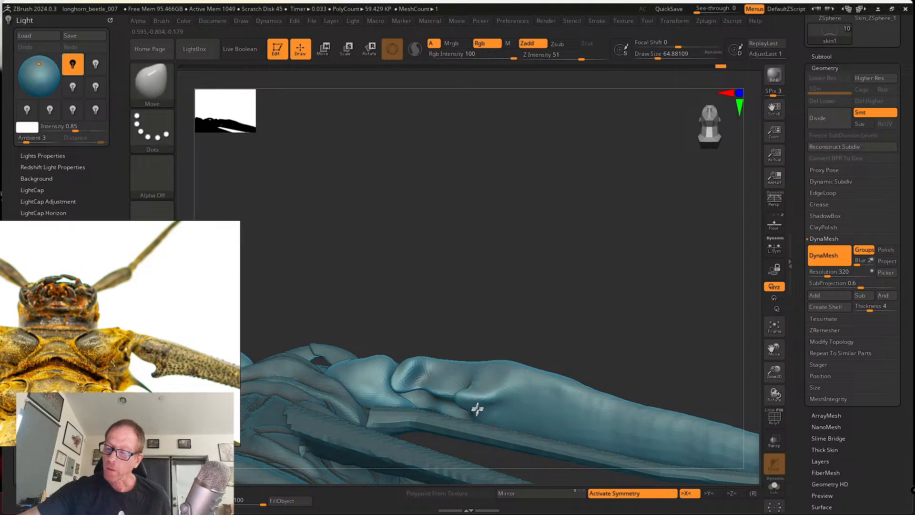
Lengthen the prong and curve its tip toward the body with the Move brush, reducing the draw size to about 56.5.
right_click_drag(478, 408, 475, 419)
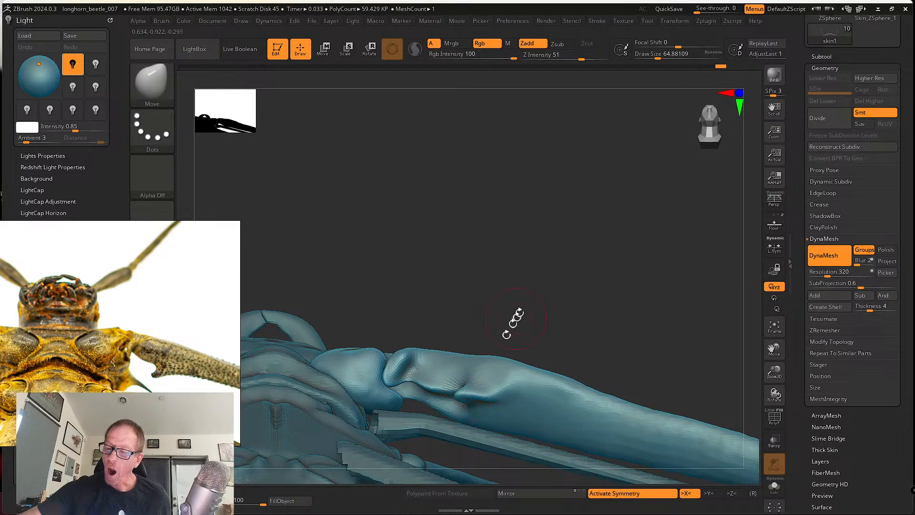
right_click_drag(515, 318, 495, 369)
left_click_drag(487, 377, 466, 394)
right_click_drag(466, 394, 467, 414)
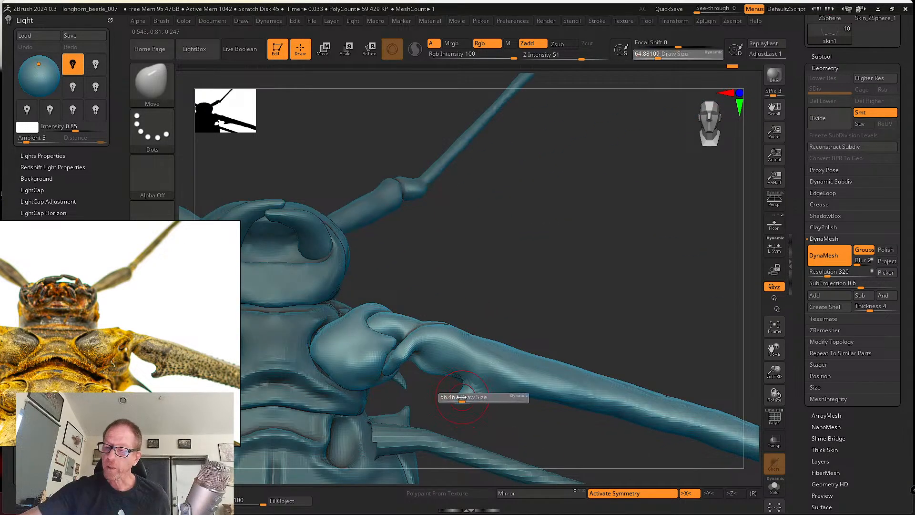
left_click(463, 391, "alt")
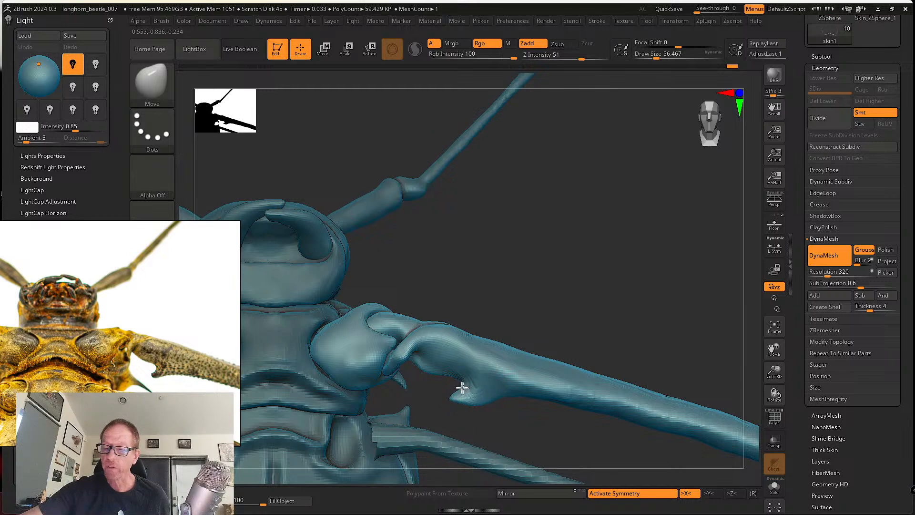
Refine the femur neck's underside and the notch beside the prong to match the underside photo, using Move at a draw size of about 56.5.
scroll(192, 350, "down", 5)
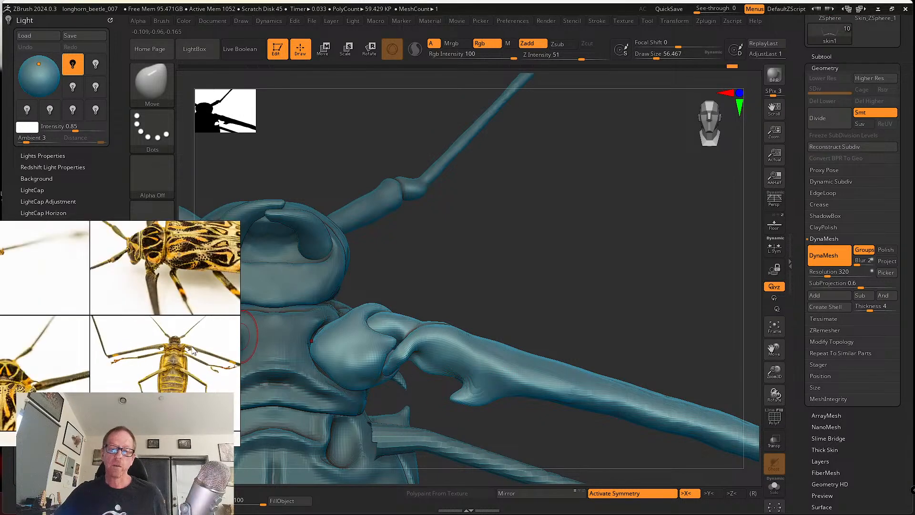
right_click_drag(579, 309, 565, 343, "ctrl")
scroll(202, 338, "up", 8)
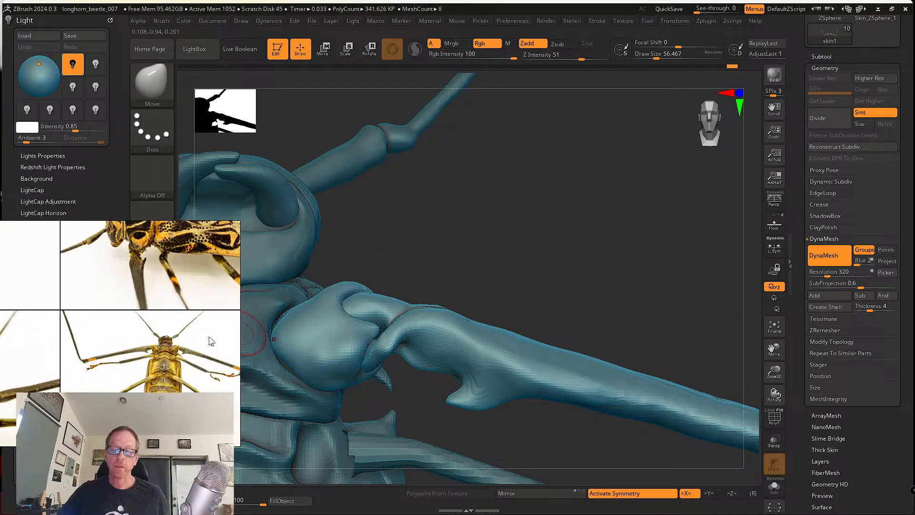
scroll(173, 367, "up", 6)
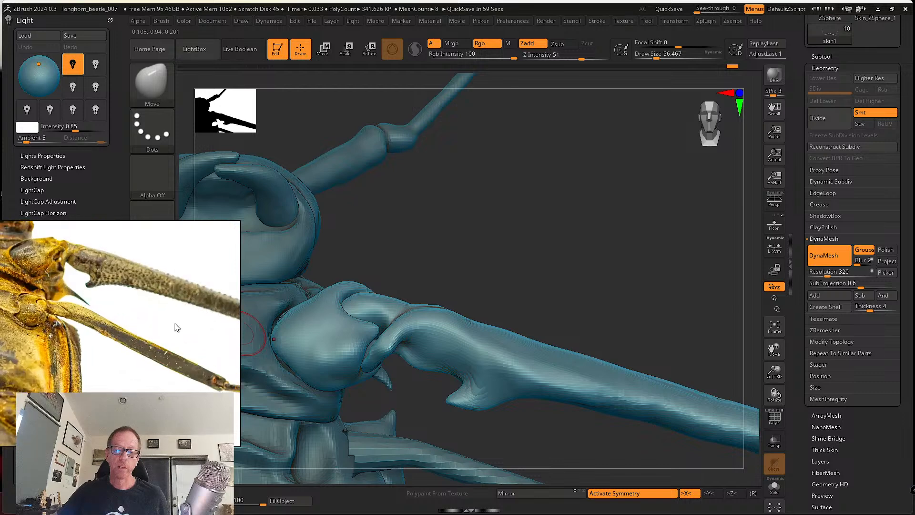
scroll(167, 320, "up", 2)
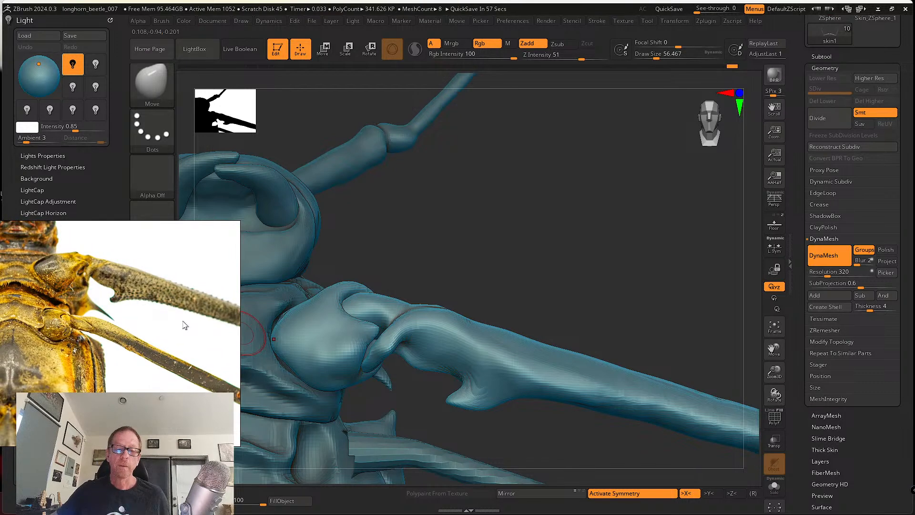
mouse_move(502, 274)
left_mouse_down()
mouse_move(511, 294)
mouse_move(508, 245)
mouse_move(512, 292)
mouse_move(476, 333)
mouse_move(462, 378)
left_mouse_up()
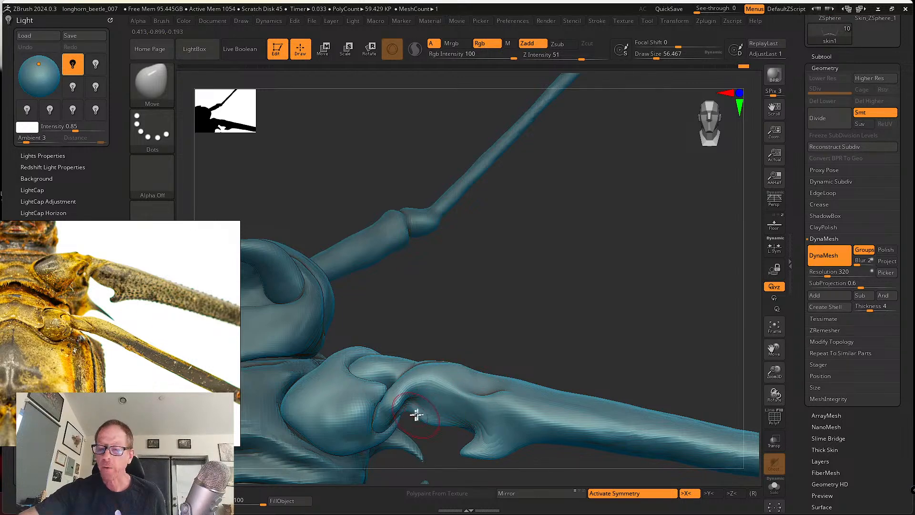
left_click_drag(416, 414, 414, 405)
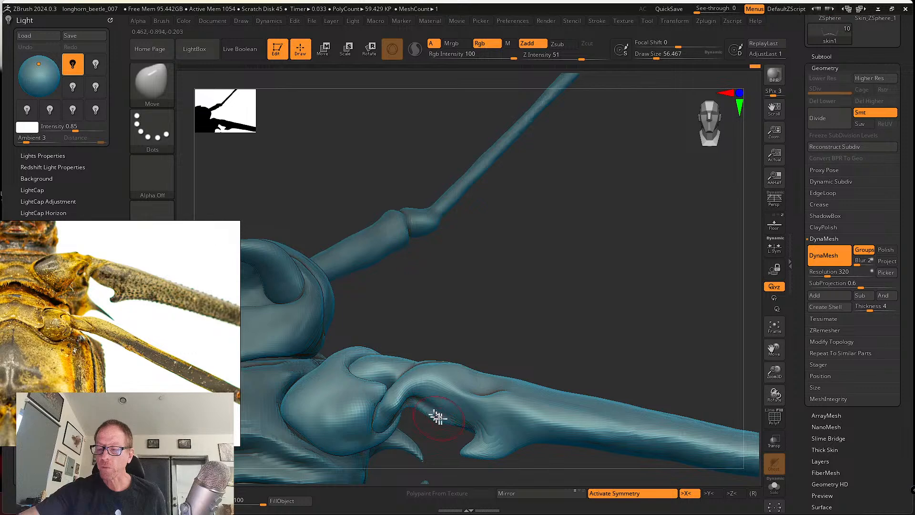
mouse_move(456, 427)
left_mouse_down()
mouse_move(458, 409)
mouse_move(475, 441)
left_mouse_up()
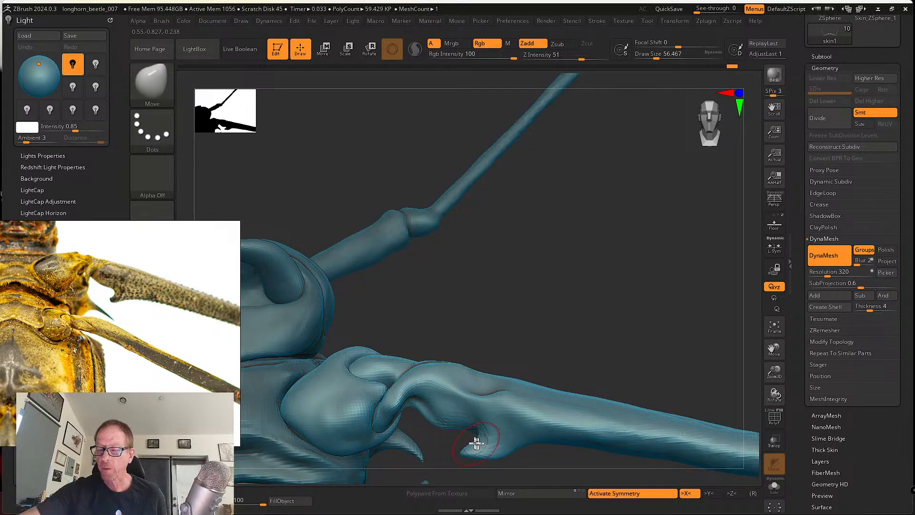
right_click_drag(498, 413, 484, 377, "alt")
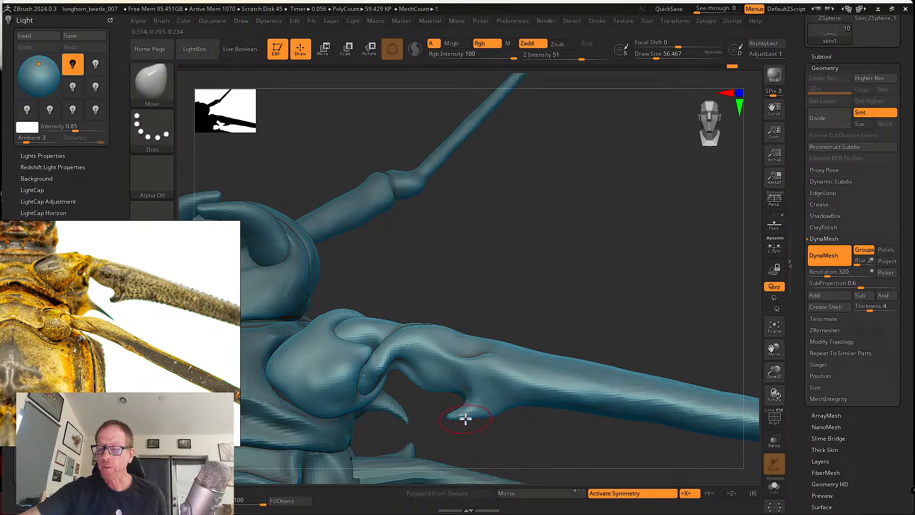
Thin the prong into a hook at a draw size of about 46.2, and adjust its base at about 64.9 with the Move brush.
key("s")
left_click_drag(465, 419, 463, 420)
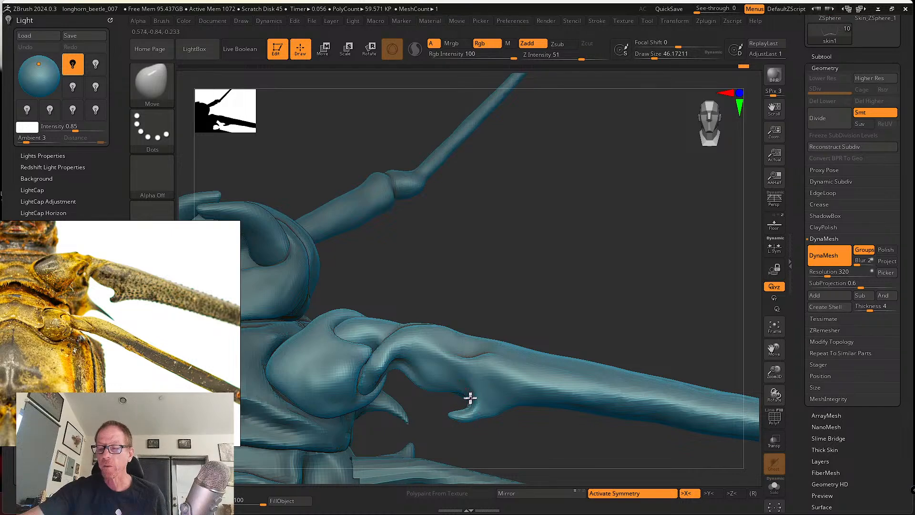
key("s")
left_click_drag(491, 414, 494, 413)
right_click_drag(523, 382, 477, 395, "alt")
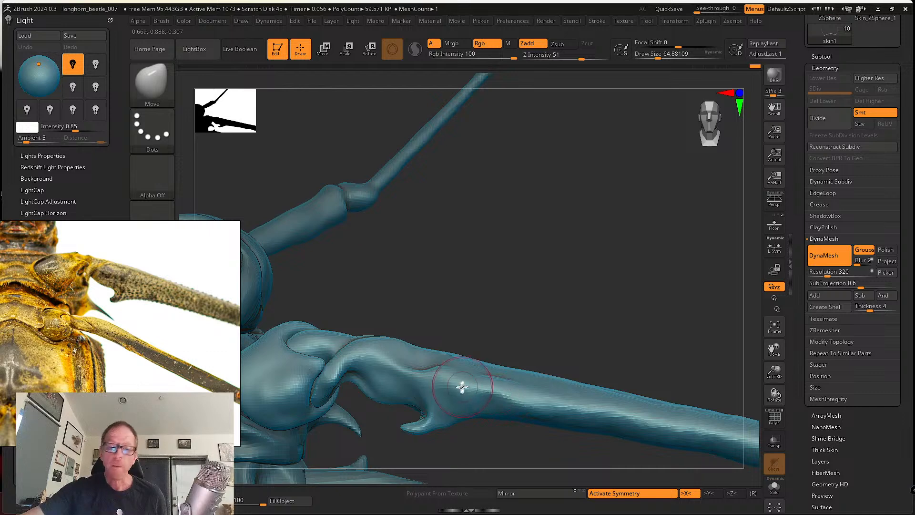
Fill the creases on the femur above the prong with tw ClayTubes at a draw size of about 51.2, and smooth the surface.
right_click_drag(486, 327, 488, 339)
left_click(152, 84)
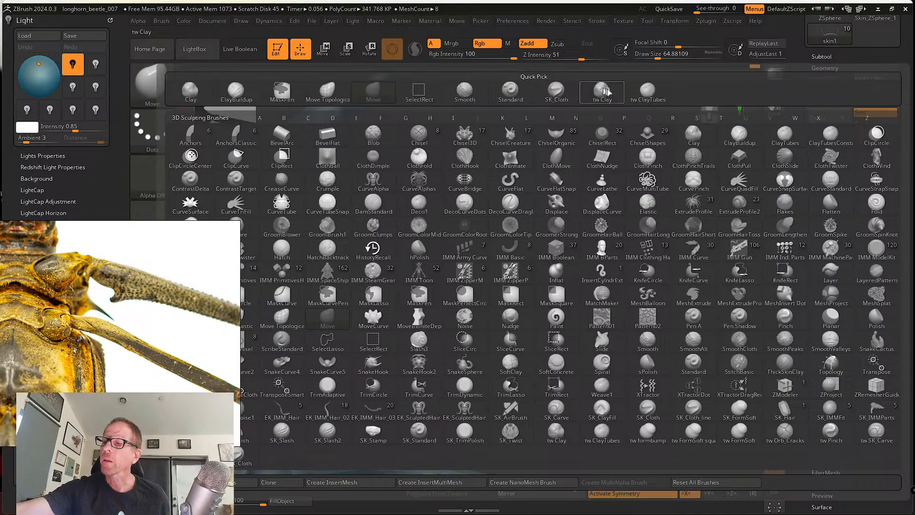
left_click(619, 91)
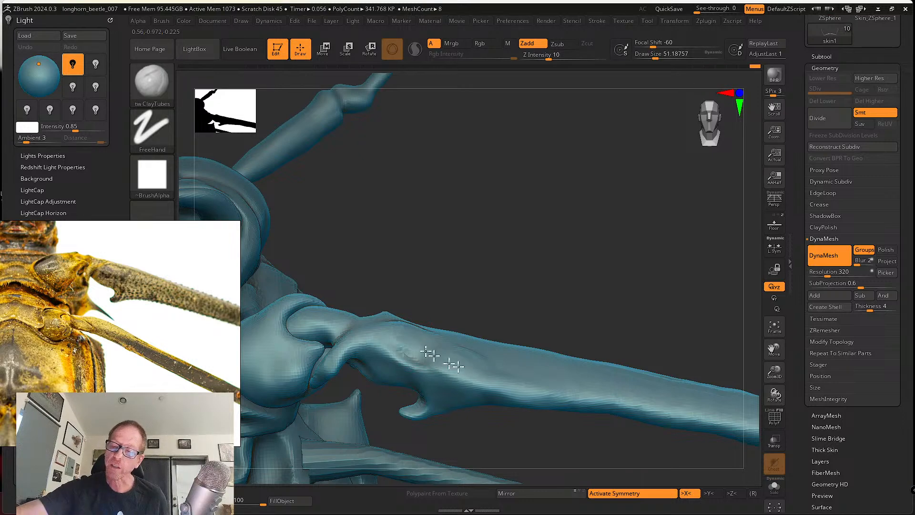
mouse_move(425, 351)
left_mouse_down()
mouse_move(393, 337)
mouse_move(449, 371)
mouse_move(433, 345)
mouse_move(519, 391)
mouse_move(527, 378)
mouse_move(557, 382)
mouse_move(410, 348)
mouse_move(476, 381)
mouse_move(566, 402)
mouse_move(505, 352)
mouse_move(495, 325)
left_mouse_up()
mouse_move(432, 343)
left_mouse_down("shift")
mouse_move(472, 365)
mouse_move(513, 353)
mouse_move(553, 379)
mouse_move(565, 360)
left_mouse_up("shift")
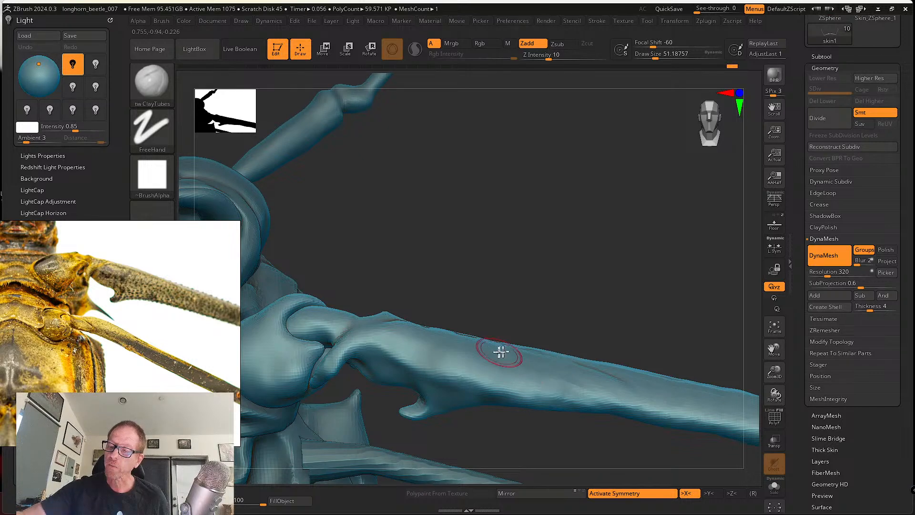
mouse_move(500, 351)
left_mouse_down()
mouse_move(482, 370)
mouse_move(445, 347)
left_mouse_up()
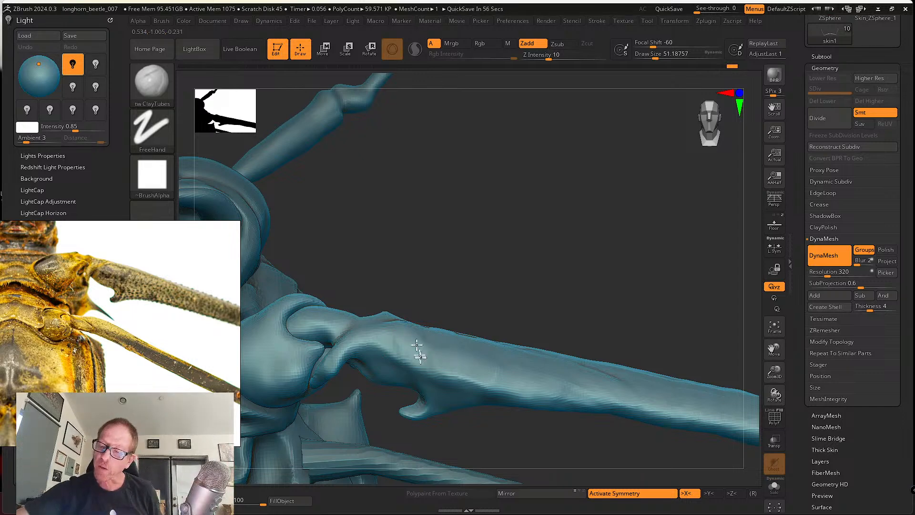
Build up the femur's broad face from the neck past the prong with tw ClayTubes strokes.
left_click_drag(473, 355, 493, 381)
left_click_drag(443, 356, 502, 387)
mouse_move(439, 353)
left_mouse_down()
mouse_move(484, 381)
mouse_move(454, 357)
mouse_move(562, 388)
mouse_move(453, 350)
left_mouse_up()
mouse_move(438, 351)
right_mouse_down()
mouse_move(404, 351)
mouse_move(417, 350)
right_mouse_up()
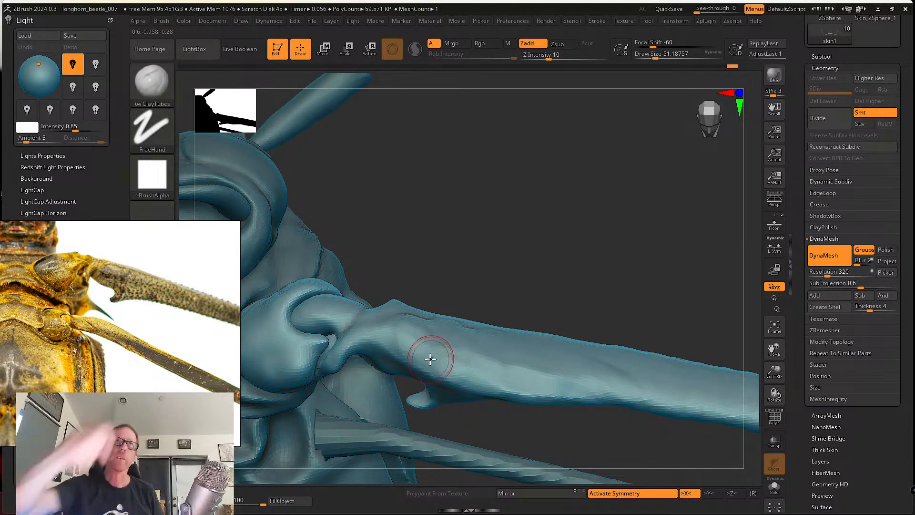
mouse_move(415, 329)
left_mouse_down()
mouse_move(433, 348)
mouse_move(580, 376)
left_mouse_up()
Build up and smooth the transition from the upper femur into the prong's base and shaft with tw ClayTubes.
mouse_move(579, 434)
right_mouse_down()
mouse_move(567, 406)
mouse_move(567, 417)
right_mouse_up()
right_click_drag(453, 317, 402, 307)
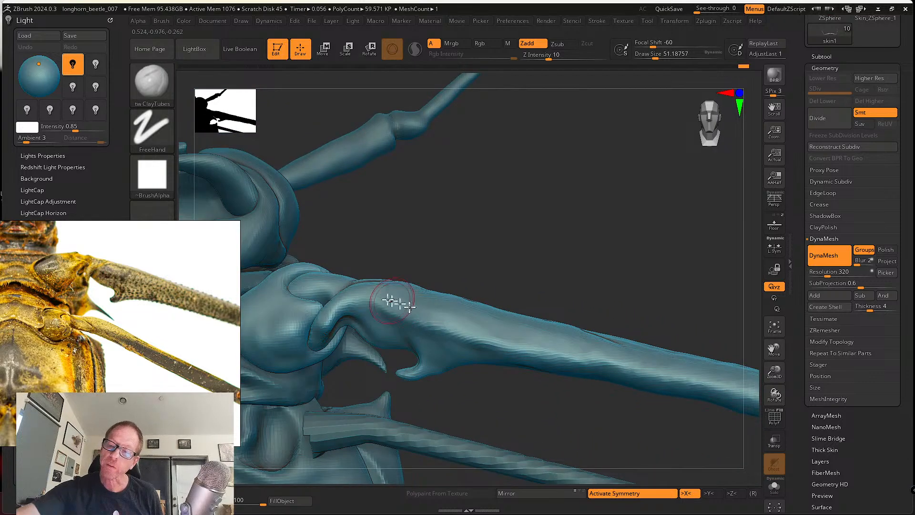
right_click_drag(439, 352, 422, 323)
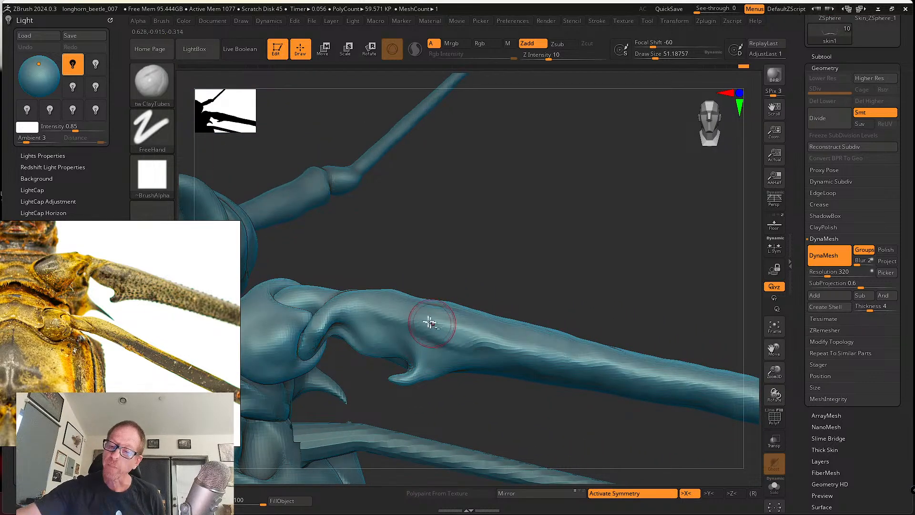
mouse_move(427, 329)
left_mouse_down()
mouse_move(478, 332)
mouse_move(542, 357)
left_mouse_up()
key("shift")
mouse_move(409, 314)
left_mouse_down()
mouse_move(395, 313)
mouse_move(451, 344)
mouse_move(441, 355)
mouse_move(447, 331)
mouse_move(448, 342)
left_mouse_up()
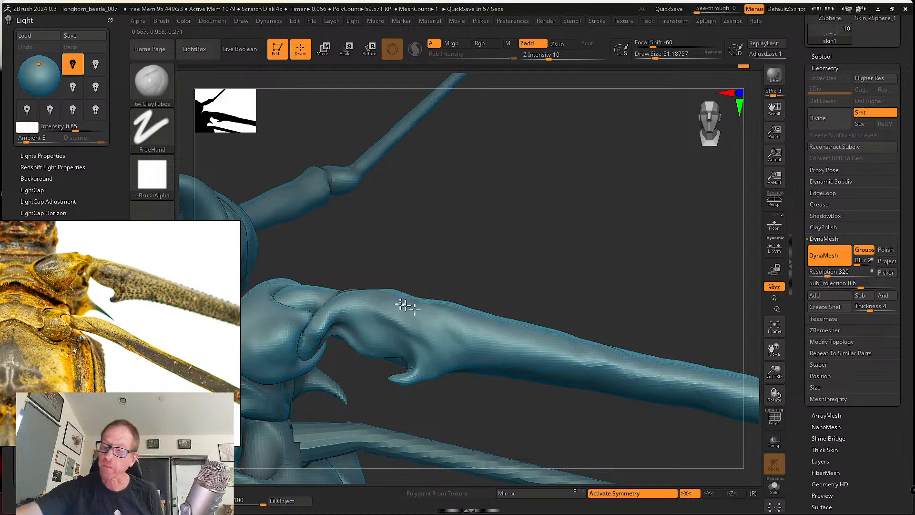
Fill out the femur shaft beyond the prong with long tw ClayTubes strokes at a draw size of about 51.2.
left_click_drag(496, 276, 501, 304)
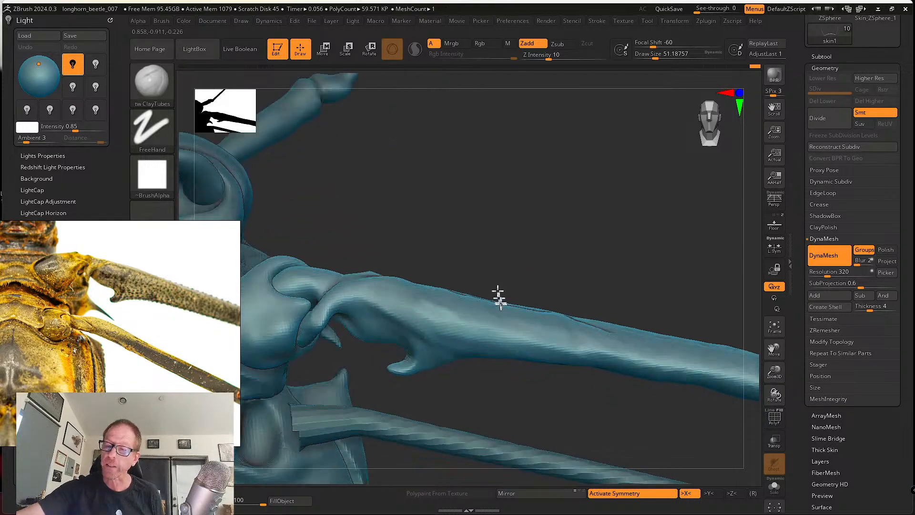
right_click_drag(498, 298, 421, 300)
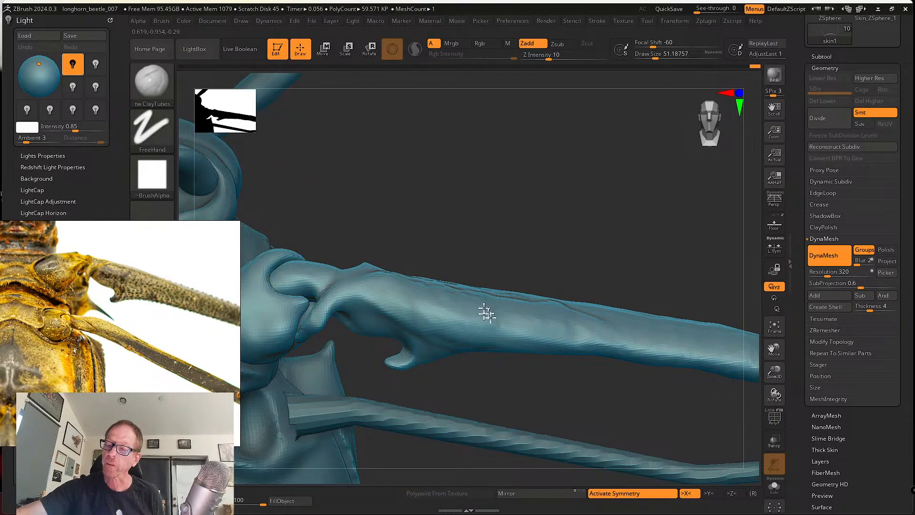
right_click_drag(612, 368, 323, 306)
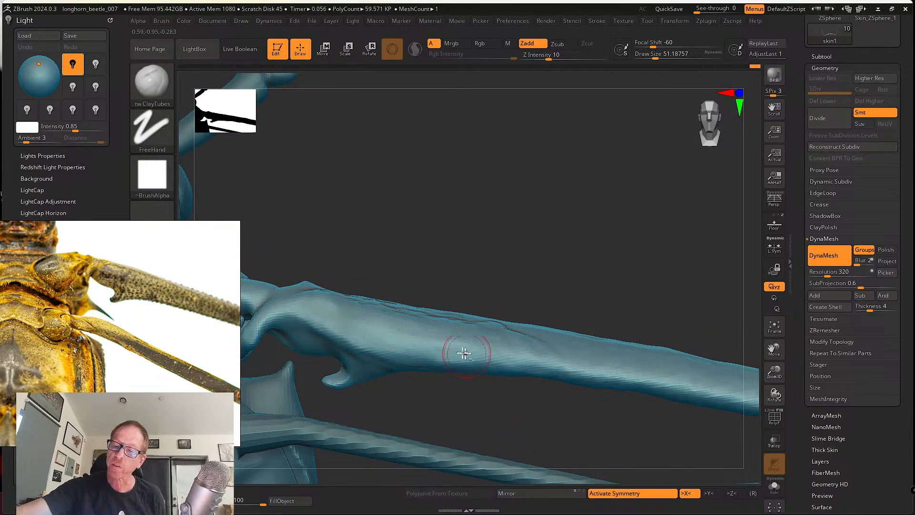
left_click_drag(394, 351, 525, 359)
left_click_drag(417, 329, 523, 353)
right_click_drag(479, 334, 454, 352)
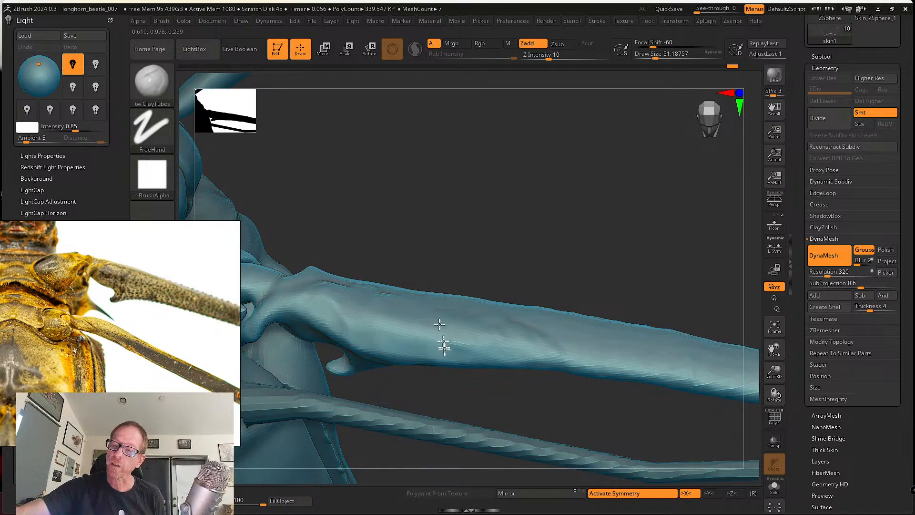
right_click_drag(536, 388, 555, 373)
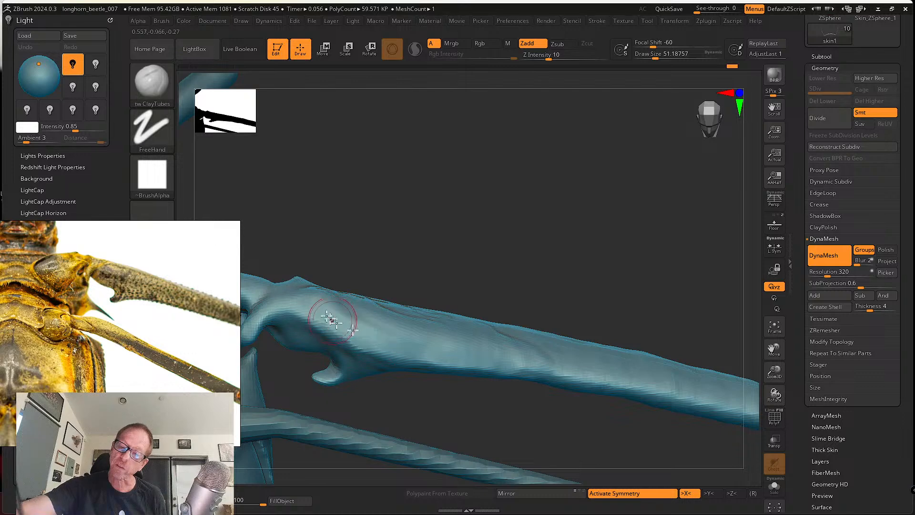
Smooth the femur shaft's surface along its outer face beyond the neck.
mouse_move(367, 321)
right_mouse_down()
mouse_move(535, 272)
mouse_move(368, 280)
right_mouse_up()
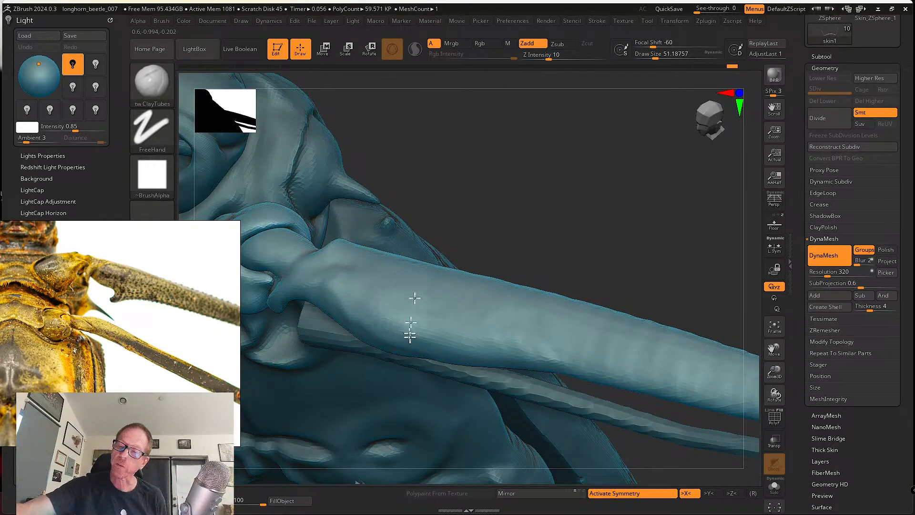
mouse_move(562, 312)
right_mouse_down()
mouse_move(613, 272)
mouse_move(566, 310)
mouse_move(568, 337)
mouse_move(517, 354)
right_mouse_up()
key("shift")
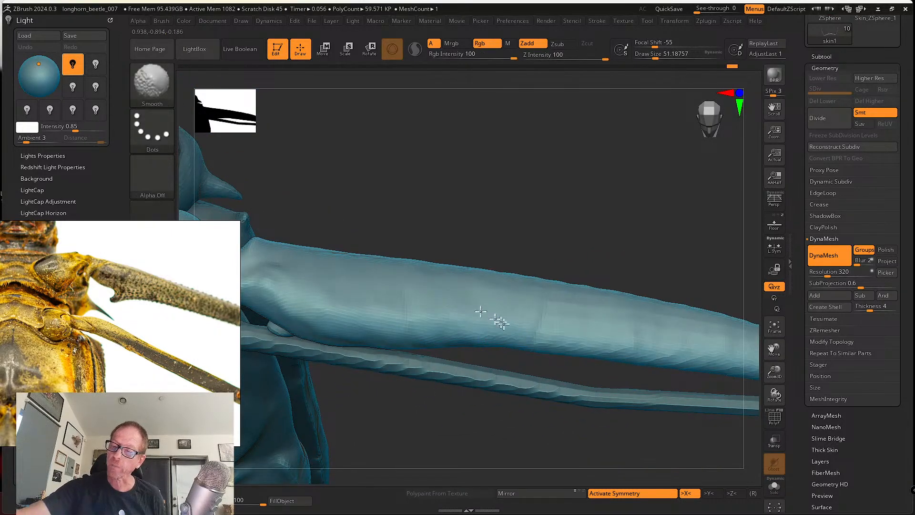
mouse_move(512, 310)
right_mouse_down()
mouse_move(572, 290)
mouse_move(542, 257)
mouse_move(347, 293)
mouse_move(405, 330)
mouse_move(361, 312)
mouse_move(327, 330)
right_mouse_up()
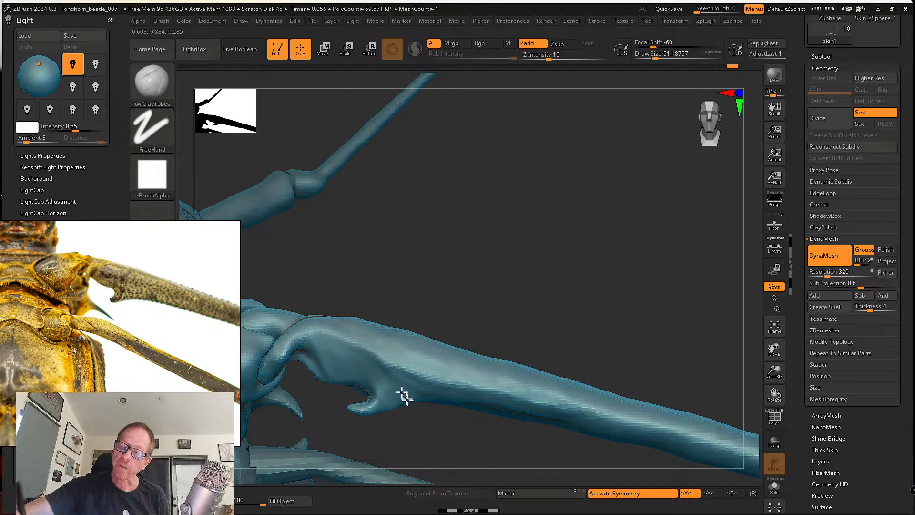
Build up the femur from above the prong and from the prong's base along the shaft with tw ClayTubes strokes.
left_click_drag(403, 381, 495, 401)
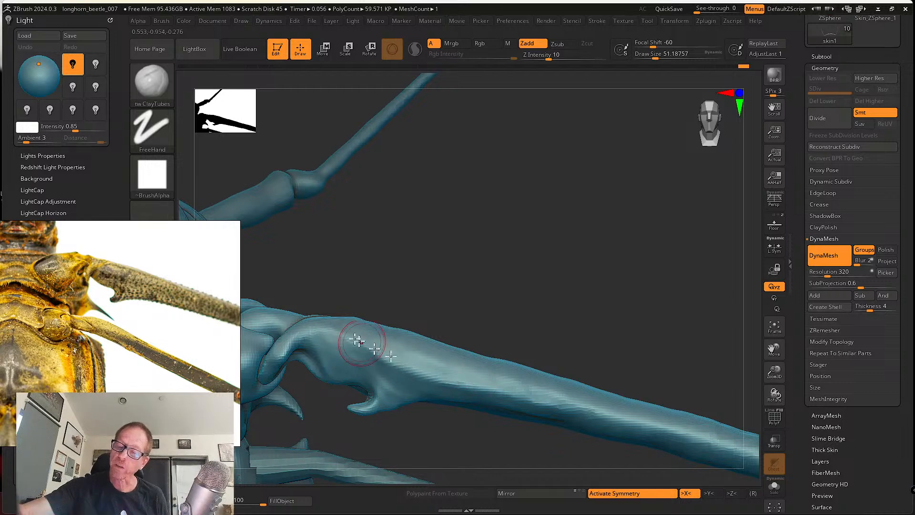
left_click_drag(358, 344, 482, 388)
left_click_drag(507, 320, 527, 311, "alt")
mouse_move(422, 413)
left_mouse_down()
mouse_move(398, 388)
mouse_move(379, 396)
left_mouse_up()
left_click_drag(362, 181, 455, 221)
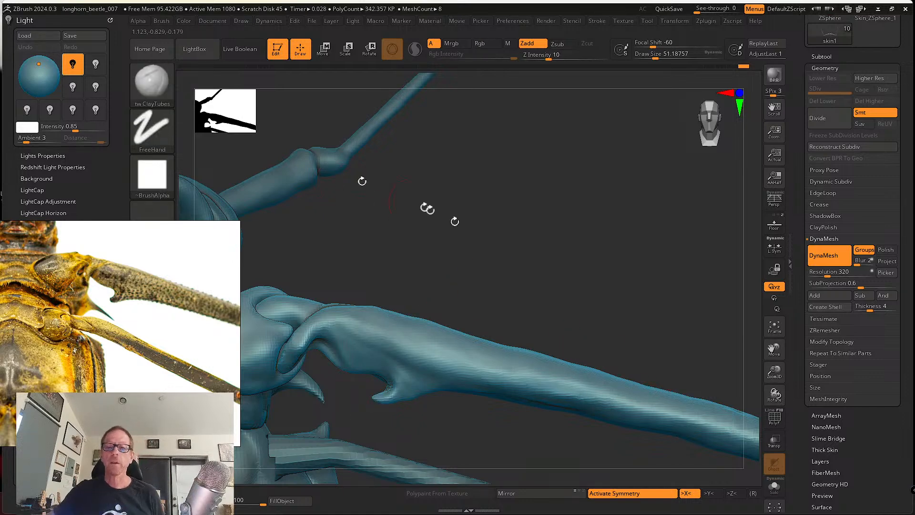
Reshape the hooked prong and its tip with the Move brush at a draw size of about 51.2.
left_click(152, 82)
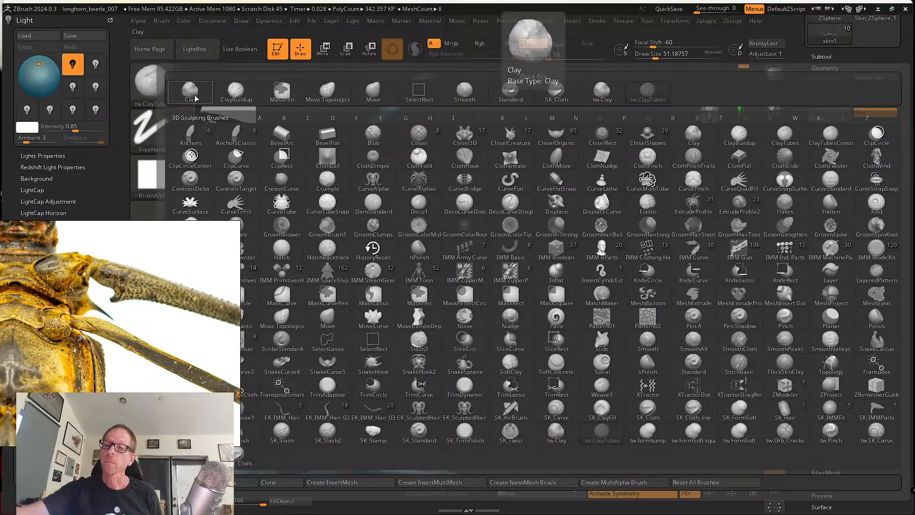
left_click(534, 89)
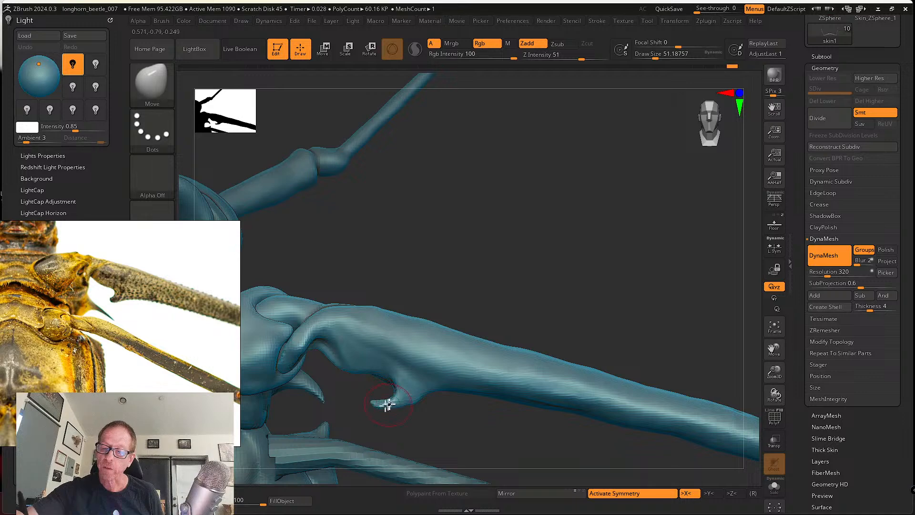
left_click_drag(444, 411, 457, 409, "alt")
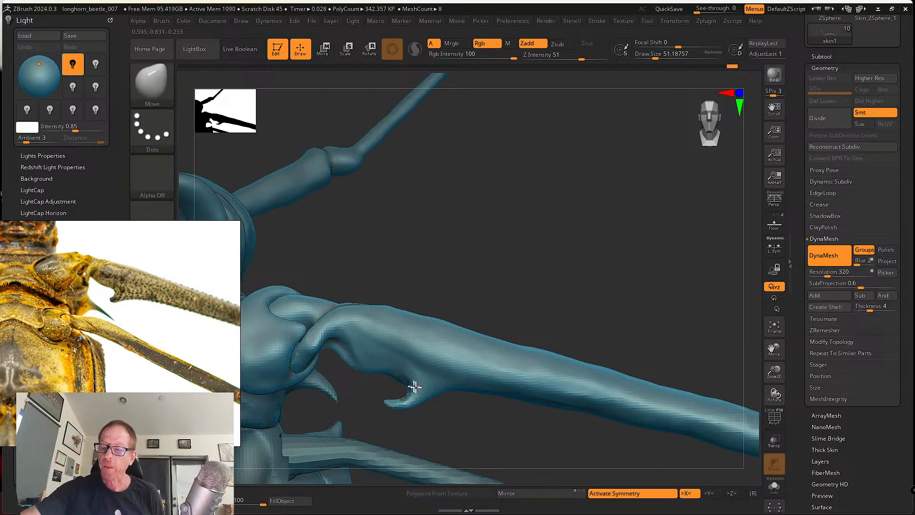
mouse_move(460, 409)
left_mouse_down()
mouse_move(433, 374)
mouse_move(443, 371)
left_mouse_up()
Stroke from the prong's base along the femur shaft with the SK_Cloth brush at Z Intensity 20, and smooth the surface.
left_click(154, 81)
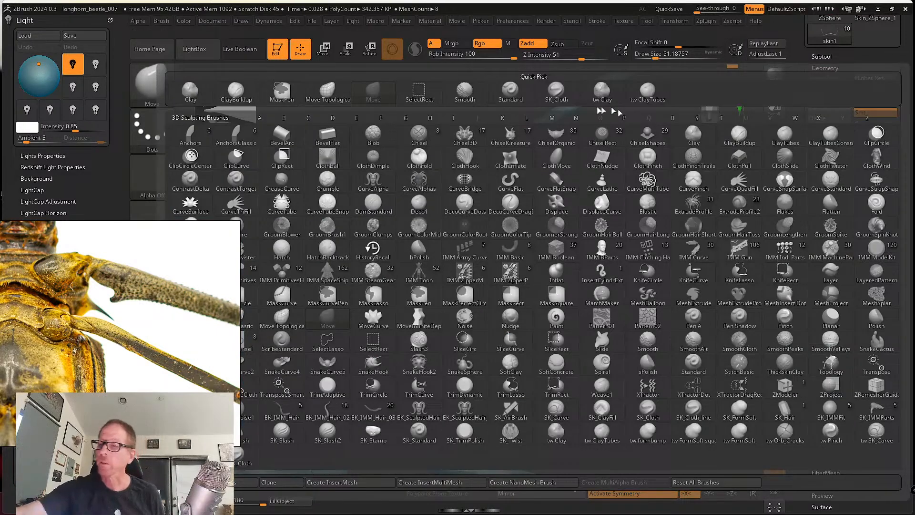
left_click(557, 93)
mouse_move(519, 307)
left_mouse_down()
mouse_move(460, 330)
mouse_move(443, 355)
left_mouse_up()
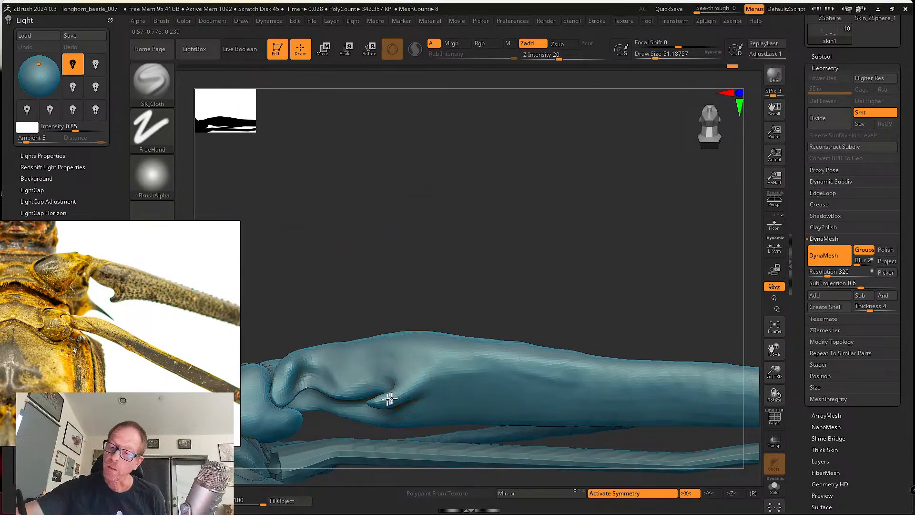
mouse_move(389, 399)
left_mouse_down()
mouse_move(510, 374)
mouse_move(408, 384)
mouse_move(531, 373)
mouse_move(418, 396)
mouse_move(587, 372)
mouse_move(530, 372)
left_mouse_up()
left_click_drag(602, 297, 578, 352)
mouse_move(435, 353)
left_mouse_down("shift")
mouse_move(563, 366)
mouse_move(457, 368)
left_mouse_up("shift")
right_click_drag(433, 366, 398, 336)
Reshape the prong and the femur's lower edge beyond it with the Move brush at a draw size of about 67.8.
left_click(152, 84)
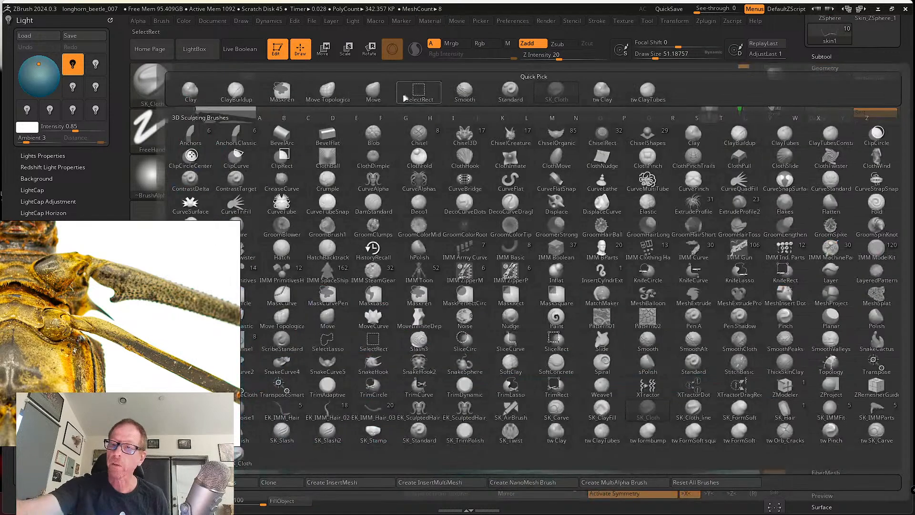
left_click(373, 91)
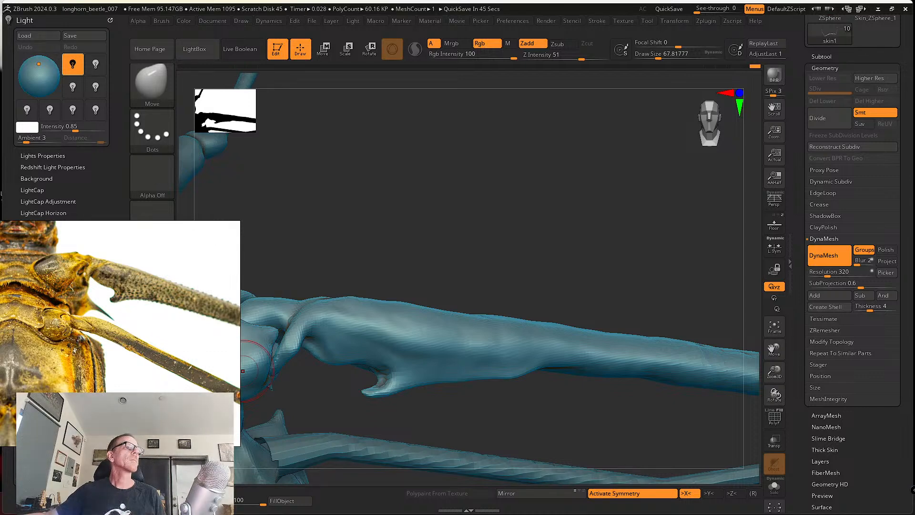
Bring up the browser page for the book Animal Weapons: The Evolution of Battle, reposition its window, and minimize it.
left_click_drag(267, 2, 640, 38)
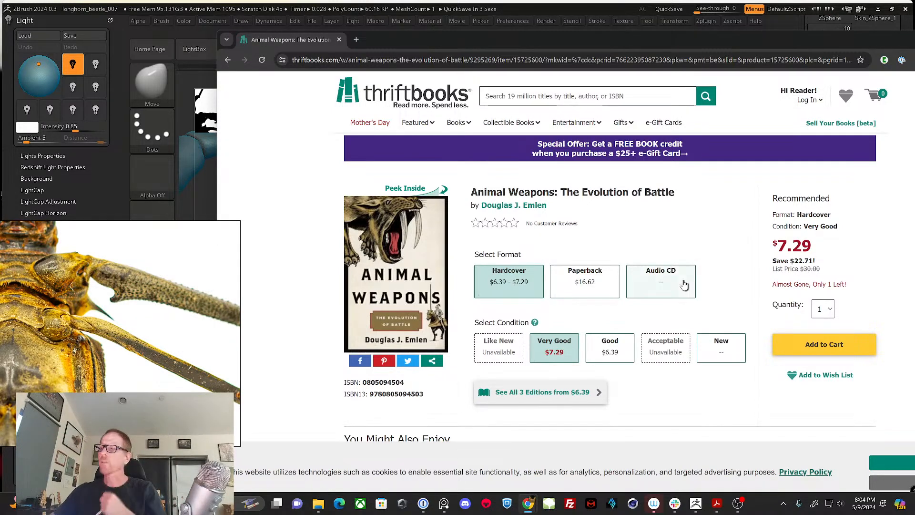
left_click_drag(800, 46, 840, 71)
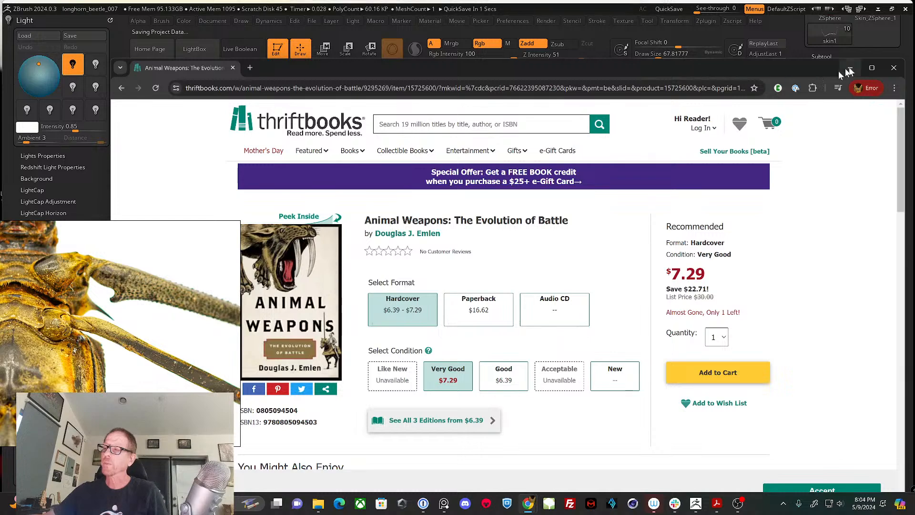
left_click(848, 69)
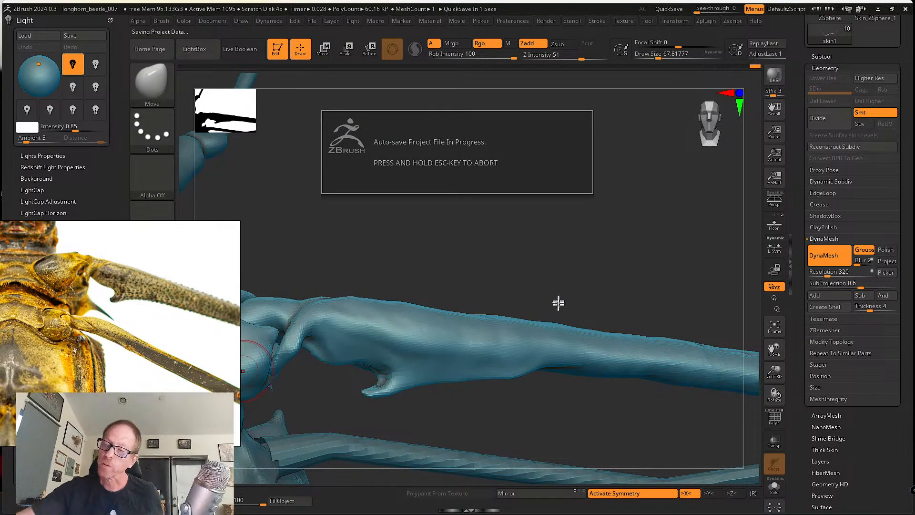
Smooth the surface of the beetle's front leg along its thick upper segment.
left_click_drag(557, 303, 422, 374)
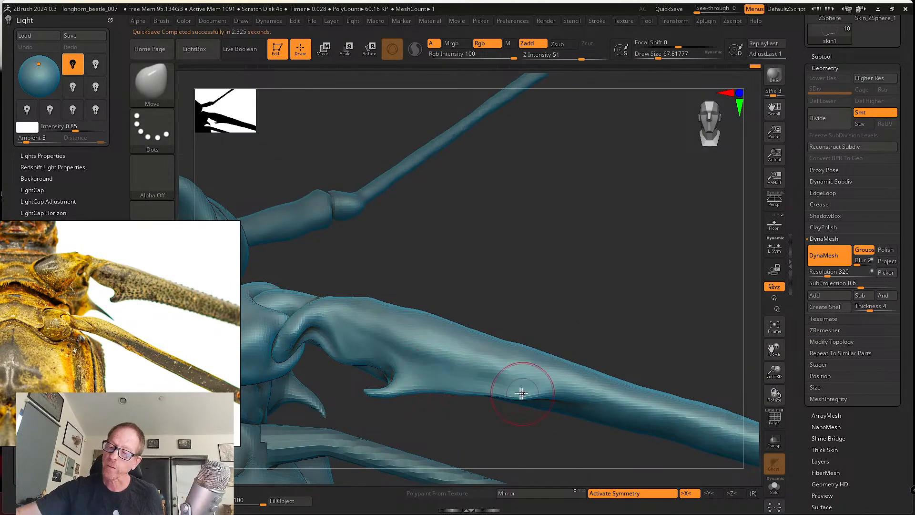
left_click_drag(521, 393, 577, 396, "shift")
left_click_drag(491, 378, 429, 340, "shift")
mouse_move(506, 290)
left_mouse_down()
mouse_move(510, 308)
mouse_move(475, 327)
left_mouse_up()
mouse_move(477, 378)
left_mouse_down("shift")
mouse_move(449, 383)
mouse_move(506, 393)
left_mouse_up("shift")
left_click_drag(586, 329, 521, 290)
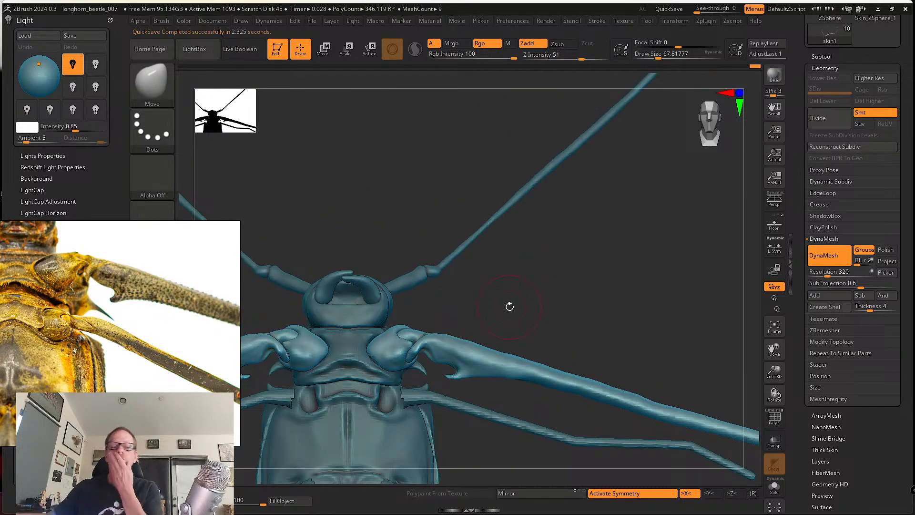
left_click_drag(508, 367, 614, 394, "shift")
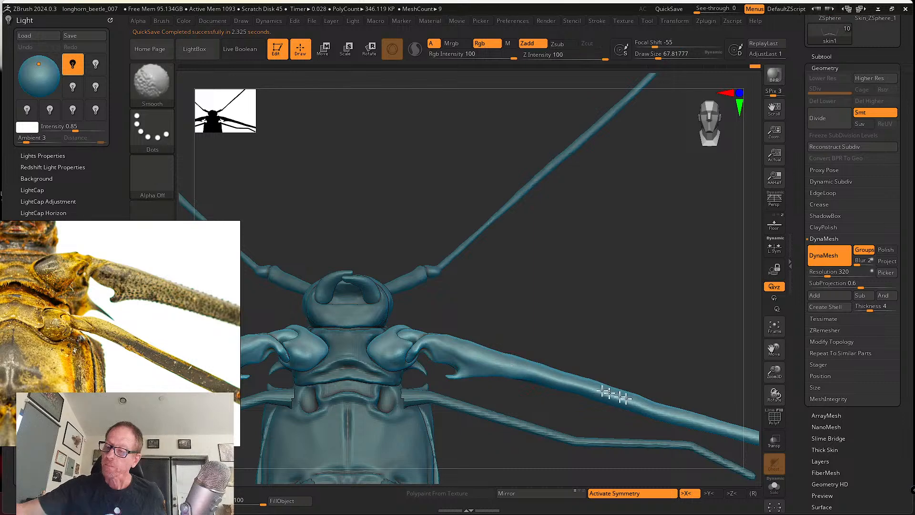
Select the SK_Cloth brush and reframe the reference photo to show the whole front leg.
left_click_drag(621, 341, 537, 318, "alt")
left_click_drag(410, 310, 461, 253)
key("b")
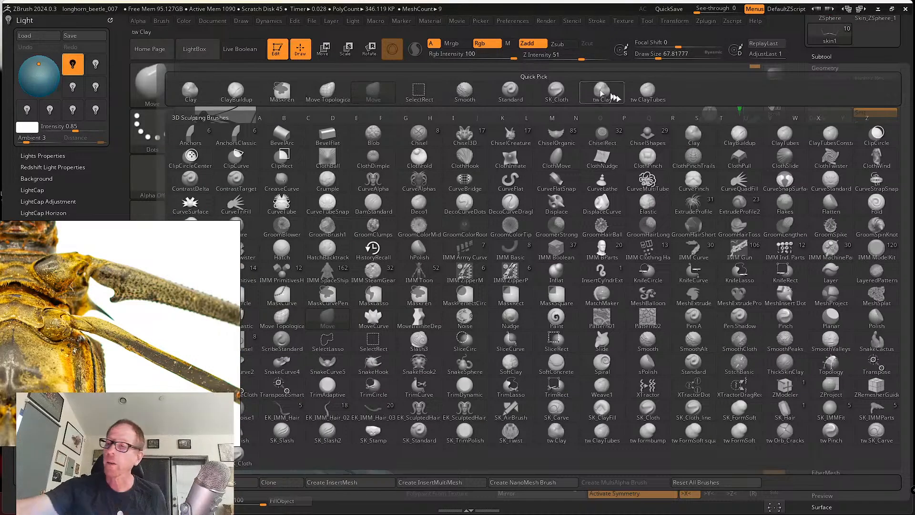
left_click(556, 93)
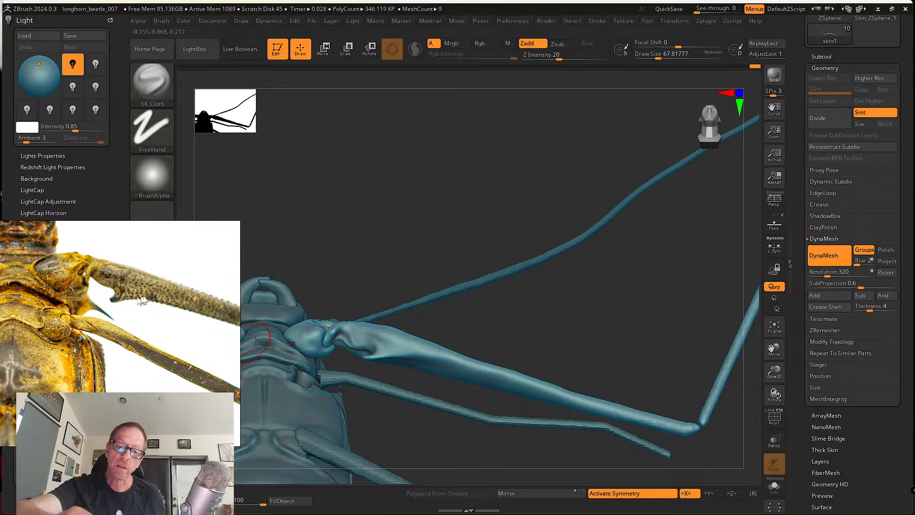
scroll(194, 327, "down", 3)
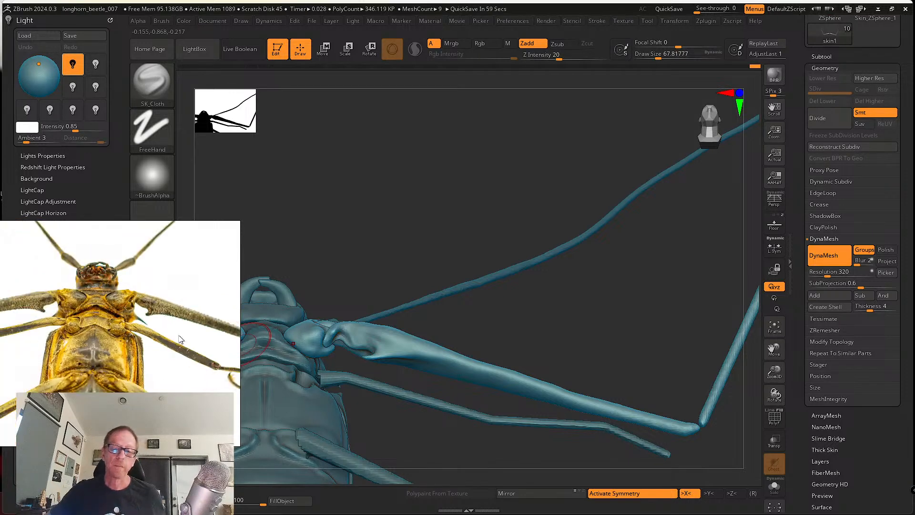
middle_click_drag(178, 336, 63, 310)
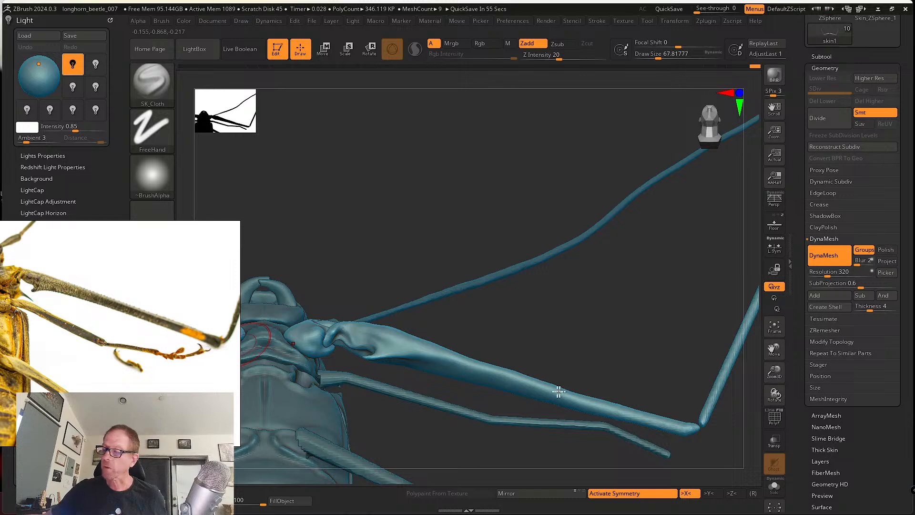
left_click_drag(598, 359, 568, 341)
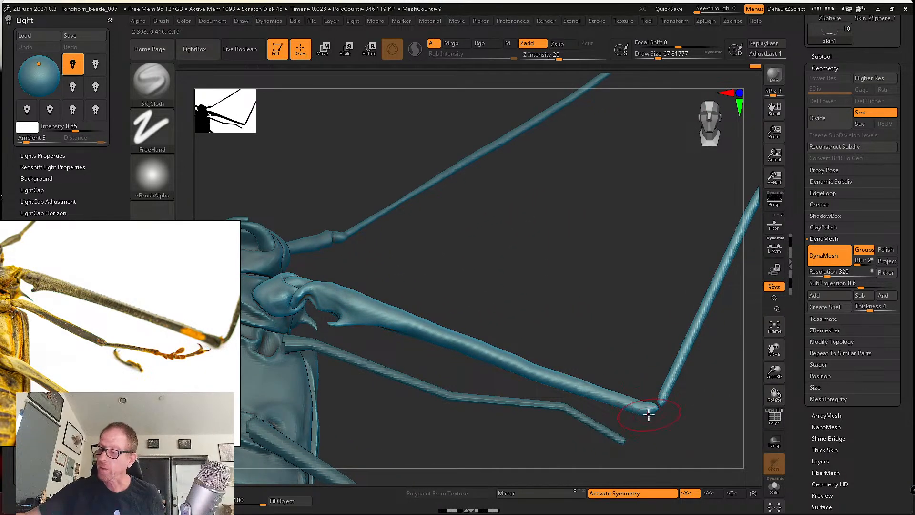
Flare the knee end of the front leg's upper segment using the Move brush at draw size about 33, and smooth it.
left_click(156, 84)
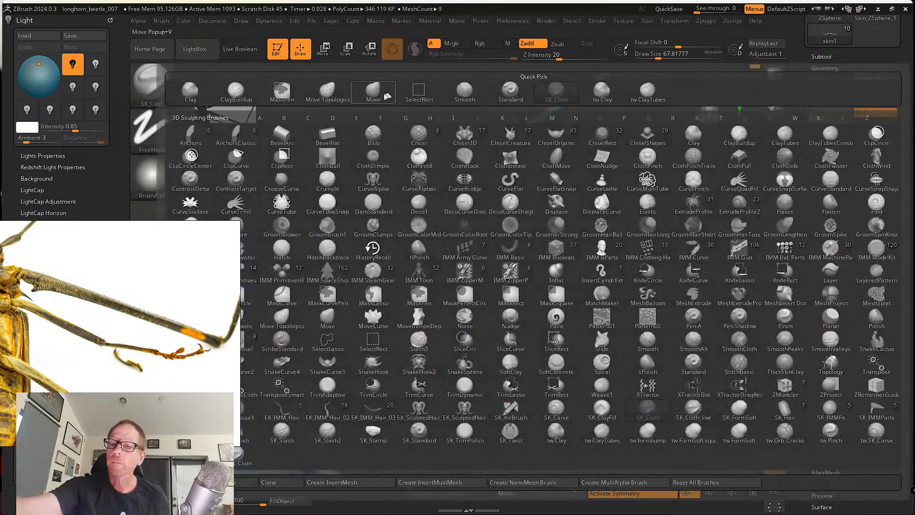
left_click(371, 93)
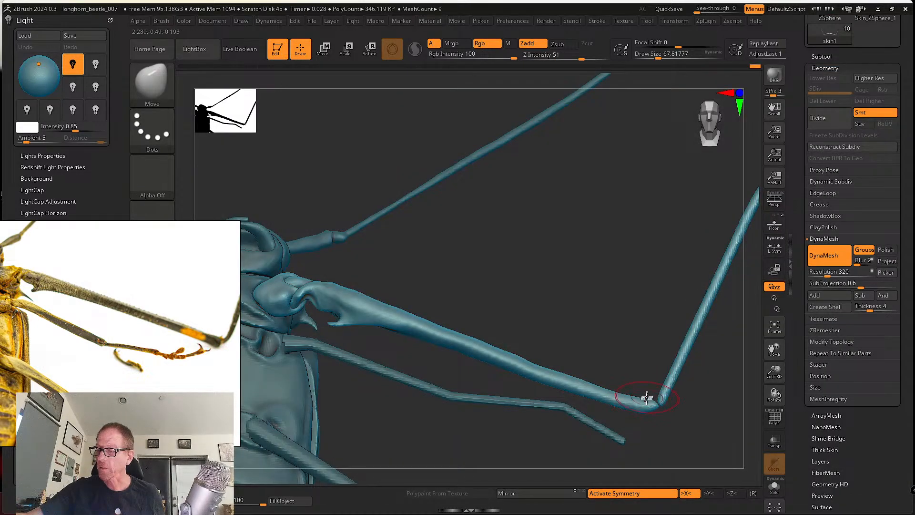
left_click_drag(649, 414, 652, 410)
key("s")
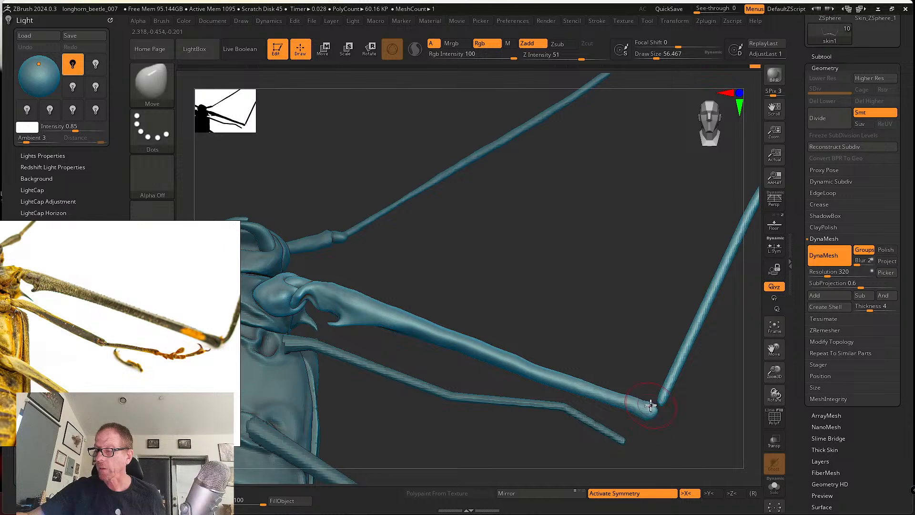
key("s")
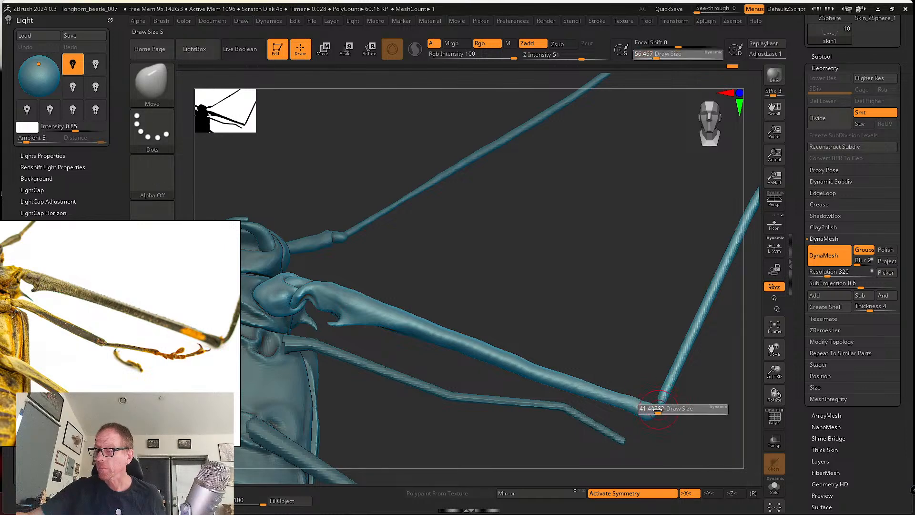
mouse_move(656, 406)
left_mouse_down()
mouse_move(667, 408)
mouse_move(666, 445)
mouse_move(660, 438)
left_mouse_up()
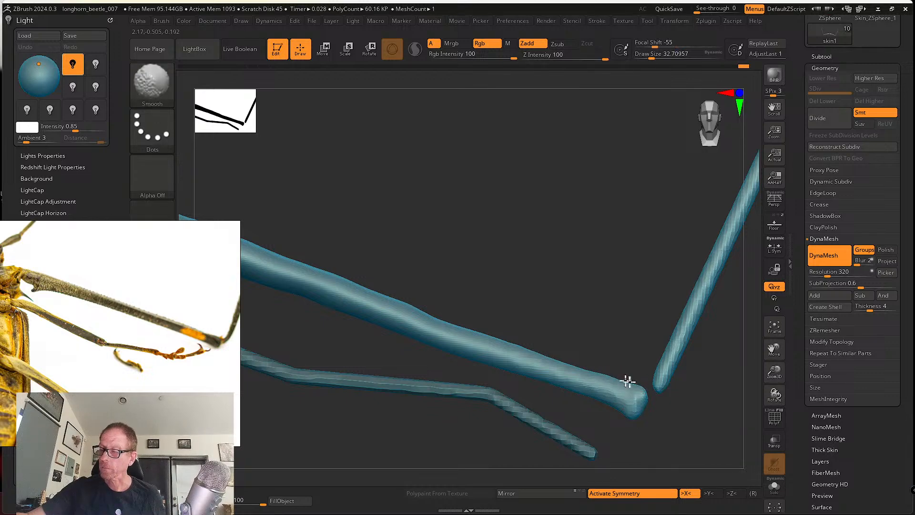
left_click_drag(627, 382, 641, 392, "shift")
Carve a hollow into the knee end of the upper front-leg segment with the SK_Cloth brush, and smooth along the segment.
mouse_move(691, 423)
left_mouse_down()
mouse_move(663, 415)
mouse_move(649, 357)
left_mouse_up()
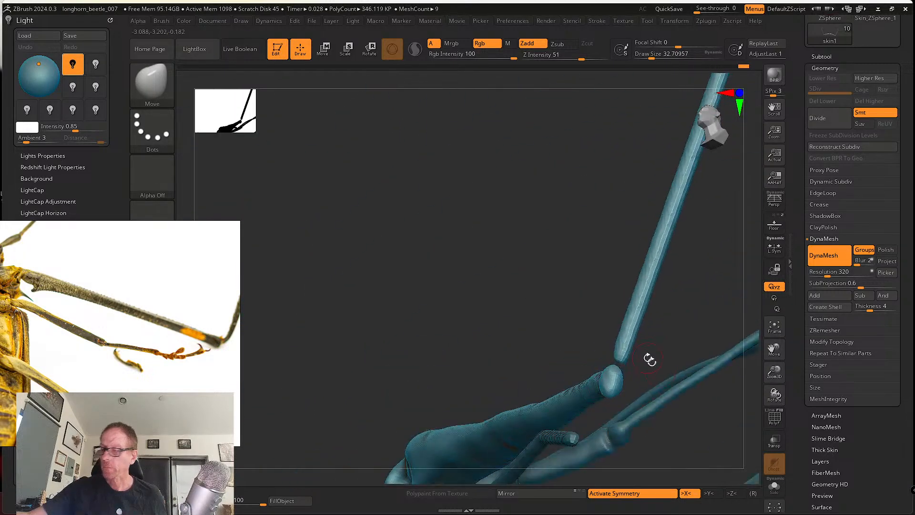
left_click(152, 83)
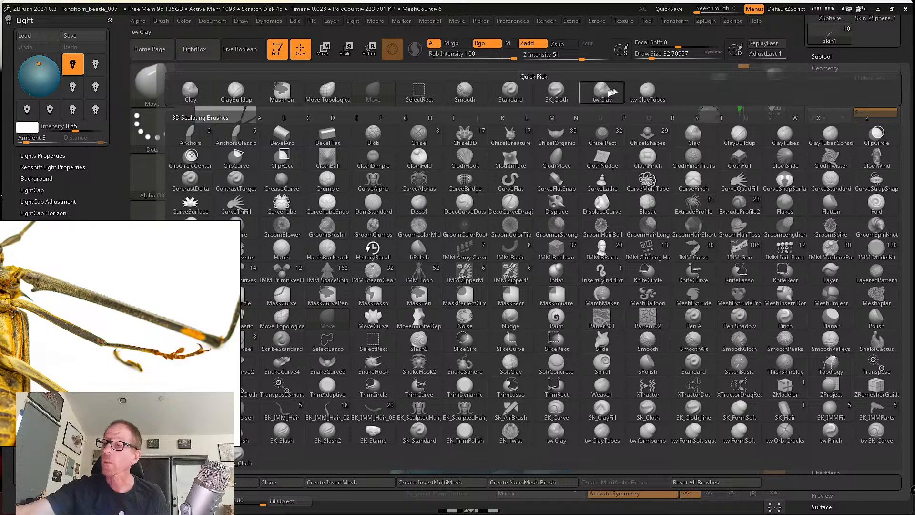
left_click(556, 91)
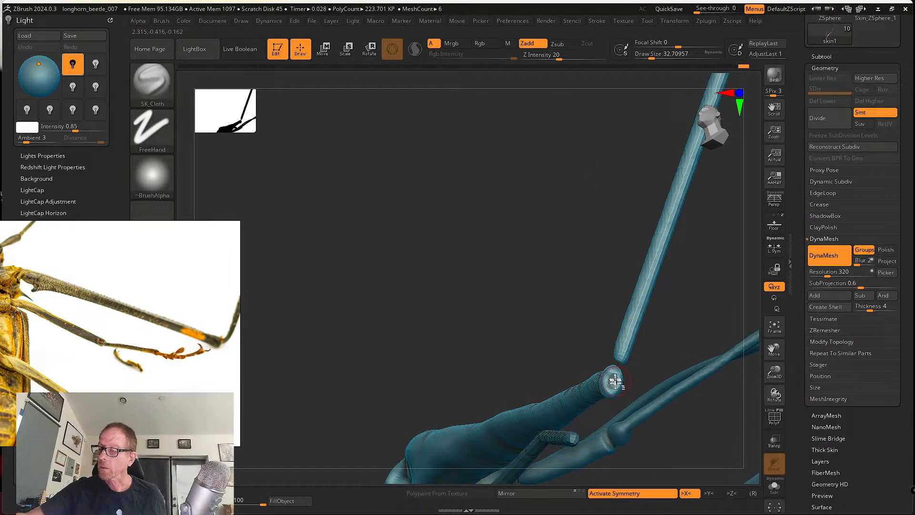
mouse_move(614, 381)
left_mouse_down("alt")
mouse_move(609, 403)
mouse_move(644, 419)
mouse_move(510, 316)
mouse_move(552, 322)
mouse_move(419, 302)
mouse_move(396, 312)
left_mouse_up("alt")
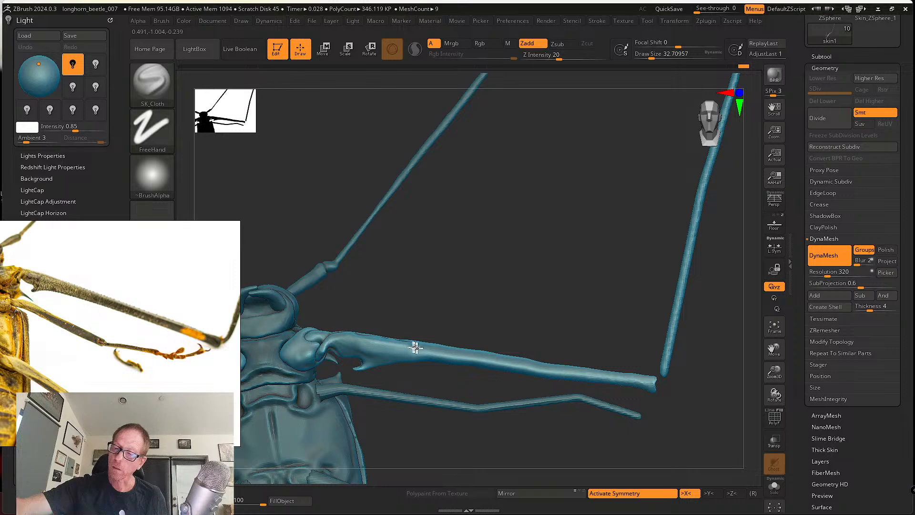
left_click_drag(448, 352, 628, 379, "shift")
Sculpt lengthwise ridges along the upper front-leg segment with the SK_Cloth brush at draw size about 20.
key("s")
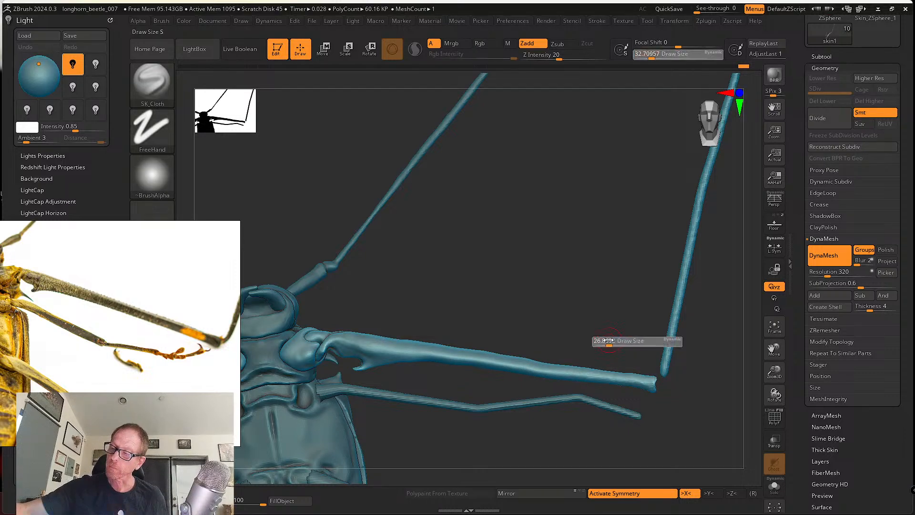
left_click_drag(436, 169, 526, 76)
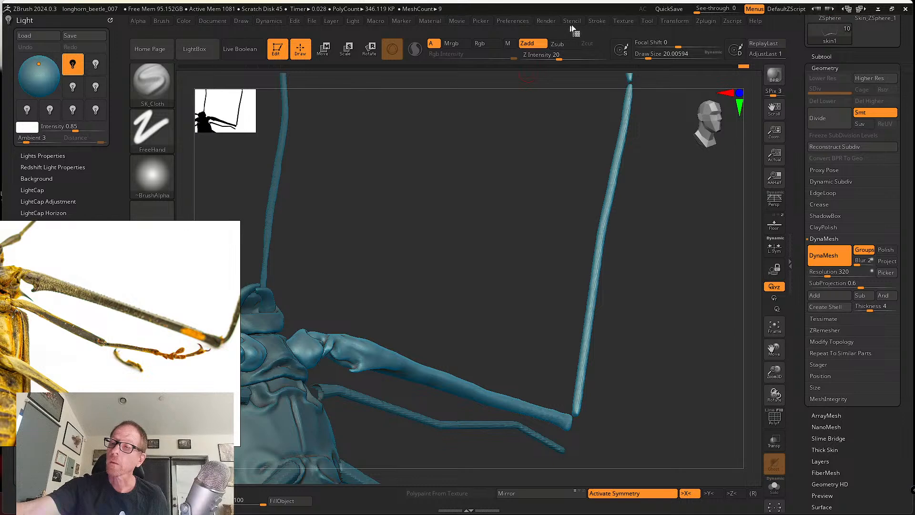
mouse_move(597, 22)
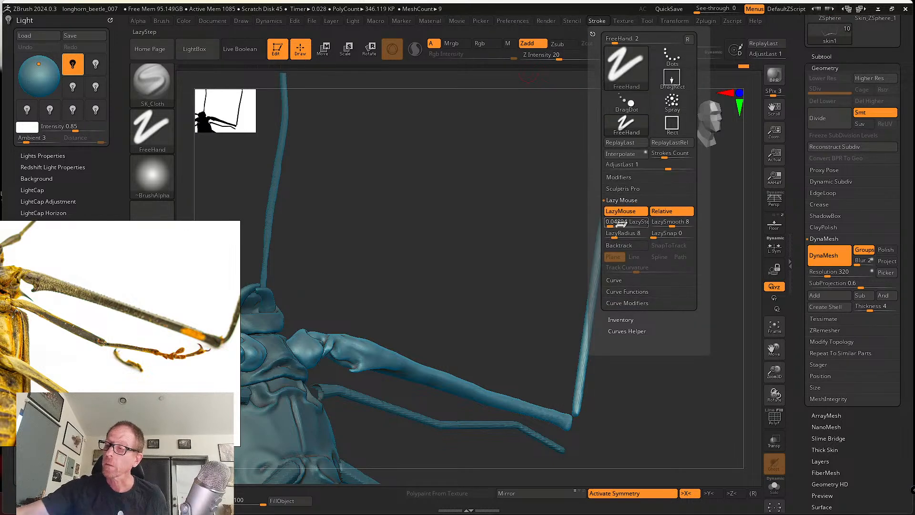
mouse_move(562, 267)
left_mouse_down()
mouse_move(486, 298)
mouse_move(494, 313)
left_mouse_up()
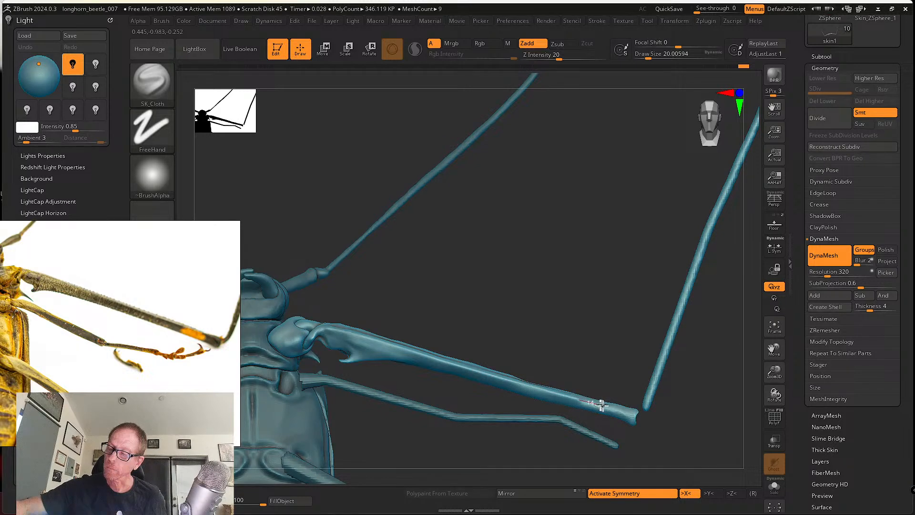
left_click_drag(657, 426, 461, 327)
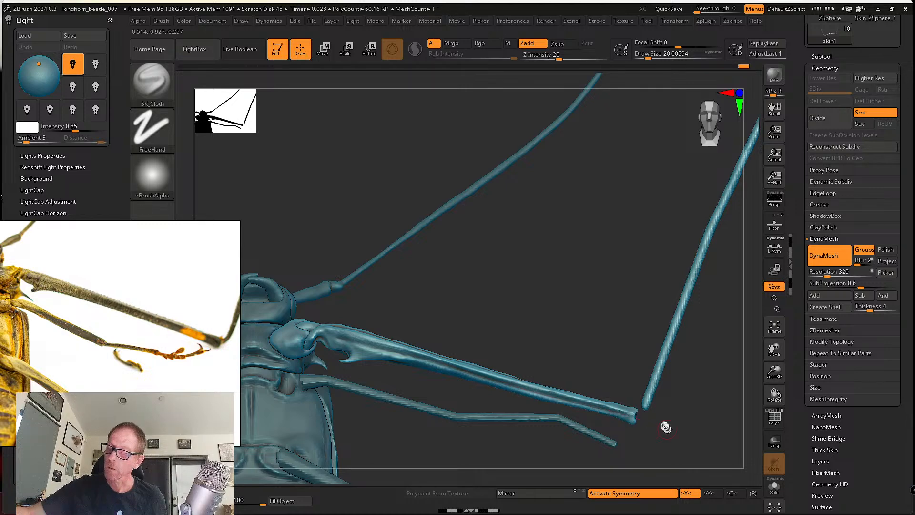
left_click_drag(570, 353, 376, 376)
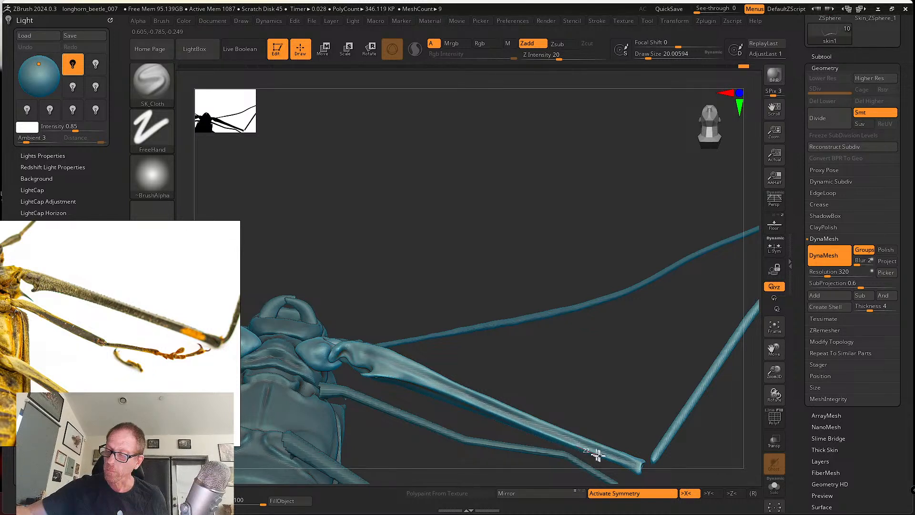
mouse_move(652, 477)
left_mouse_down()
mouse_move(606, 362)
mouse_move(553, 361)
left_mouse_up()
Increase the draw size to about 65 and smooth the ridges on the upper front-leg segment.
key("s")
left_click_drag(562, 363, 541, 357)
left_click_drag(465, 356, 420, 317)
left_click_drag(380, 332, 361, 369, "shift")
left_click_drag(374, 347, 412, 272, "alt")
mouse_move(380, 312)
left_mouse_down("shift")
mouse_move(352, 379)
mouse_move(352, 358)
mouse_move(344, 371)
mouse_move(438, 362)
mouse_move(519, 288)
mouse_move(509, 255)
mouse_move(586, 290)
mouse_move(578, 239)
mouse_move(563, 260)
mouse_move(577, 318)
left_mouse_up("shift")
Hide the front leg's lower segments and open the ClayPolish settings.
left_click_drag(638, 389, 661, 399, "alt")
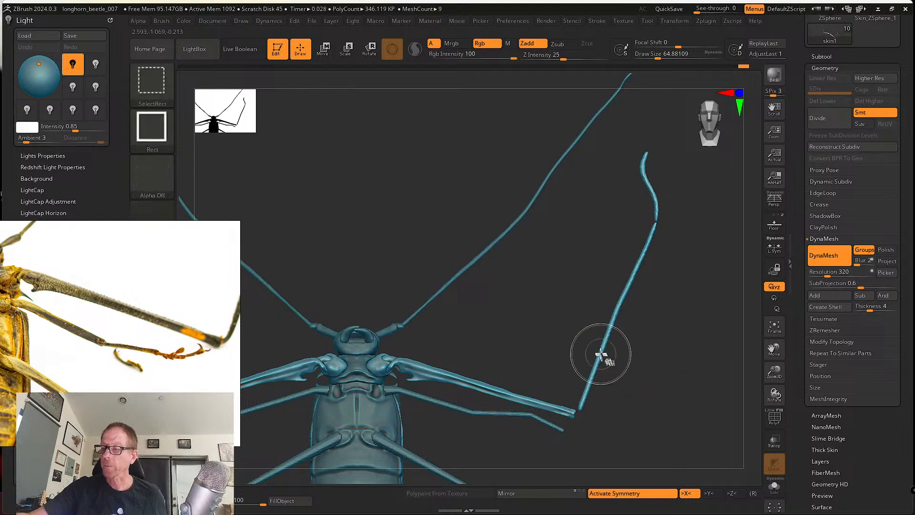
left_click(602, 356, "ctrl+shift")
left_click(603, 354, "ctrl+shift")
left_click(656, 204, "ctrl+shift")
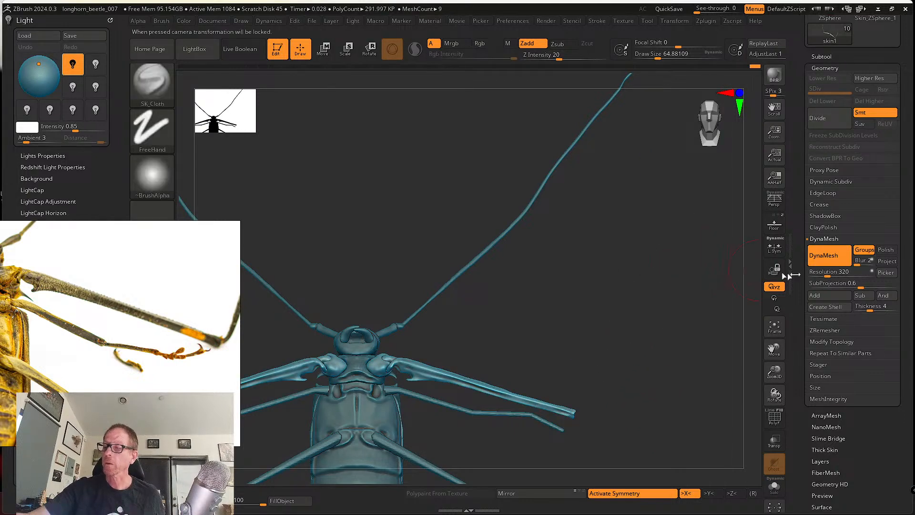
left_click(824, 228)
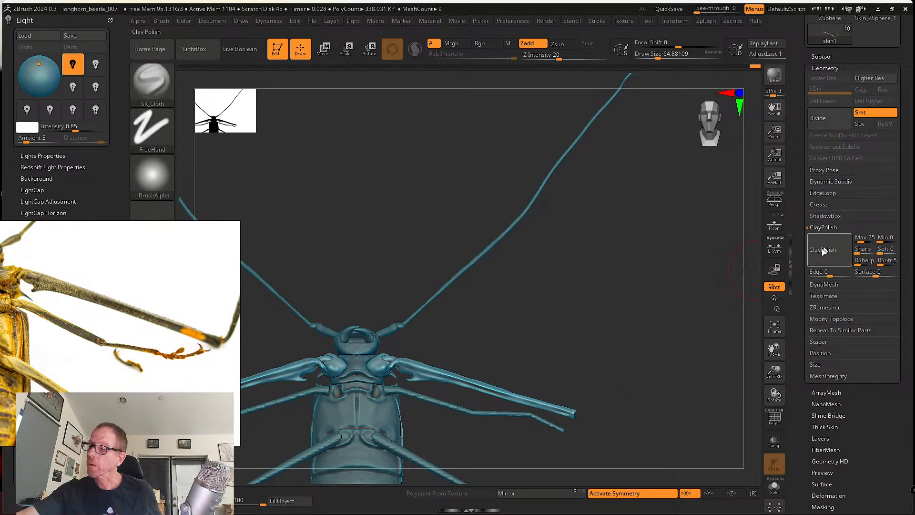
right_click_drag(562, 351, 666, 227, "ctrl")
right_click_drag(595, 339, 630, 312, "alt")
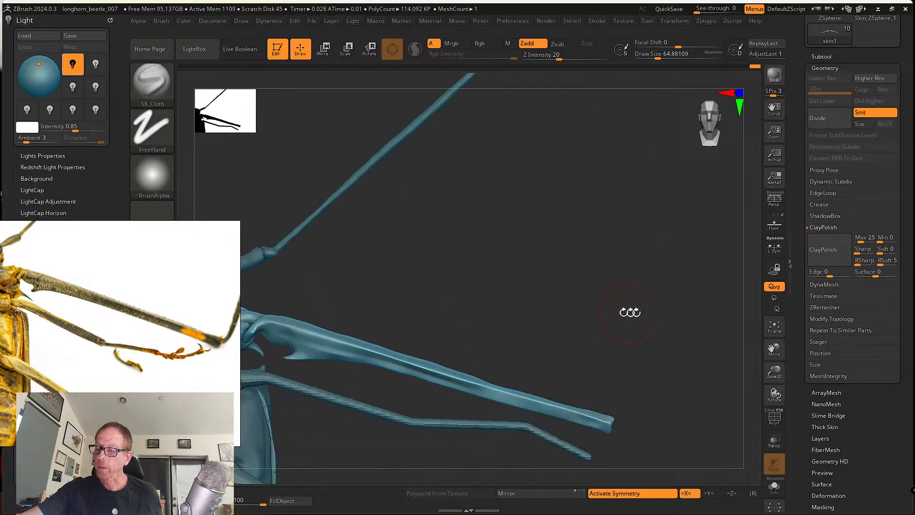
Show the hidden leg segments again and smooth the upper front-leg segment near its spur.
left_click(644, 368, "ctrl+shift")
right_click_drag(625, 369, 597, 369)
mouse_move(413, 365)
left_mouse_down("shift")
mouse_move(637, 438)
mouse_move(323, 351)
left_mouse_up("shift")
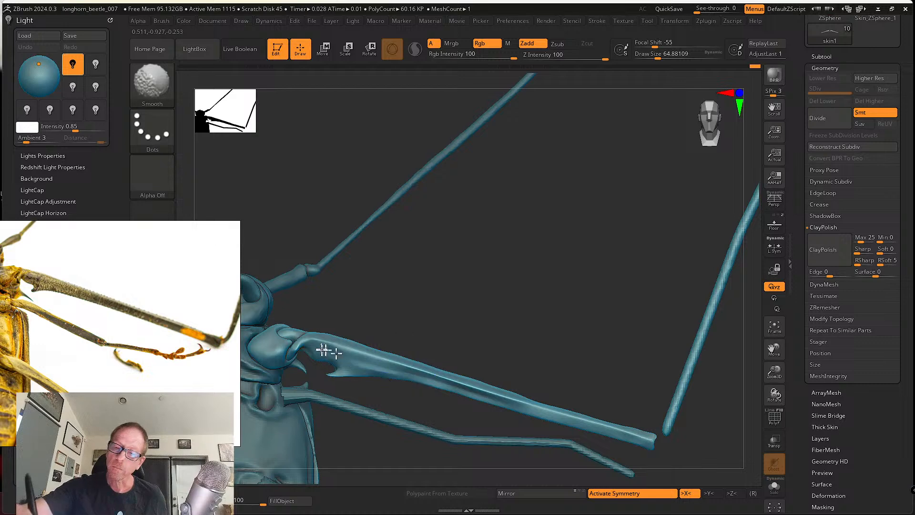
right_click_drag(395, 300, 528, 281)
Switch to the tw ClayTubes brush at draw size about 33 and smooth the forms along the upper front-leg segment.
left_click(152, 83)
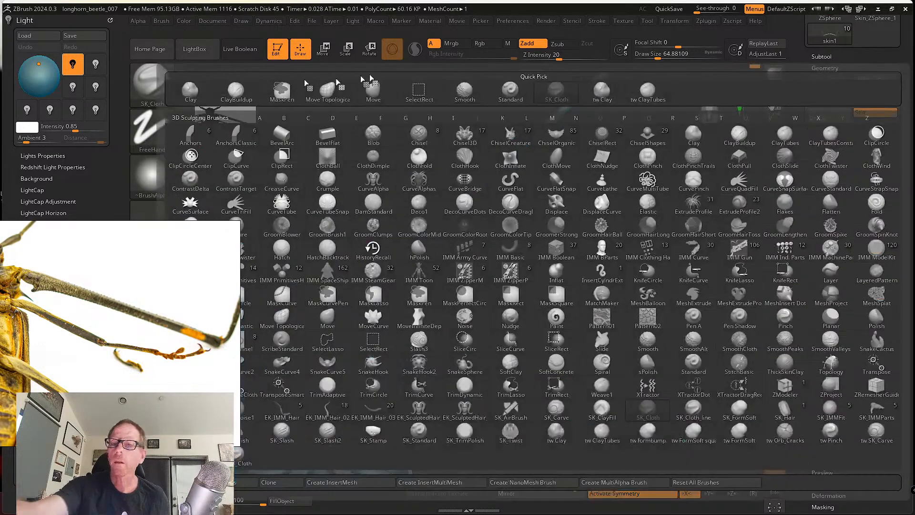
left_click(647, 91)
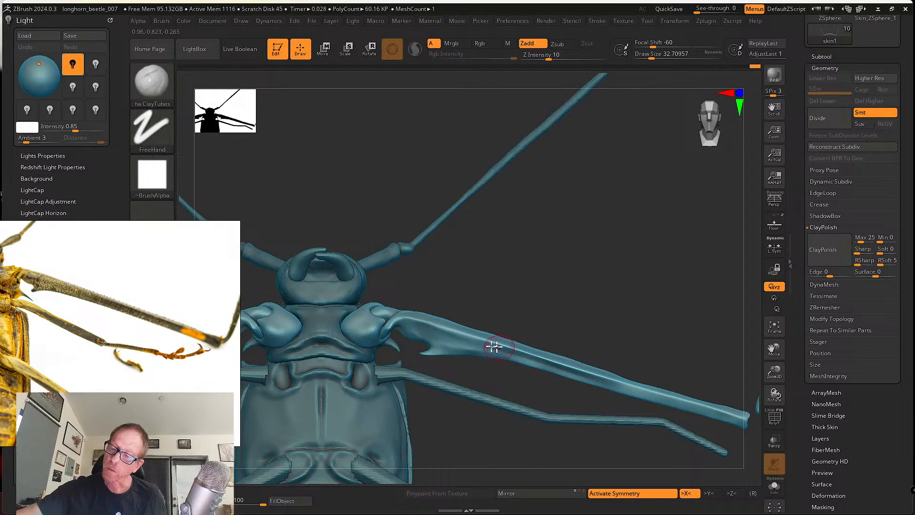
key("shift")
left_click_drag(647, 392, 652, 394, "shift")
right_click_drag(573, 359, 531, 355, "alt")
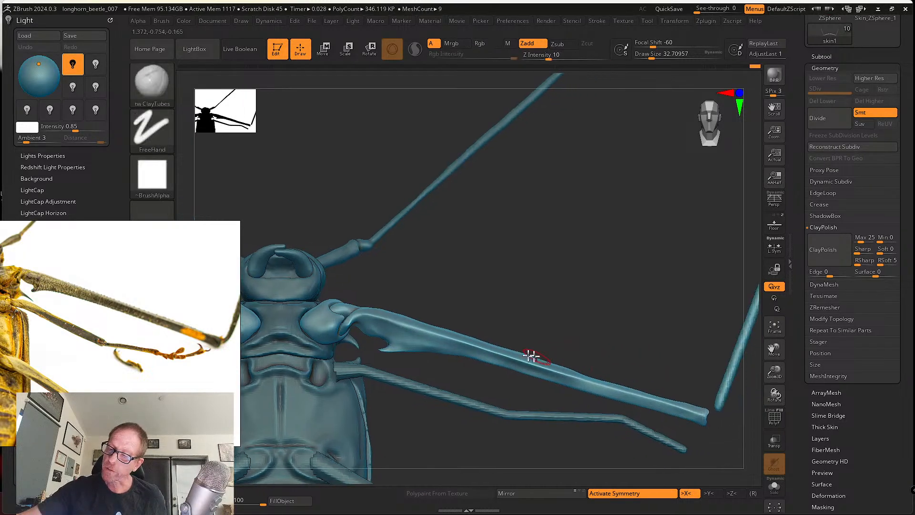
left_click_drag(457, 343, 578, 384, "shift")
right_click_drag(415, 287, 470, 307, "alt")
mouse_move(456, 355)
right_mouse_down()
mouse_move(453, 368)
mouse_move(449, 359)
right_mouse_up()
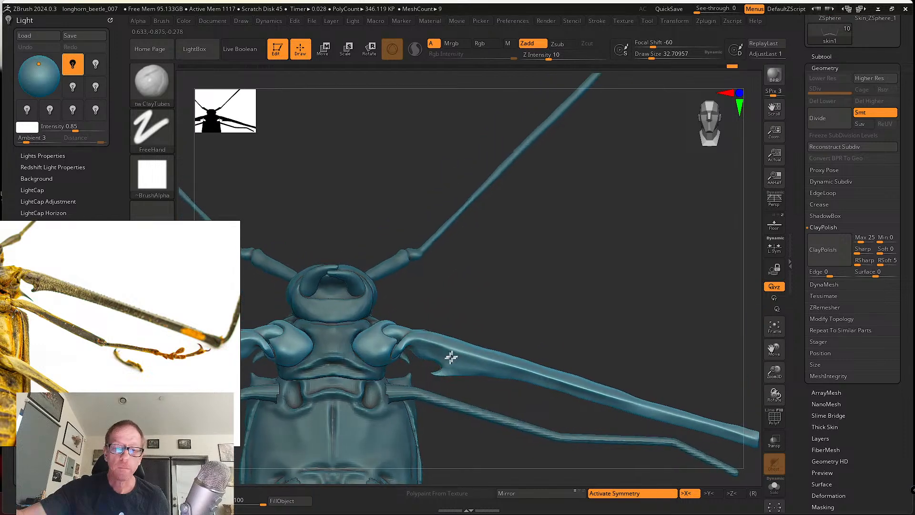
Switch to the Move brush at draw size about 25 and reshape the spur on the upper front-leg segment.
left_click(151, 81)
left_click(330, 88)
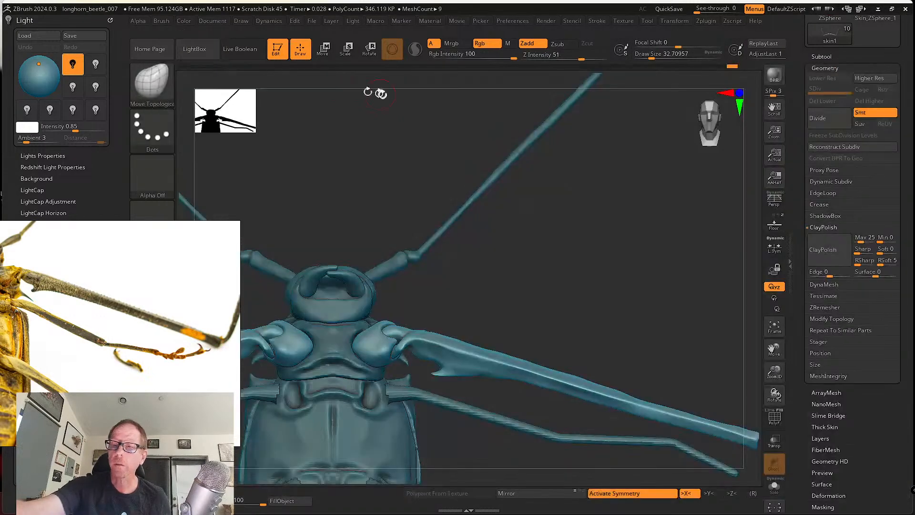
left_click(153, 85)
left_click(374, 91)
right_click_drag(449, 315, 499, 361)
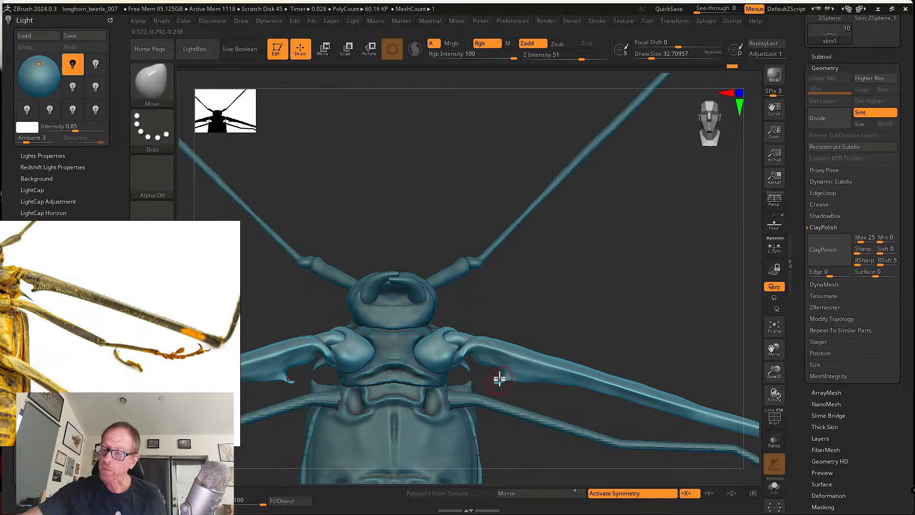
key("s")
left_click_drag(499, 378, 495, 376)
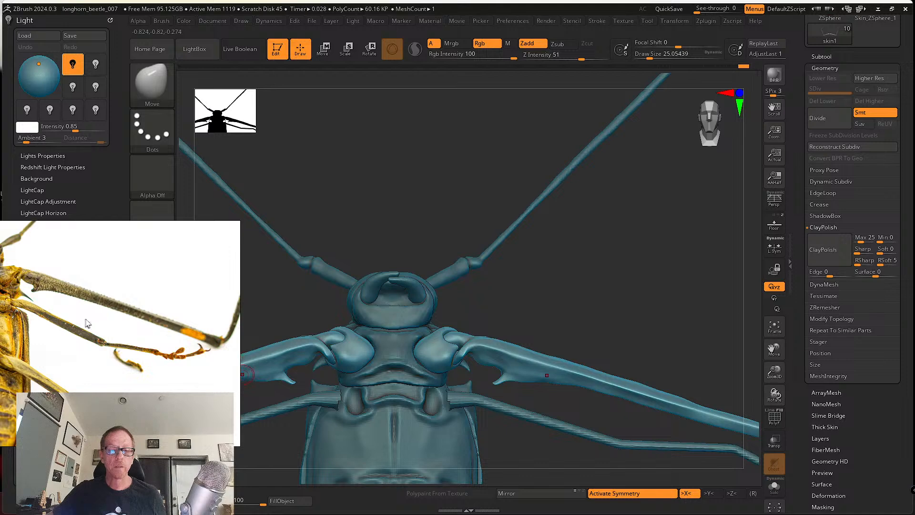
Compare the spur and base joint of the beetle's front leg in the reference photo with the model.
right_click_drag(85, 320, 141, 324)
scroll(60, 314, "up", 4)
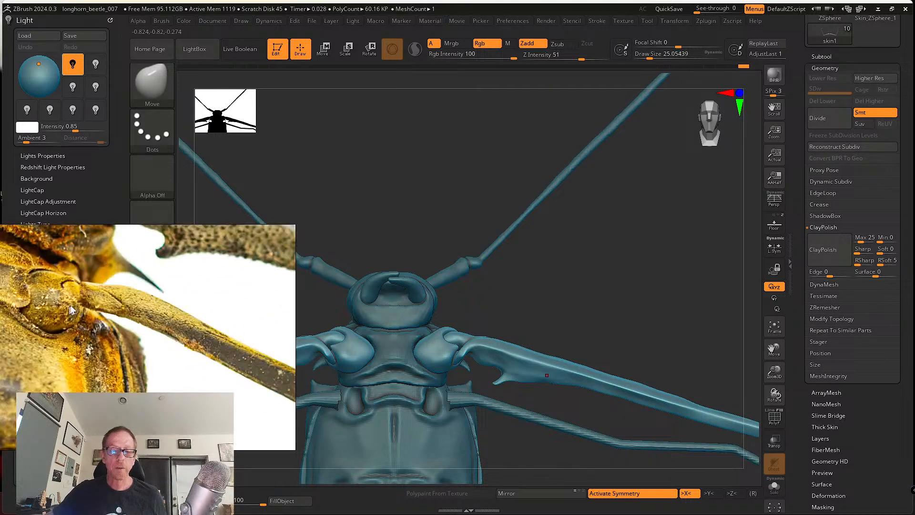
right_click_drag(606, 339, 509, 330)
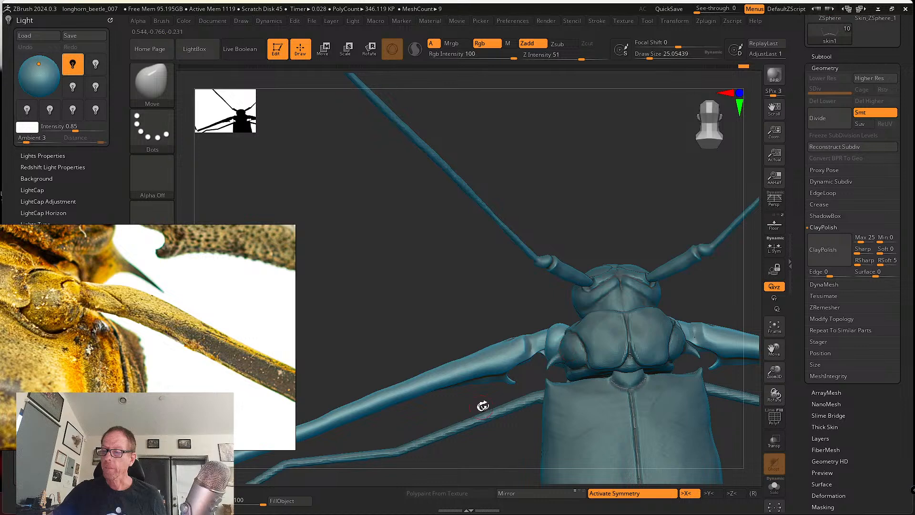
right_click_drag(483, 406, 529, 384)
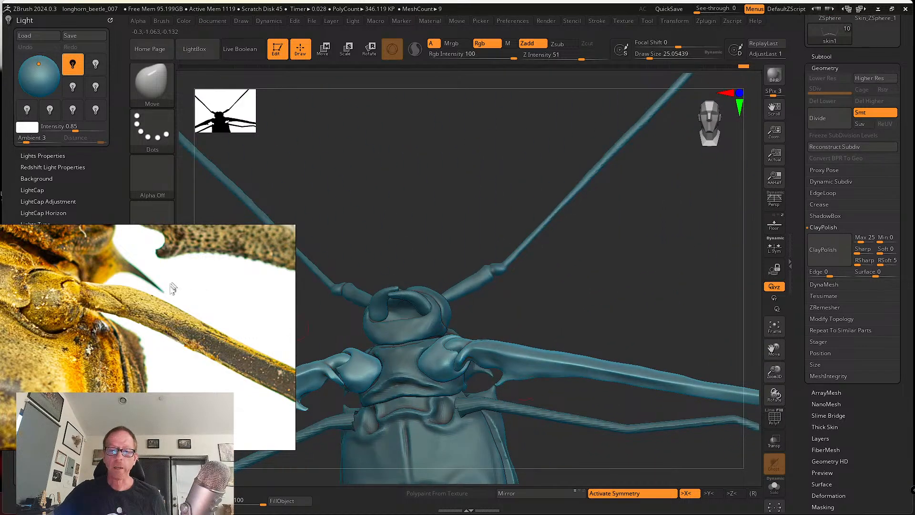
scroll(171, 288, "down", 3)
middle_click_drag(171, 288, 165, 361)
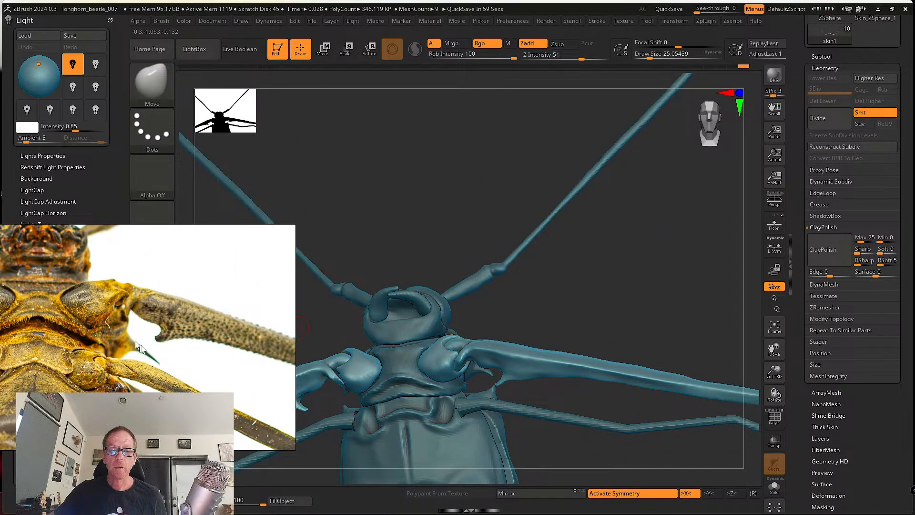
scroll(121, 320, "up", 3)
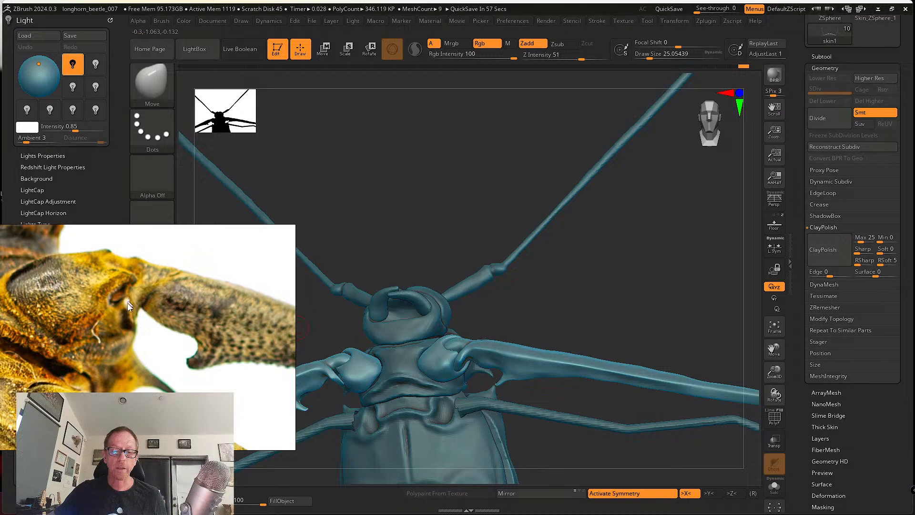
scroll(160, 332, "down", 3)
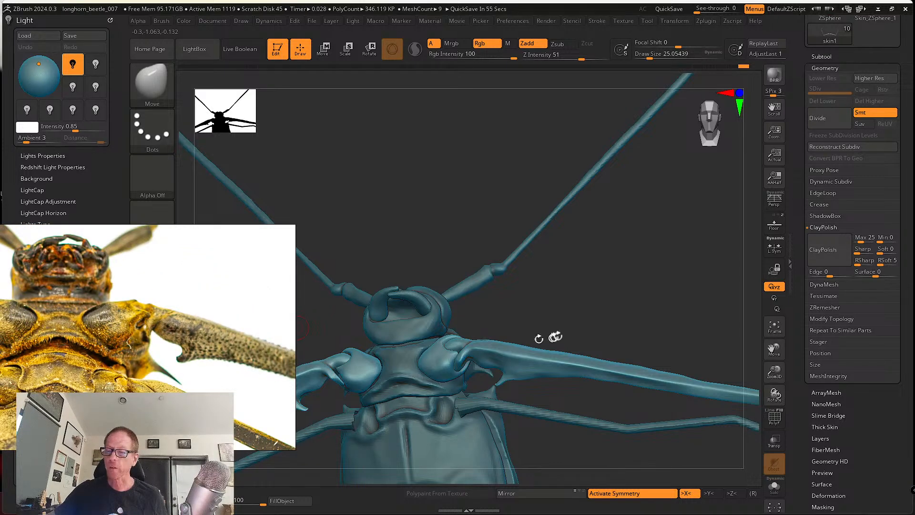
left_click_drag(539, 338, 578, 304)
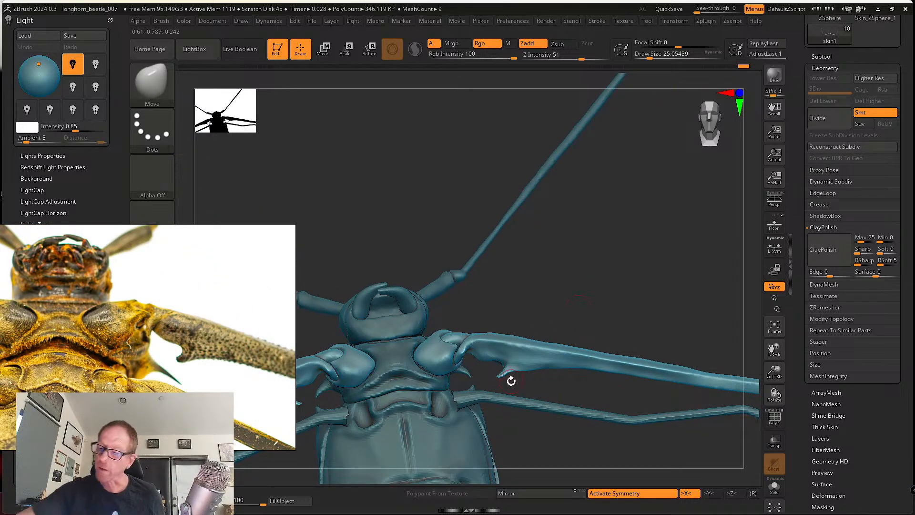
Set the Move brush's draw size to about 44 and pull the front leg's spur tip toward the body.
scroll(510, 380, "up", 5)
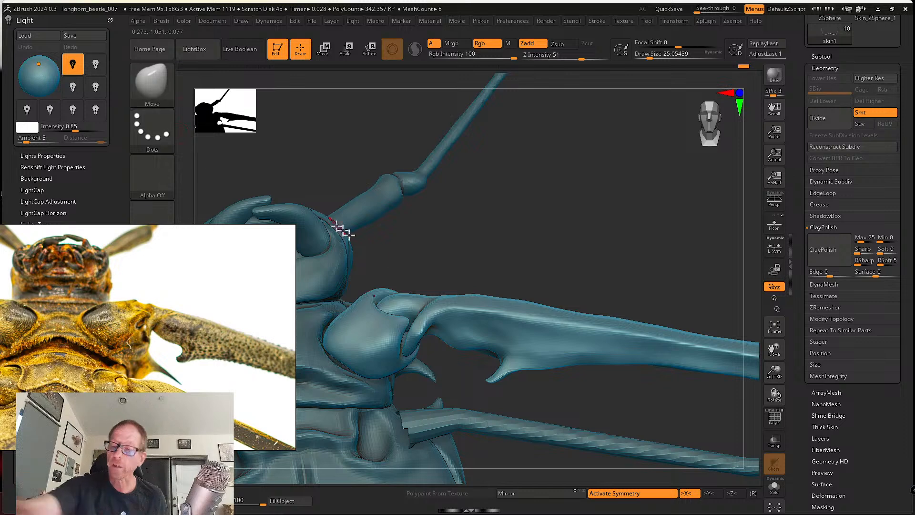
key("s")
left_click_drag(490, 369, 492, 373)
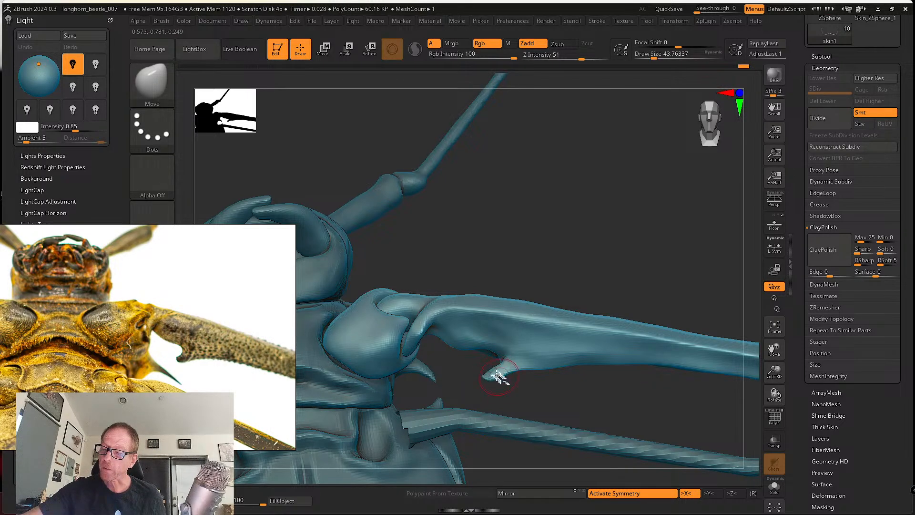
right_click_drag(498, 376, 527, 367)
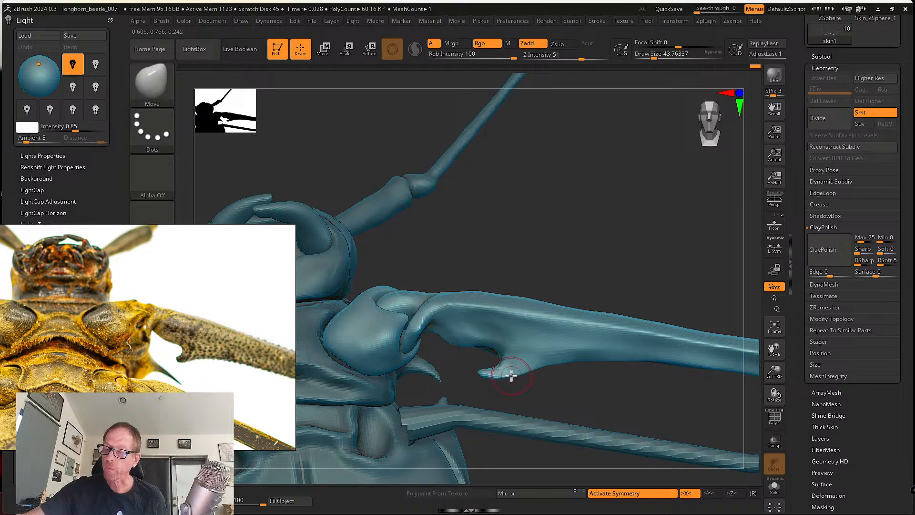
mouse_move(539, 364)
right_mouse_down()
mouse_move(527, 382)
mouse_move(504, 374)
mouse_move(509, 380)
mouse_move(508, 360)
right_mouse_up()
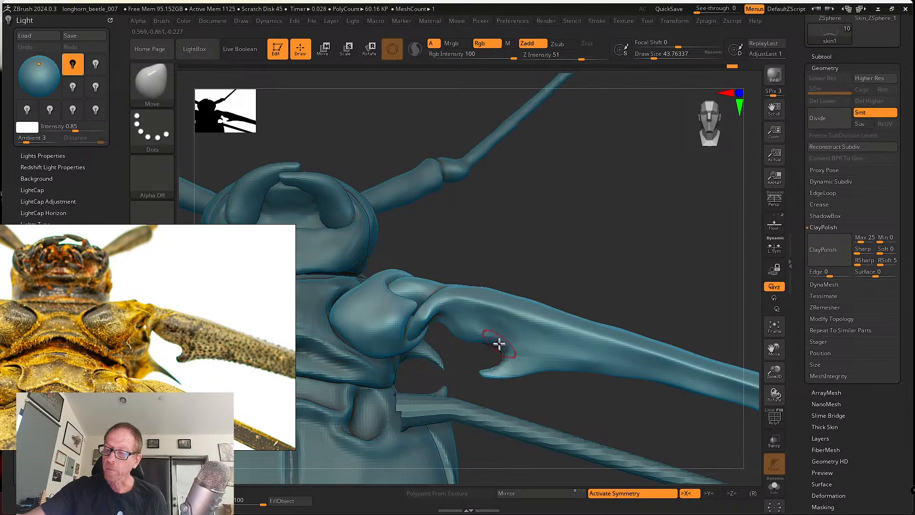
Set the Move brush's draw size to about 68, deepen the notch beside the front leg's spur, and refine the spur.
key("s")
left_click_drag(499, 344, 504, 344)
left_click_drag(505, 347, 493, 336)
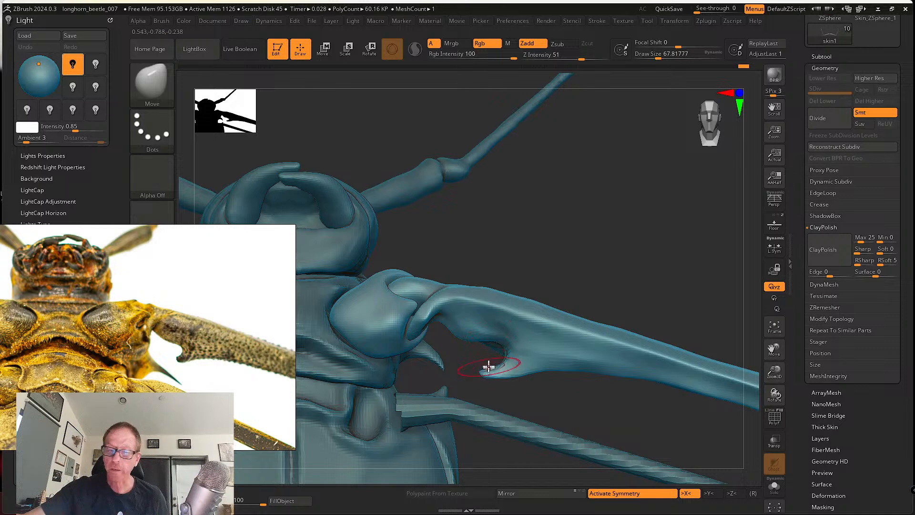
key("s")
mouse_move(487, 367)
left_mouse_down()
mouse_move(487, 377)
mouse_move(496, 371)
left_mouse_up()
key("s")
right_click_drag(499, 379, 495, 363, "alt")
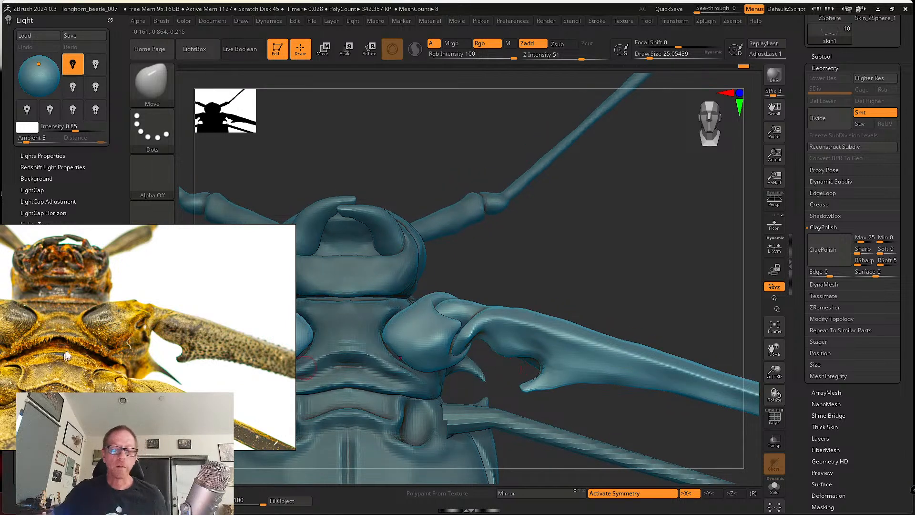
Examine the front leg's rounded base segment against the reference photo with the SK_Cloth brush at draw size about 37.
scroll(142, 336, "up", 5)
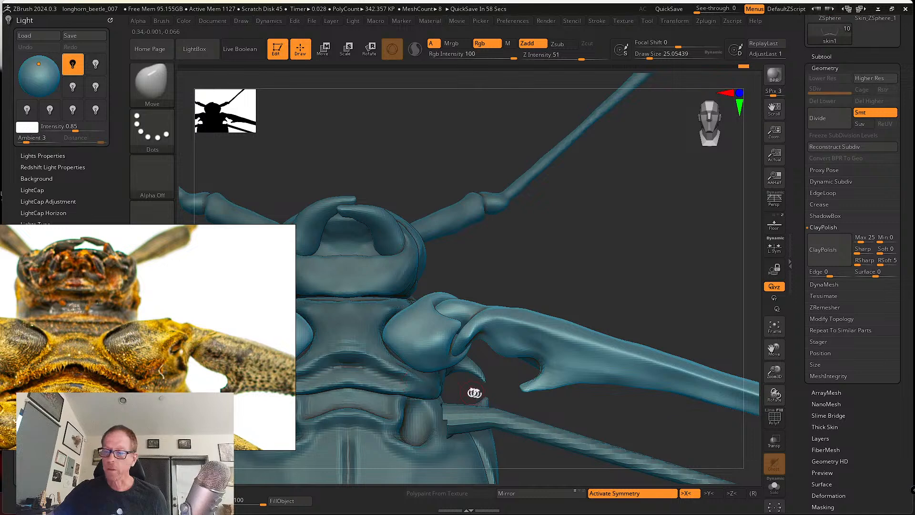
left_click_drag(474, 392, 453, 379)
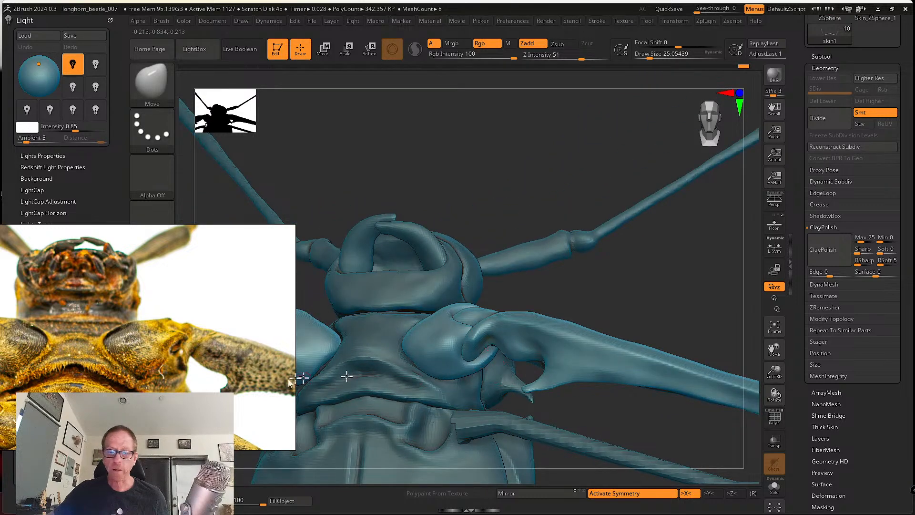
left_click_drag(614, 286, 599, 414)
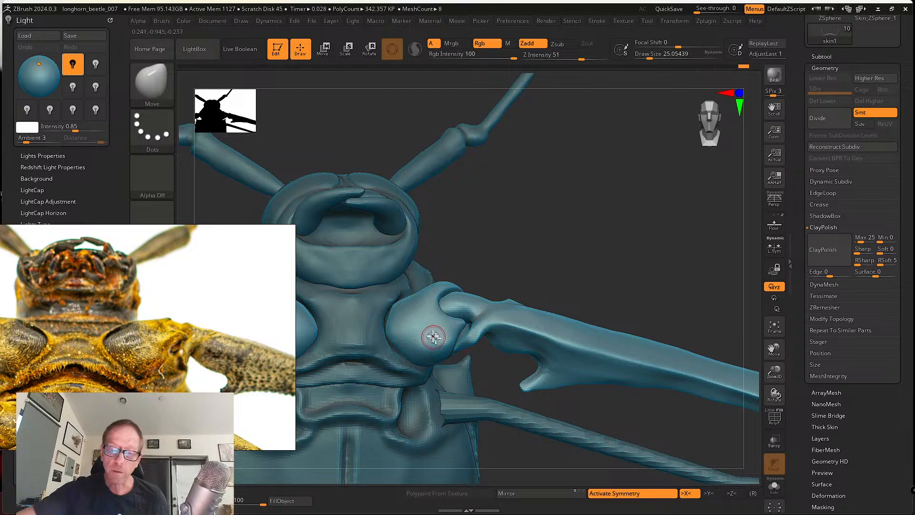
left_click(152, 83)
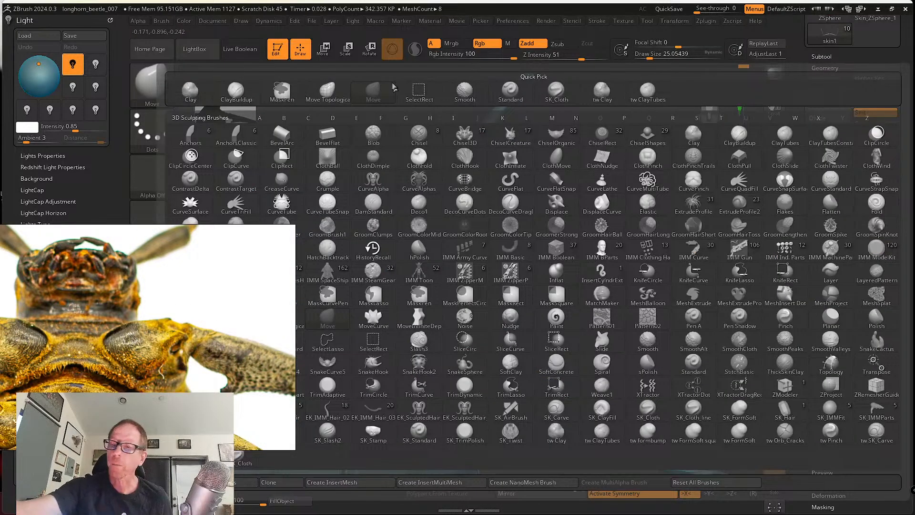
left_click(556, 91)
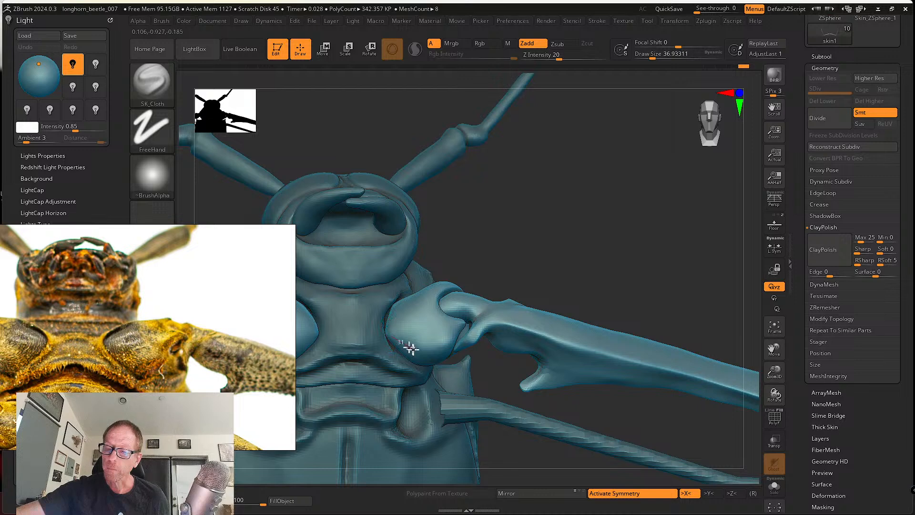
mouse_move(436, 349)
right_mouse_down()
mouse_move(404, 330)
mouse_move(402, 316)
right_mouse_up()
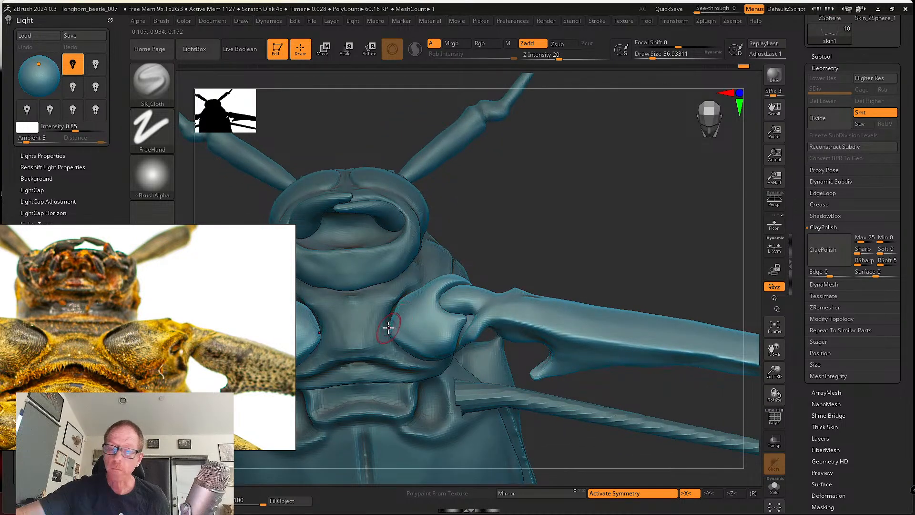
mouse_move(439, 266)
right_mouse_down()
mouse_move(402, 311)
mouse_move(425, 327)
right_mouse_up()
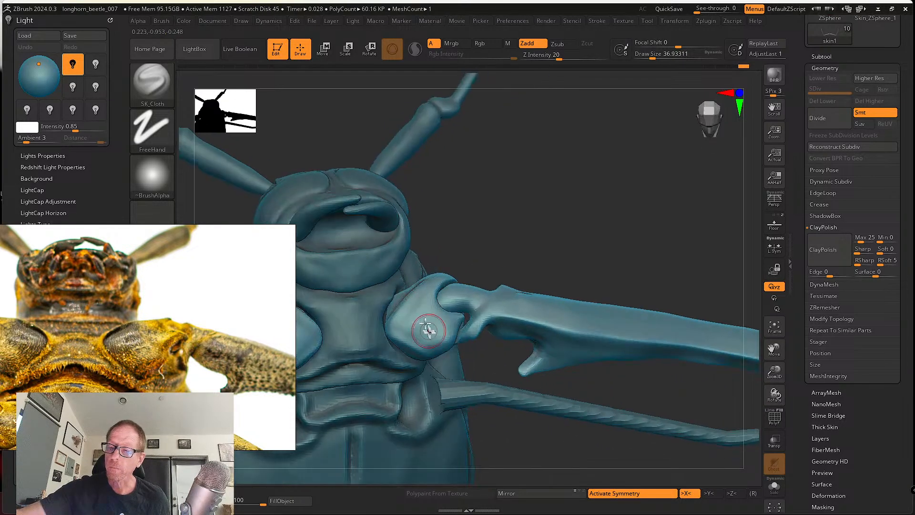
right_click_drag(462, 262, 516, 235)
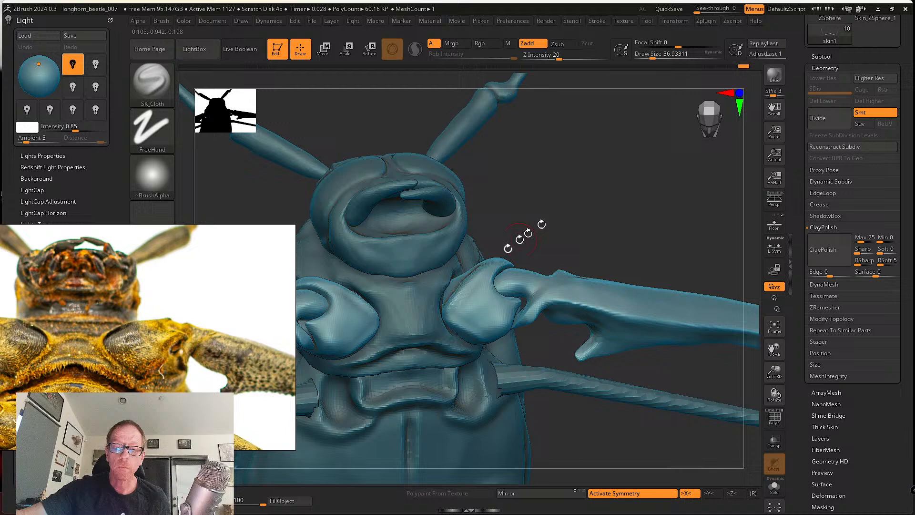
Make the skin5 thorax mesh active and save the project as the next version, longhorn_beetle_008.
left_click(427, 300, "alt")
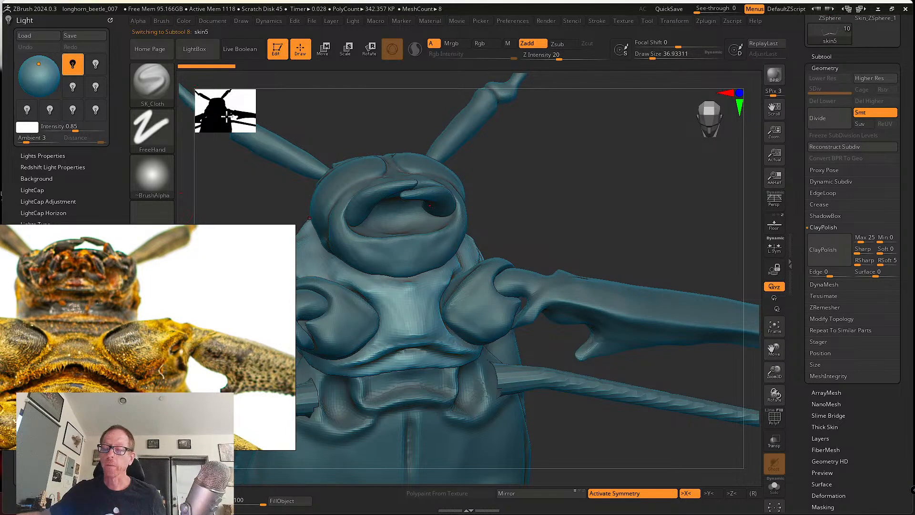
left_click(152, 81)
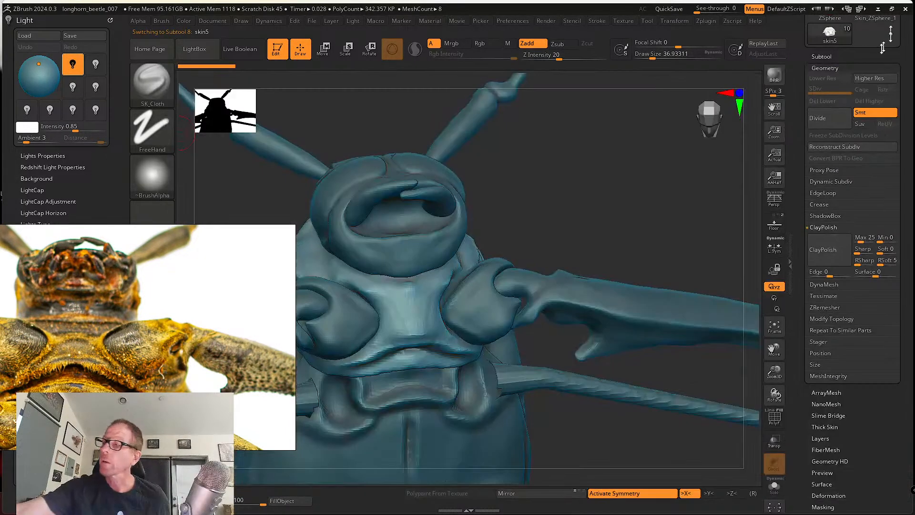
scroll(801, 101, "up", 5)
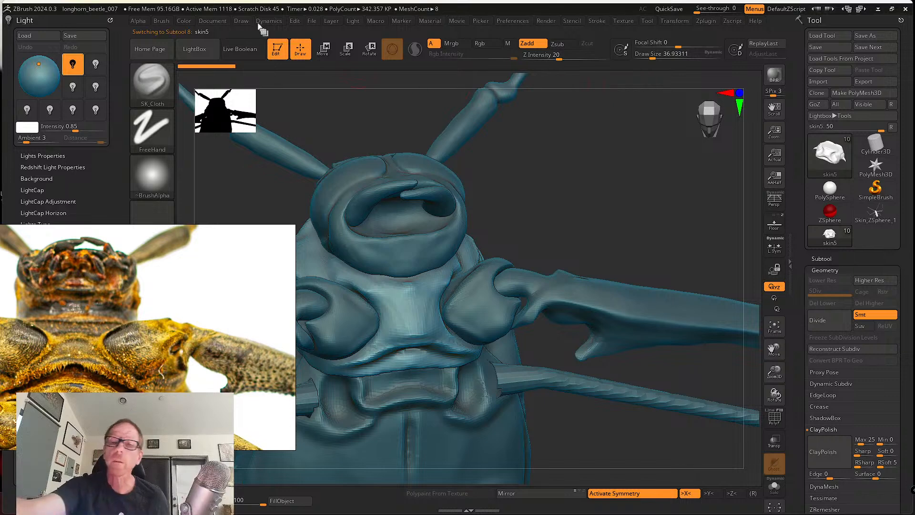
left_click(315, 21)
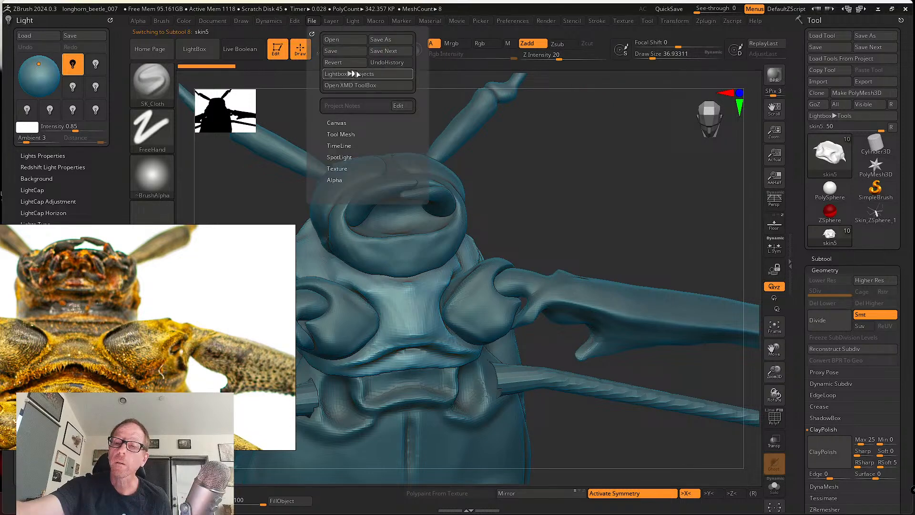
left_click(409, 56)
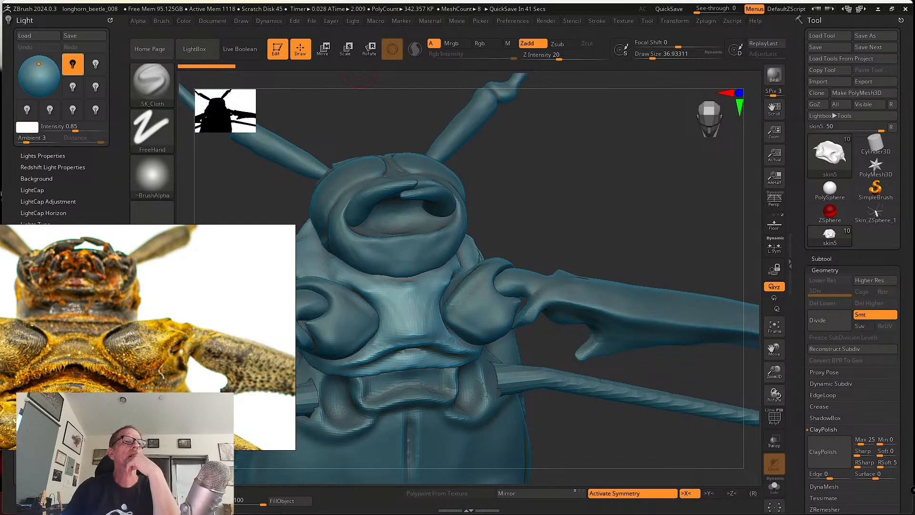
Switch to the Move brush at draw size about 108 and push in the thorax underside beside the front-leg bases.
left_click_drag(505, 219, 510, 280)
mouse_move(510, 281)
right_mouse_down("ctrl")
mouse_move(513, 300)
mouse_move(506, 296)
right_mouse_up("ctrl")
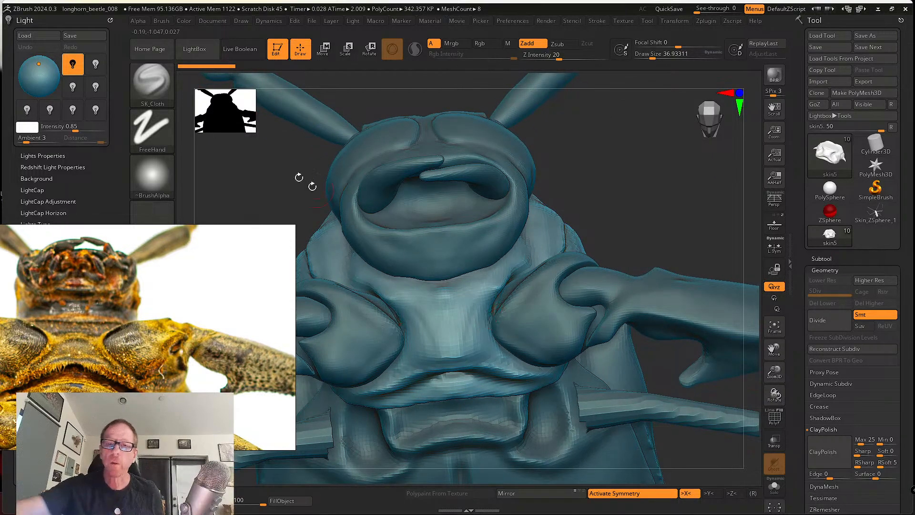
left_click(170, 77)
left_click(386, 91)
key("s")
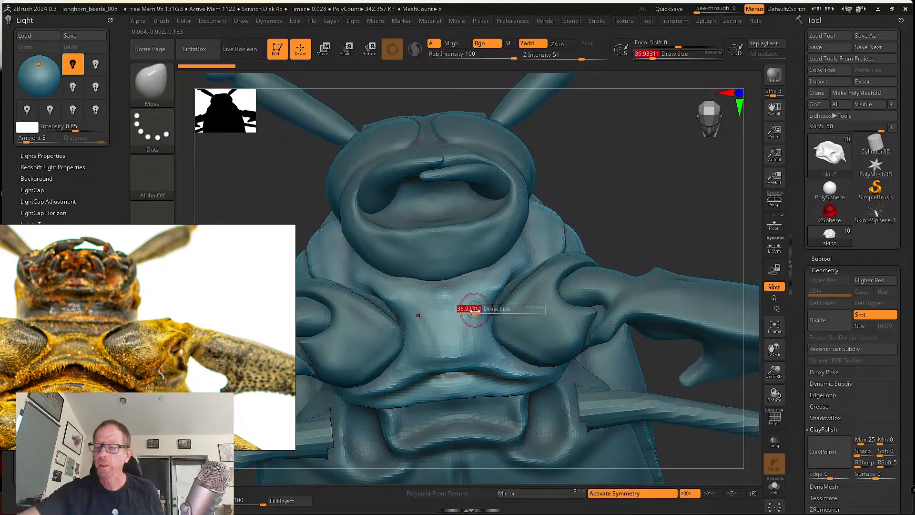
left_click_drag(462, 309, 480, 331)
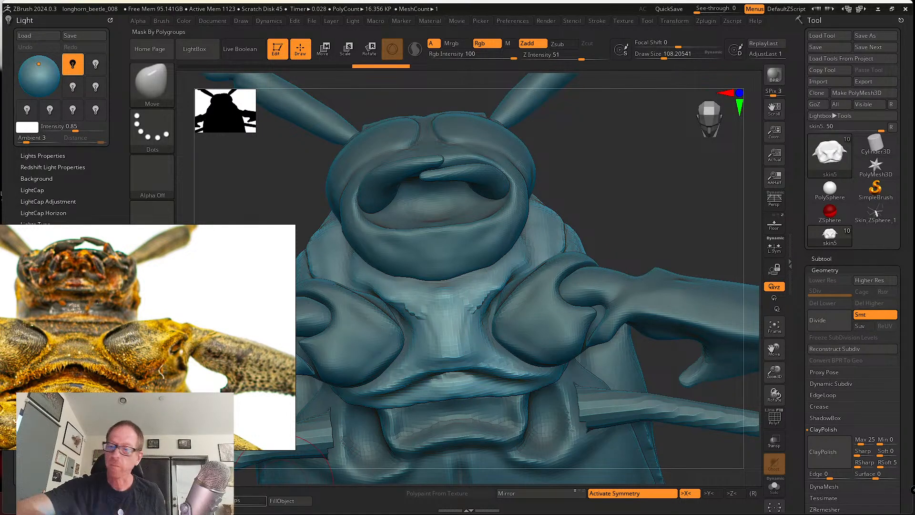
Smooth the thorax recesses between the front-leg bases and shape them with the Move brush at draw size about 90.
key("shift")
key("s")
left_click_drag(505, 292, 480, 323, "shift")
left_click_drag(495, 293, 481, 312)
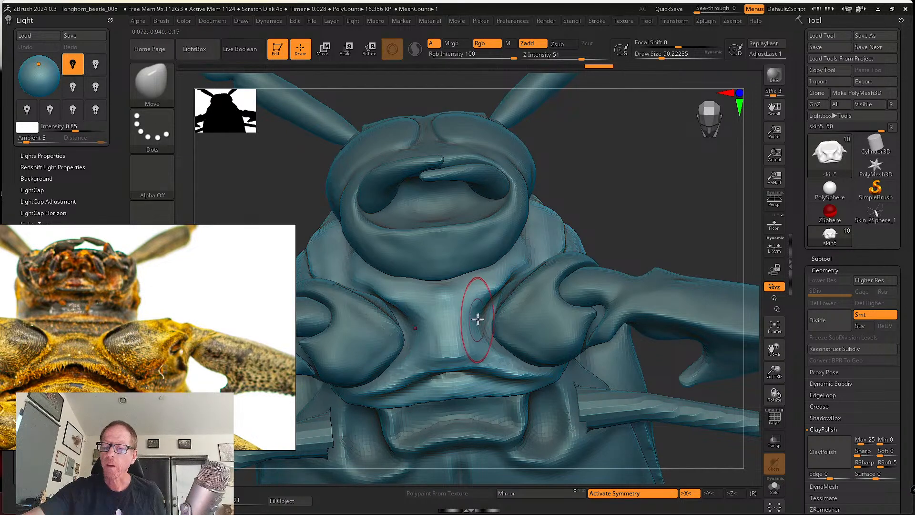
Make the skin1 leg mesh active and reshape the front leg's rounded base segment with the Move brush at draw size about 132.
right_click_drag(507, 315, 507, 257)
left_click(507, 318, "alt")
key("s")
left_click_drag(491, 314, 494, 315)
mouse_move(490, 316)
right_mouse_down()
mouse_move(482, 326)
mouse_move(460, 316)
mouse_move(464, 347)
right_mouse_up()
left_click_drag(459, 304, 470, 293)
mouse_move(471, 292)
right_mouse_down()
mouse_move(465, 309)
mouse_move(460, 266)
mouse_move(460, 284)
right_mouse_up()
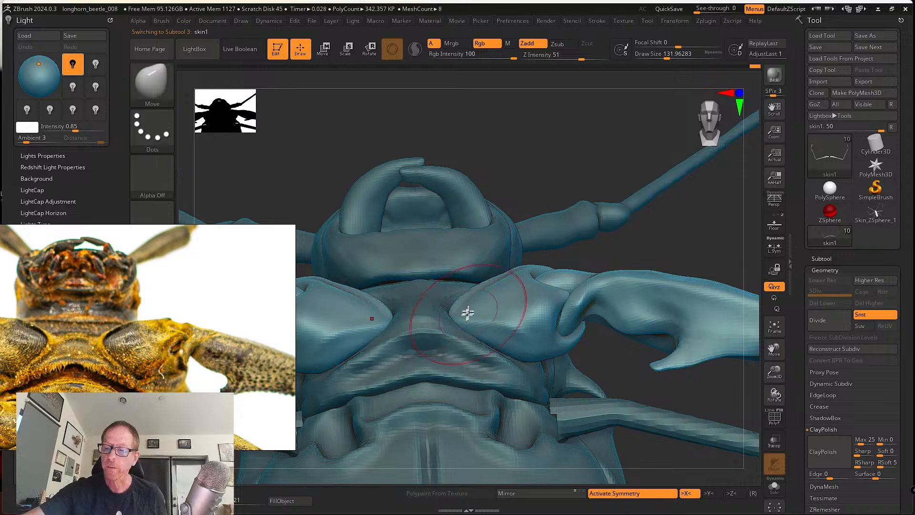
right_click_drag(463, 316, 475, 322)
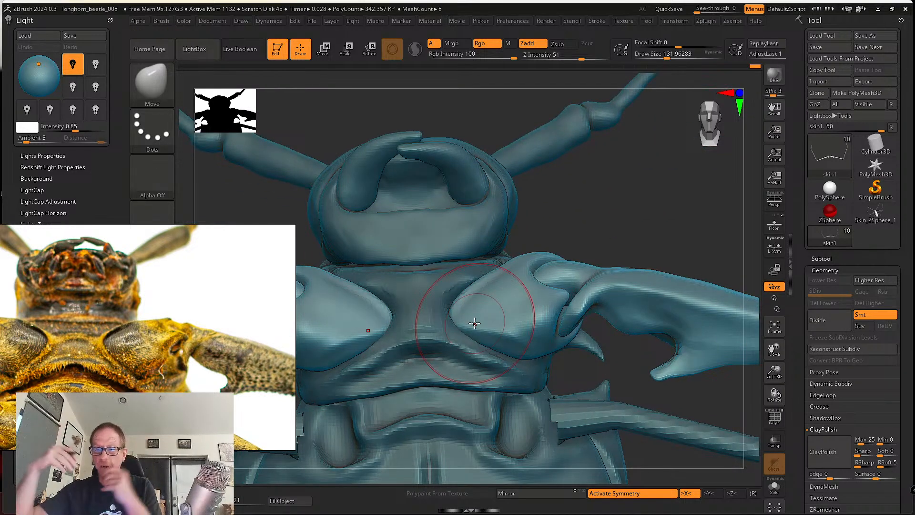
Examine the reference board's beetle photos, comparing close-ups of the head, eyes and front thorax with the model.
mouse_move(473, 280)
right_mouse_down()
mouse_move(463, 348)
mouse_move(474, 310)
mouse_move(456, 329)
mouse_move(482, 364)
mouse_move(460, 313)
right_mouse_up()
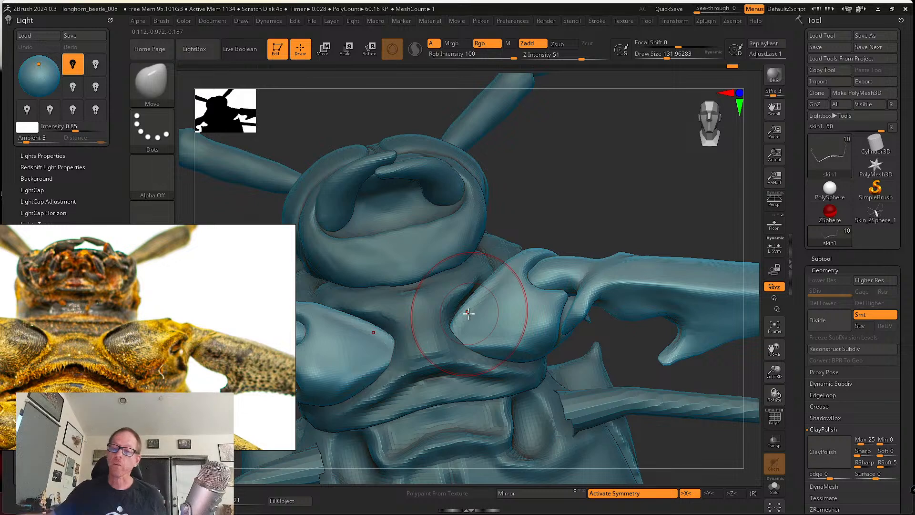
scroll(196, 308, "down", 10)
middle_click_drag(209, 265, 216, 360)
scroll(219, 358, "up", 8)
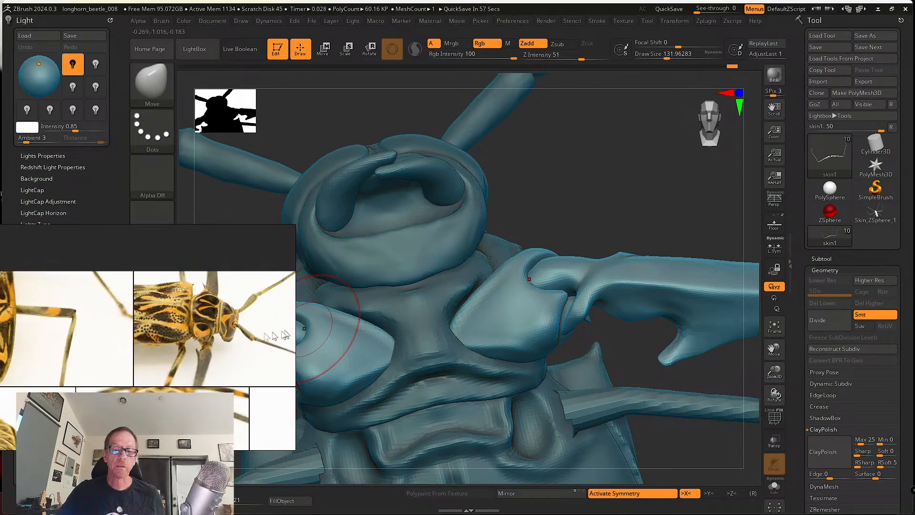
scroll(234, 337, "up", 6)
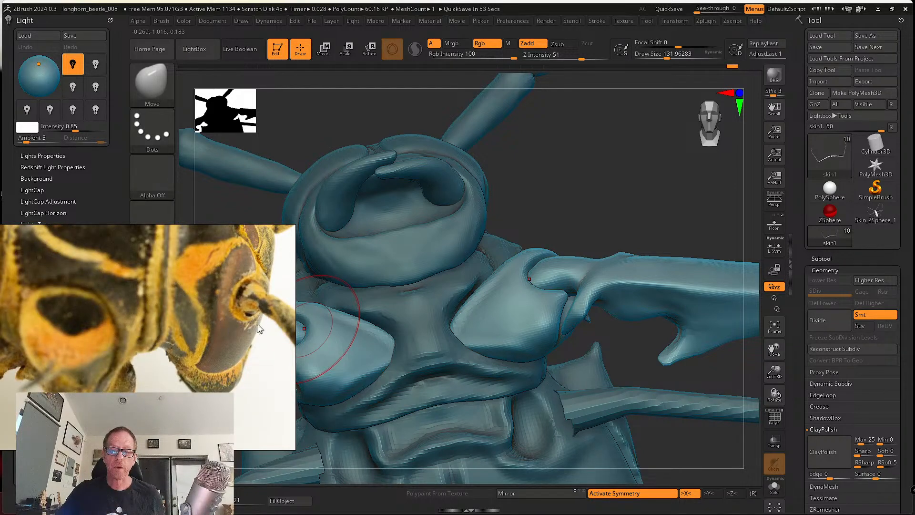
scroll(259, 329, "down", 12)
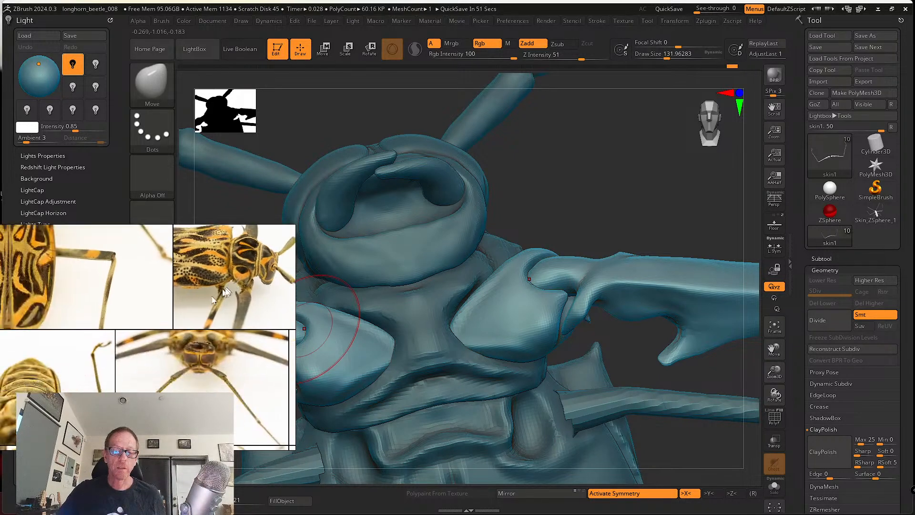
scroll(212, 333, "up", 8)
scroll(193, 330, "down", 8)
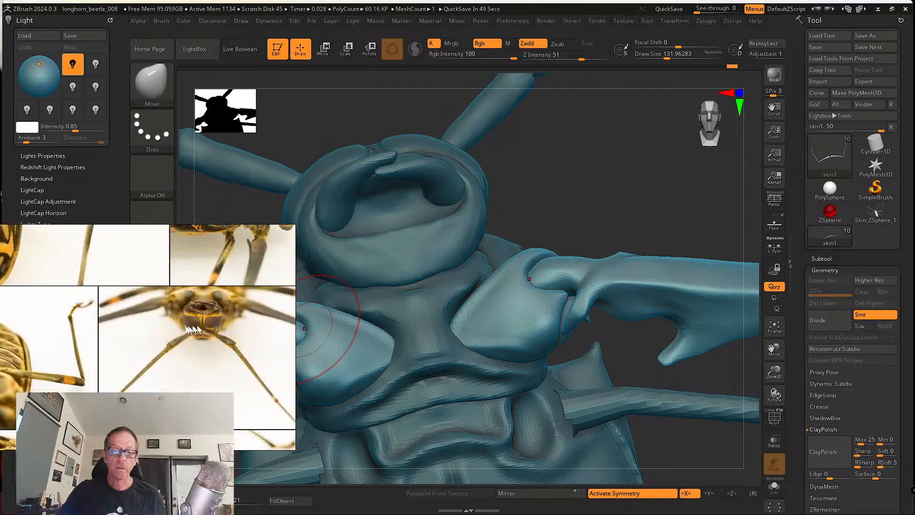
scroll(193, 330, "down", 6)
scroll(110, 294, "up", 12)
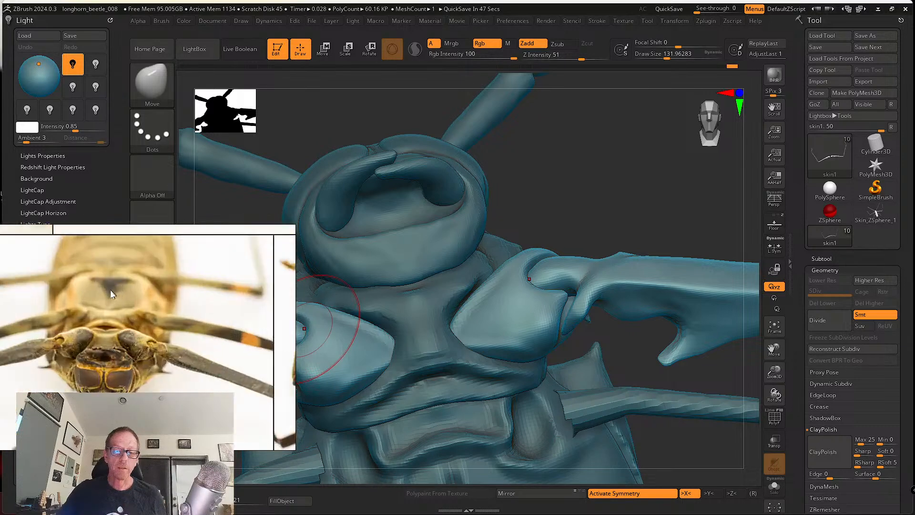
scroll(111, 294, "up", 10)
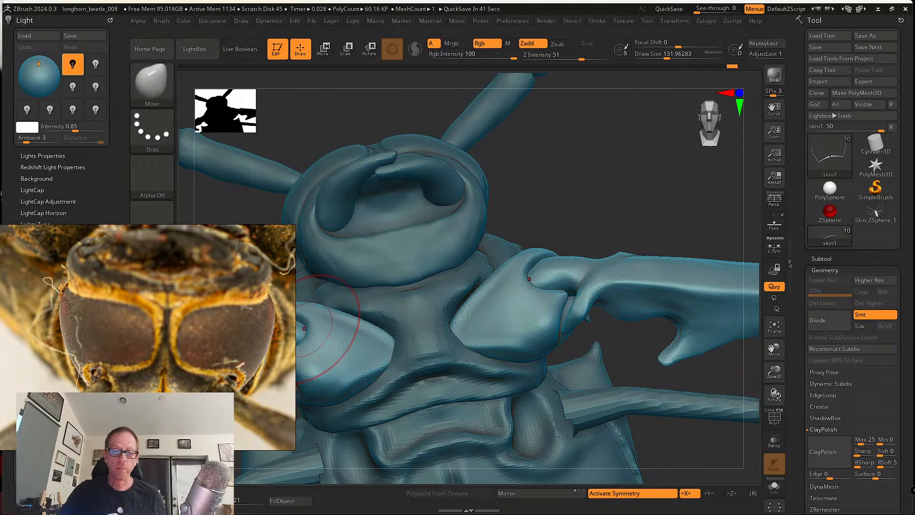
scroll(177, 353, "down", 10)
scroll(176, 353, "down", 8)
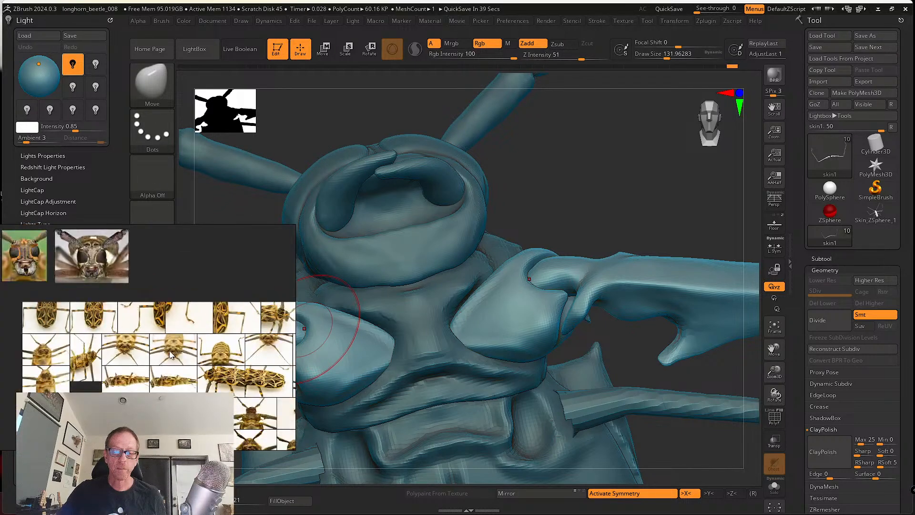
scroll(191, 343, "up", 10)
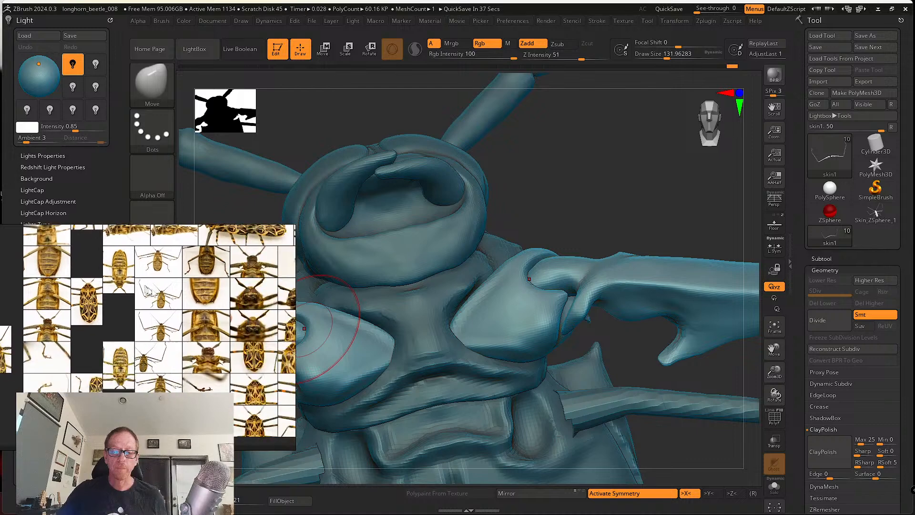
scroll(218, 343, "up", 10)
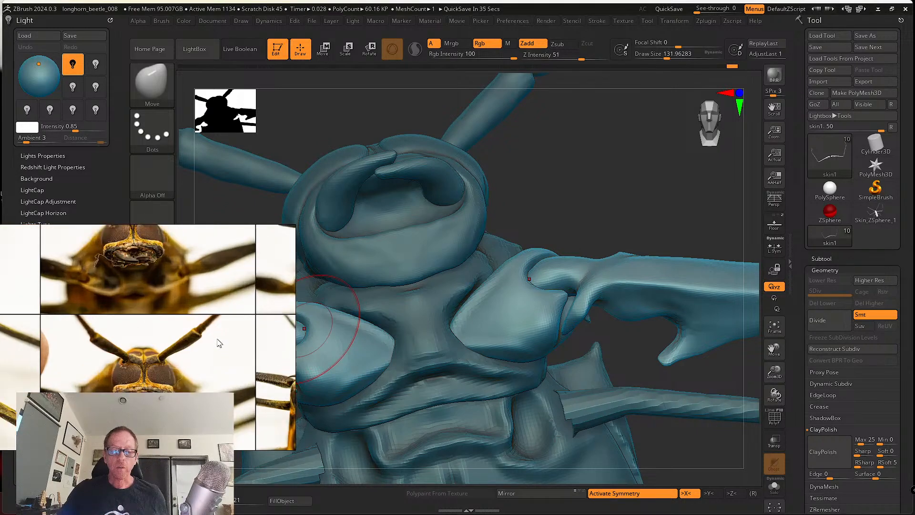
scroll(174, 342, "down", 2)
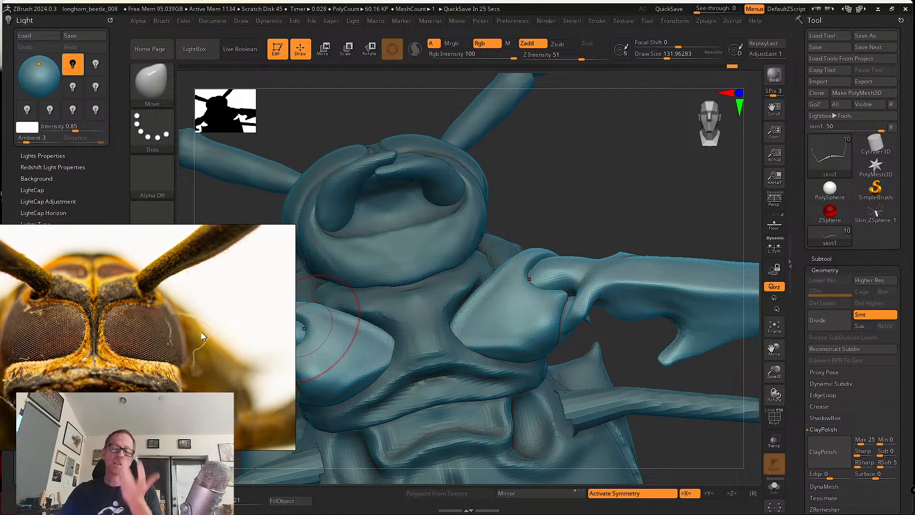
Look through the reference board for the underside photo and examine its front leg, leg base and adjoining thorax up close.
scroll(201, 331, "down", 6)
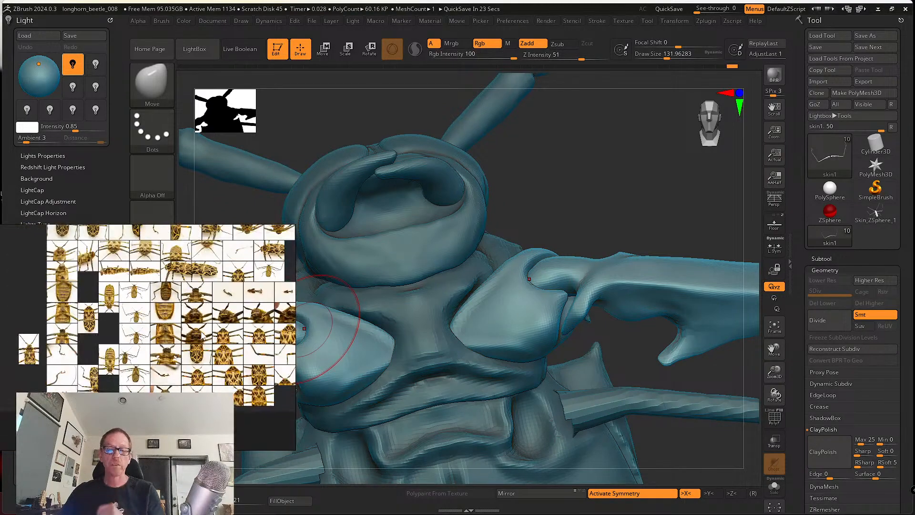
scroll(201, 331, "down", 2)
scroll(217, 316, "up", 8)
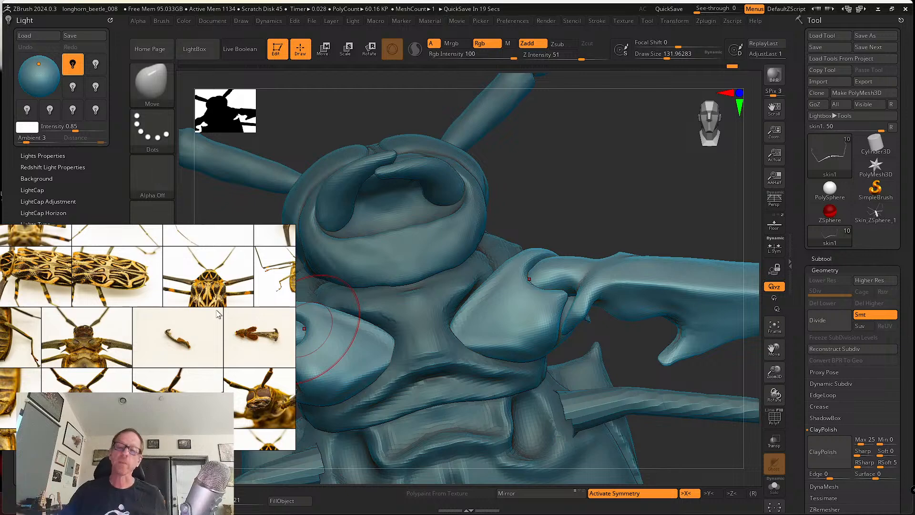
scroll(198, 278, "down", 2)
scroll(198, 279, "down", 4)
middle_click_drag(208, 290, 52, 385)
scroll(224, 401, "up", 3)
scroll(150, 360, "up", 5)
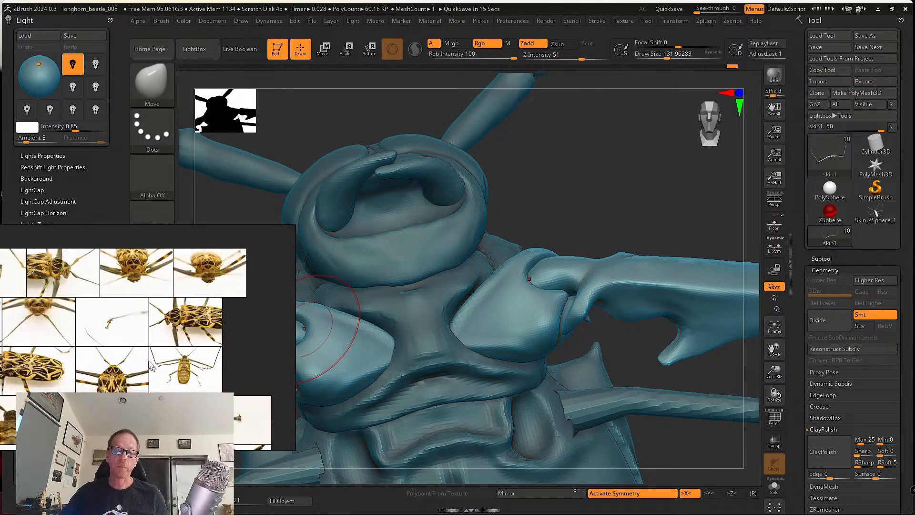
scroll(151, 361, "up", 6)
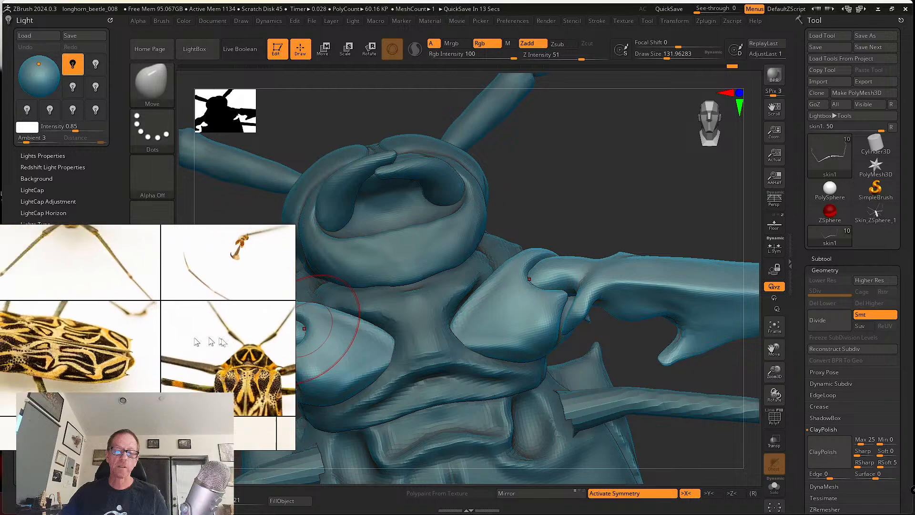
scroll(183, 356, "down", 5)
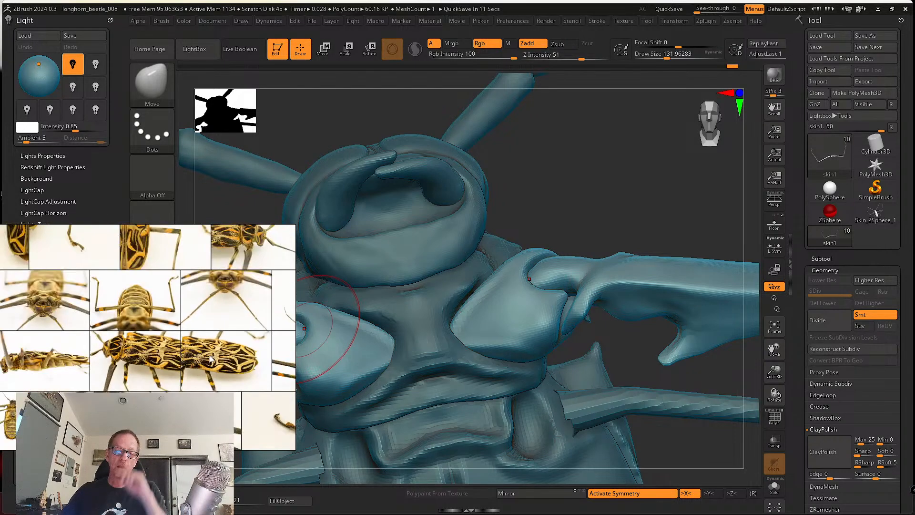
scroll(189, 327, "down", 4)
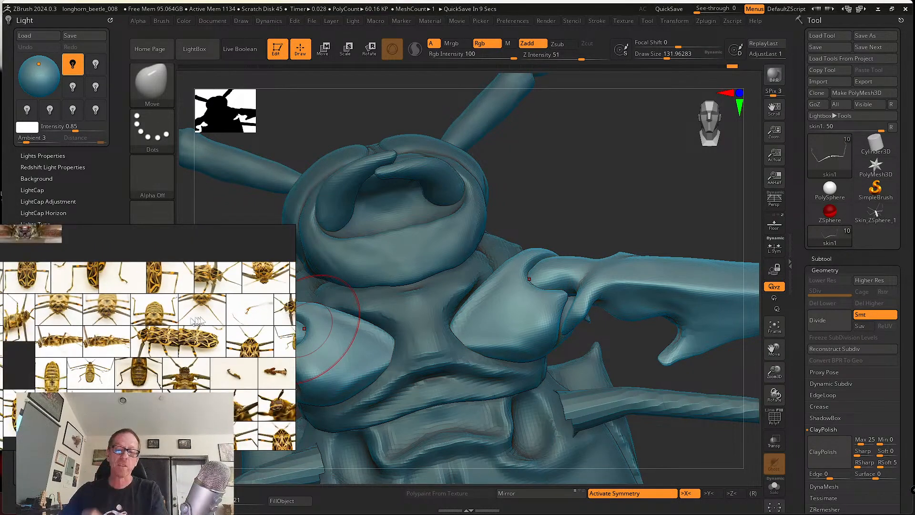
scroll(222, 352, "up", 6)
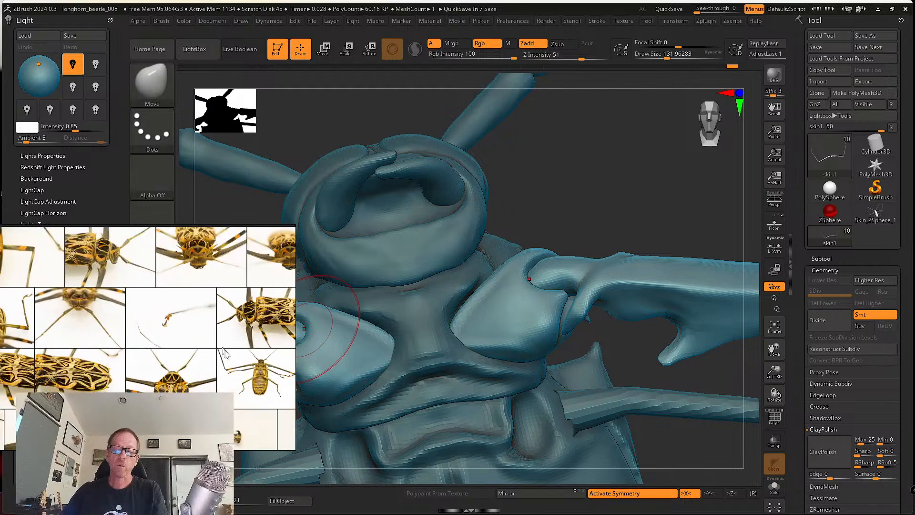
scroll(189, 344, "up", 8)
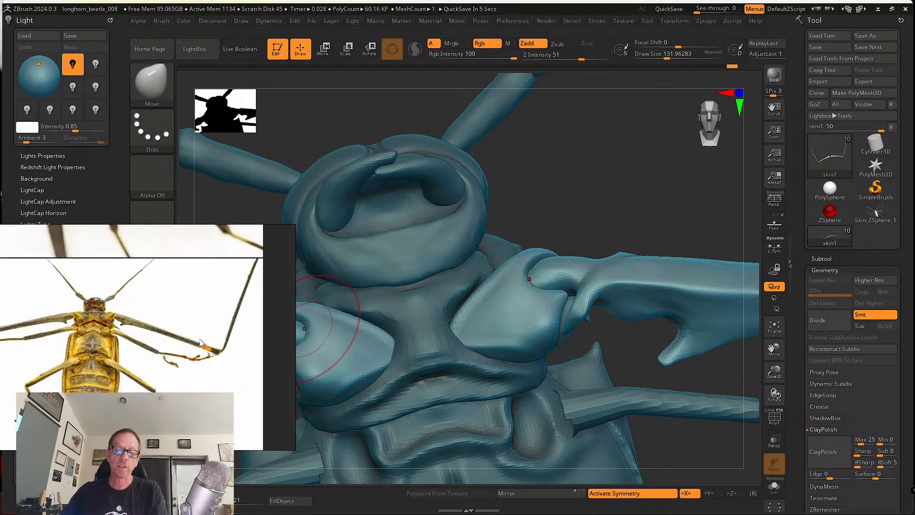
scroll(213, 351, "up", 1)
middle_click_drag(165, 337, 284, 373)
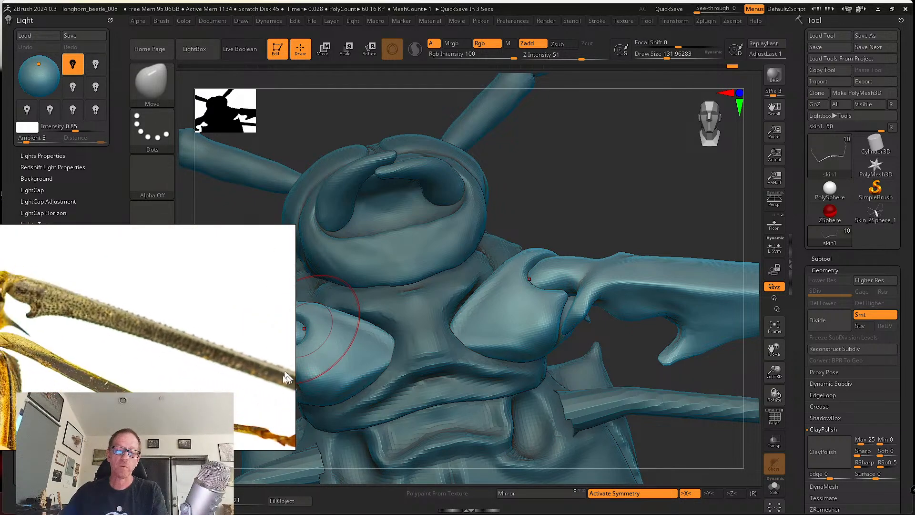
middle_click_drag(131, 326, 211, 340)
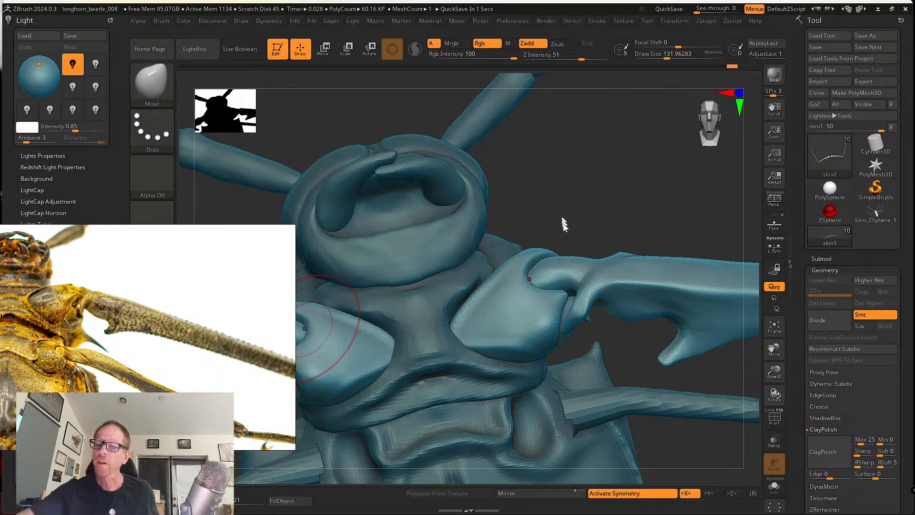
Make the skin5 thorax mesh active and work the underside between and behind the front-leg bases with the SK_Cloth brush at draw size about 68.
mouse_move(562, 214)
left_mouse_down()
mouse_move(561, 200)
mouse_move(490, 310)
mouse_move(515, 319)
mouse_move(296, 216)
left_mouse_up()
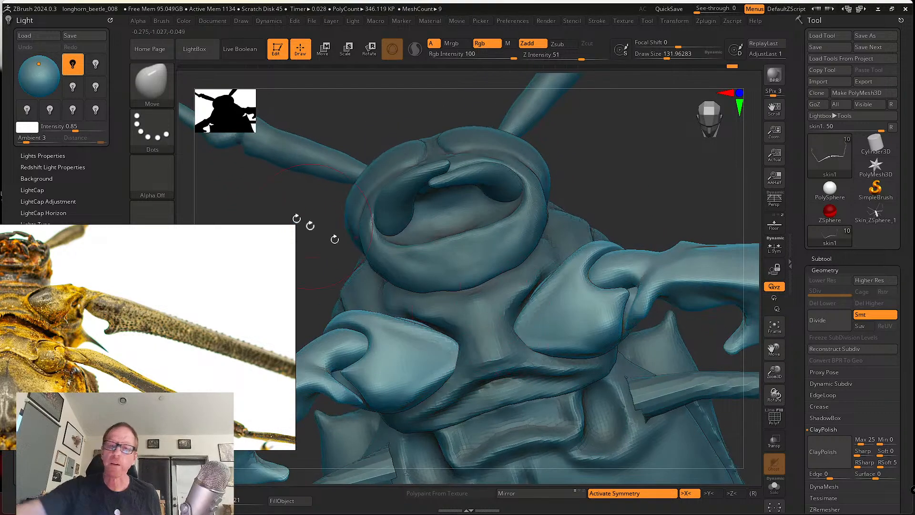
left_click(152, 82)
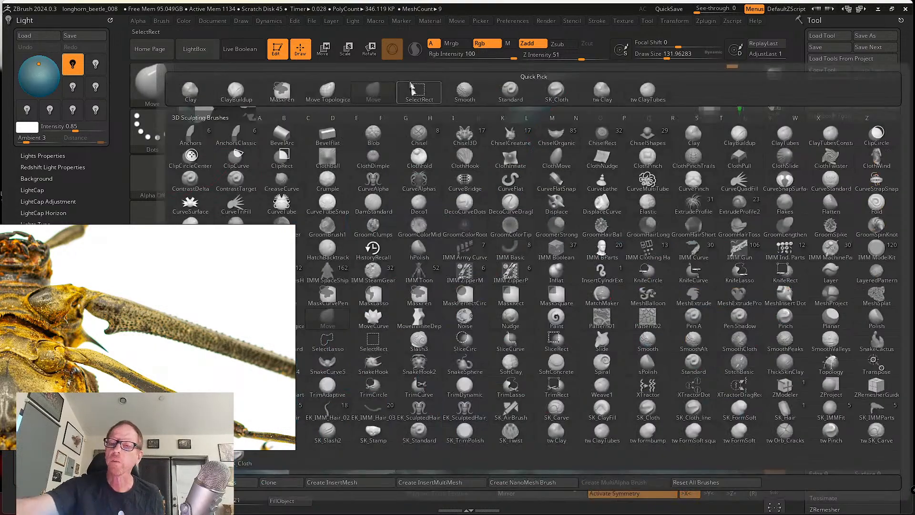
left_click(562, 93)
left_click(505, 329, "alt")
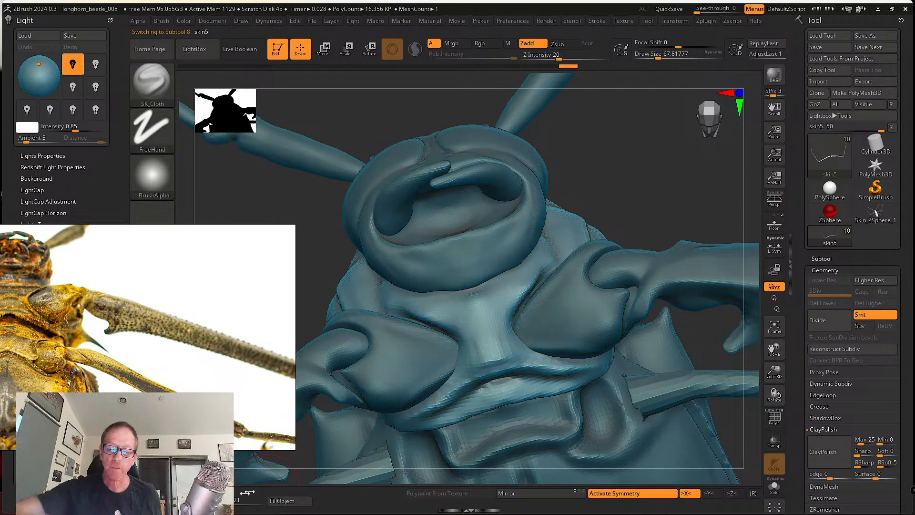
mouse_move(504, 322)
left_mouse_down()
mouse_move(537, 267)
mouse_move(520, 329)
left_mouse_up()
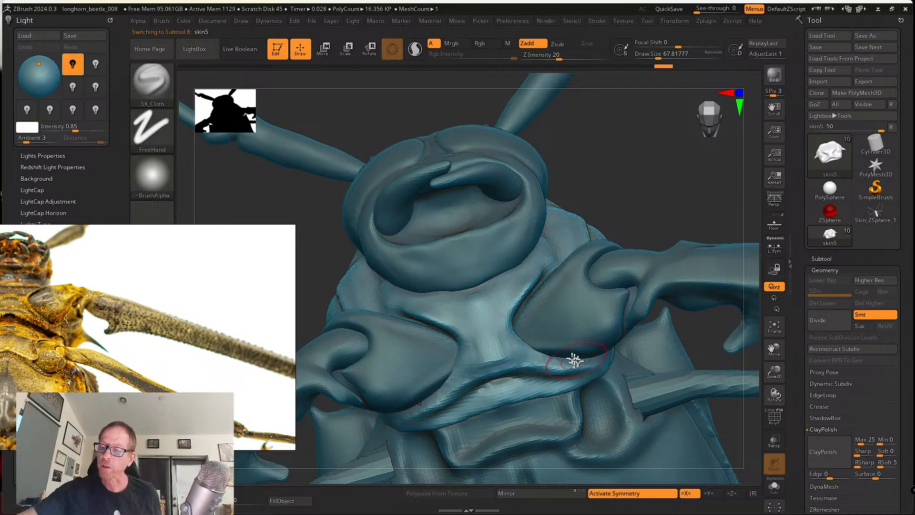
left_click_drag(538, 361, 563, 367)
right_click_drag(526, 381, 511, 339)
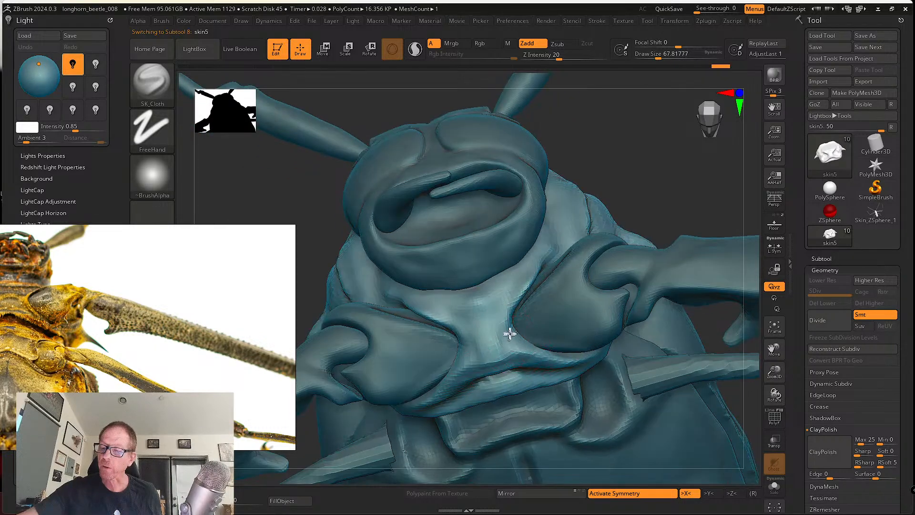
left_click_drag(514, 342, 591, 357)
right_click_drag(592, 358, 548, 353)
mouse_move(548, 354)
left_mouse_down()
mouse_move(574, 363)
mouse_move(631, 359)
left_mouse_up()
right_click_drag(631, 359, 544, 372)
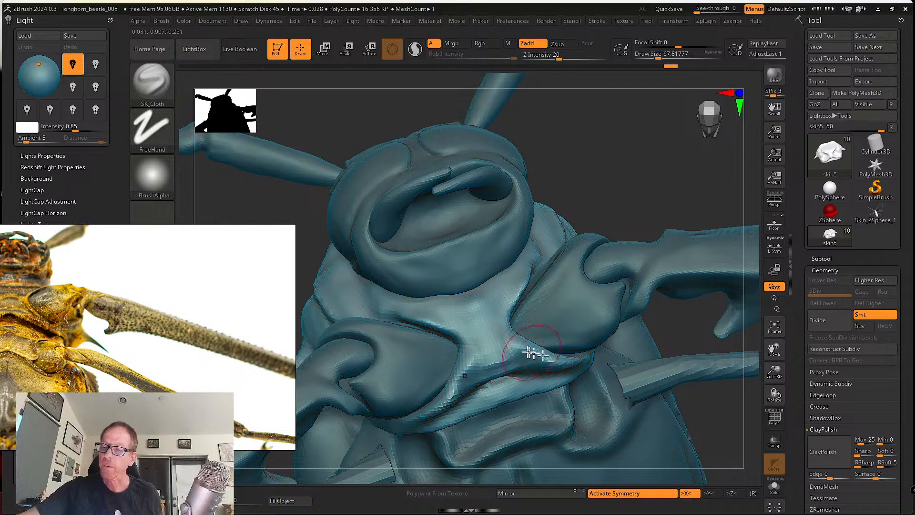
Inspect the model's head, thorax and front-leg bases from above, from the front and from below.
right_click_drag(424, 188, 473, 272)
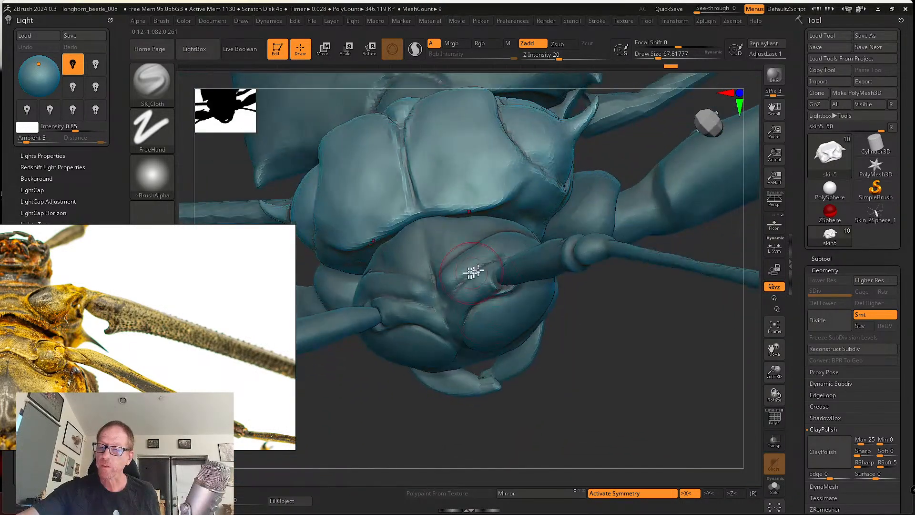
right_click_drag(519, 246, 551, 327)
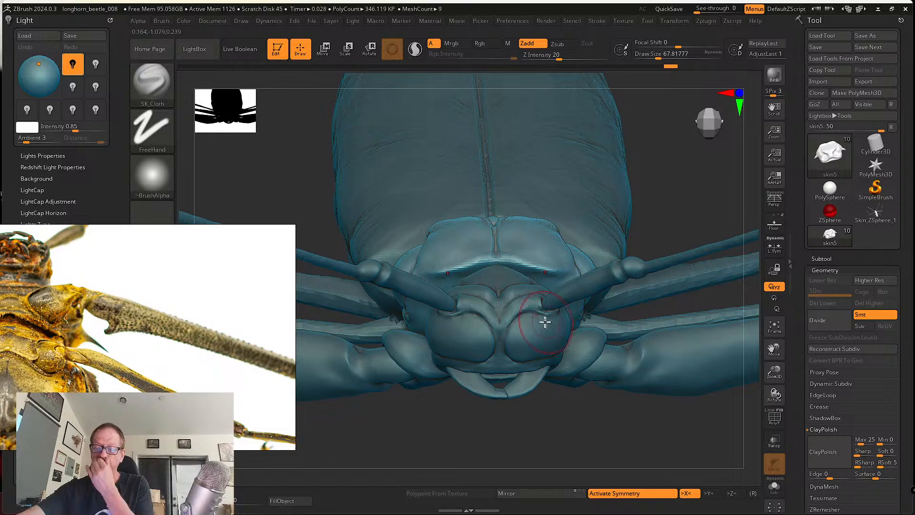
right_click_drag(534, 360, 520, 303)
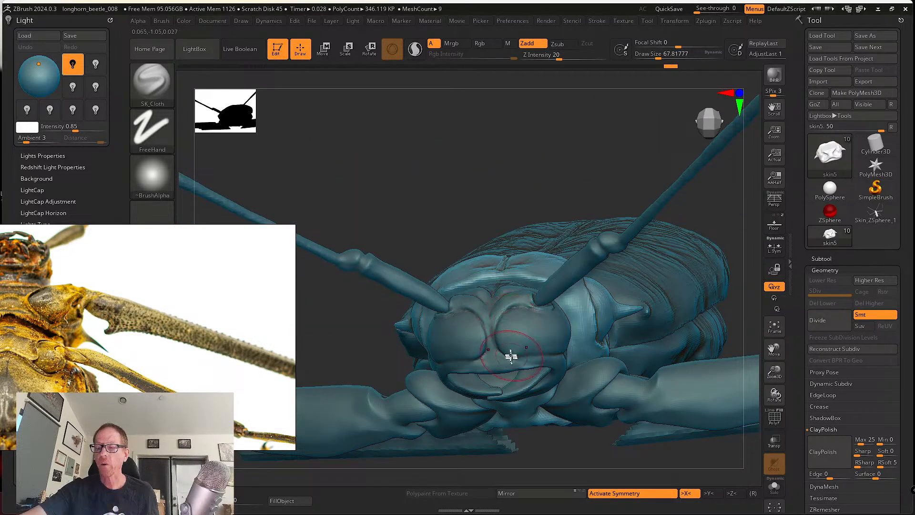
right_click_drag(511, 356, 527, 320)
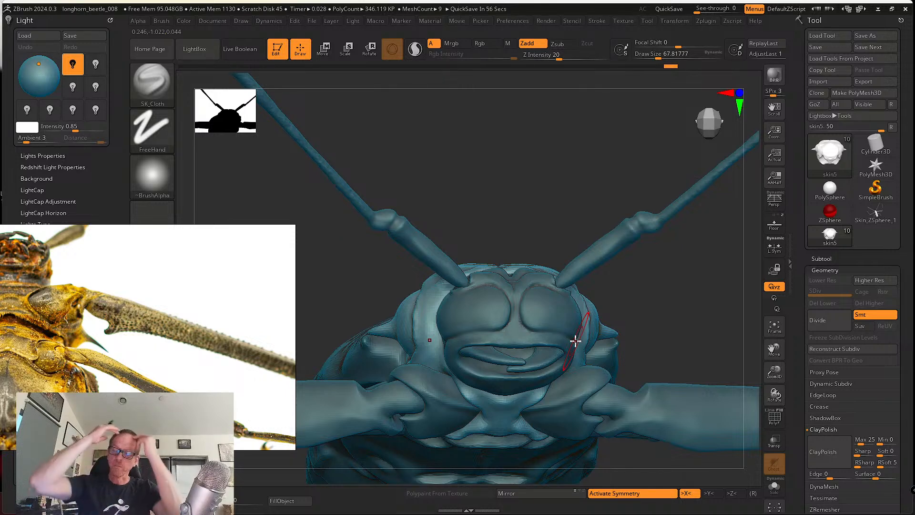
mouse_move(575, 341)
right_mouse_down()
mouse_move(639, 310)
mouse_move(638, 357)
mouse_move(650, 351)
mouse_move(653, 280)
mouse_move(500, 317)
mouse_move(643, 307)
mouse_move(627, 400)
mouse_move(505, 374)
mouse_move(527, 288)
mouse_move(527, 357)
mouse_move(548, 364)
mouse_move(544, 339)
mouse_move(500, 399)
mouse_move(538, 405)
right_mouse_up()
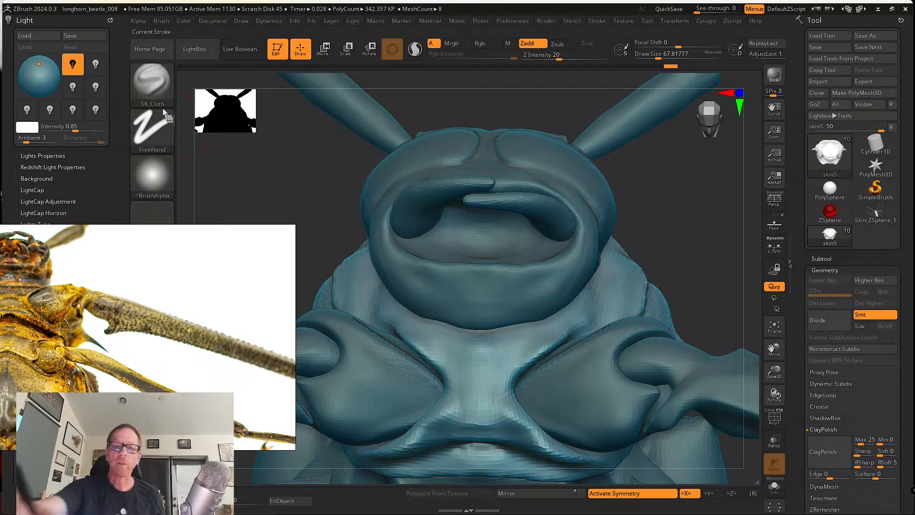
Reshape the thorax underside's front corners and edges along the front-leg bases with the Move brush at draw size about 68, smoothing as needed.
key("b")
key("m")
key("v")
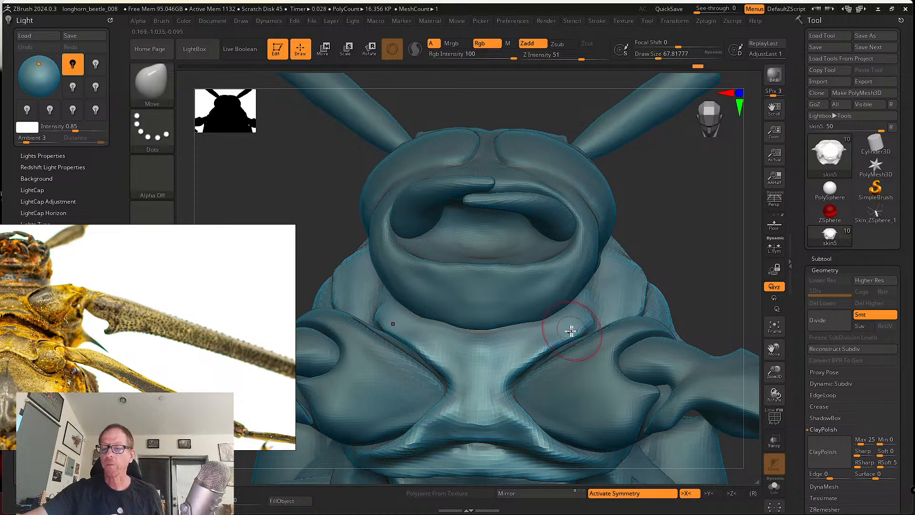
right_click_drag(570, 330, 568, 337)
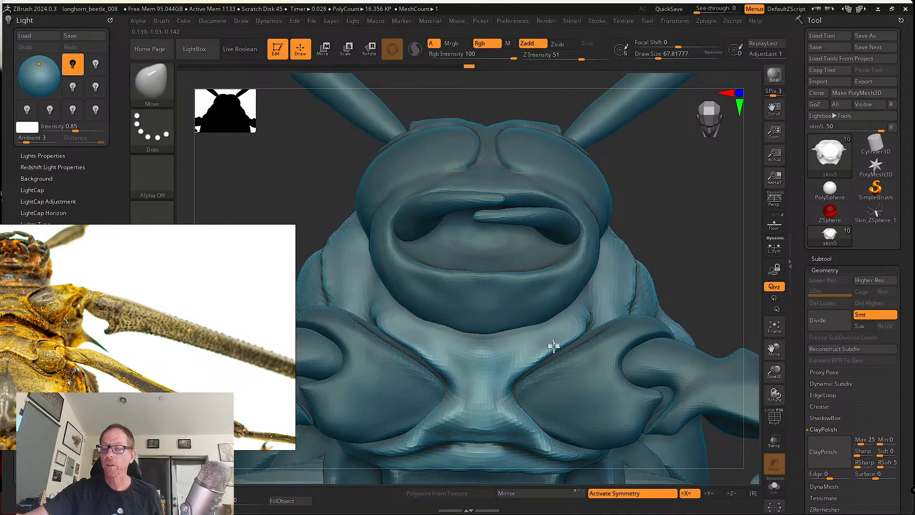
key("shift")
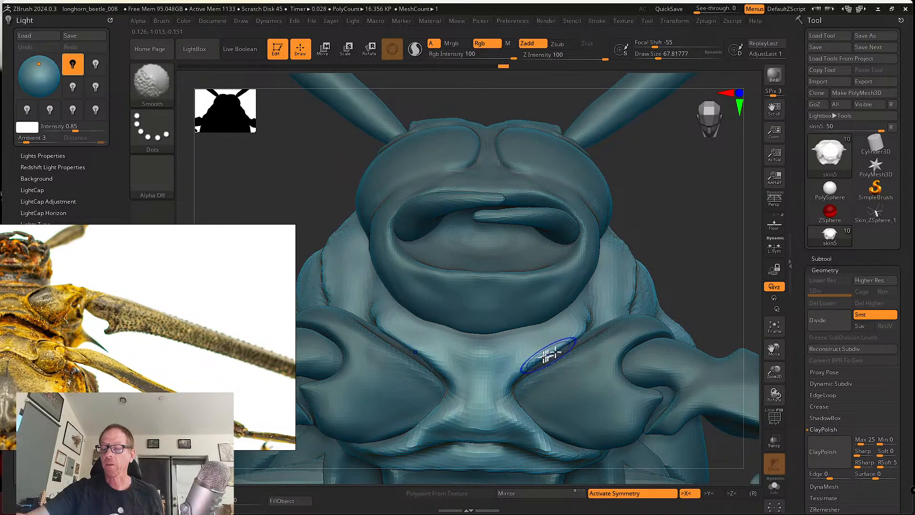
mouse_move(549, 353)
right_mouse_down()
mouse_move(512, 364)
mouse_move(510, 391)
right_mouse_up()
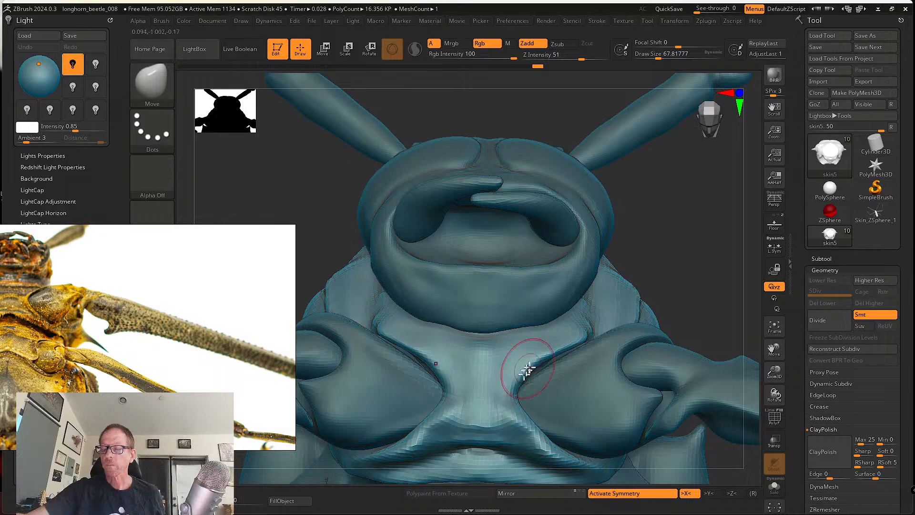
right_click_drag(586, 323, 543, 373)
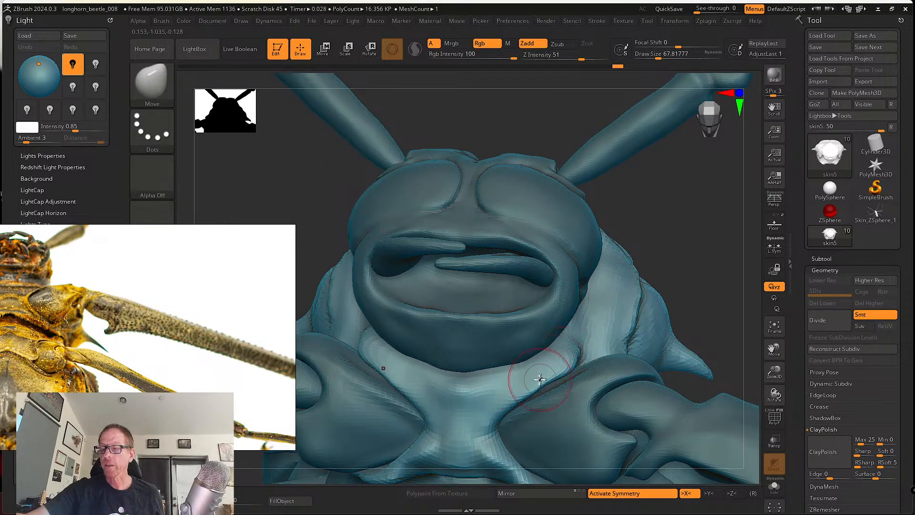
mouse_move(557, 362)
right_mouse_down()
mouse_move(548, 358)
mouse_move(548, 328)
mouse_move(509, 363)
right_mouse_up()
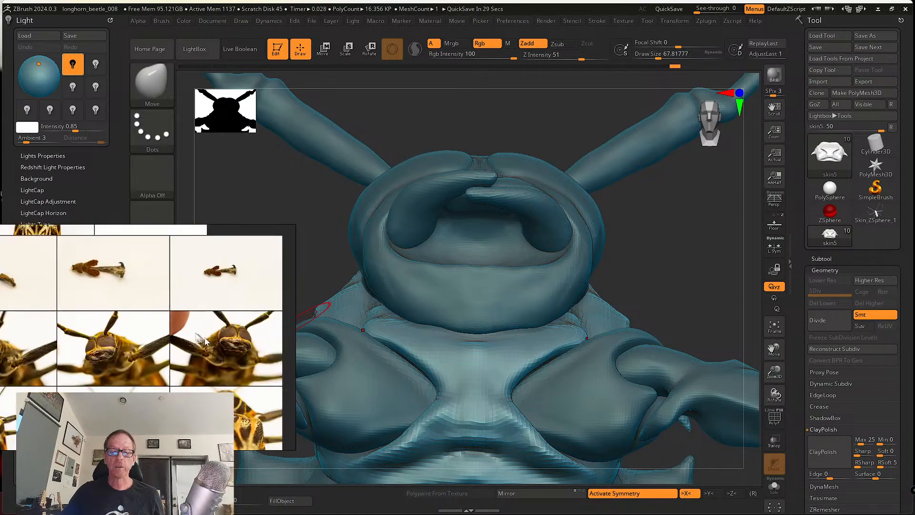
Look through the reference board's beetle photos for views of the head, front legs and thorax underside.
scroll(113, 299, "up", 1)
middle_click_drag(112, 300, 216, 305)
scroll(194, 321, "up", 4)
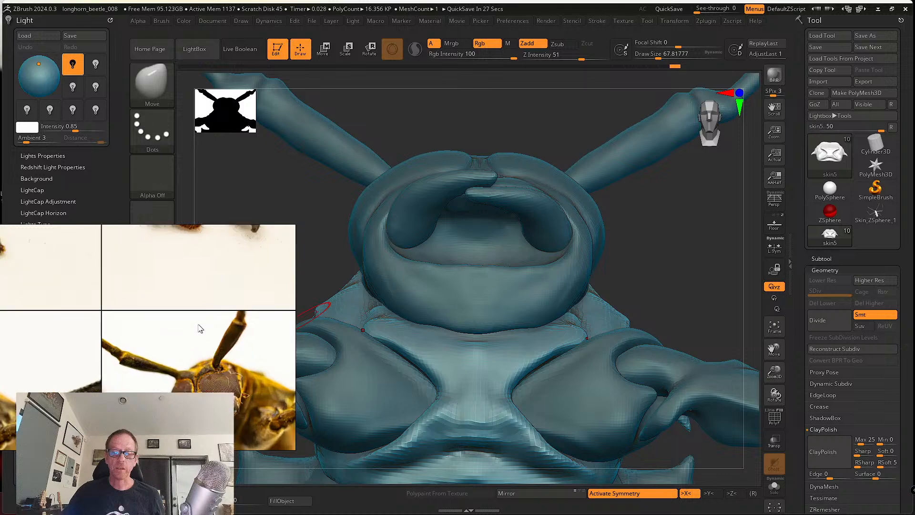
scroll(200, 329, "down", 5)
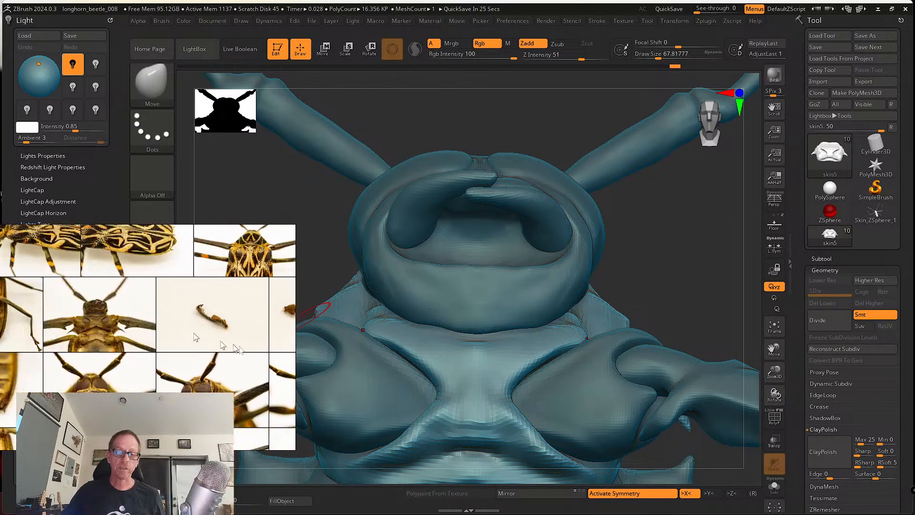
scroll(164, 374, "up", 2)
scroll(201, 350, "down", 2)
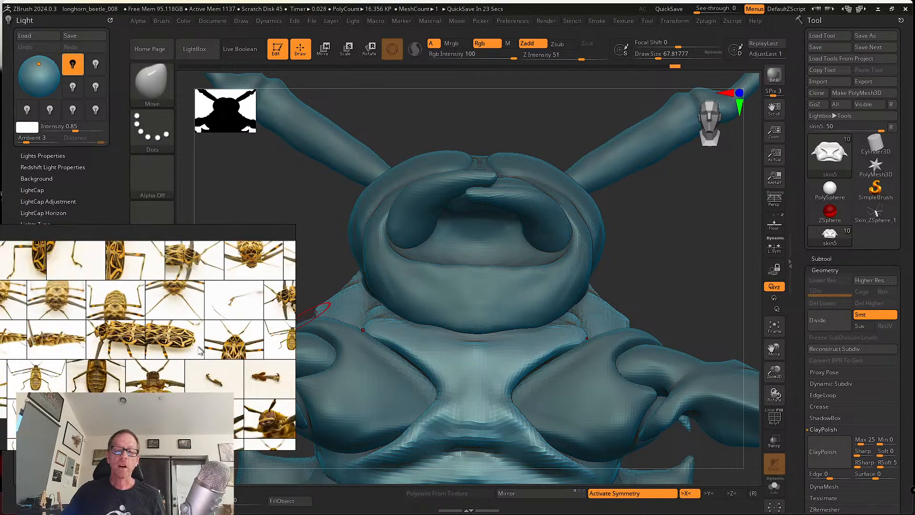
scroll(200, 352, "down", 2)
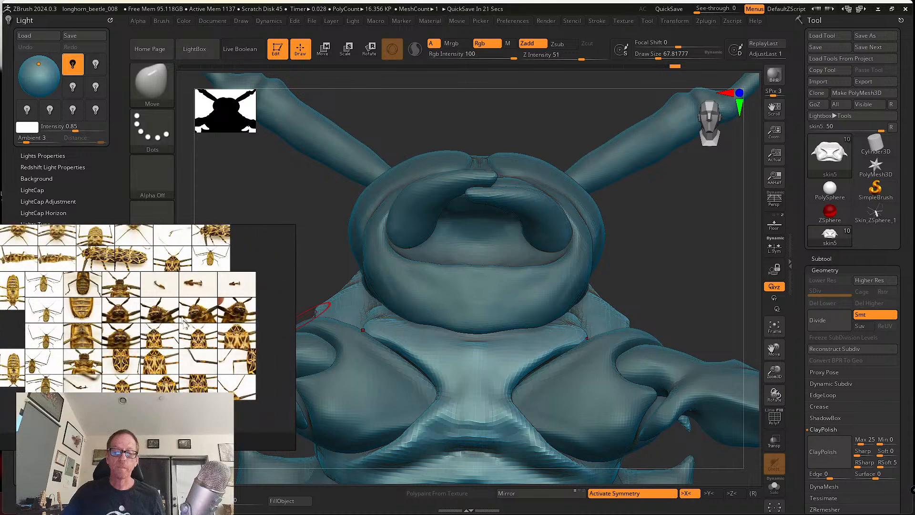
scroll(190, 357, "up", 5)
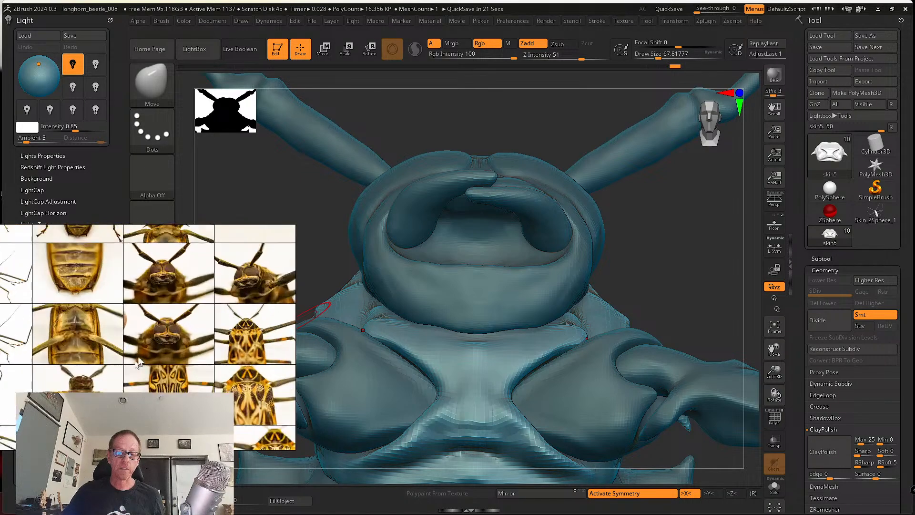
scroll(218, 339, "up", 5)
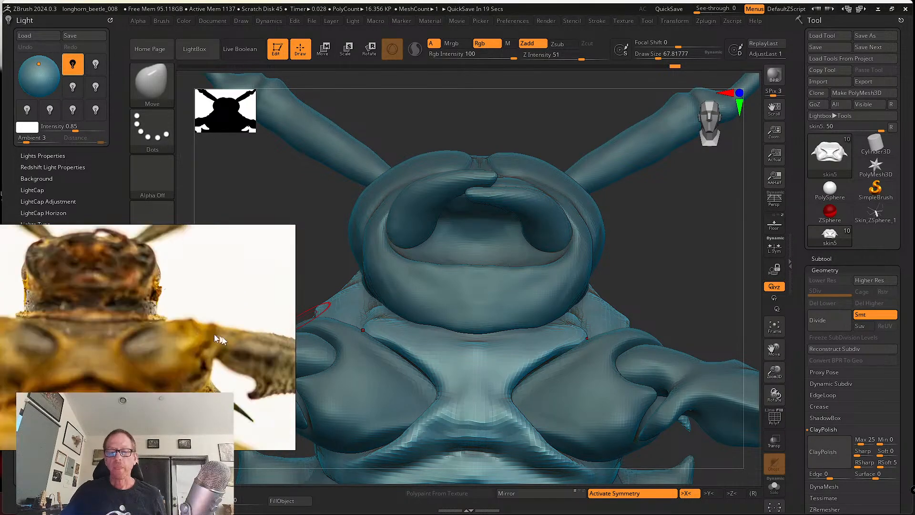
scroll(210, 345, "down", 8)
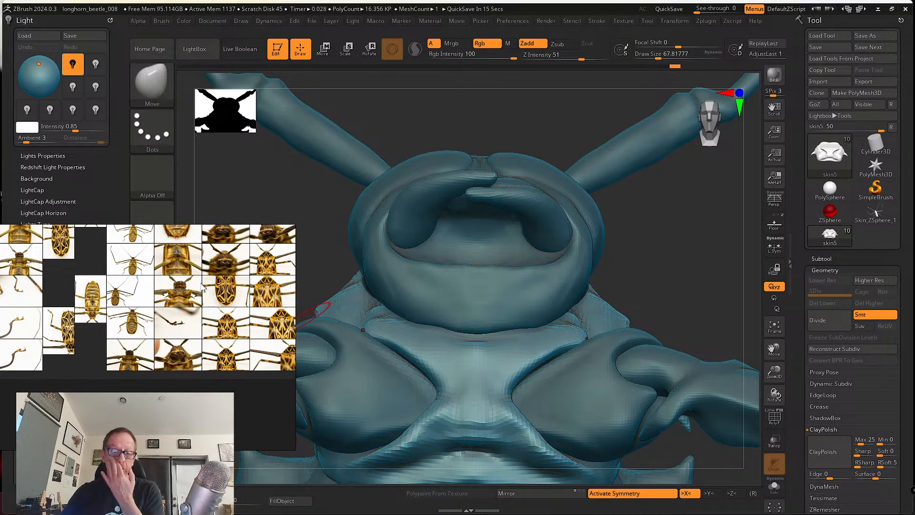
scroll(210, 315, "down", 5)
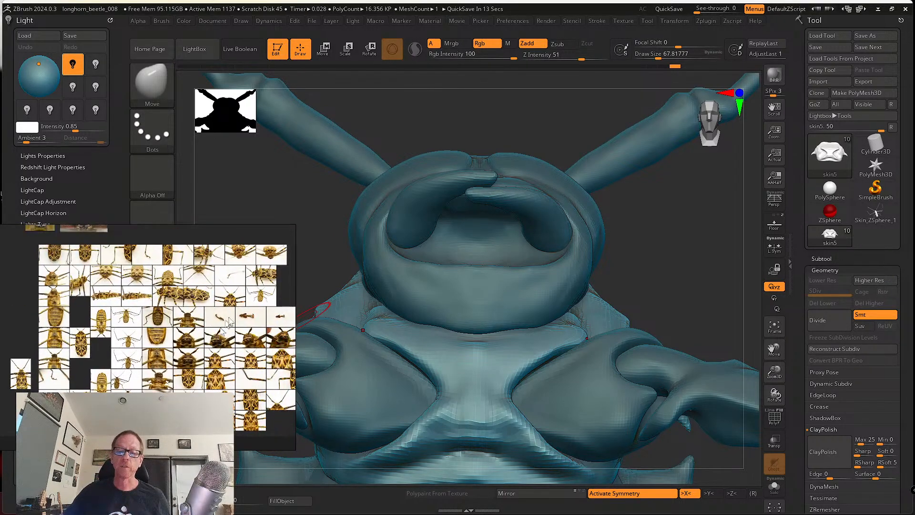
Examine the underside photo up close around the front-leg base and the thorax plate between the legs.
scroll(229, 358, "up", 6)
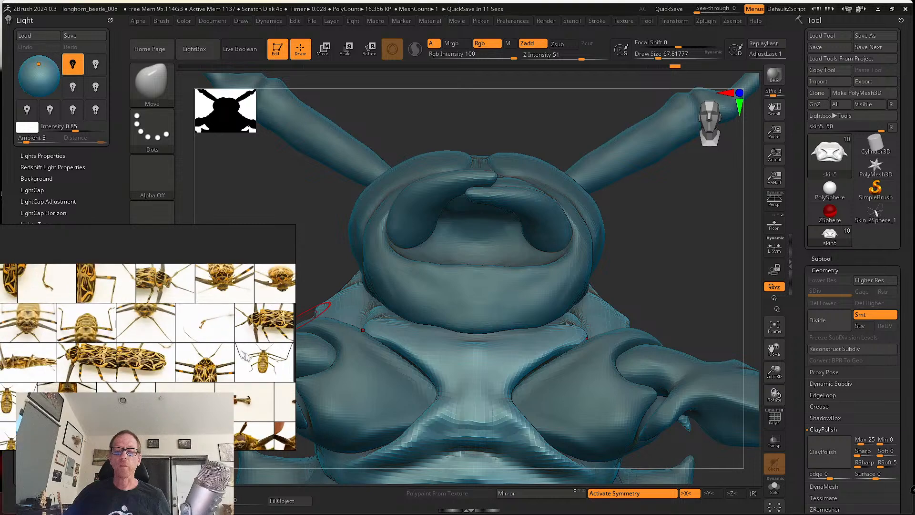
scroll(247, 358, "up", 6)
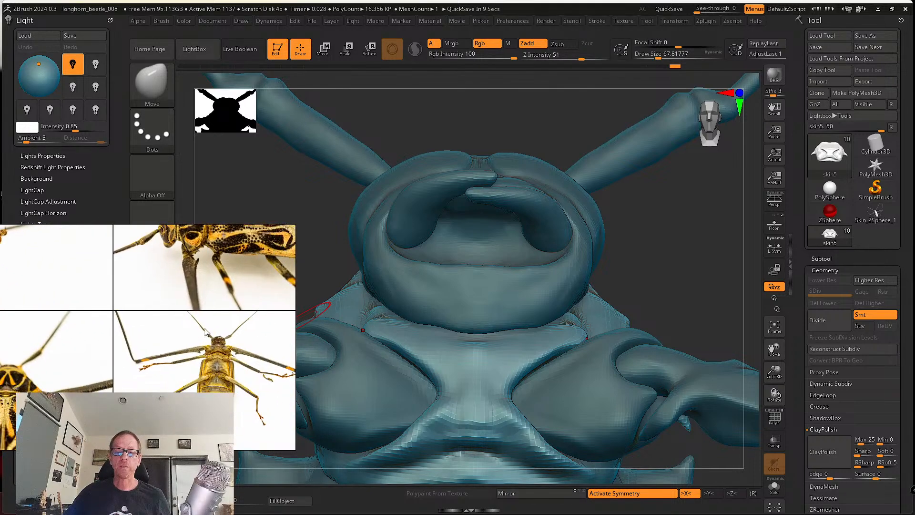
scroll(162, 336, "up", 8)
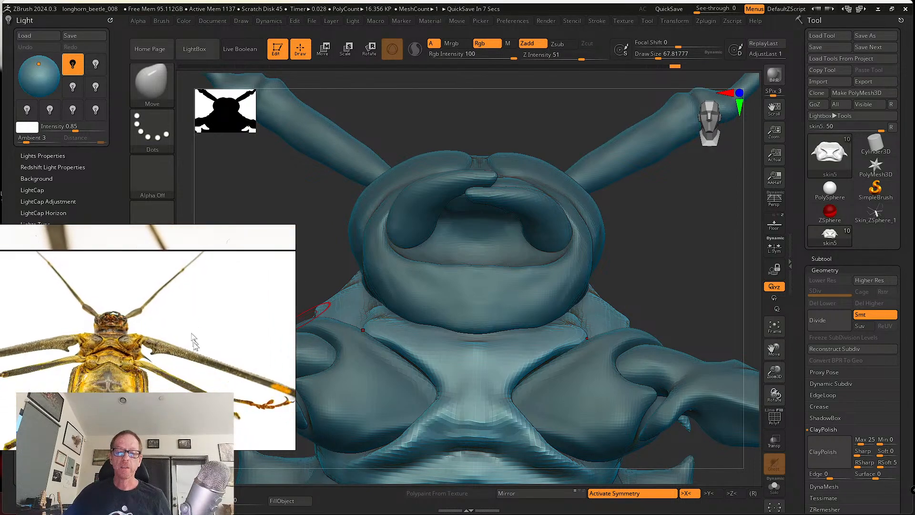
scroll(193, 346, "up", 8)
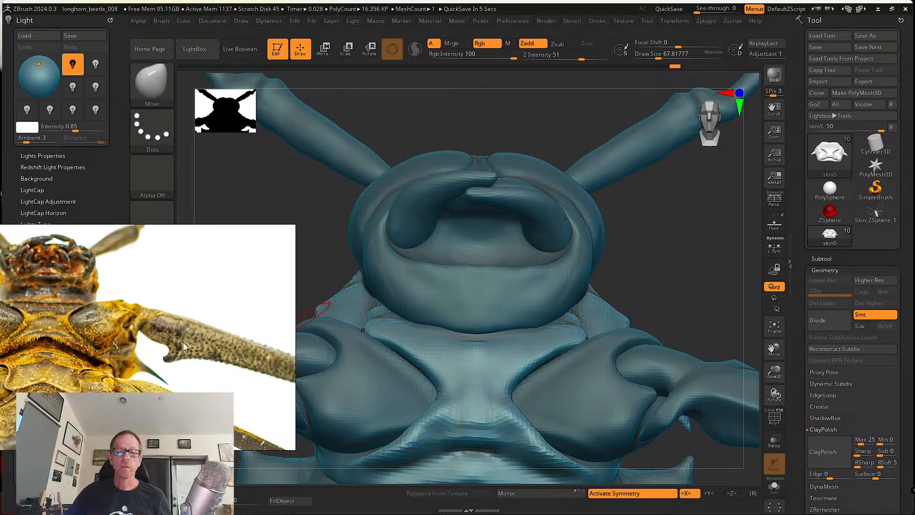
scroll(211, 348, "up", 4)
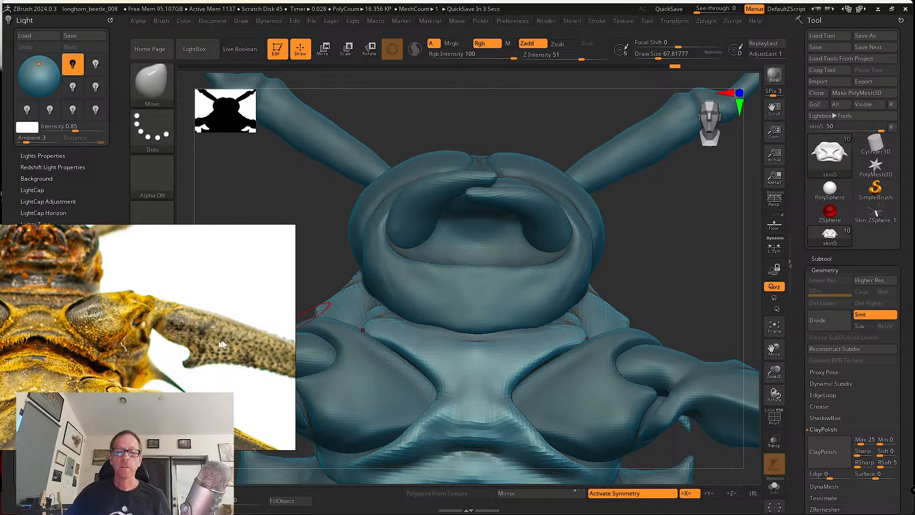
middle_click_drag(196, 352, 188, 331)
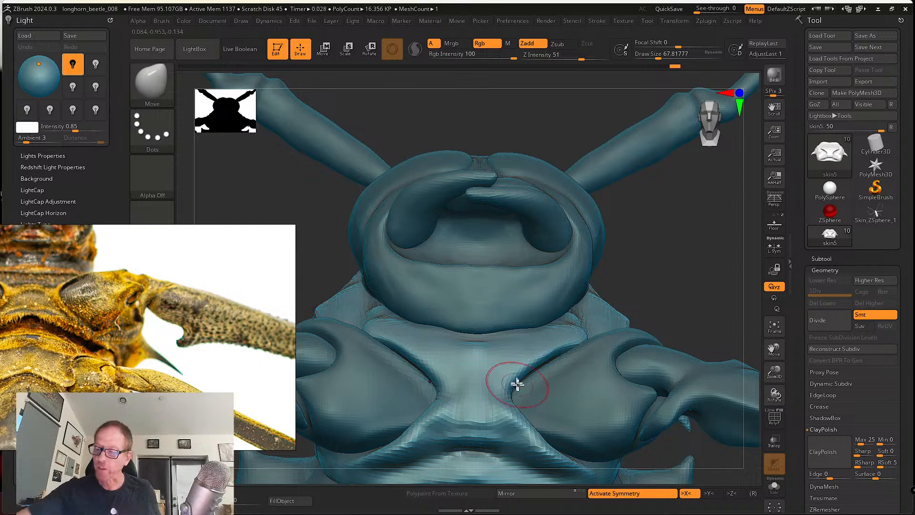
Adjust the thorax plate's narrow middle beside the leg bases and pull its front corners outward with the Move brush.
left_click_drag(508, 380, 513, 379)
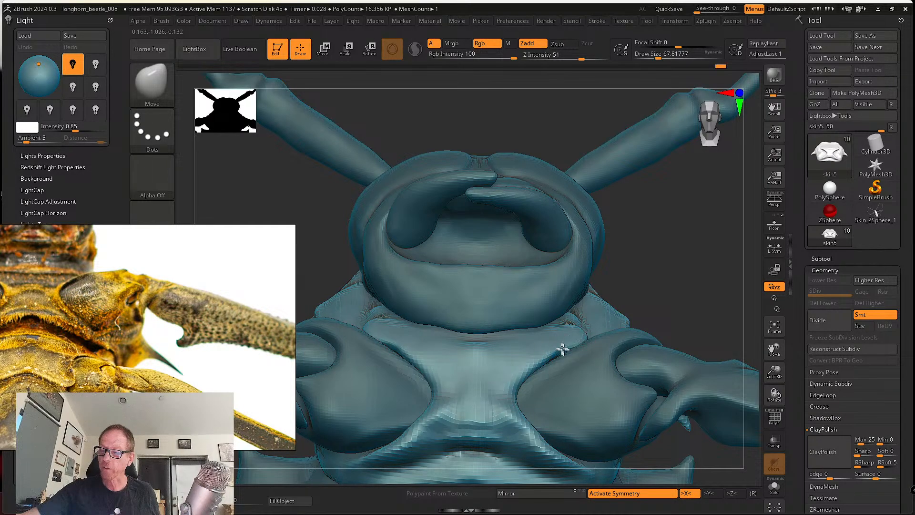
right_click_drag(527, 392, 509, 358)
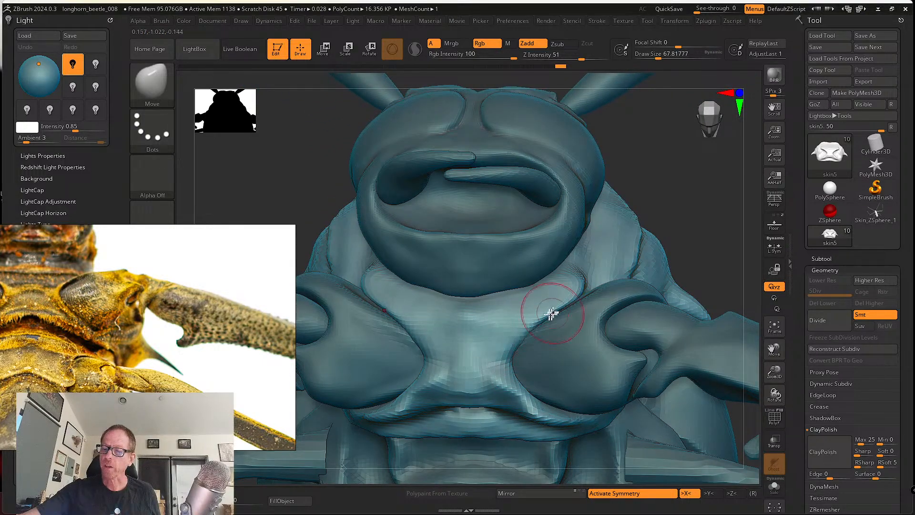
right_click_drag(586, 288, 558, 295)
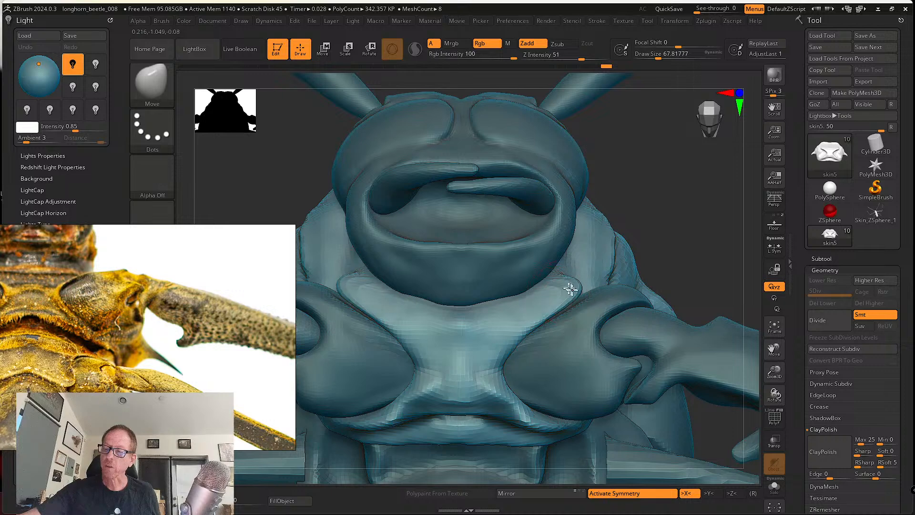
left_click_drag(570, 288, 583, 282)
mouse_move(539, 317)
right_mouse_down()
mouse_move(539, 304)
mouse_move(527, 334)
right_mouse_up()
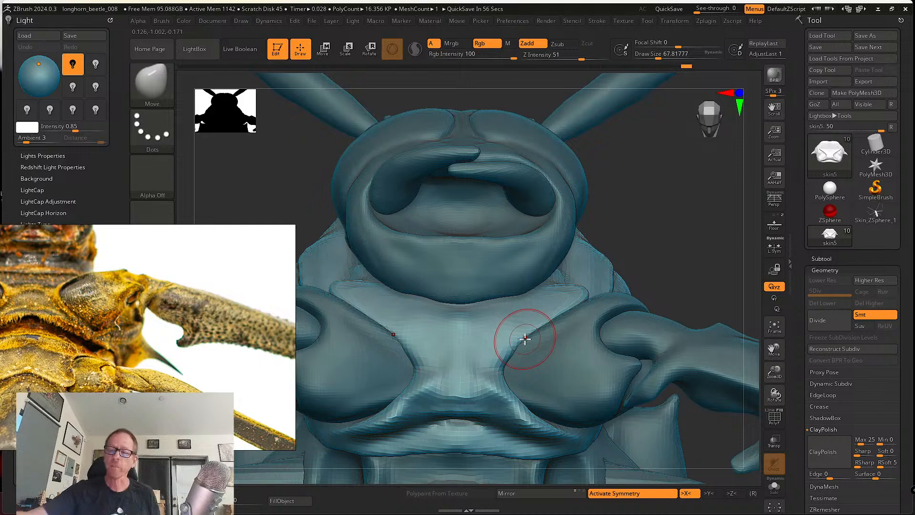
Sculpt the thorax ridge running outward behind the front-leg bases with the SK_Cloth brush at Z intensity 20.
key("b")
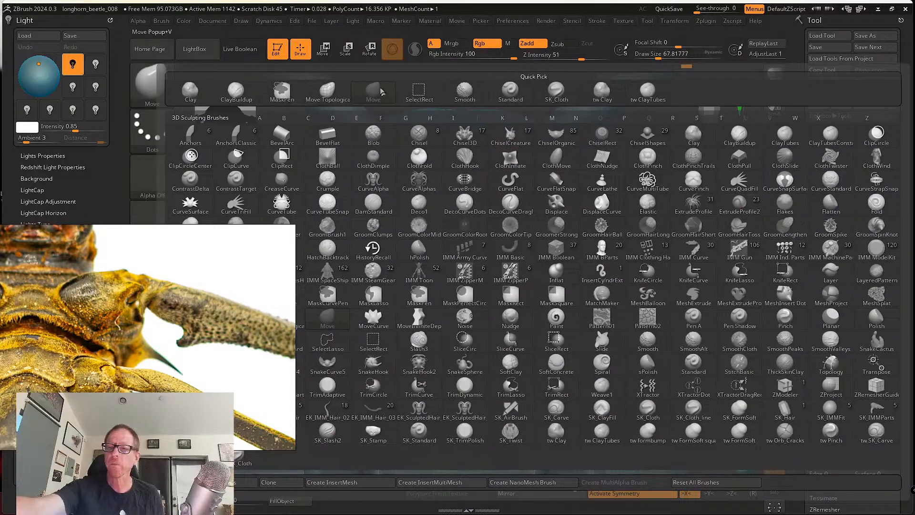
left_click(556, 91)
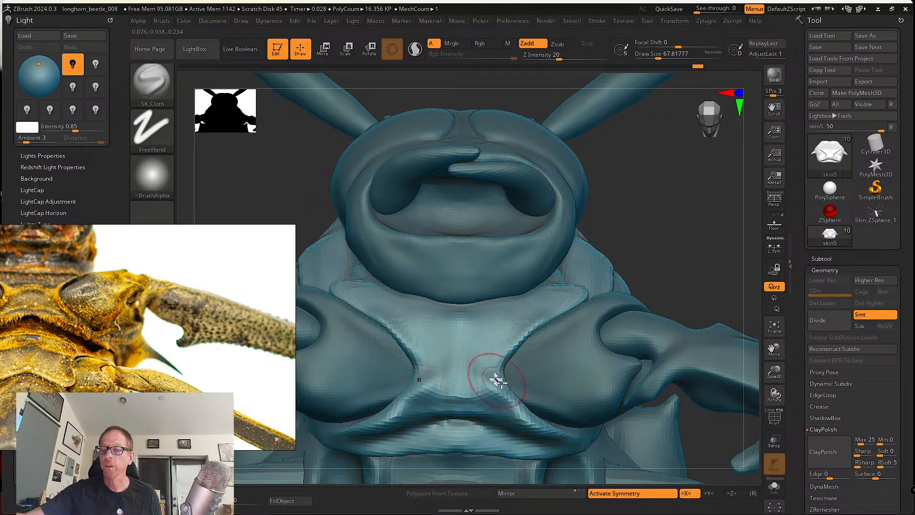
left_click_drag(496, 381, 548, 424)
right_click_drag(548, 423, 494, 396)
mouse_move(494, 396)
left_mouse_down()
mouse_move(543, 432)
mouse_move(535, 442)
left_mouse_up()
right_click_drag(535, 441, 516, 429)
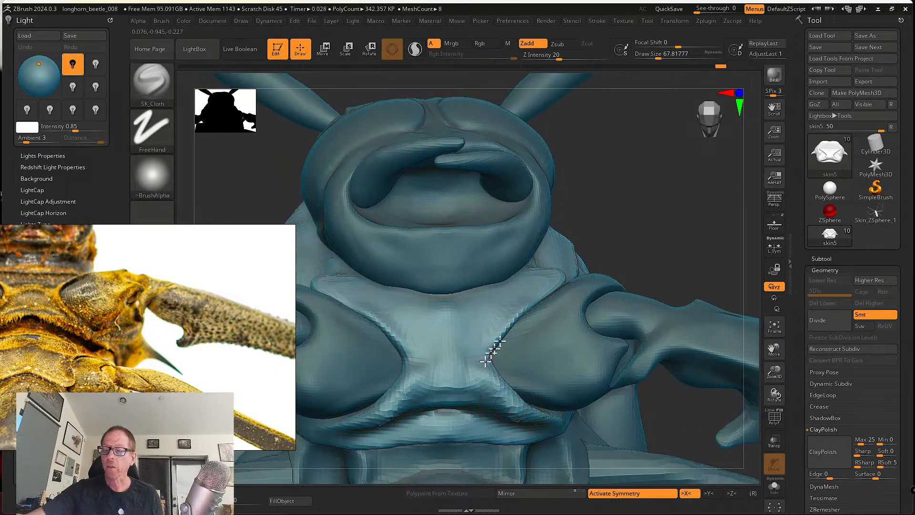
Build up the thorax plate's edge from its narrow middle to the front corners with SK_Cloth, remeshing skin5 between strokes.
left_click_drag(486, 361, 565, 276)
mouse_move(496, 350)
left_mouse_down()
mouse_move(521, 310)
mouse_move(567, 275)
left_mouse_up()
left_click_drag(630, 187, 646, 256, "ctrl")
left_click_drag(495, 352, 572, 272)
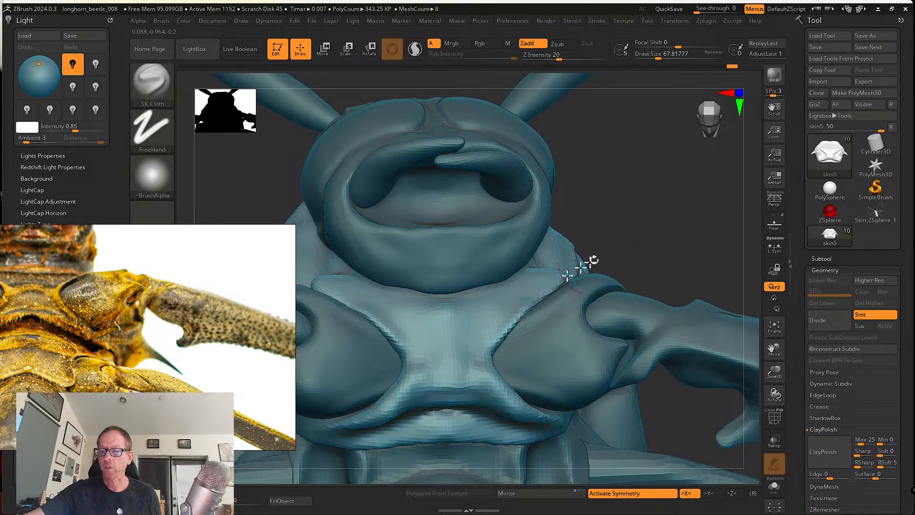
right_click_drag(511, 360, 493, 365)
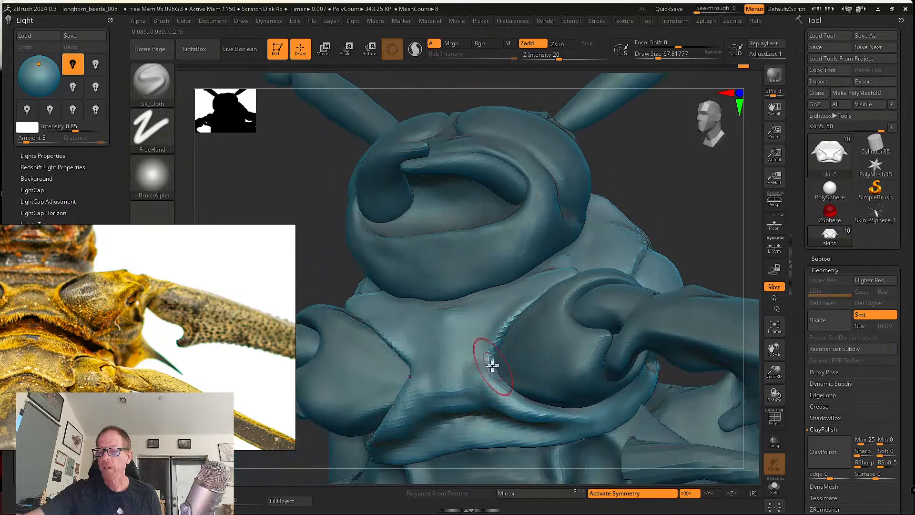
Reduce the draw size to about 59 and sculpt along the thorax rim behind the front-leg base.
key("s")
left_click(489, 363)
mouse_move(485, 361)
left_mouse_down()
mouse_move(550, 421)
mouse_move(529, 423)
left_mouse_up()
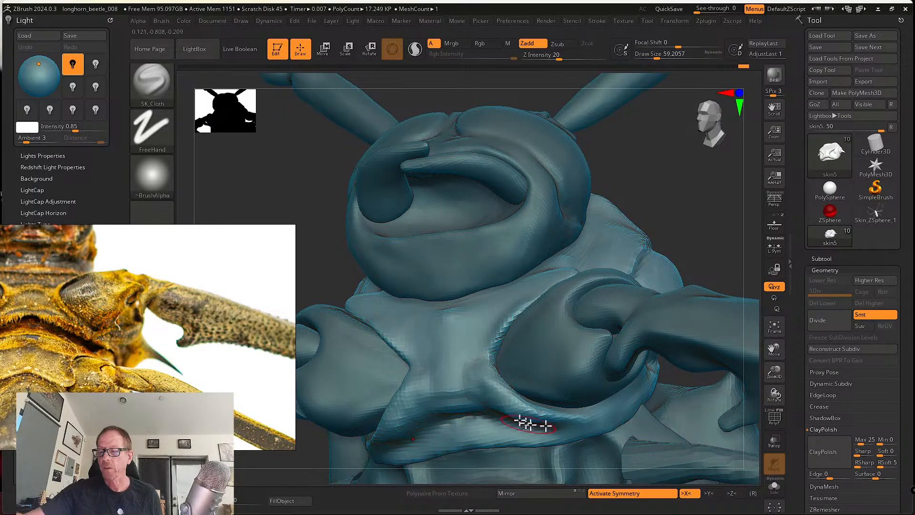
Sculpt the recess behind the thorax plate's narrow middle with SK_Cloth and smooth the surface across that middle.
right_click_drag(529, 423, 474, 398)
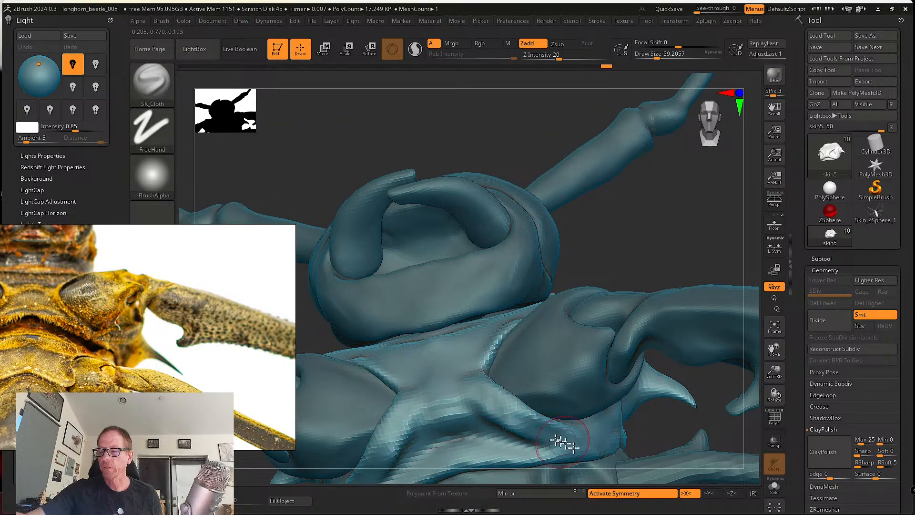
right_click_drag(523, 432, 517, 443)
left_click_drag(474, 408, 472, 414)
mouse_move(472, 414)
right_mouse_down()
mouse_move(465, 419)
mouse_move(493, 406)
right_mouse_up()
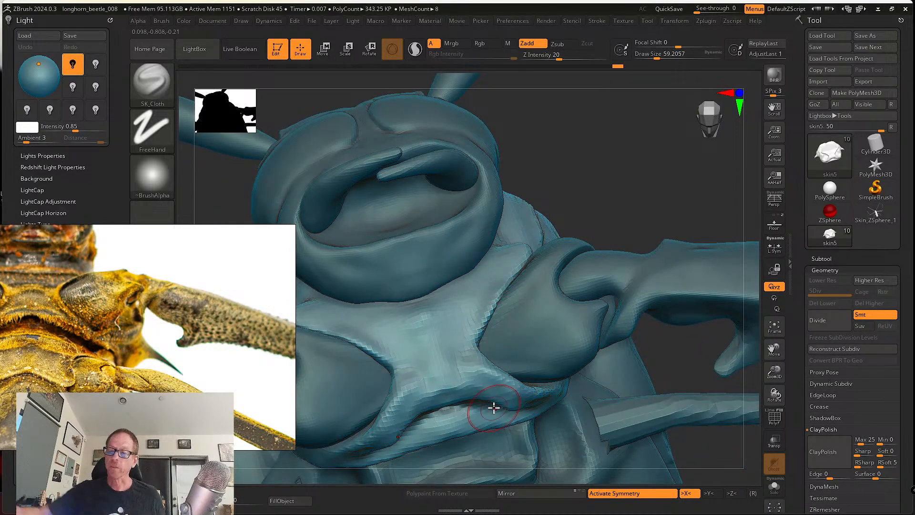
mouse_move(399, 368)
left_mouse_down()
mouse_move(468, 351)
mouse_move(455, 338)
mouse_move(468, 336)
left_mouse_up()
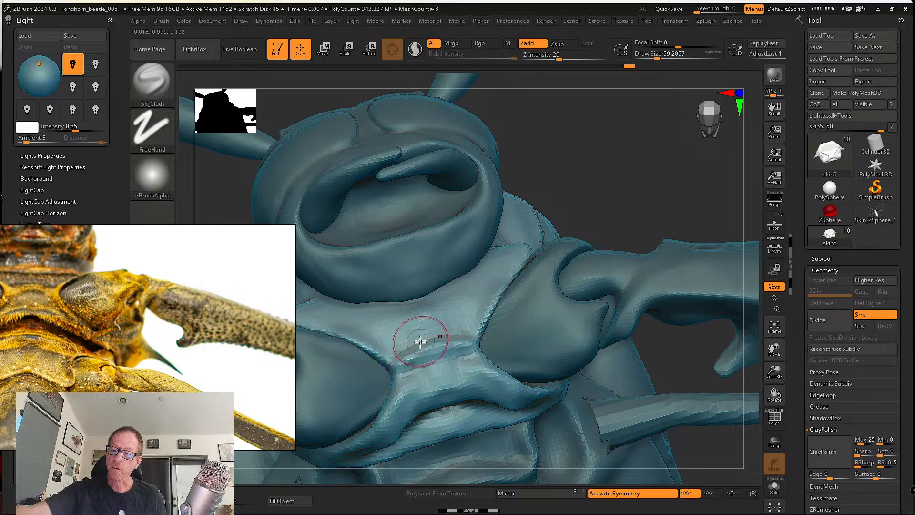
left_click_drag(401, 335, 456, 319, "shift")
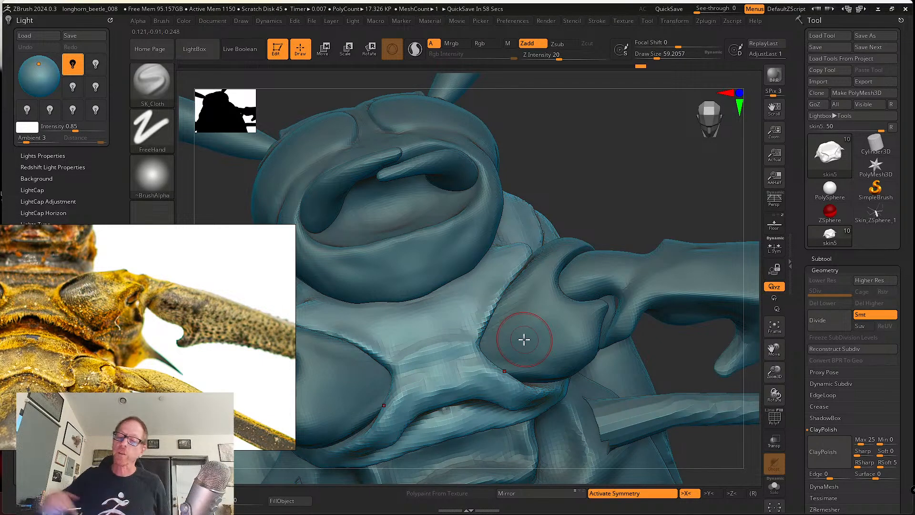
With the Move brush at a draw size of about 116, reshape the thorax plate's edge from the front-leg base to the front corner.
left_click(154, 86)
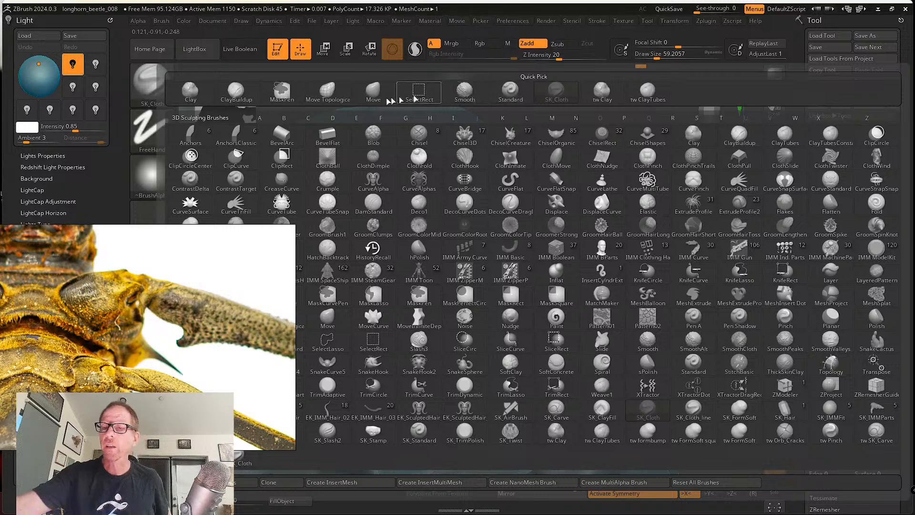
left_click(379, 95)
key("s")
left_click_drag(485, 349, 493, 348)
right_click_drag(488, 345, 483, 333)
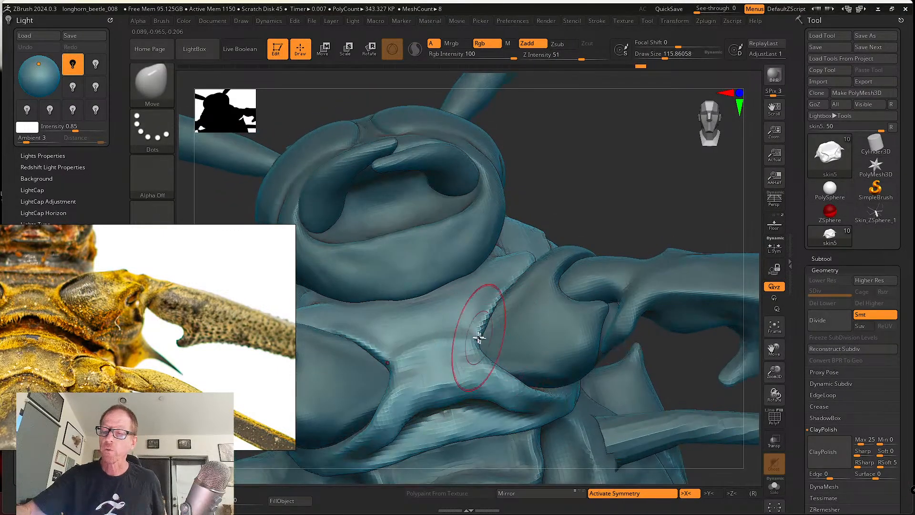
left_click_drag(478, 337, 497, 298)
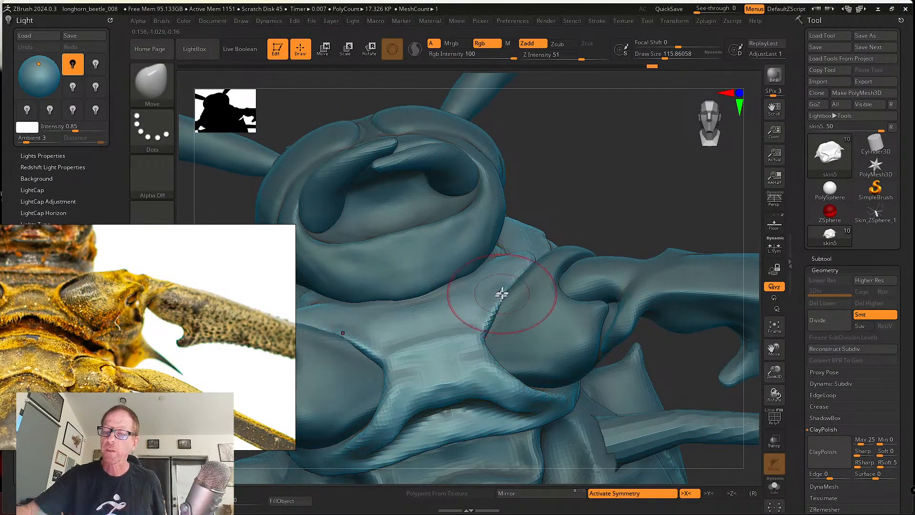
right_click_drag(530, 271, 535, 295)
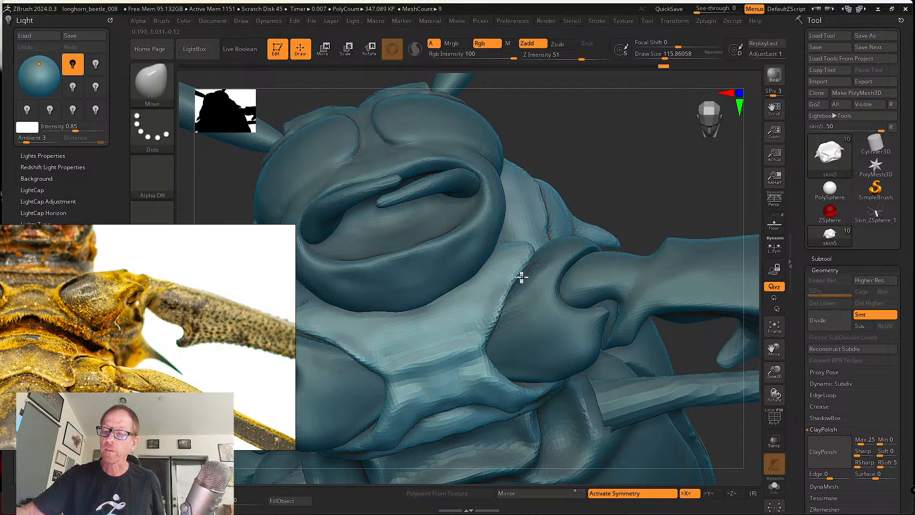
left_click_drag(520, 277, 529, 260)
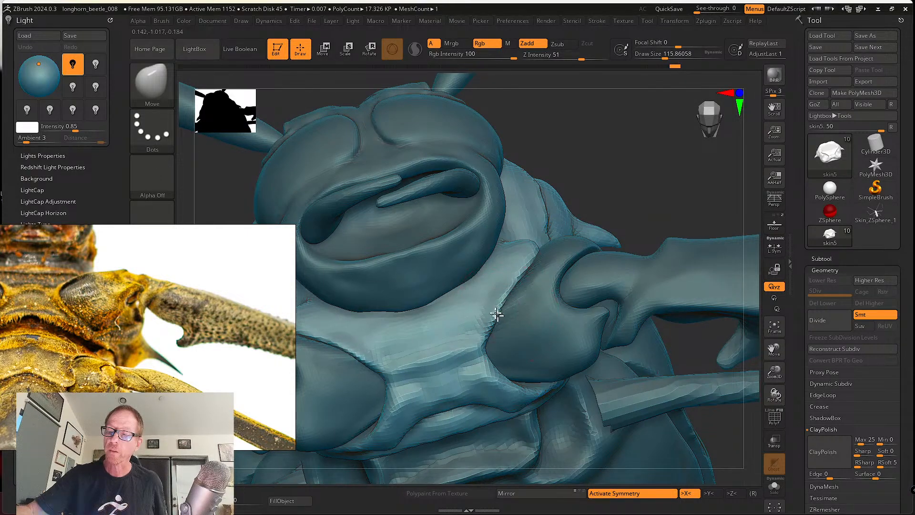
Adjust the thorax plate's middle with the Move brush at draw size about 104, and reframe the reference photo on the head and front-leg bases.
mouse_move(494, 310)
right_mouse_down()
mouse_move(498, 323)
mouse_move(445, 352)
right_mouse_up()
key("s")
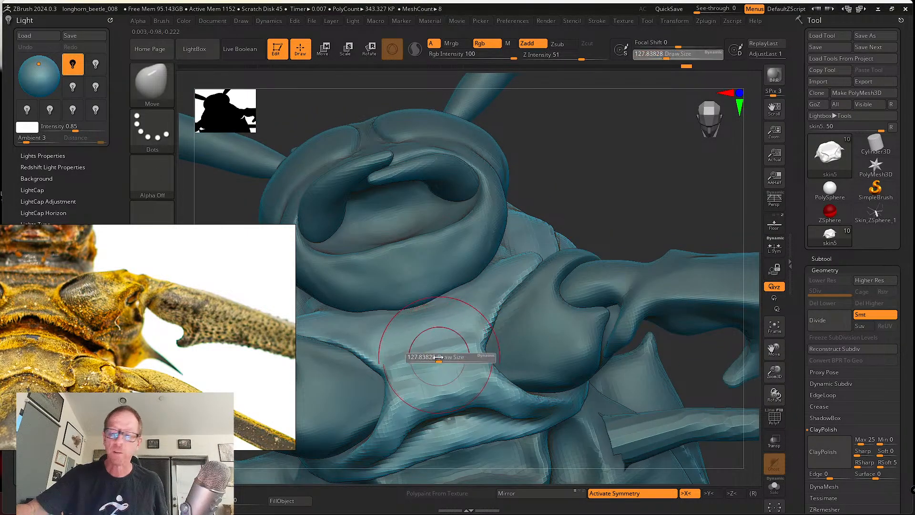
mouse_move(437, 359)
left_mouse_down()
mouse_move(433, 346)
mouse_move(454, 329)
left_mouse_up()
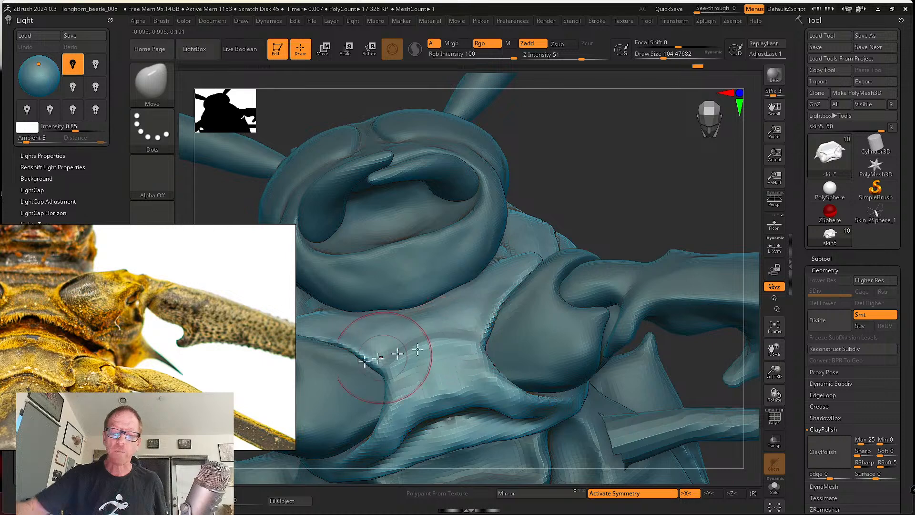
scroll(143, 305, "down", 5)
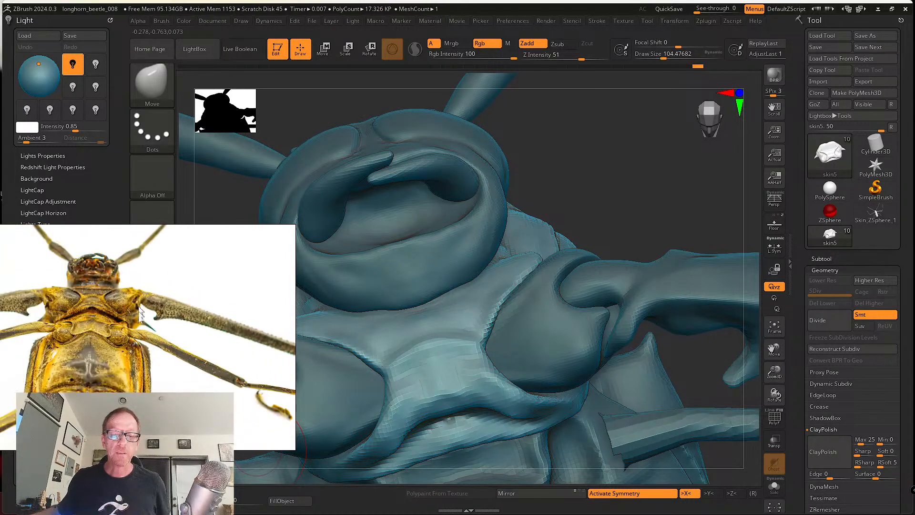
middle_click_drag(146, 342, 193, 276)
scroll(177, 318, "up", 2)
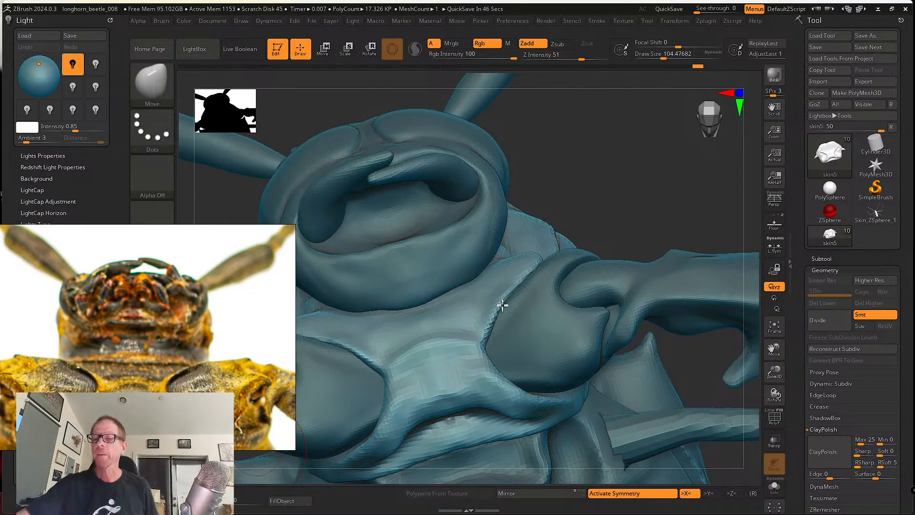
mouse_move(507, 294)
right_mouse_down()
mouse_move(506, 322)
mouse_move(476, 333)
mouse_move(465, 351)
mouse_move(474, 341)
mouse_move(482, 351)
right_mouse_up()
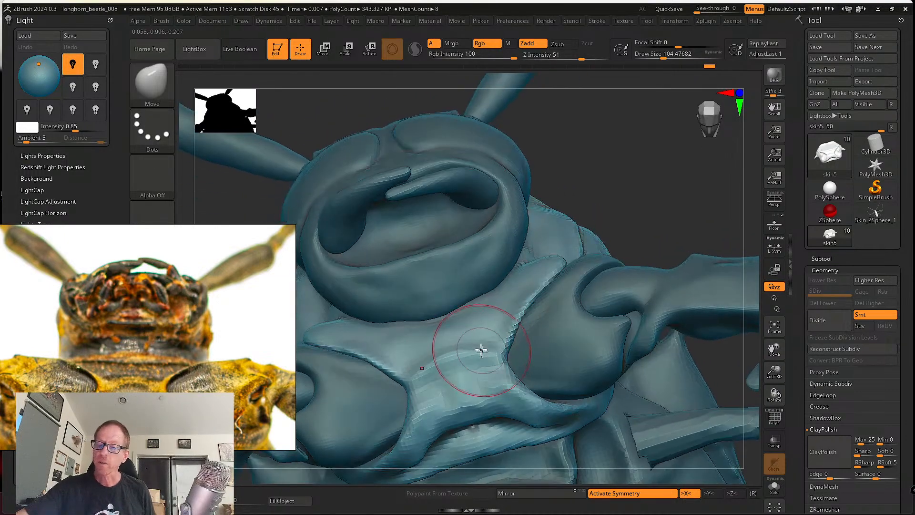
Raise ridges with SK_Cloth from the thorax plate's narrow middle to its front and rear corners, reducing the draw size to about 49.
left_click(152, 84)
left_click(553, 92)
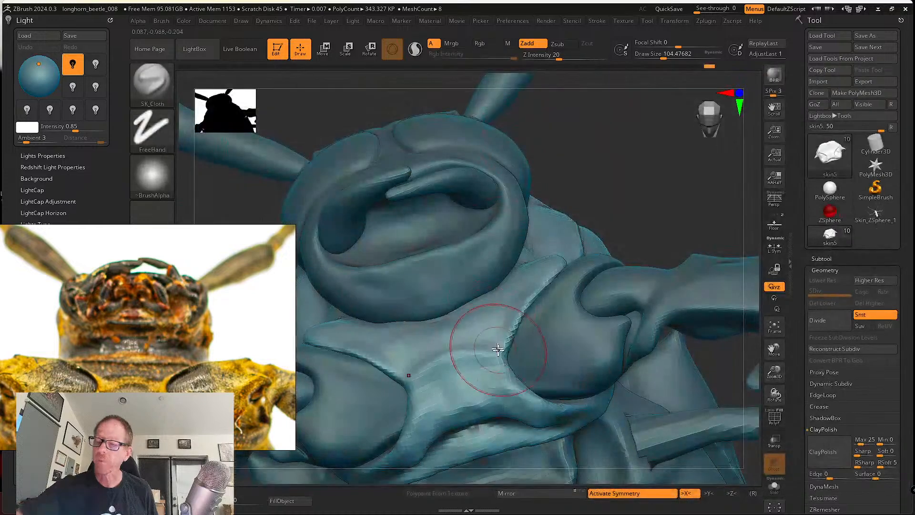
left_click_drag(494, 348, 561, 260)
right_click_drag(524, 301, 495, 335)
mouse_move(491, 359)
left_mouse_down()
mouse_move(490, 370)
mouse_move(569, 417)
left_mouse_up()
right_click_drag(515, 383, 511, 378)
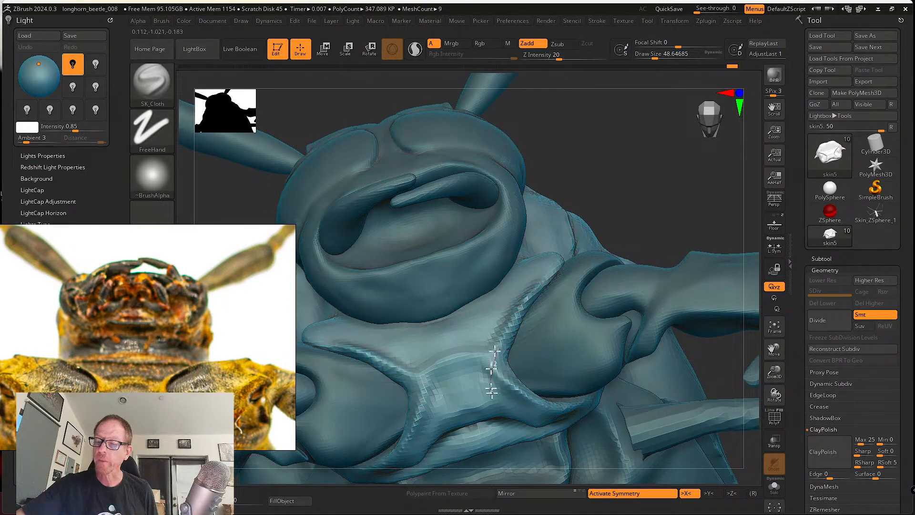
mouse_move(496, 327)
right_mouse_down()
mouse_move(496, 372)
mouse_move(486, 329)
mouse_move(480, 364)
right_mouse_up()
Fill the hollow behind the thorax plate's narrow middle using the tw ClayTubes brush at Z intensity 10.
left_click(151, 84)
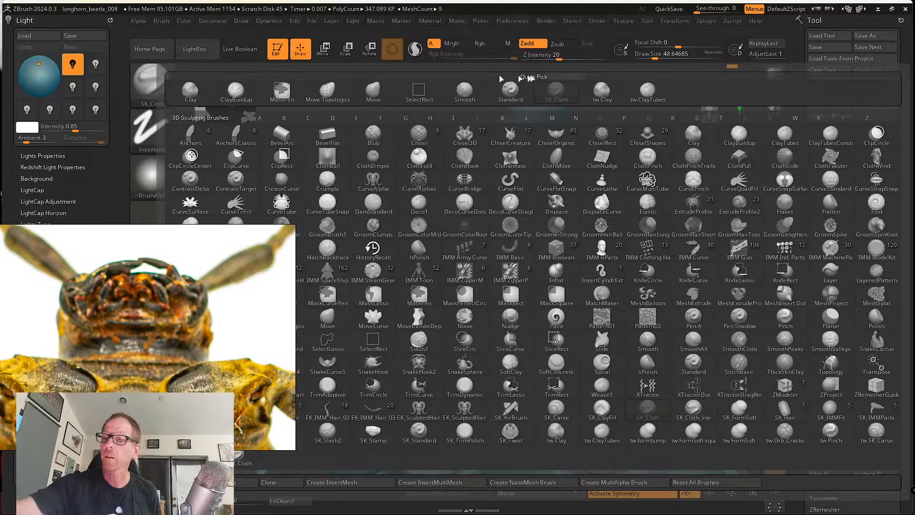
left_click(649, 92)
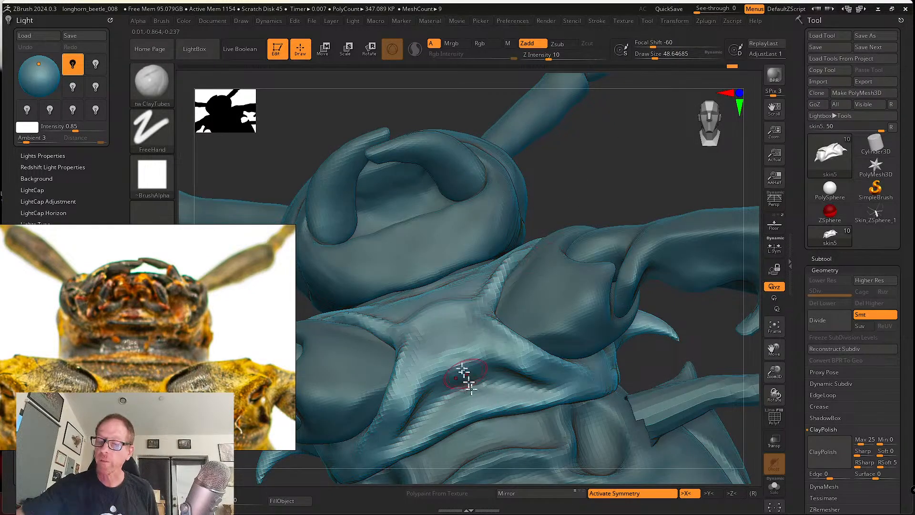
left_click(151, 83)
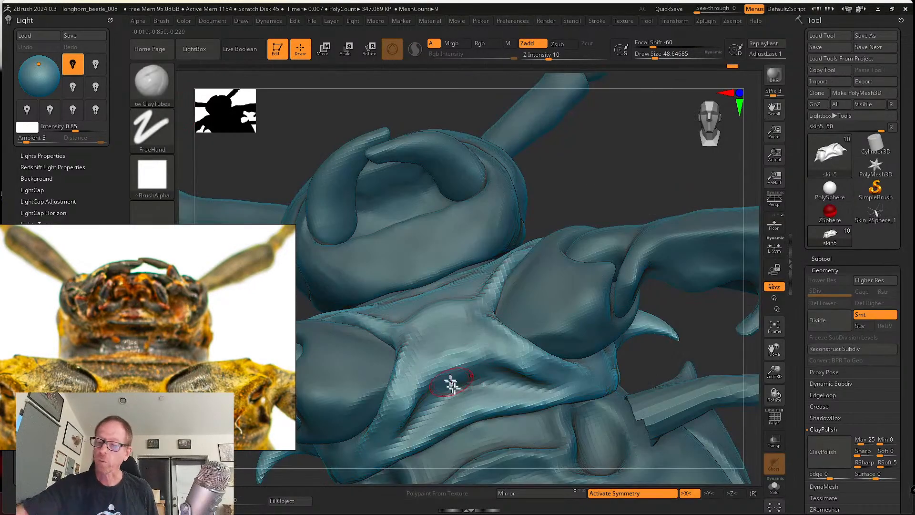
right_click_drag(451, 383, 462, 373)
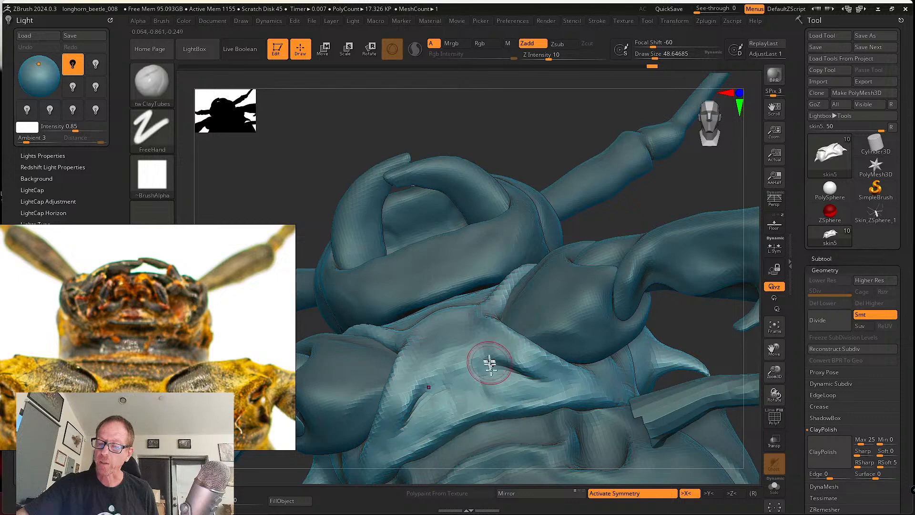
right_click_drag(489, 363, 488, 394)
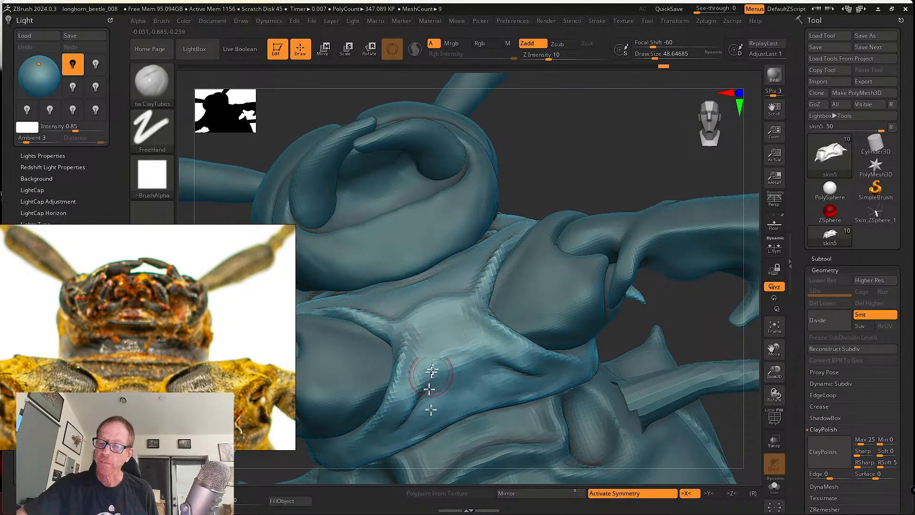
right_click_drag(429, 389, 444, 351)
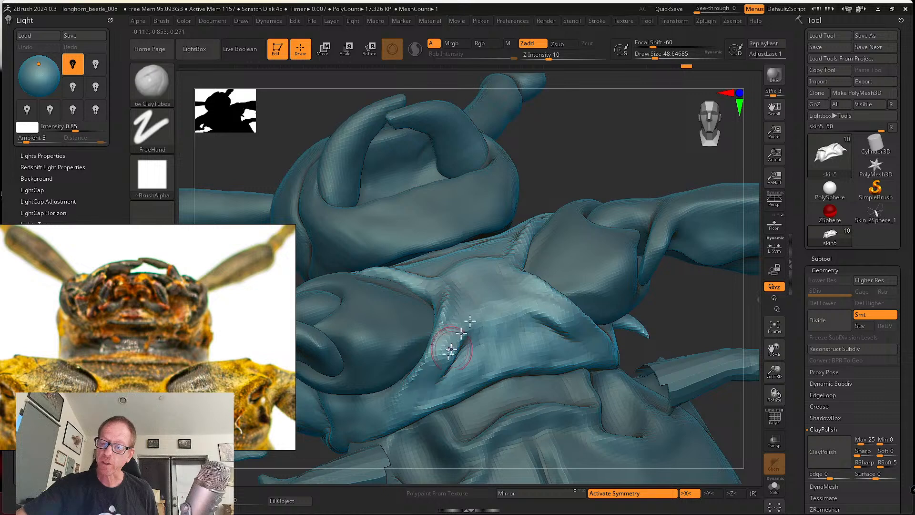
Build up the rear thorax surface between the two side ridges with tw ClayTubes, out to its back edge.
right_click_drag(509, 331, 450, 387)
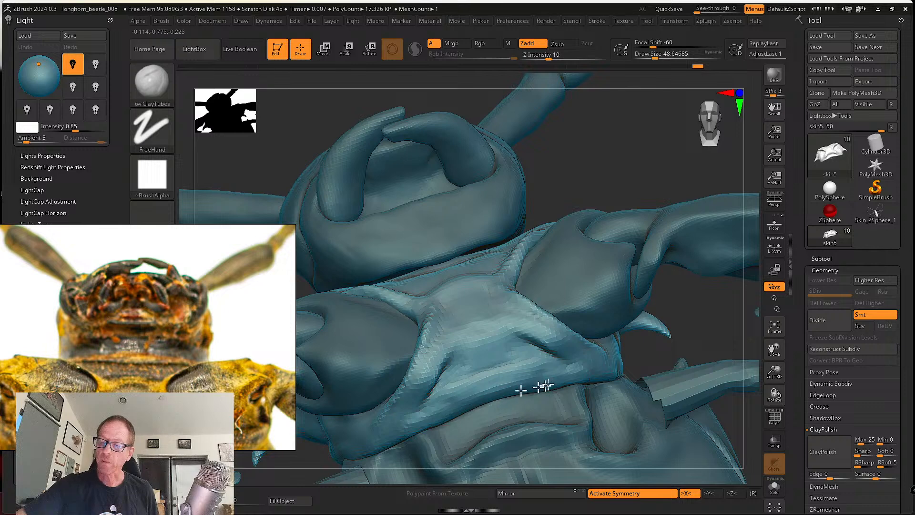
right_click_drag(543, 386, 490, 378)
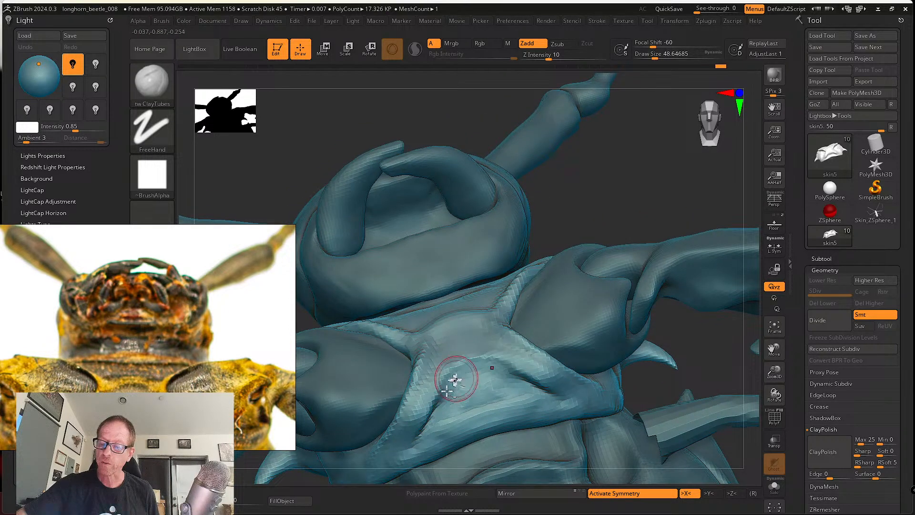
mouse_move(455, 380)
right_mouse_down()
mouse_move(484, 355)
mouse_move(526, 391)
right_mouse_up()
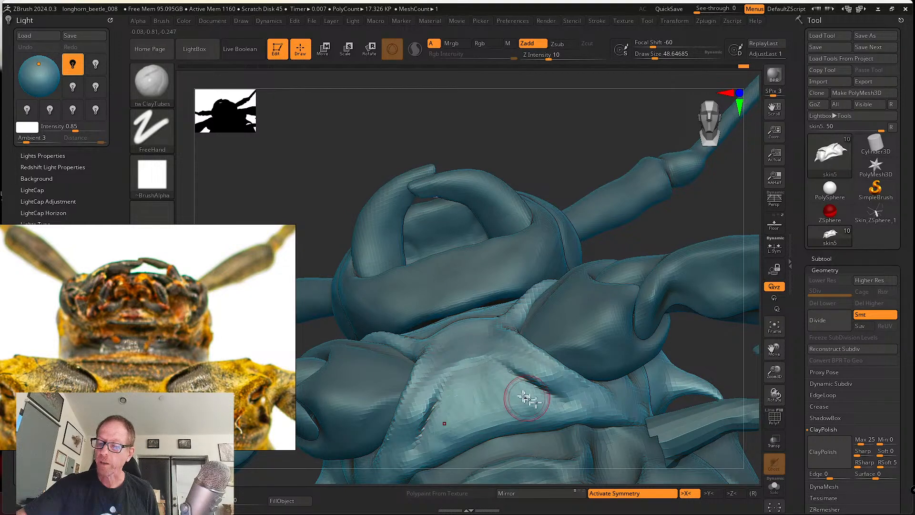
mouse_move(504, 371)
right_mouse_down()
mouse_move(470, 330)
mouse_move(463, 329)
mouse_move(461, 353)
mouse_move(460, 325)
right_mouse_up()
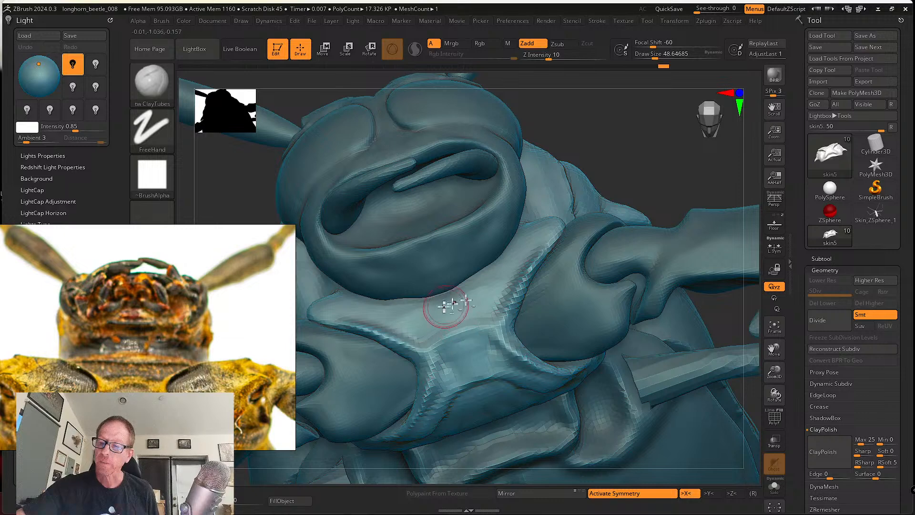
Add clay over the front part of the thorax plate and smooth its edge near the front corner.
right_click_drag(453, 286, 517, 300)
mouse_move(528, 262)
right_mouse_down()
mouse_move(541, 252)
mouse_move(520, 291)
right_mouse_up()
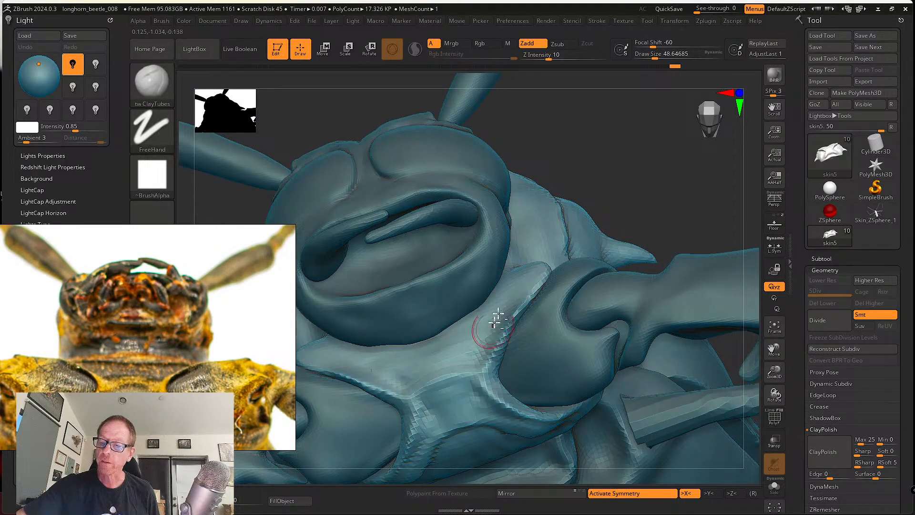
right_click_drag(518, 334, 528, 289)
left_click_drag(528, 289, 496, 361)
right_click_drag(529, 289, 508, 338)
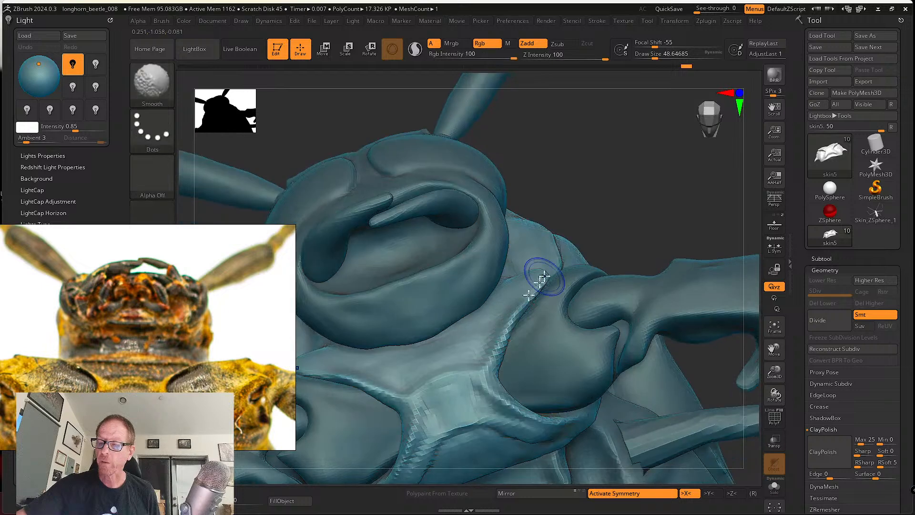
left_click_drag(538, 277, 523, 299, "shift")
Shape the ridges and the recessed surface behind the front-leg bases with tw ClayTubes, and remesh skin5.
mouse_move(485, 388)
right_mouse_down()
mouse_move(474, 352)
mouse_move(487, 359)
right_mouse_up()
right_click_drag(573, 408, 490, 352)
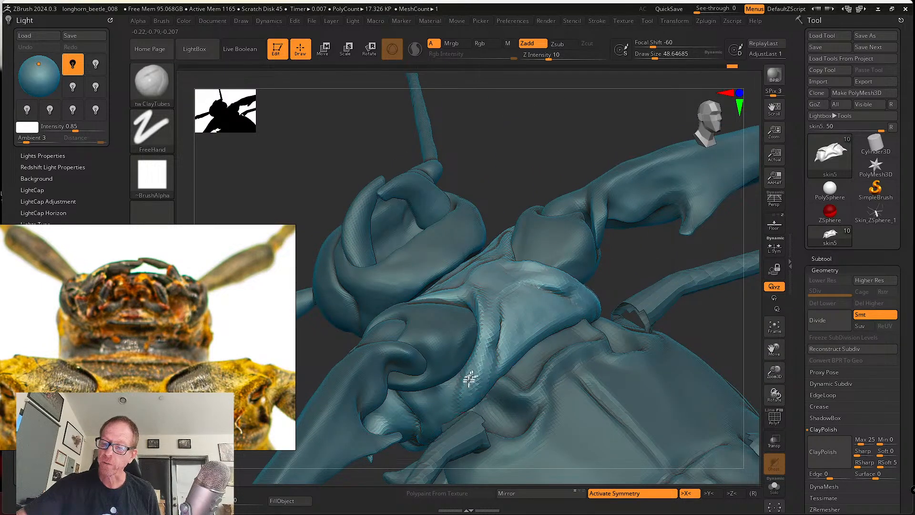
right_click_drag(521, 393, 503, 325)
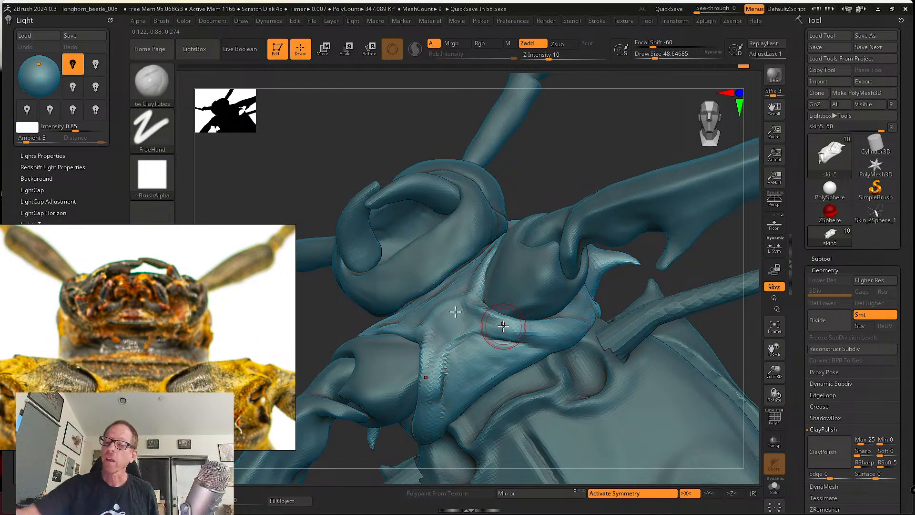
right_click_drag(447, 328, 454, 339)
mouse_move(433, 323)
left_mouse_down()
mouse_move(432, 353)
mouse_move(444, 327)
left_mouse_up()
right_click_drag(445, 329, 461, 340)
mouse_move(473, 373)
left_mouse_down()
mouse_move(499, 375)
mouse_move(456, 364)
mouse_move(452, 381)
left_mouse_up()
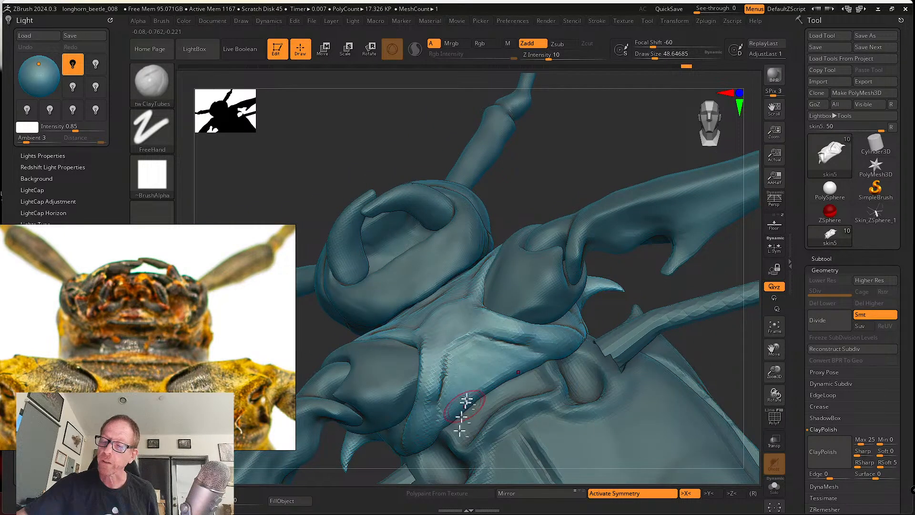
left_click_drag(566, 167, 553, 147, "ctrl")
Refine the thorax plate's middle and blend the ridges behind the front-leg bases into the rear surface with tw ClayTubes.
mouse_move(500, 381)
right_mouse_down()
mouse_move(482, 384)
mouse_move(460, 330)
mouse_move(465, 358)
mouse_move(447, 334)
mouse_move(446, 291)
right_mouse_up()
right_click_drag(427, 329, 429, 306)
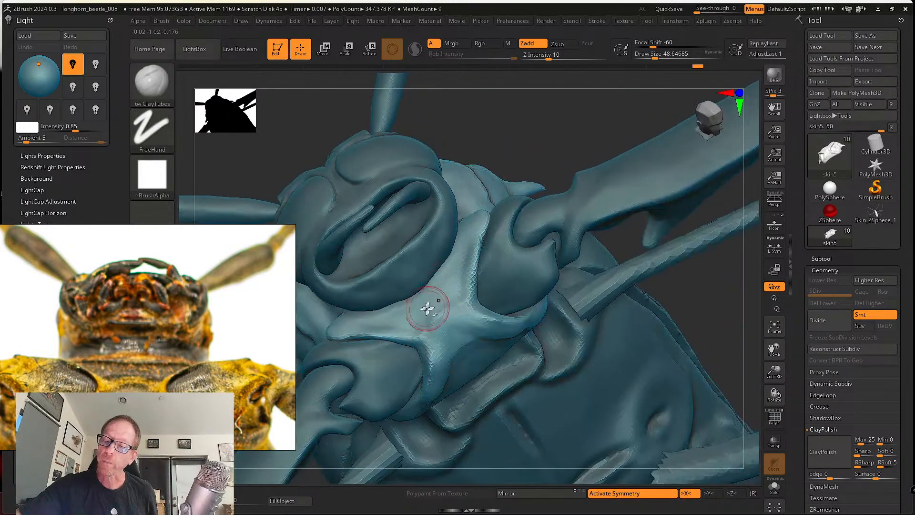
right_click_drag(453, 267, 463, 332)
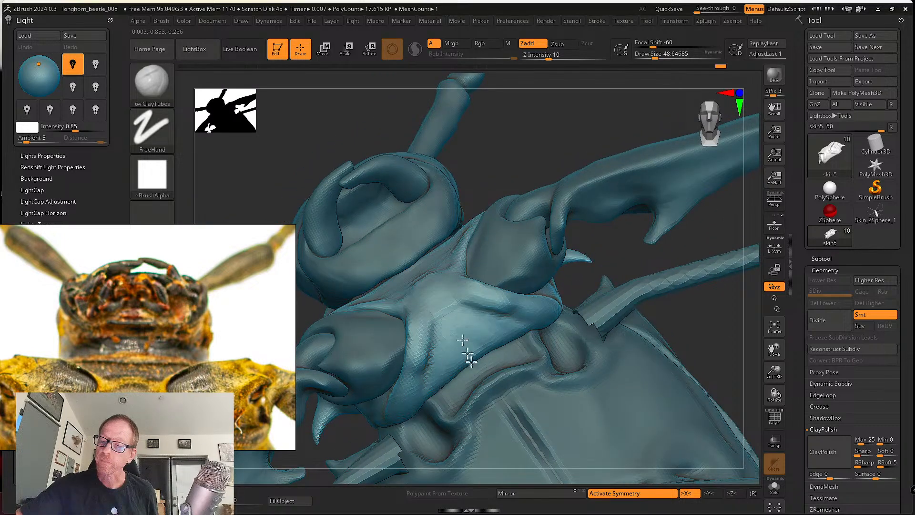
right_click_drag(445, 374, 424, 352)
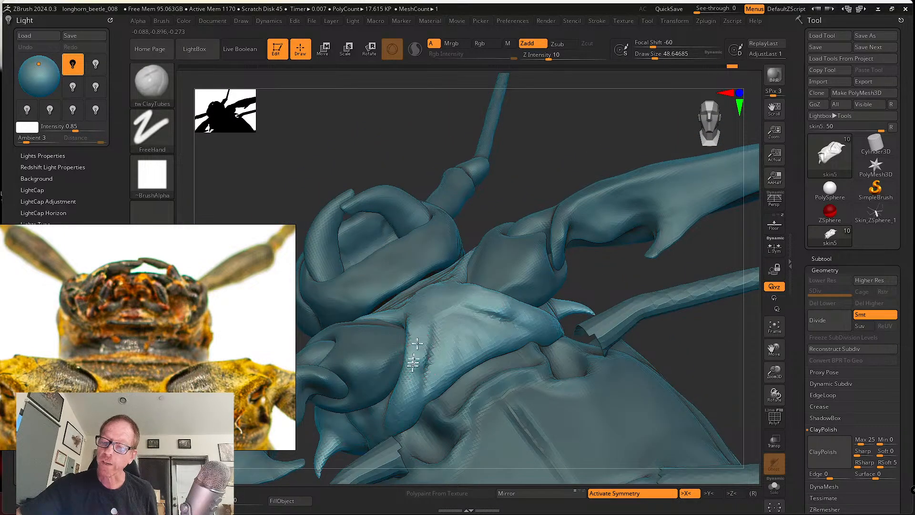
right_click_drag(415, 398, 421, 373)
right_click_drag(428, 312, 457, 367)
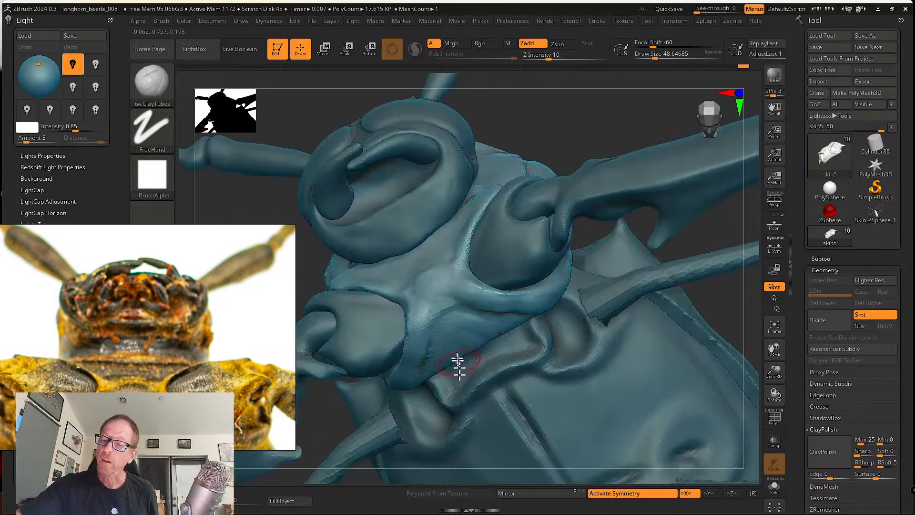
Refine the back edge of the recessed thorax surface behind the front-leg bases with tw ClayTubes.
right_click_drag(500, 326, 470, 316)
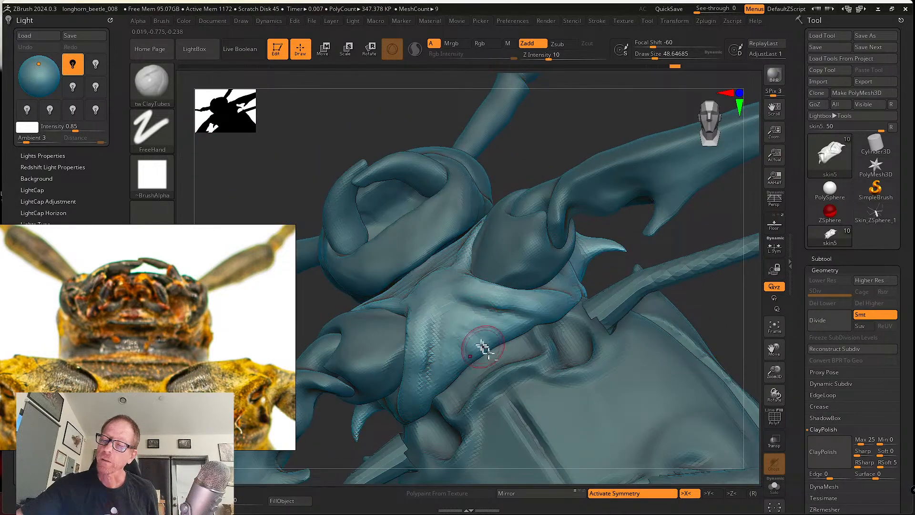
mouse_move(487, 380)
right_mouse_down()
mouse_move(457, 326)
mouse_move(474, 282)
right_mouse_up()
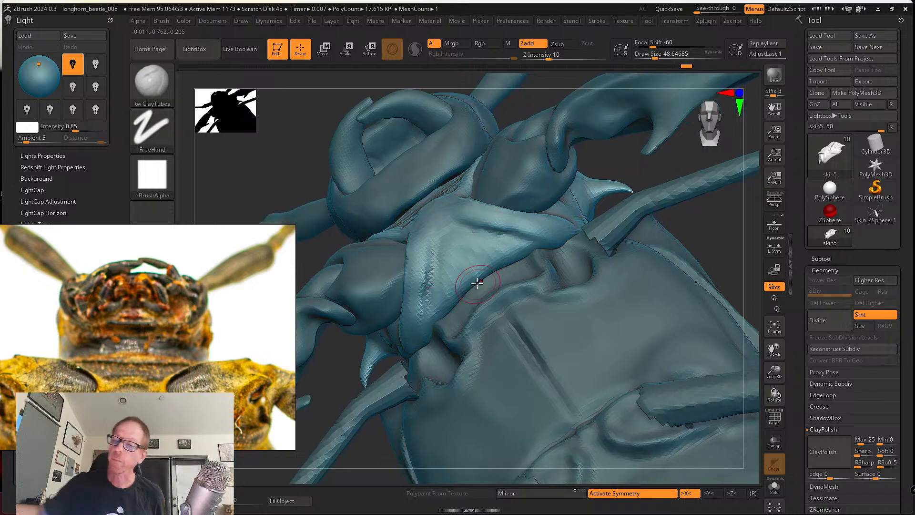
left_click(151, 84)
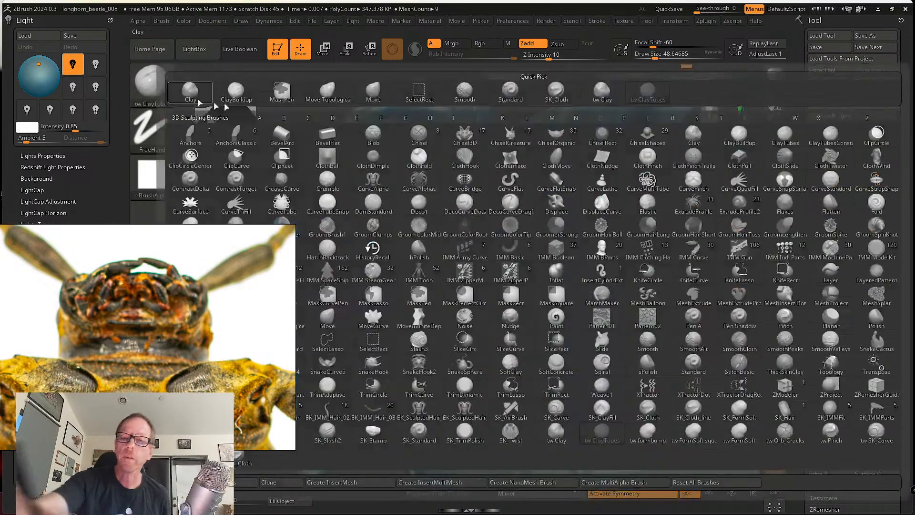
left_click(569, 93)
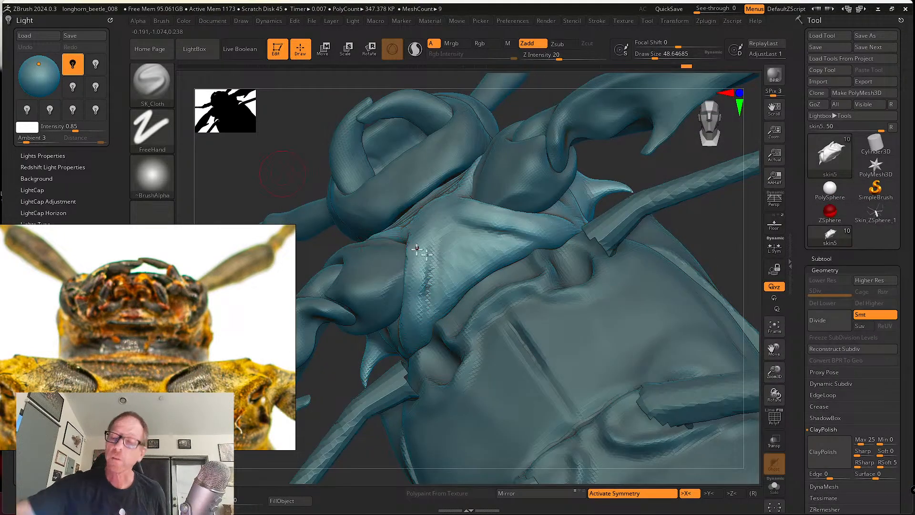
right_click_drag(417, 248, 464, 285)
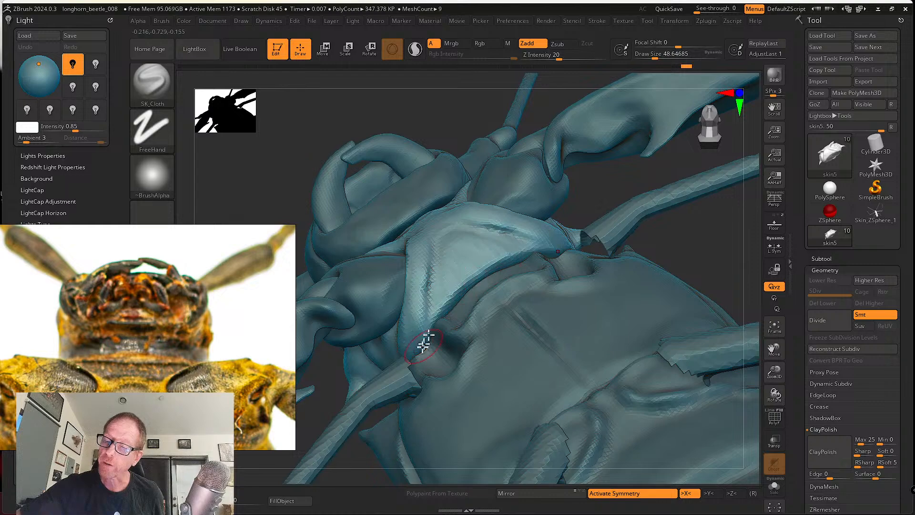
mouse_move(436, 350)
right_mouse_down()
mouse_move(468, 267)
mouse_move(470, 292)
mouse_move(467, 270)
right_mouse_up()
left_click(152, 82)
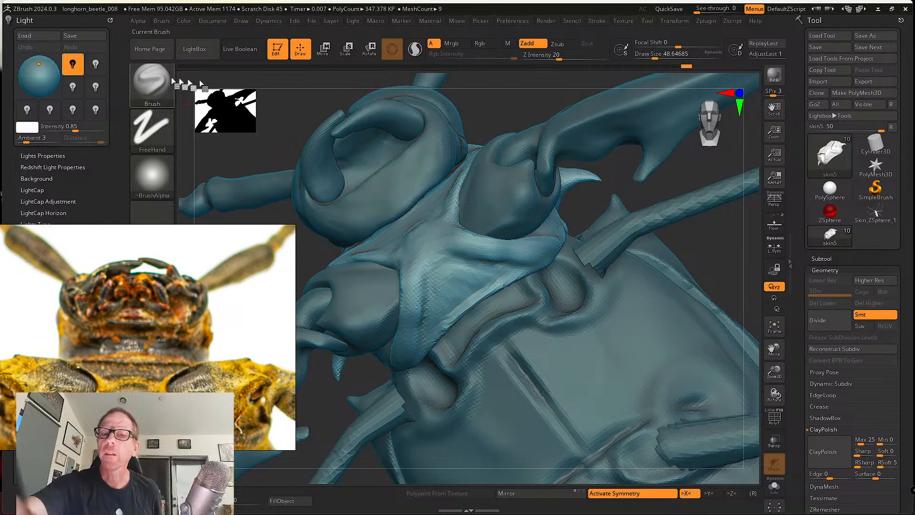
left_click(152, 82)
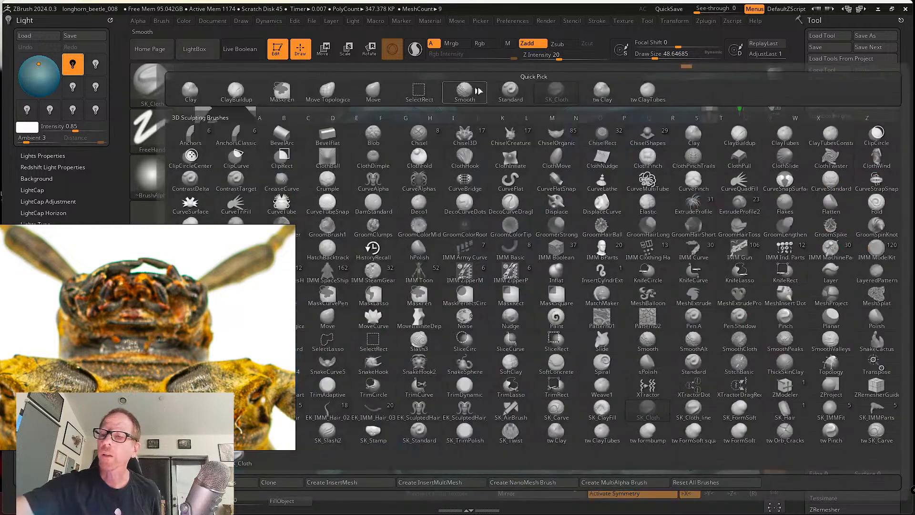
left_click(647, 90)
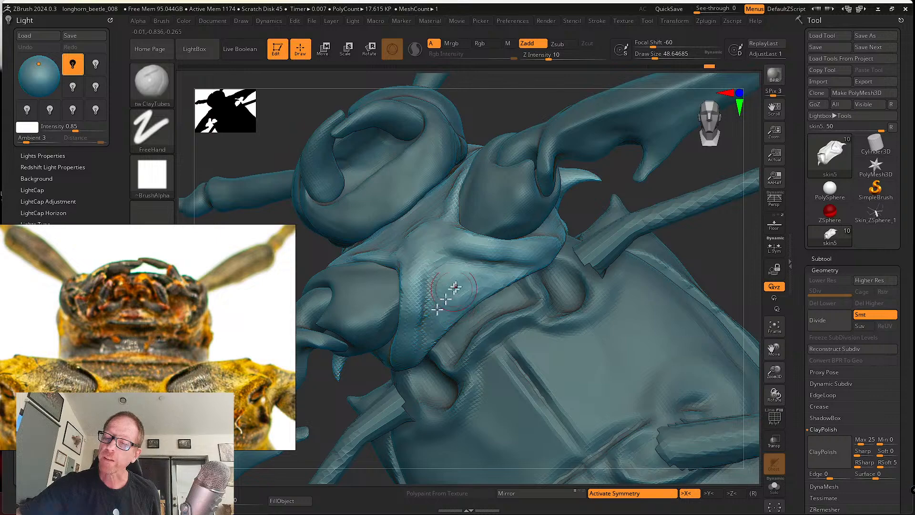
Even out the recessed surface between the two side ridges behind the front-leg bases with tw ClayTubes.
mouse_move(456, 303)
right_mouse_down()
mouse_move(459, 272)
mouse_move(445, 302)
right_mouse_up()
mouse_move(451, 247)
right_mouse_down()
mouse_move(449, 331)
mouse_move(429, 278)
mouse_move(452, 335)
right_mouse_up()
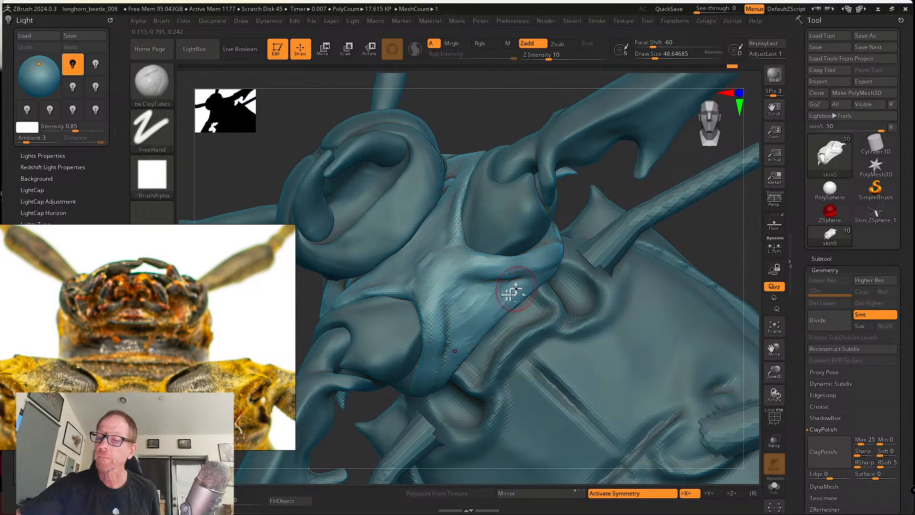
mouse_move(514, 291)
right_mouse_down()
mouse_move(484, 302)
mouse_move(474, 286)
mouse_move(515, 276)
mouse_move(473, 272)
mouse_move(471, 246)
mouse_move(453, 221)
right_mouse_up()
Shape the thorax plate's front edge along the head, from one front corner to the other, with the SK_Cloth brush.
left_click(152, 82)
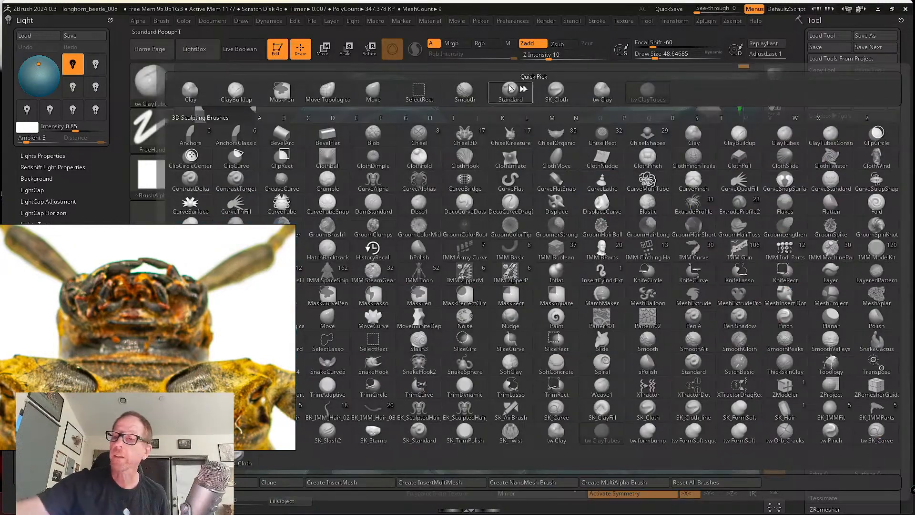
left_click(553, 90)
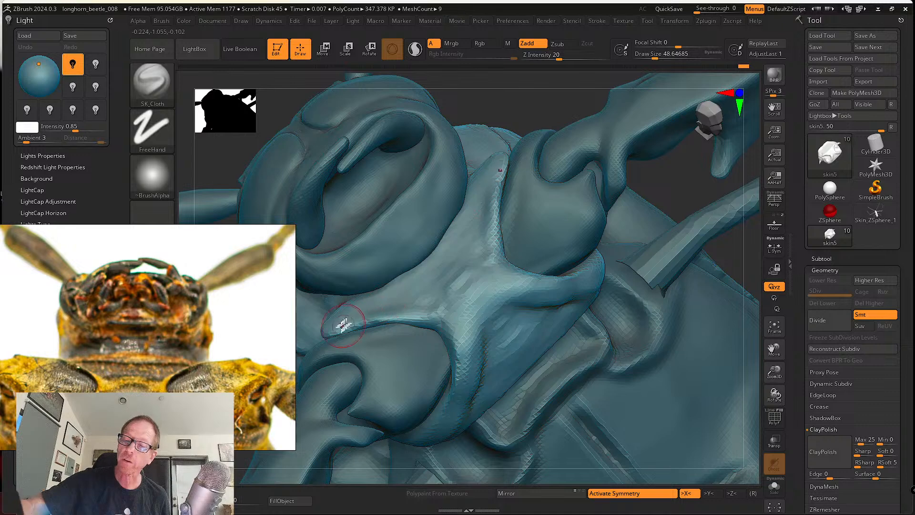
left_click_drag(343, 324, 453, 245)
left_click_drag(372, 309, 457, 233)
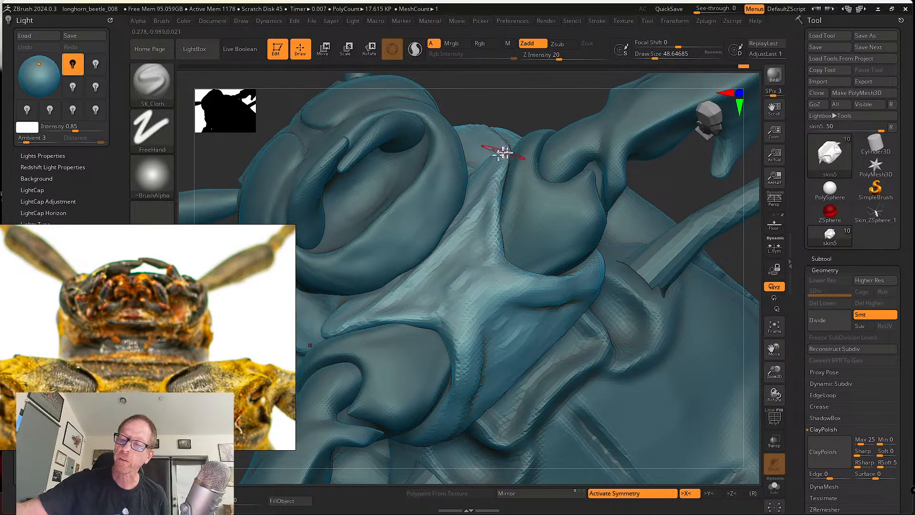
mouse_move(378, 303)
right_mouse_down()
mouse_move(453, 256)
mouse_move(496, 178)
right_mouse_up()
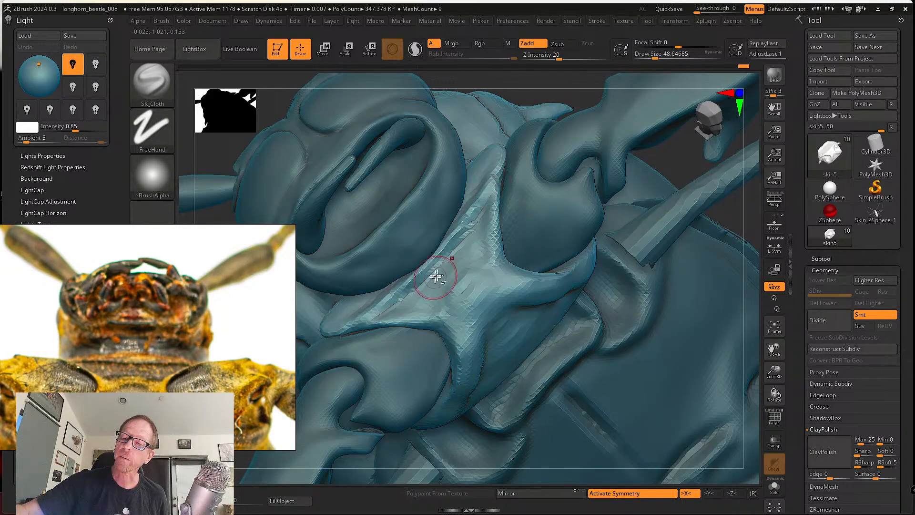
left_click_drag(388, 313, 499, 170)
mouse_move(567, 275)
right_mouse_down("ctrl")
mouse_move(549, 238)
mouse_move(547, 275)
right_mouse_up("ctrl")
mouse_move(537, 229)
right_mouse_down()
mouse_move(472, 267)
mouse_move(466, 321)
mouse_move(462, 310)
right_mouse_up()
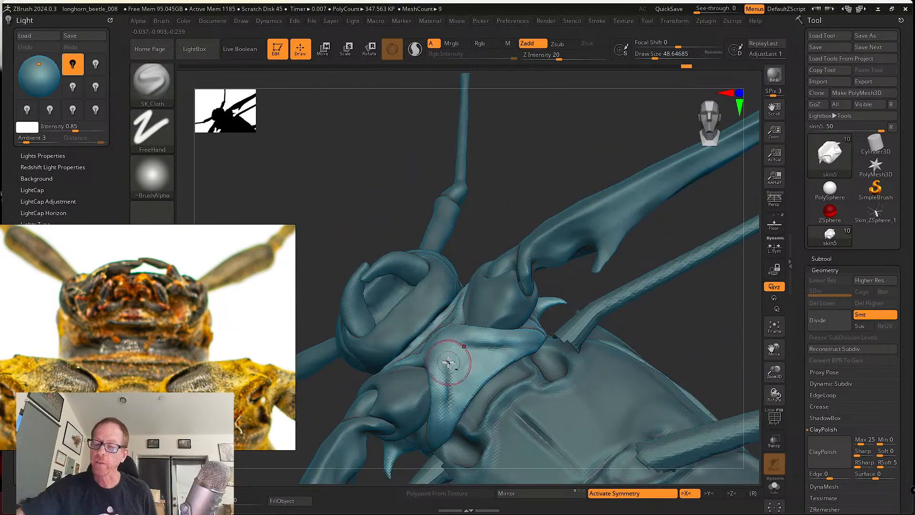
Reduce the brush size to about 41 and remesh the thorax with DynaMesh at resolution 784.
right_click_drag(448, 363, 467, 410, "ctrl")
key("s")
left_click_drag(449, 358, 446, 356)
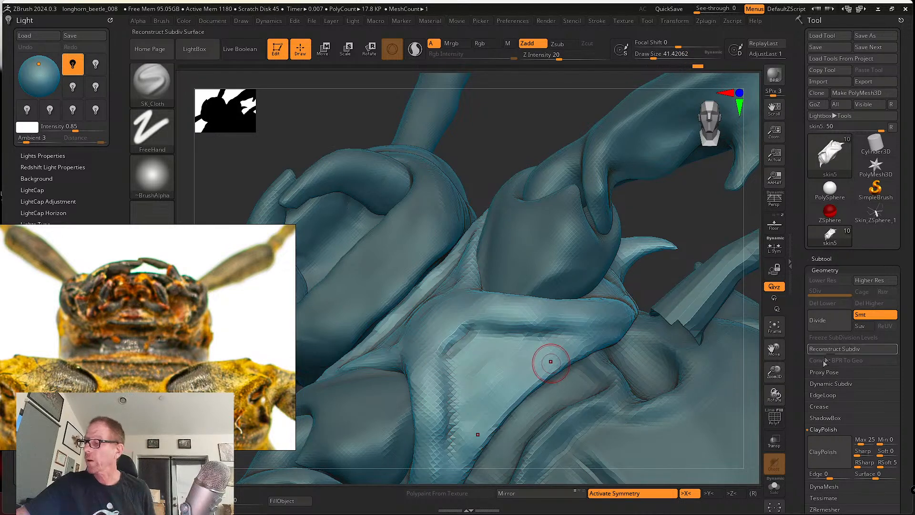
scroll(799, 388, "down", 5)
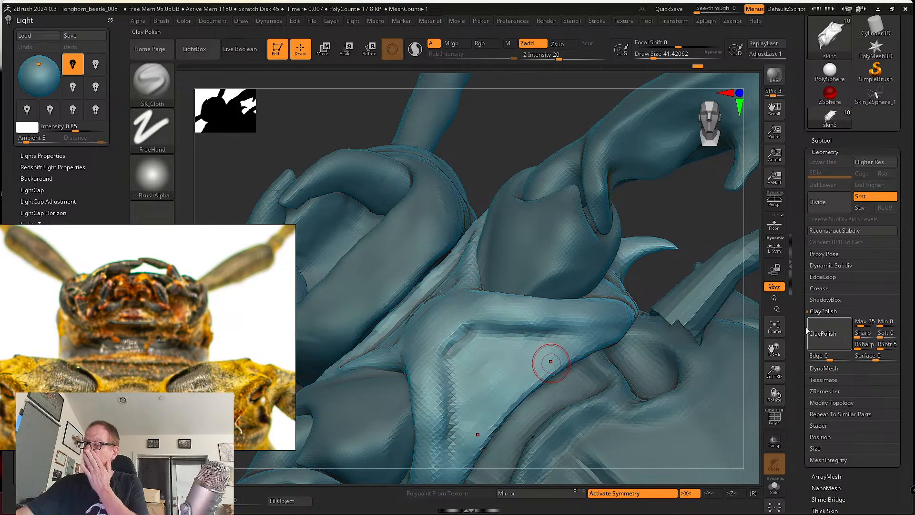
key("d")
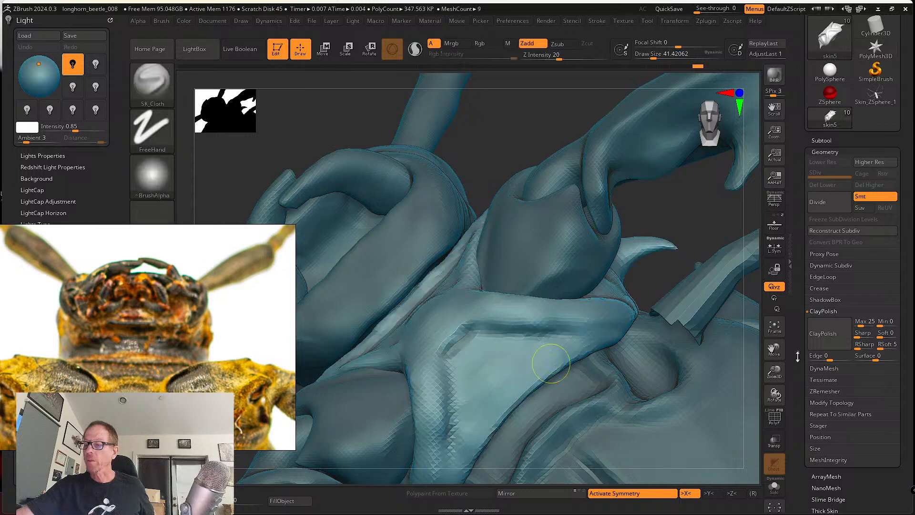
scroll(799, 355, "down", 3)
left_click(831, 304)
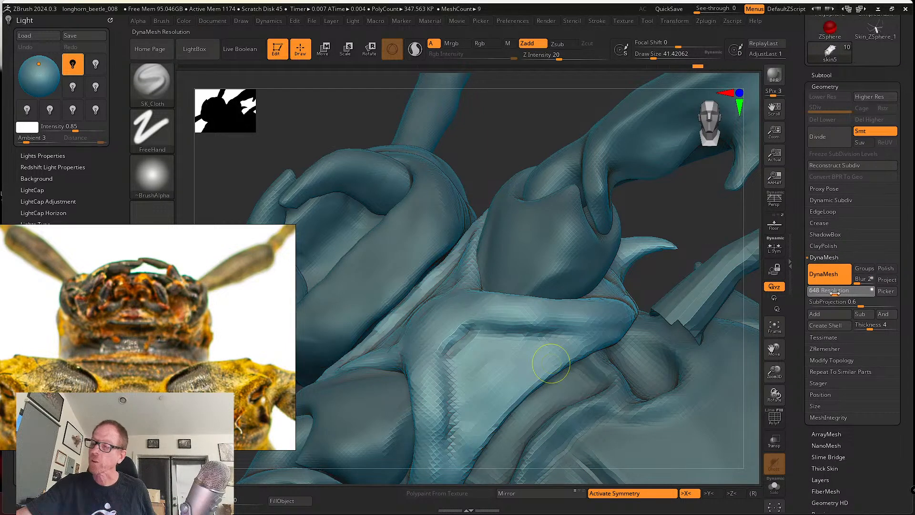
left_click_drag(834, 292, 837, 292)
left_click_drag(664, 203, 688, 223, "ctrl")
Smooth the recessed surface behind the front-leg bases, its bordering ridges and its back edge.
right_click_drag(508, 328, 459, 339)
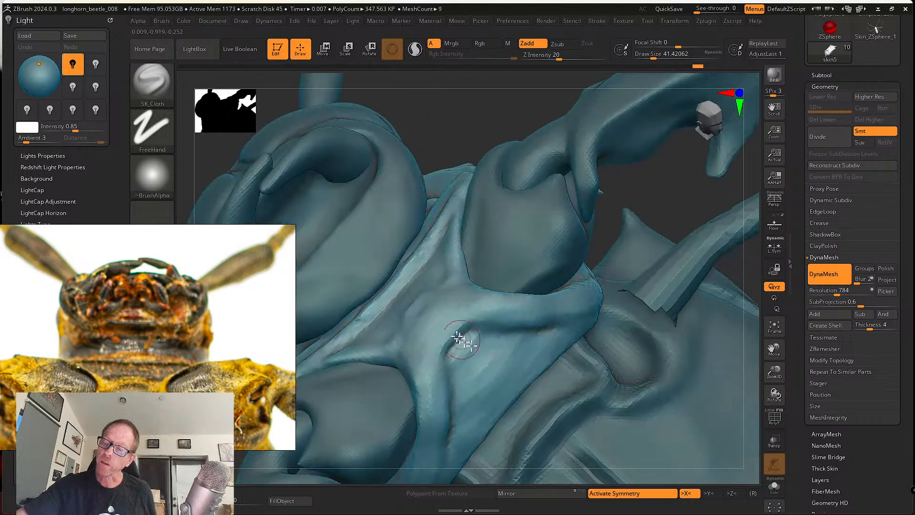
key("shift")
right_click_drag(466, 405, 463, 347, "alt")
left_click_drag(469, 320, 479, 291, "shift")
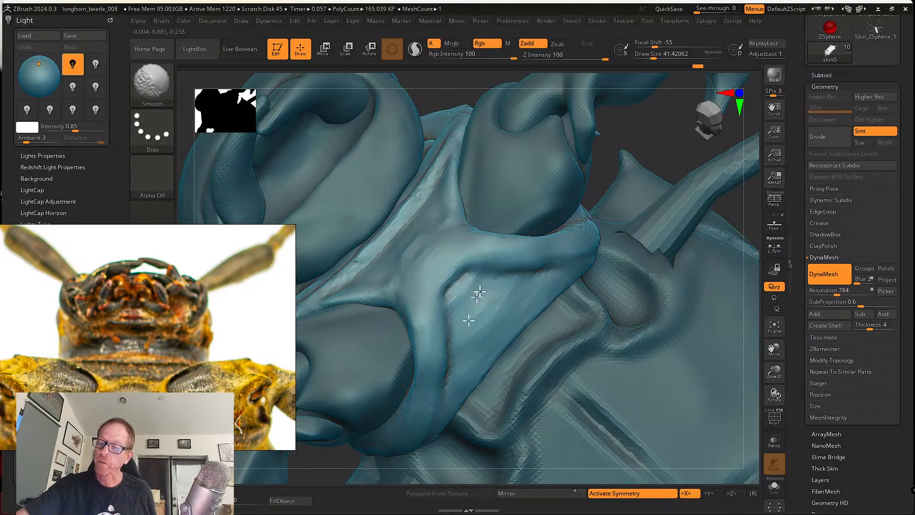
mouse_move(486, 381)
right_mouse_down("alt")
mouse_move(524, 316)
mouse_move(475, 310)
mouse_move(480, 292)
right_mouse_up("alt")
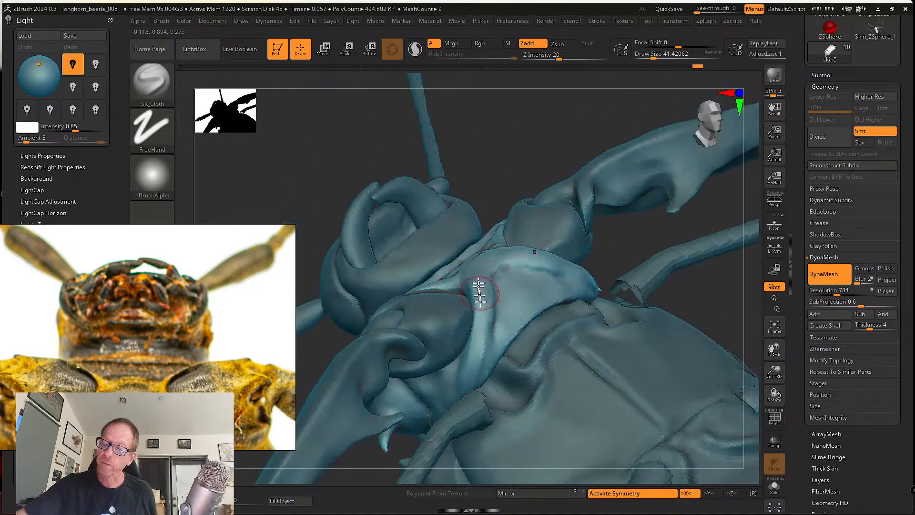
key("shift")
left_click_drag(481, 323, 483, 387, "shift")
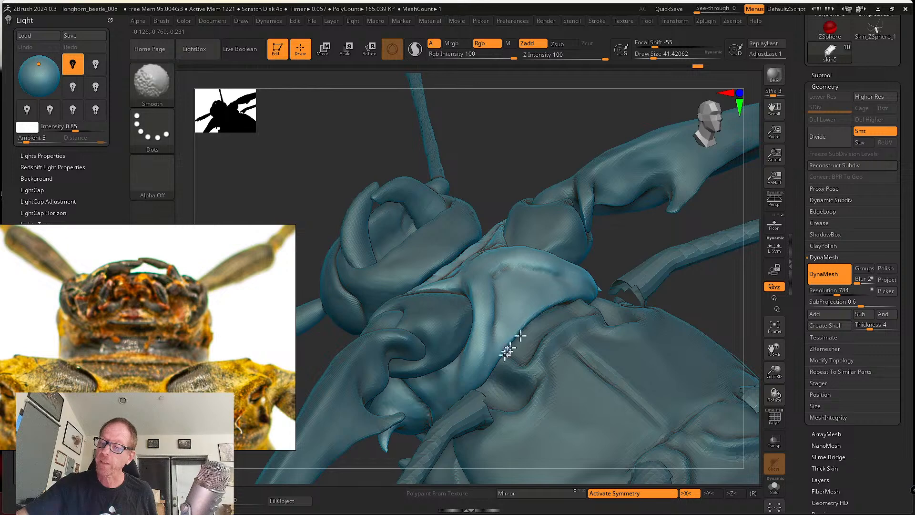
left_click_drag(506, 353, 577, 279, "shift")
Smooth the side ridge and the thorax plate between the front-leg bases, up to its front edge.
right_click_drag(521, 290, 497, 330)
mouse_move(491, 354)
left_mouse_down("shift")
mouse_move(498, 329)
mouse_move(488, 375)
left_mouse_up("shift")
right_click_drag(488, 272, 469, 310)
left_click_drag(470, 314, 494, 281, "shift")
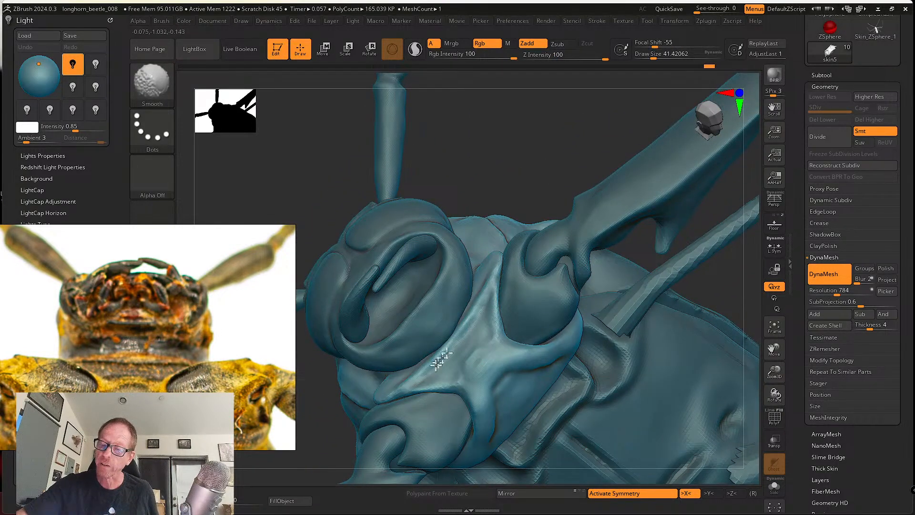
mouse_move(440, 359)
left_mouse_down("shift")
mouse_move(439, 381)
mouse_move(486, 380)
mouse_move(480, 419)
left_mouse_up("shift")
right_click_drag(502, 376, 410, 298)
Refine the plate edge along the inner side of the front-leg base with SK_Cloth at a draw size of about 25.
left_click(151, 83)
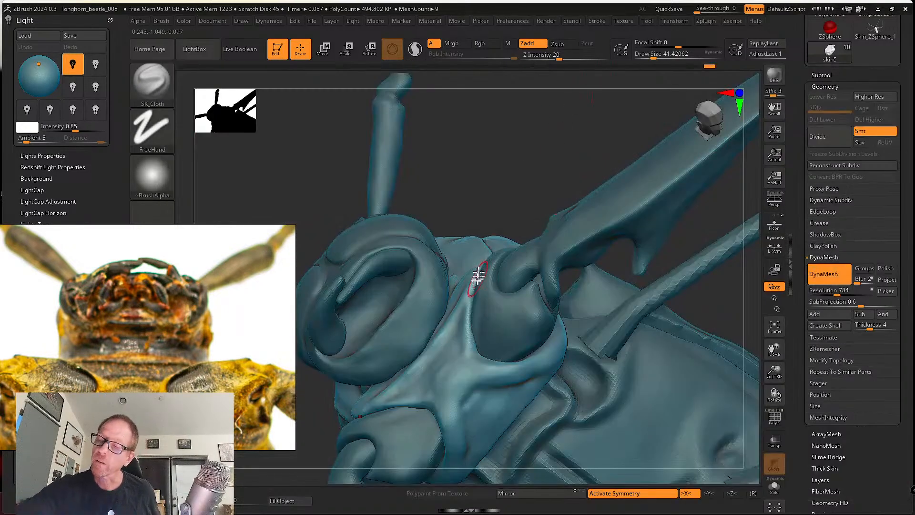
key("s")
left_click(471, 283)
right_click_drag(471, 285, 490, 306)
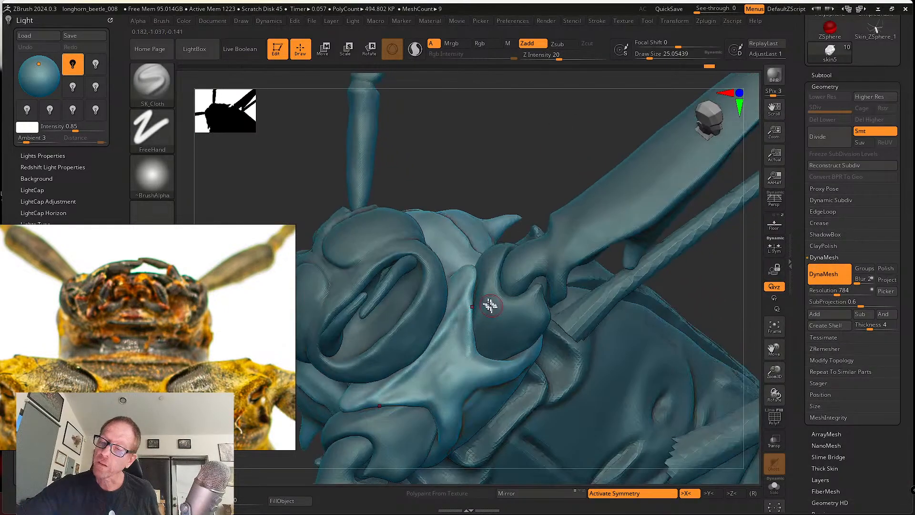
left_click_drag(474, 310, 474, 333, "ctrl")
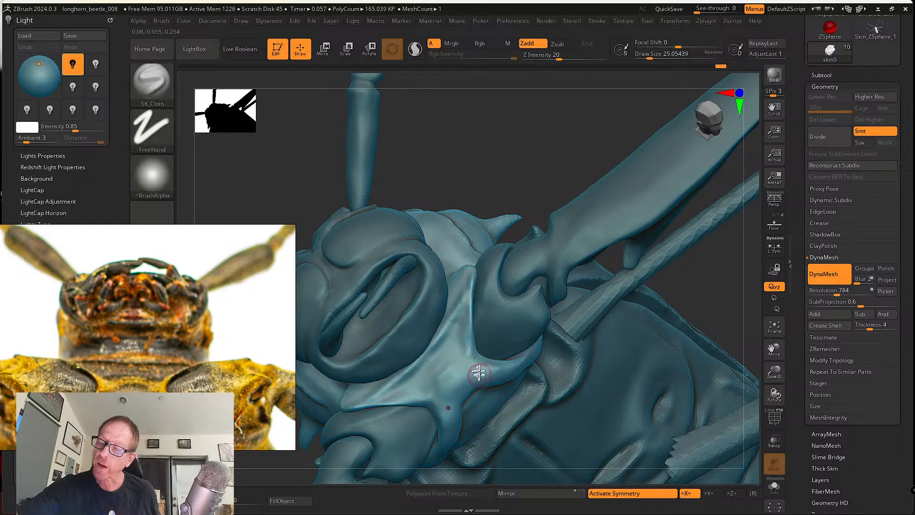
right_click_drag(477, 334, 462, 317)
left_click_drag(474, 298, 484, 369)
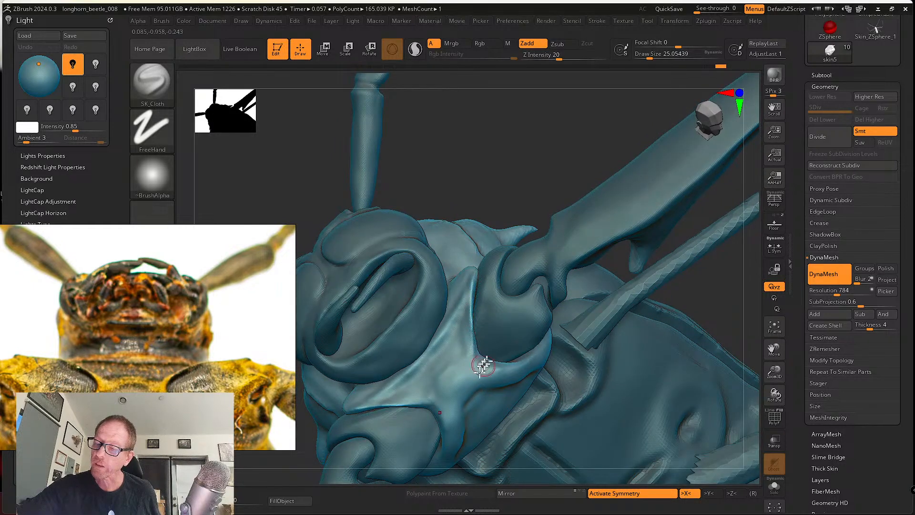
right_click_drag(484, 371, 485, 354)
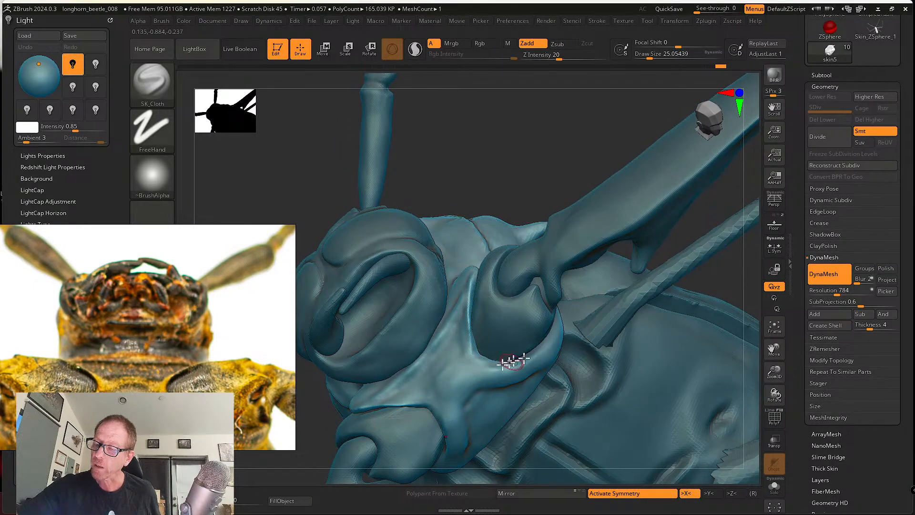
Shape the raised rim behind the front-leg base with SK_Cloth and smooth it into the central plate.
mouse_move(519, 345)
right_mouse_down()
mouse_move(534, 342)
mouse_move(552, 359)
mouse_move(575, 320)
right_mouse_up()
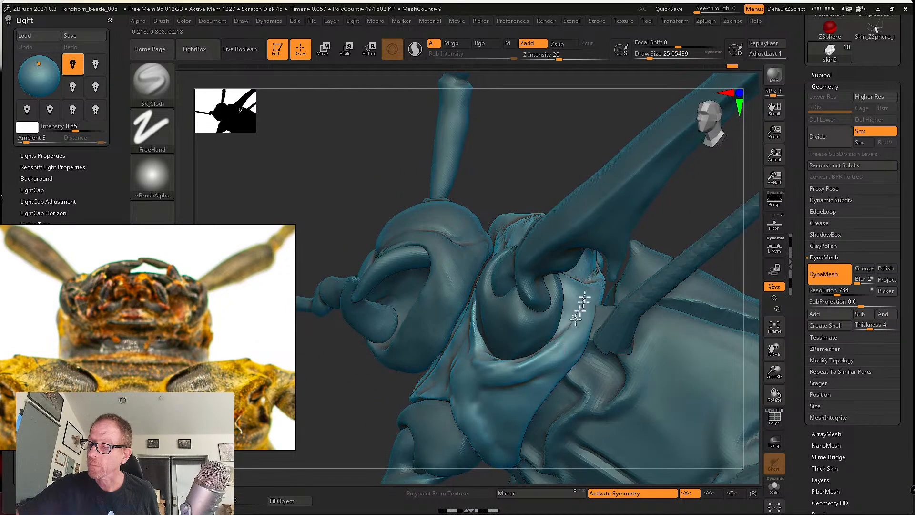
mouse_move(555, 352)
right_mouse_down()
mouse_move(527, 376)
mouse_move(464, 358)
right_mouse_up()
key("shift")
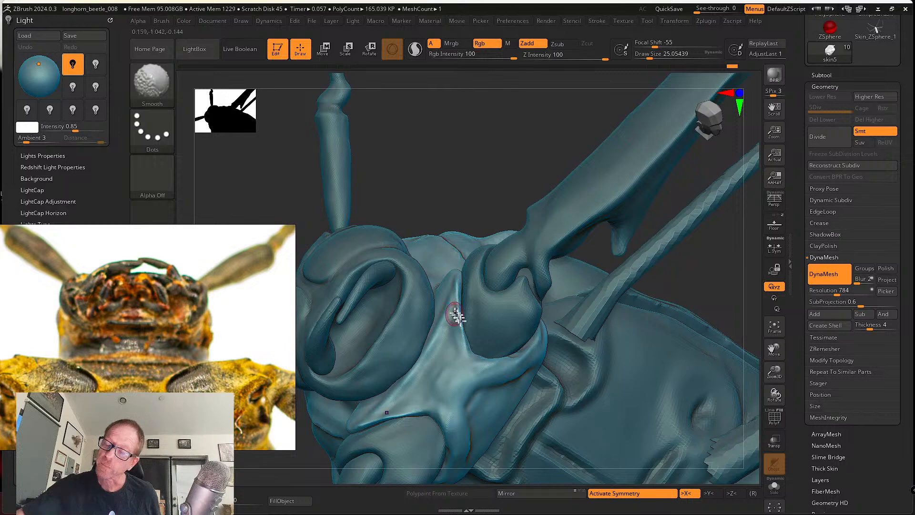
right_click_drag(456, 316, 449, 299)
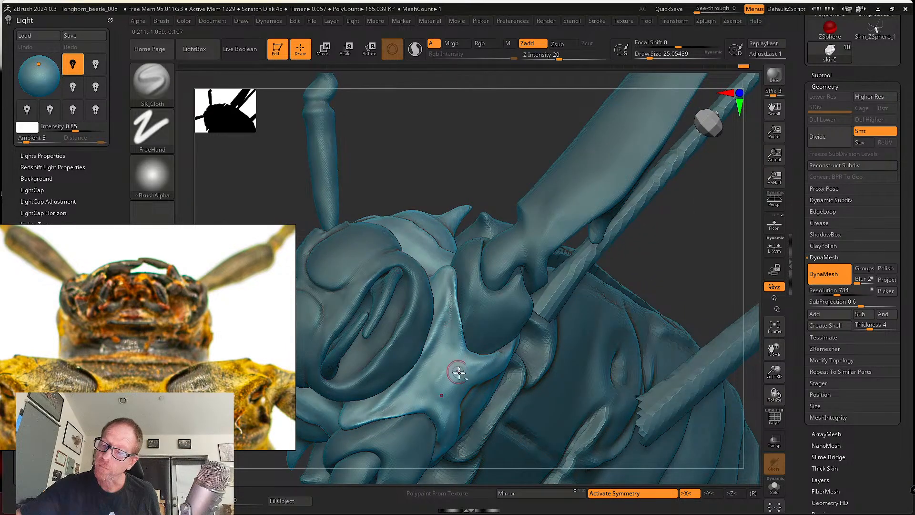
right_click_drag(471, 367, 458, 309)
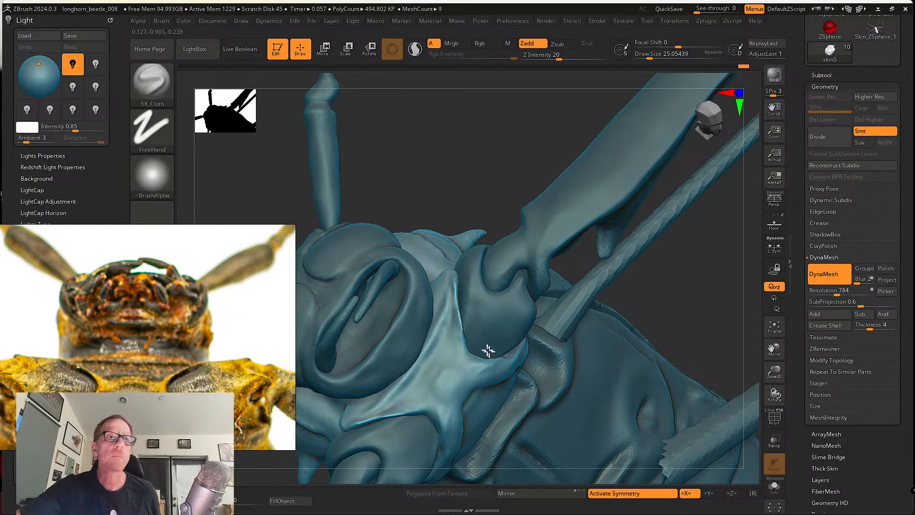
right_click_drag(488, 351, 483, 345)
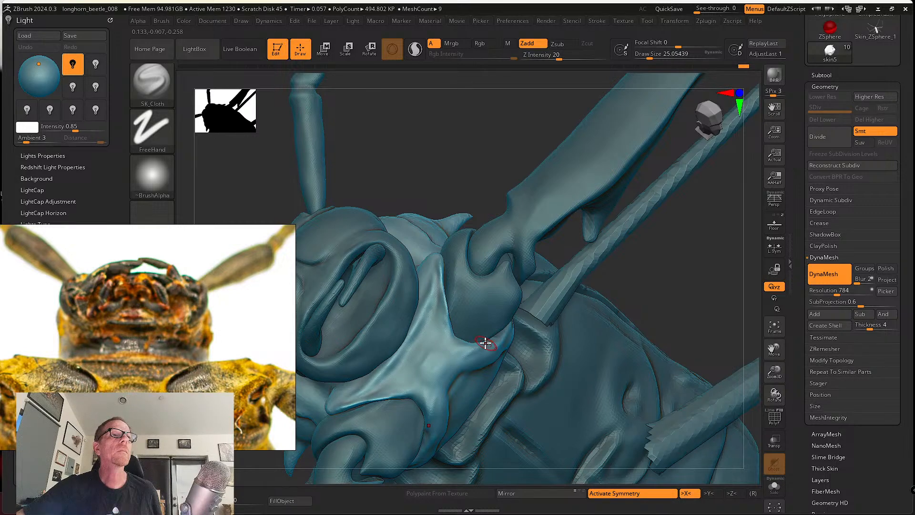
right_click_drag(491, 327, 481, 336)
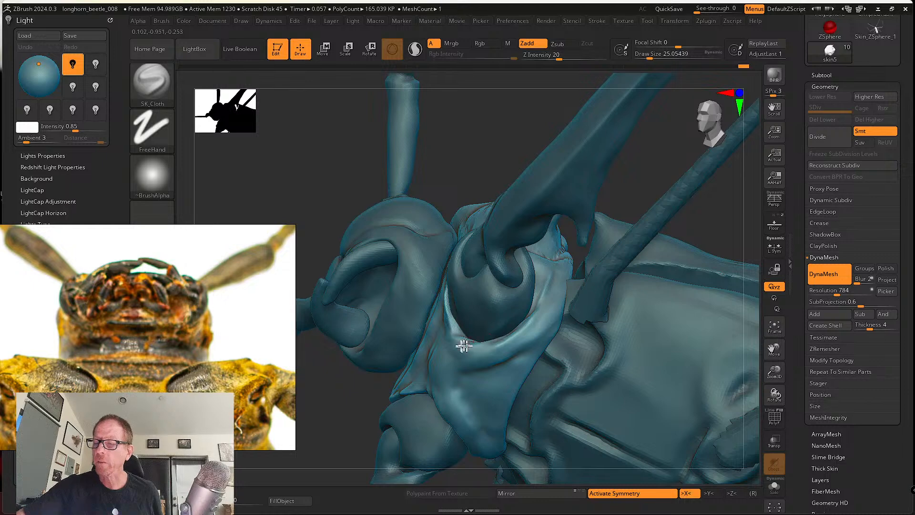
left_click_drag(463, 346, 542, 321)
right_click_drag(480, 346, 503, 355)
left_click_drag(464, 349, 511, 334, "shift")
right_click_drag(456, 349, 449, 344)
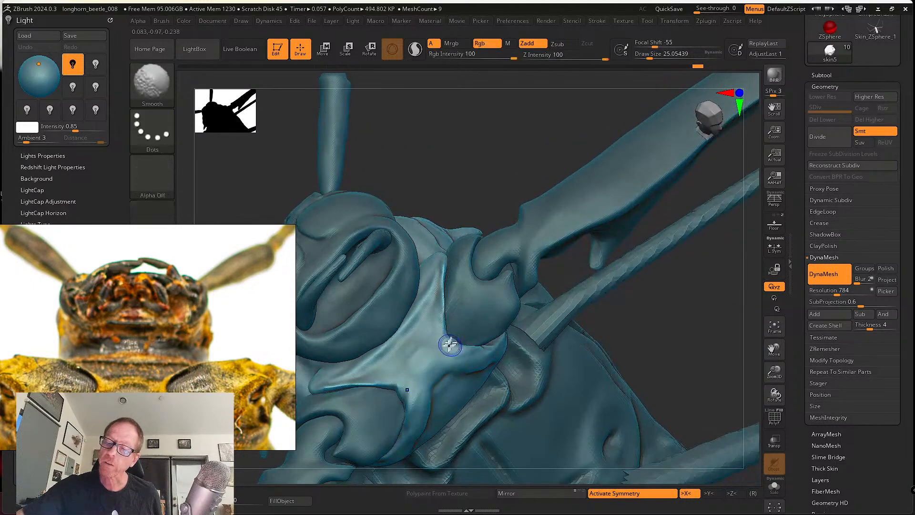
Smooth the central thorax plate and flatten the rim behind the front-leg base with hPolish at a draw size of about 35.
mouse_move(449, 345)
left_mouse_down("shift")
mouse_move(443, 320)
mouse_move(406, 317)
left_mouse_up("shift")
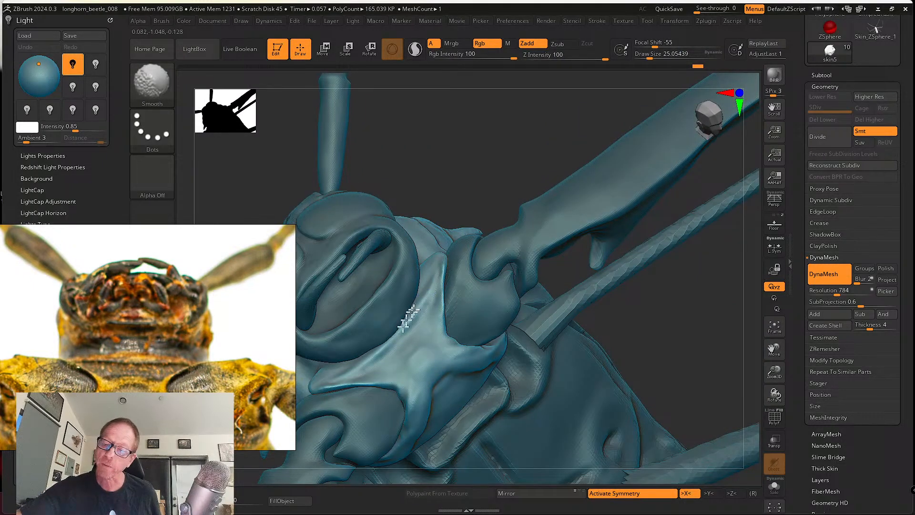
mouse_move(420, 312)
right_mouse_down()
mouse_move(421, 370)
mouse_move(422, 346)
right_mouse_up()
left_click(152, 82)
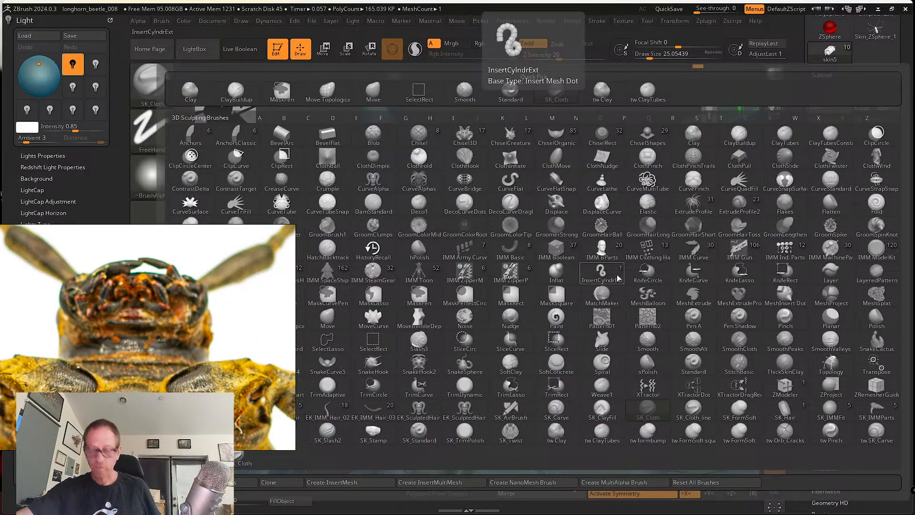
key("h")
left_click(429, 248)
key("s")
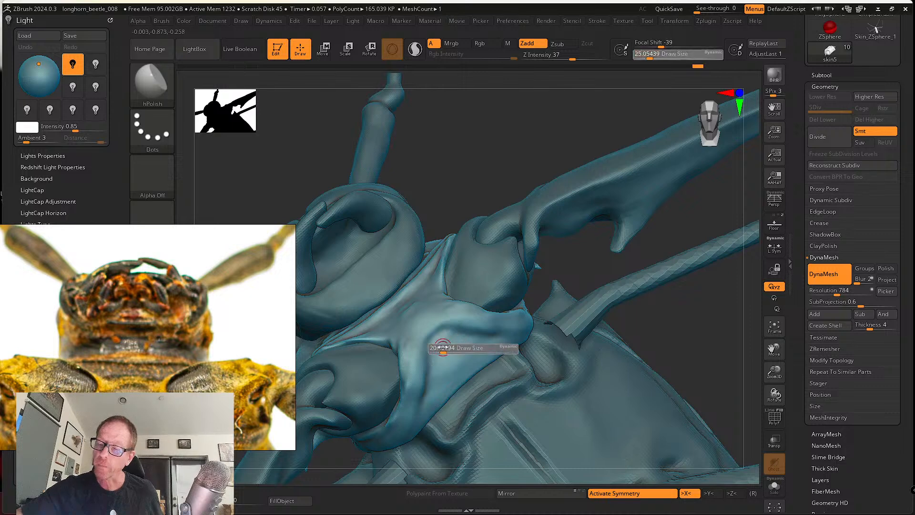
left_click_drag(442, 347, 447, 348)
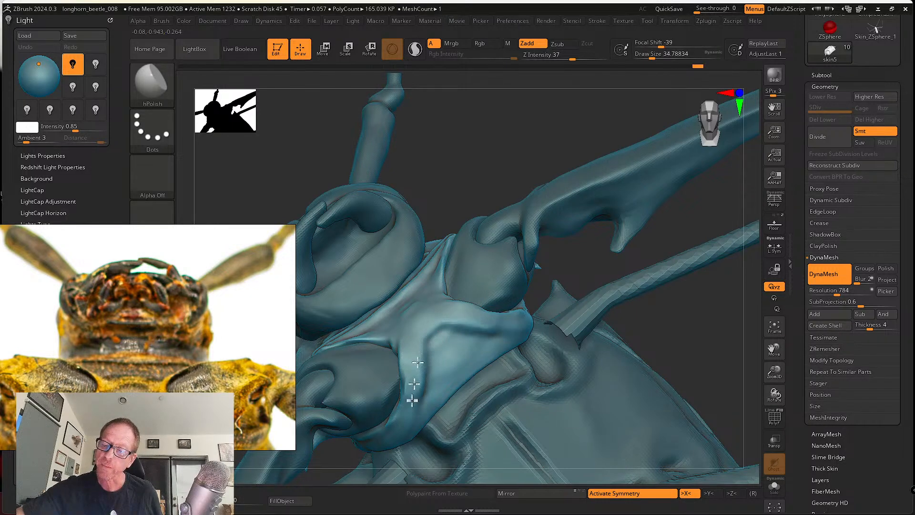
left_click_drag(412, 400, 421, 396)
right_click_drag(420, 396, 432, 324)
mouse_move(429, 331)
left_mouse_down("shift")
mouse_move(420, 351)
mouse_move(430, 328)
left_mouse_up("shift")
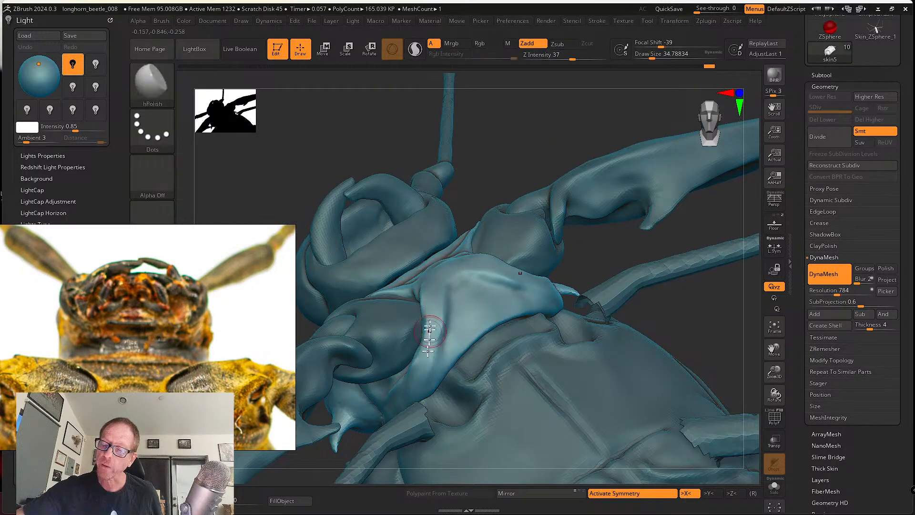
Smooth the raised ridge bordering the recessed surface behind the front-leg base.
right_click_drag(415, 390, 442, 347)
key("shift")
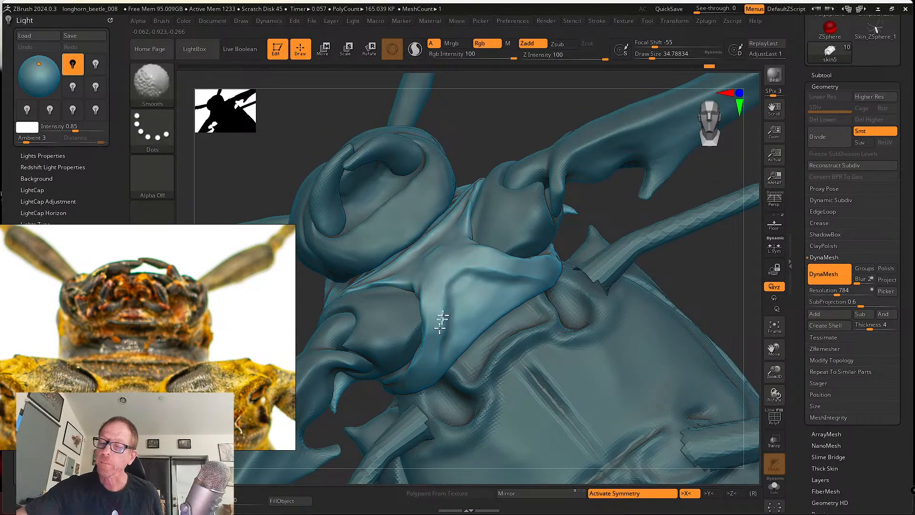
left_click_drag(440, 351, 442, 359, "shift")
right_click_drag(473, 321, 462, 329)
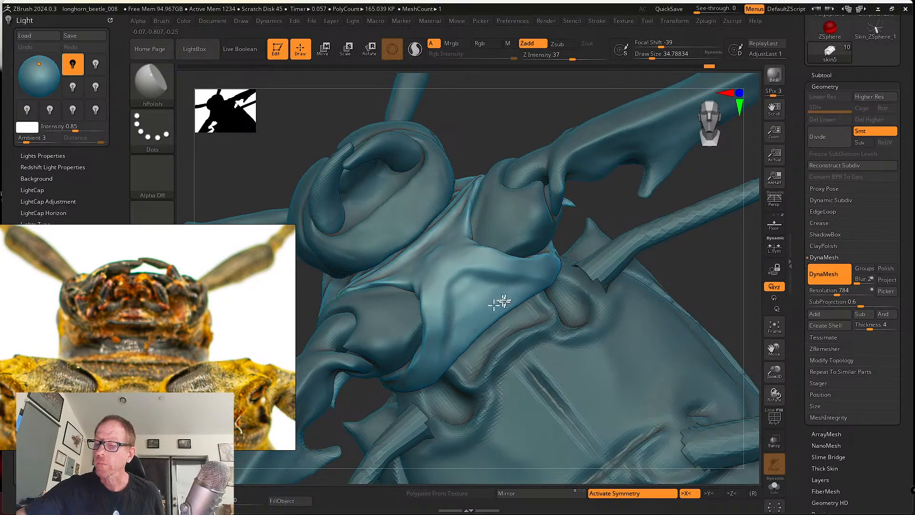
right_click_drag(501, 290, 456, 343)
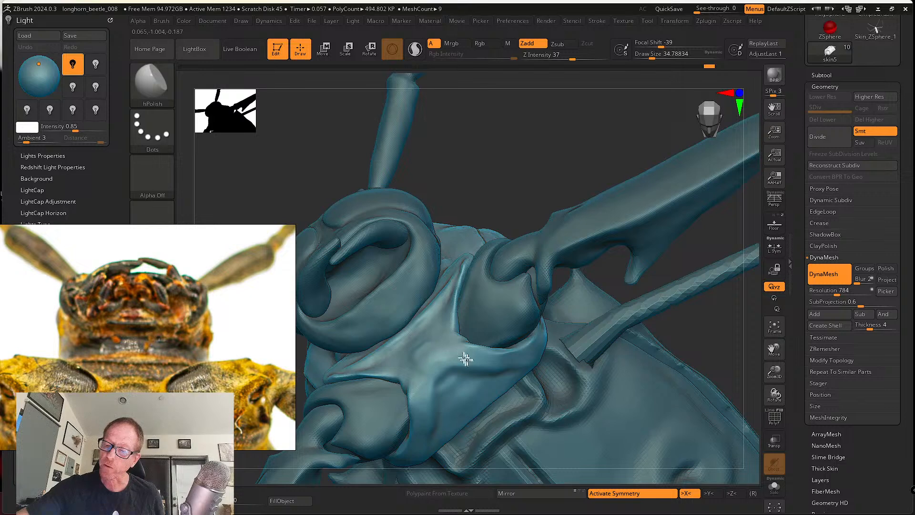
Polish the thorax plate between the front-leg bases with hPolish and soften the ridge toward its outer back edge.
right_click_drag(418, 386, 435, 337)
right_click_drag(439, 279, 428, 326)
mouse_move(401, 340)
left_mouse_down()
mouse_move(439, 290)
mouse_move(396, 353)
mouse_move(427, 370)
mouse_move(441, 333)
mouse_move(485, 349)
left_mouse_up()
mouse_move(485, 353)
right_mouse_down()
mouse_move(456, 355)
mouse_move(521, 333)
mouse_move(504, 305)
mouse_move(453, 364)
right_mouse_up()
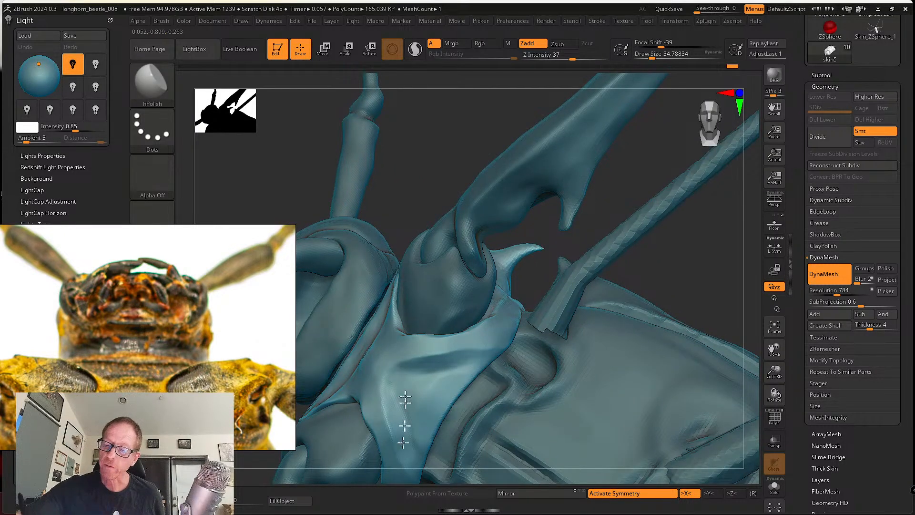
key("shift")
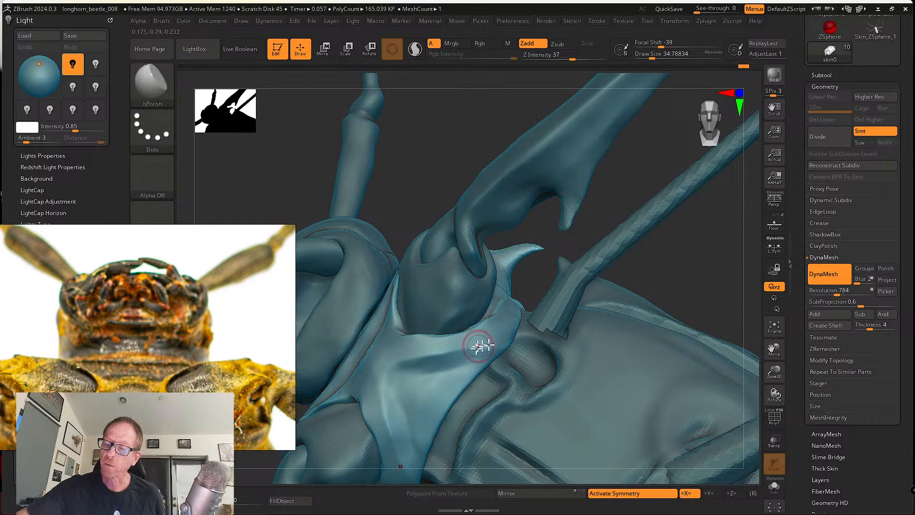
mouse_move(482, 348)
right_mouse_down()
mouse_move(465, 331)
mouse_move(521, 339)
right_mouse_up()
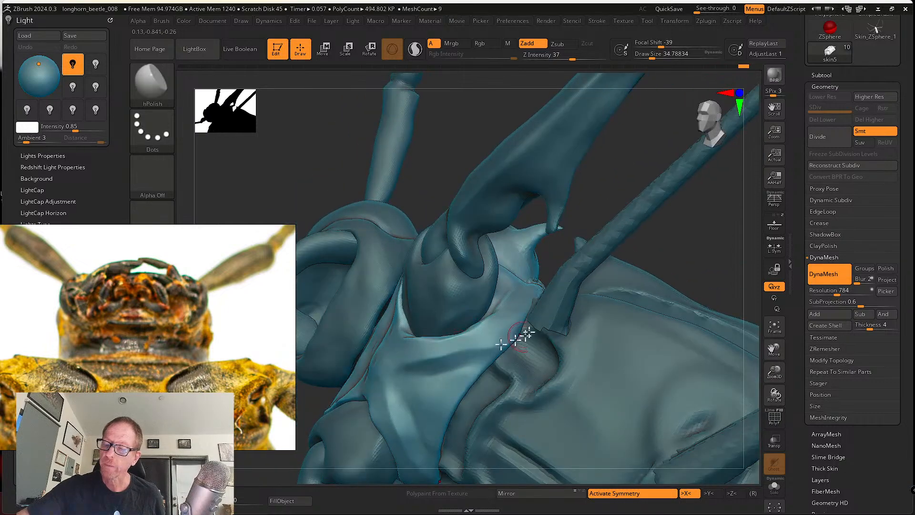
Refine the plate edge along the inner side of the front-leg base with SK_Cloth at a draw size of about 35, and smooth it.
left_click(165, 81)
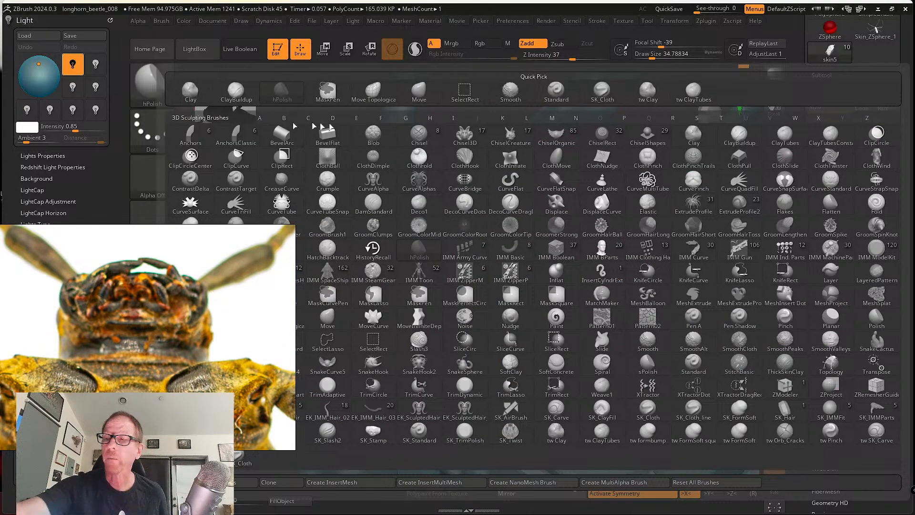
left_click(601, 91)
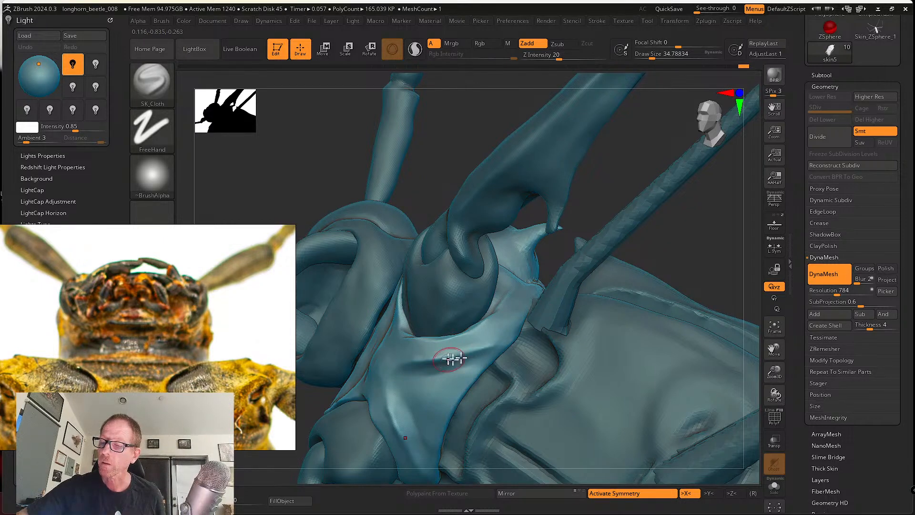
mouse_move(450, 363)
right_mouse_down()
mouse_move(449, 386)
mouse_move(455, 338)
mouse_move(443, 380)
mouse_move(406, 341)
right_mouse_up()
mouse_move(405, 342)
left_mouse_down()
mouse_move(398, 277)
mouse_move(459, 348)
mouse_move(403, 296)
left_mouse_up()
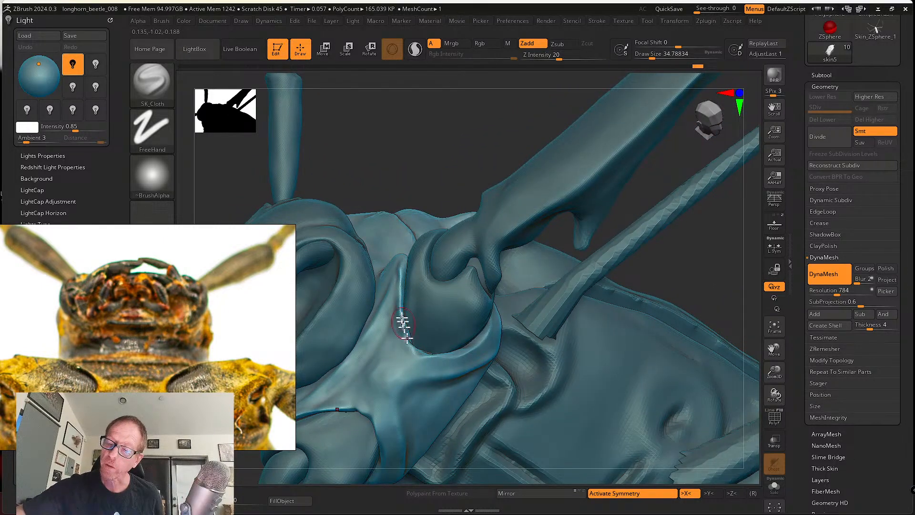
left_click_drag(414, 355, 405, 329, "shift")
Remesh the thorax with a DynaMesh resolution of 400 and smooth the plate beside the front-leg base.
right_click_drag(504, 378, 531, 347, "ctrl")
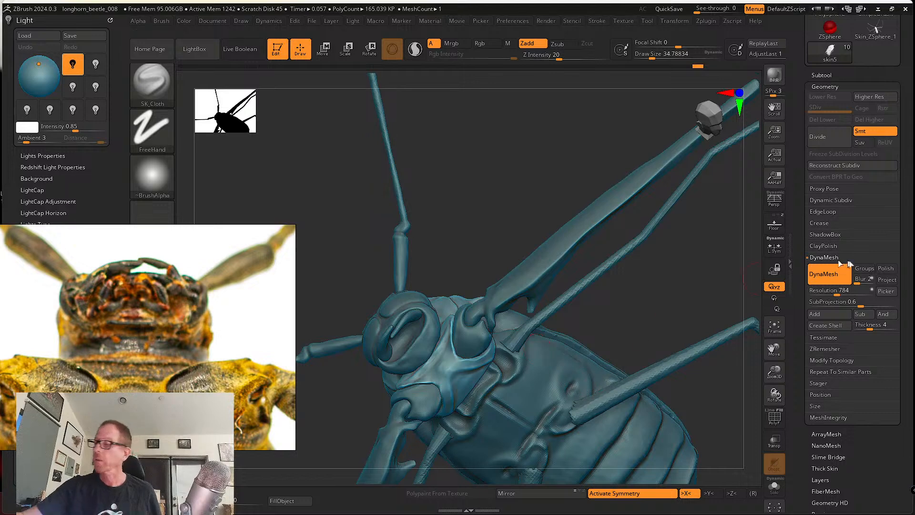
left_click_drag(841, 290, 829, 291)
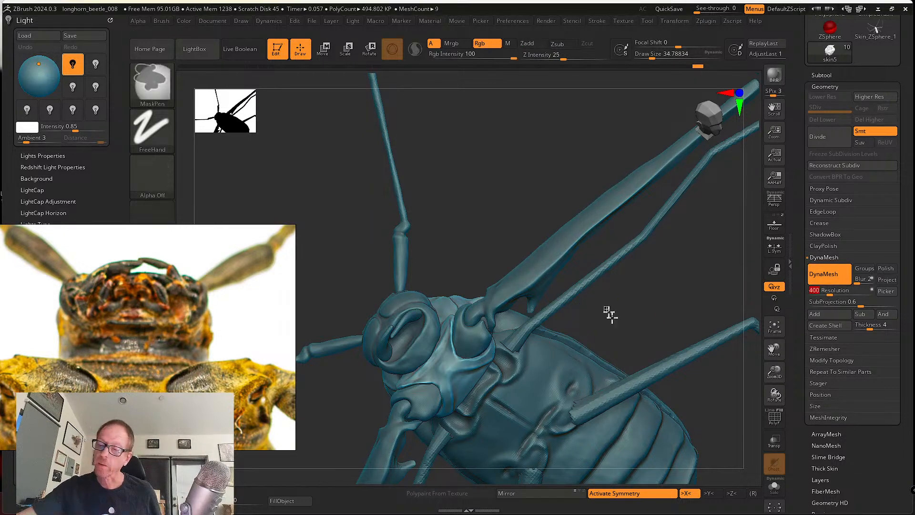
left_click_drag(610, 314, 587, 353, "ctrl")
left_click_drag(480, 366, 456, 361, "shift")
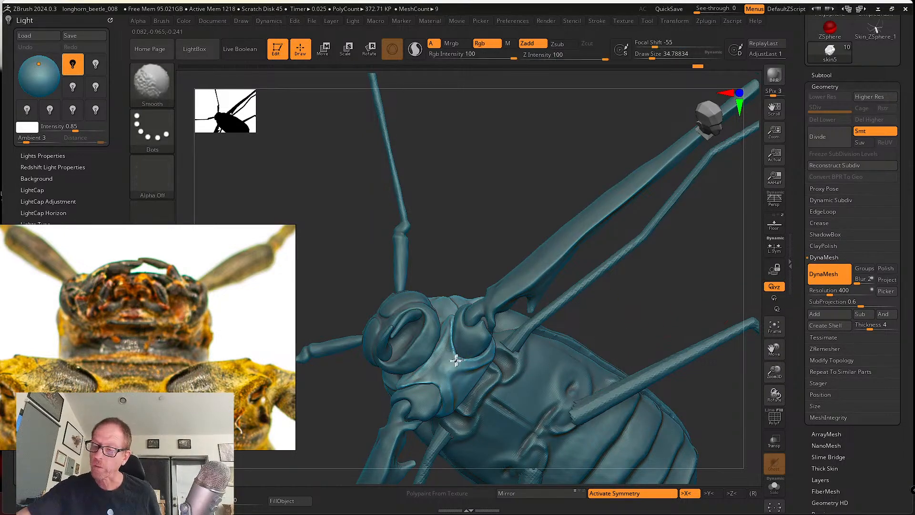
left_click_drag(601, 313, 632, 341, "ctrl")
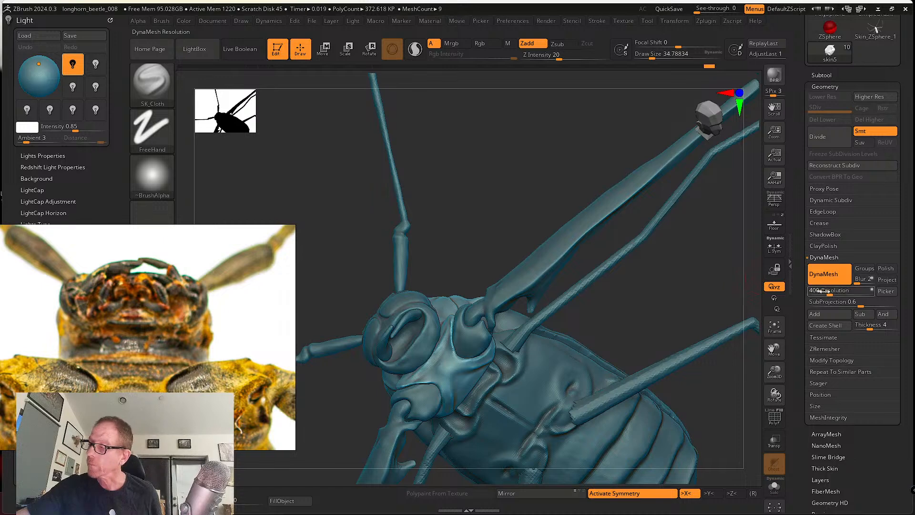
Try remeshing the thorax at lower DynaMesh resolutions of 56 and 112, and undo the remesh.
left_click_drag(829, 291, 816, 290)
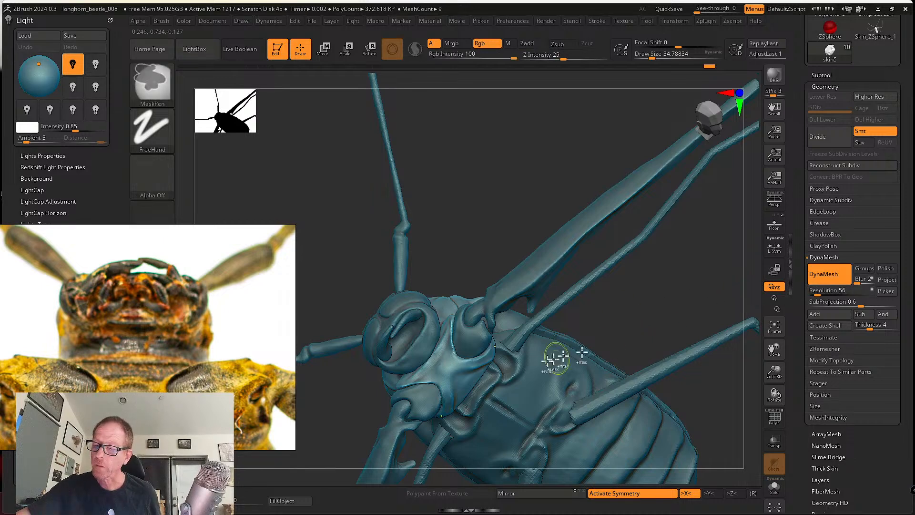
right_click_drag(517, 367, 439, 389, "ctrl")
left_click_drag(408, 366, 420, 394, "shift")
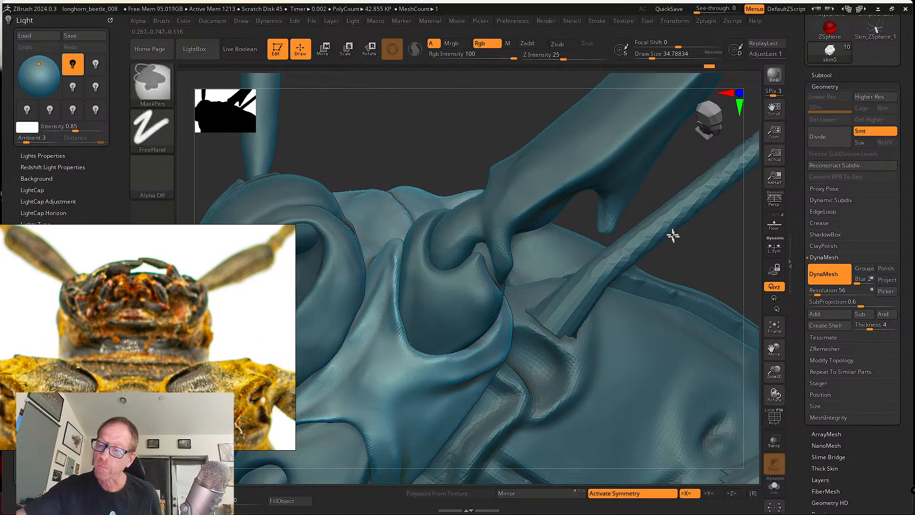
left_click_drag(673, 235, 683, 271, "ctrl")
left_click_drag(818, 290, 821, 290)
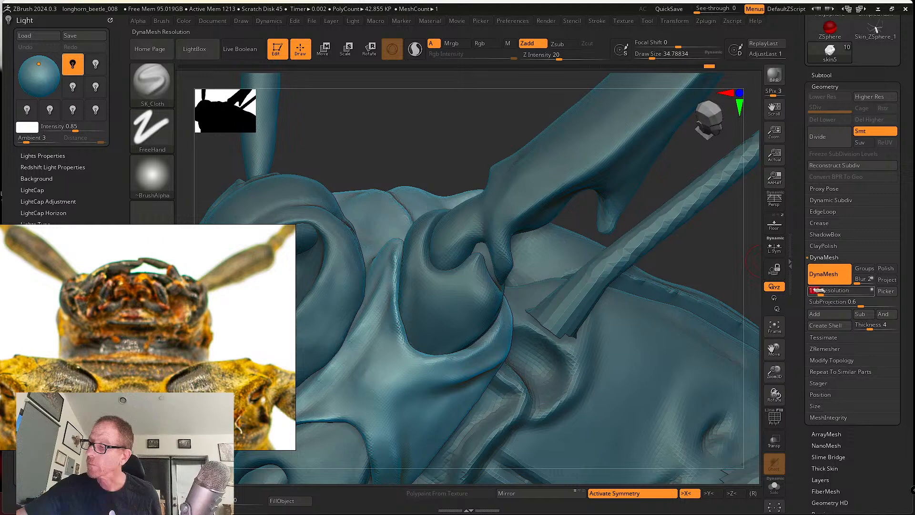
left_click(820, 281)
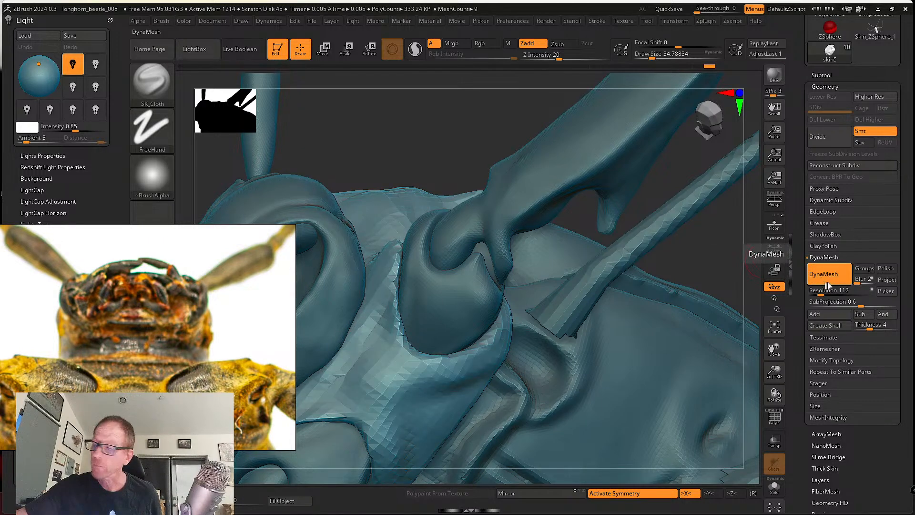
key("ctrl+z")
Remesh the thorax with a DynaMesh resolution of 192 and smooth the plate edge along the inner side of the front-leg base.
left_click_drag(820, 290, 824, 290)
left_click(825, 279)
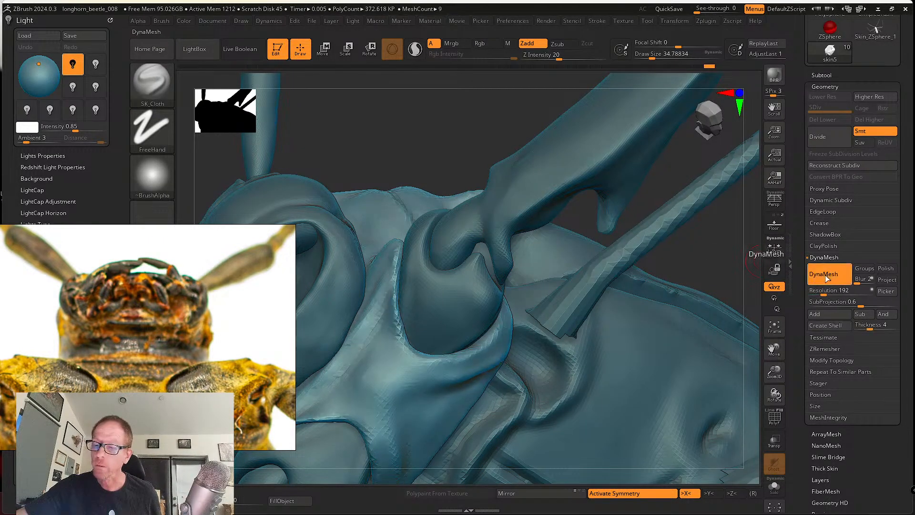
mouse_move(699, 300)
right_mouse_down()
mouse_move(425, 343)
mouse_move(422, 353)
right_mouse_up()
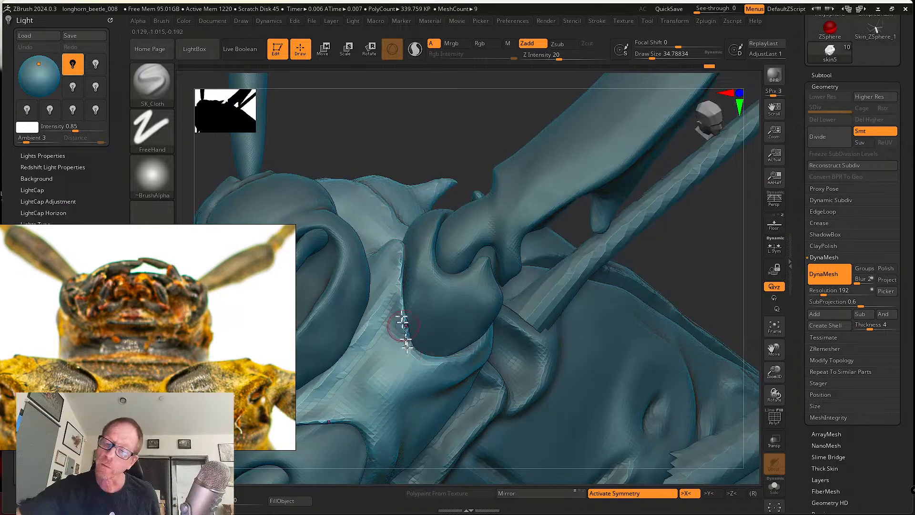
mouse_move(402, 326)
left_mouse_down("shift")
mouse_move(400, 313)
mouse_move(402, 333)
left_mouse_up("shift")
mouse_move(479, 368)
right_mouse_down("ctrl")
mouse_move(446, 307)
mouse_move(441, 348)
mouse_move(435, 261)
mouse_move(413, 381)
mouse_move(403, 367)
right_mouse_up("ctrl")
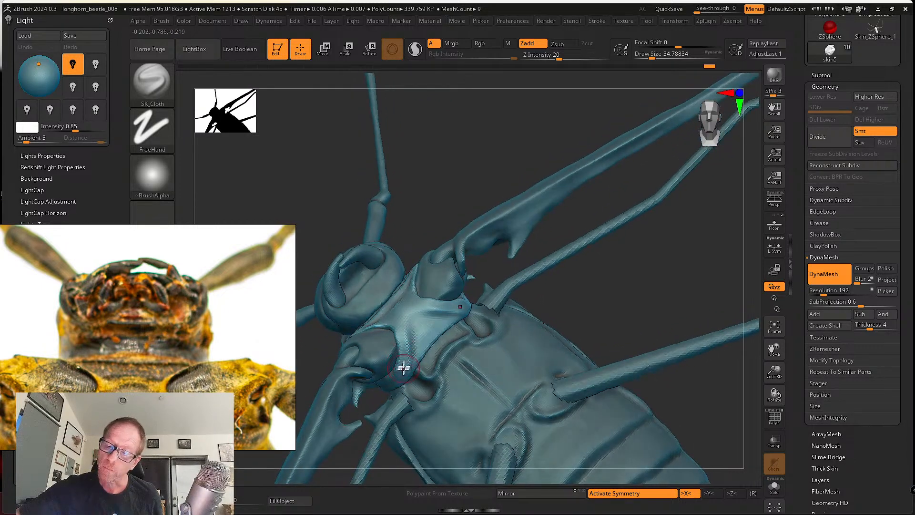
Smooth the thorax plate between the front-leg bases and rework its back rim with SK_Cloth at a draw size of about 25.
key("shift")
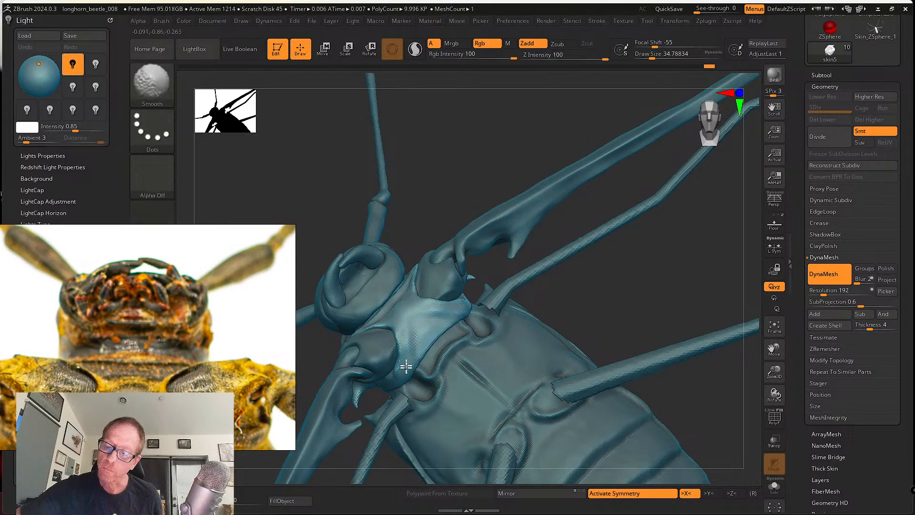
left_click_drag(405, 348, 400, 383)
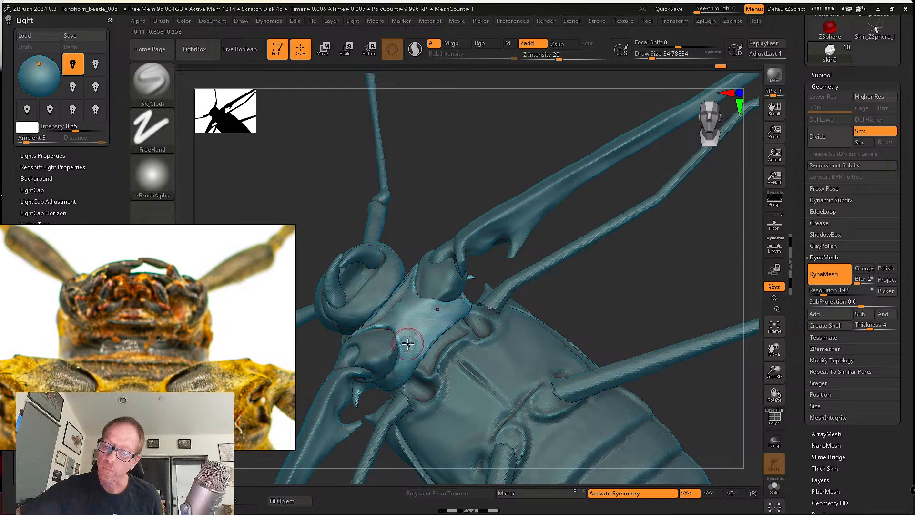
right_click_drag(405, 347, 399, 376)
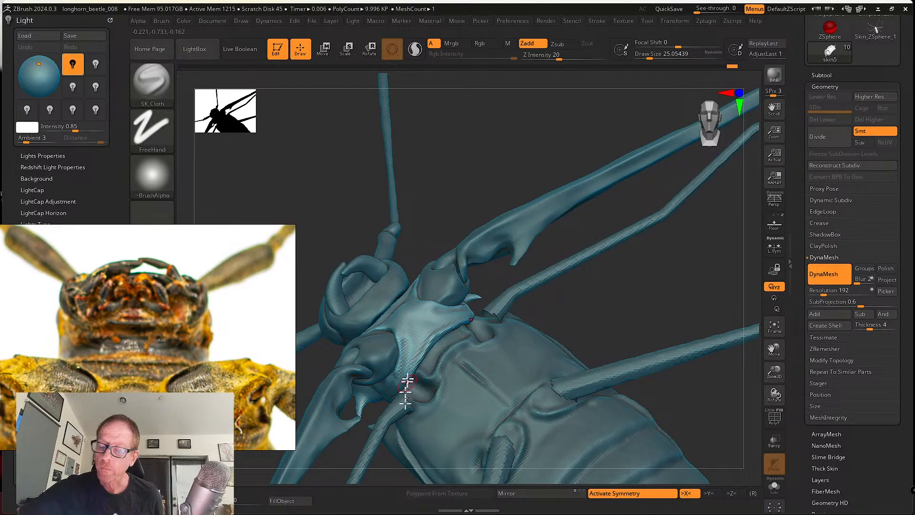
right_click_drag(406, 389, 409, 347)
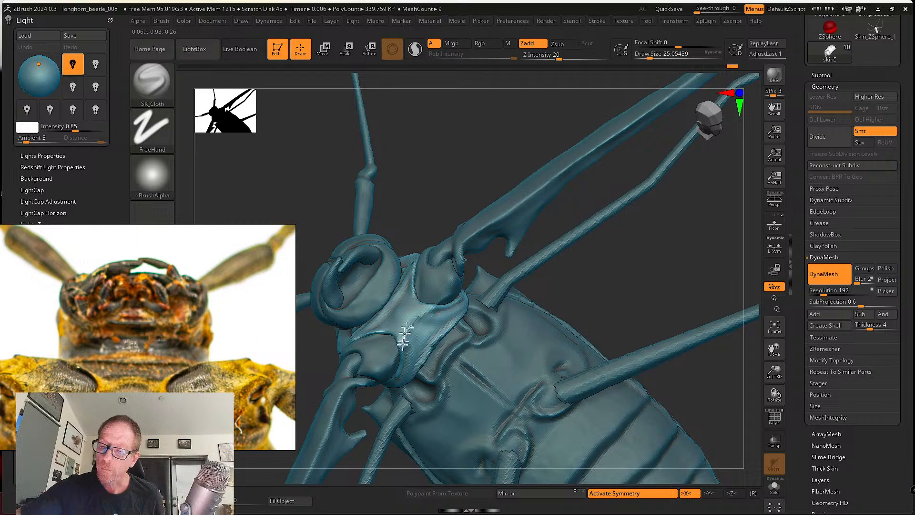
right_click_drag(407, 325, 406, 352)
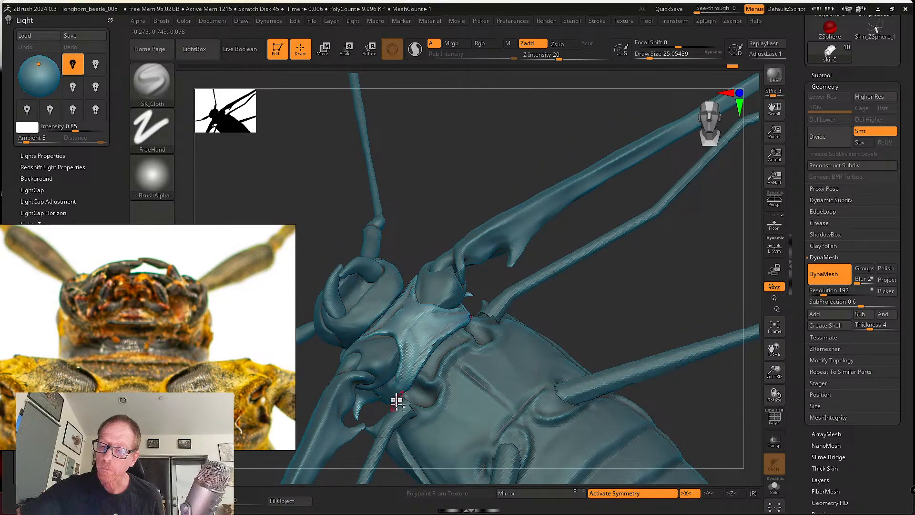
right_click_drag(430, 316, 425, 343)
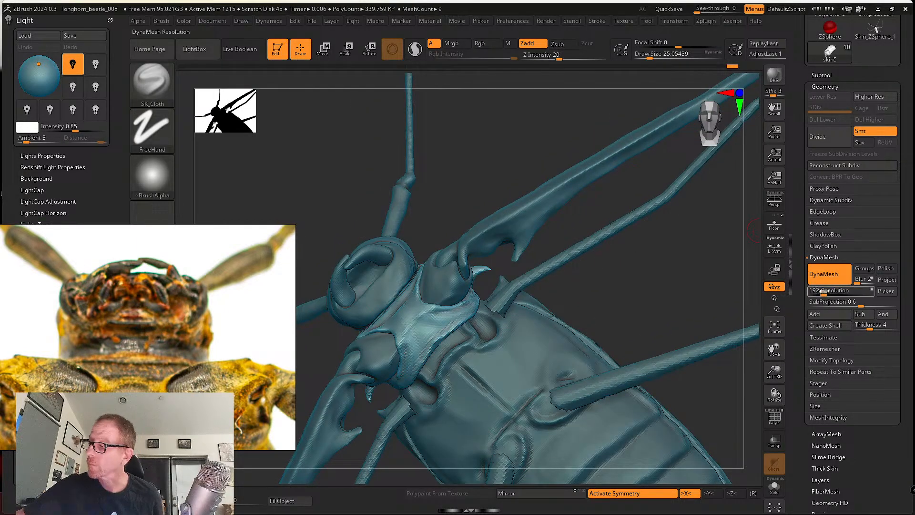
Remesh the thorax with a DynaMesh resolution of 360 and smooth the plate from its back edge to its front.
left_click_drag(825, 291, 830, 291)
left_click_drag(602, 301, 590, 330, "ctrl")
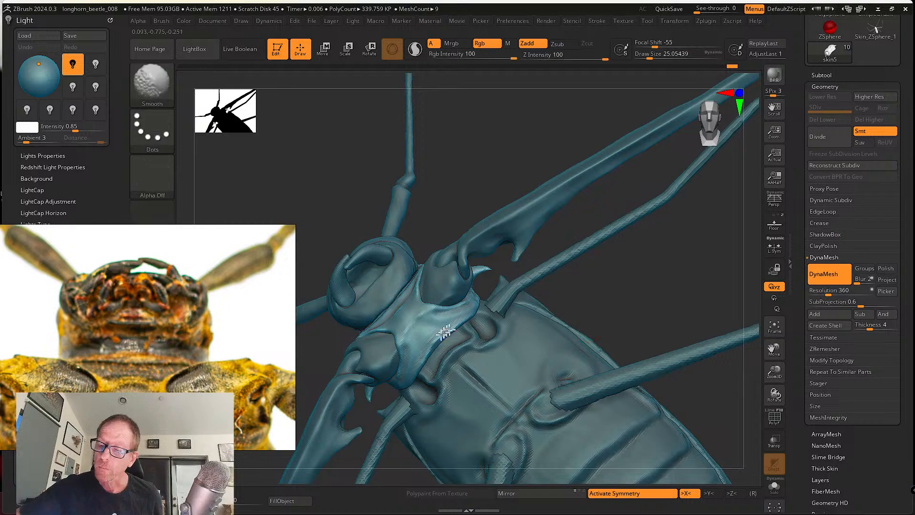
right_click_drag(411, 399, 424, 327)
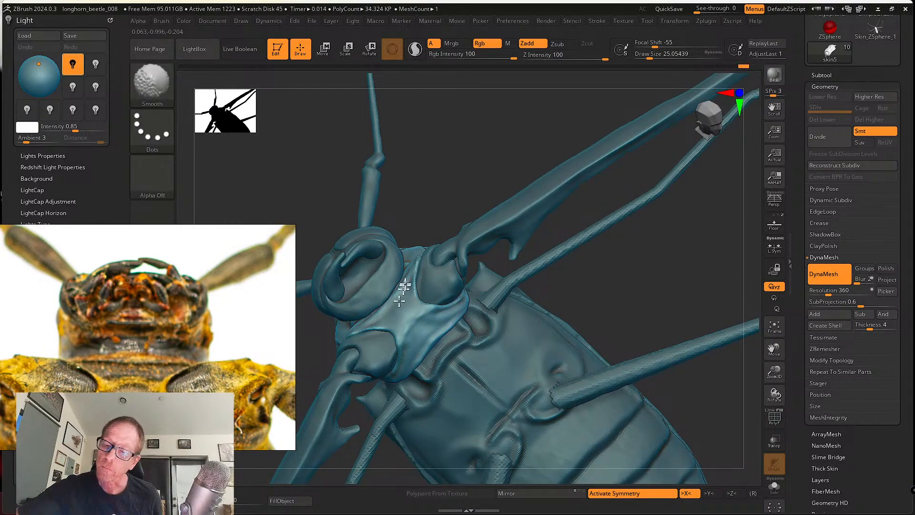
mouse_move(406, 275)
right_mouse_down()
mouse_move(492, 333)
mouse_move(484, 241)
right_mouse_up()
left_click_drag(469, 244, 474, 207, "shift")
right_click_drag(474, 207, 461, 231)
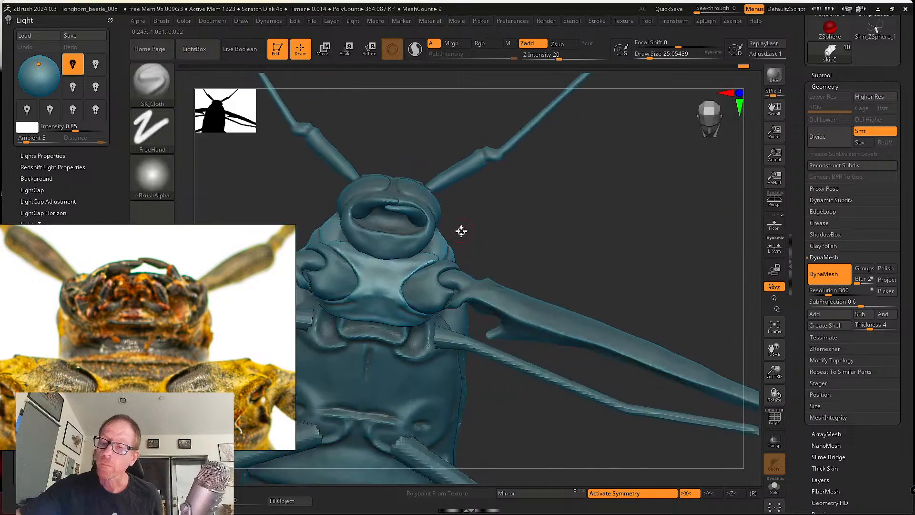
Smooth the plate behind the front-leg bases and build up the rim along their front inner edge with SK_Cloth.
mouse_move(434, 269)
right_mouse_down("alt")
mouse_move(480, 305)
mouse_move(476, 279)
right_mouse_up("alt")
left_click_drag(431, 313, 455, 314, "shift")
mouse_move(459, 314)
right_mouse_down("alt")
mouse_move(458, 291)
mouse_move(478, 270)
mouse_move(466, 291)
mouse_move(477, 333)
right_mouse_up("alt")
left_click_drag(447, 297, 517, 245)
left_click_drag(457, 282, 518, 247)
left_click_drag(457, 282, 514, 247)
left_click_drag(461, 281, 512, 249)
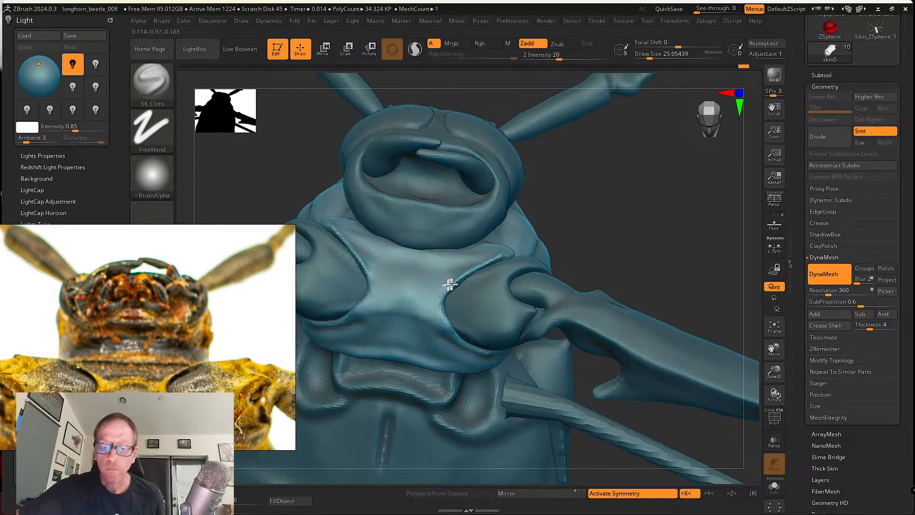
Try to sharpen the rim beside the front-leg base and the thorax plate's front edge with SK_Cloth.
left_click_drag(450, 291, 510, 247)
left_click_drag(447, 287, 491, 250)
right_click_drag(461, 290, 428, 283)
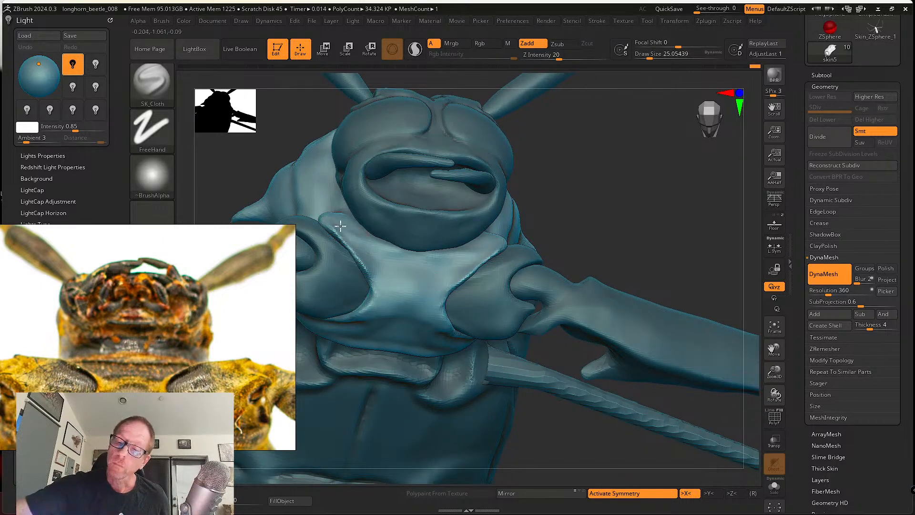
key("shift")
right_click_drag(383, 237, 382, 253)
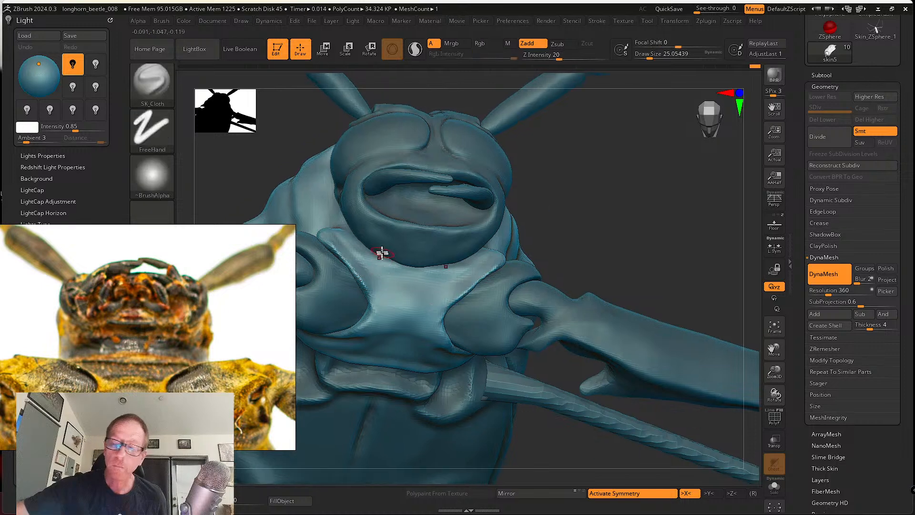
mouse_move(351, 251)
left_mouse_down()
mouse_move(439, 274)
mouse_move(493, 267)
left_mouse_up()
key("shift")
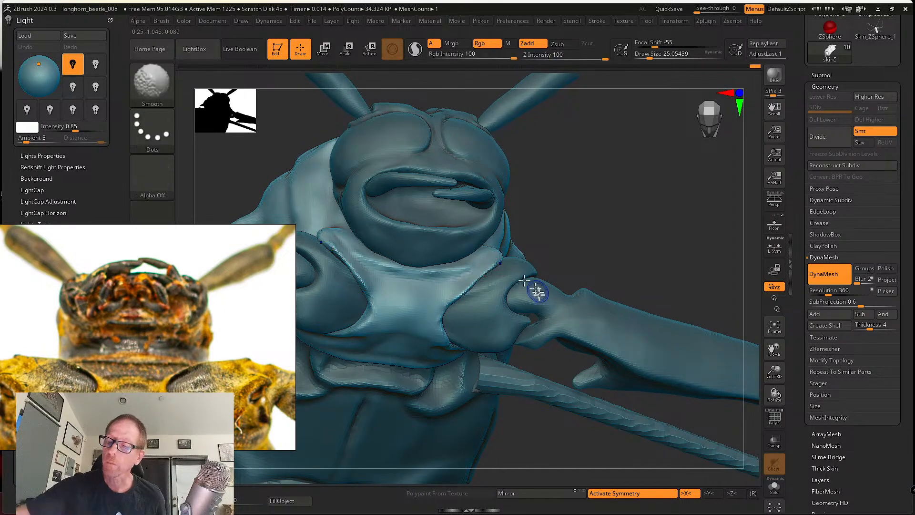
mouse_move(535, 291)
right_mouse_down()
mouse_move(464, 314)
mouse_move(474, 320)
right_mouse_up()
Undo the last four sculpting strokes on the thorax plate.
key("ctrl+z")
key("ctrl+z")
key("ctrl+z")
key("ctrl+z")
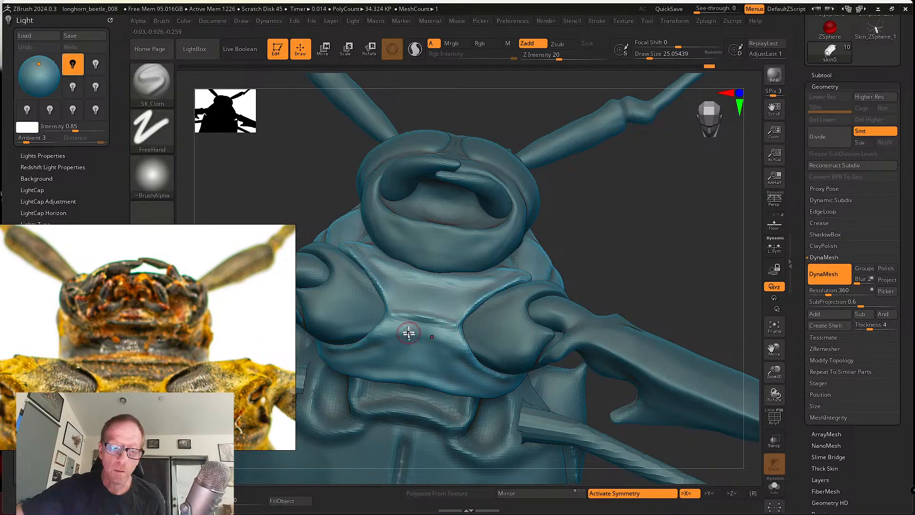
key("shift")
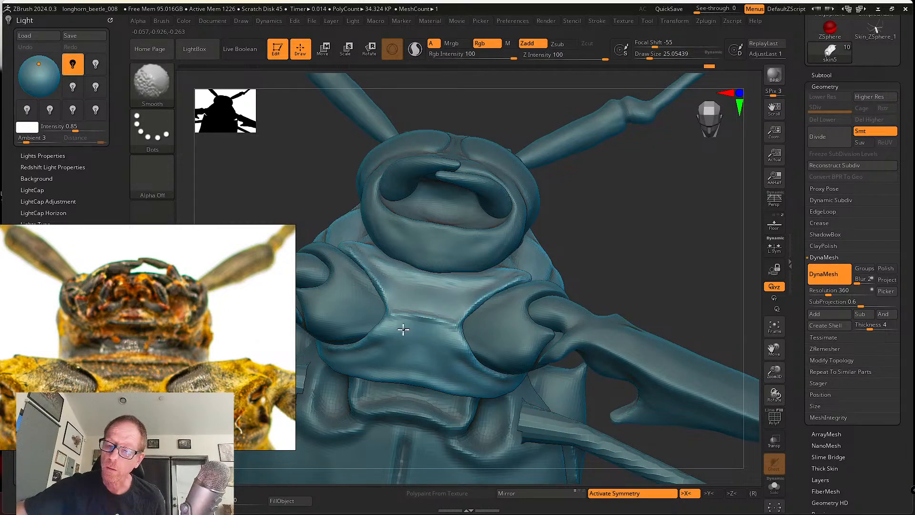
right_click_drag(478, 355, 470, 323, "alt")
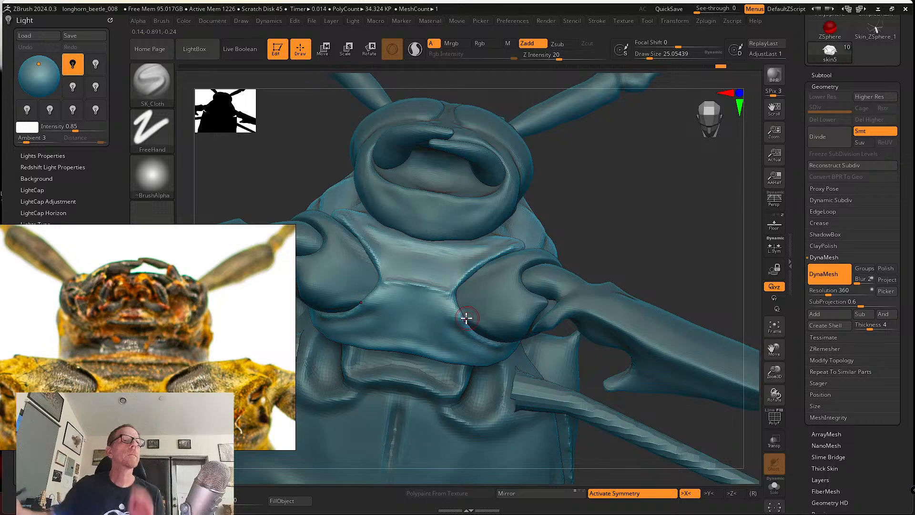
Make the legs subtool skin1 active and smooth the joint where the front leg meets its base.
left_click(501, 294, "alt")
right_click_drag(605, 252, 515, 286)
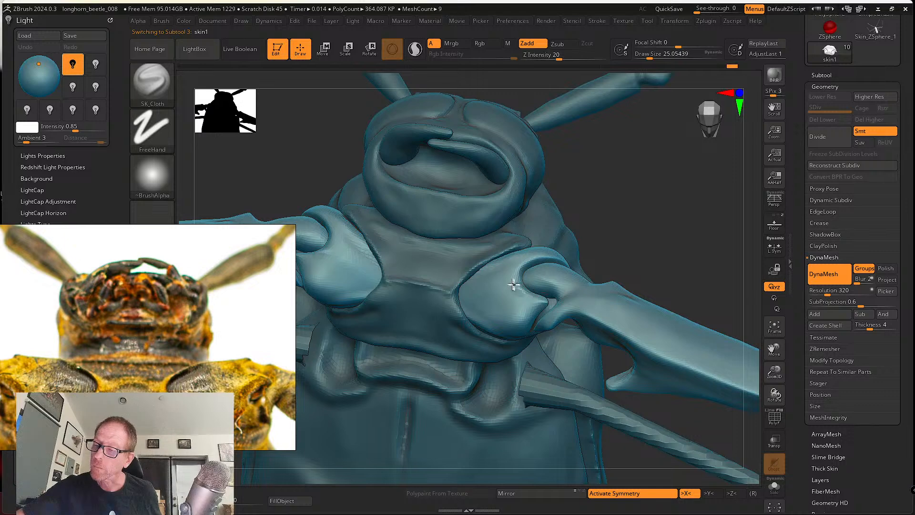
right_click_drag(520, 280, 519, 274)
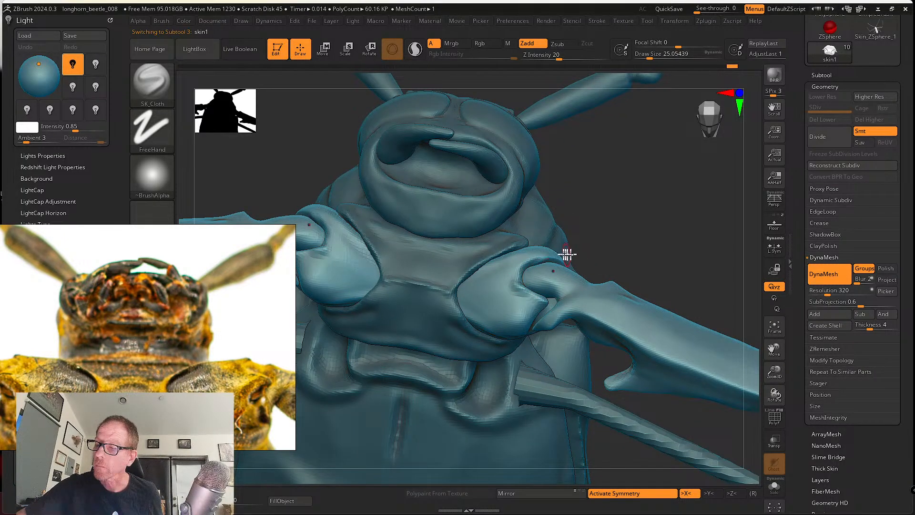
left_click_drag(547, 256, 566, 294, "shift")
right_click_drag(568, 294, 572, 274)
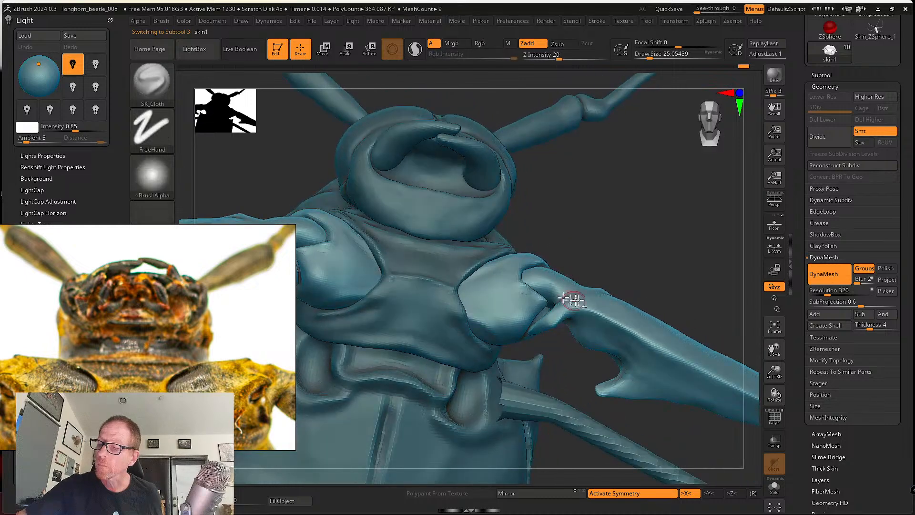
Save the project as the next incremental version.
mouse_move(635, 331)
right_mouse_down("ctrl")
mouse_move(585, 254)
mouse_move(588, 327)
mouse_move(623, 359)
mouse_move(611, 331)
mouse_move(489, 258)
mouse_move(453, 203)
right_mouse_up("ctrl")
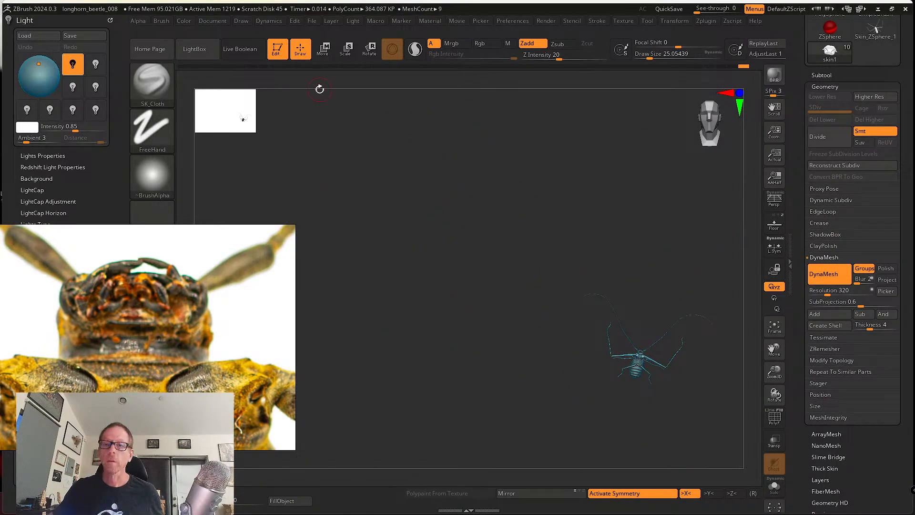
left_click(312, 21)
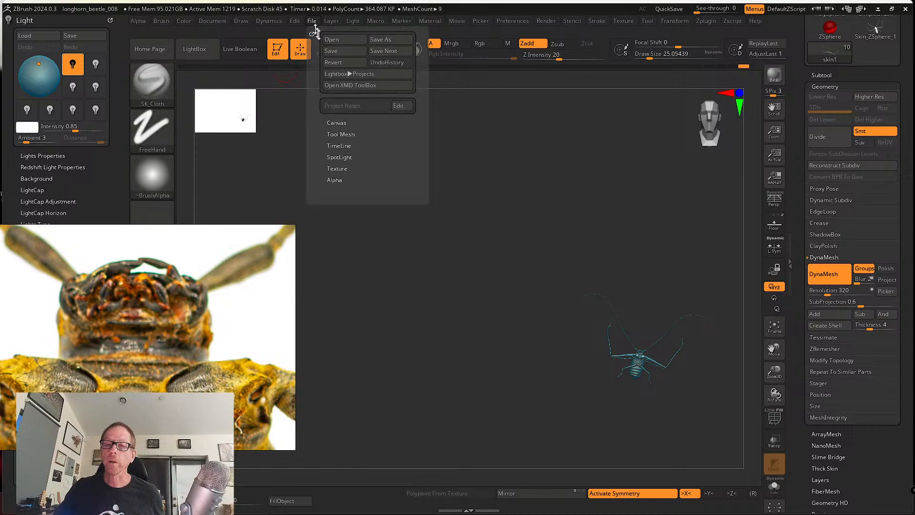
left_click(390, 51)
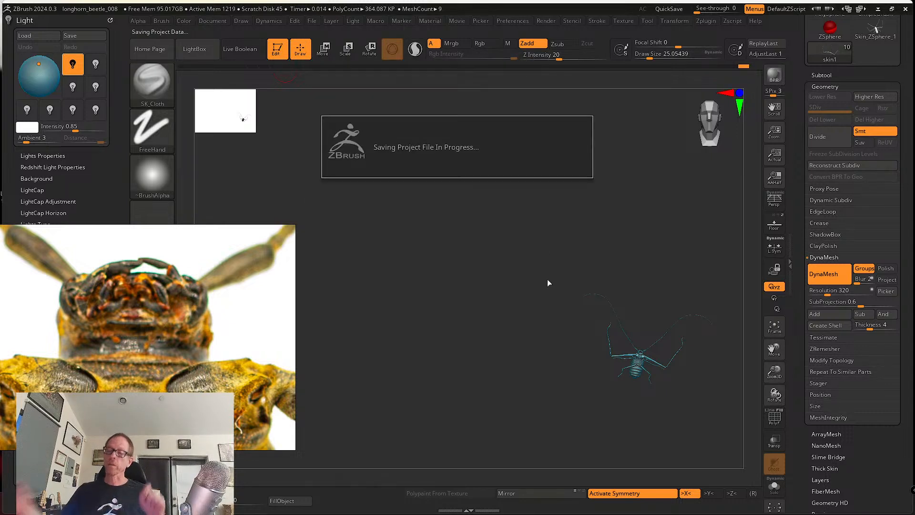
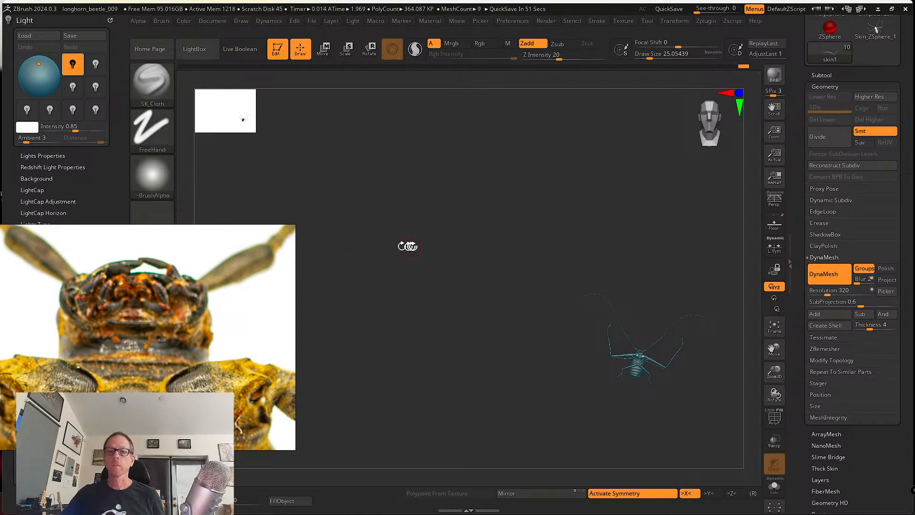
Frame the beetle and examine the front leg's shape from base to tip in the underside reference photo.
mouse_move(407, 246)
left_mouse_down()
mouse_move(401, 251)
mouse_move(417, 262)
left_mouse_up()
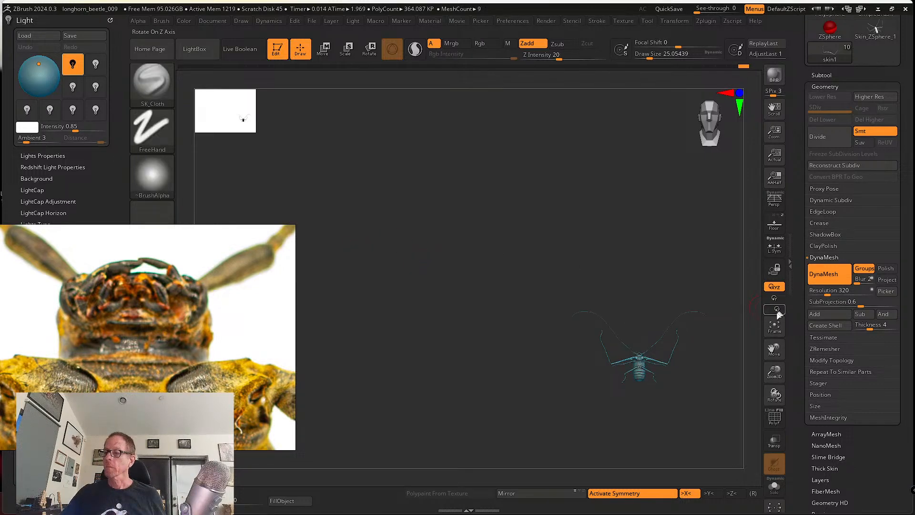
left_click(774, 327)
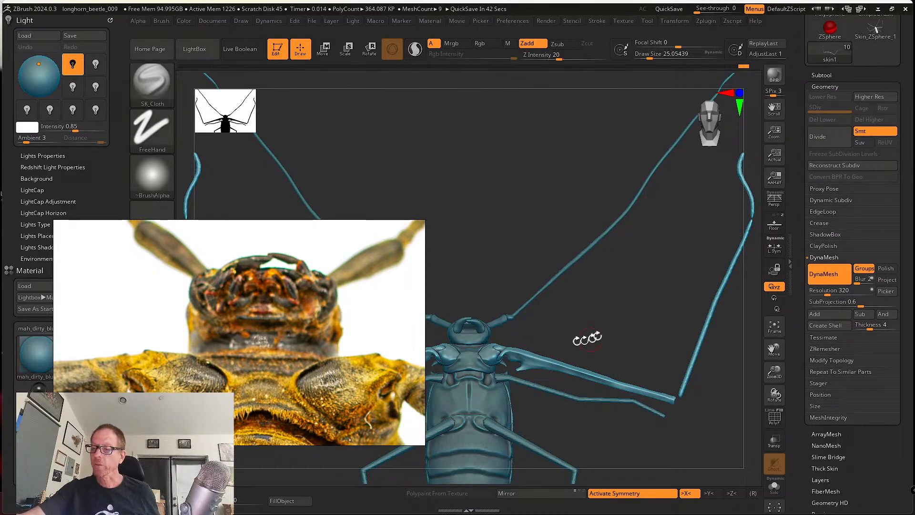
left_click_drag(586, 337, 555, 339)
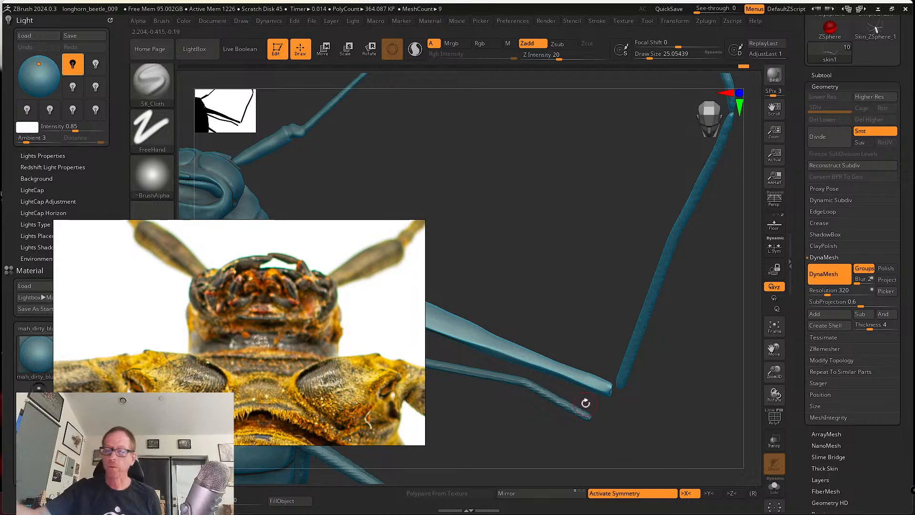
scroll(297, 334, "down", 5)
middle_click_drag(405, 352, 260, 342)
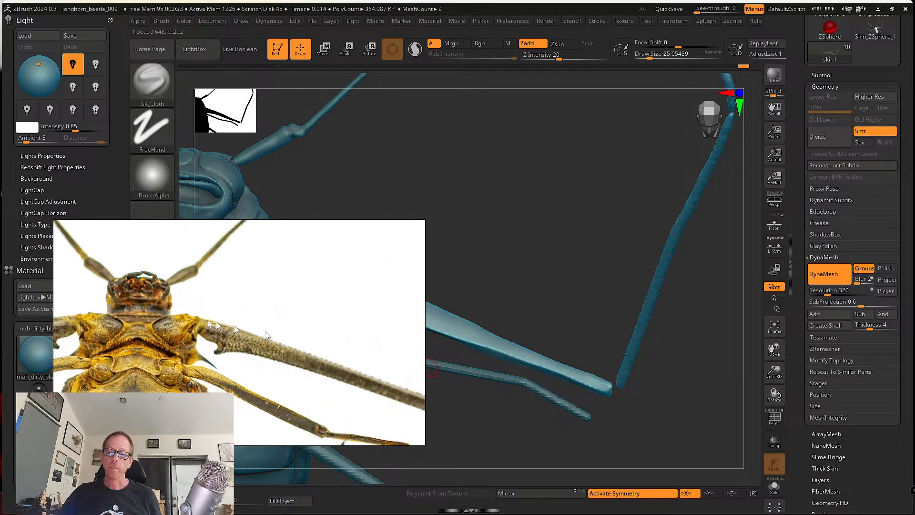
scroll(288, 352, "up", 3)
middle_click_drag(374, 389, 221, 345)
scroll(221, 345, "up", 3)
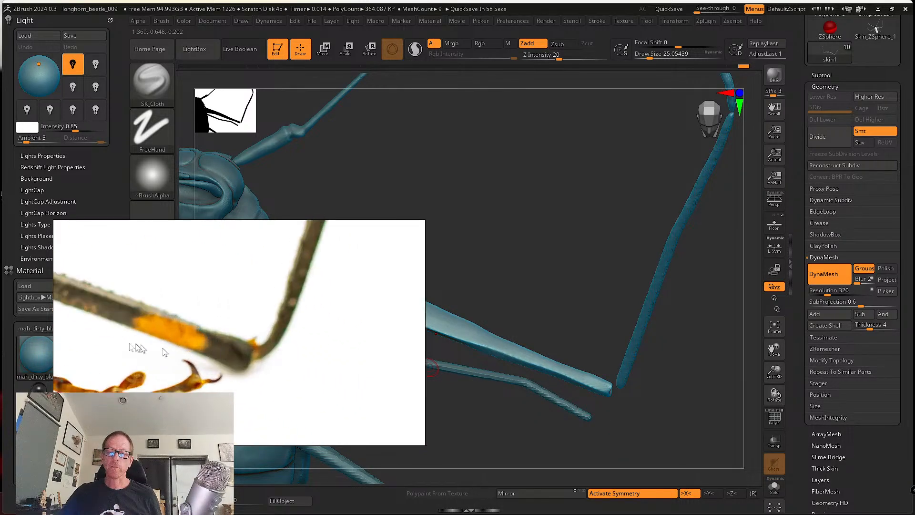
middle_click_drag(135, 349, 343, 381)
middle_click_drag(147, 329, 401, 375)
middle_click_drag(159, 357, 406, 384)
mouse_move(217, 351)
middle_mouse_down()
mouse_move(387, 345)
mouse_move(380, 340)
middle_mouse_up()
scroll(230, 367, "down", 6)
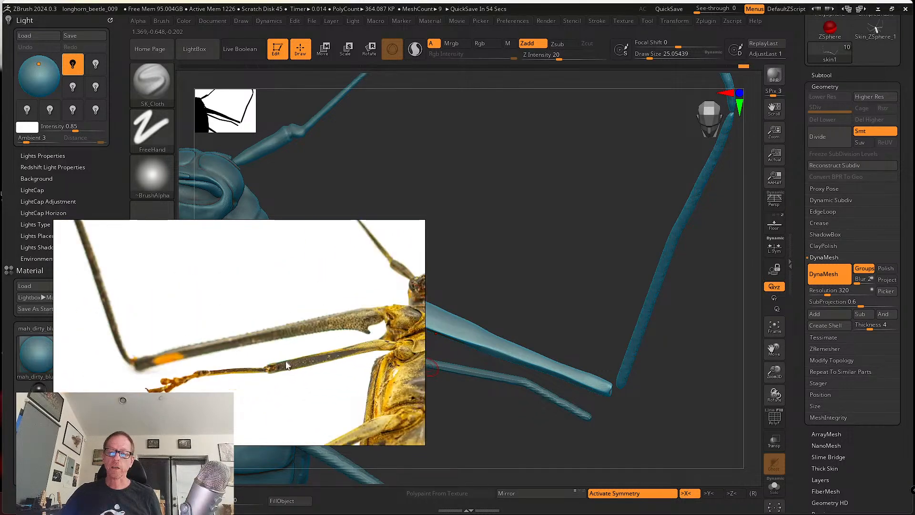
Look through the other reference photos and examine the base of the front leg from above.
scroll(152, 348, "down", 6)
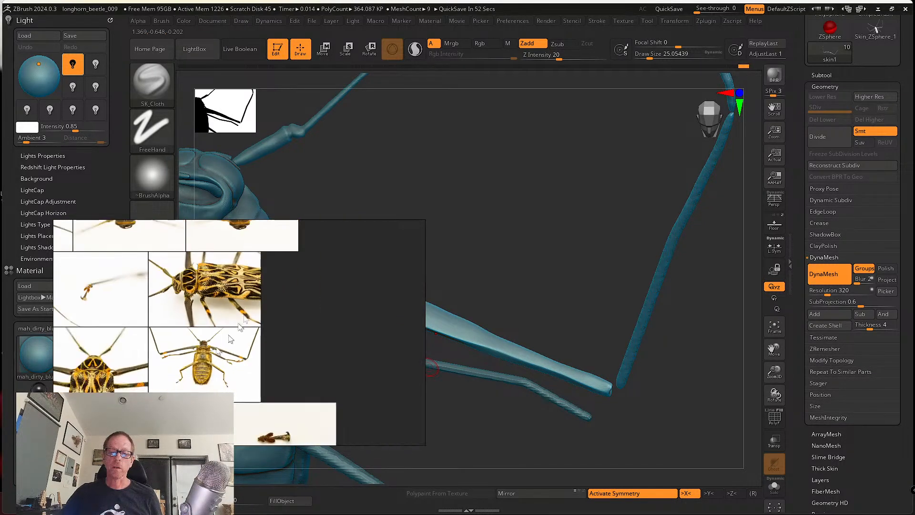
scroll(262, 364, "up", 8)
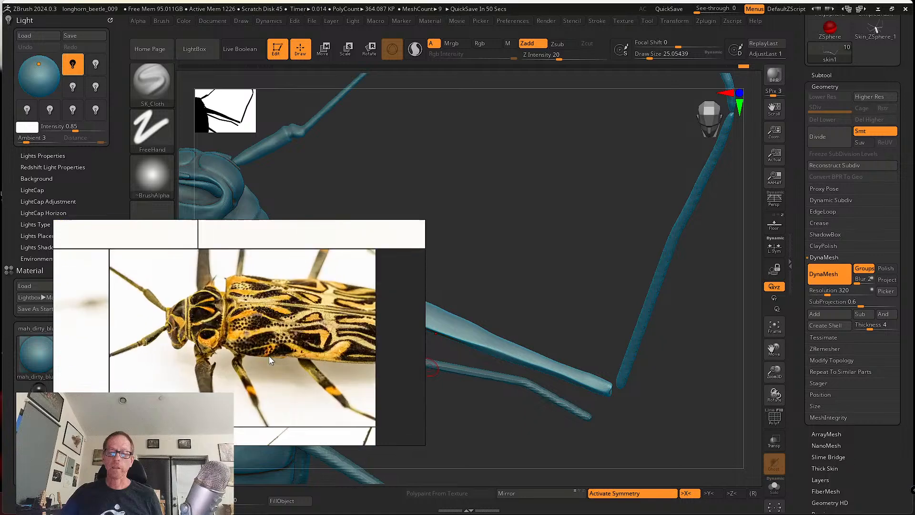
scroll(271, 375, "down", 5)
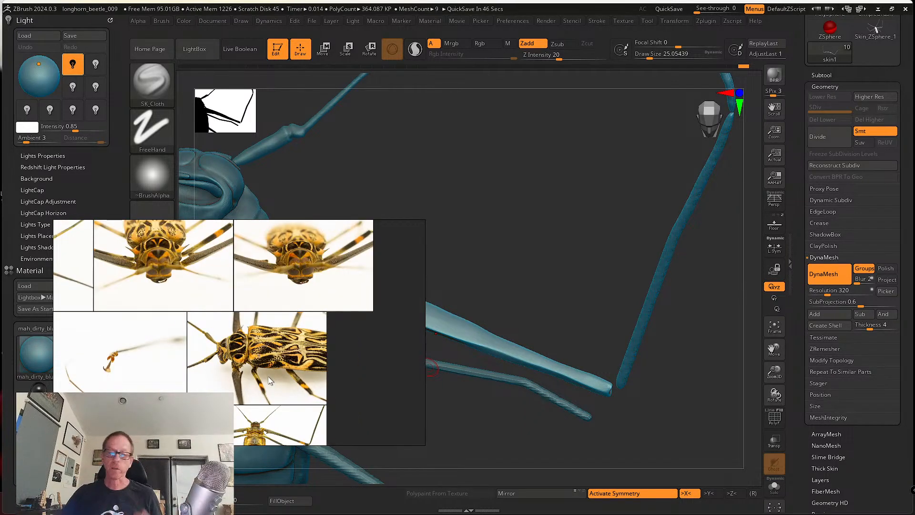
scroll(268, 375, "down", 3)
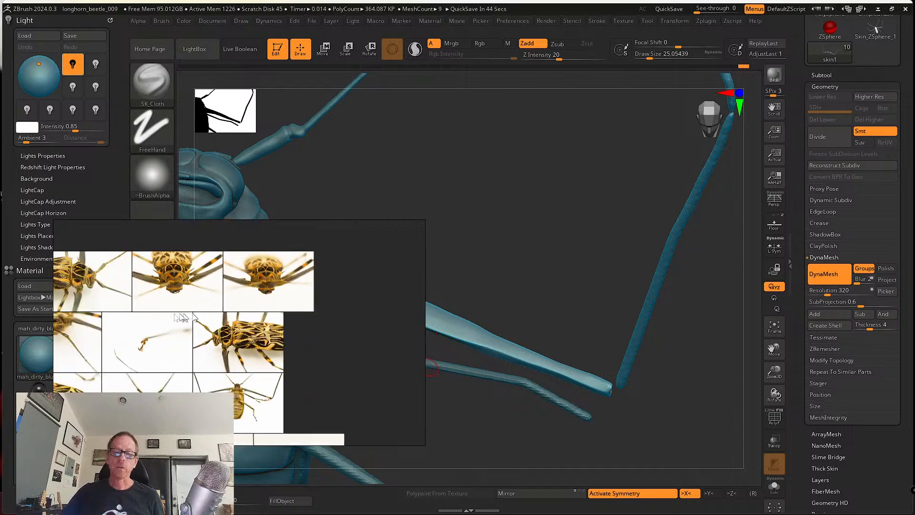
scroll(233, 330, "up", 6)
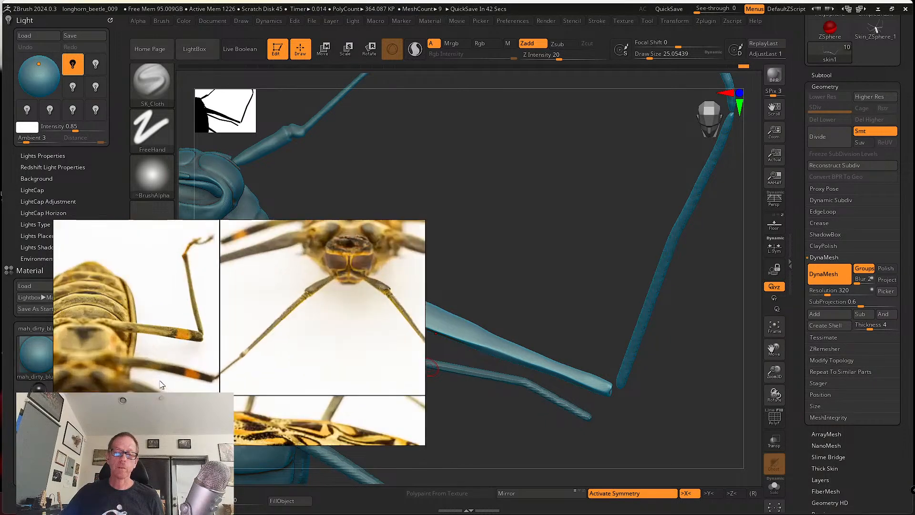
scroll(164, 385, "down", 2)
scroll(176, 372, "up", 6)
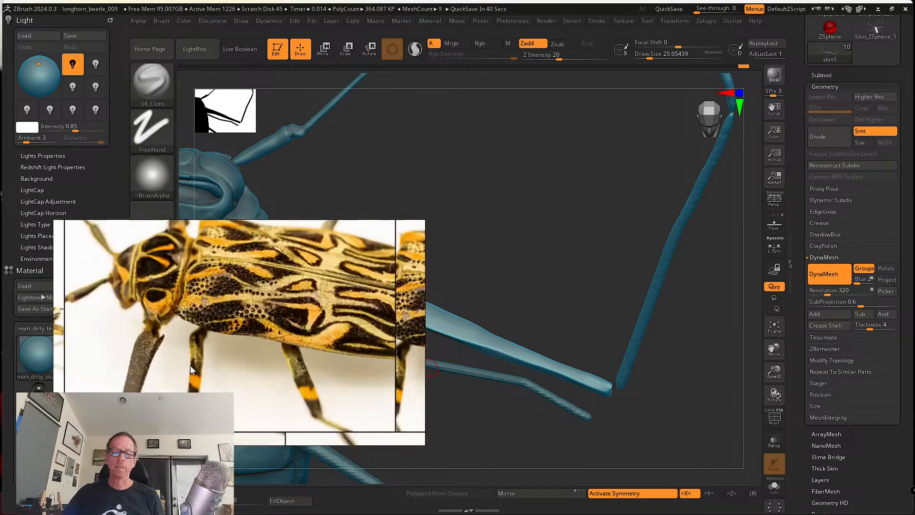
scroll(162, 357, "up", 5)
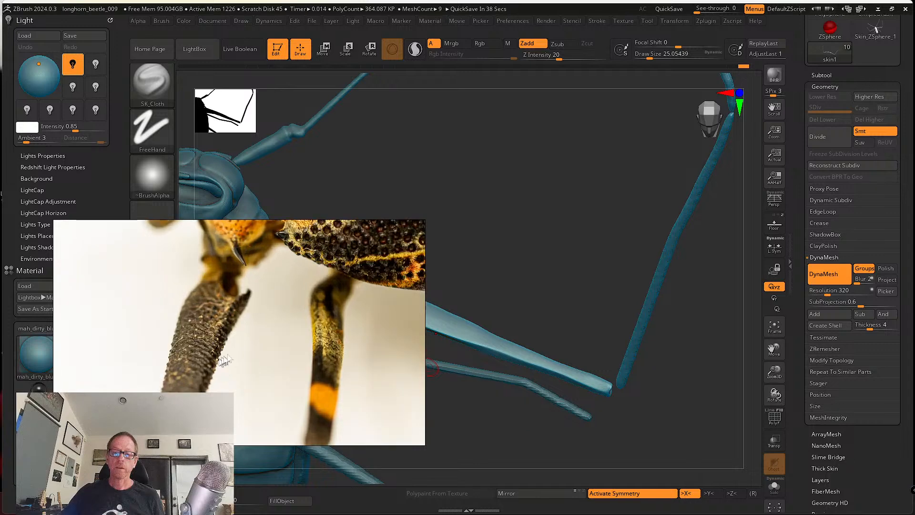
Build up the spur near the base of the front leg with tw ClayTubes at a draw size of about 51.
left_click_drag(532, 269, 555, 330)
mouse_move(554, 330)
right_mouse_down()
mouse_move(539, 333)
mouse_move(543, 372)
mouse_move(565, 350)
right_mouse_up()
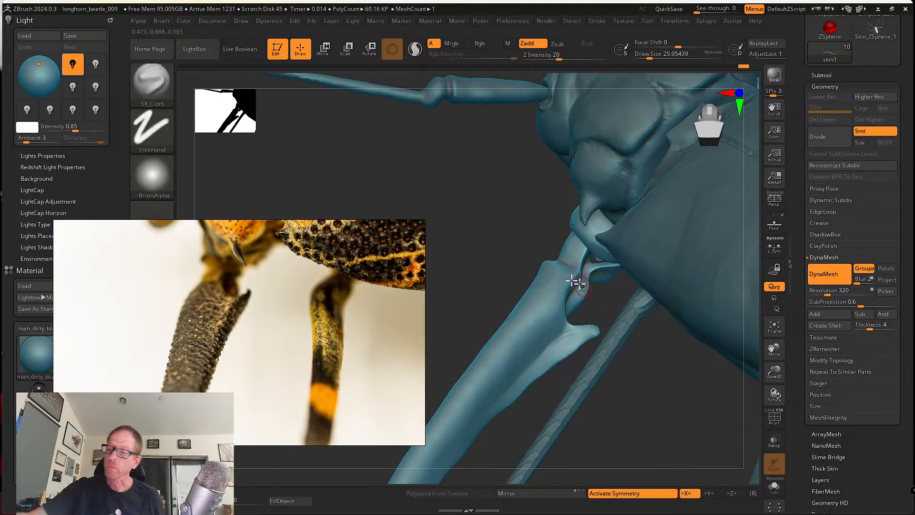
left_click(151, 82)
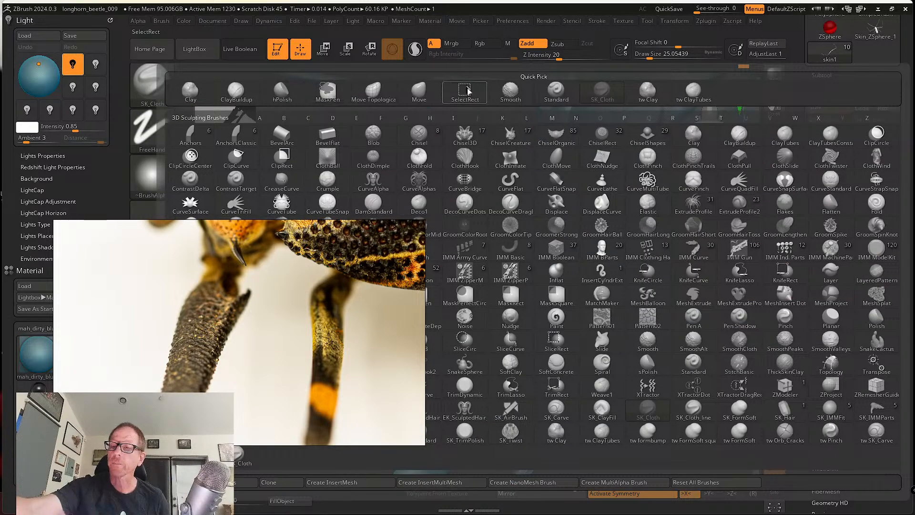
left_click(692, 95)
key("s")
left_click_drag(555, 337, 560, 337)
mouse_move(547, 342)
left_mouse_down()
mouse_move(480, 418)
mouse_move(527, 307)
mouse_move(561, 302)
mouse_move(547, 311)
mouse_move(550, 353)
mouse_move(575, 342)
left_mouse_up()
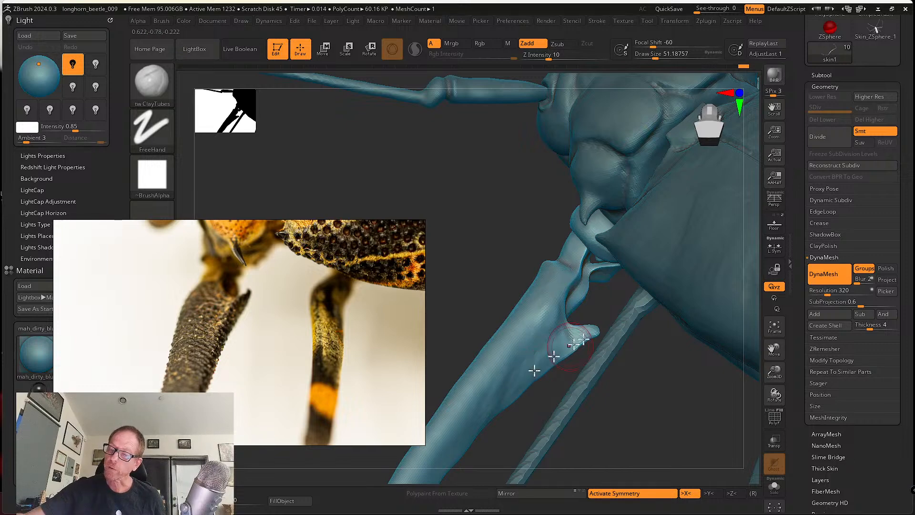
Smooth the front leg's spur and fill out the leg segment beyond it with tw ClayTubes.
right_click_drag(576, 341, 556, 337)
mouse_move(555, 329)
left_mouse_down("shift")
mouse_move(547, 290)
mouse_move(518, 376)
mouse_move(456, 433)
mouse_move(556, 353)
mouse_move(548, 339)
mouse_move(449, 456)
mouse_move(519, 397)
left_mouse_up("shift")
right_click_drag(518, 398, 570, 300)
left_click_drag(576, 311, 553, 336)
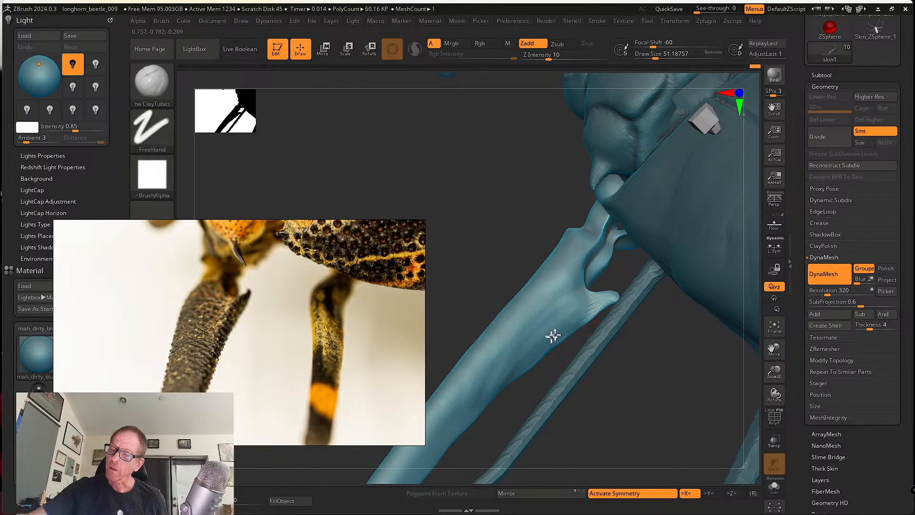
mouse_move(453, 422)
left_mouse_down()
mouse_move(592, 307)
mouse_move(551, 347)
mouse_move(572, 306)
mouse_move(525, 332)
left_mouse_up()
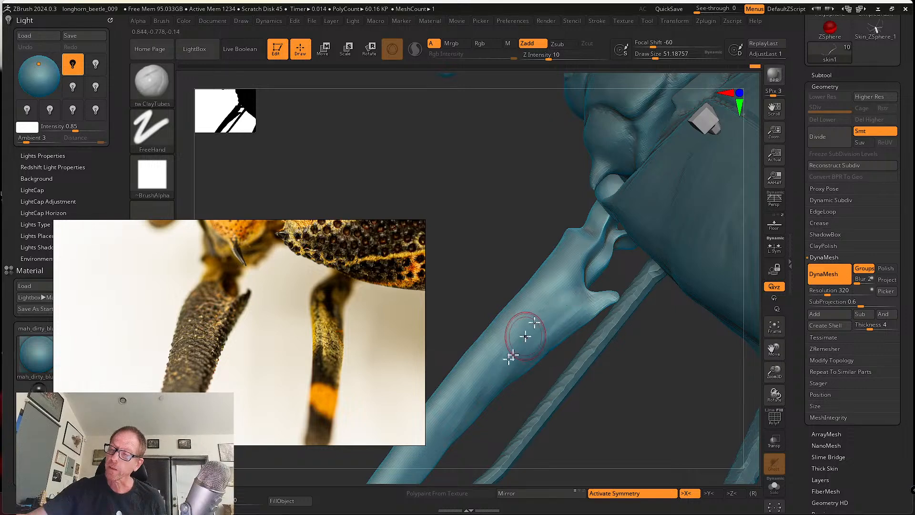
Build up the upper side of the front leg's thick segment near its base joint with tw ClayTubes and smooth it.
mouse_move(582, 267)
right_mouse_down()
mouse_move(556, 260)
mouse_move(549, 295)
right_mouse_up()
left_click_drag(551, 276, 478, 363)
left_click_drag(553, 279, 540, 286)
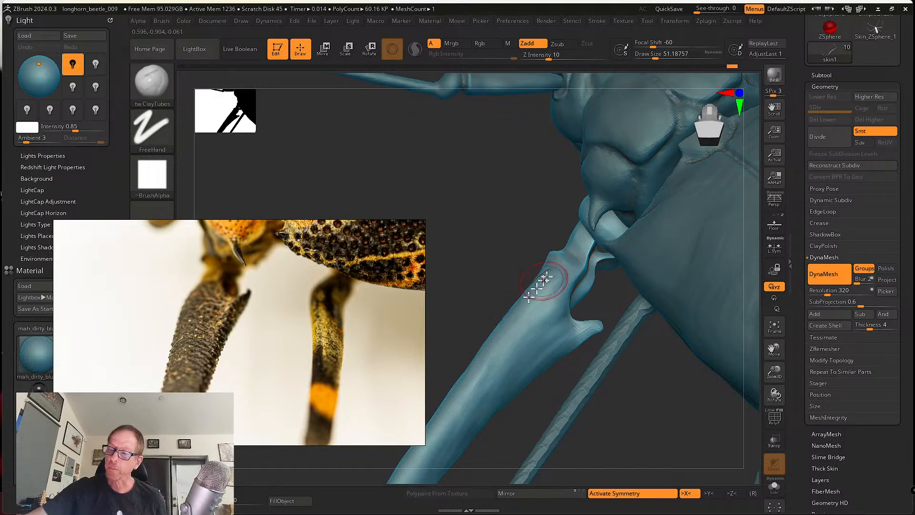
right_click_drag(540, 286, 556, 270)
mouse_move(556, 270)
left_mouse_down()
mouse_move(496, 334)
mouse_move(504, 330)
mouse_move(510, 364)
mouse_move(494, 373)
mouse_move(507, 335)
left_mouse_up()
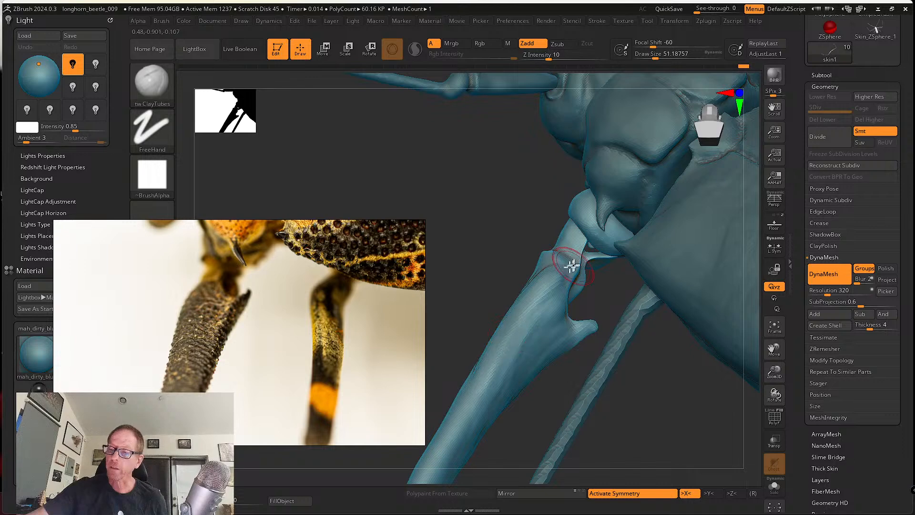
right_click_drag(507, 335, 521, 299)
mouse_move(569, 267)
left_mouse_down()
mouse_move(511, 316)
mouse_move(524, 333)
left_mouse_up()
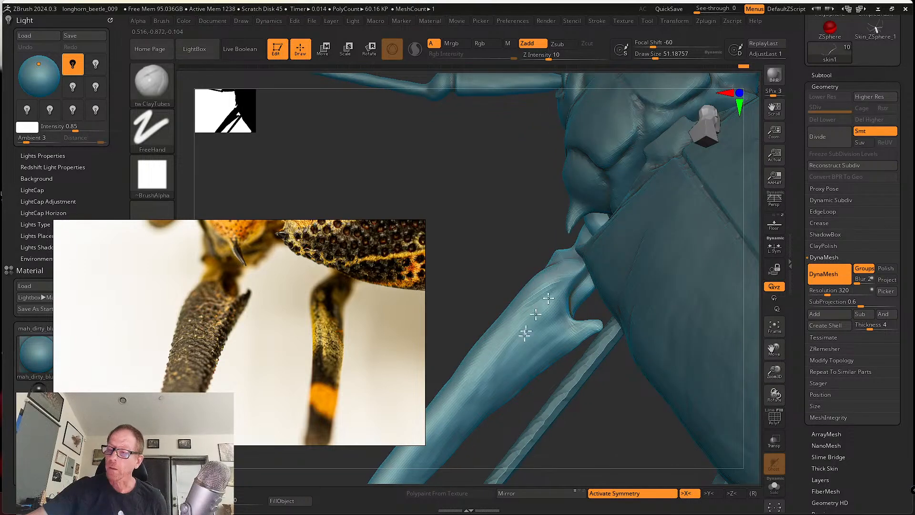
mouse_move(563, 348)
right_mouse_down("ctrl")
mouse_move(585, 289)
mouse_move(558, 335)
mouse_move(578, 292)
right_mouse_up("ctrl")
left_click_drag(578, 292, 568, 312, "shift")
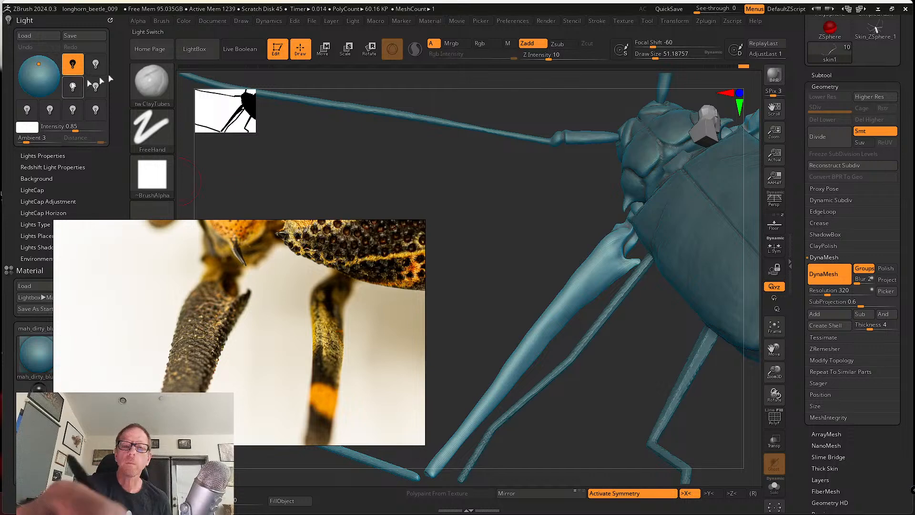
Shape fold-like strokes along the front leg's thick segment with SK_Cloth at a draw size of about 35 and smooth them.
left_click(151, 84)
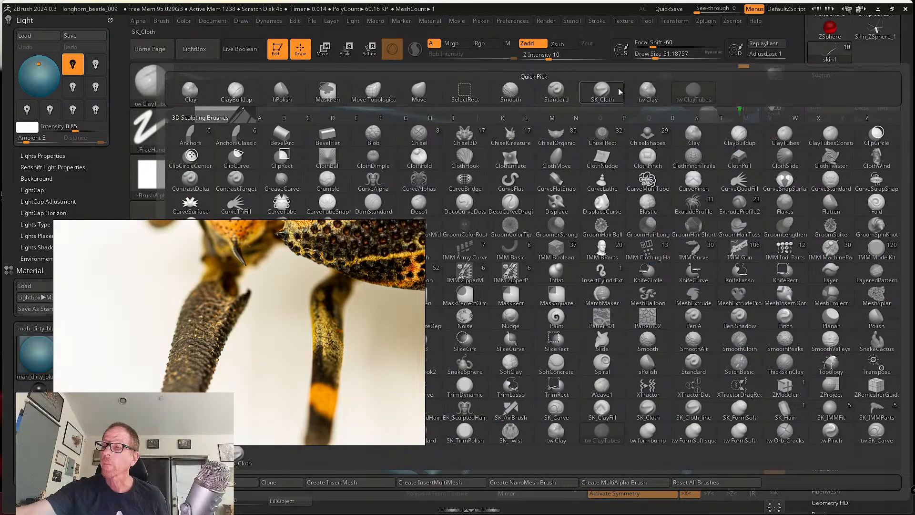
left_click(604, 90)
key("s")
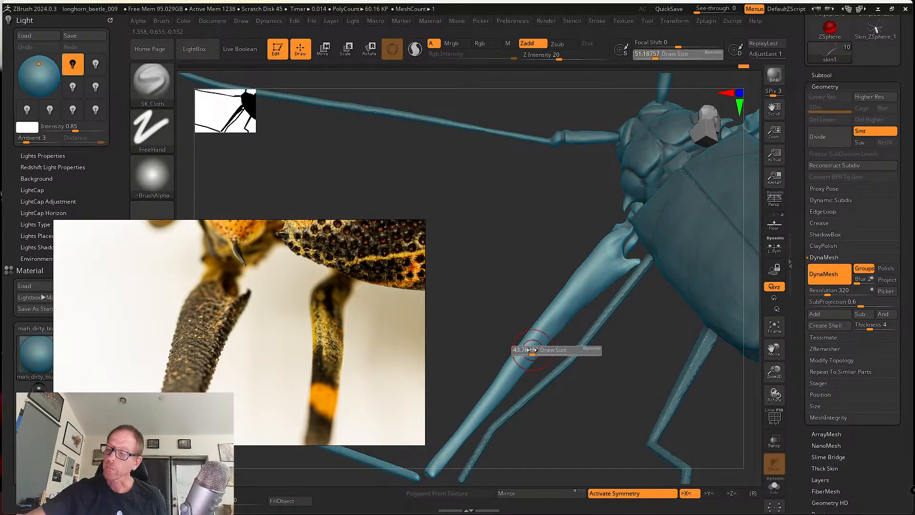
left_click_drag(533, 351, 530, 351)
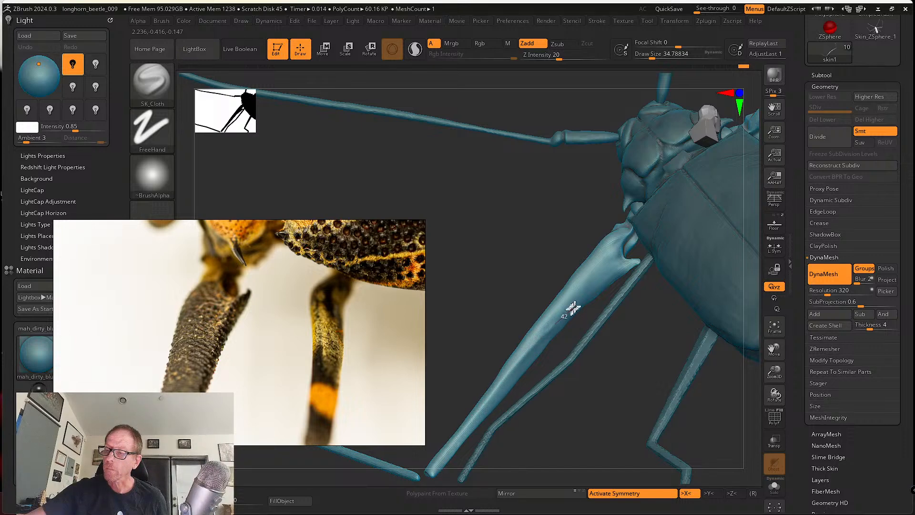
mouse_move(603, 283)
left_mouse_down()
mouse_move(634, 259)
mouse_move(533, 341)
left_mouse_up()
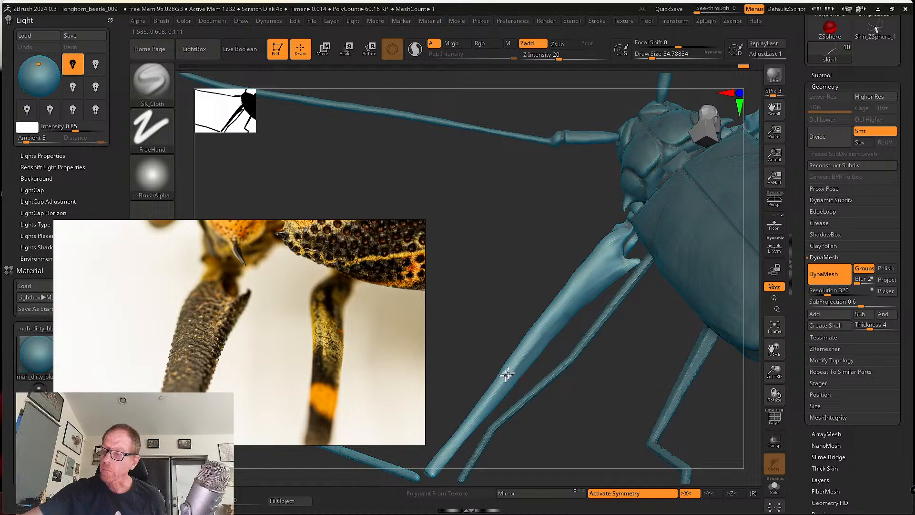
mouse_move(506, 375)
left_mouse_down()
mouse_move(581, 299)
mouse_move(639, 258)
left_mouse_up()
key("shift")
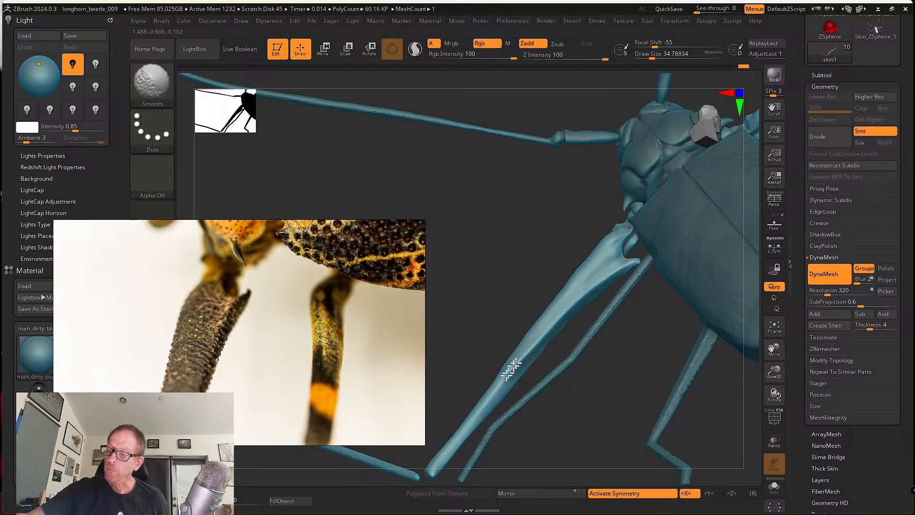
mouse_move(521, 378)
left_mouse_down()
mouse_move(580, 337)
mouse_move(555, 343)
mouse_move(534, 282)
left_mouse_up()
Build up the surface of the front leg's thick segment around and below the spur with tw ClayTubes.
key("b")
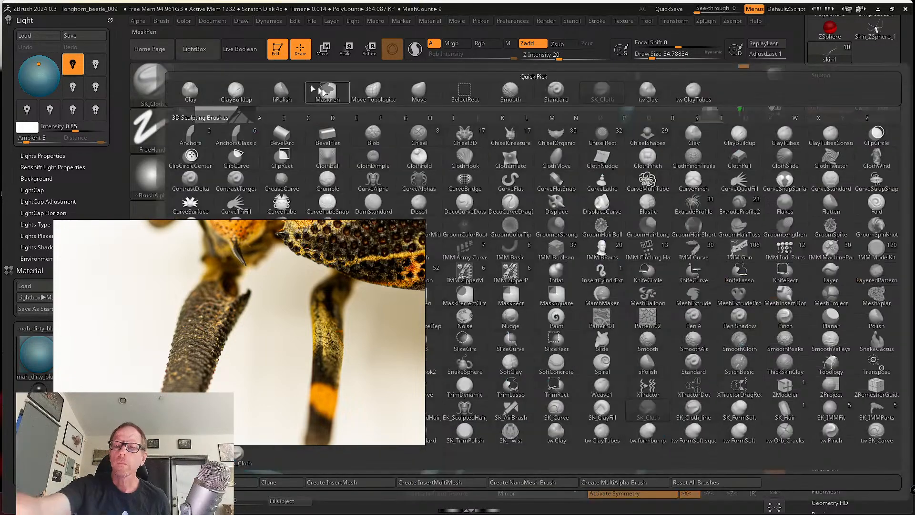
left_click(694, 90)
left_click_drag(570, 330, 591, 343, "alt")
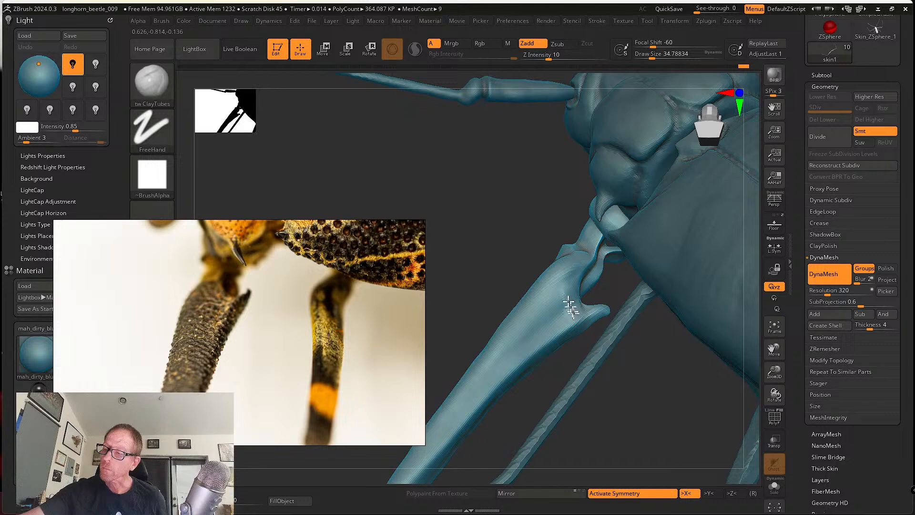
left_click_drag(554, 311, 508, 358)
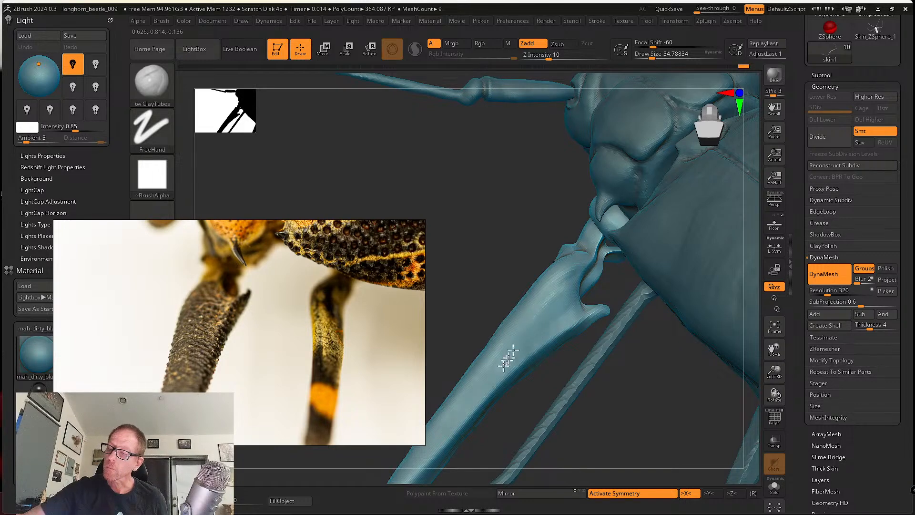
left_click_drag(571, 267, 532, 306)
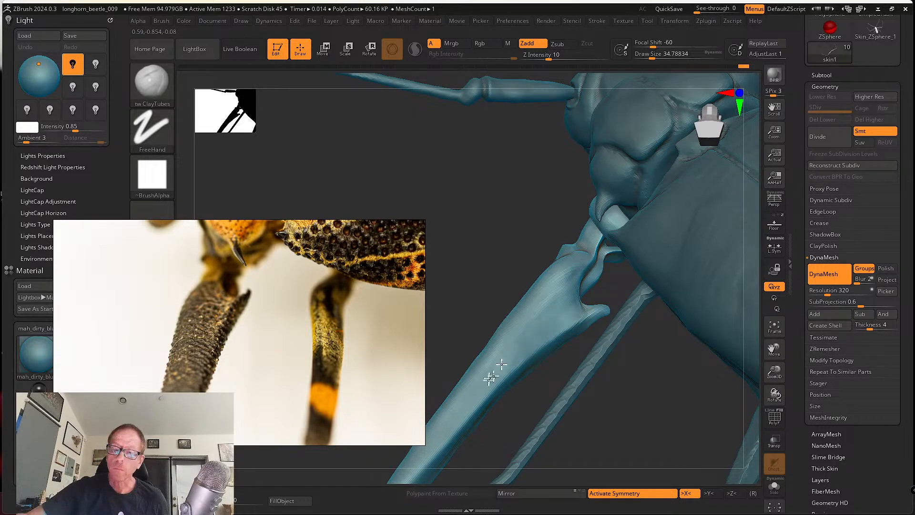
mouse_move(598, 320)
left_mouse_down()
mouse_move(578, 327)
mouse_move(598, 316)
left_mouse_up()
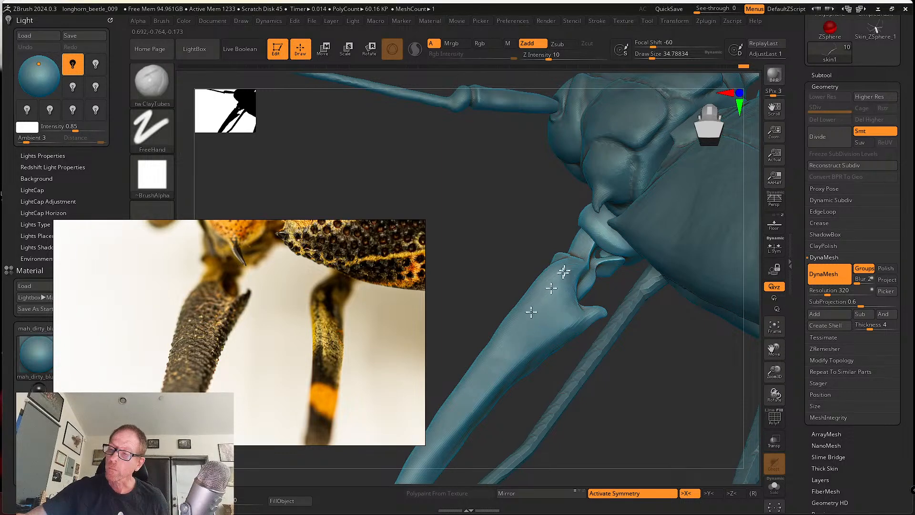
left_click_drag(474, 379, 553, 278)
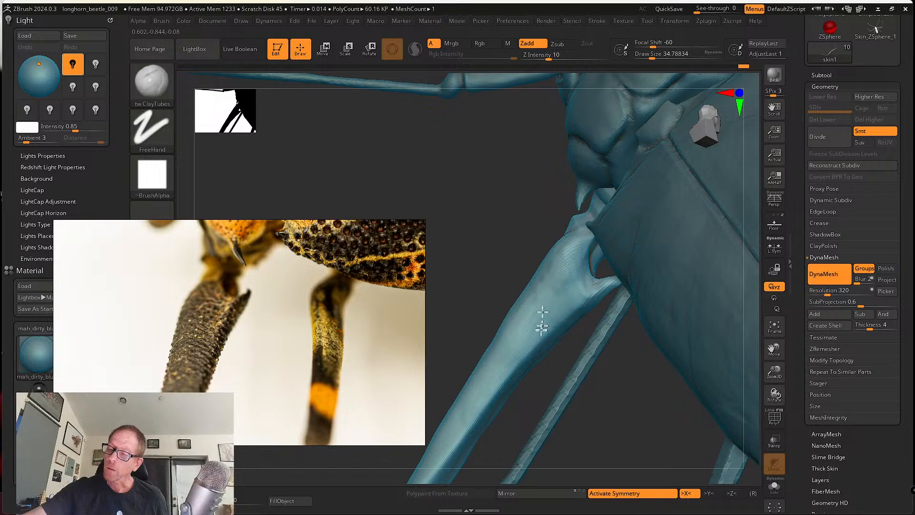
Smooth the clay strokes from the spur down to the middle of the front leg's thick segment.
key("shift")
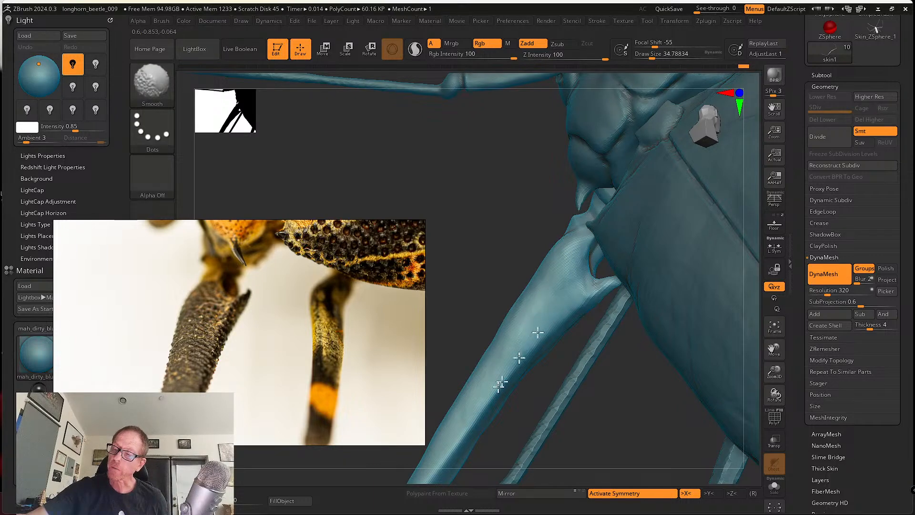
right_click_drag(538, 332, 578, 245)
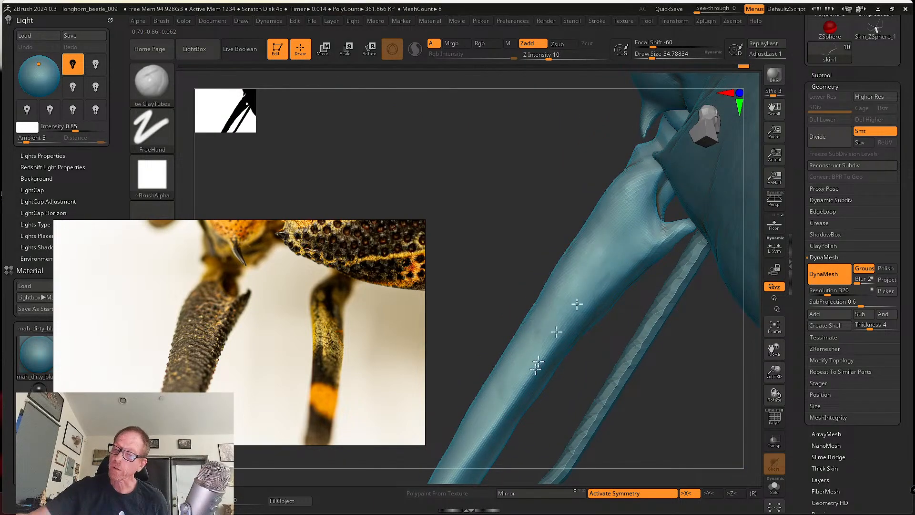
mouse_move(551, 306)
right_mouse_down()
mouse_move(582, 341)
mouse_move(593, 275)
mouse_move(625, 233)
right_mouse_up()
left_click_drag(626, 234, 622, 264)
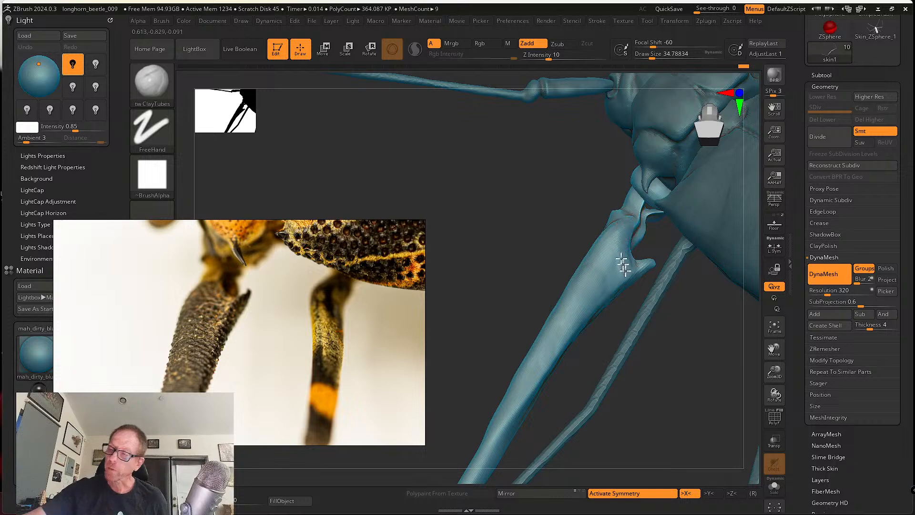
key("shift")
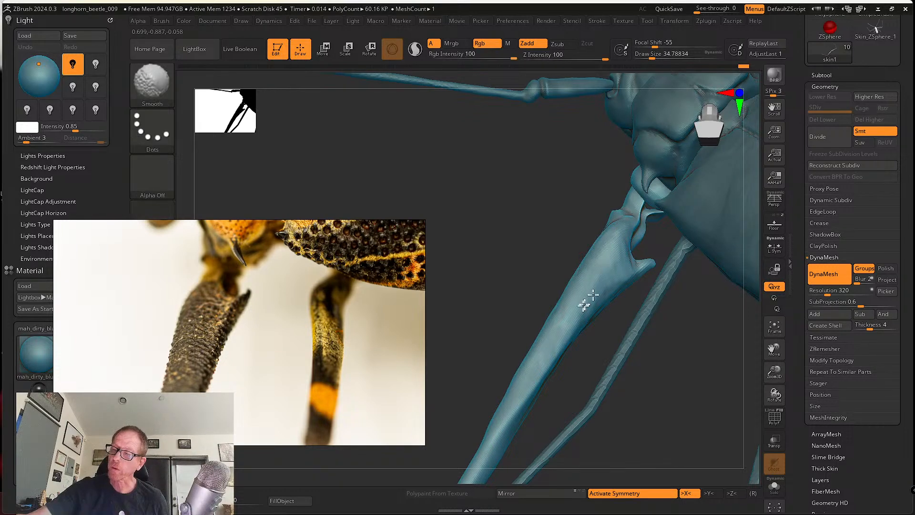
right_click_drag(533, 388, 568, 294)
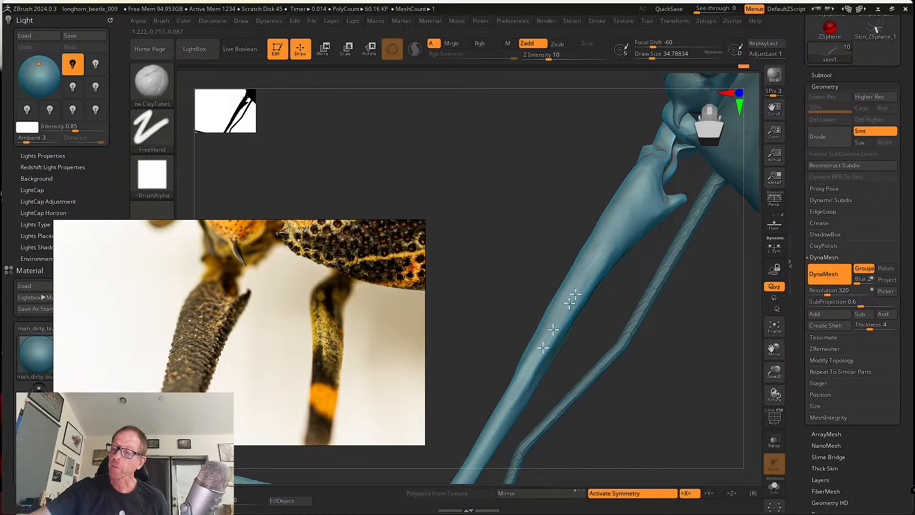
Smooth the narrow lower half of the front leg segment and refine its contour with tw ClayTubes.
key("shift")
left_click_drag(542, 335, 515, 401, "shift")
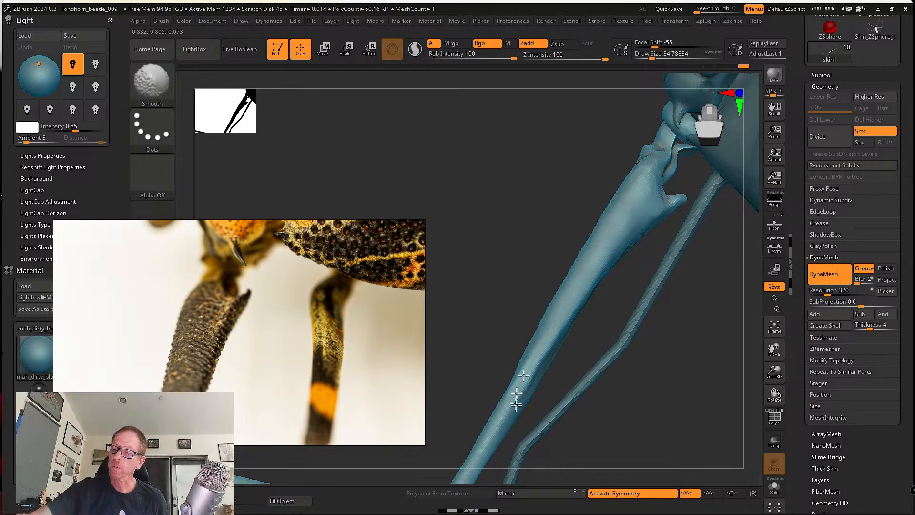
right_click_drag(514, 401, 538, 337, "alt")
mouse_move(512, 387)
right_mouse_down("alt")
mouse_move(519, 376)
mouse_move(498, 418)
right_mouse_up("alt")
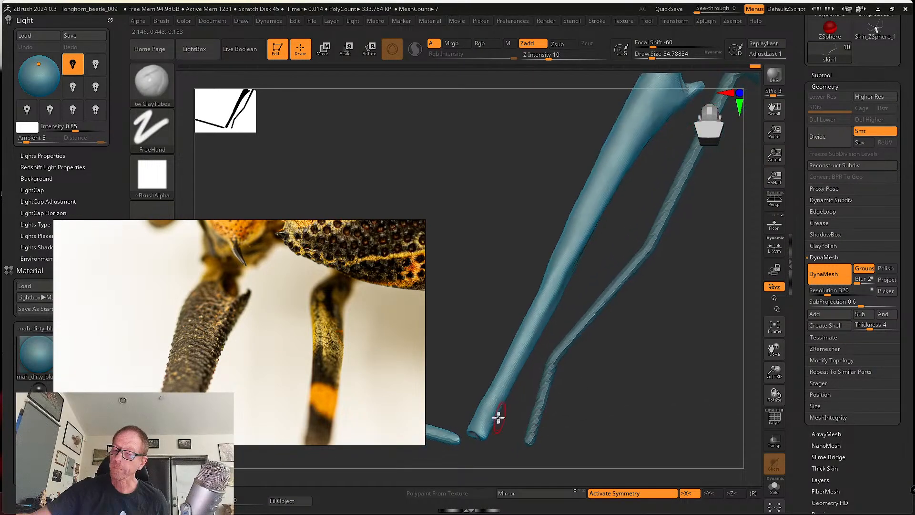
mouse_move(555, 309)
left_mouse_down()
mouse_move(544, 297)
mouse_move(498, 393)
mouse_move(598, 187)
mouse_move(570, 250)
left_mouse_up()
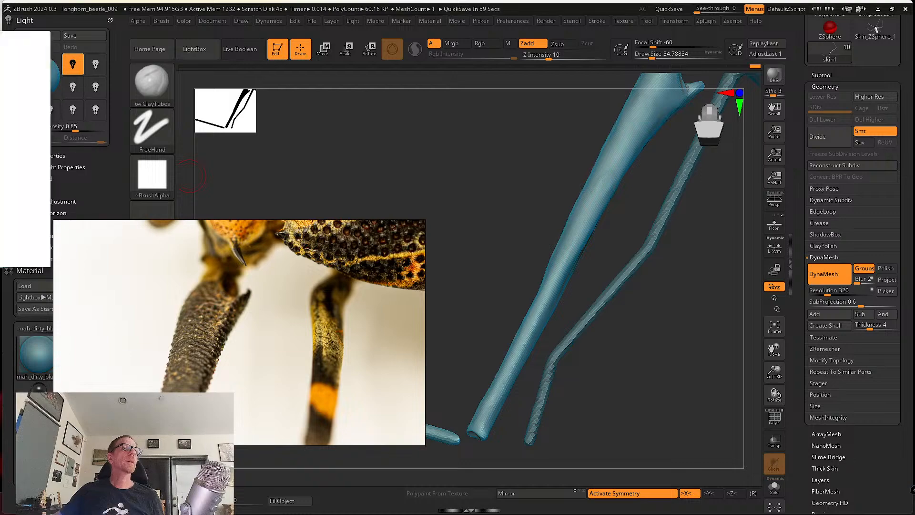
Switch to the browser with the Bloopatone YouTube channel, bring its window fully into view and look over the home page.
left_click_drag(0, 45, 25, 53)
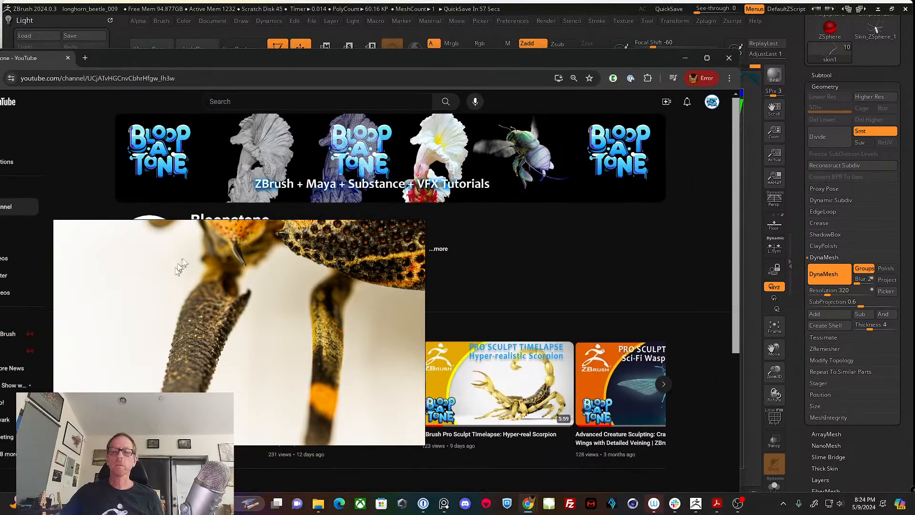
right_click_drag(204, 259, 0, 215)
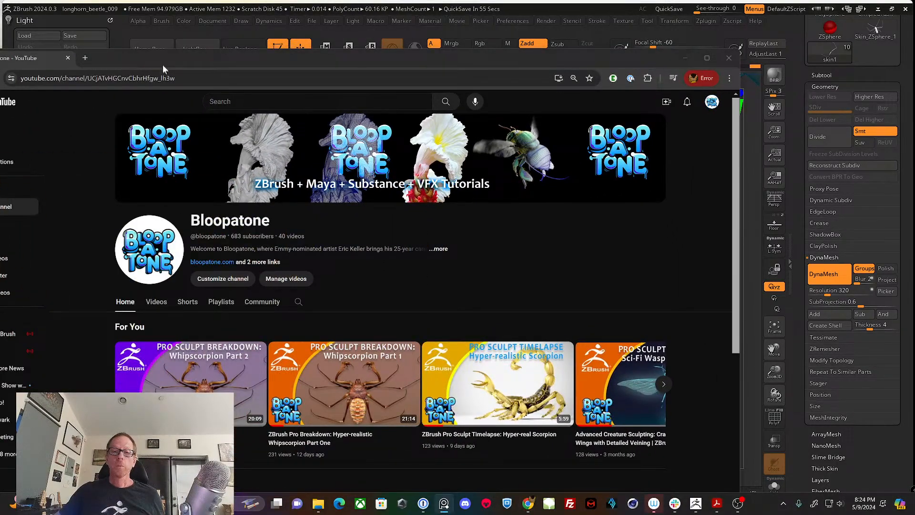
left_click_drag(164, 64, 196, 43)
scroll(455, 313, "down", 2)
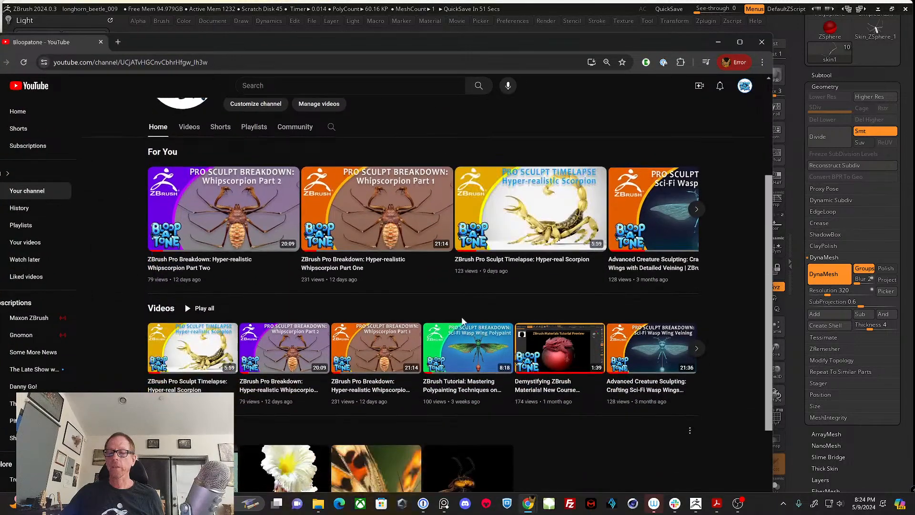
scroll(461, 319, "up", 2)
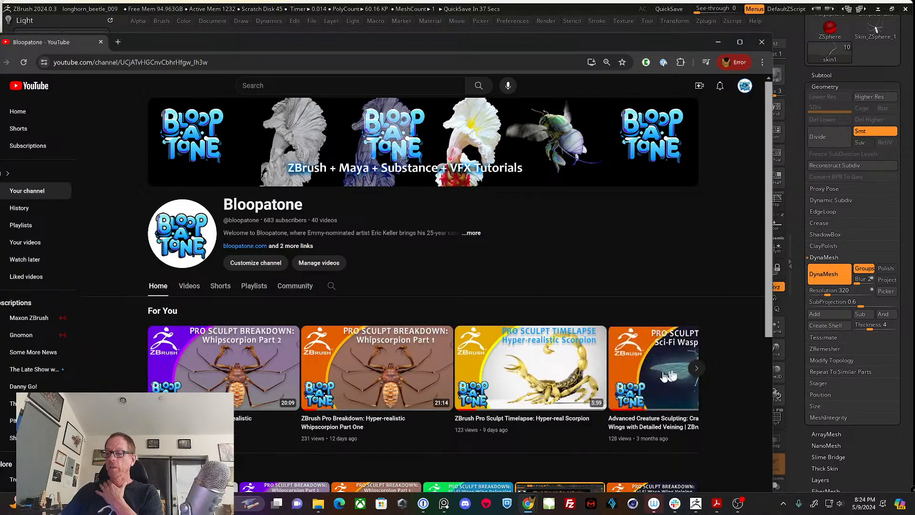
Browse forward through the channel's For You videos to the end of the row.
left_click(697, 369)
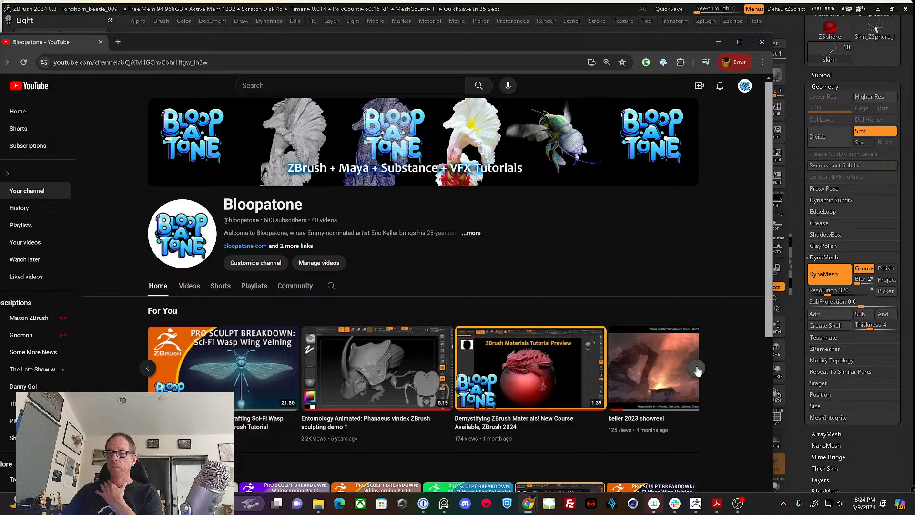
left_click(696, 369)
left_click(697, 369)
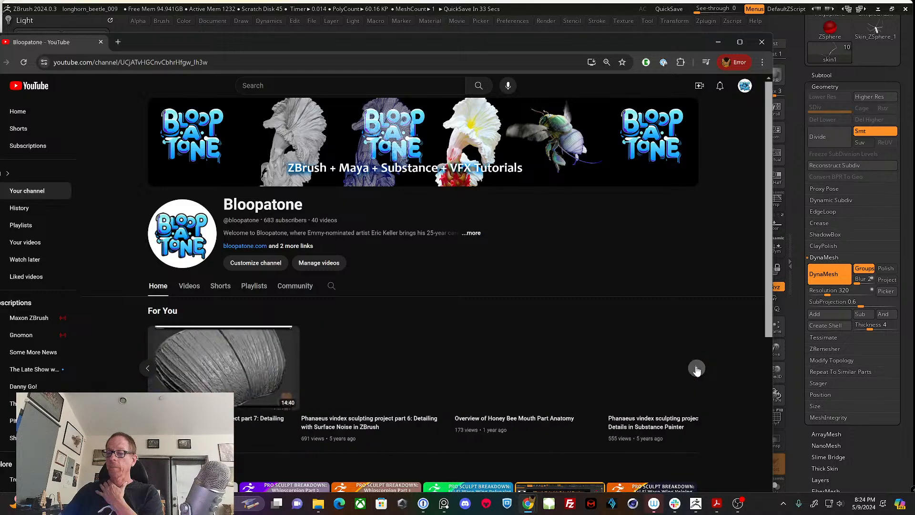
mouse_move(542, 385)
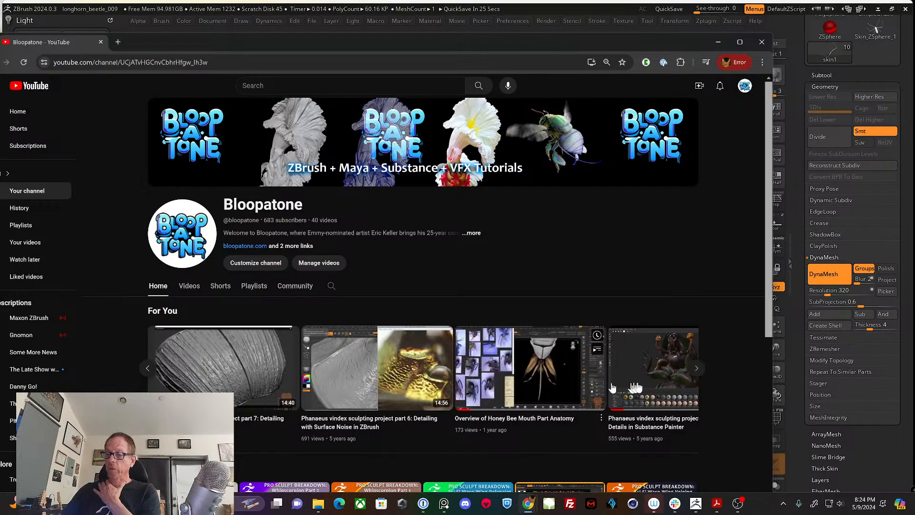
left_click(696, 369)
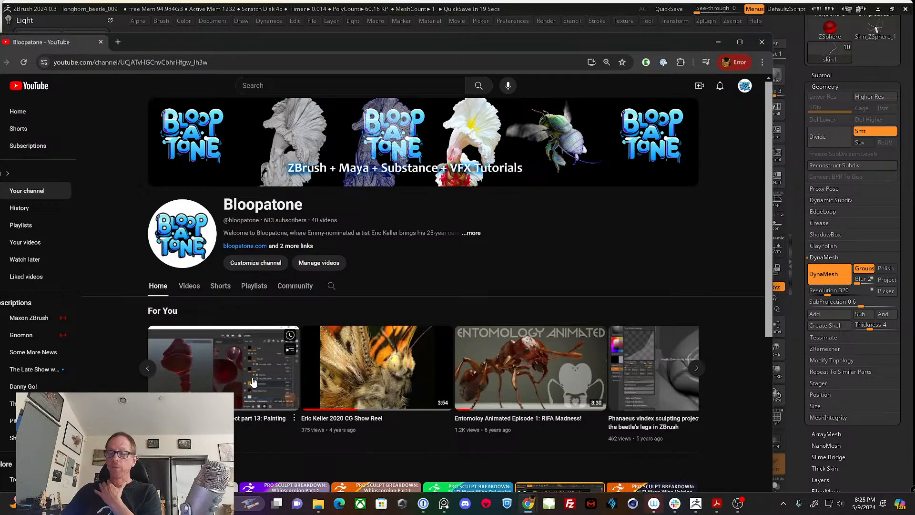
left_click(696, 367)
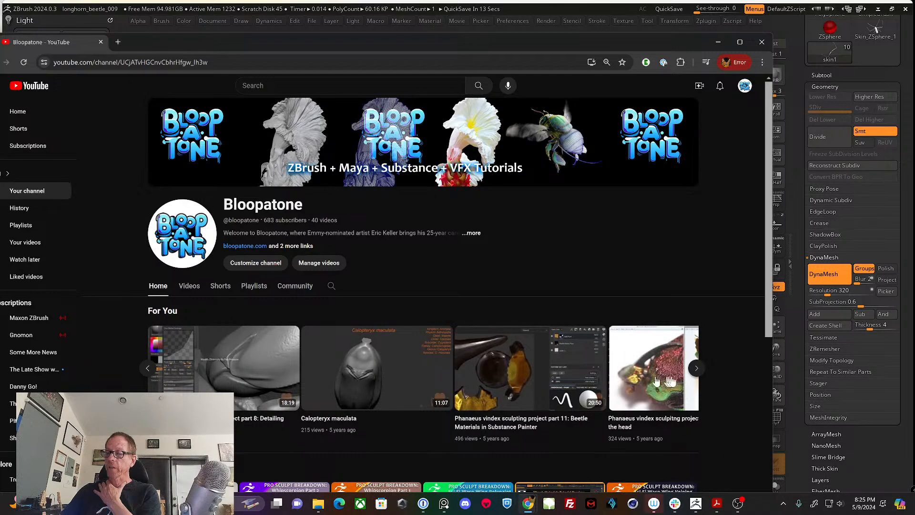
left_click(696, 369)
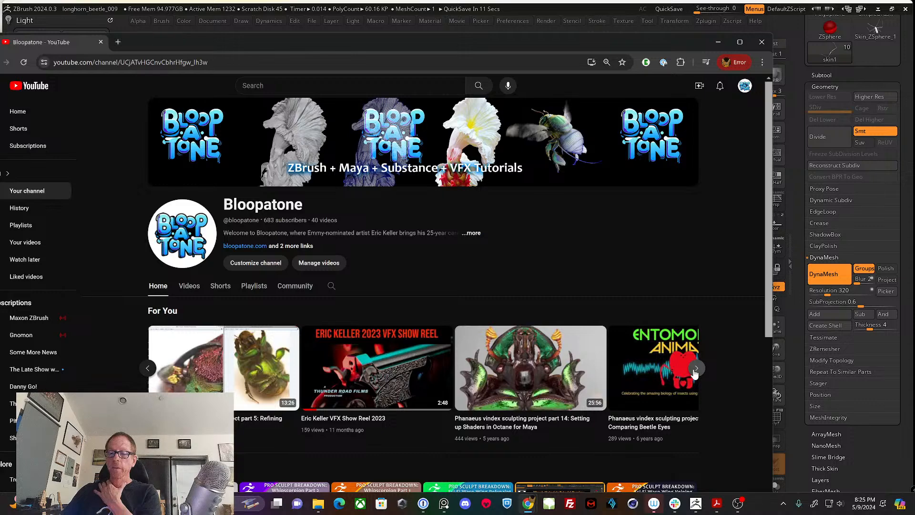
left_click(695, 371)
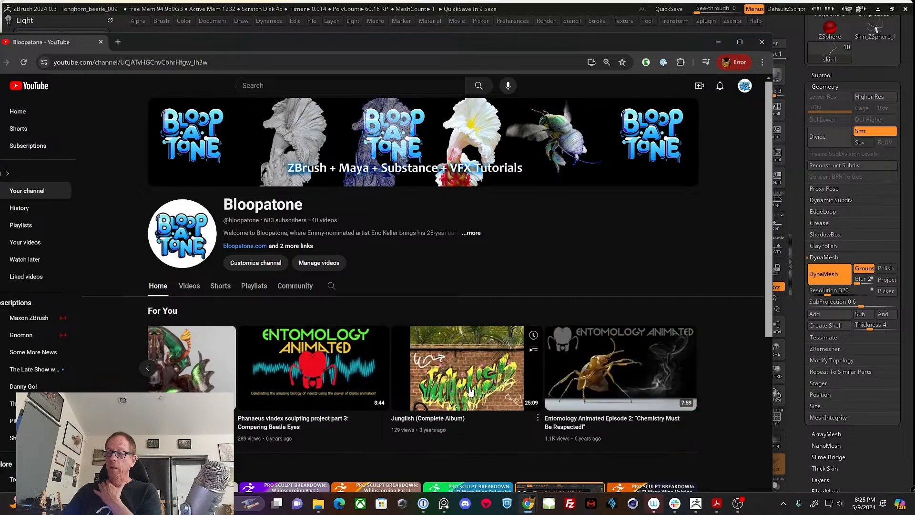
Go back through the For You videos and look over the remaining sections of the channel's home page.
left_click(148, 369)
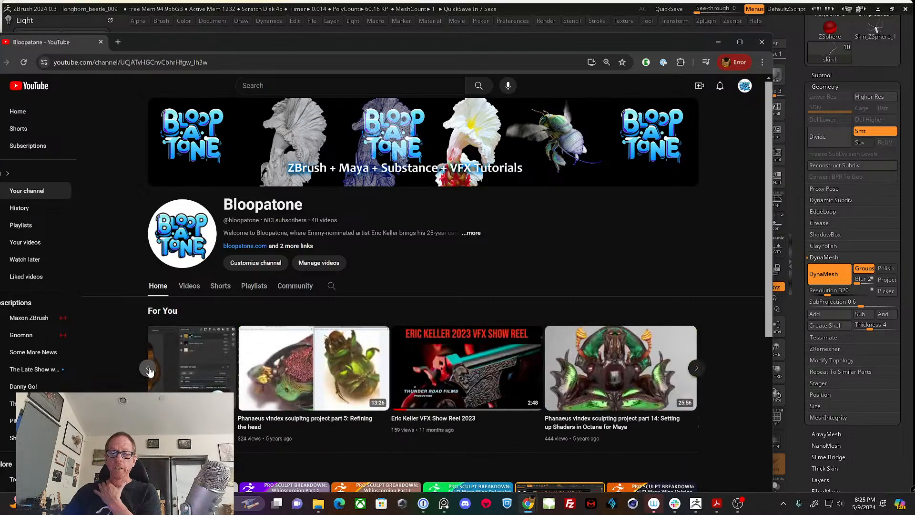
left_click(150, 370)
left_click(148, 369)
left_click(149, 369)
left_click(148, 369)
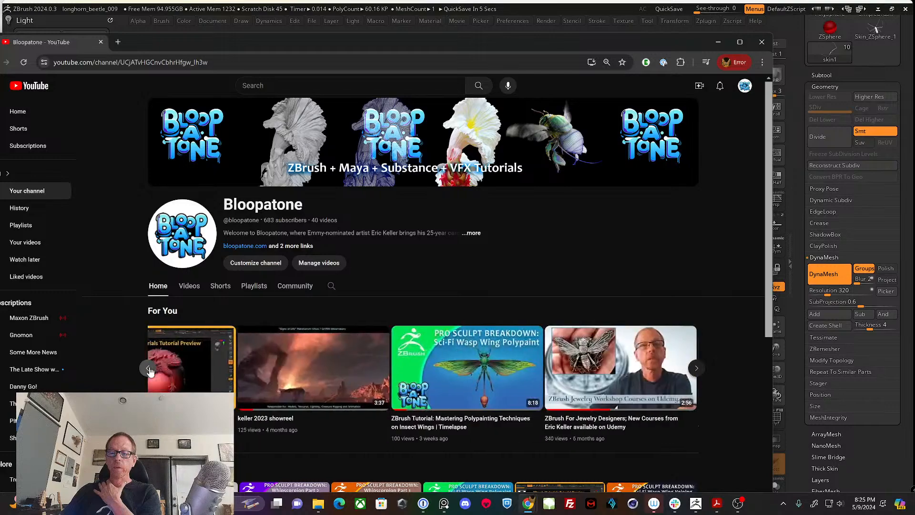
left_click(148, 368)
scroll(305, 390, "down", 3)
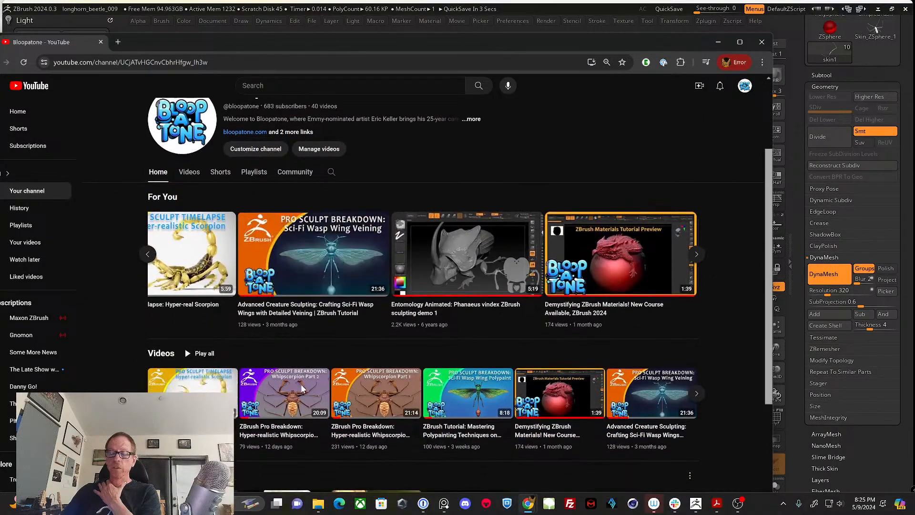
scroll(305, 390, "down", 1)
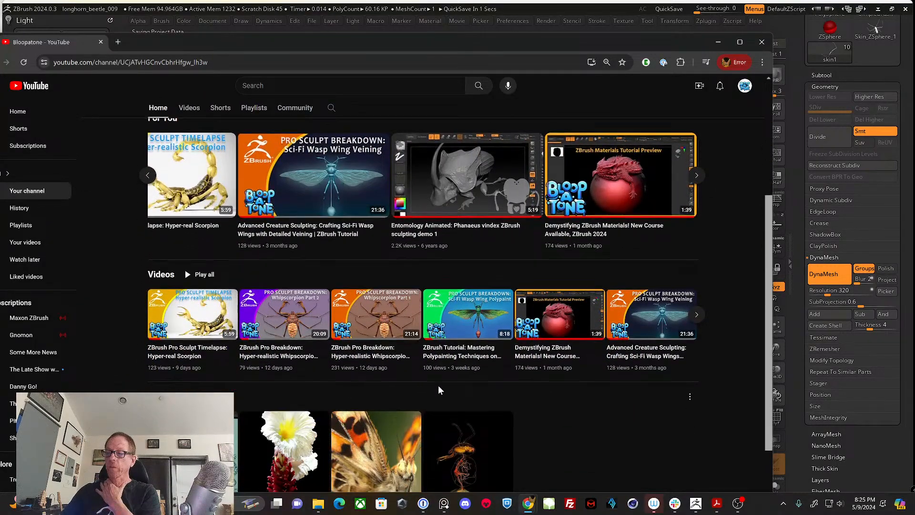
scroll(438, 385, "down", 1)
scroll(439, 385, "up", 5)
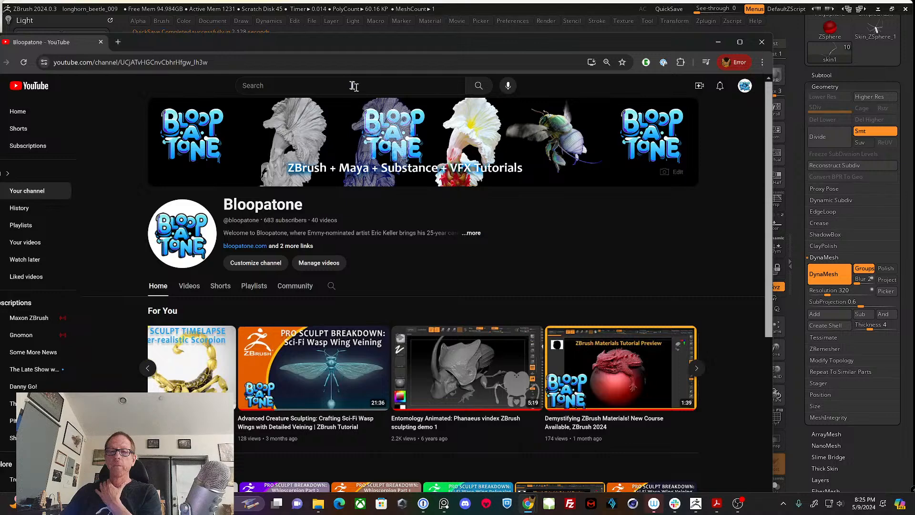
Move the YouTube window off the canvas, bring in the reference photos and examine the beetle's front legs up close, then clear them away.
left_click_drag(382, 38, 0, 74)
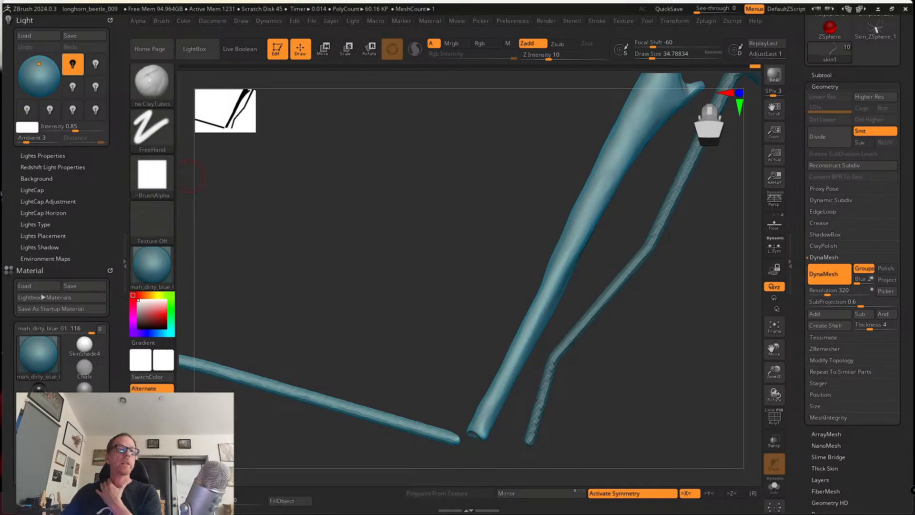
right_click_drag(0, 171, 242, 240)
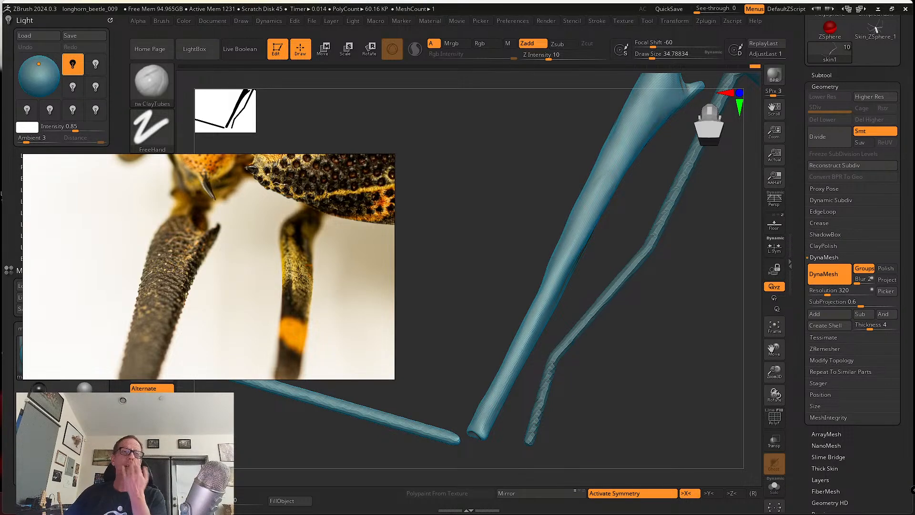
scroll(327, 329, "down", 5)
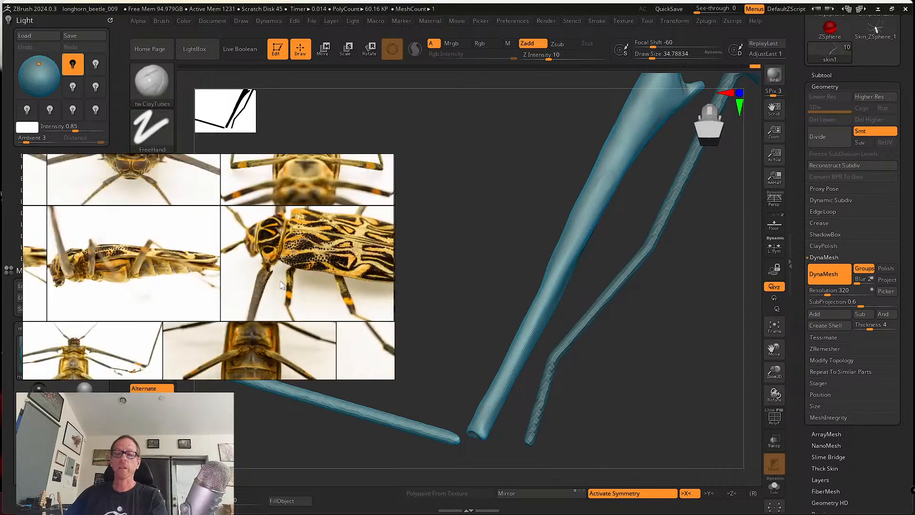
scroll(301, 278, "up", 5)
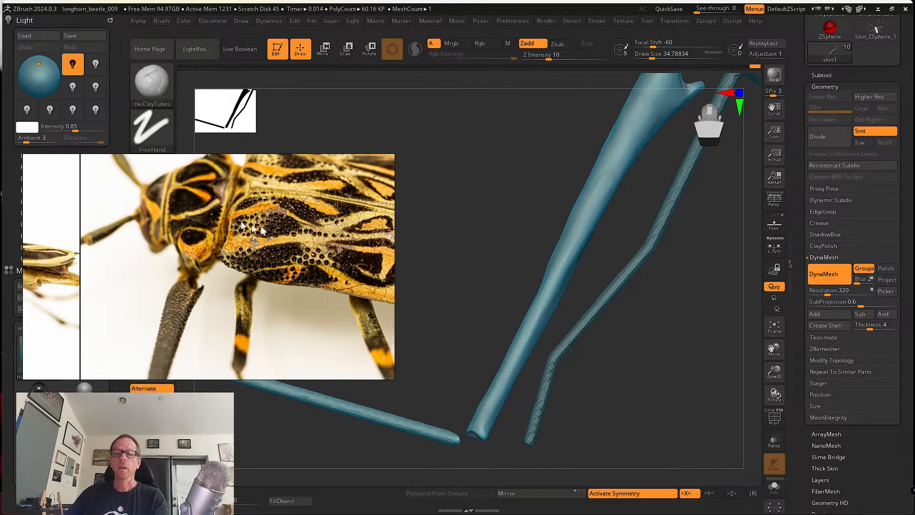
right_click_drag(262, 229, 0, 219)
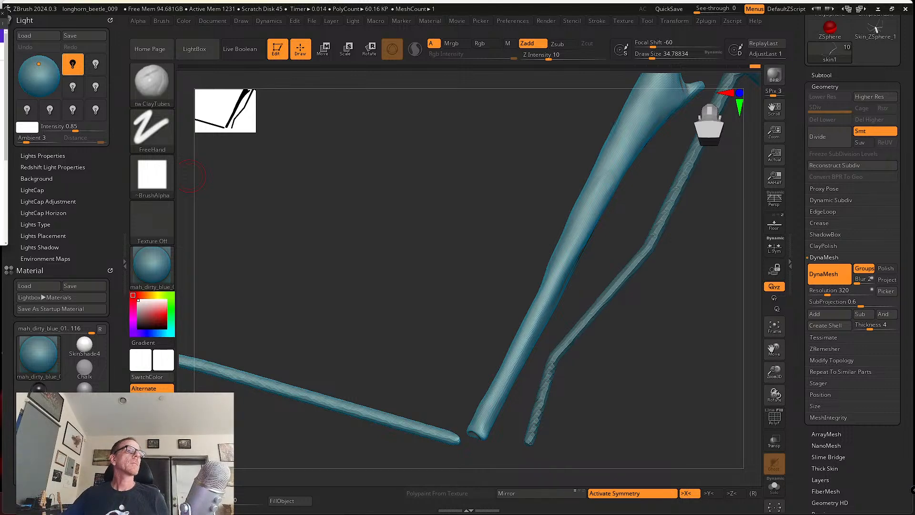
Bring the browser window with the Udemy search results into view and look over the three listed ZBrush courses.
left_click_drag(0, 13, 72, 27)
mouse_move(305, 252)
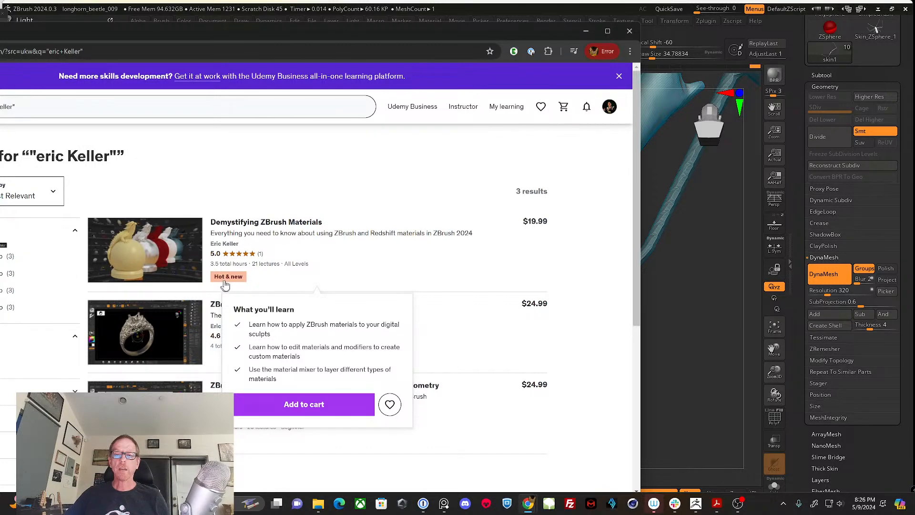
scroll(267, 252, "down", 1)
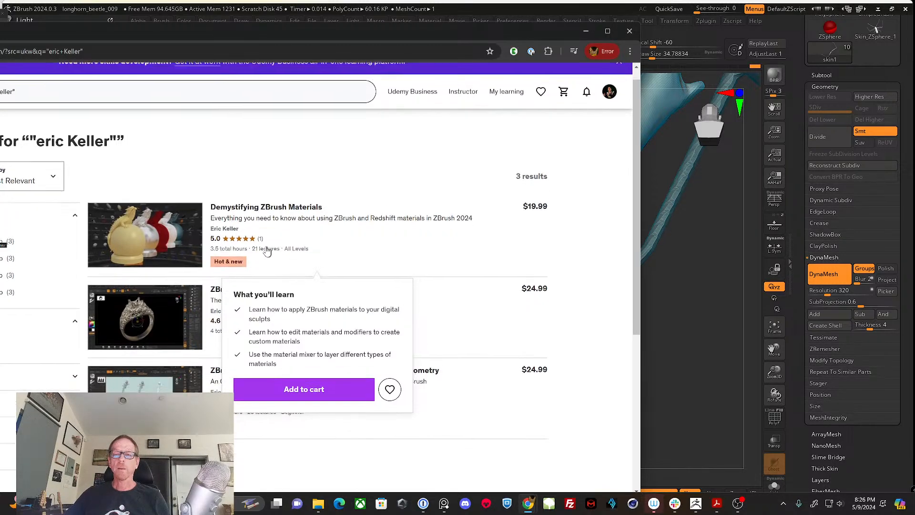
scroll(267, 252, "down", 1)
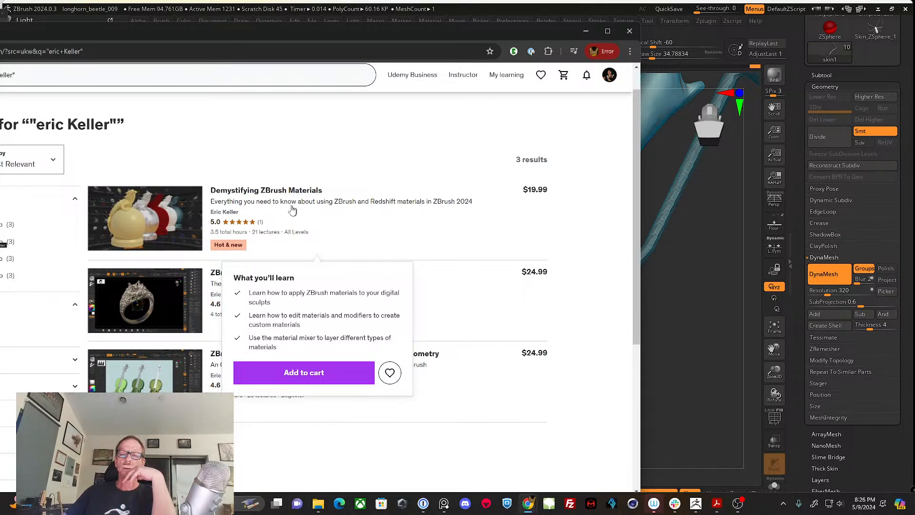
scroll(305, 209, "down", 1)
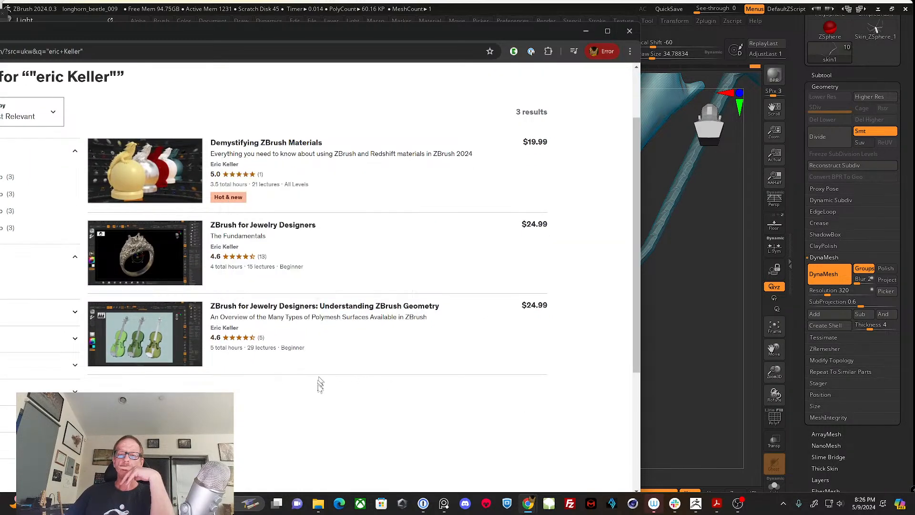
mouse_move(229, 278)
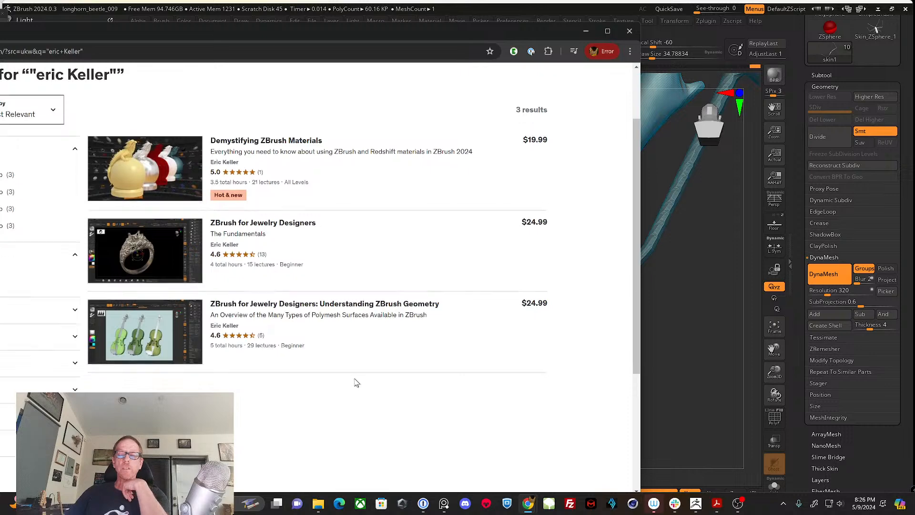
scroll(355, 382, "down", 1)
mouse_move(203, 248)
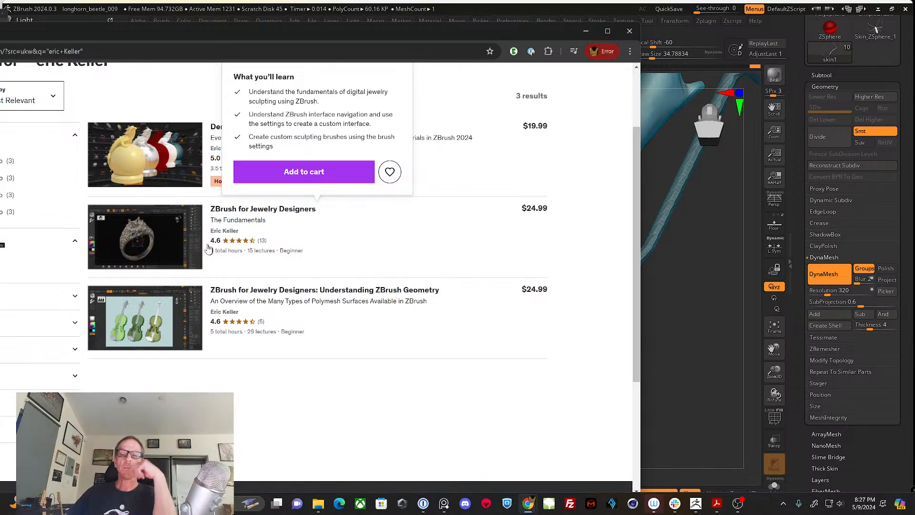
mouse_move(269, 324)
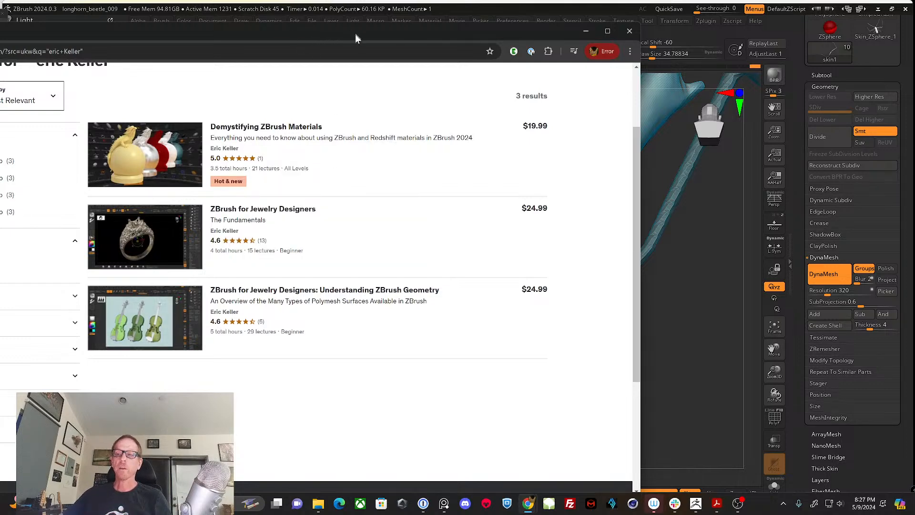
Shift the Udemy browser window further into view and open bloopatone.com in a new tab.
left_click_drag(337, 36, 393, 56)
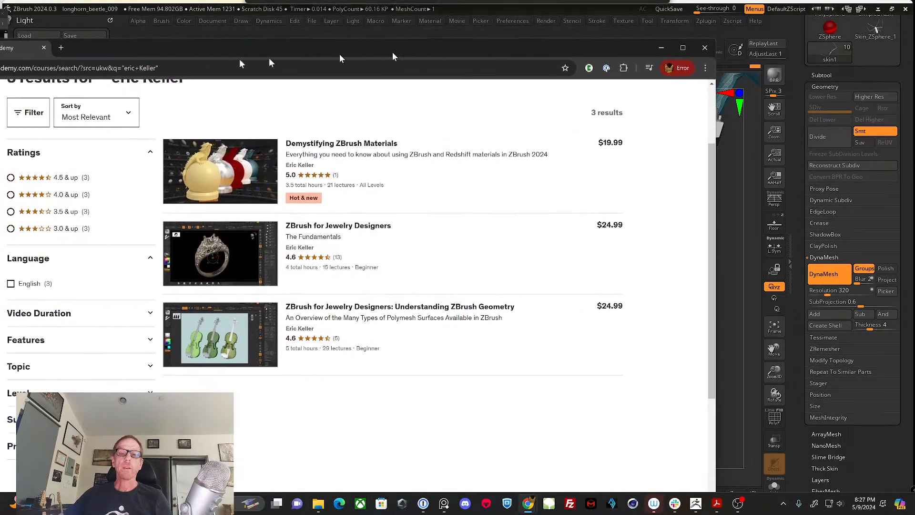
left_click(61, 47)
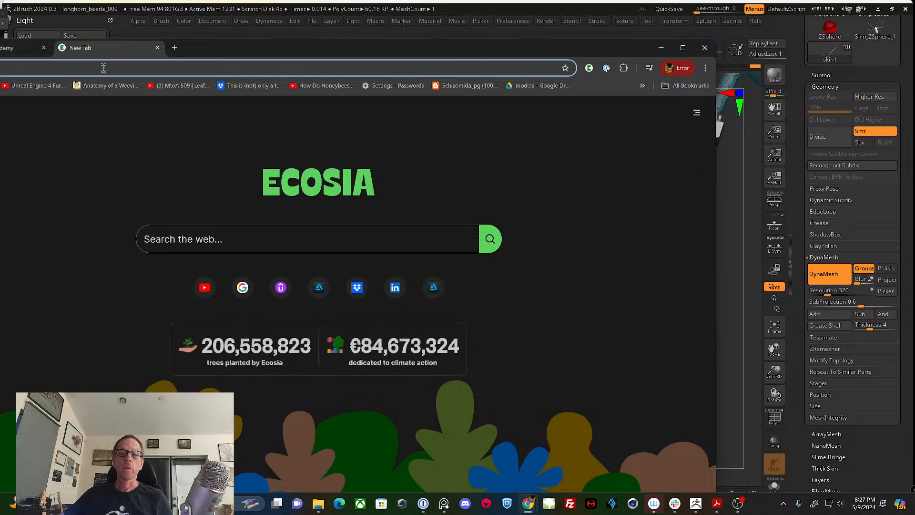
type("bl")
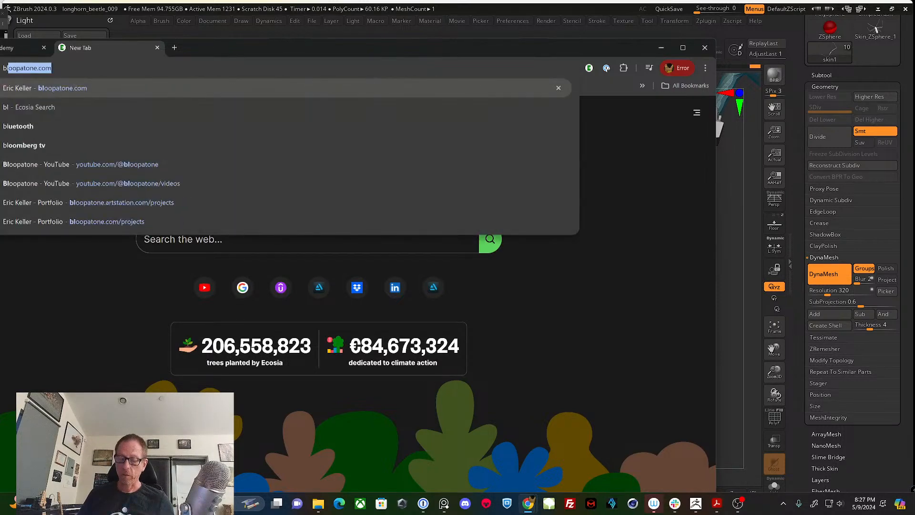
type("oopatone.com")
key("Return")
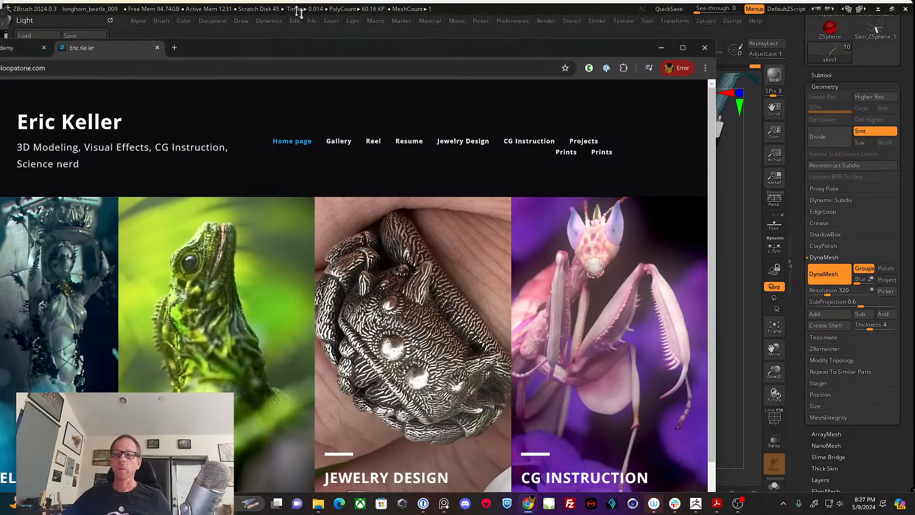
Move the web browser away from ZBrush and examine the beetle model's legs, head and underside.
left_click_drag(305, 47, 0, 100)
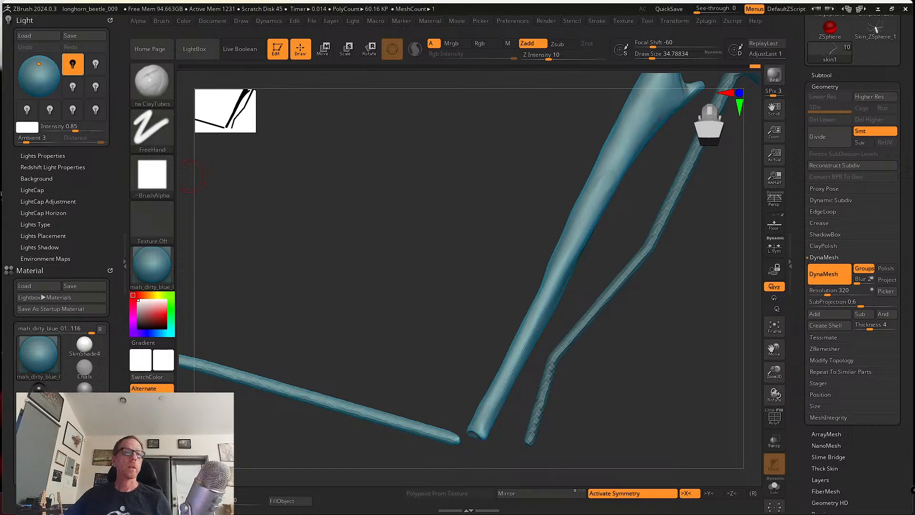
left_click_drag(439, 318, 499, 306, "alt")
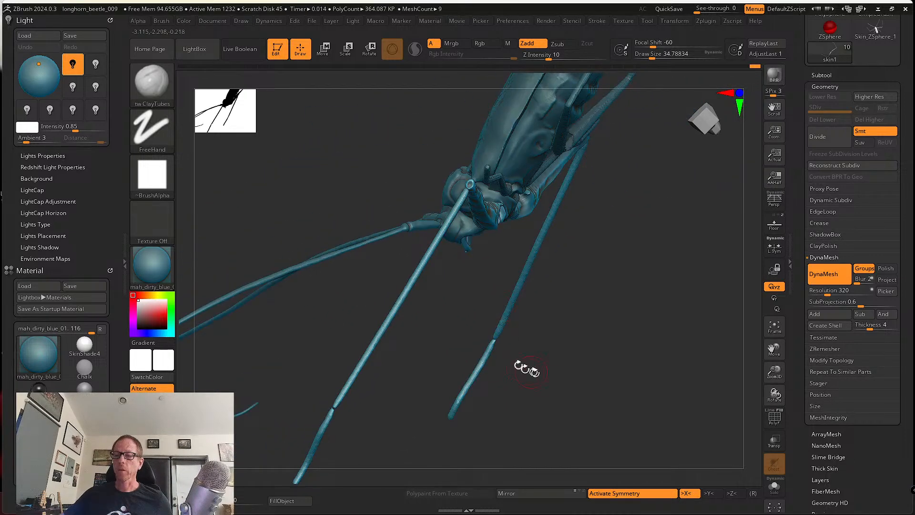
left_click_drag(526, 369, 344, 382)
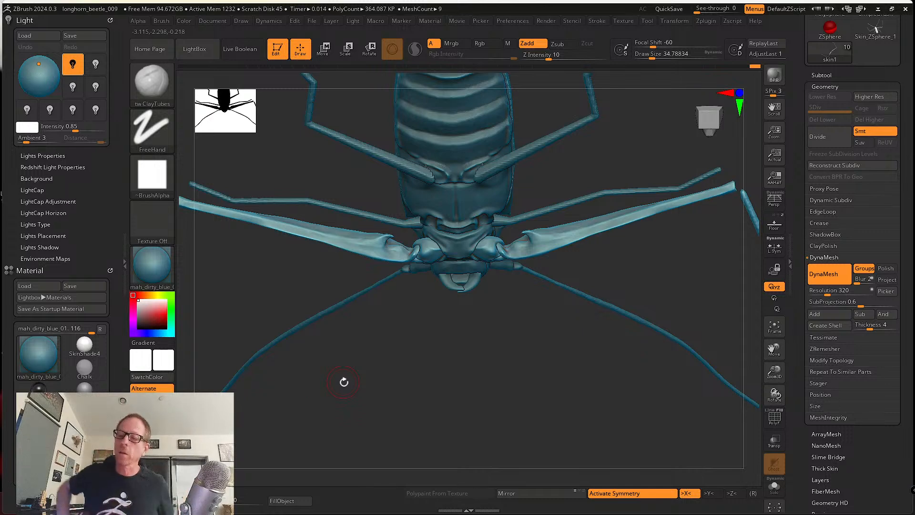
left_click_drag(344, 382, 533, 188)
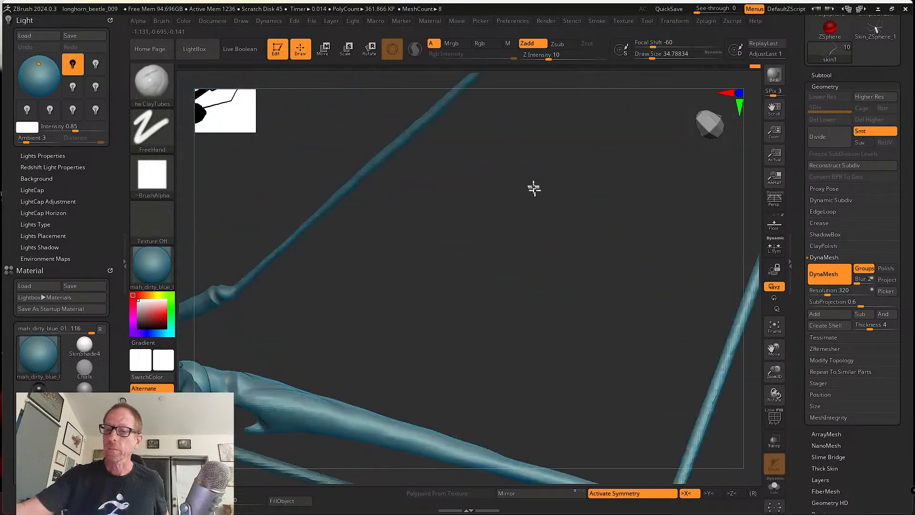
Show the floor reference image with the whole beetle framed, and set the brush's draw size to about 77.
left_click(774, 224)
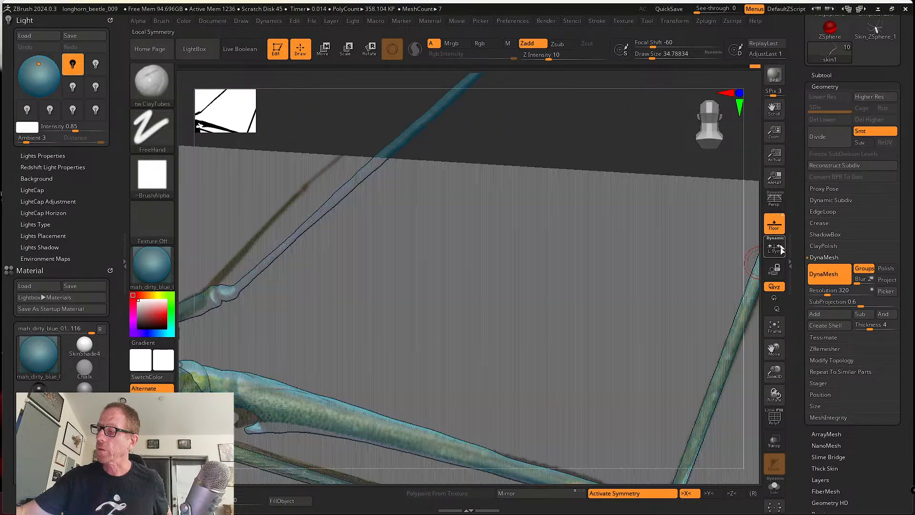
left_click(774, 327)
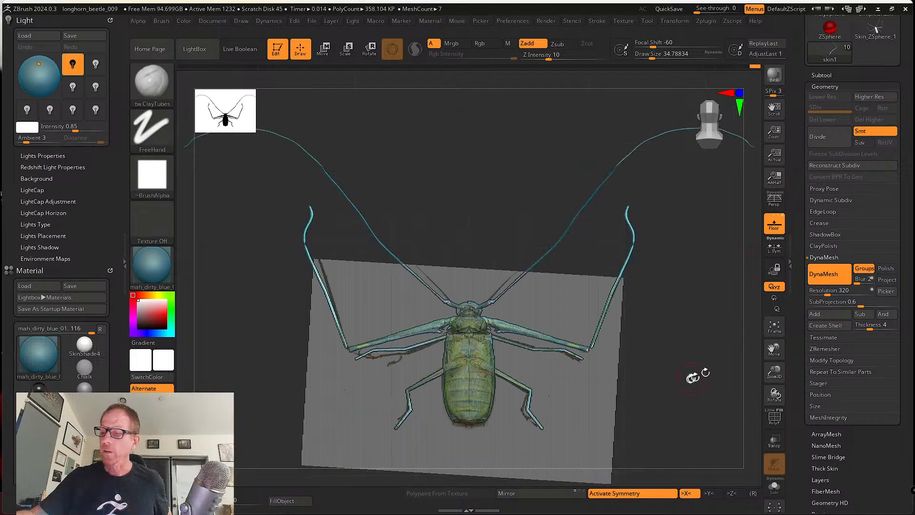
mouse_move(666, 378)
left_mouse_down("alt")
mouse_move(670, 474)
mouse_move(621, 394)
mouse_move(551, 378)
mouse_move(556, 427)
mouse_move(561, 361)
mouse_move(547, 355)
mouse_move(562, 377)
mouse_move(547, 378)
left_mouse_up("alt")
key("s")
left_click_drag(537, 280, 529, 252, "alt")
left_click_drag(650, 310, 529, 281, "alt")
left_click_drag(431, 258, 440, 310)
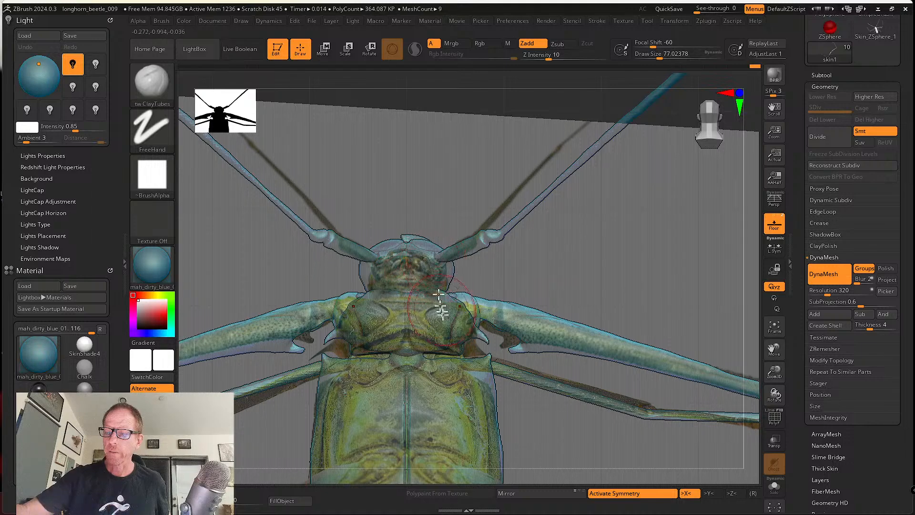
Compare the front leg's outline with the top reference image, from the far end of the femur back to the spur.
left_click_drag(489, 367, 504, 307, "alt")
right_click_drag(524, 328, 527, 368)
right_click_drag(591, 303, 605, 245, "shift")
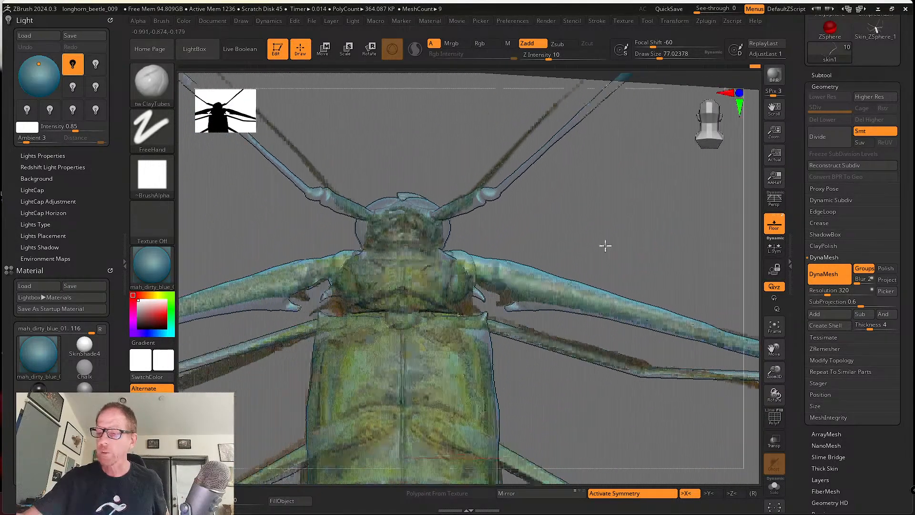
right_click_drag(564, 327, 538, 272, "ctrl")
mouse_move(559, 352)
right_mouse_down("alt")
mouse_move(553, 319)
mouse_move(570, 356)
right_mouse_up("alt")
right_click_drag(649, 318, 635, 390, "alt")
right_click_drag(532, 300, 537, 410, "ctrl")
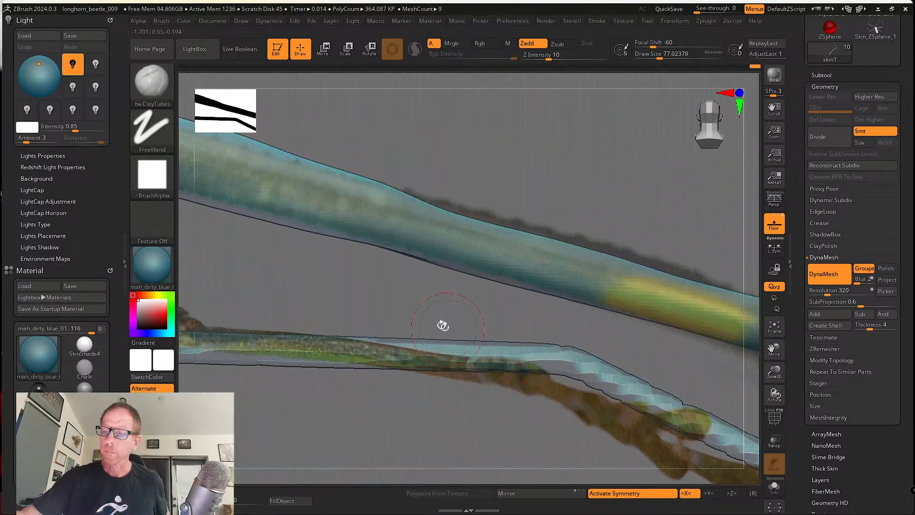
right_click_drag(441, 325, 710, 403, "alt")
right_click_drag(368, 324, 651, 341, "alt")
right_click_drag(351, 298, 570, 346, "alt")
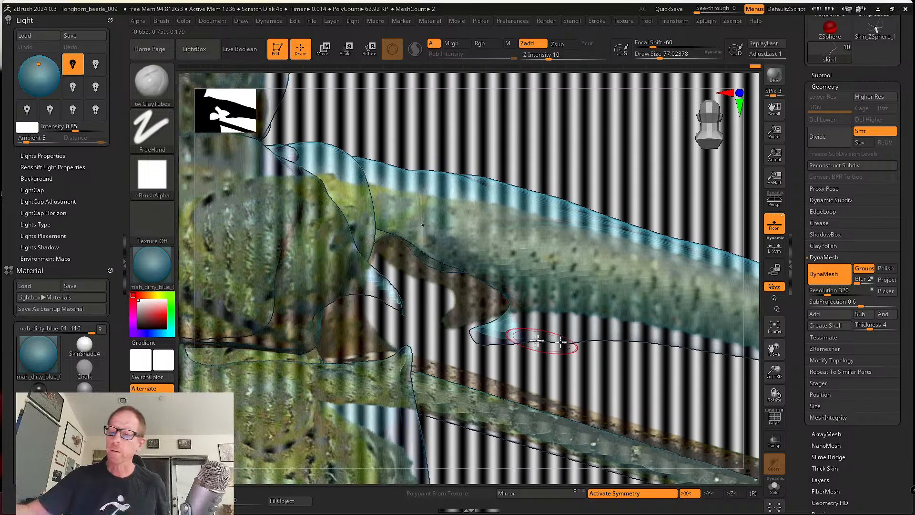
Using the Move brush at draw size about 158, pull the front femur's base spur and inner edge towards the reference image.
right_click_drag(514, 322, 459, 351, "alt")
key("s")
left_click_drag(459, 360, 468, 361)
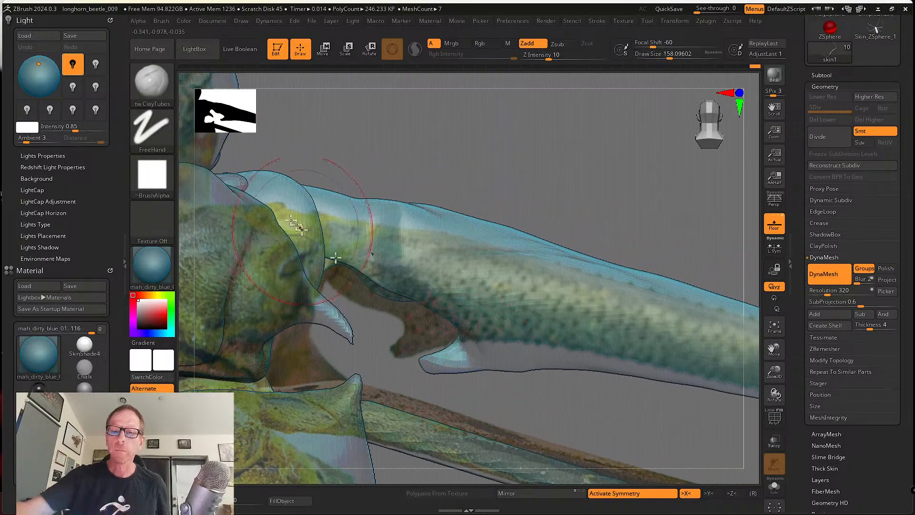
key("b")
left_click(419, 91)
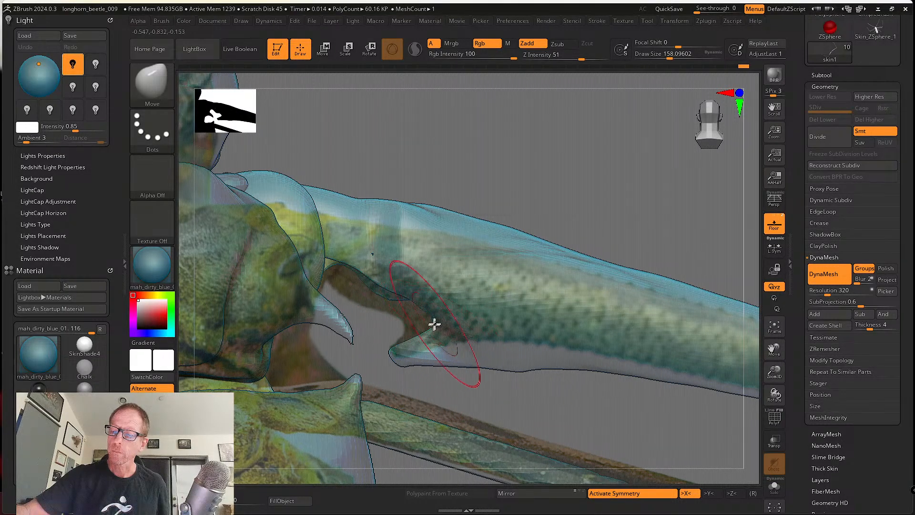
left_click_drag(428, 321, 417, 319)
left_click_drag(391, 291, 345, 279)
Refine the spur and the adjoining lower edge of the front femur with the Move brush at draw size about 87.
key("s")
mouse_move(348, 280)
left_mouse_down()
mouse_move(353, 296)
mouse_move(395, 306)
mouse_move(416, 325)
left_mouse_up()
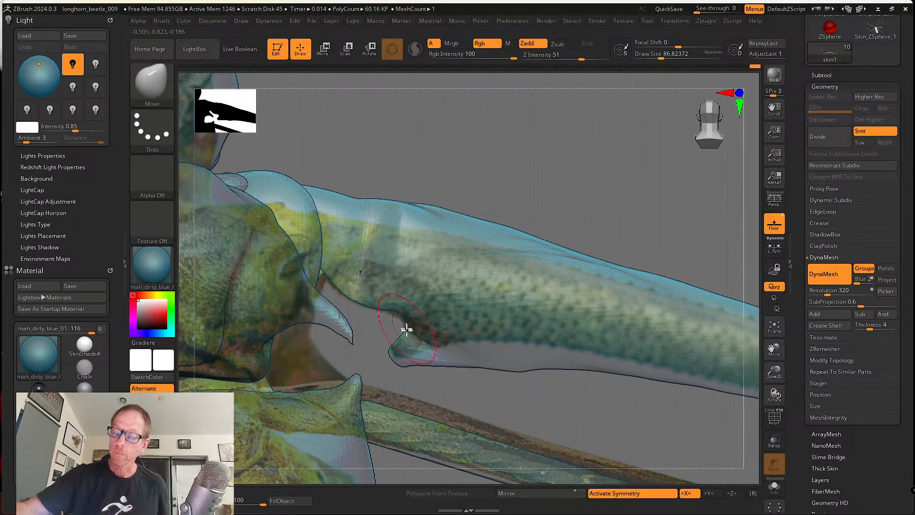
mouse_move(409, 363)
left_mouse_down()
mouse_move(408, 353)
mouse_move(518, 361)
mouse_move(511, 349)
left_mouse_up()
key("s")
key("shift")
mouse_move(490, 349)
right_mouse_down()
mouse_move(504, 351)
mouse_move(527, 305)
right_mouse_up()
right_click_drag(543, 352, 537, 370, "alt")
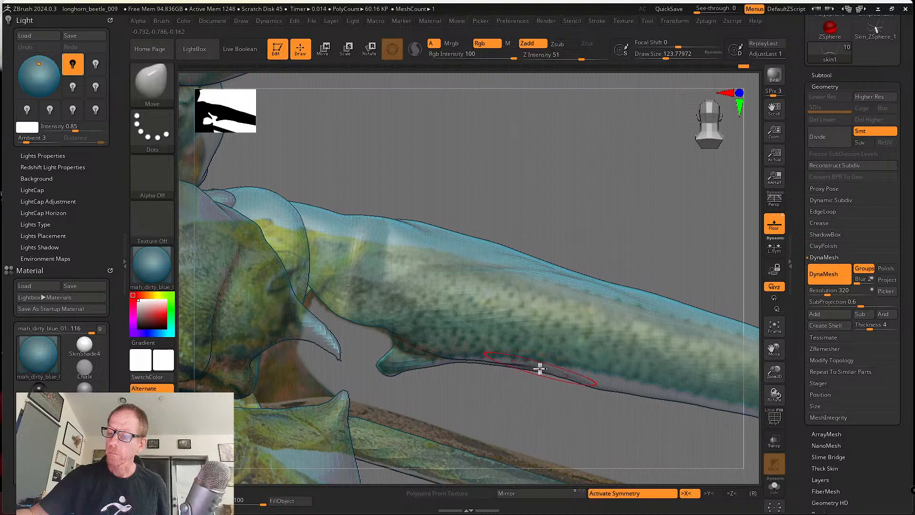
Enlarge the Move brush to draw size about 202 and push the femur's lower edge beyond the spur up to the reference outline.
key("s")
mouse_move(590, 380)
left_mouse_down()
mouse_move(602, 372)
mouse_move(590, 372)
left_mouse_up()
right_click_drag(558, 371, 537, 368)
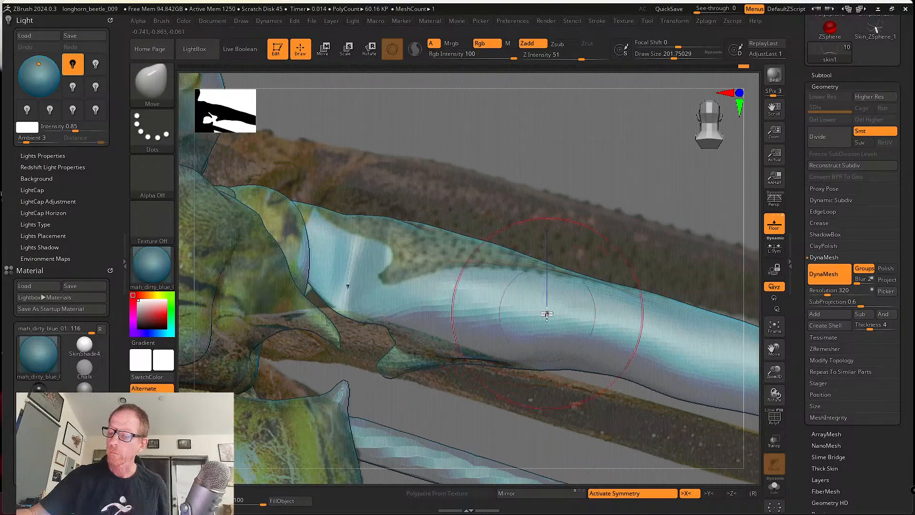
right_click_drag(547, 313, 543, 349, "shift")
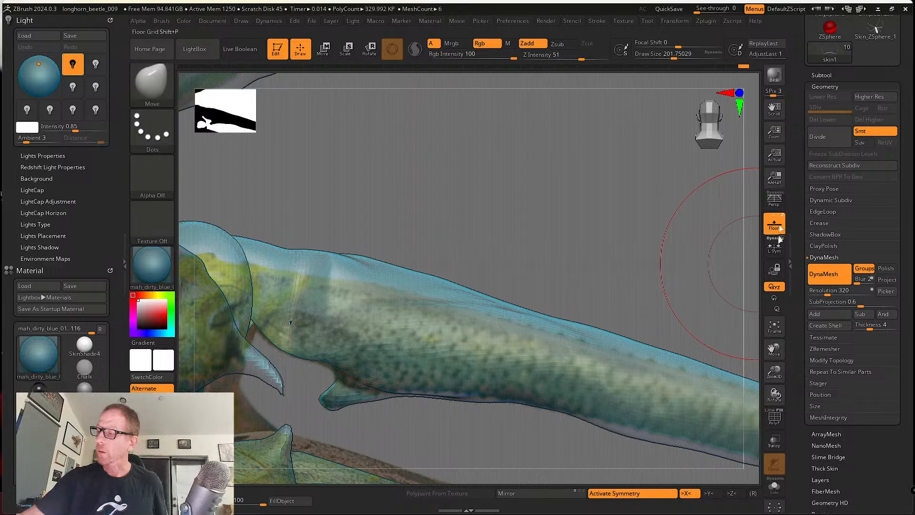
right_click_drag(709, 272, 693, 229, "ctrl")
right_click_drag(674, 276, 637, 233, "ctrl")
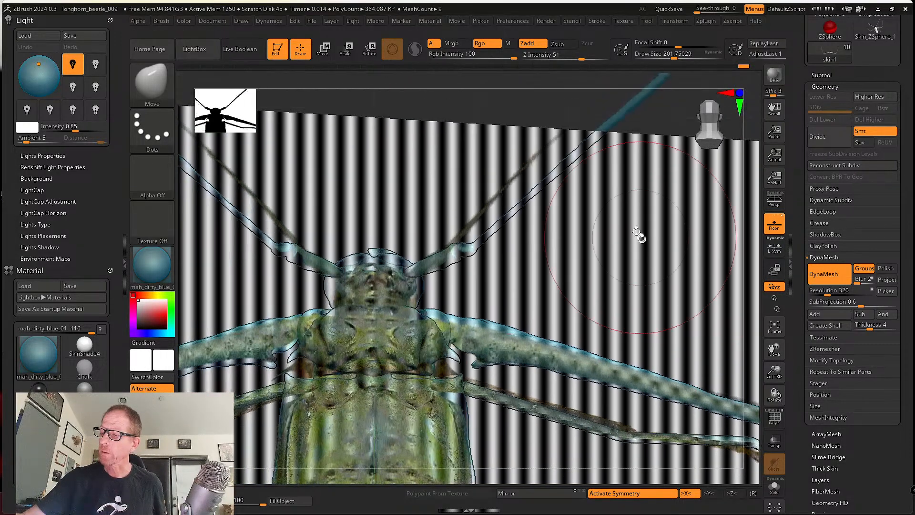
Lock the camera and fit the front femur's upper edge to the reference with the Move brush at draw size about 71.
right_click_drag(633, 274, 515, 260, "alt")
left_click(779, 274)
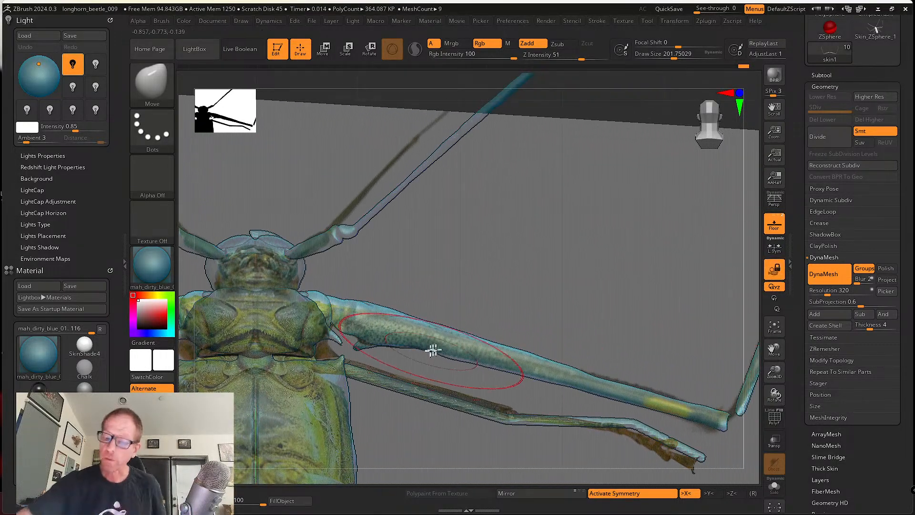
key("bracketleft")
key("bracketleft")
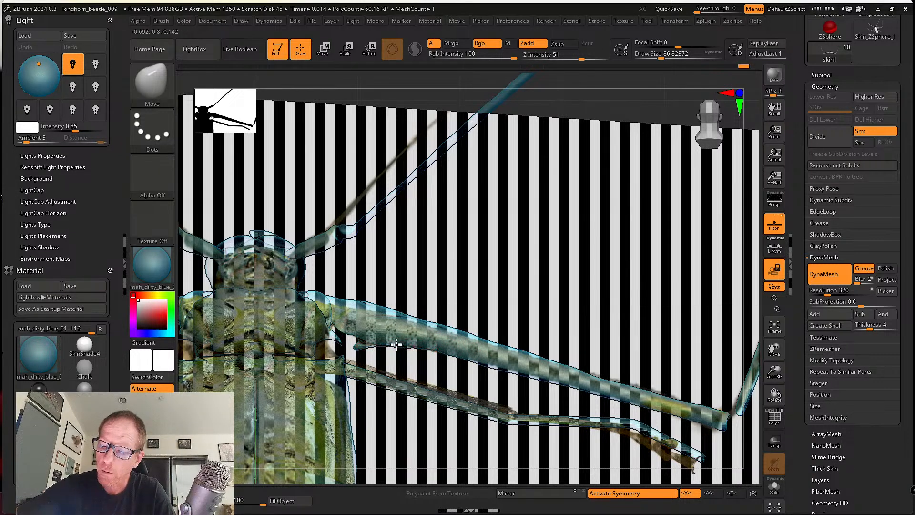
key("s")
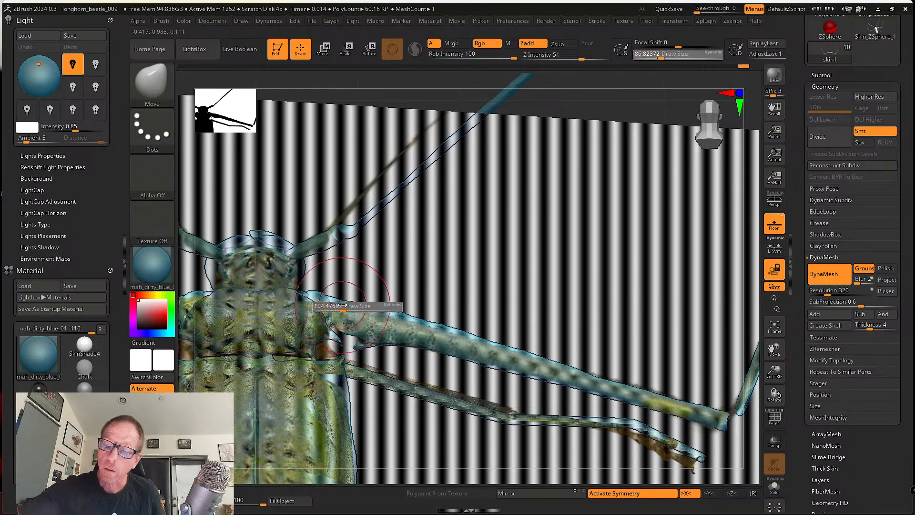
left_click(342, 305)
key("s")
left_click(343, 311)
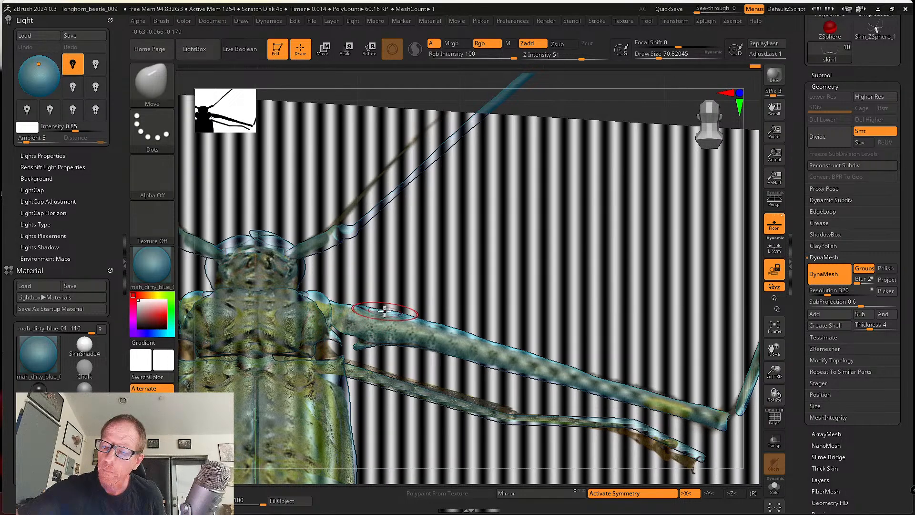
left_click_drag(392, 310, 395, 314)
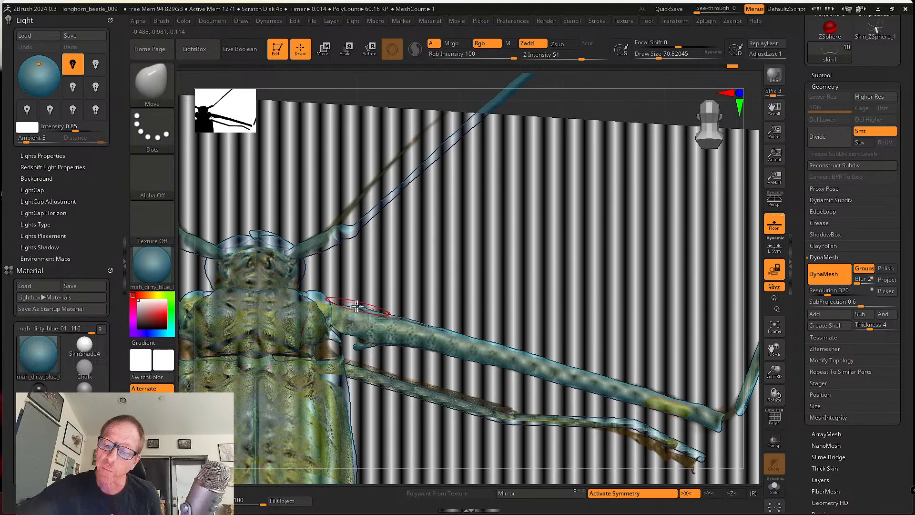
key("[")
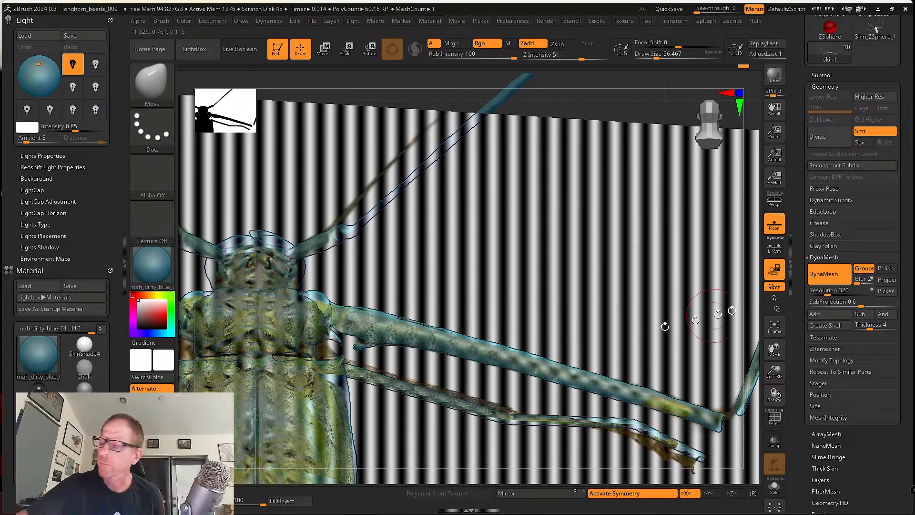
Hide the reference image, unlock the camera and reshape the femur's middle section from below with the Move brush at draw size about 68.
left_click(777, 232)
left_click(776, 271)
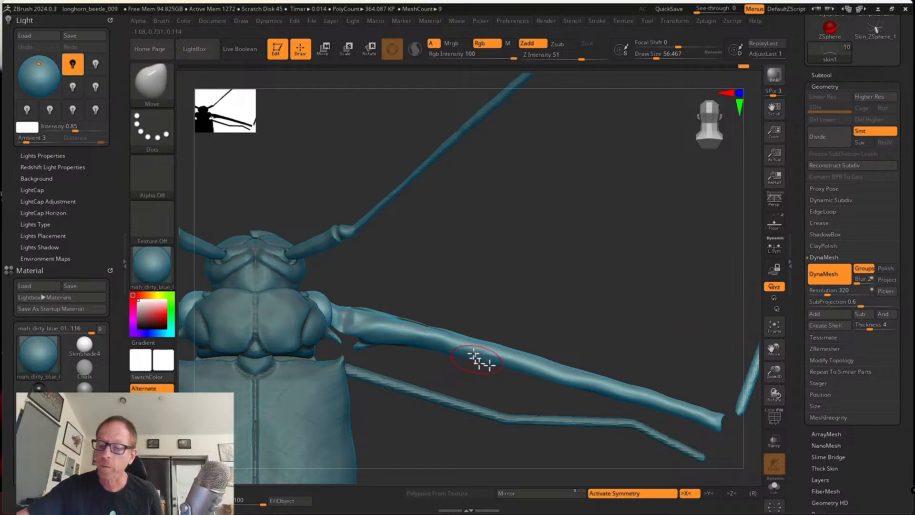
right_click_drag(478, 361, 464, 297)
mouse_move(445, 351)
right_mouse_down()
mouse_move(496, 301)
mouse_move(435, 245)
mouse_move(453, 340)
mouse_move(459, 310)
right_mouse_up()
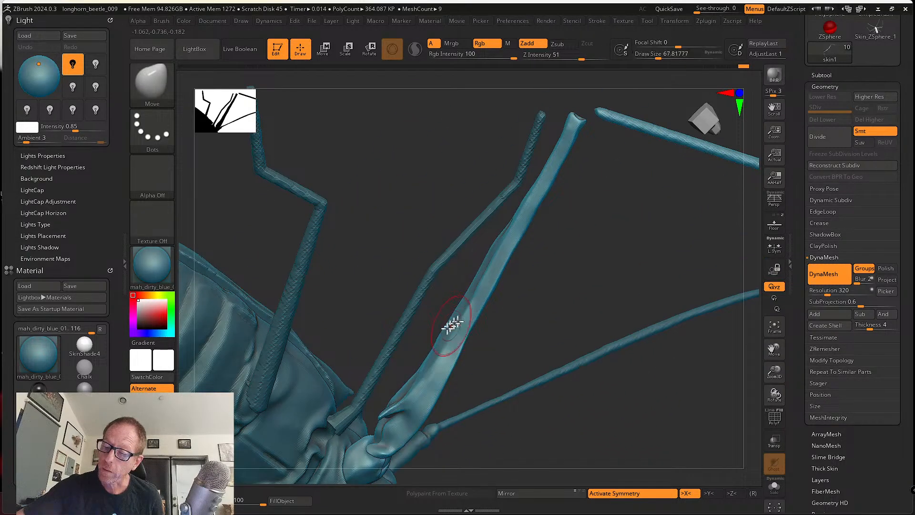
left_click_drag(433, 342, 441, 333)
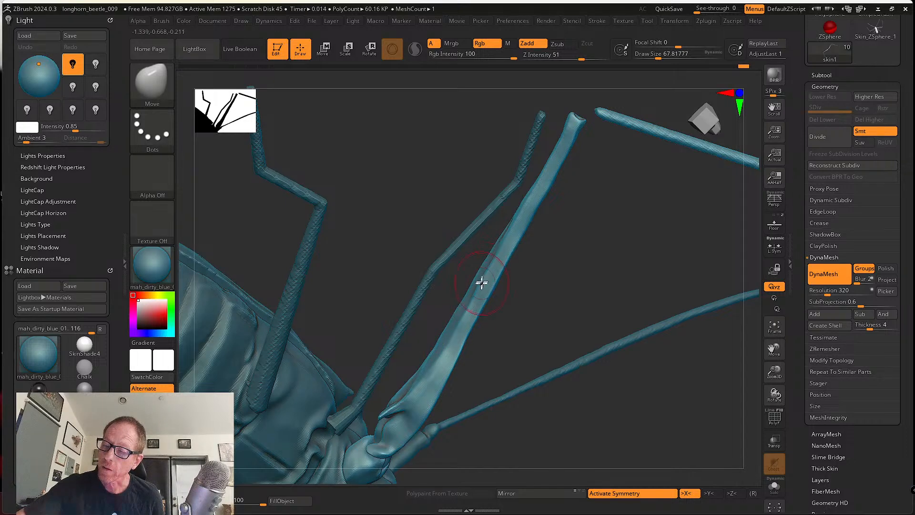
left_click_drag(453, 338, 479, 282)
key("s")
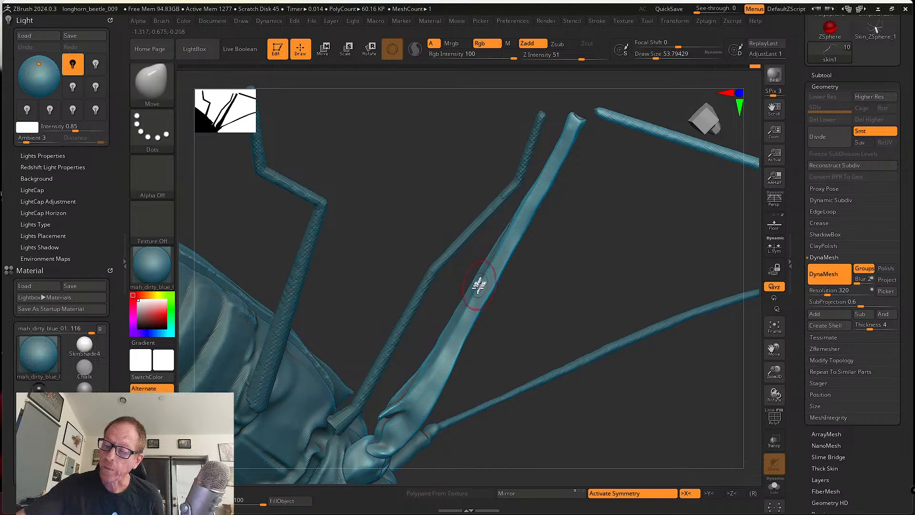
right_click_drag(432, 380, 425, 329)
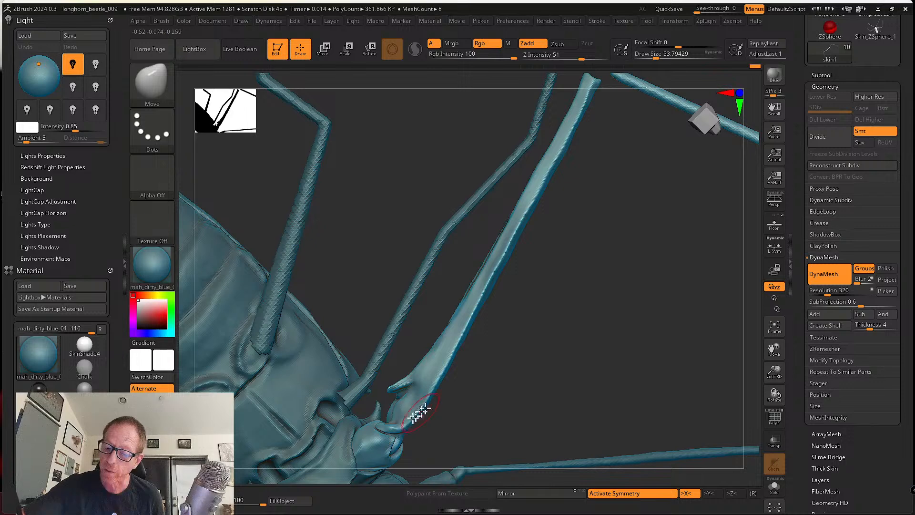
Show the underside reference image and enlarge the Move brush to draw size about 104 for the upper edge of the front femur's base.
mouse_move(420, 410)
right_mouse_down()
mouse_move(485, 439)
mouse_move(481, 453)
mouse_move(491, 361)
mouse_move(470, 368)
mouse_move(455, 355)
right_mouse_up()
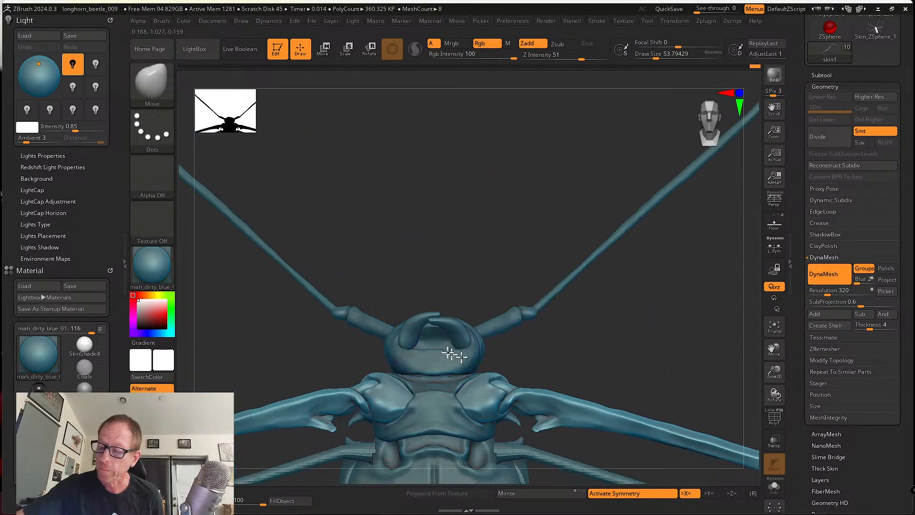
right_click_drag(545, 402, 549, 419, "ctrl")
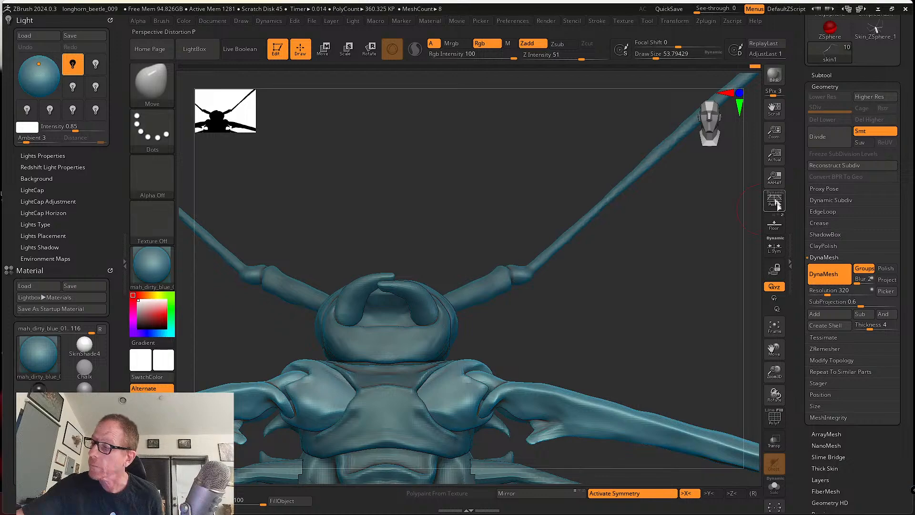
left_click(778, 231)
right_click_drag(542, 356, 496, 327)
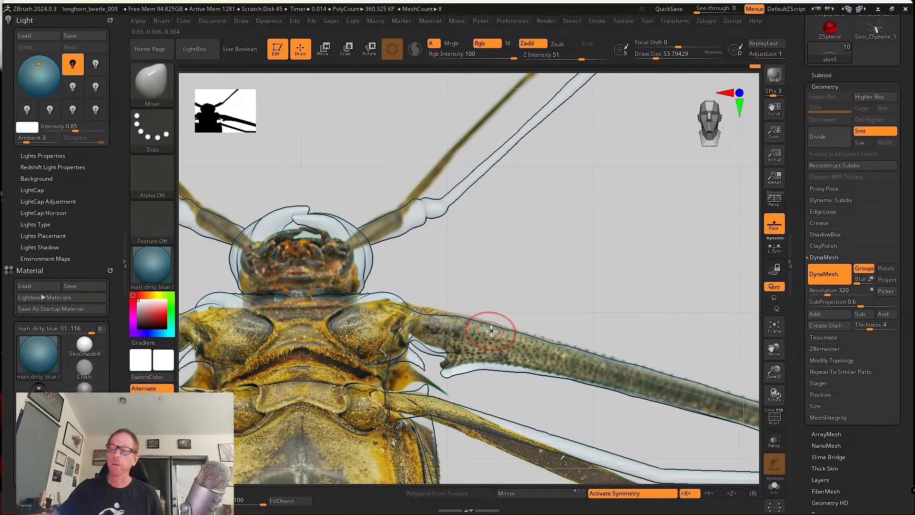
mouse_move(561, 300)
right_mouse_down("ctrl")
mouse_move(475, 298)
mouse_move(558, 302)
right_mouse_up("ctrl")
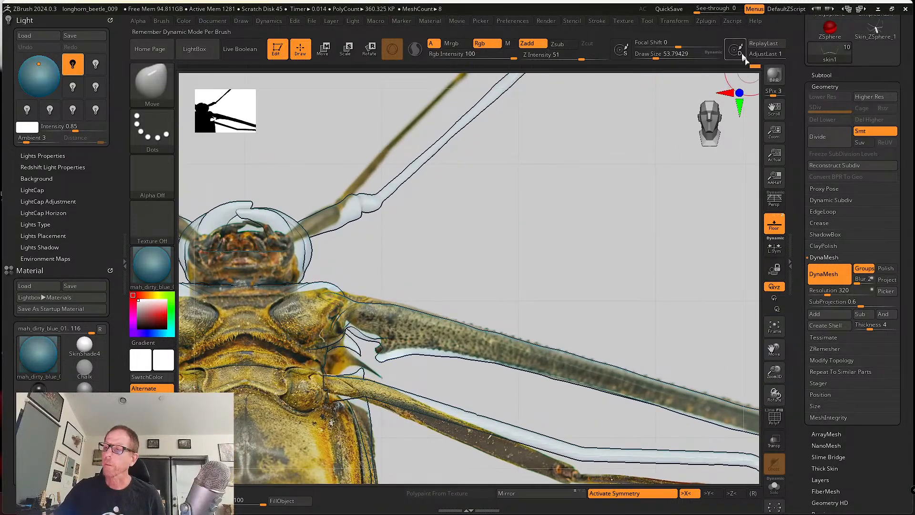
mouse_move(748, 69)
left_mouse_down()
mouse_move(654, 69)
mouse_move(777, 83)
left_mouse_up()
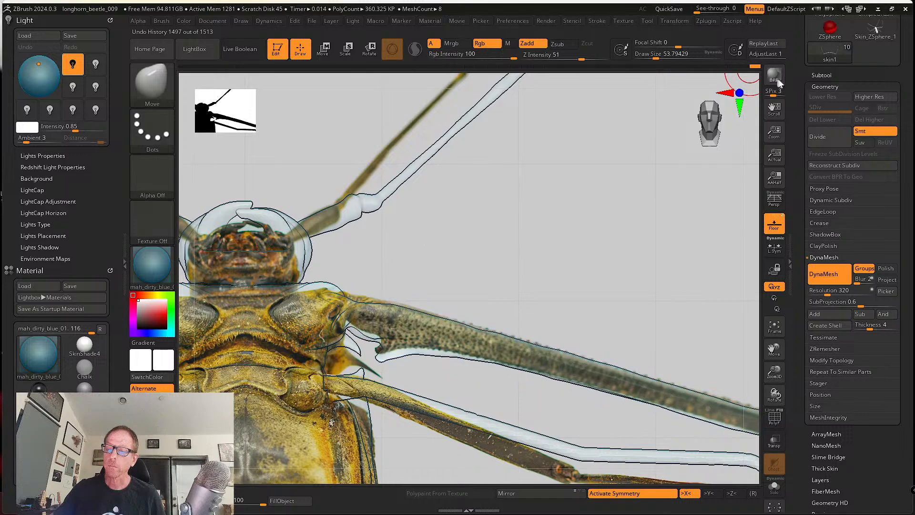
key("s")
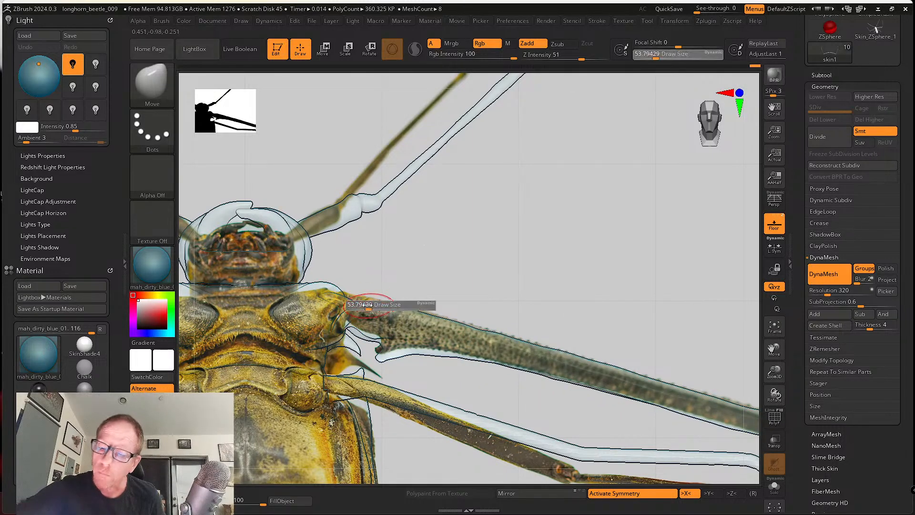
left_click_drag(364, 304, 380, 300)
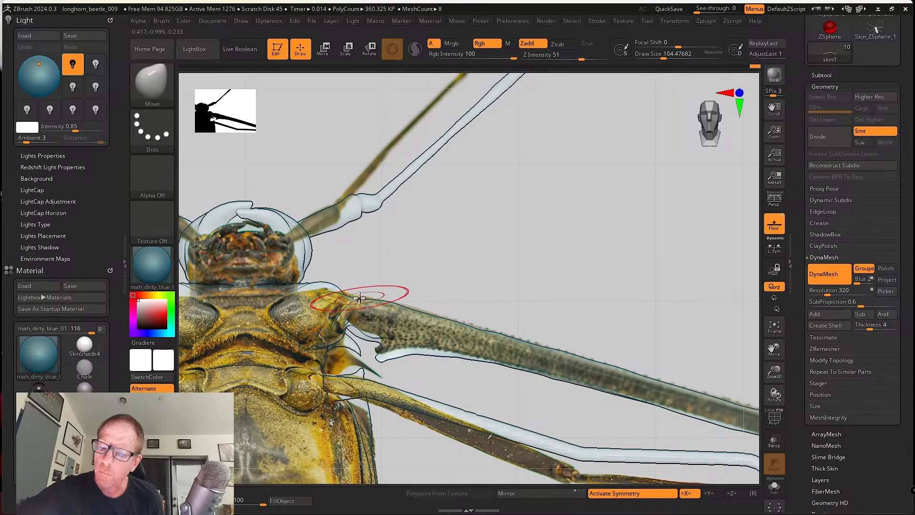
Fit the spur and adjoining lower edge of the front femur to the reference with the Move brush at draw size about 80.
key("s")
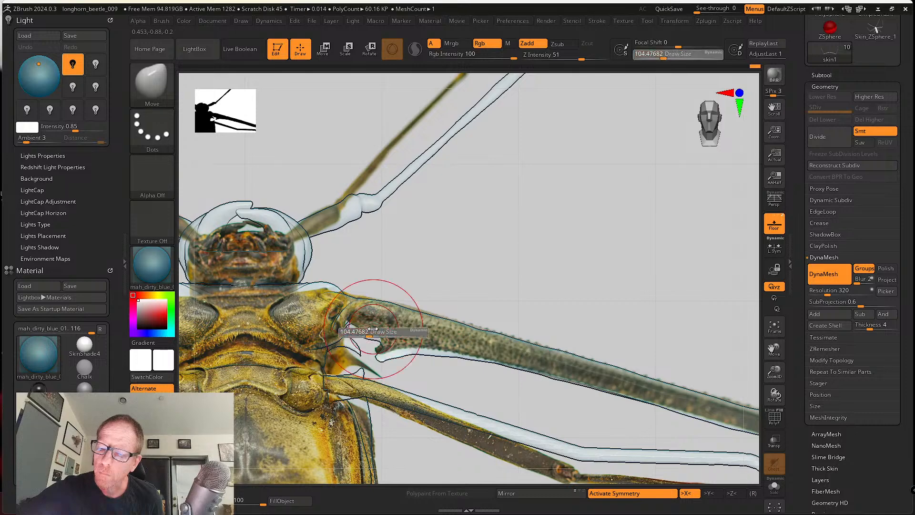
left_click_drag(373, 330, 368, 332)
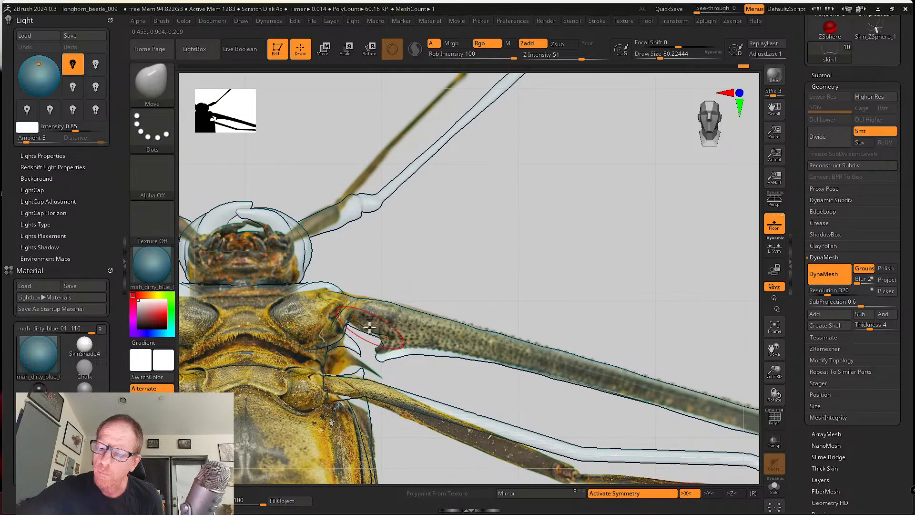
mouse_move(378, 354)
left_mouse_down()
mouse_move(403, 342)
mouse_move(434, 353)
left_mouse_up()
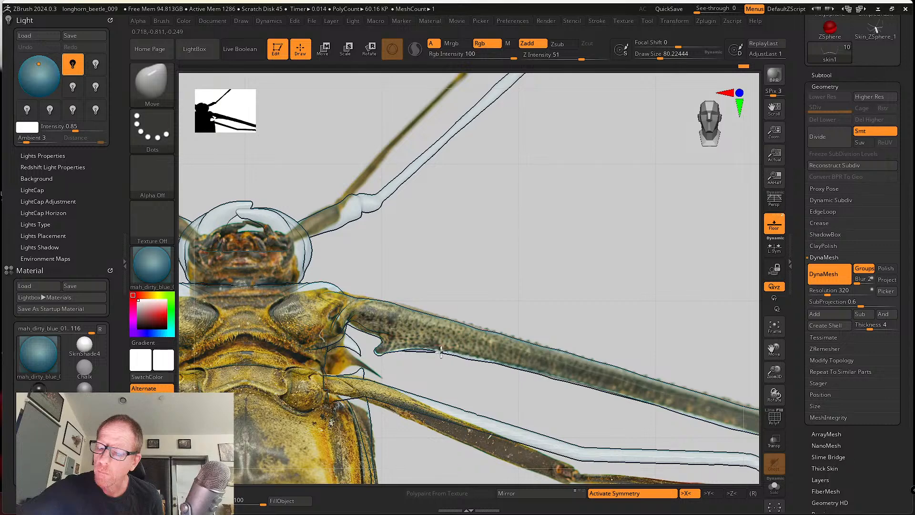
key("shift")
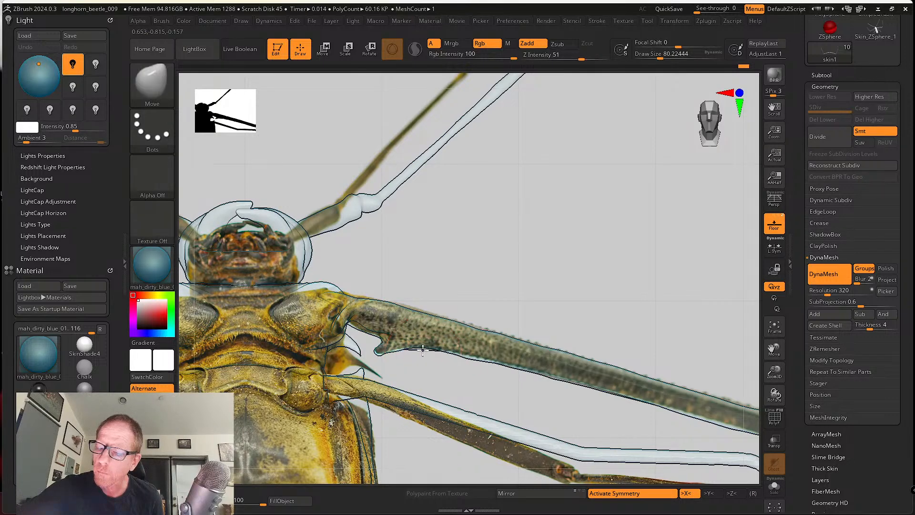
left_click_drag(382, 359, 382, 356)
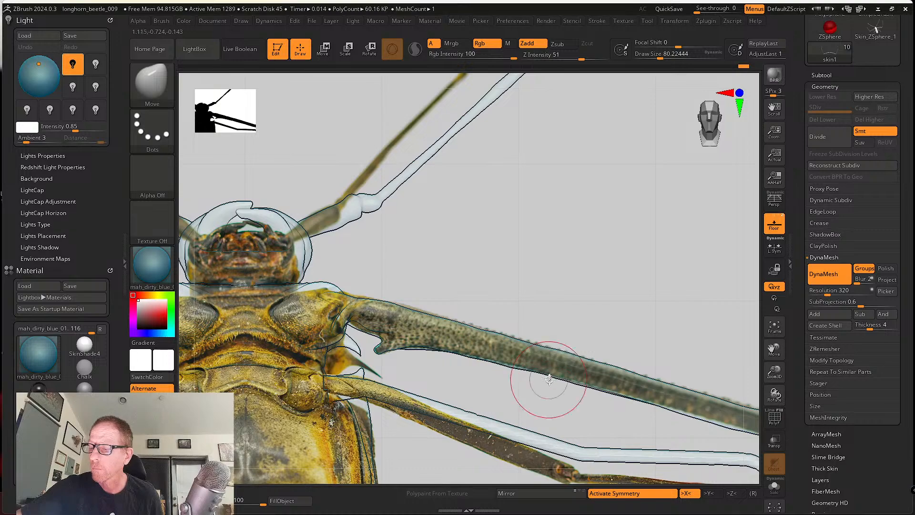
Fit the front femur's outer end near the tibia to the reference with the Move brush and hide the reference image.
left_click_drag(715, 323, 566, 322)
right_click_drag(636, 411, 659, 473, "ctrl")
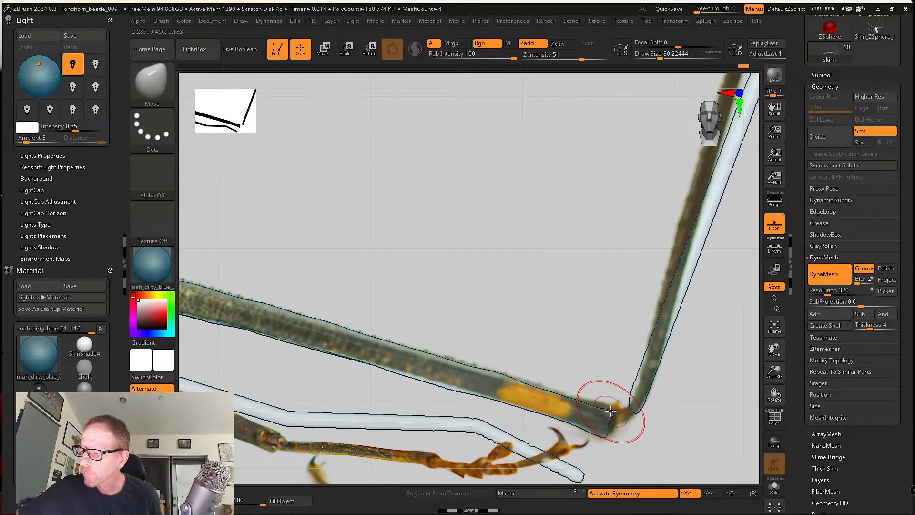
mouse_move(610, 411)
left_mouse_down()
mouse_move(601, 404)
mouse_move(606, 434)
left_mouse_up()
left_click_drag(604, 434, 610, 433)
mouse_move(570, 364)
right_mouse_down("alt")
mouse_move(517, 359)
mouse_move(515, 381)
mouse_move(634, 410)
right_mouse_up("alt")
left_click(768, 233)
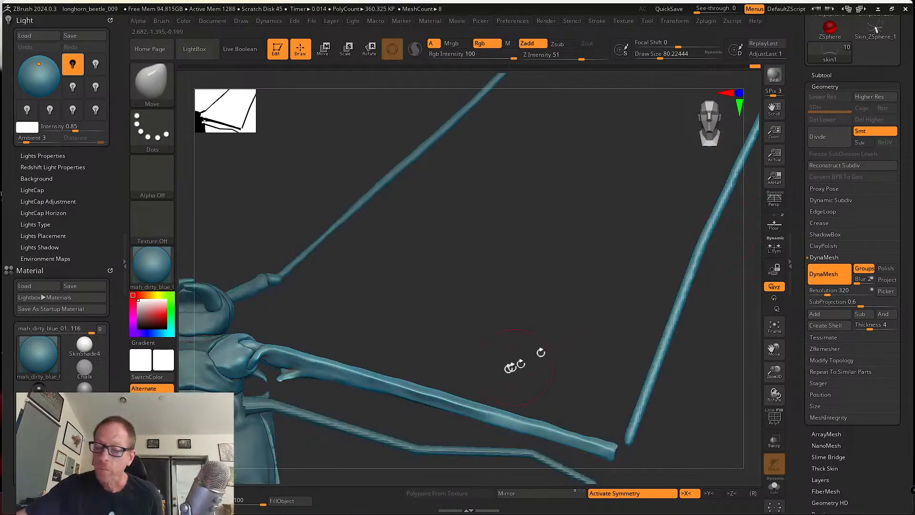
mouse_move(511, 364)
right_mouse_down()
mouse_move(529, 364)
mouse_move(486, 327)
right_mouse_up()
Switch to the hPolish brush and flatten the front femur's broad face along its length at draw size about 74.
left_click(154, 80)
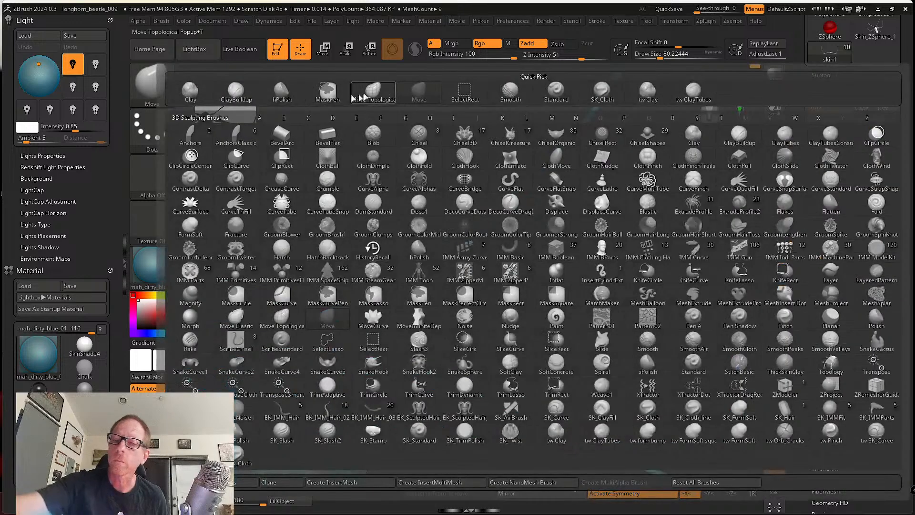
left_click(281, 92)
key("s")
left_click_drag(398, 346, 392, 347)
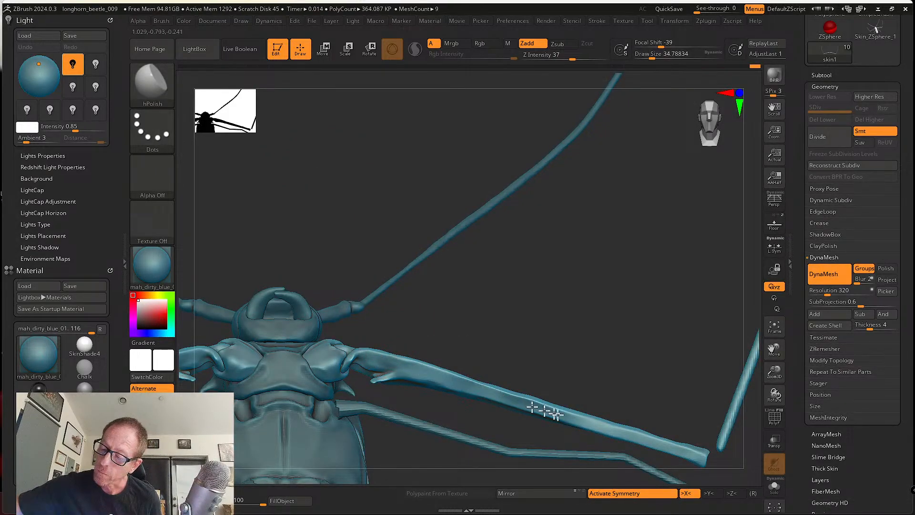
right_click_drag(448, 381, 496, 389)
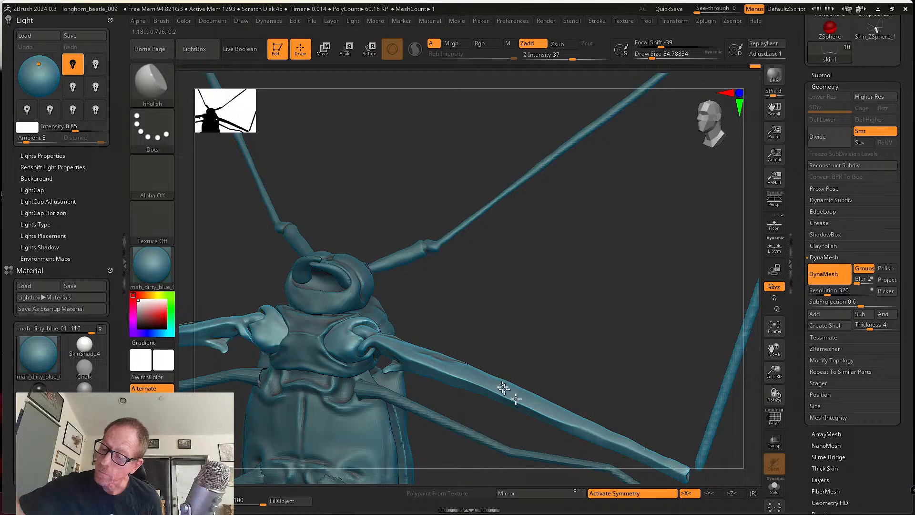
right_click_drag(571, 383, 562, 424)
mouse_move(571, 421)
left_mouse_down()
mouse_move(639, 465)
mouse_move(582, 420)
left_mouse_up()
key("s")
right_click_drag(581, 420, 562, 422)
left_click_drag(562, 423, 646, 467)
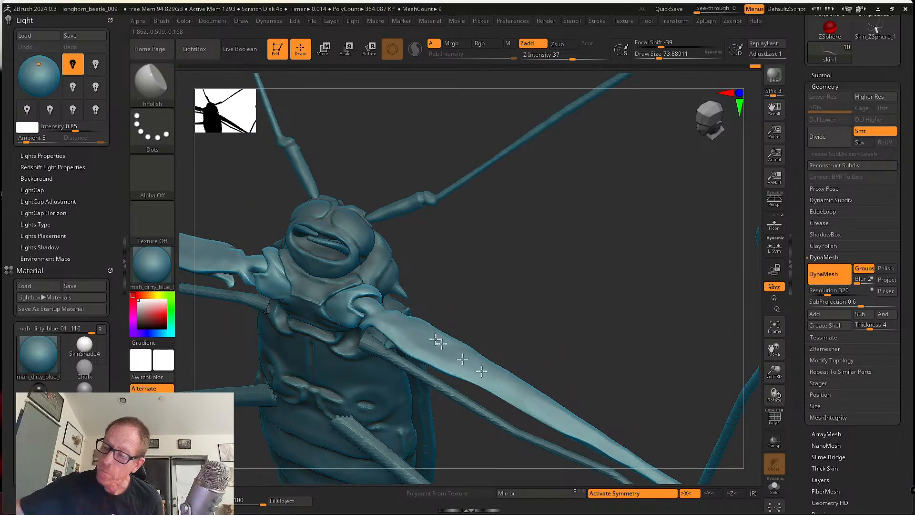
Reduce hPolish to draw size about 54 and polish the front femur's surface near its base.
right_click_drag(437, 342, 454, 300)
key("s")
left_click_drag(425, 298, 423, 298)
right_click_drag(426, 322, 426, 273)
left_click_drag(391, 322, 419, 342)
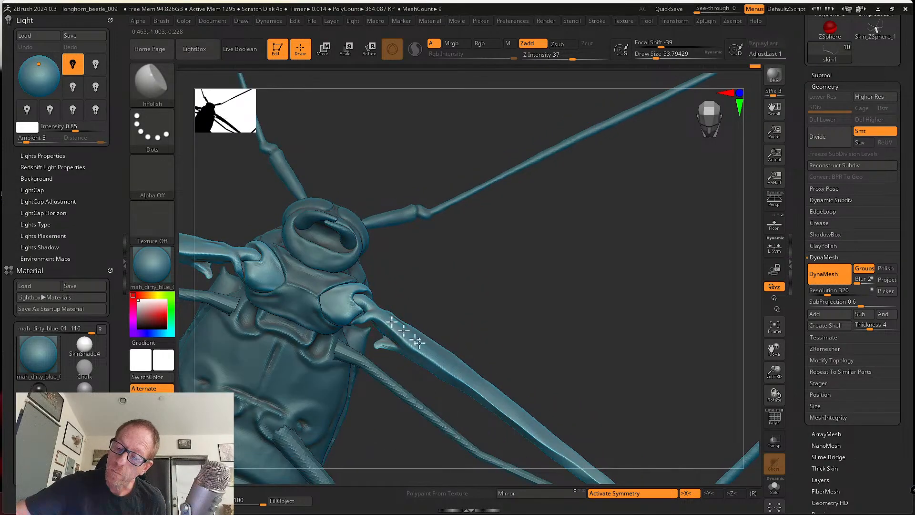
Polish the front femur's surface around and beyond the spur with hPolish at draw size about 46.
right_click_drag(427, 350, 448, 329)
mouse_move(435, 366)
right_mouse_down()
mouse_move(417, 343)
mouse_move(419, 393)
mouse_move(413, 382)
right_mouse_up()
key("s")
left_click_drag(378, 360, 373, 361)
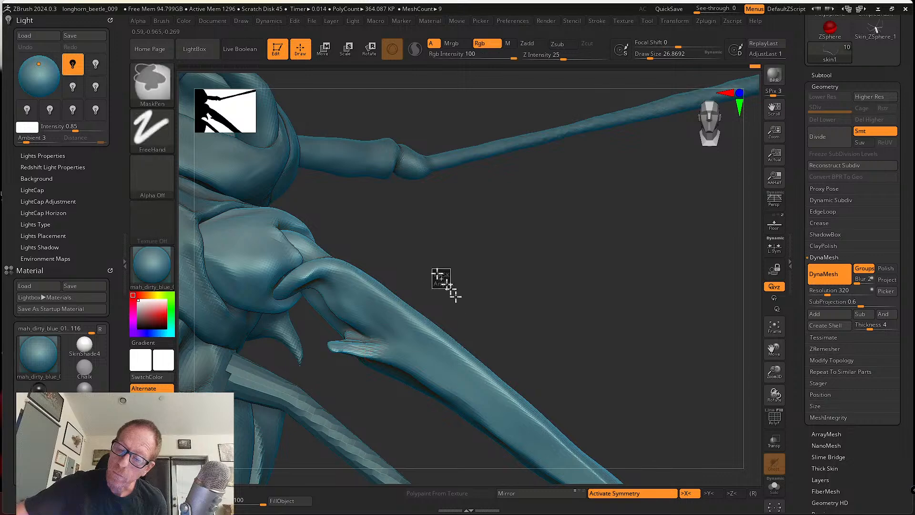
key("s")
left_click_drag(411, 296, 419, 292)
right_click_drag(419, 290, 352, 348)
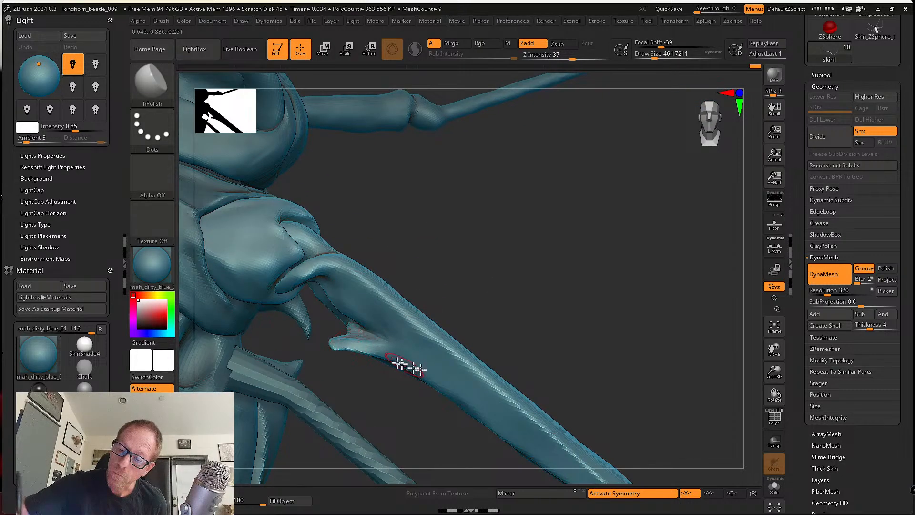
right_click_drag(481, 420, 456, 384)
left_click_drag(456, 384, 482, 422)
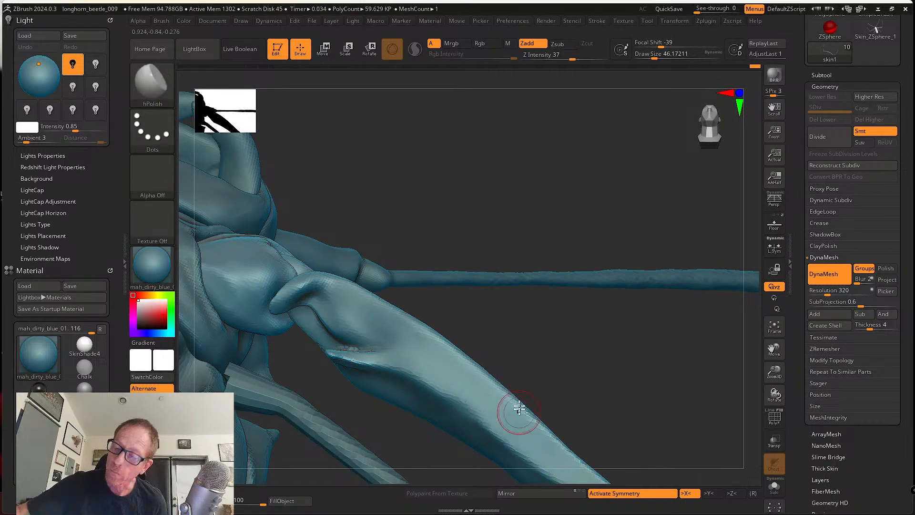
Examine the front leg joints and femur bases from below and from the front.
right_click_drag(519, 411, 486, 358, "ctrl")
mouse_move(486, 357)
right_mouse_down()
mouse_move(443, 335)
mouse_move(506, 405)
right_mouse_up()
mouse_move(656, 467)
right_mouse_down()
mouse_move(578, 392)
mouse_move(465, 406)
mouse_move(496, 408)
mouse_move(495, 439)
mouse_move(460, 417)
mouse_move(429, 415)
right_mouse_up()
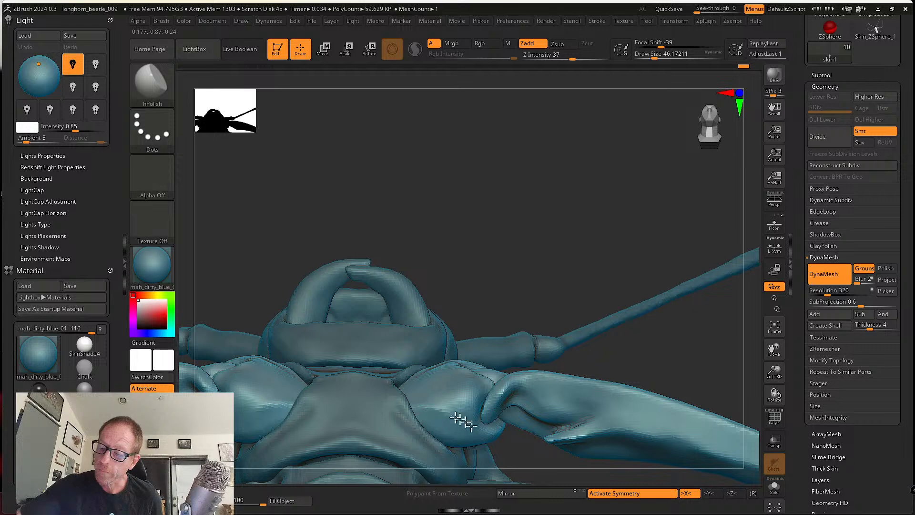
right_click_drag(485, 398, 498, 452)
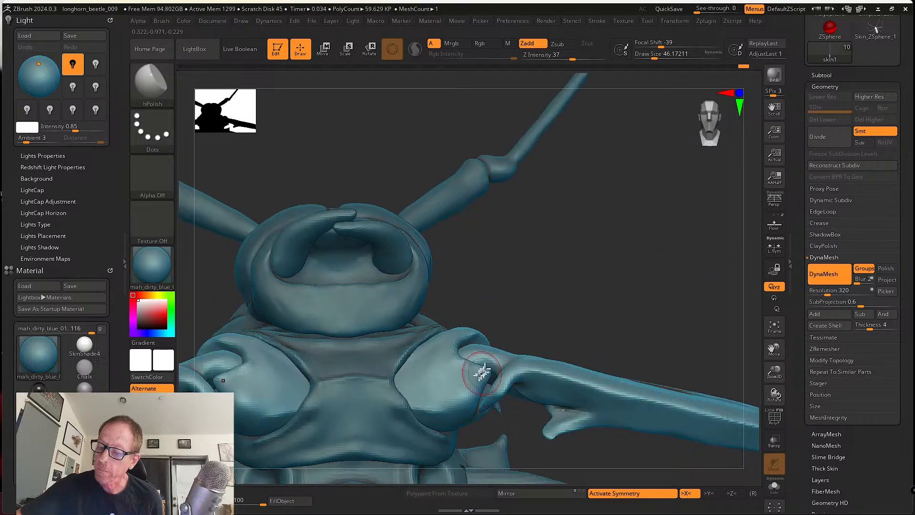
right_click_drag(452, 361, 461, 419)
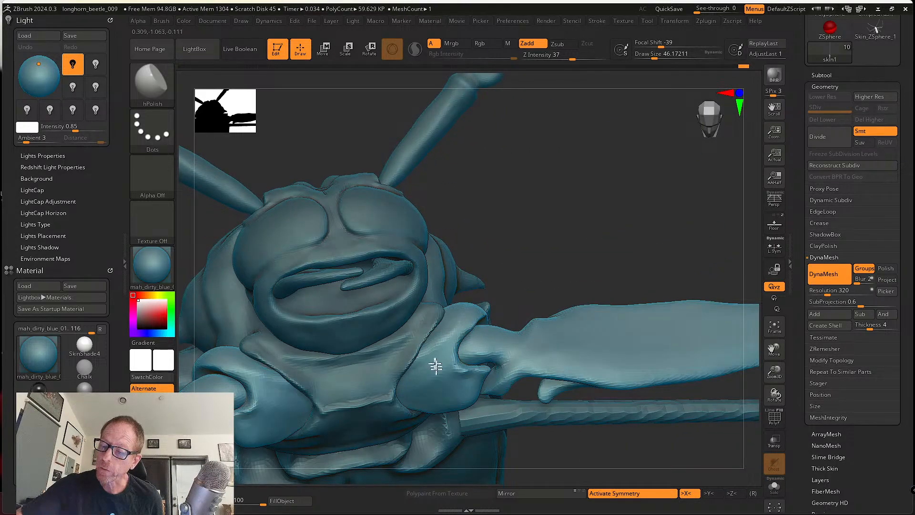
right_click_drag(564, 414, 591, 380)
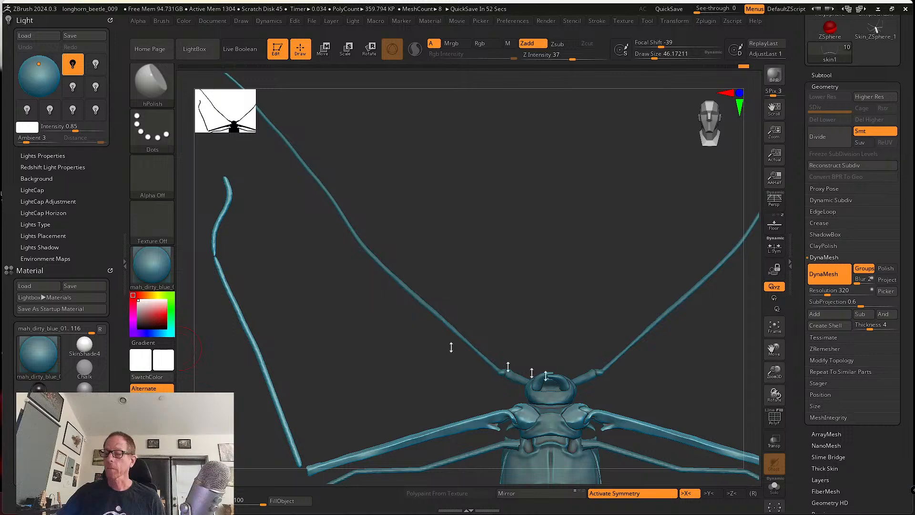
Polish the underside of the front femur's outer half with hPolish at draw size about 46 and smooth it up to the tip.
left_click_drag(686, 386, 565, 333, "alt")
left_click_drag(566, 334, 345, 226, "alt")
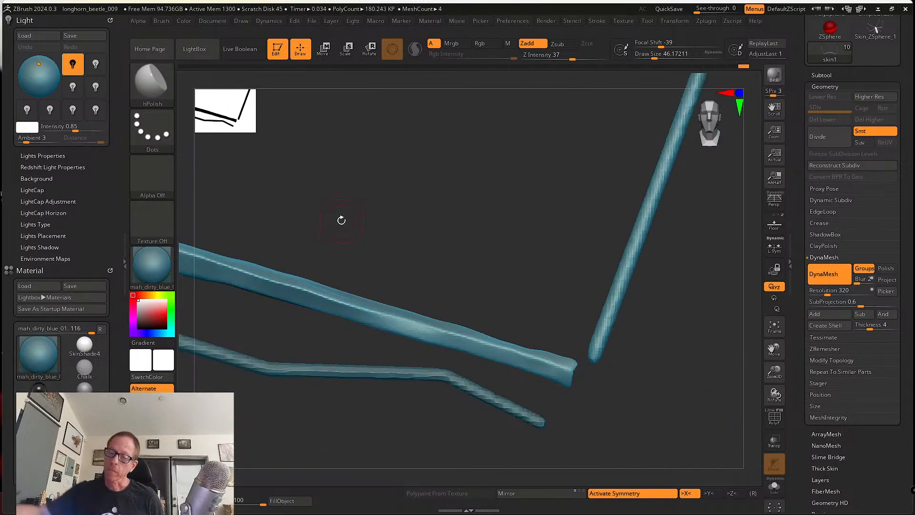
left_click_drag(549, 375, 451, 342)
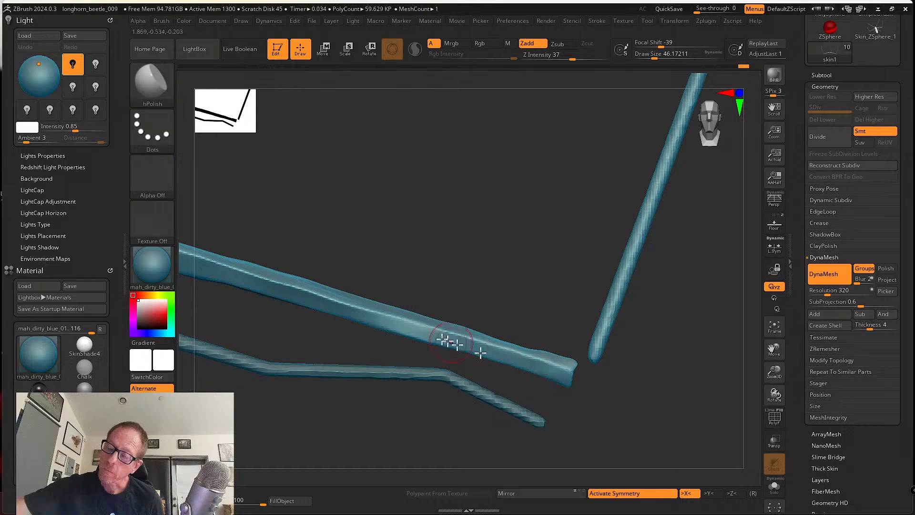
left_click_drag(366, 324, 355, 318)
left_click_drag(409, 308, 408, 355)
left_click_drag(372, 314, 425, 336, "shift")
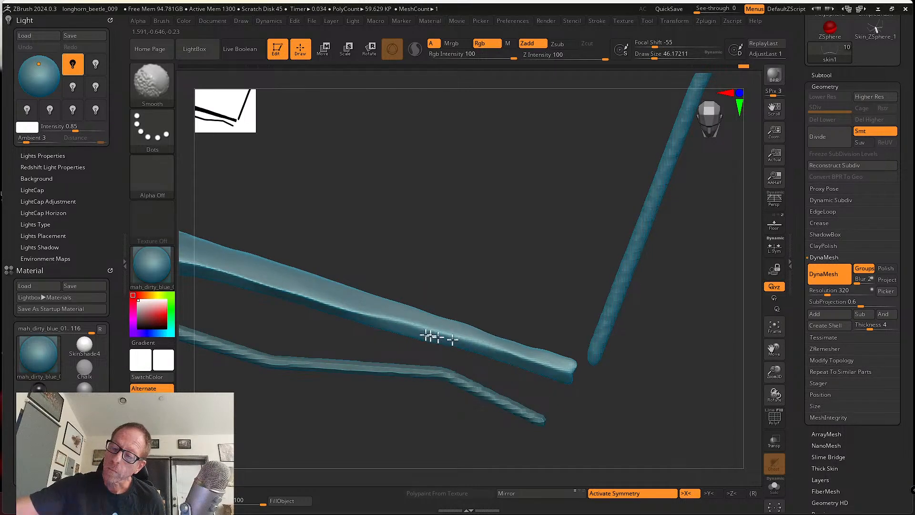
left_click_drag(567, 374, 547, 361, "shift")
Polish the front face of the front femur from its middle section toward the tip with hPolish.
left_click_drag(527, 393, 509, 317)
left_click_drag(440, 326, 475, 333)
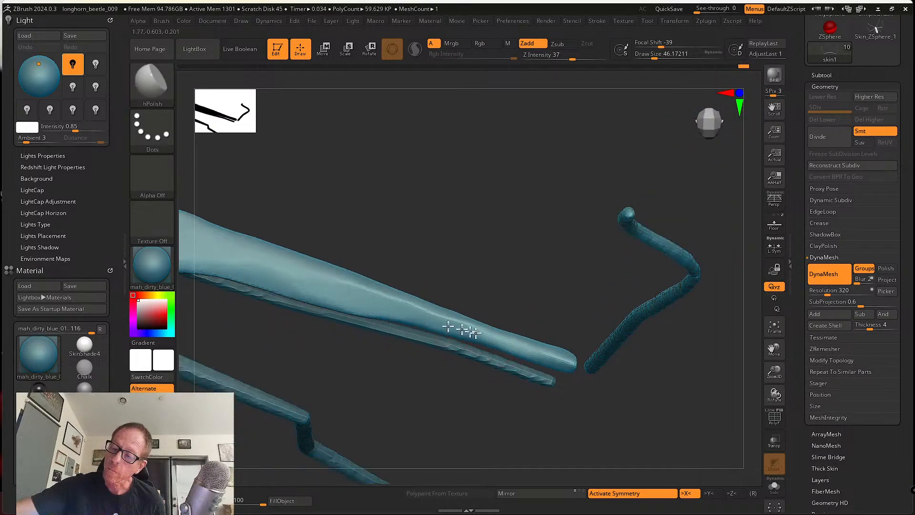
mouse_move(423, 314)
left_mouse_down()
mouse_move(463, 330)
mouse_move(430, 315)
left_mouse_up()
mouse_move(348, 279)
left_mouse_down()
mouse_move(406, 253)
mouse_move(357, 276)
left_mouse_up()
left_click_drag(294, 285, 455, 340)
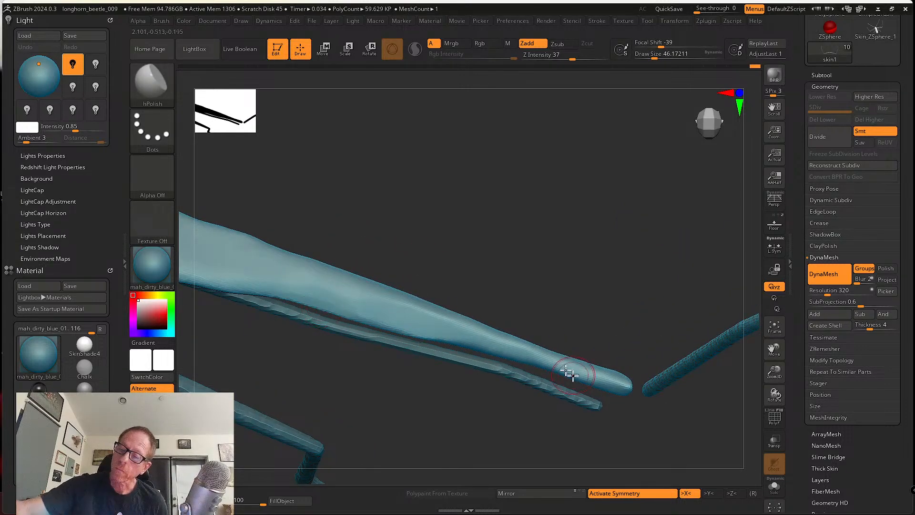
Polish and smooth the narrow outer end of the front femur.
left_click_drag(477, 291, 486, 302)
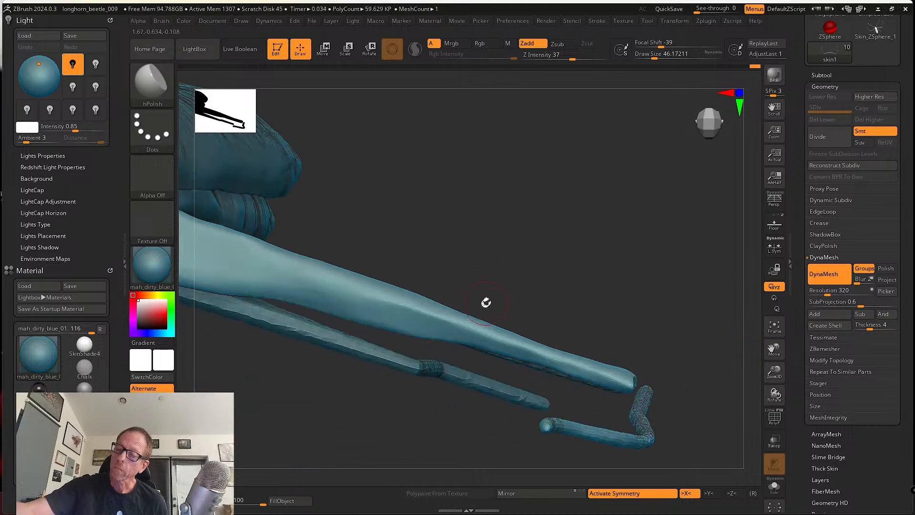
left_click_drag(524, 348, 588, 366)
left_click_drag(496, 334, 569, 357, "shift")
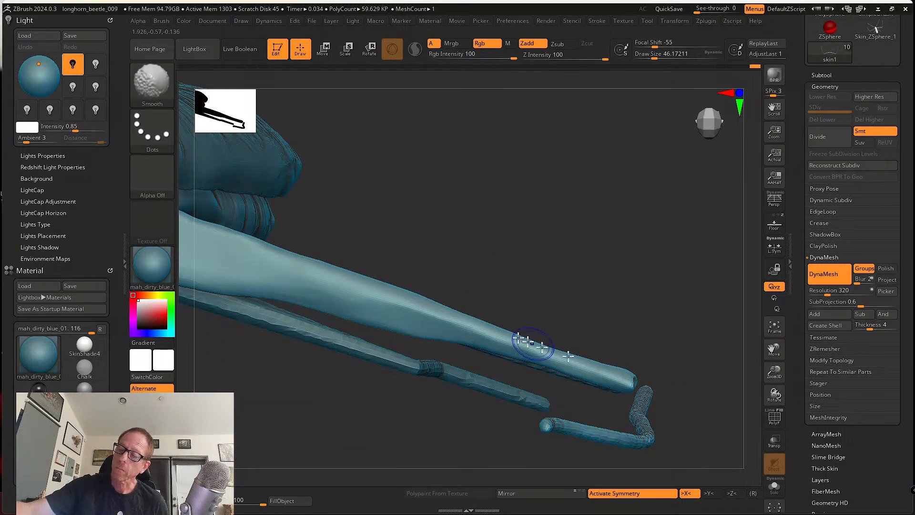
Polish the thick inner half of the front femur with hPolish at draw size about 94 and smooth it toward the middle.
left_click_drag(413, 266, 531, 319, "alt")
key("s")
left_click_drag(333, 296, 338, 296)
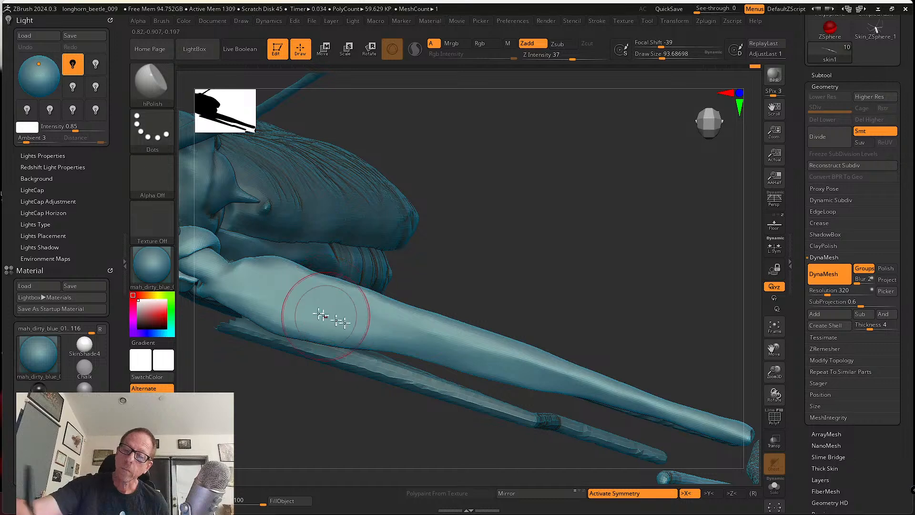
key("shift")
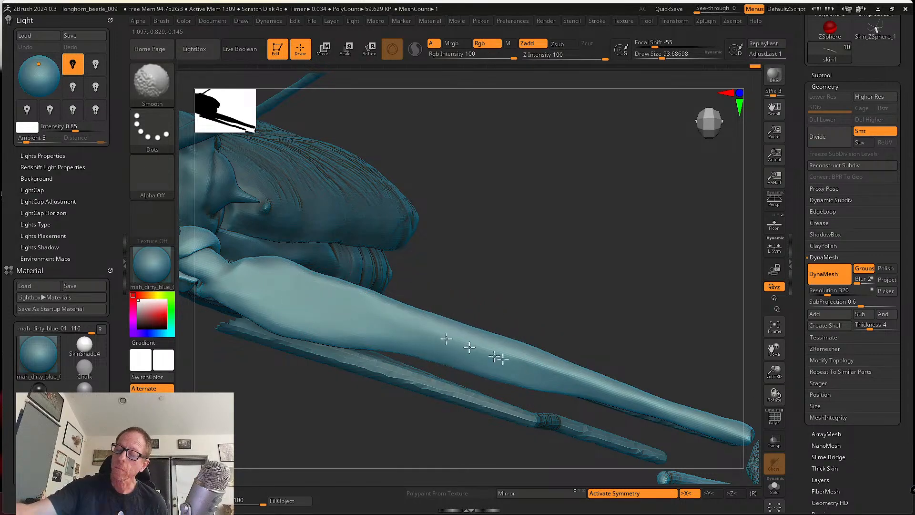
Save the project as longhorn_beetle_010.
left_click_drag(618, 324, 627, 244)
left_click_drag(615, 337, 603, 254)
left_click_drag(694, 403, 542, 271, "alt")
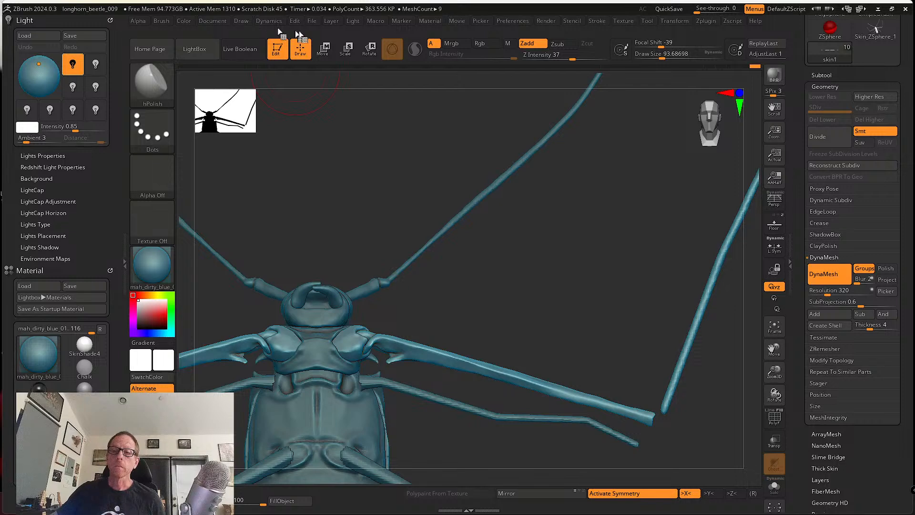
left_click(316, 22)
left_click(399, 55)
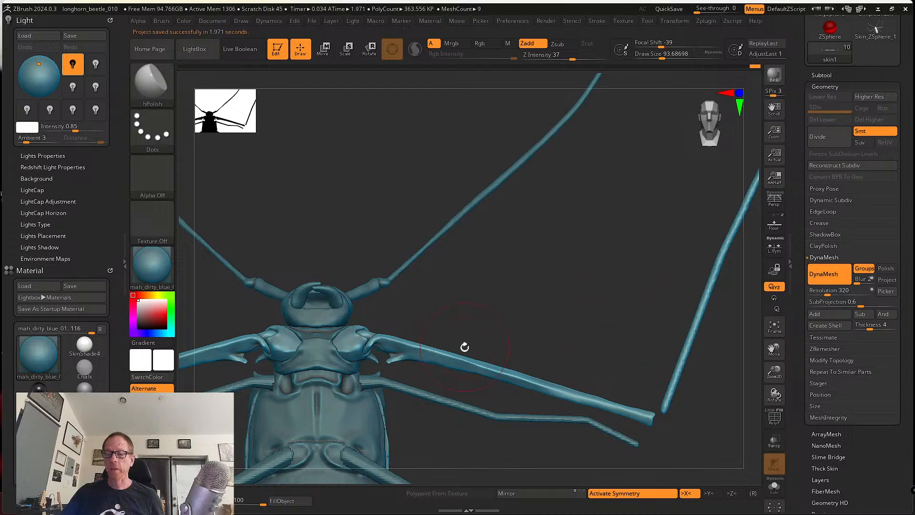
Show the floor reference image, bend the front tibia's lower end toward the femur tip with the Move brush, and smooth the bend.
left_click_drag(469, 300, 570, 370)
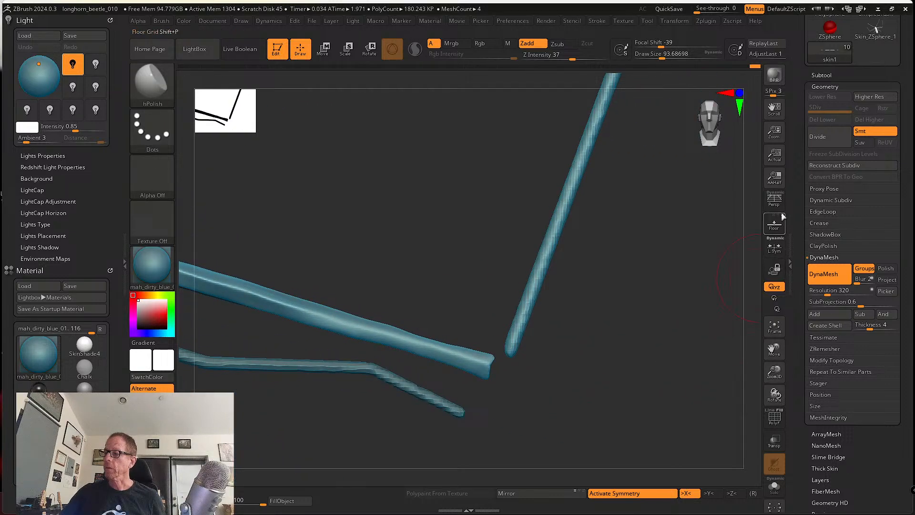
left_click(777, 231)
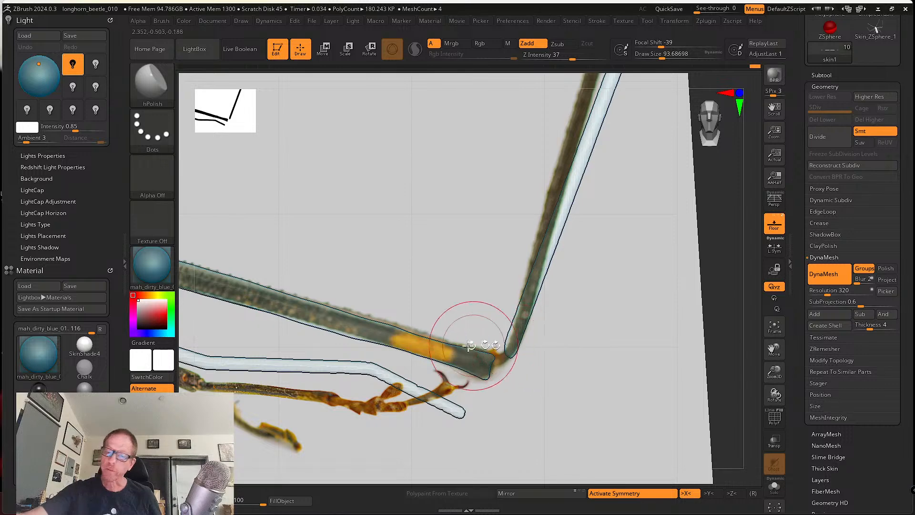
left_click(152, 82)
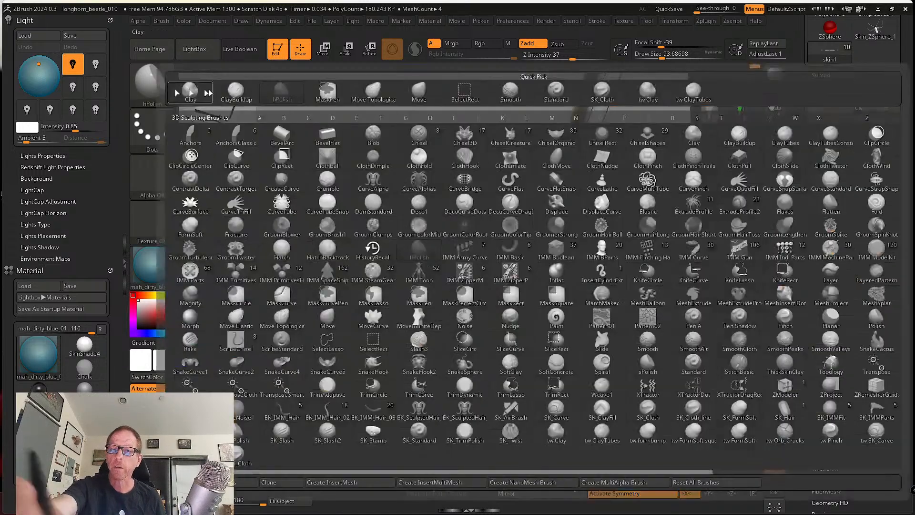
left_click(419, 89)
left_click_drag(522, 344, 509, 362)
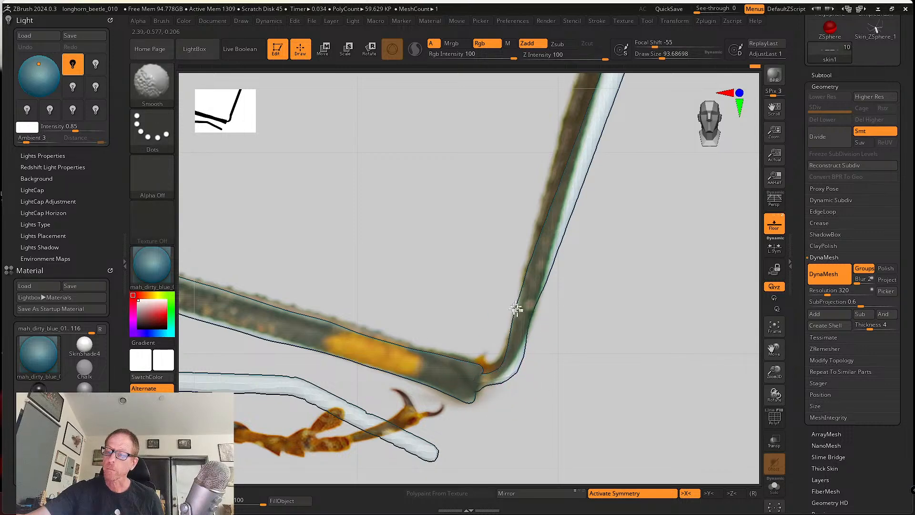
left_click_drag(519, 310, 518, 350, "shift")
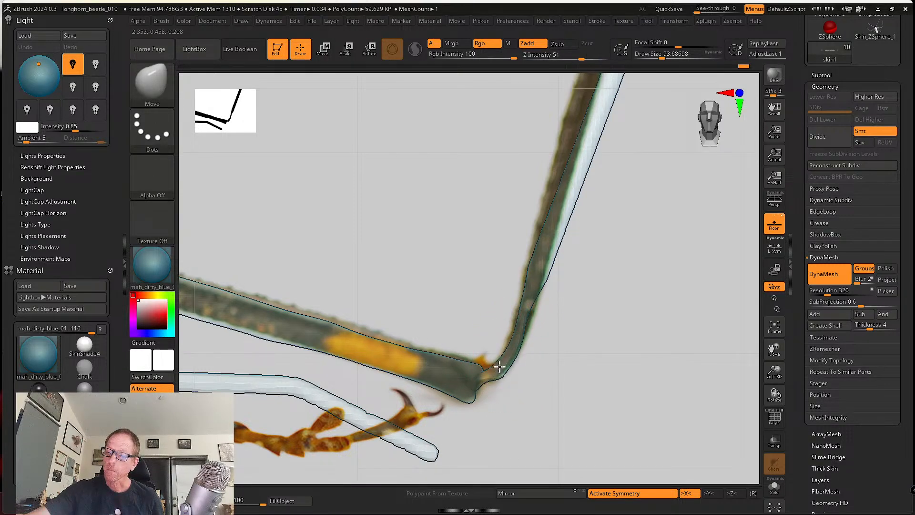
Align the tibia's bent end with the femur tip using the Move brush, checking it from the side and against the reference.
mouse_move(539, 406)
left_mouse_down()
mouse_move(535, 386)
mouse_move(517, 396)
mouse_move(519, 355)
mouse_move(516, 372)
mouse_move(490, 374)
mouse_move(513, 372)
mouse_move(485, 393)
mouse_move(516, 411)
left_mouse_up()
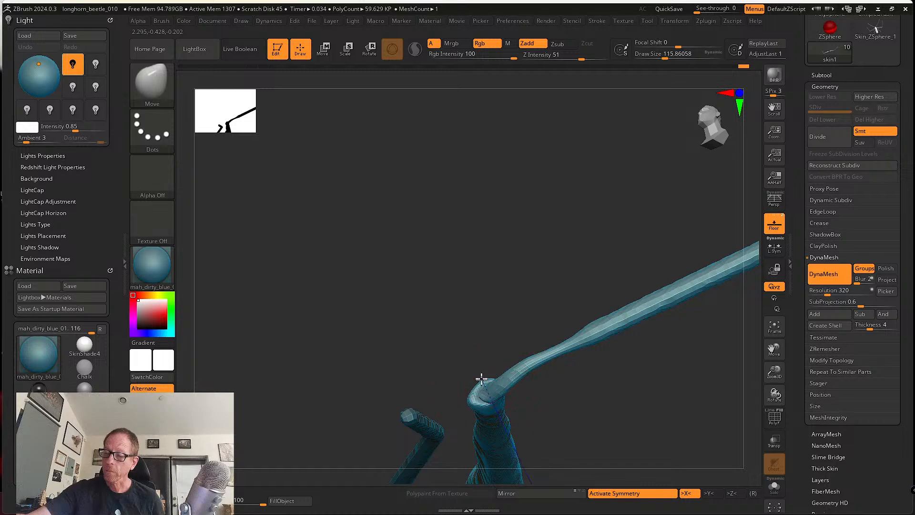
scroll(482, 379, "down", 3)
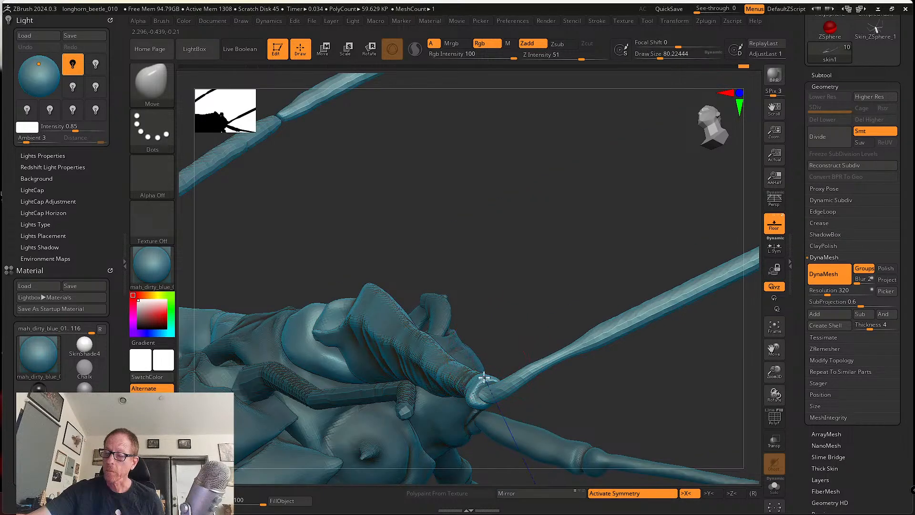
mouse_move(484, 378)
right_mouse_down()
mouse_move(524, 426)
mouse_move(542, 431)
mouse_move(532, 426)
right_mouse_up()
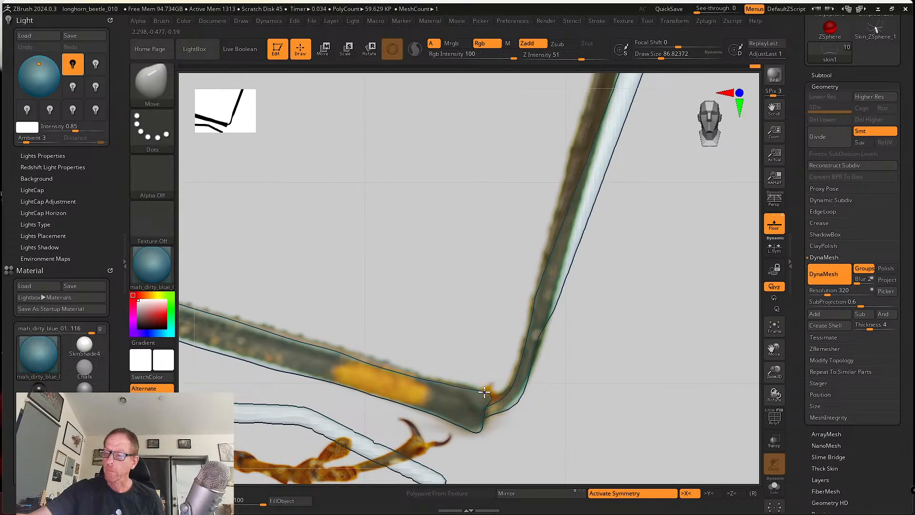
right_click_drag(509, 400, 539, 429)
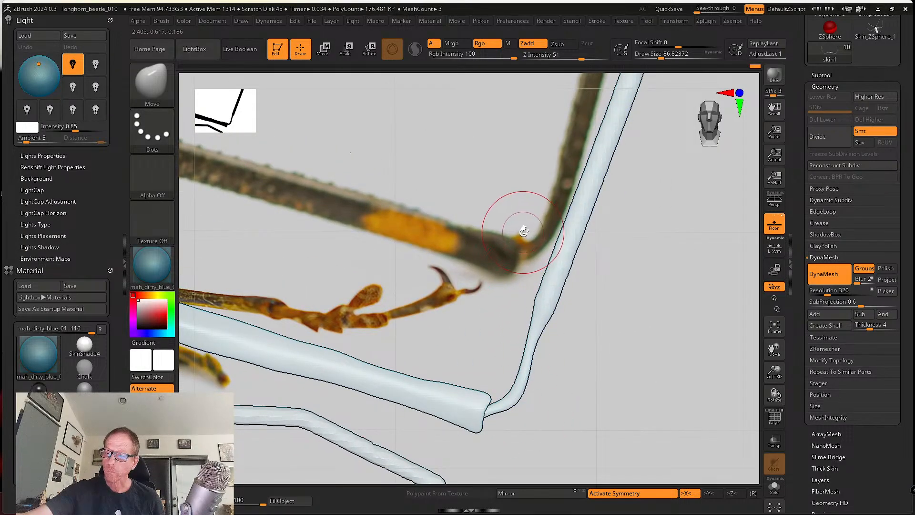
Shape the femur tip around the tibia joint with the Move brush at draw size about 51 and smooth the tibia's bend.
mouse_move(556, 372)
right_mouse_down()
mouse_move(490, 402)
mouse_move(491, 414)
mouse_move(488, 395)
right_mouse_up()
key("s")
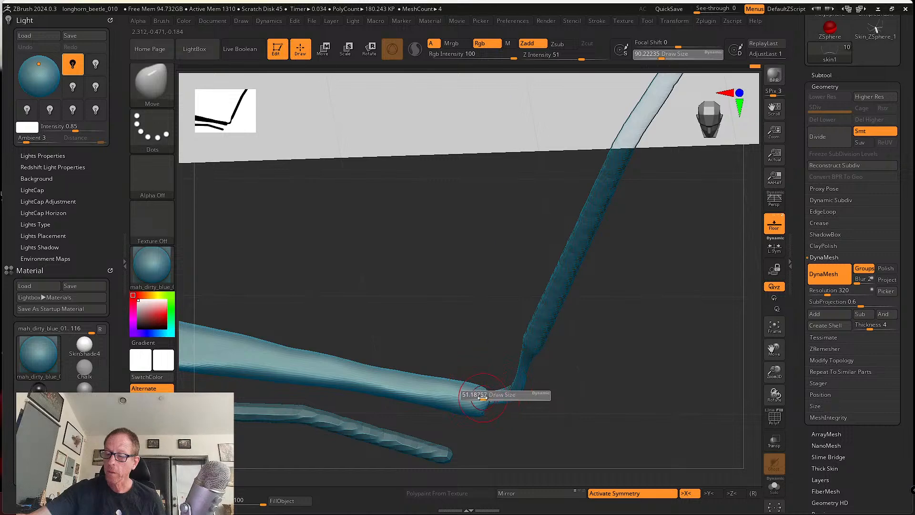
left_click_drag(481, 397, 484, 386)
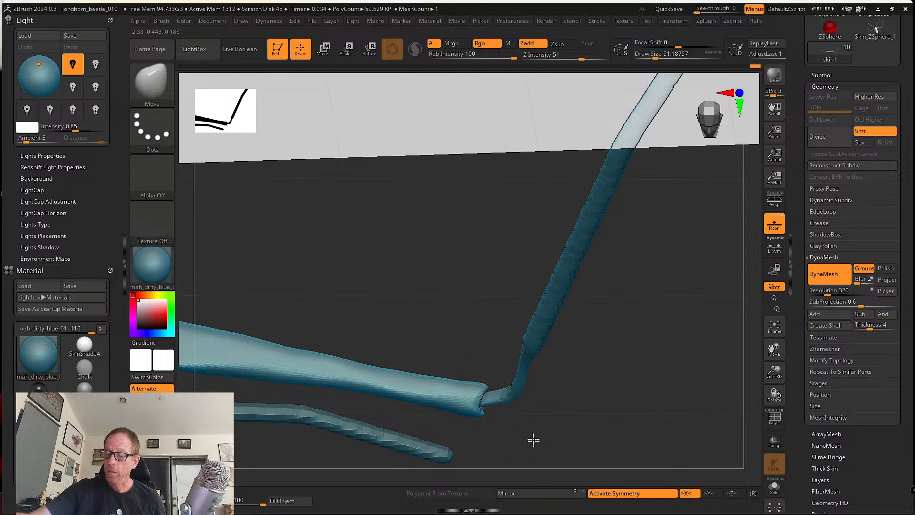
mouse_move(533, 439)
right_mouse_down()
mouse_move(491, 388)
mouse_move(531, 408)
mouse_move(533, 453)
right_mouse_up()
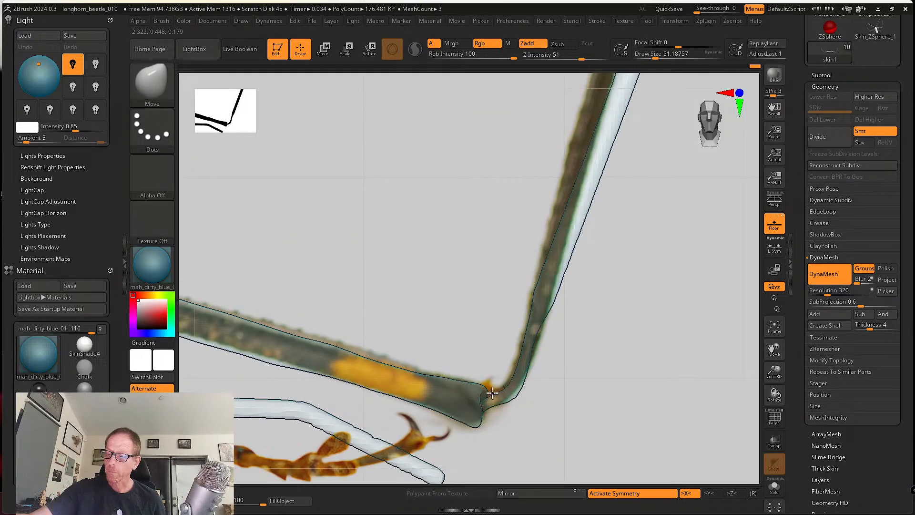
left_click_drag(516, 392, 514, 392)
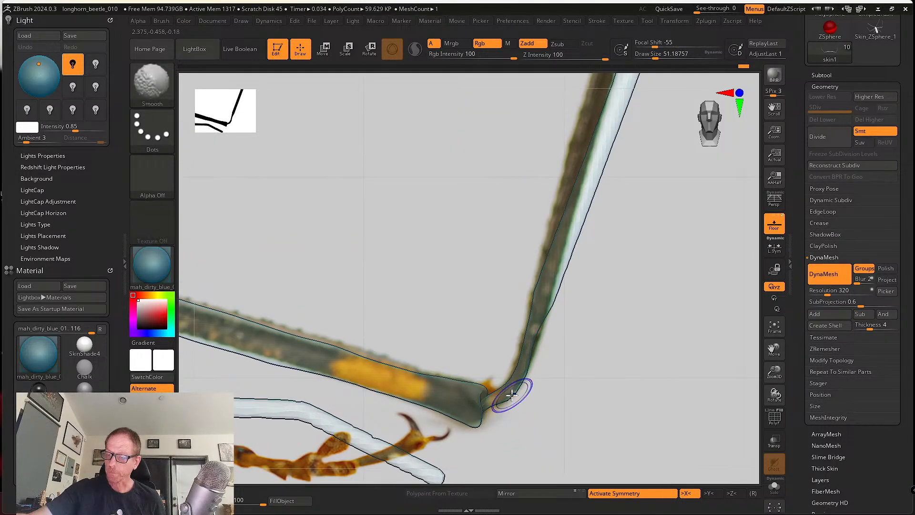
right_click_drag(513, 391, 493, 347, "alt")
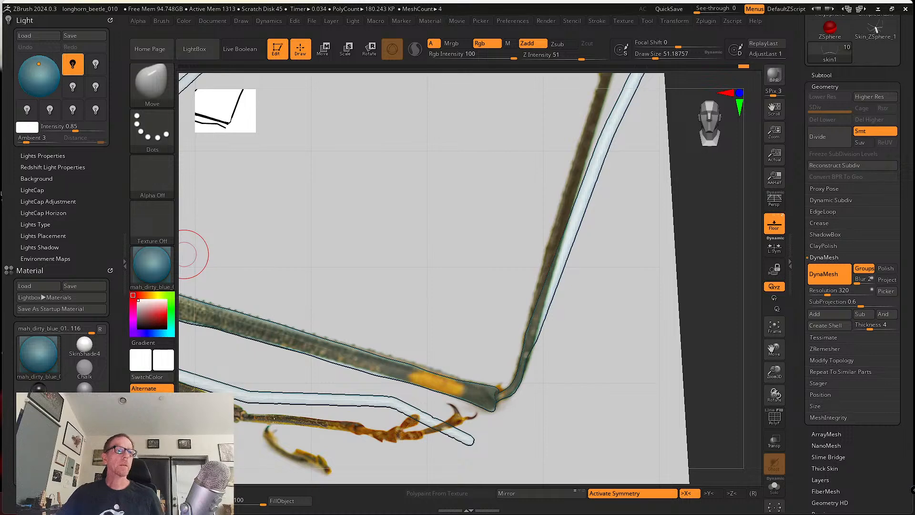
Bring up the reference photo board and examine the close-up of the femur-tibia joint beside the orange band.
right_click_drag(0, 172, 442, 185)
scroll(380, 242, "down", 6)
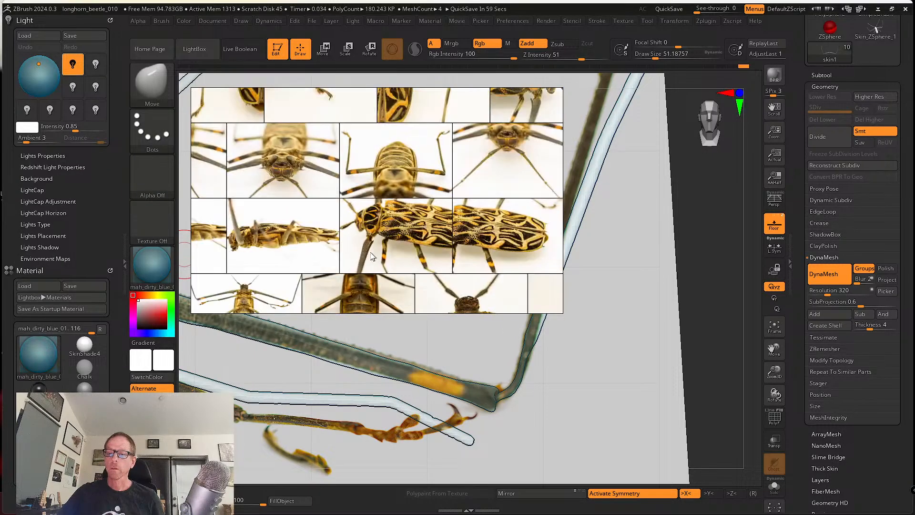
mouse_move(354, 197)
middle_mouse_down()
mouse_move(343, 191)
mouse_move(392, 275)
middle_mouse_up()
middle_click_drag(383, 232, 330, 305)
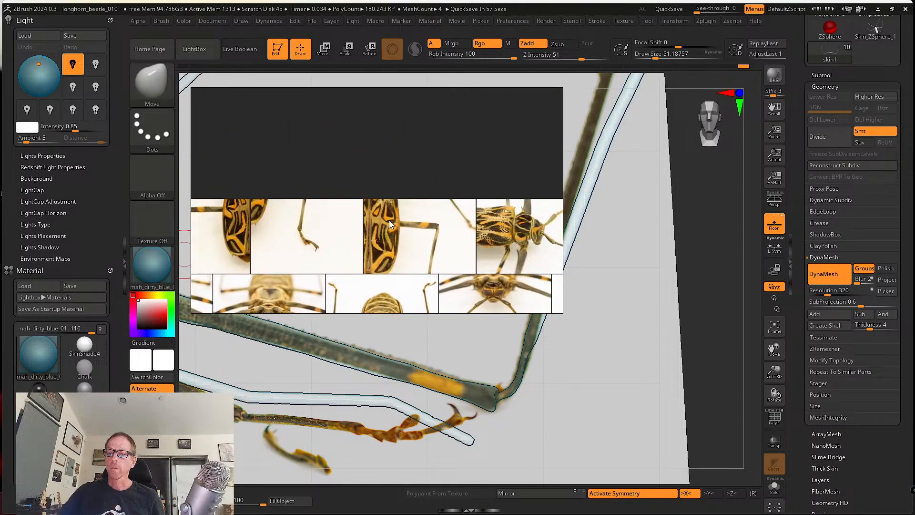
scroll(390, 224, "up", 10)
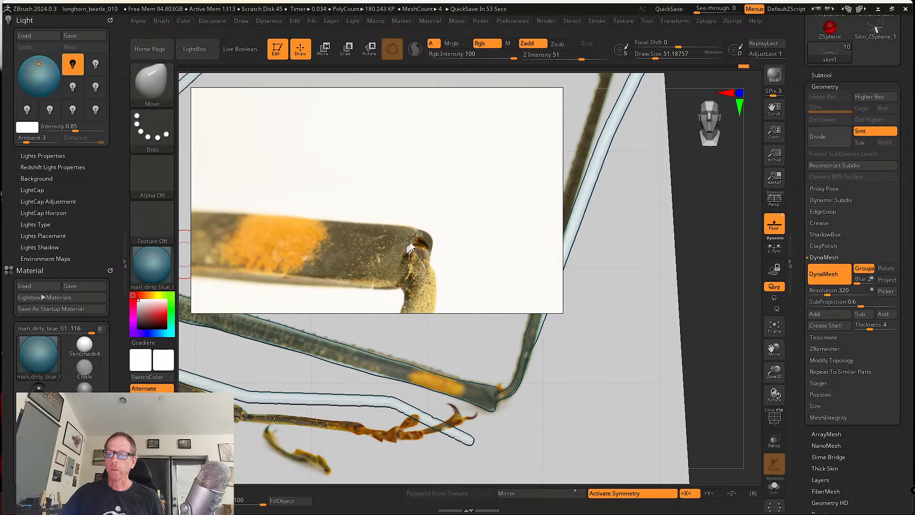
scroll(420, 245, "down", 8)
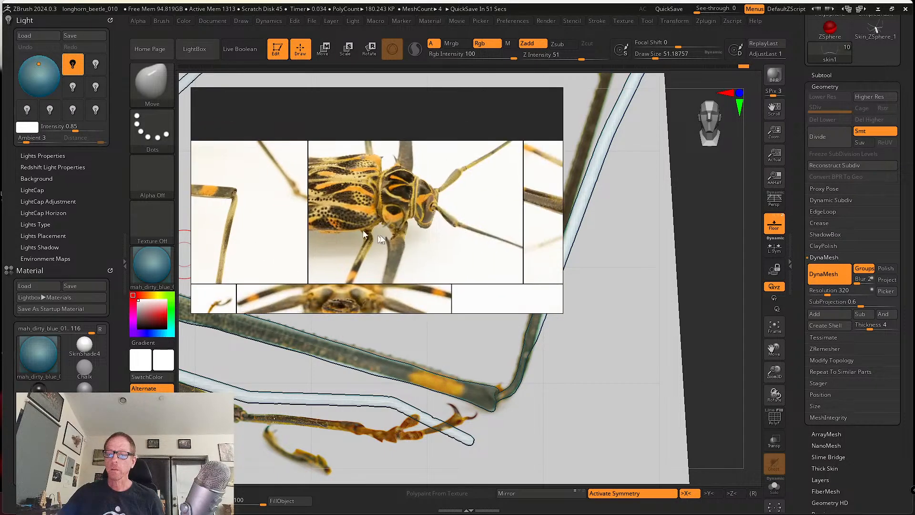
Find the underside photo of the beetle and examine the femur-tibia joint of its front leg up close.
middle_click_drag(413, 238, 249, 233)
scroll(249, 234, "down", 2)
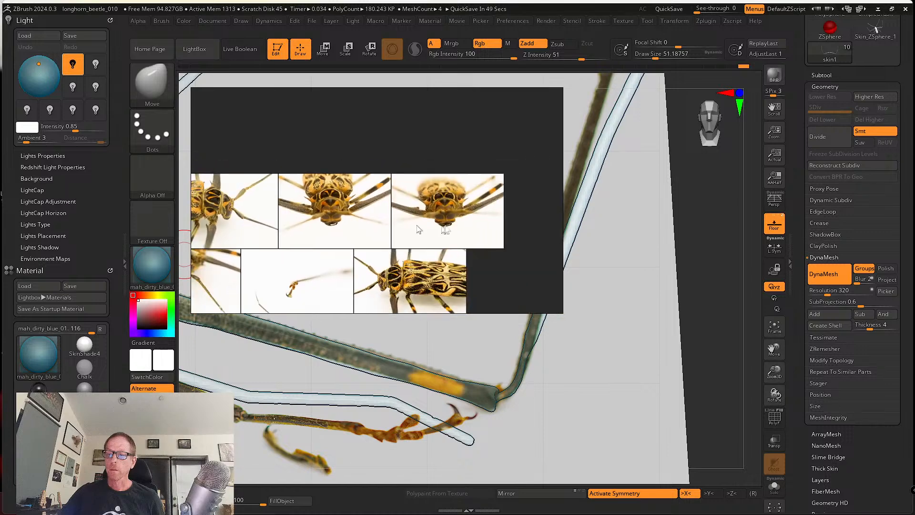
middle_click_drag(438, 226, 379, 218)
middle_click_drag(391, 251, 406, 160)
scroll(352, 237, "up", 3)
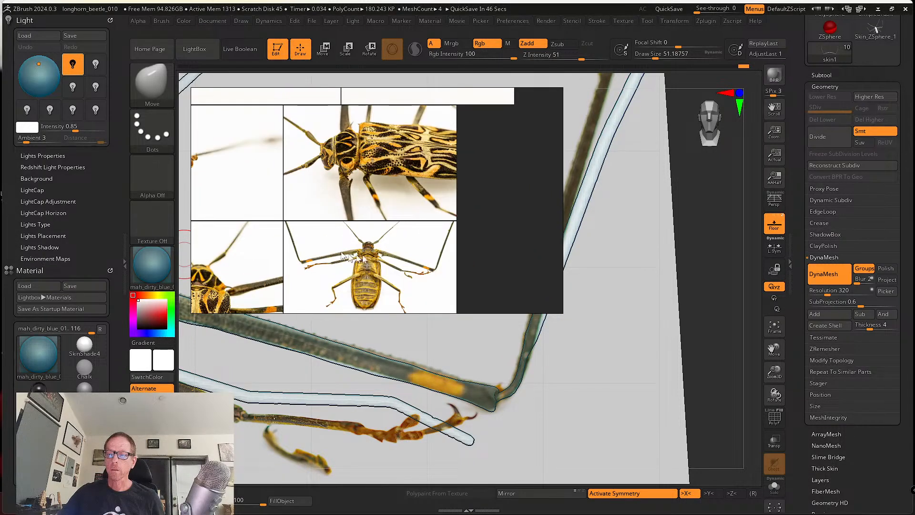
scroll(350, 257, "up", 10)
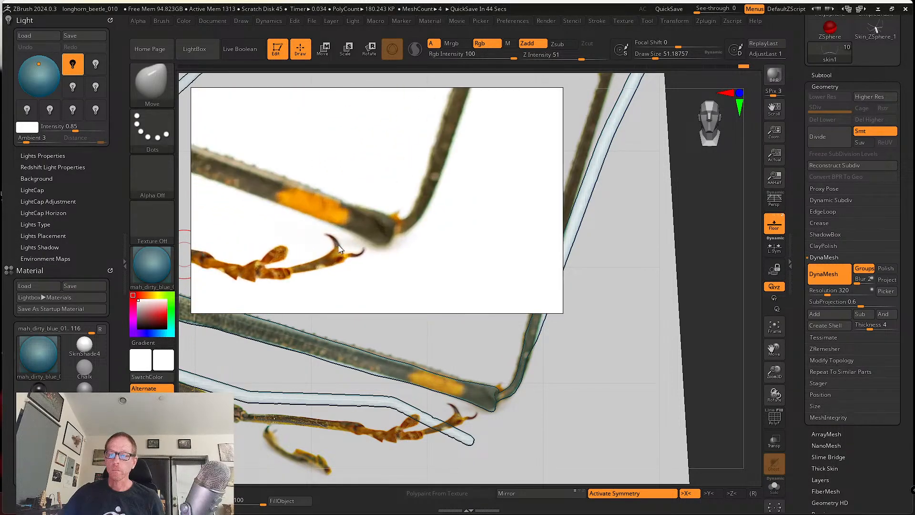
scroll(339, 249, "down", 8)
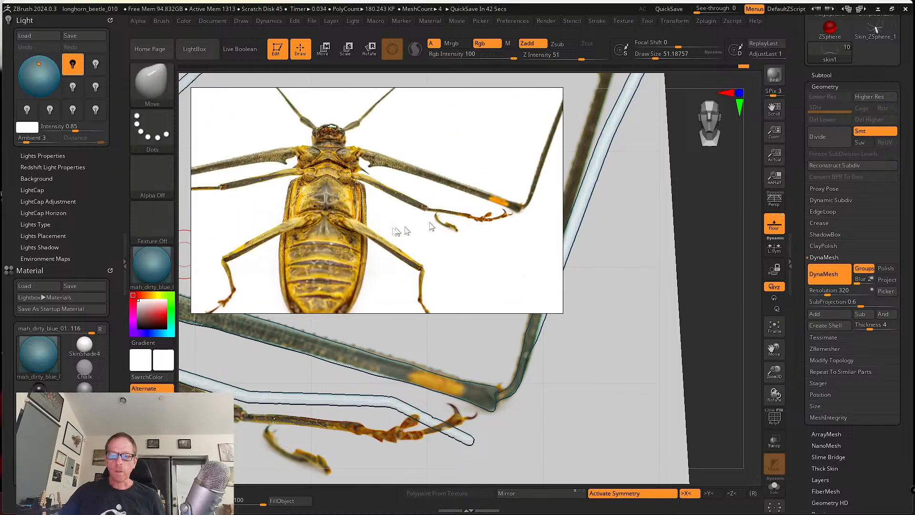
Examine the opposite front leg's femur-tibia joint in the underside reference photo.
scroll(406, 231, "down", 3)
scroll(333, 231, "up", 8)
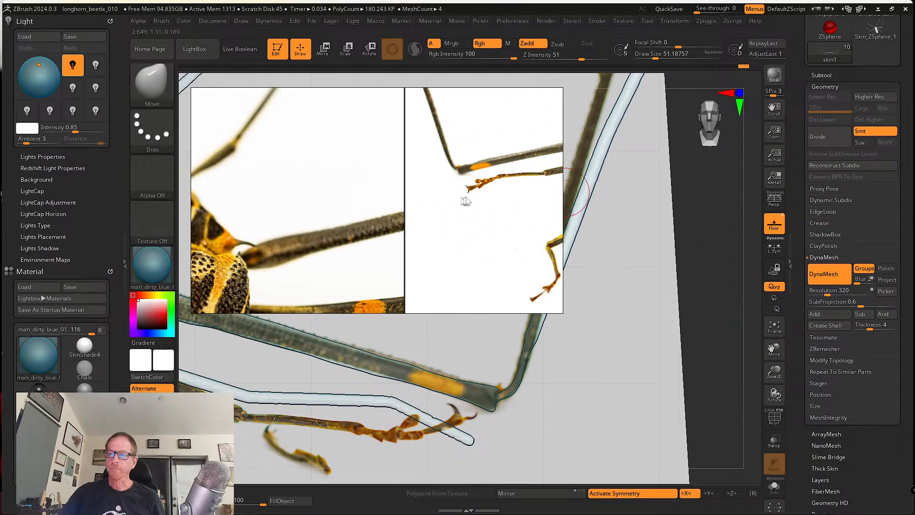
scroll(466, 201, "up", 8)
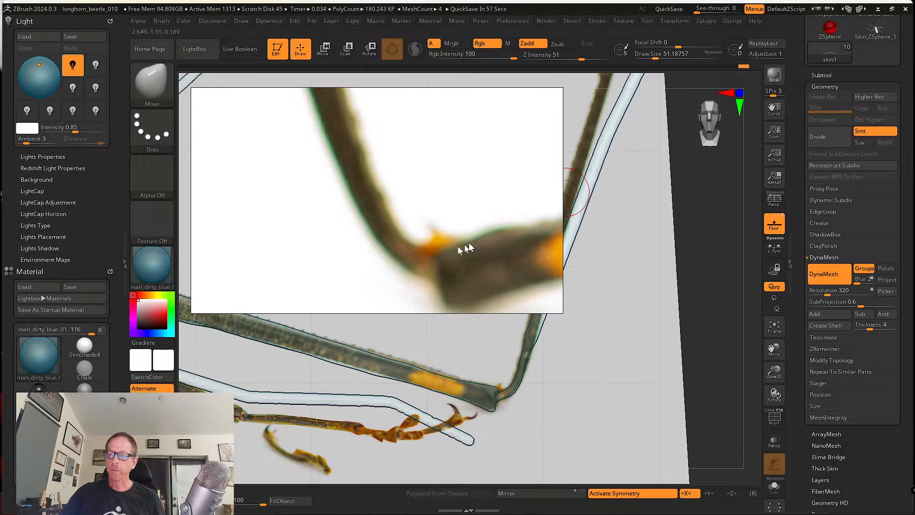
scroll(427, 257, "down", 8)
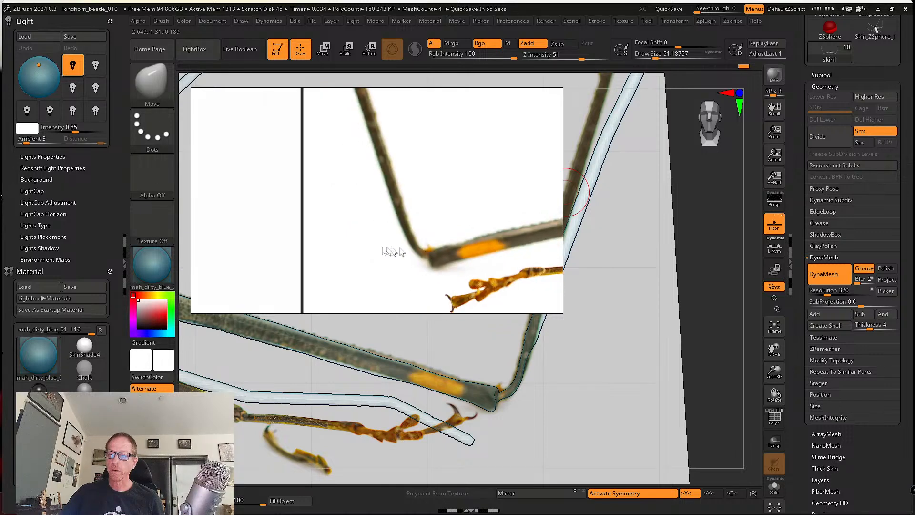
Look through the other leg reference photos and place the board beside the model, showing the front tibia joint close-up.
scroll(327, 239, "up", 3)
middle_click_drag(318, 232, 336, 98)
middle_click_drag(338, 216, 415, 182)
middle_click_drag(359, 225, 476, 245)
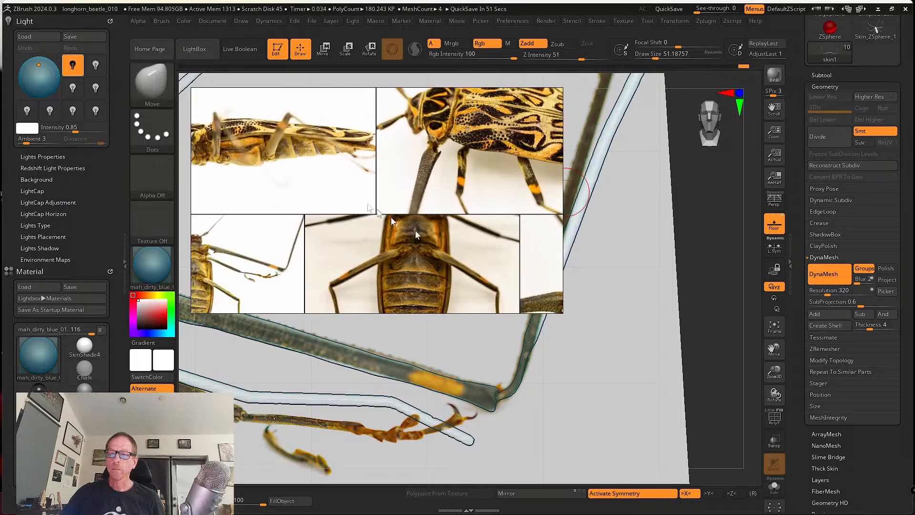
middle_click_drag(328, 210, 492, 228)
middle_click_drag(371, 210, 507, 267)
mouse_move(381, 229)
middle_mouse_down()
mouse_move(500, 277)
mouse_move(386, 226)
mouse_move(519, 263)
middle_mouse_up()
middle_click_drag(350, 218, 411, 246)
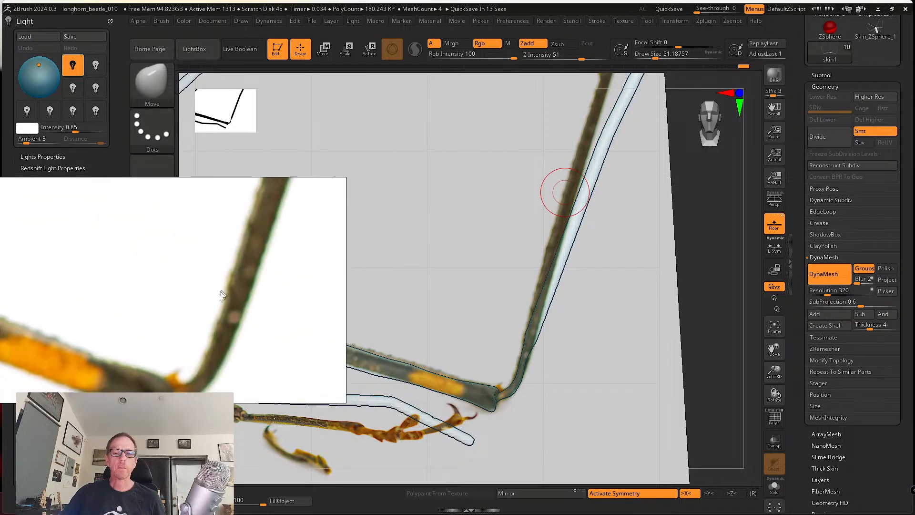
middle_click_drag(145, 238, 145, 234)
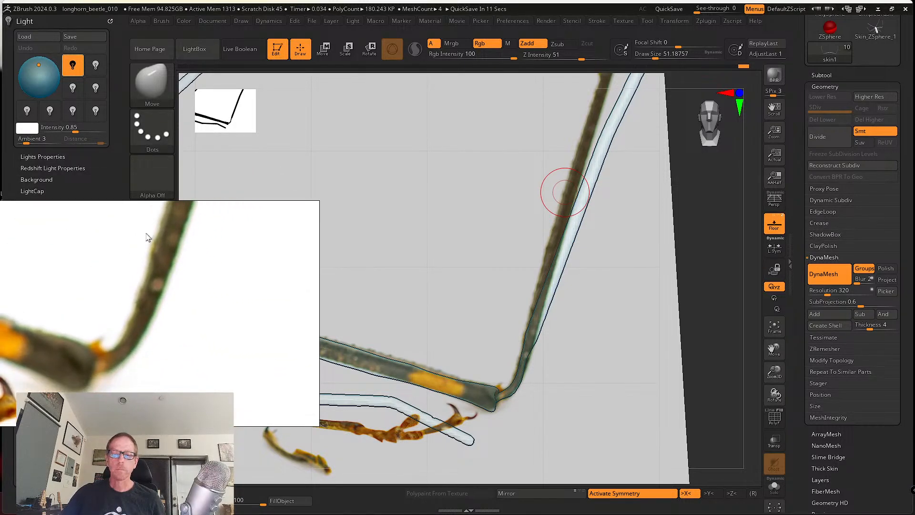
Isolate the front tibia and start shaping its joint end with the Move brush to follow the reference photo.
right_click_drag(522, 393, 546, 483, "ctrl")
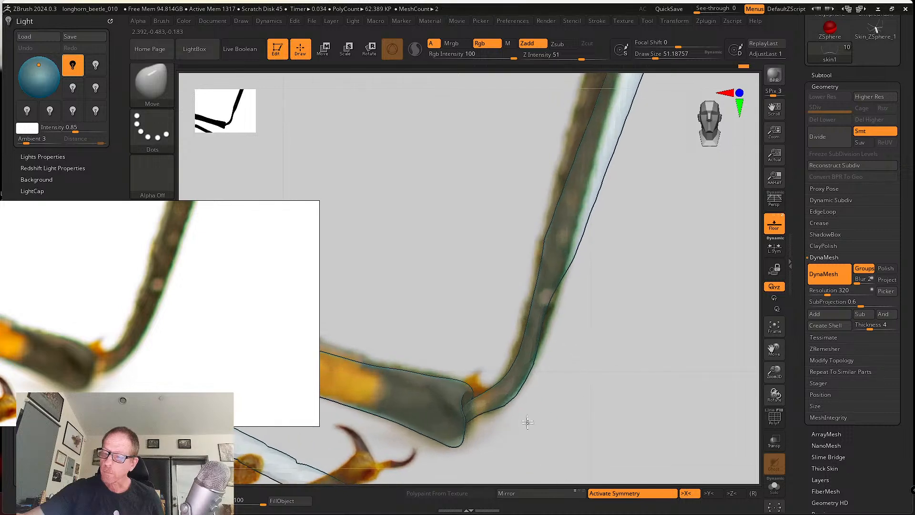
right_click_drag(526, 420, 529, 434, "alt")
key("s")
mouse_move(514, 424)
left_mouse_down()
mouse_move(524, 426)
mouse_move(499, 430)
mouse_move(469, 410)
mouse_move(480, 445)
mouse_move(510, 426)
left_mouse_up()
left_click(496, 421, "ctrl+shift")
key("s")
mouse_move(471, 389)
left_mouse_down()
mouse_move(469, 378)
mouse_move(482, 377)
left_mouse_up()
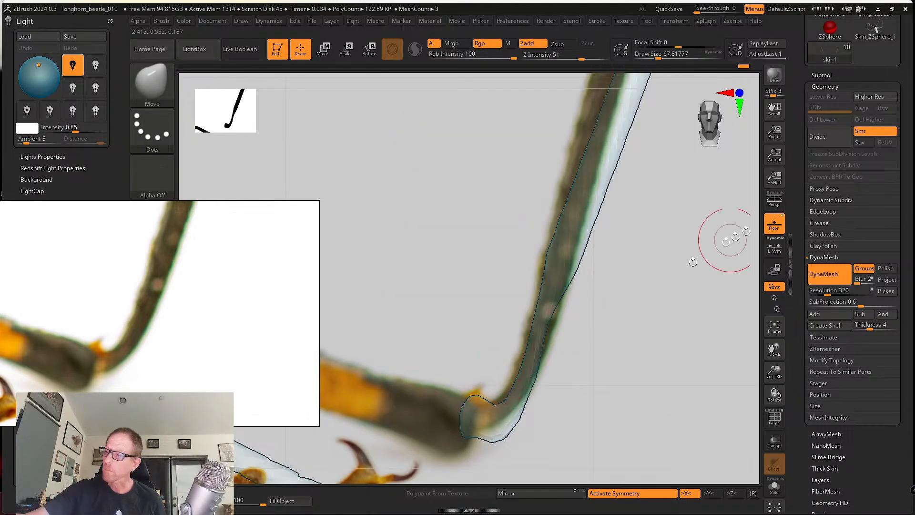
Lock the camera and pull a pointed spur from the tibia's joint end, fitting the bend below it to the photo.
left_click(777, 271)
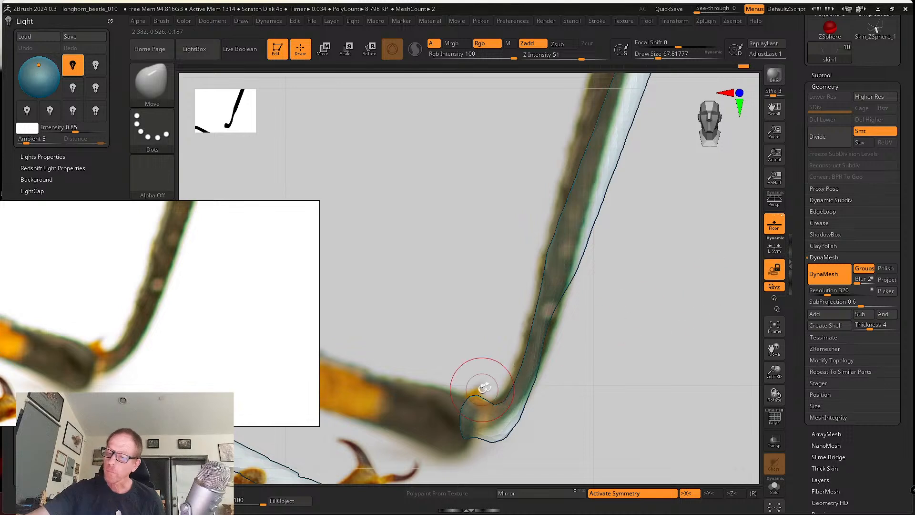
key("s")
left_click_drag(477, 384, 473, 386)
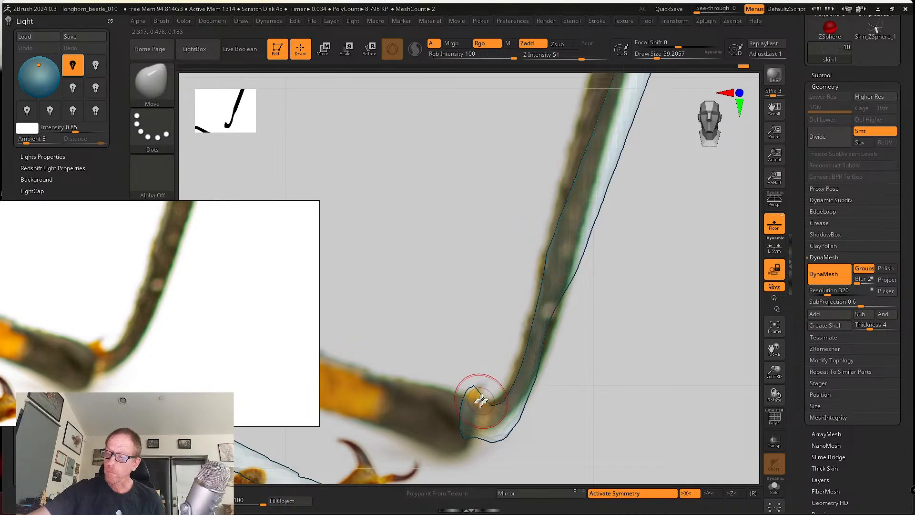
left_click_drag(556, 411, 577, 424, "ctrl")
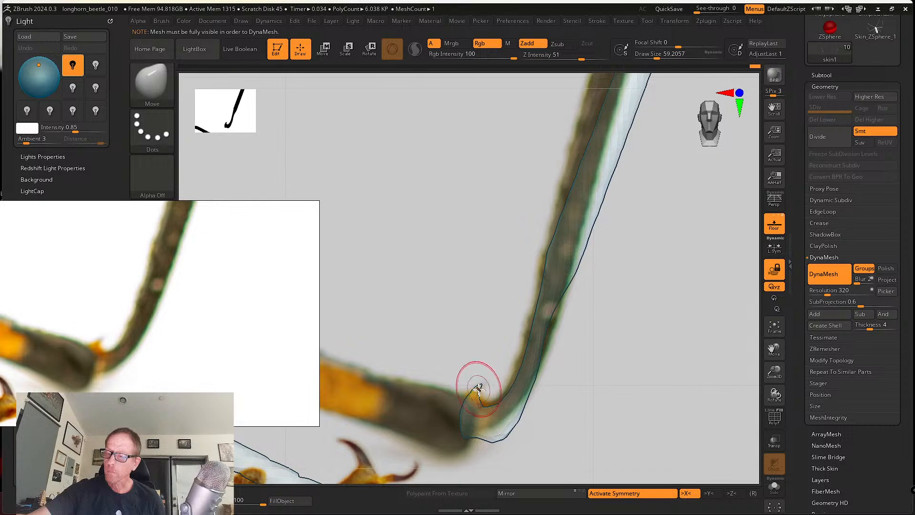
key("s")
mouse_move(505, 409)
left_mouse_down()
mouse_move(521, 410)
mouse_move(499, 427)
mouse_move(492, 404)
left_mouse_up()
key("s")
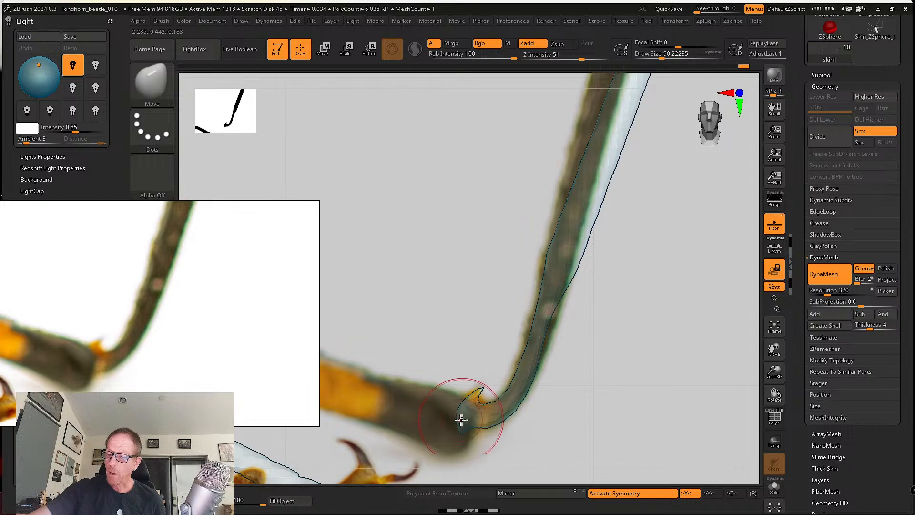
Refine the spur and the rounded tibia base beneath it with a smaller Move brush to match the photo's outline.
key("shift")
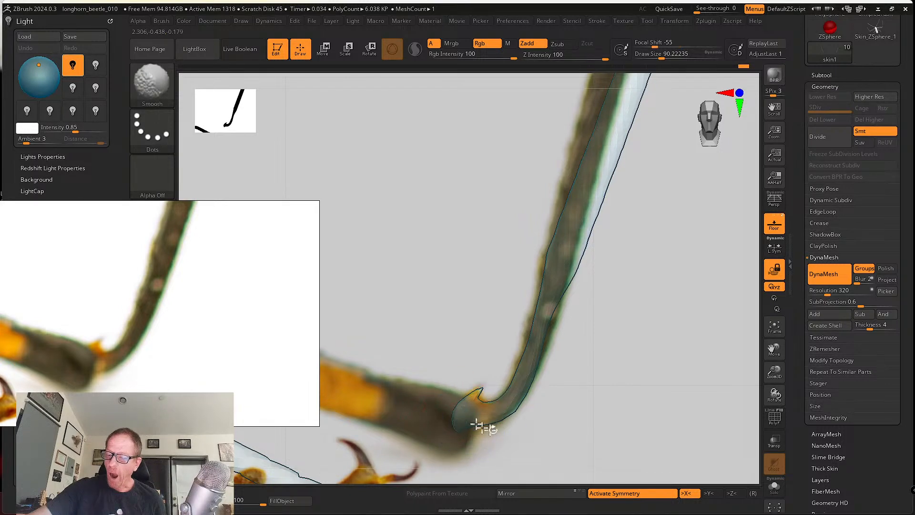
key("s")
mouse_move(485, 389)
left_mouse_down()
mouse_move(479, 385)
mouse_move(478, 403)
left_mouse_up()
key("s")
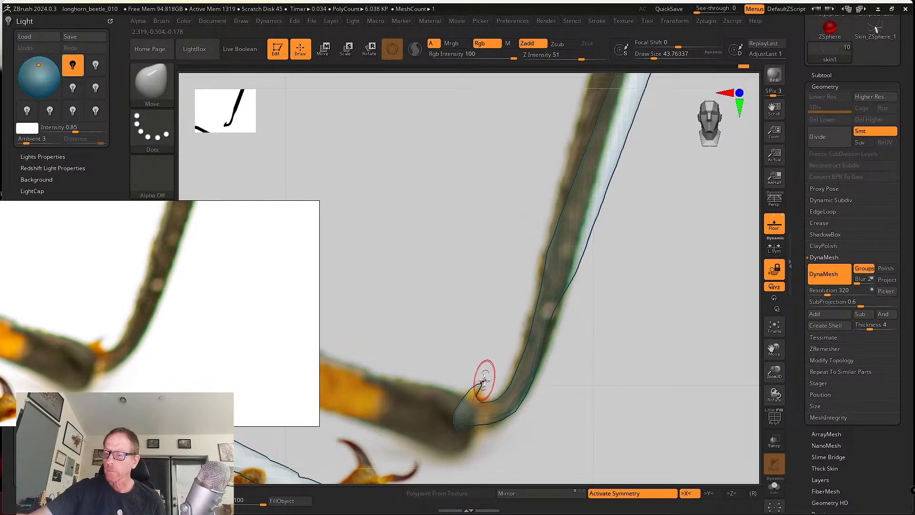
key("s")
left_click_drag(479, 399, 479, 400)
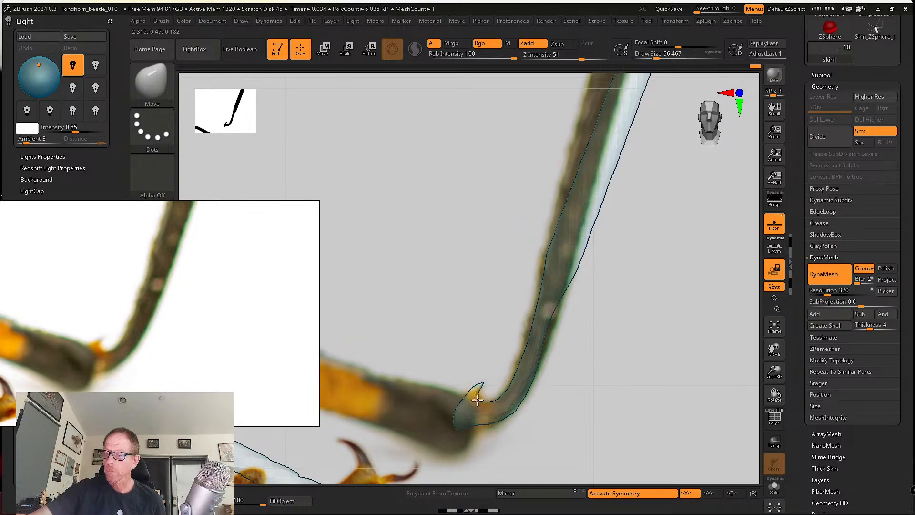
Unlock the camera and use MaskLasso to mask the tibia's joint end, leaving the long shaft free to move.
left_click(776, 279)
mouse_move(643, 329)
left_mouse_down()
mouse_move(616, 302)
mouse_move(565, 369)
mouse_move(553, 320)
mouse_move(565, 310)
left_mouse_up()
mouse_move(529, 411)
left_mouse_down("ctrl")
mouse_move(578, 325)
mouse_move(578, 163)
mouse_move(578, 181)
left_mouse_up("ctrl")
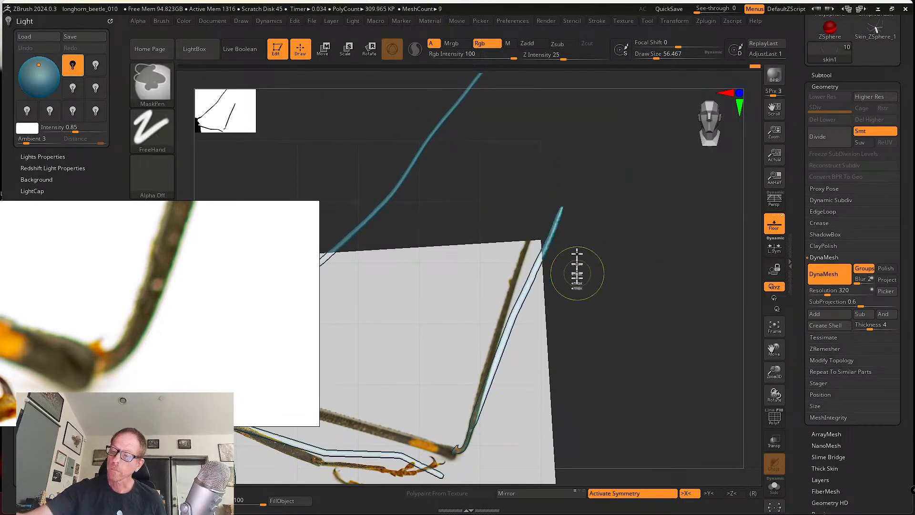
left_click(148, 81, "ctrl")
left_click(318, 135, "ctrl")
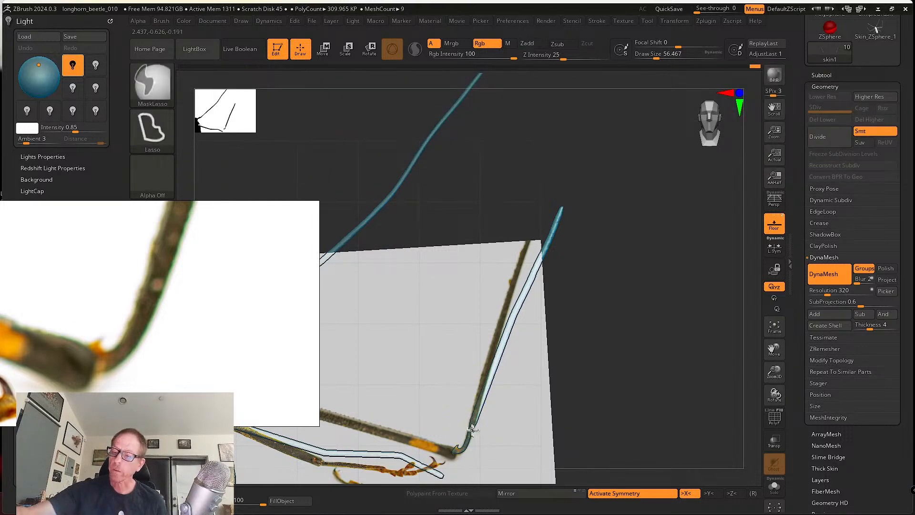
mouse_move(473, 430)
left_mouse_down("ctrl")
mouse_move(535, 193)
mouse_move(551, 411)
left_mouse_up("ctrl")
left_click(555, 418, "ctrl")
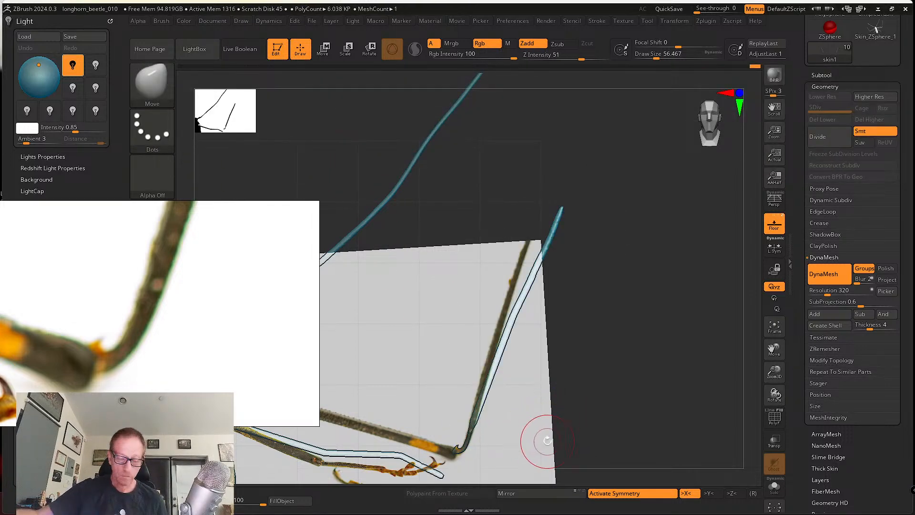
Rotate the tibia's shaft about the joint with the gizmo to align it with the photo, then unhide the other leg parts.
key("w")
left_click(474, 418)
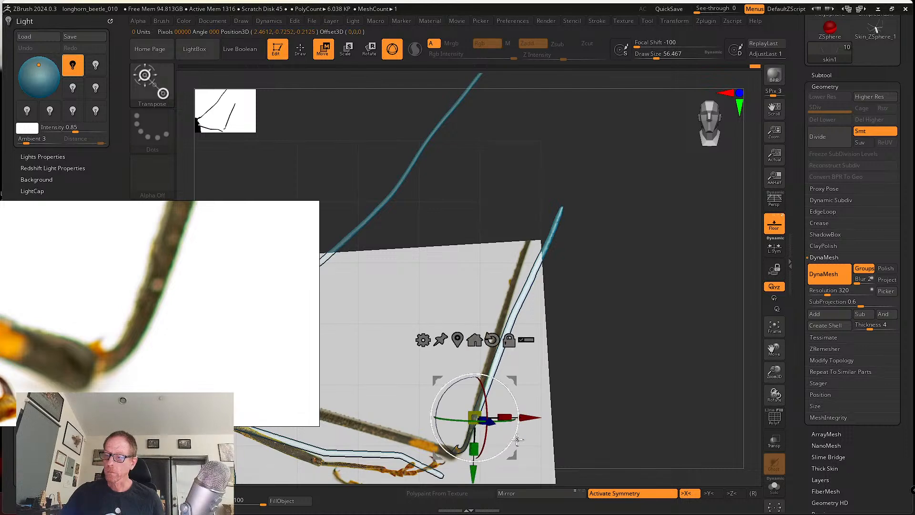
left_click_drag(521, 423, 511, 453)
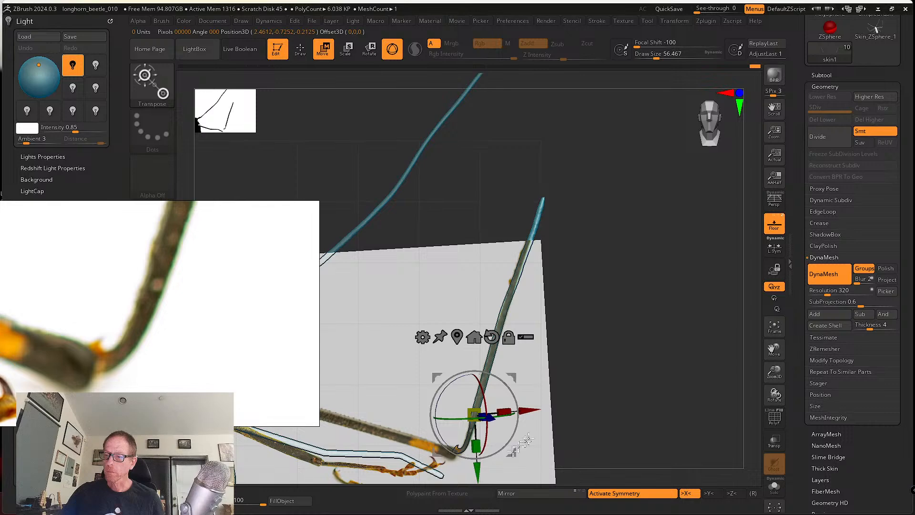
key("q")
left_click(607, 408, "ctrl+shift")
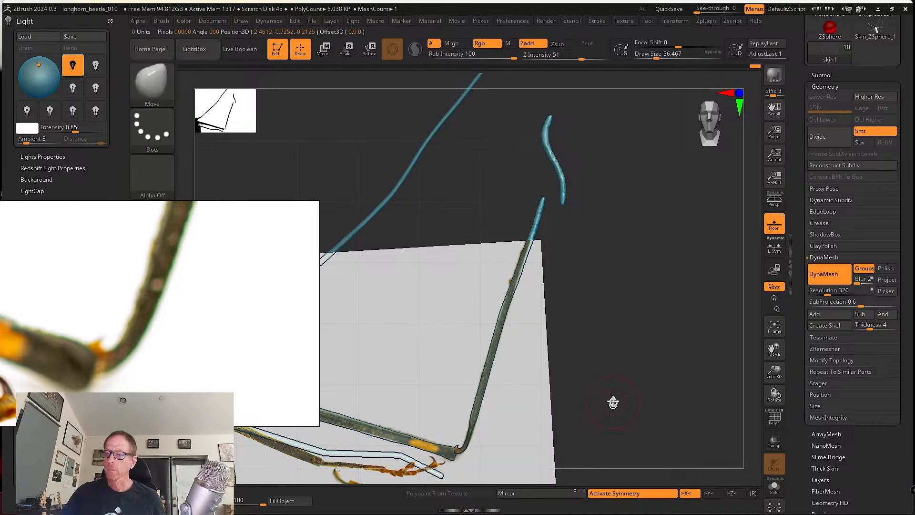
Hide the reference image and reshape the femur's tip with the Move brush so its edges wrap around the tibia's base.
mouse_move(608, 398)
left_mouse_down()
mouse_move(633, 376)
mouse_move(610, 384)
mouse_move(676, 399)
mouse_move(623, 334)
mouse_move(623, 297)
left_mouse_up()
mouse_move(580, 330)
left_mouse_down("alt")
mouse_move(637, 361)
mouse_move(617, 370)
mouse_move(667, 282)
left_mouse_up("alt")
left_click_drag(405, 127, 411, 175)
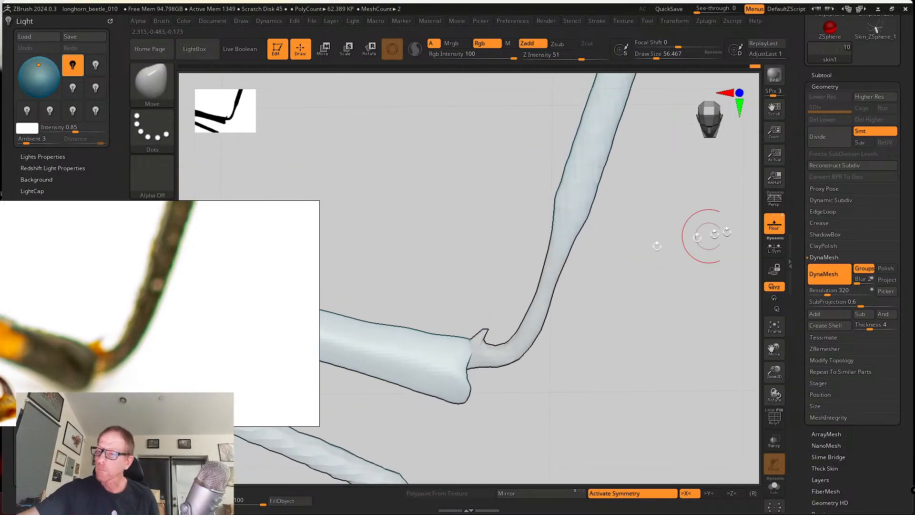
left_click(774, 224)
mouse_move(562, 343)
left_mouse_down()
mouse_move(554, 361)
mouse_move(560, 404)
left_mouse_up()
key("s")
mouse_move(556, 371)
left_mouse_down("ctrl")
mouse_move(556, 385)
mouse_move(384, 296)
mouse_move(487, 327)
left_mouse_up("ctrl")
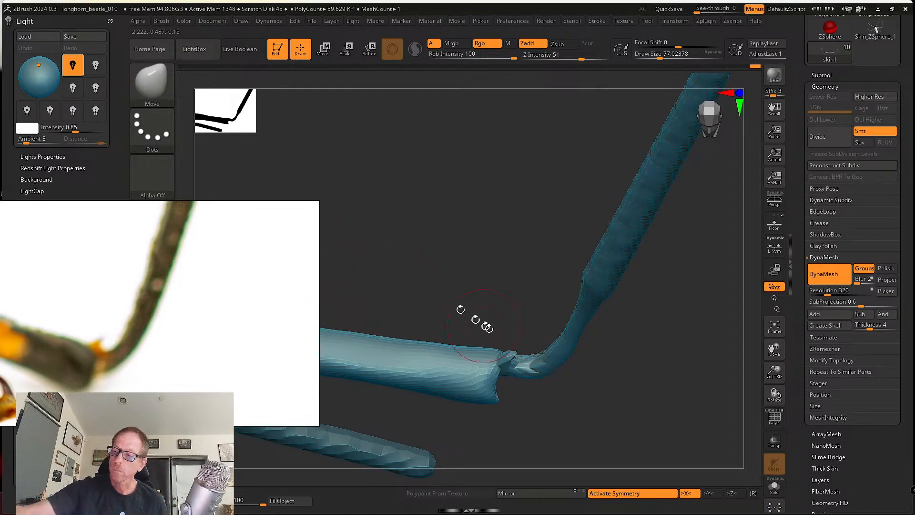
key("s")
left_click_drag(499, 364, 495, 345)
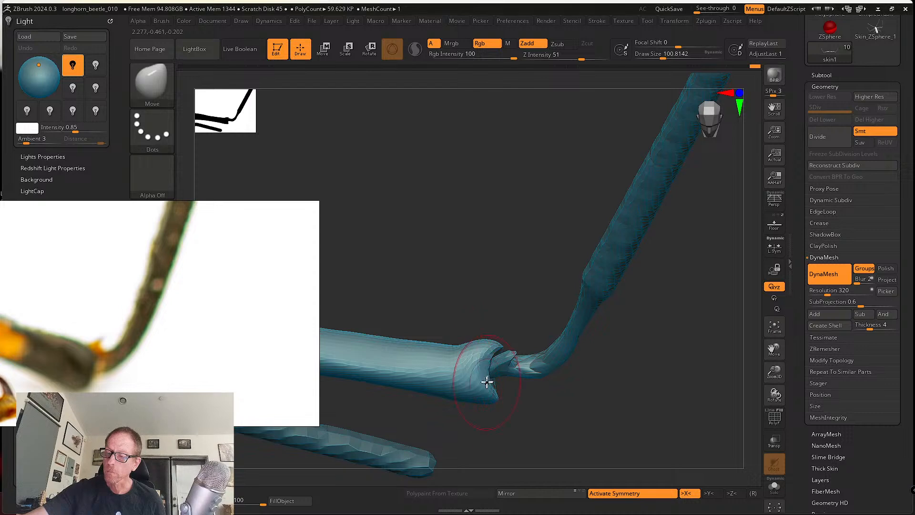
key("s")
left_click_drag(473, 367, 468, 368)
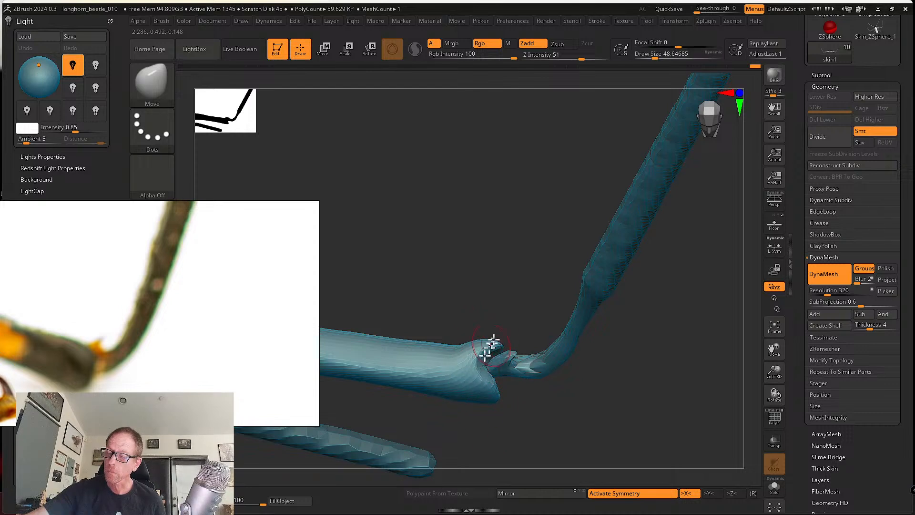
Smooth the femur's tip and shape the two lips beside the notch that receives the tibia.
mouse_move(494, 340)
right_mouse_down()
mouse_move(507, 351)
mouse_move(504, 341)
right_mouse_up()
mouse_move(461, 335)
left_mouse_down("shift")
mouse_move(474, 324)
mouse_move(480, 350)
mouse_move(494, 343)
left_mouse_up("shift")
key("s")
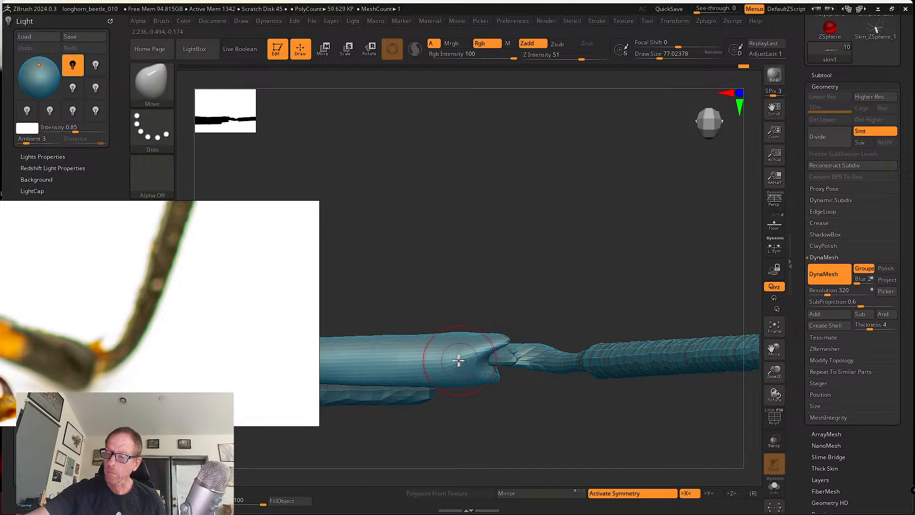
mouse_move(498, 369)
right_mouse_down()
mouse_move(515, 384)
mouse_move(508, 394)
mouse_move(494, 381)
right_mouse_up()
left_click_drag(478, 384, 481, 384)
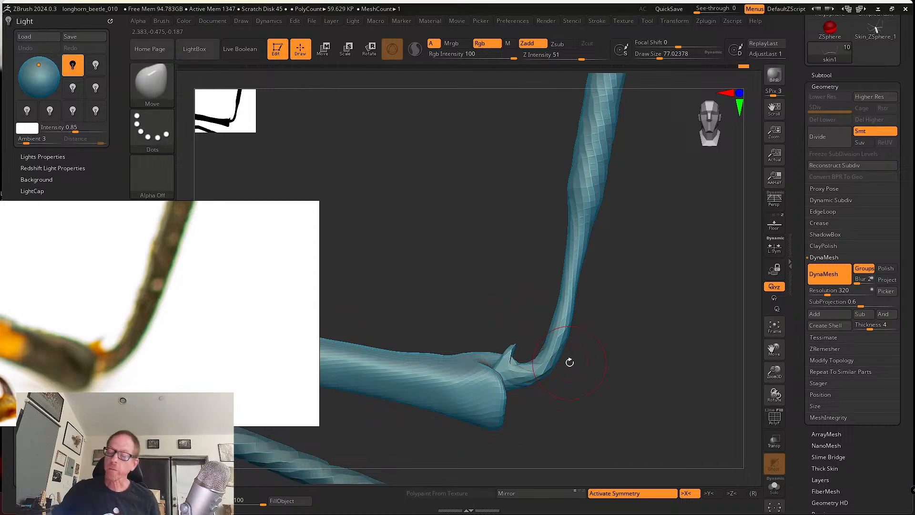
Deepen the notch in the femur's tip and lengthen its lips around the tibia's base, working from several angles.
right_click_drag(551, 378, 857, 496, "ctrl")
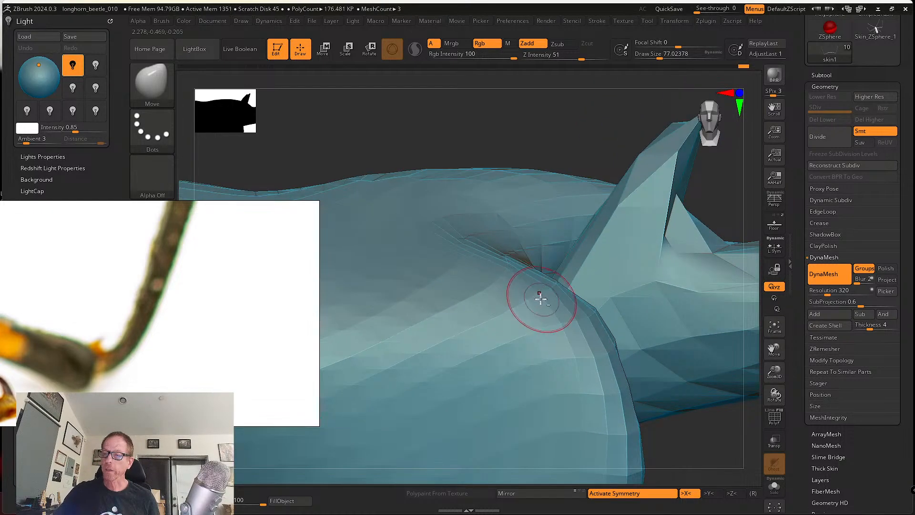
right_click_drag(540, 301, 729, 419, "ctrl")
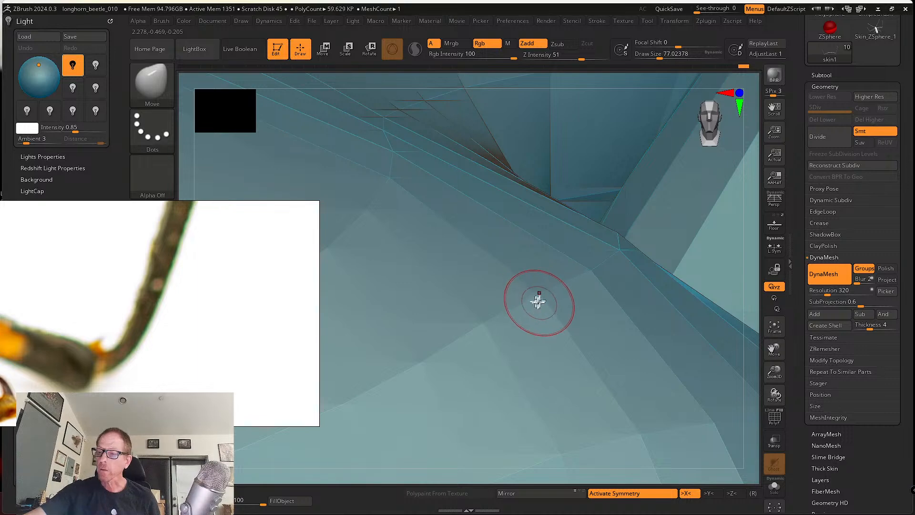
right_click_drag(641, 376, 563, 298, "ctrl")
right_click_drag(612, 388, 499, 368, "alt")
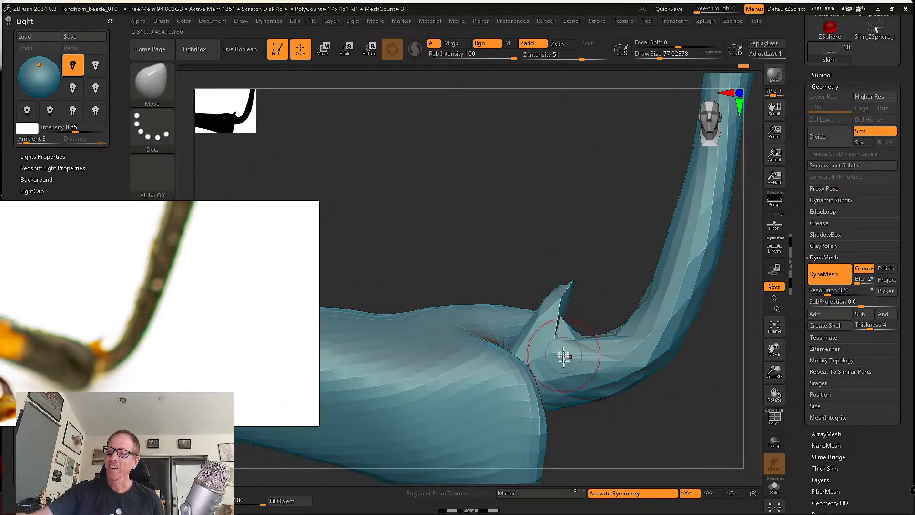
right_click_drag(575, 322, 544, 369)
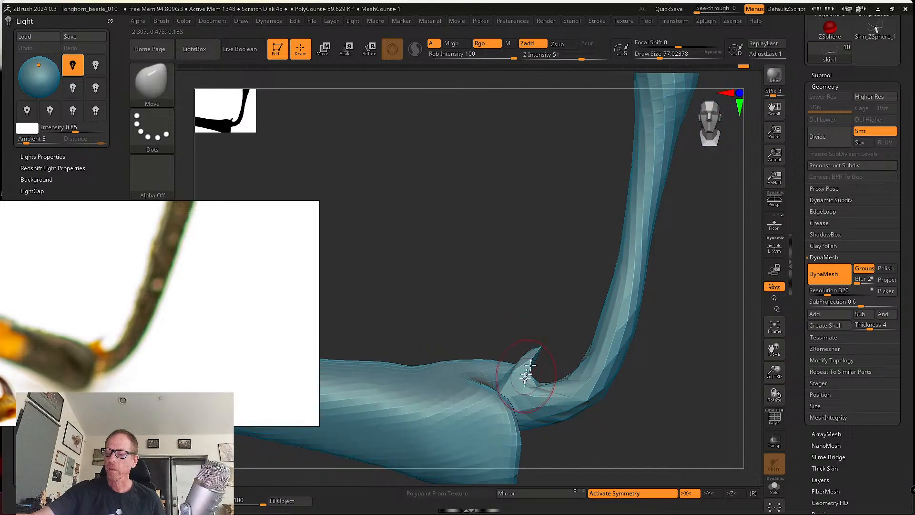
right_click_drag(517, 379, 507, 422)
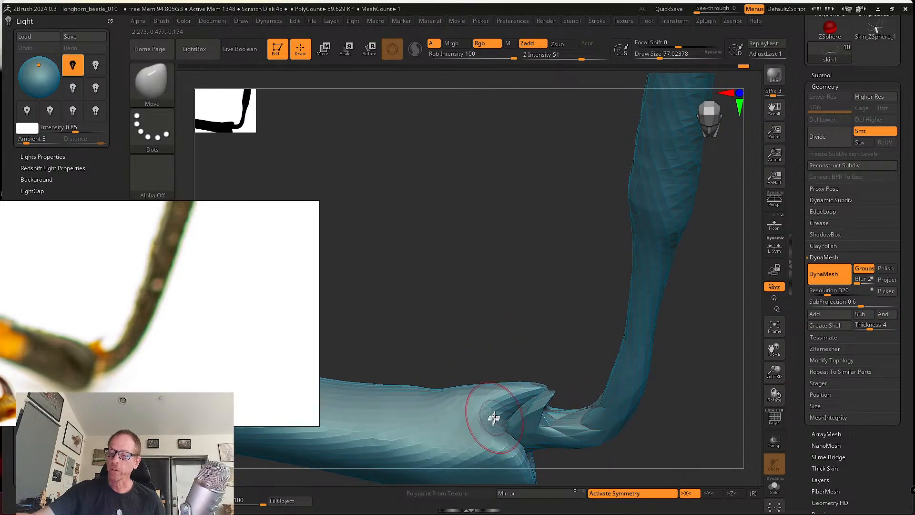
right_click_drag(521, 375, 491, 381)
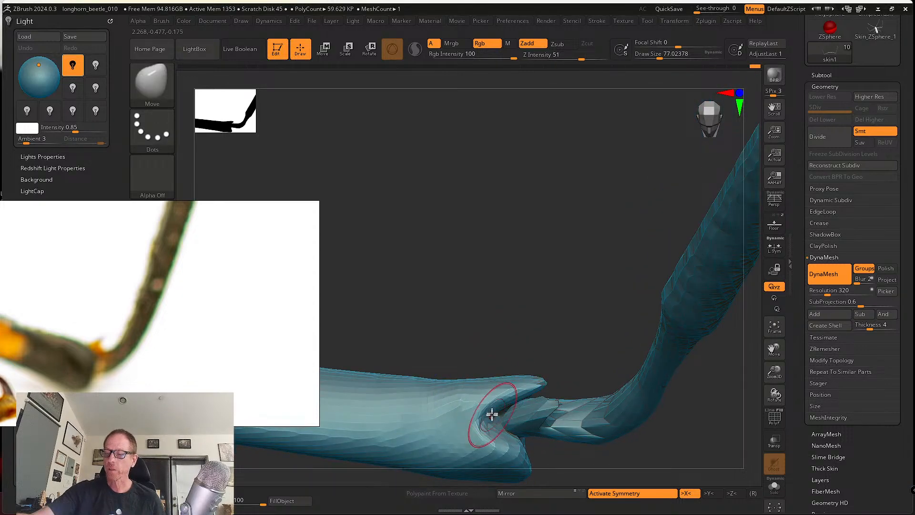
right_click_drag(536, 446, 534, 386)
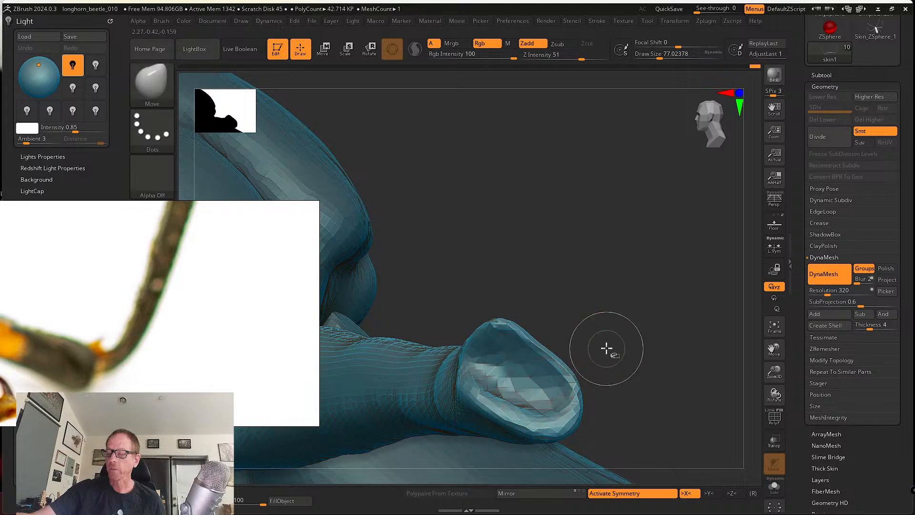
mouse_move(607, 350)
left_mouse_down()
mouse_move(637, 379)
mouse_move(678, 367)
mouse_move(600, 374)
mouse_move(586, 400)
mouse_move(535, 394)
left_mouse_up()
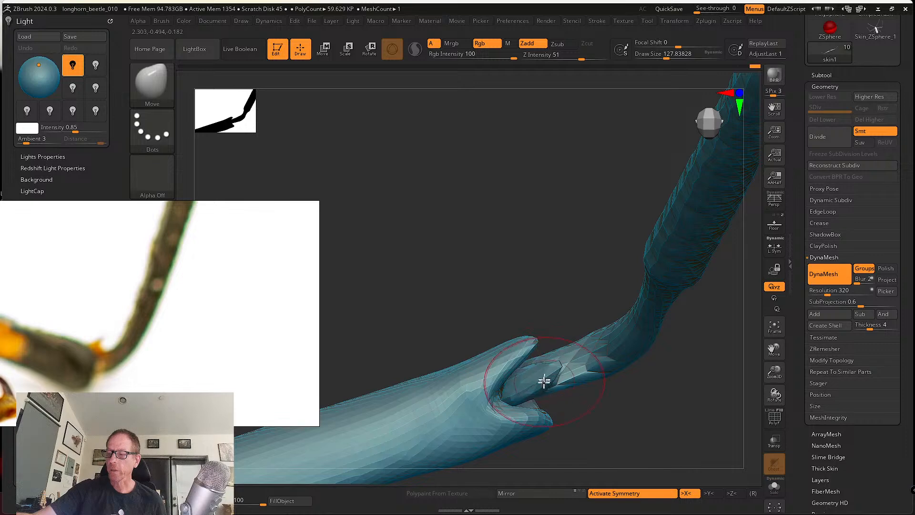
Try smoothing the femur's end, undo the last stroke, and remesh the femur and tibia with DynaMesh.
right_click_drag(544, 380, 581, 381)
left_click_drag(478, 405, 468, 393, "shift")
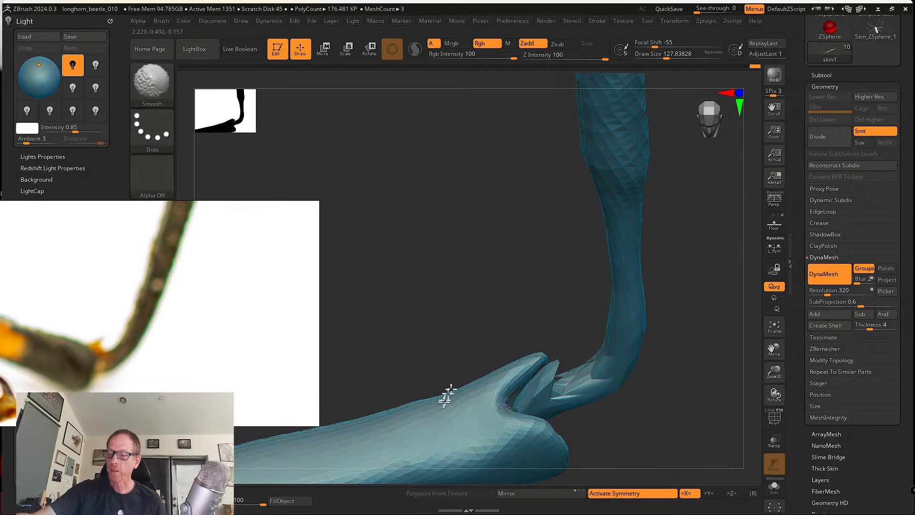
mouse_move(448, 395)
right_mouse_down()
mouse_move(498, 362)
mouse_move(511, 386)
right_mouse_up()
key("ctrl+z")
mouse_move(492, 424)
right_mouse_down()
mouse_move(490, 401)
mouse_move(553, 351)
mouse_move(544, 388)
right_mouse_up()
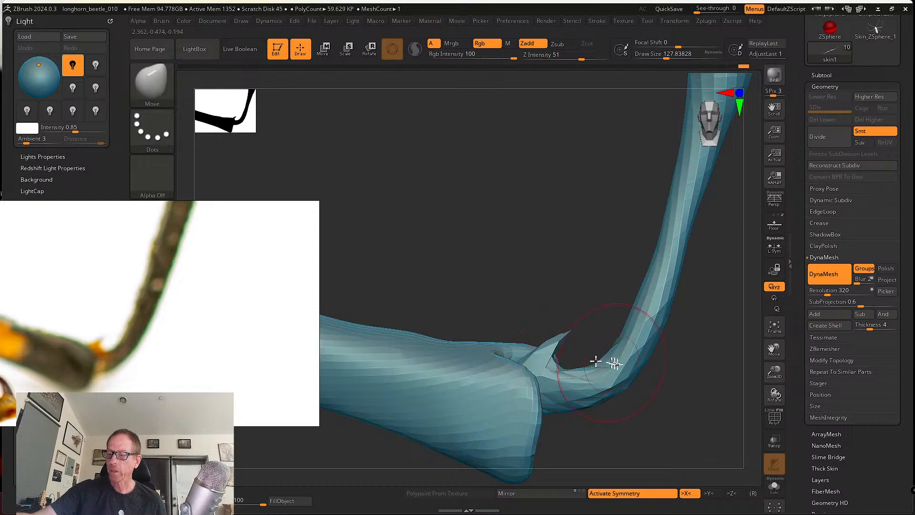
right_click_drag(596, 361, 584, 388)
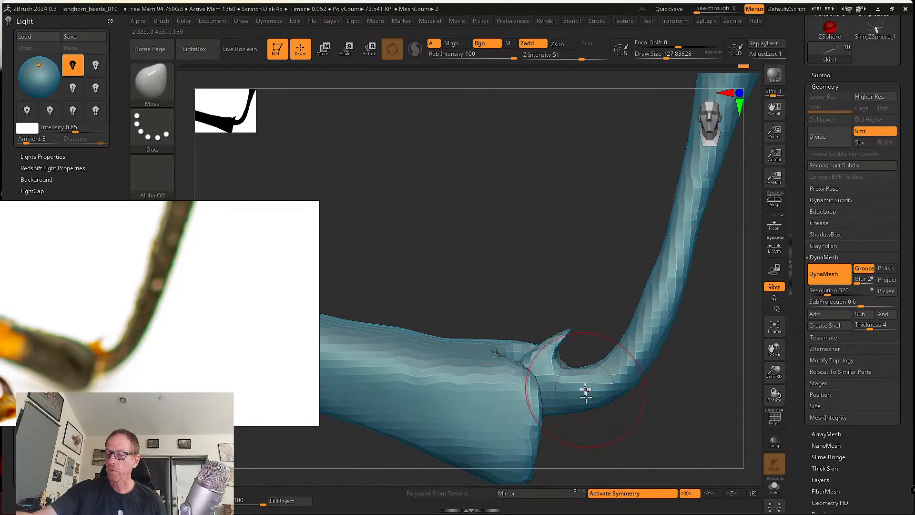
Show the reference image again and adjust the femur's end edge with a larger Move brush to match the photo.
left_click(774, 225)
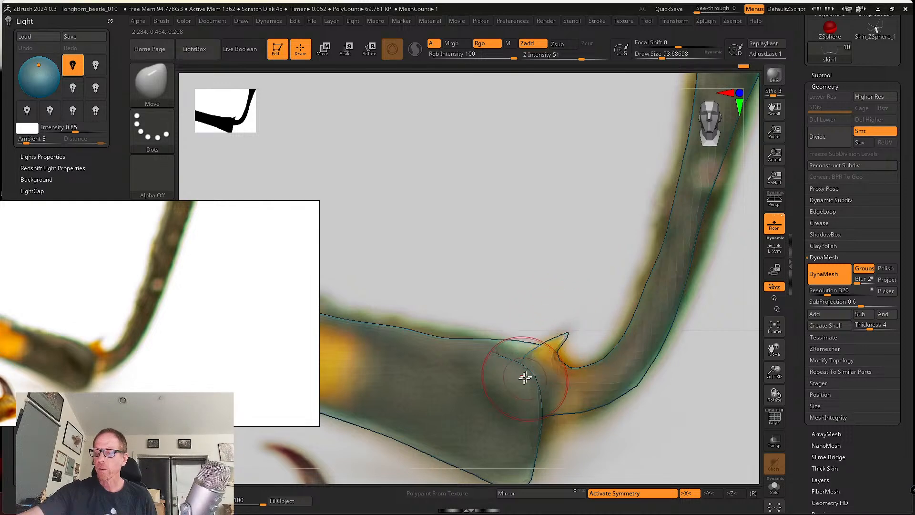
key("s")
left_click_drag(523, 376, 529, 376)
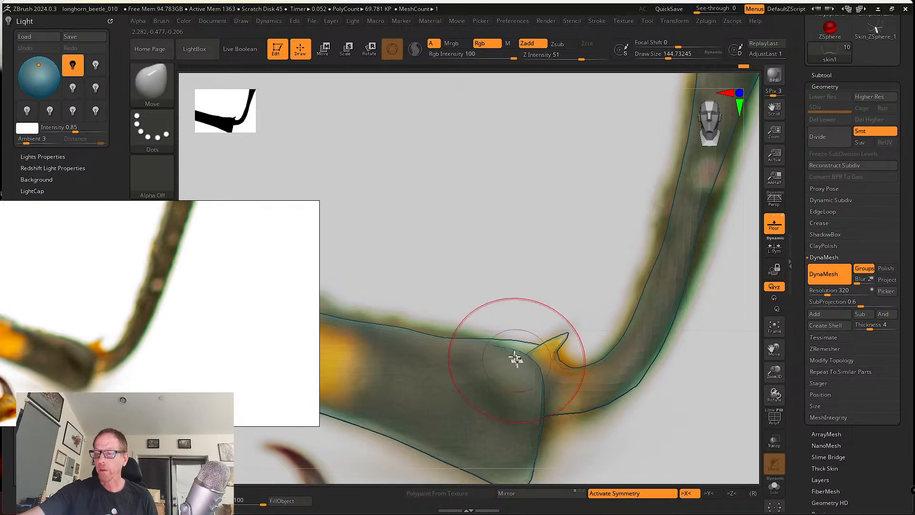
right_click_drag(544, 387, 544, 316, "alt")
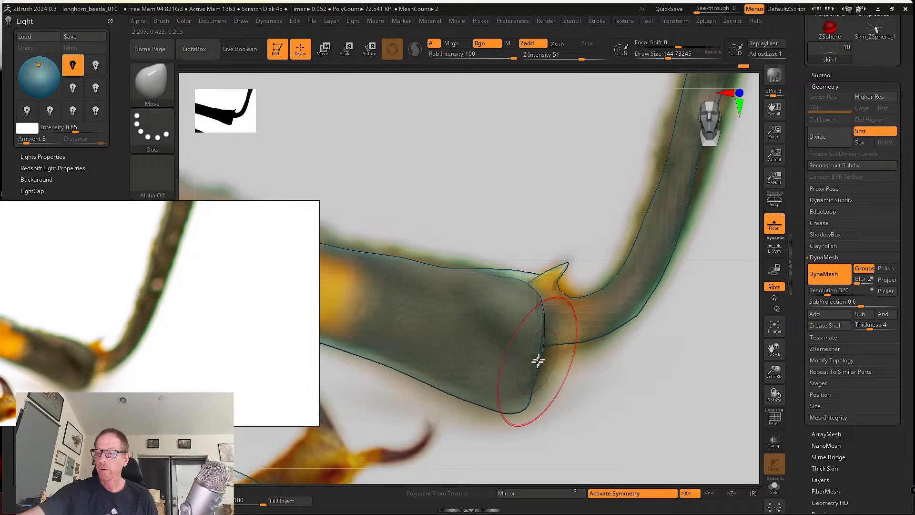
Pull the femur's end edge outward with the Move brush to match the photo, then reduce the brush size to about 120.
left_click_drag(537, 313, 545, 310)
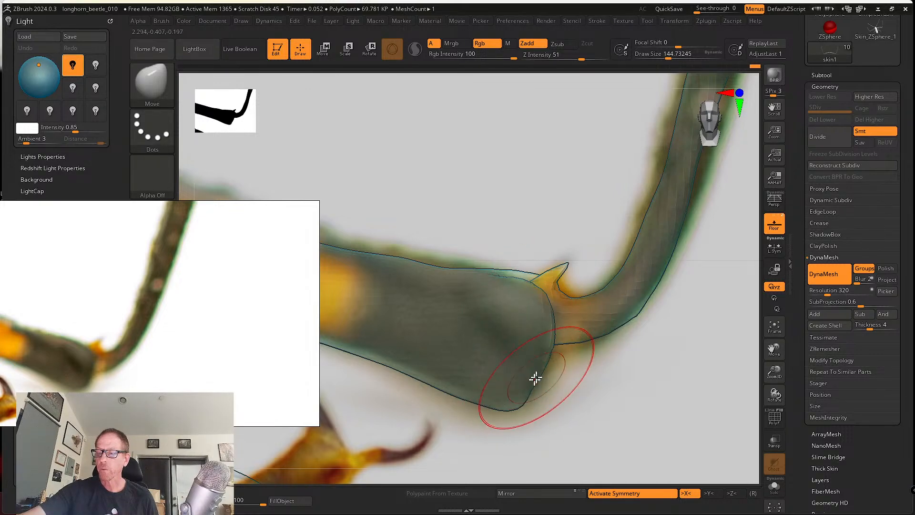
right_click_drag(537, 355, 551, 332)
key("s")
mouse_move(537, 341)
left_mouse_down()
mouse_move(527, 339)
mouse_move(586, 367)
mouse_move(586, 317)
mouse_move(598, 329)
left_mouse_up()
key("s")
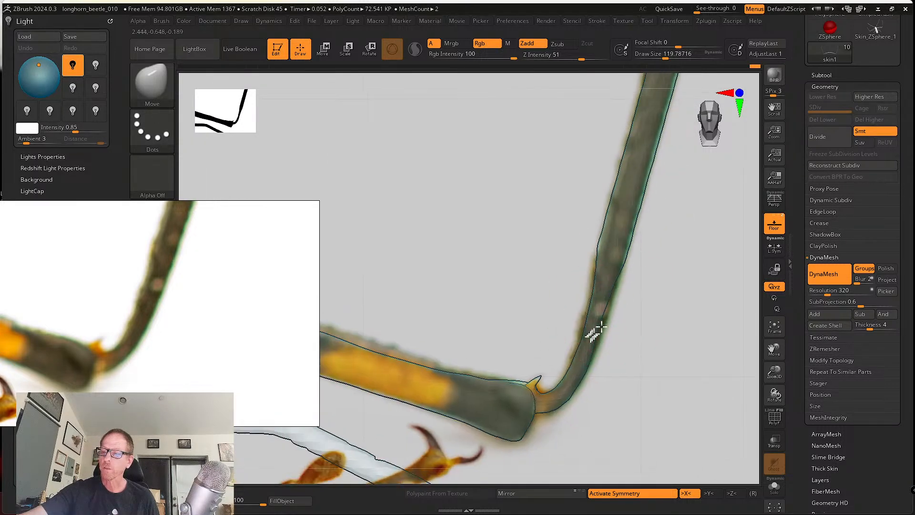
Thicken the tibia's narrow lower stretch above the joint with the Inflat brush and smooth it to fit the photo.
mouse_move(628, 301)
left_mouse_down("alt")
mouse_move(578, 341)
mouse_move(570, 300)
mouse_move(552, 337)
mouse_move(544, 324)
mouse_move(535, 387)
mouse_move(565, 398)
mouse_move(564, 372)
mouse_move(546, 347)
mouse_move(540, 359)
mouse_move(532, 345)
left_mouse_up("alt")
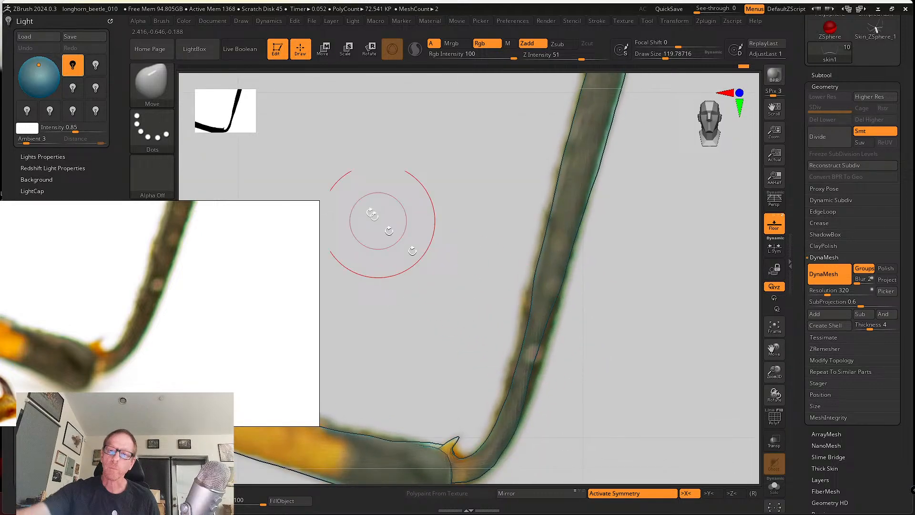
left_click(157, 80)
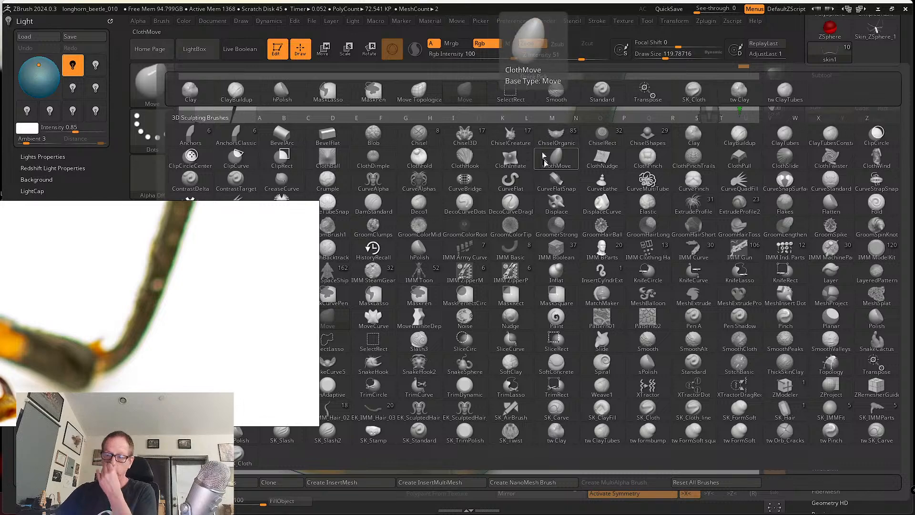
left_click(555, 274)
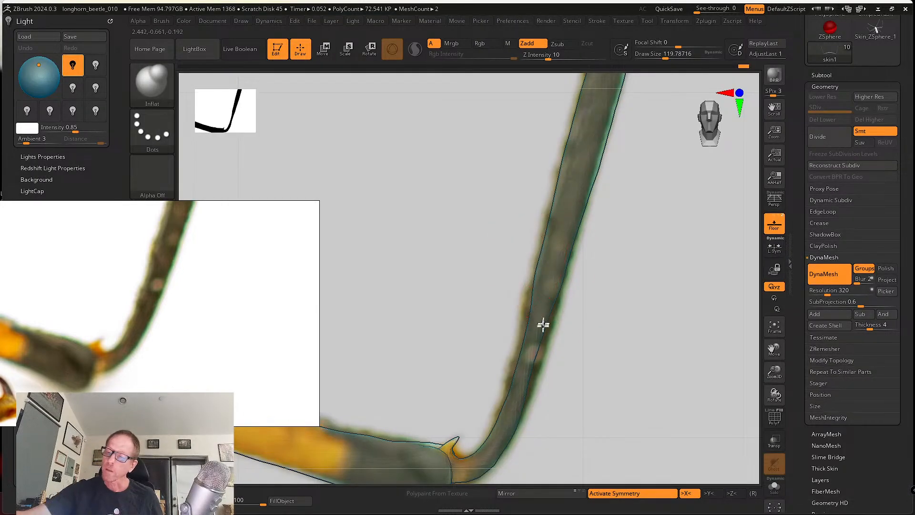
mouse_move(543, 322)
left_mouse_down()
mouse_move(519, 413)
mouse_move(537, 313)
left_mouse_up()
mouse_move(524, 419)
left_mouse_down("shift")
mouse_move(529, 385)
mouse_move(521, 424)
mouse_move(515, 385)
mouse_move(531, 296)
left_mouse_up("shift")
left_click_drag(496, 433, 508, 390)
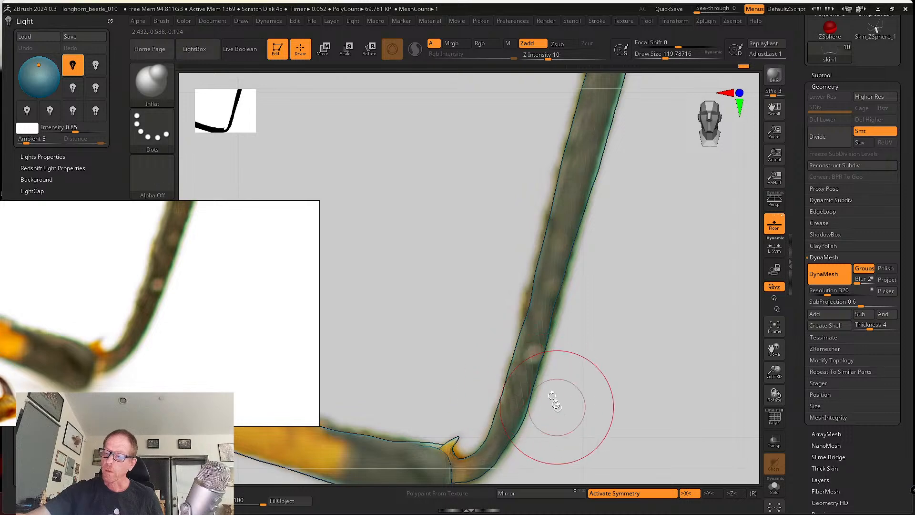
Even out the tibia's middle section by smoothing it and inflating along its length to follow the photo's width.
right_click_drag(551, 402, 521, 382)
right_click_drag(569, 314, 496, 378)
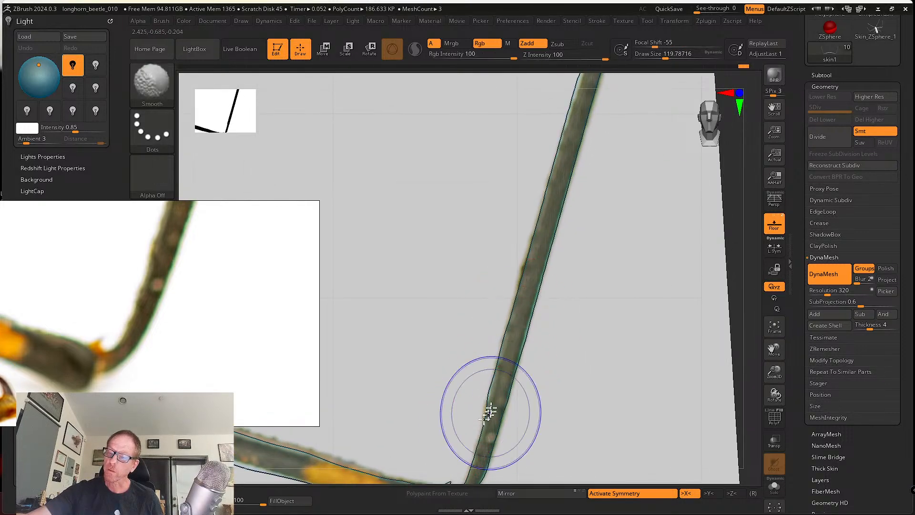
mouse_move(491, 412)
left_mouse_down("shift")
mouse_move(489, 377)
mouse_move(498, 403)
left_mouse_up("shift")
mouse_move(501, 400)
left_mouse_down()
mouse_move(535, 268)
mouse_move(522, 295)
left_mouse_up()
mouse_move(521, 295)
left_mouse_down("shift")
mouse_move(519, 335)
mouse_move(550, 227)
left_mouse_up("shift")
left_click_drag(508, 365, 519, 329, "shift")
Smooth the wavy outline of the tibia's upper half and inflate its thin spots toward the reference image's edge.
right_click_drag(562, 194, 496, 382)
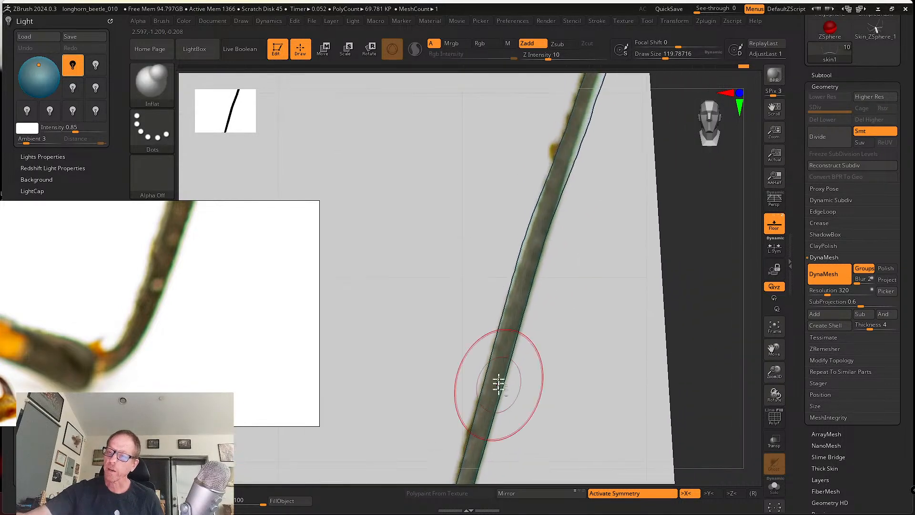
left_click_drag(528, 225, 504, 310, "shift")
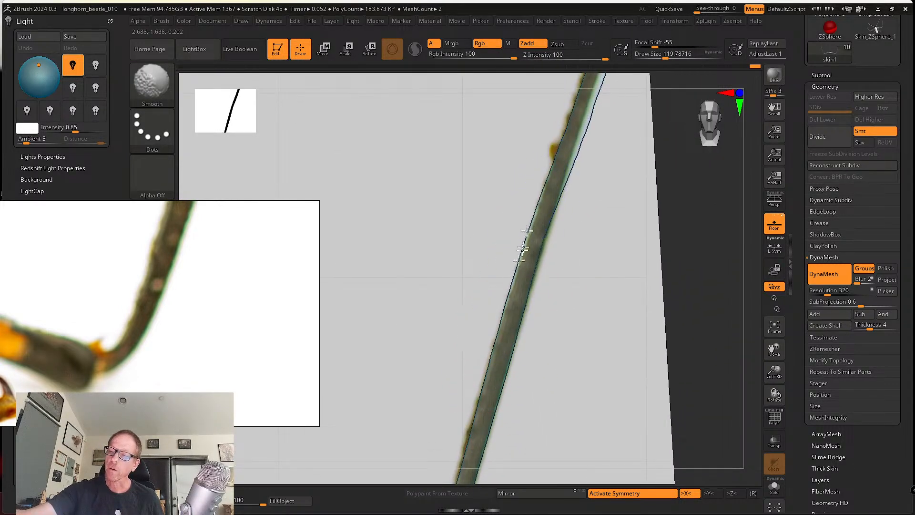
mouse_move(548, 185)
right_mouse_down()
mouse_move(494, 363)
mouse_move(514, 298)
right_mouse_up()
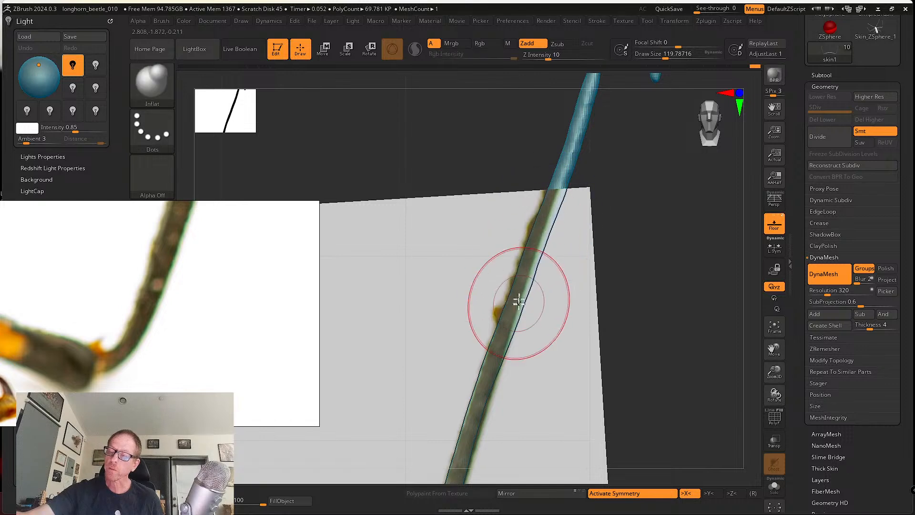
mouse_move(540, 248)
left_mouse_down()
mouse_move(556, 214)
mouse_move(543, 243)
left_mouse_up()
right_click_drag(549, 211, 525, 295, "alt")
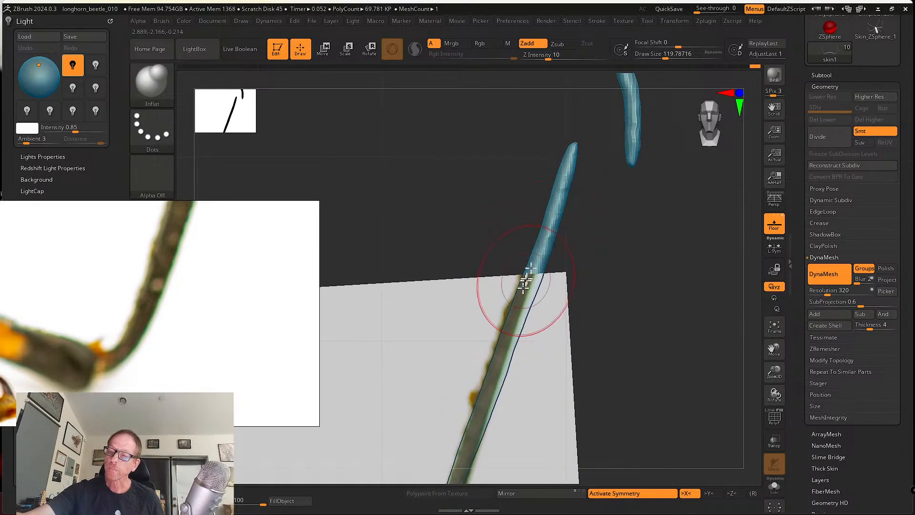
Inflate the tibia's far end beyond the reference image and the thin stretch just below it.
left_click_drag(551, 204, 561, 177)
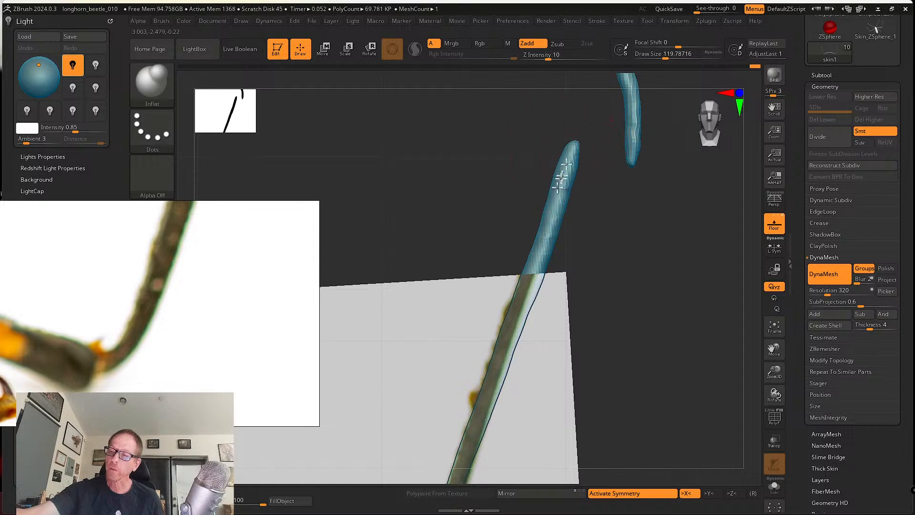
left_click_drag(509, 328, 500, 355)
right_click_drag(501, 358, 508, 313, "alt")
left_click_drag(507, 301, 500, 324)
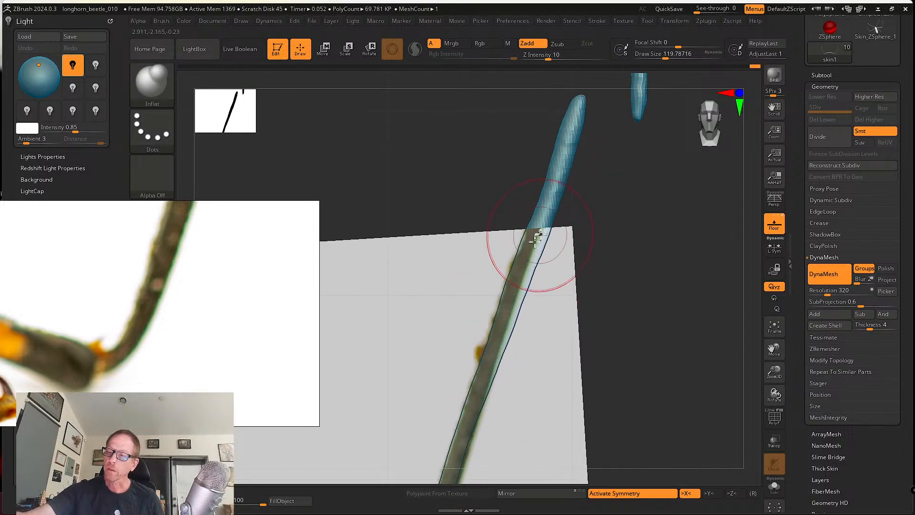
right_click_drag(537, 238, 550, 327, "alt")
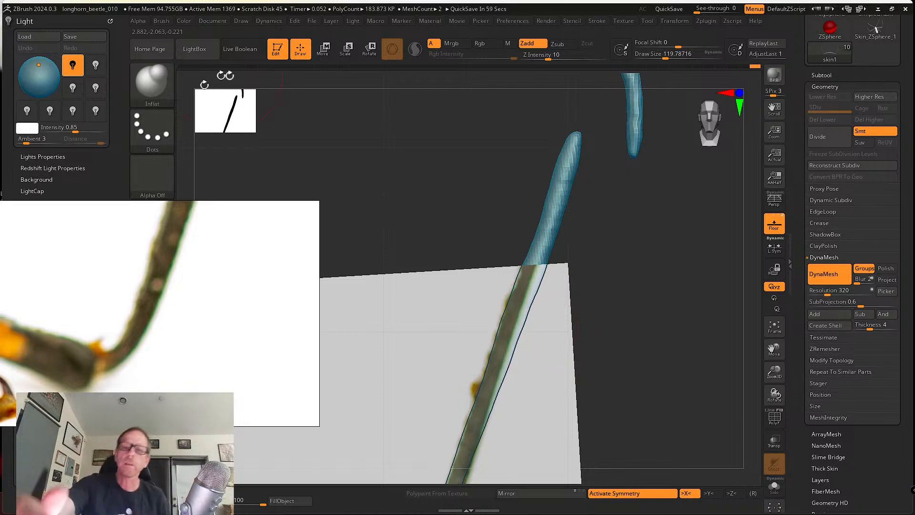
Shift the tibia's upper section onto the photo with the Move brush, reducing its size from about 250 to 83 for finer corrections.
key("b")
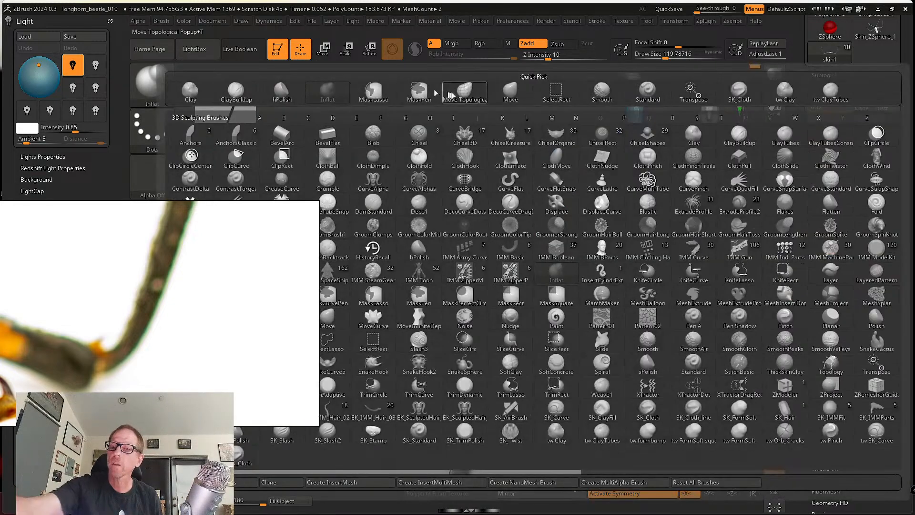
left_click(510, 90)
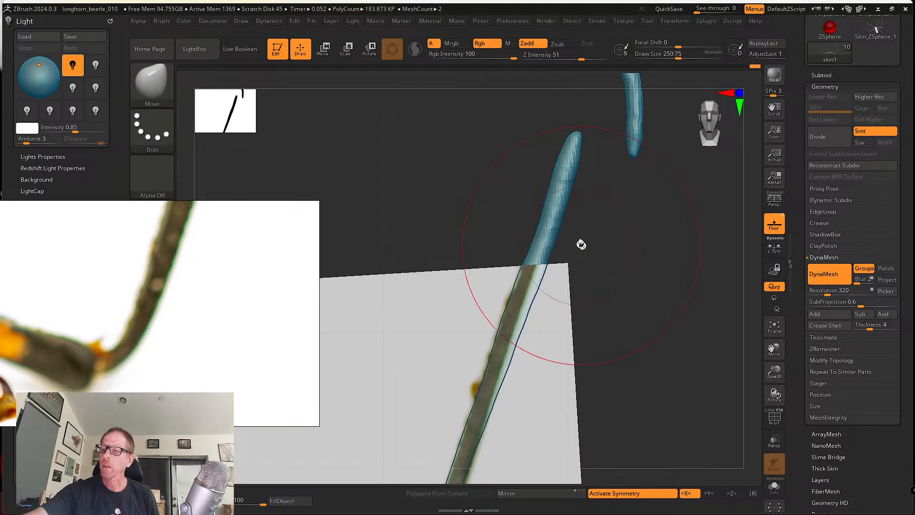
left_click_drag(555, 237, 549, 237)
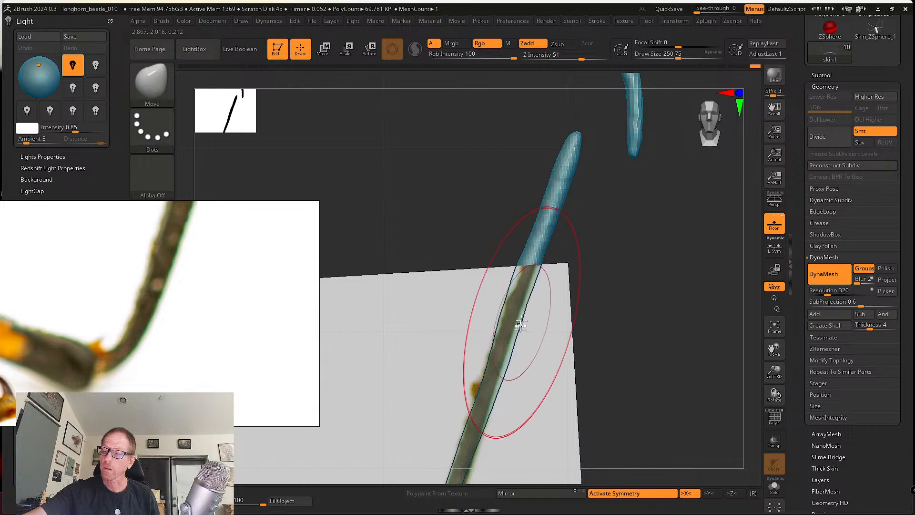
key("s")
left_click_drag(511, 347, 496, 347)
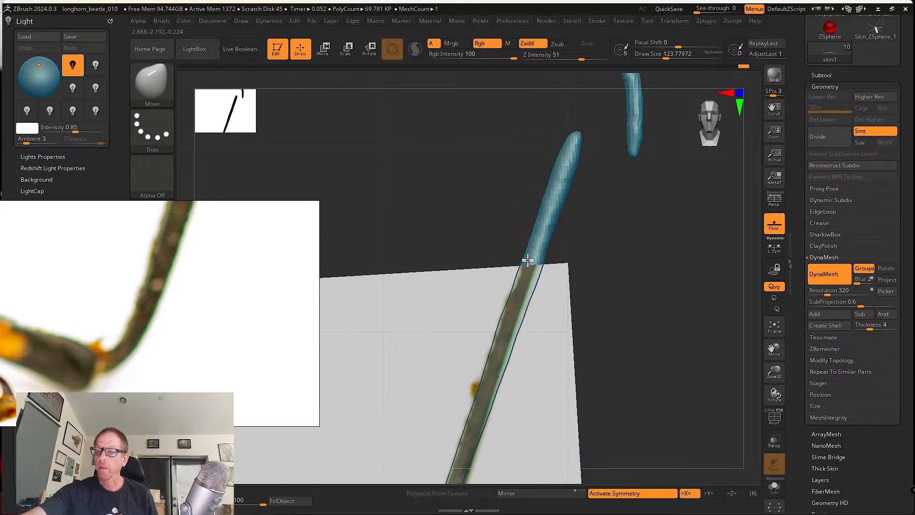
key("s")
left_click_drag(537, 272, 532, 272)
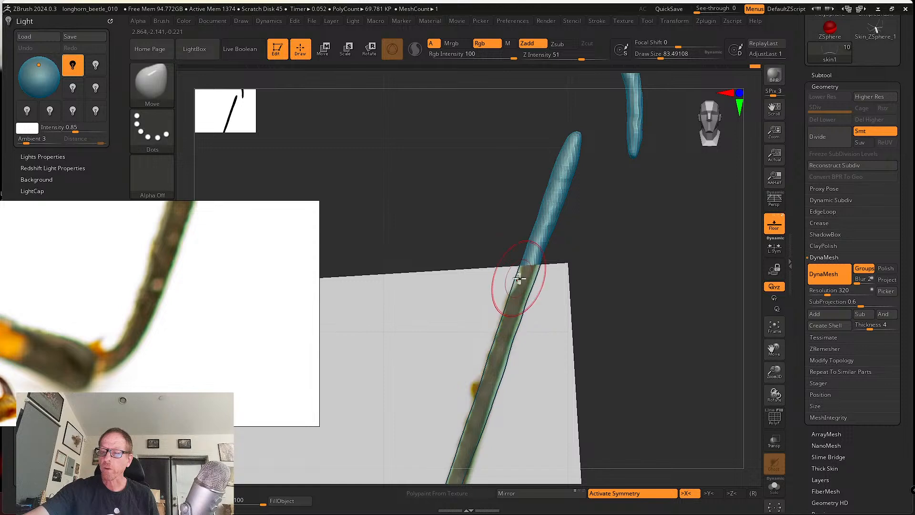
Refine the tibia's lower outline and its bend near the femur with a Move brush about 65 in size.
right_click_drag(507, 364, 511, 310)
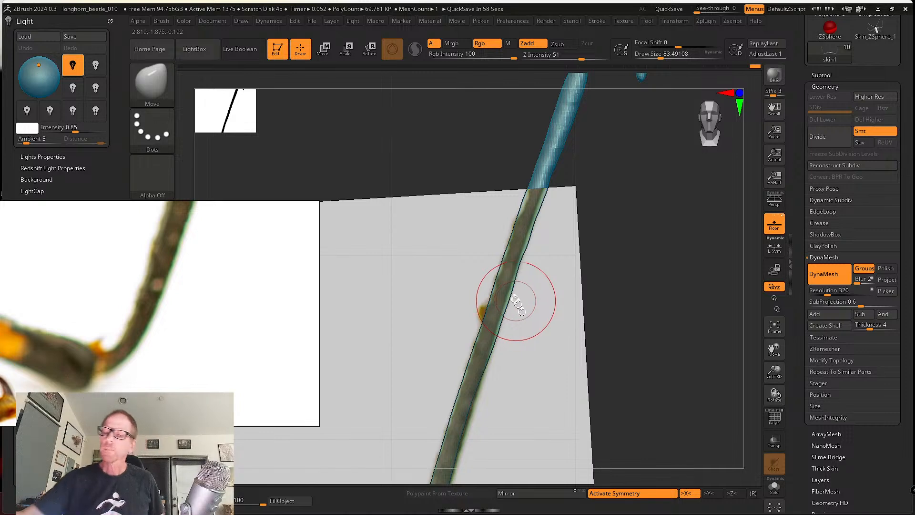
right_click_drag(495, 374, 519, 305, "ctrl")
right_click_drag(506, 389, 526, 295, "alt")
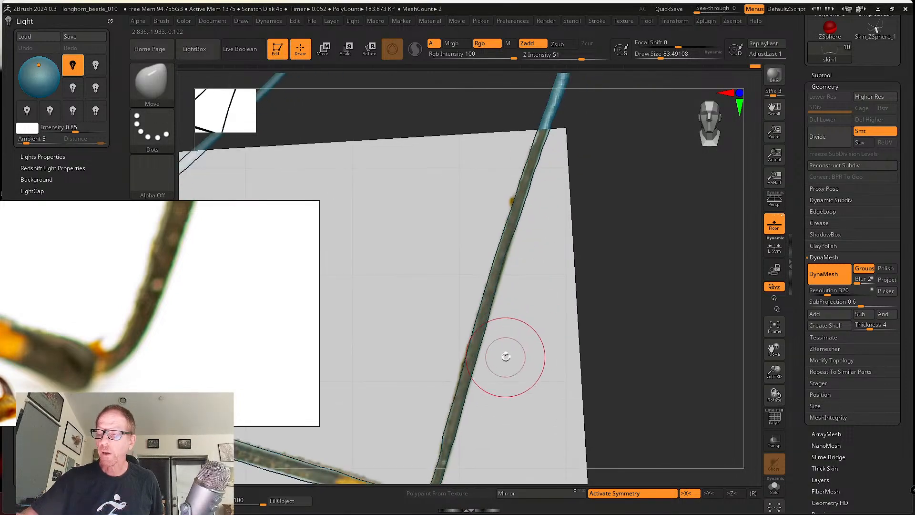
right_click_drag(507, 358, 518, 399, "ctrl")
right_click_drag(521, 365, 566, 216, "alt")
right_click_drag(526, 417, 541, 338, "alt")
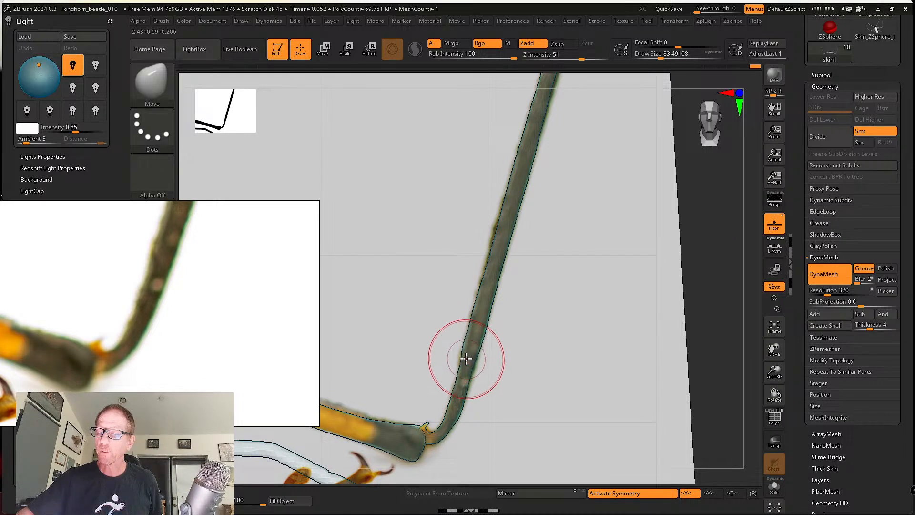
key("s")
left_click_drag(466, 358, 463, 360)
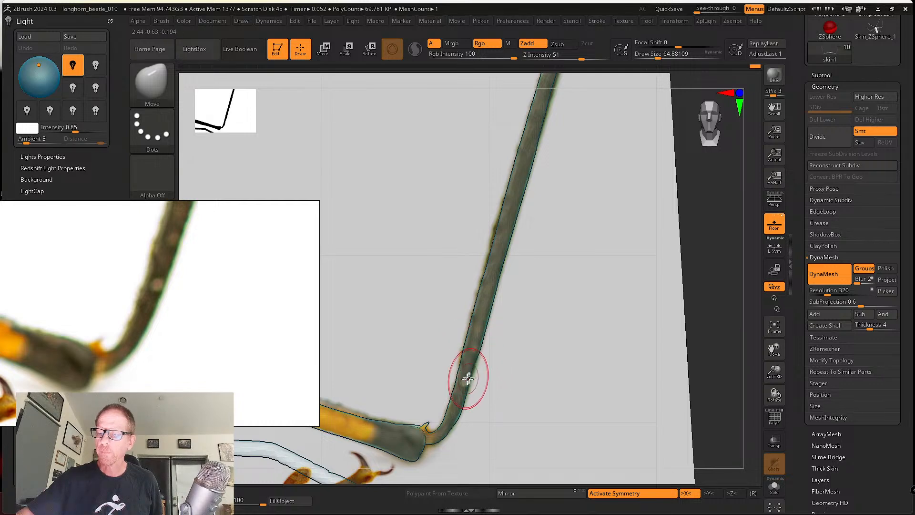
left_click_drag(472, 417, 495, 405, "alt")
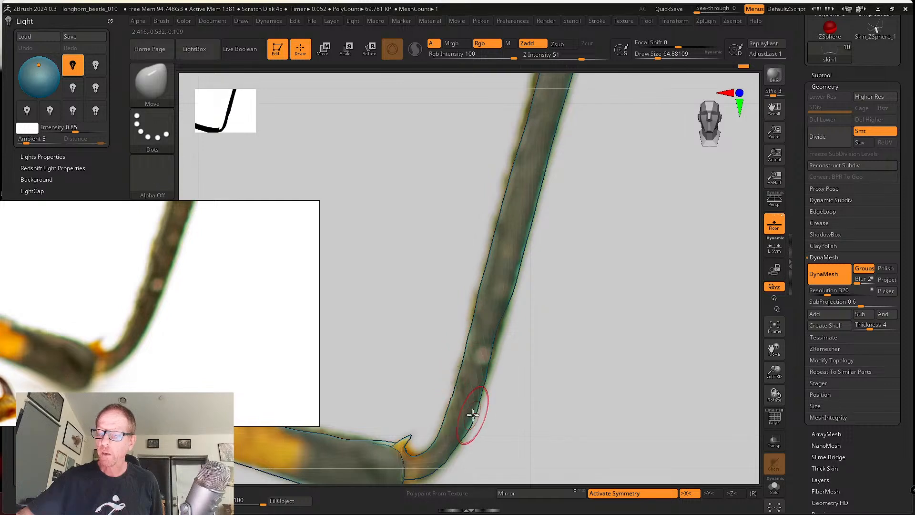
left_click_drag(484, 391, 541, 313, "alt")
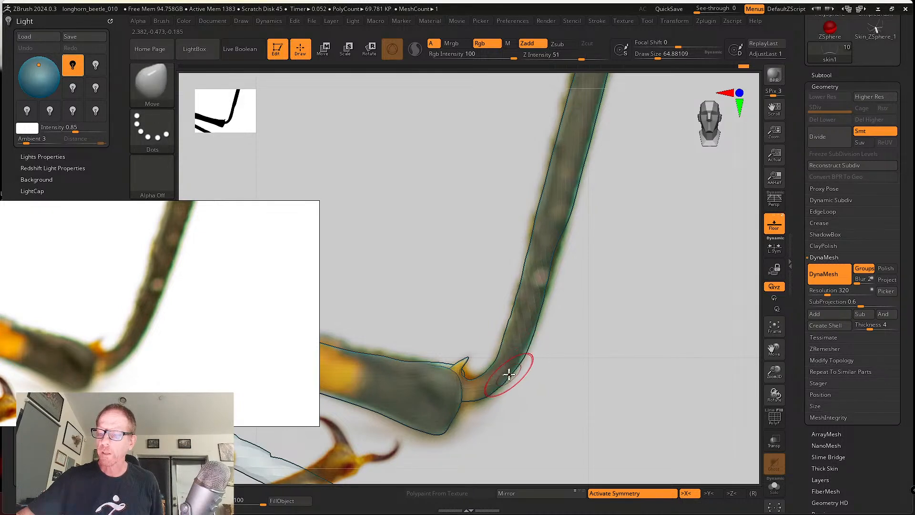
left_click_drag(543, 312, 527, 329, "alt")
Inspect the tibia along its whole length, from the femur joint to the far end, against the reference photo.
left_click_drag(579, 238, 493, 357, "alt")
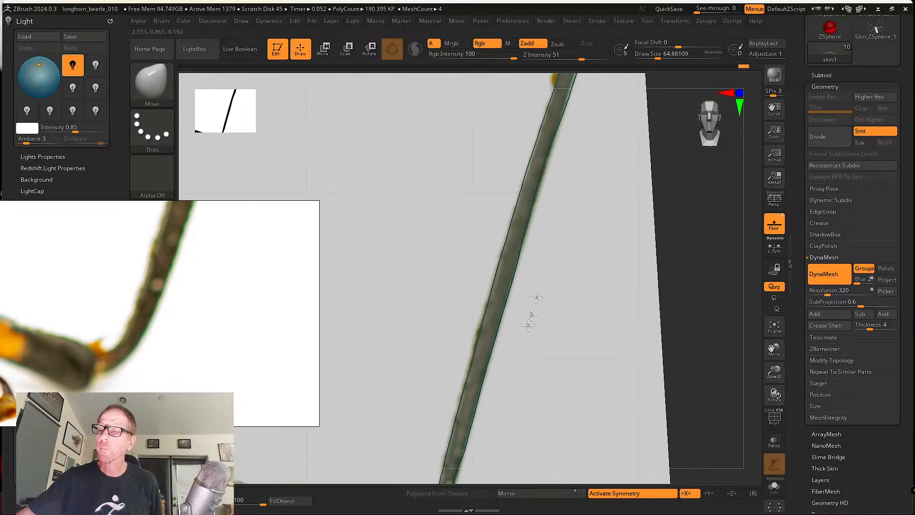
left_click_drag(528, 326, 516, 370, "alt")
left_click_drag(542, 290, 530, 350, "alt")
left_click_drag(551, 190, 520, 293, "alt")
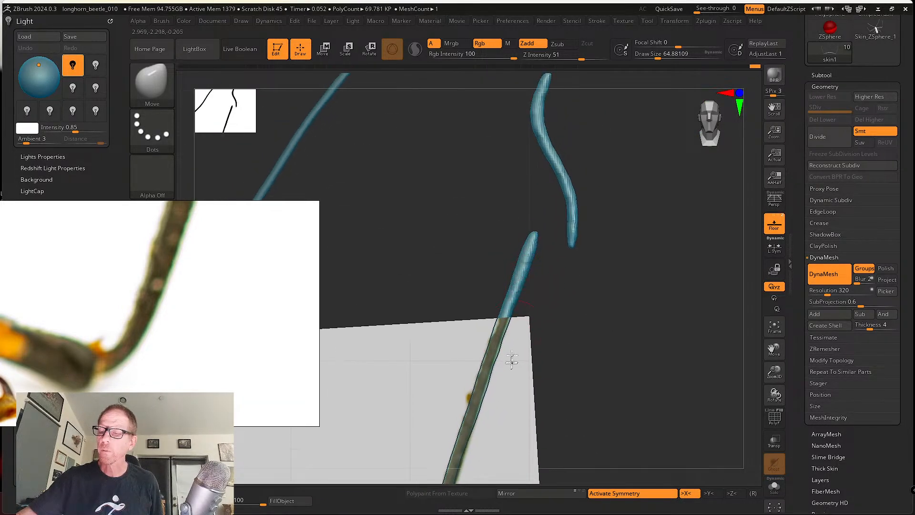
mouse_move(511, 360)
left_mouse_down("alt")
mouse_move(548, 222)
mouse_move(525, 266)
left_mouse_up("alt")
mouse_move(506, 335)
left_mouse_down("alt")
mouse_move(526, 243)
mouse_move(511, 281)
left_mouse_up("alt")
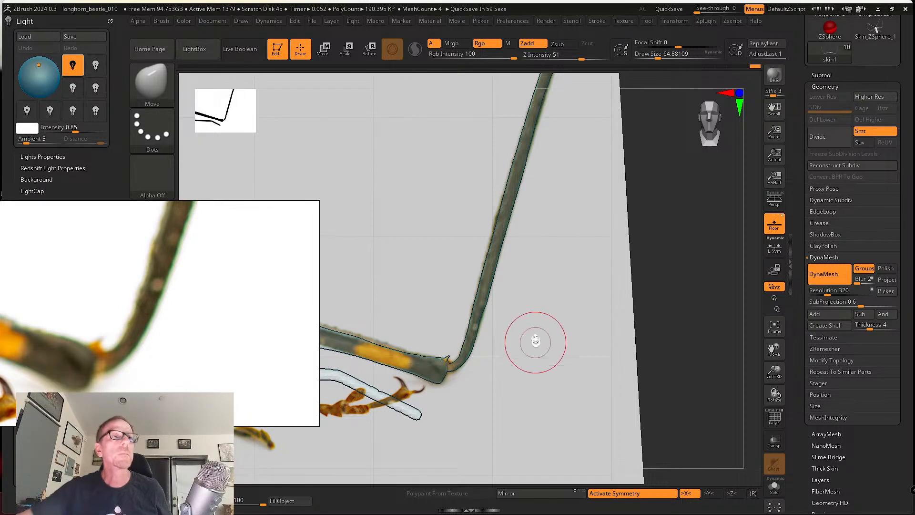
right_click_drag(538, 352, 528, 259)
right_click_drag(528, 260, 496, 406, "alt")
right_click_drag(519, 308, 504, 369, "alt")
right_click_drag(504, 370, 604, 224, "ctrl")
right_click_drag(546, 379, 570, 280, "alt")
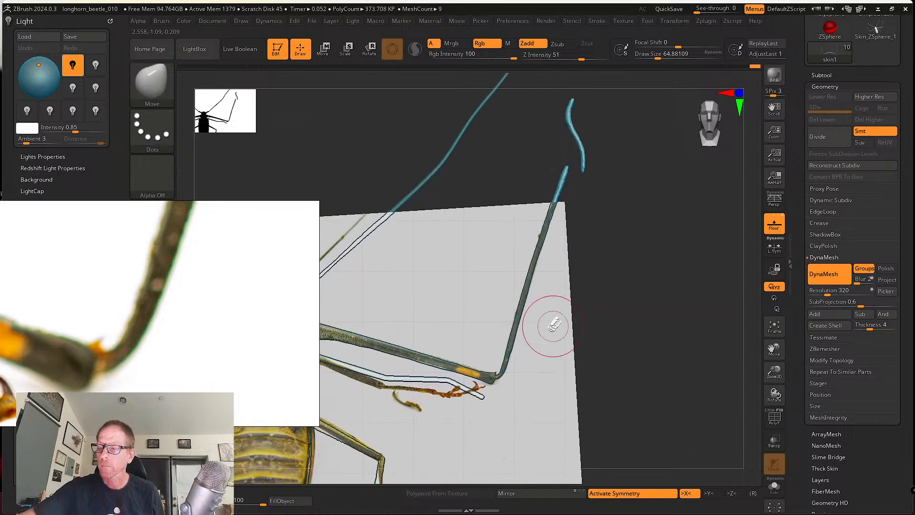
right_click_drag(545, 355, 574, 350, "alt")
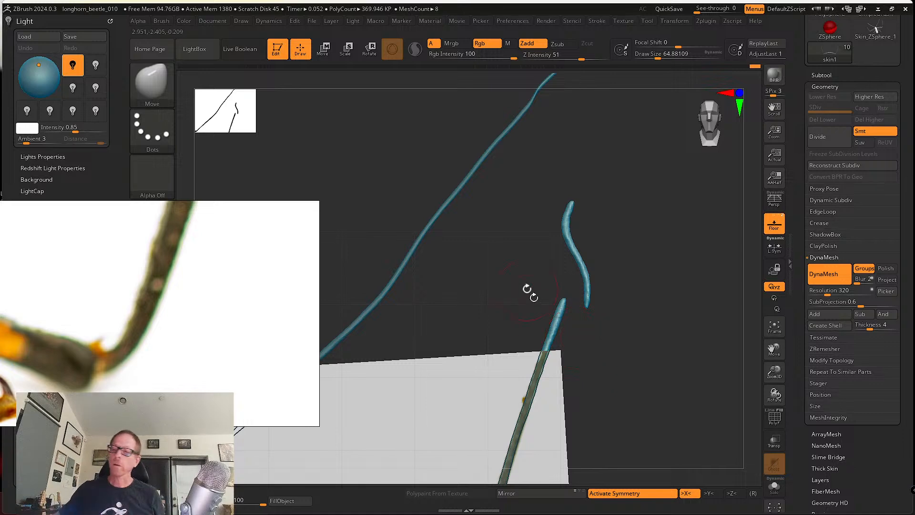
Browse the board of beetle reference photos, looking over the leg close-ups and the whole-body views.
scroll(284, 296, "down", 8)
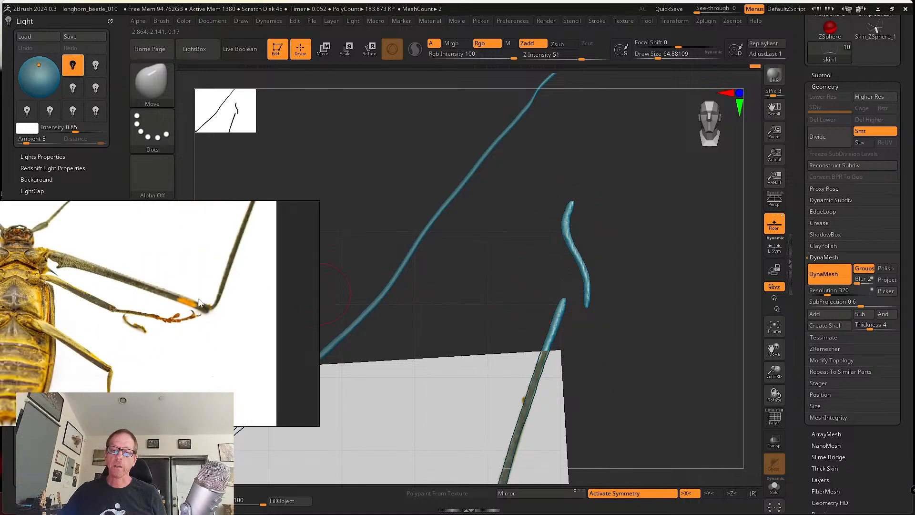
scroll(284, 310, "down", 6)
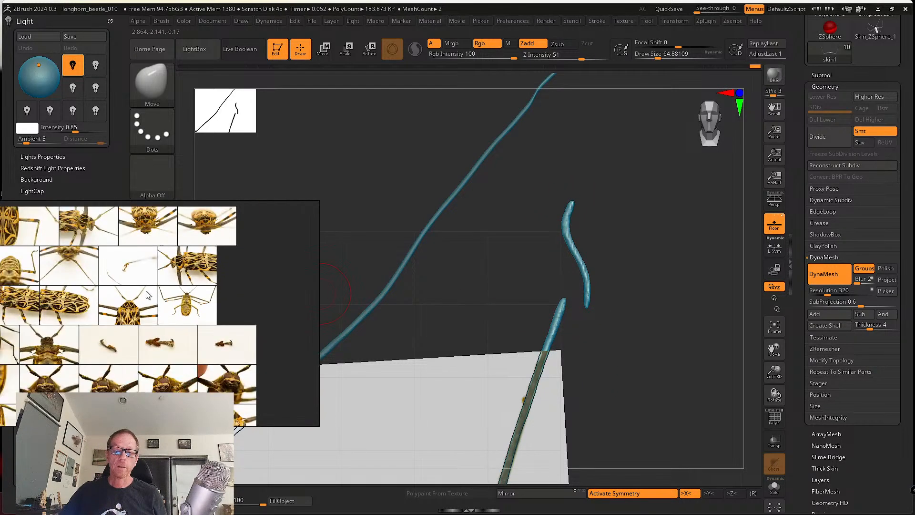
scroll(220, 303, "down", 6)
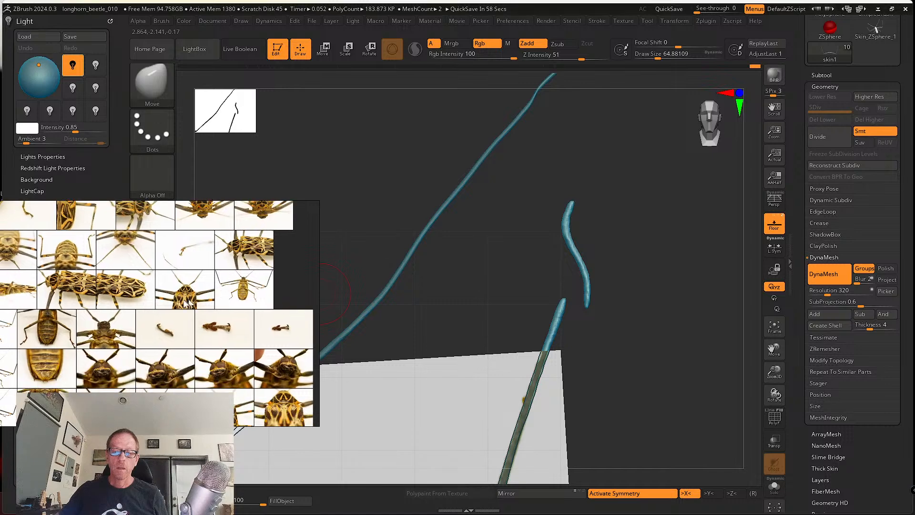
scroll(198, 298, "down", 4)
scroll(186, 305, "up", 7)
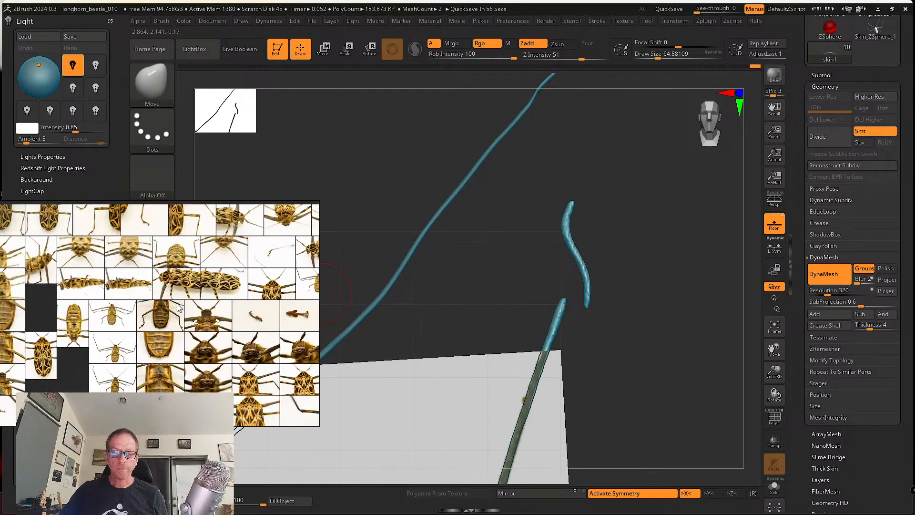
scroll(176, 306, "down", 3)
scroll(143, 305, "down", 3)
scroll(200, 324, "up", 2)
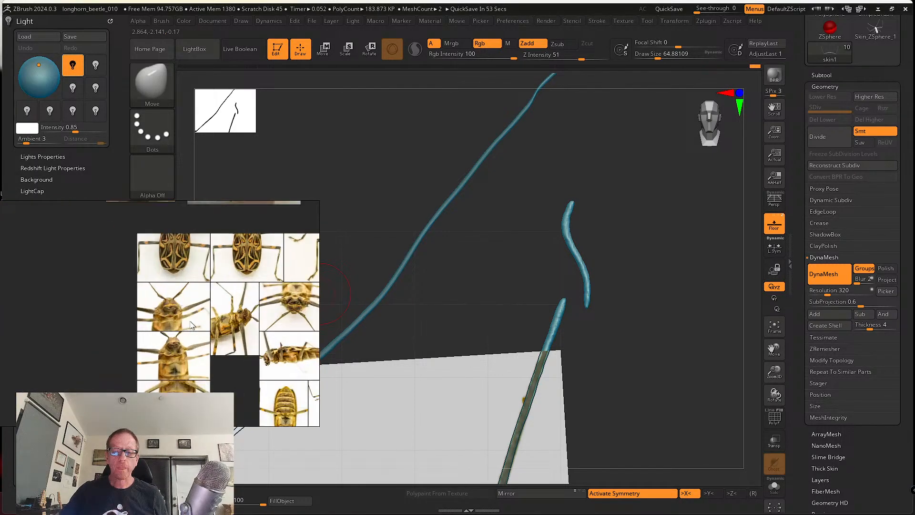
scroll(220, 327, "down", 2)
scroll(228, 328, "up", 6)
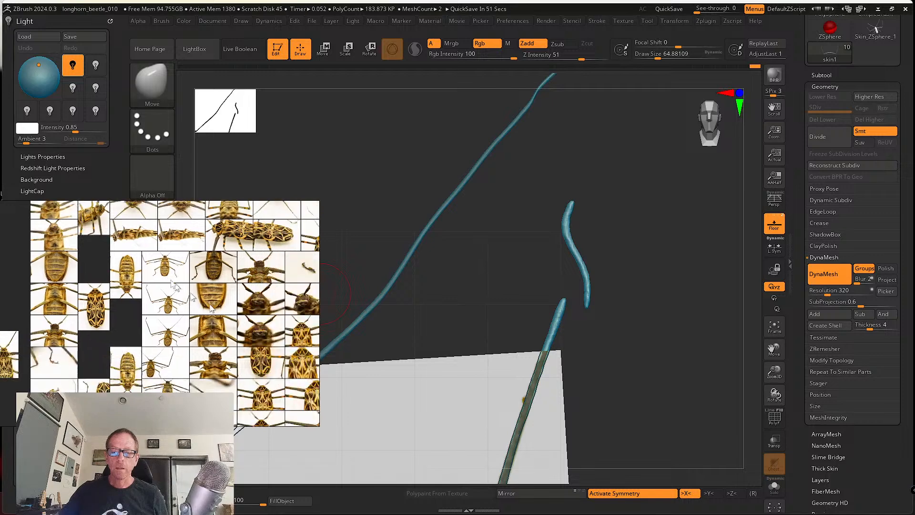
Check the front legs and body against the underside photo and save the project as a new incremental version.
left_click_drag(472, 374, 502, 187)
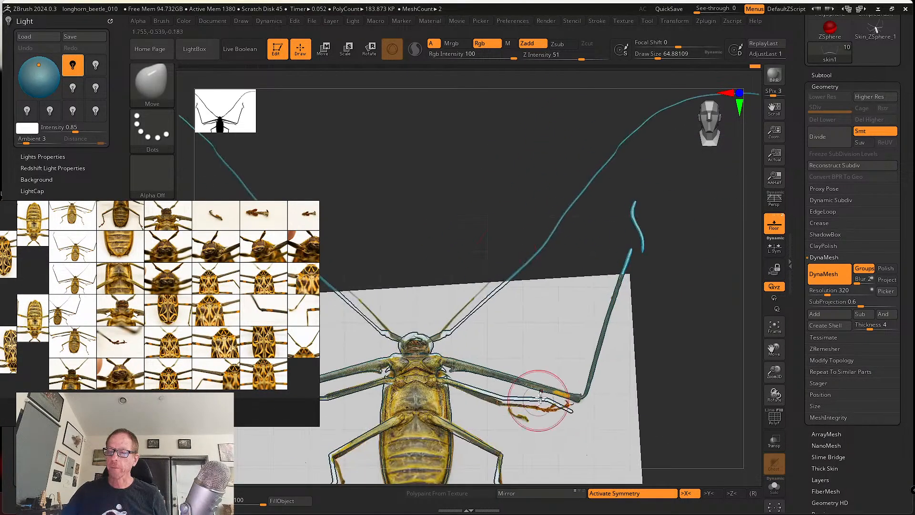
mouse_move(552, 369)
left_mouse_down("alt")
mouse_move(547, 306)
mouse_move(568, 263)
mouse_move(573, 371)
mouse_move(556, 365)
left_mouse_up("alt")
left_click_drag(497, 324, 488, 391, "alt")
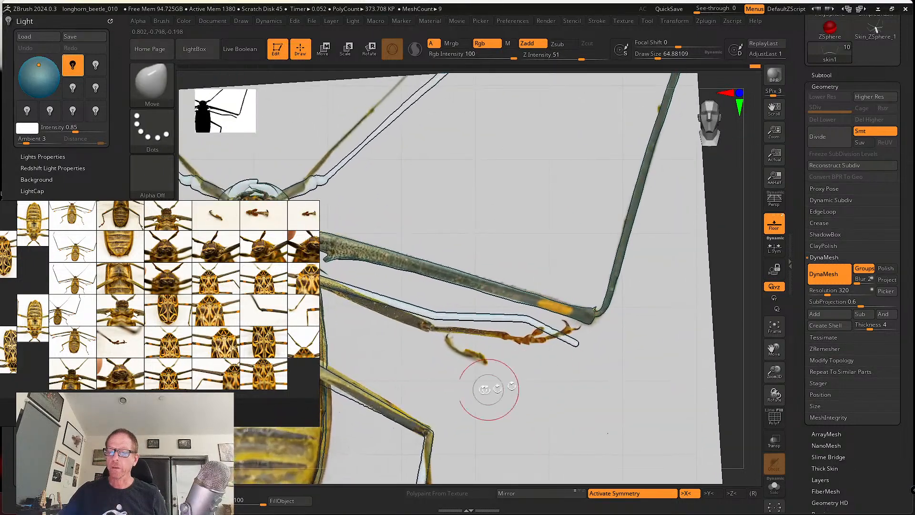
left_click_drag(439, 375, 617, 379, "alt")
left_click_drag(589, 346, 656, 354, "alt")
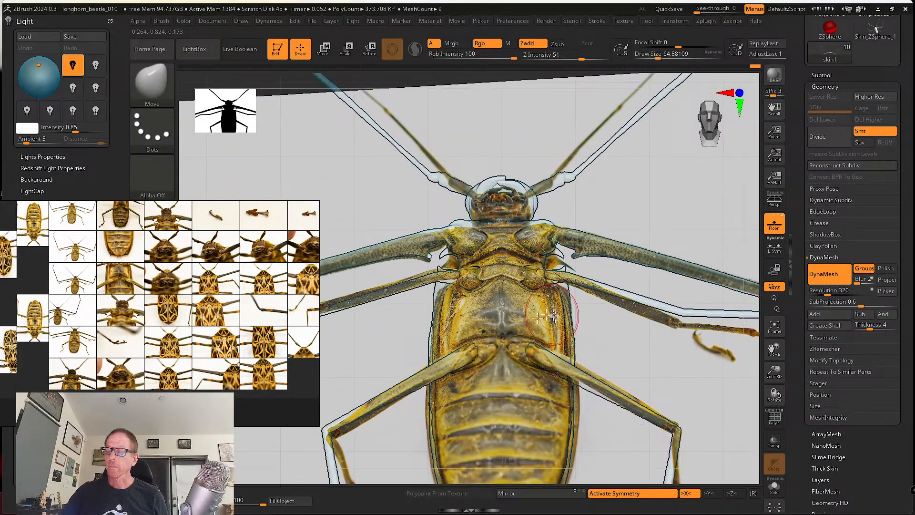
left_click(311, 21)
left_click(390, 40)
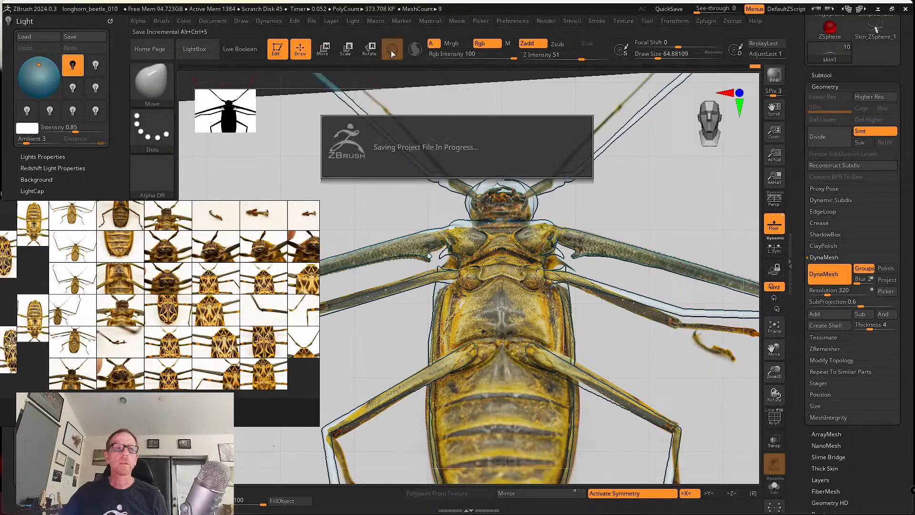
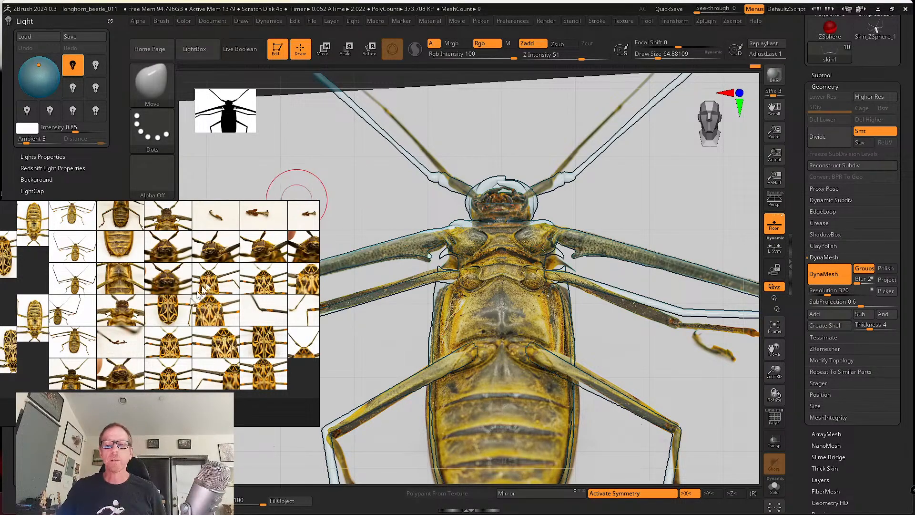
Examine the top-view and leg close-up photos on the reference board and clear the board off the canvas.
scroll(208, 285, "down", 5)
scroll(217, 285, "up", 2)
scroll(218, 287, "up", 10)
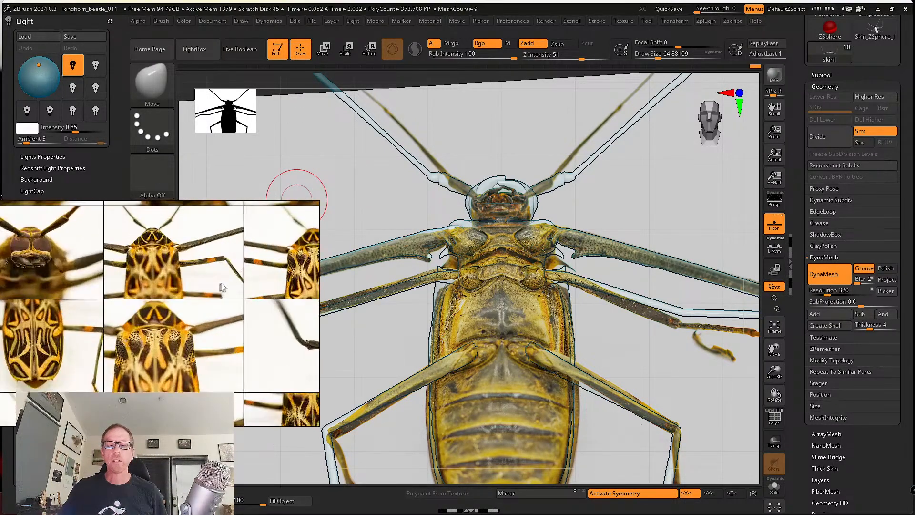
scroll(196, 294, "down", 8)
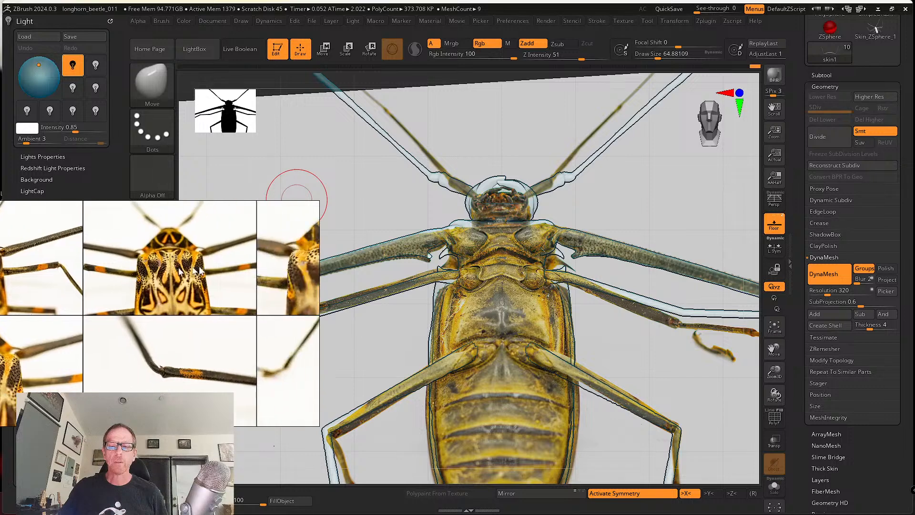
scroll(215, 279, "up", 5)
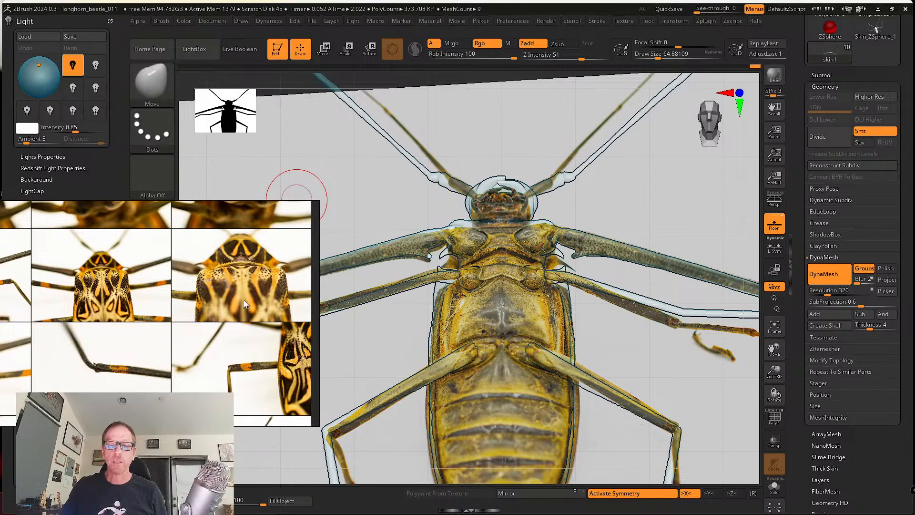
scroll(238, 300, "down", 3)
scroll(236, 295, "up", 4)
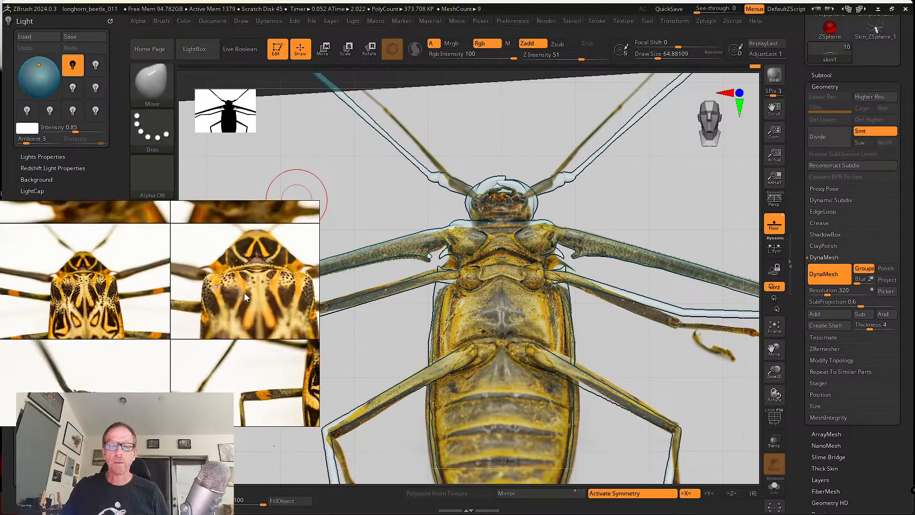
right_click_drag(244, 292, 1, 307)
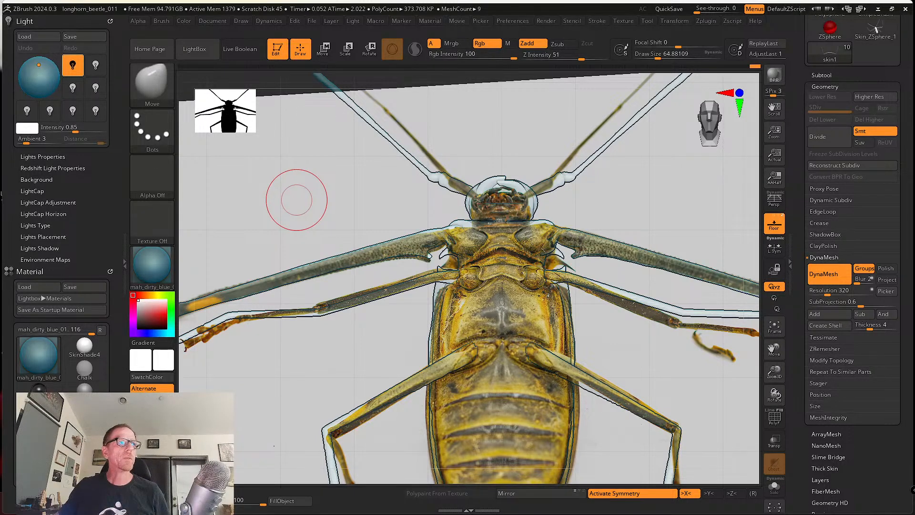
Hide the floor grid with its underside reference photo, leaving only the model around the head and thorax.
left_click_drag(601, 340, 619, 386)
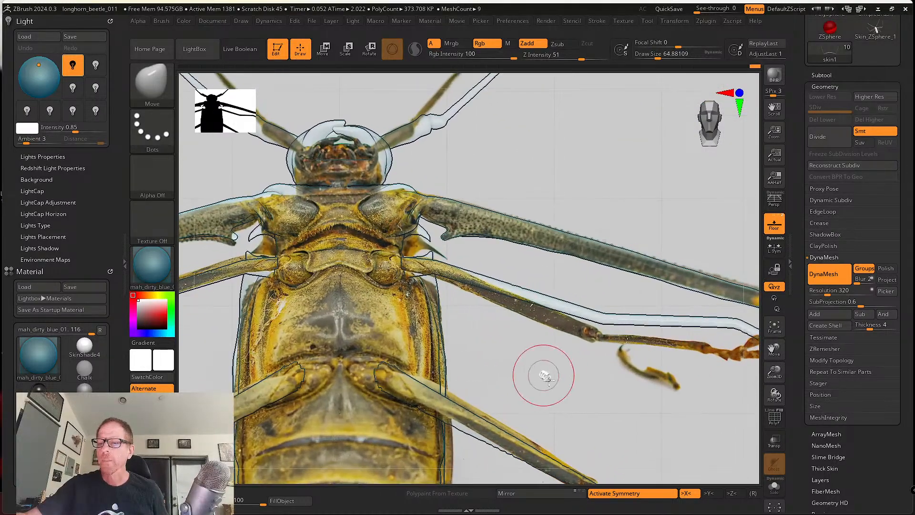
left_click_drag(506, 334, 556, 392, "alt")
left_click_drag(514, 343, 572, 333, "alt")
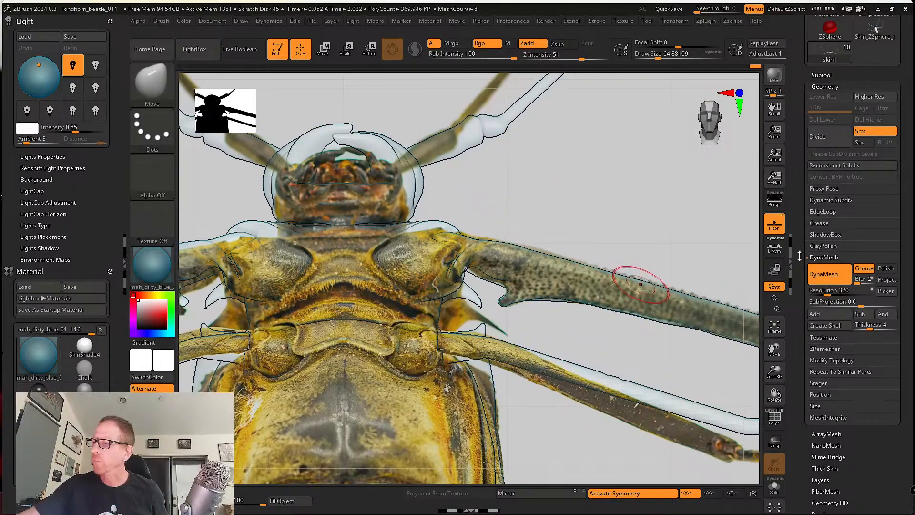
left_click(776, 225)
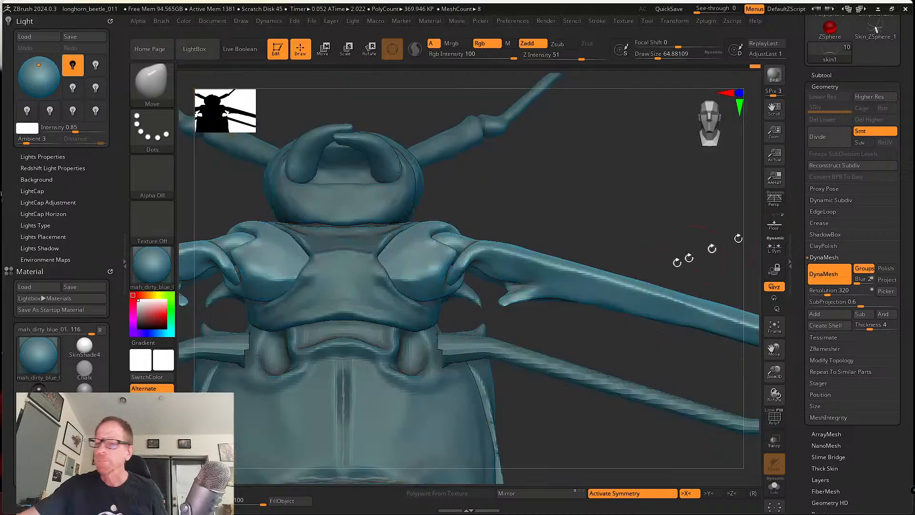
Inspect the front leg from the thorax along the femur and tibia to the detached curved segment beyond its tip.
left_click_drag(485, 347, 502, 372, "alt")
left_click_drag(556, 317, 519, 347, "alt")
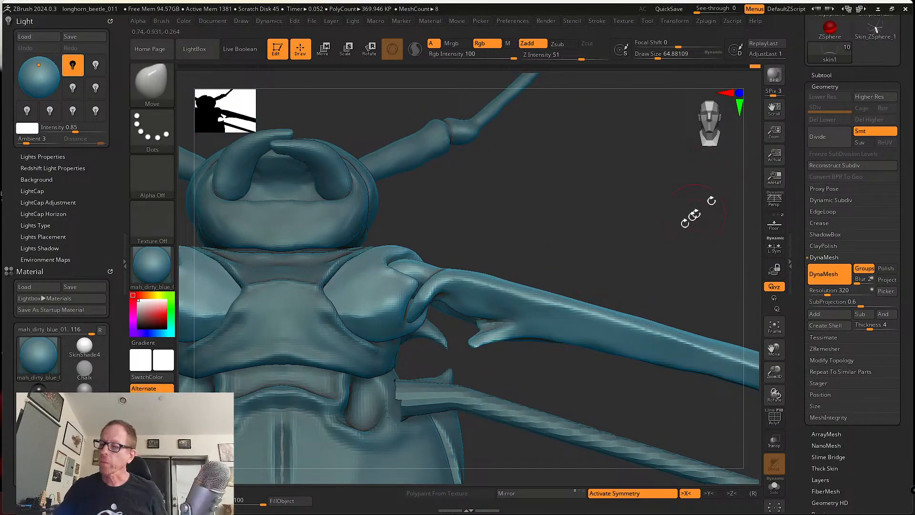
left_click_drag(636, 233, 470, 201, "alt")
left_click_drag(585, 223, 425, 196, "alt")
left_click_drag(596, 240, 405, 208, "alt")
left_click_drag(501, 211, 437, 199, "alt")
left_click_drag(642, 336, 600, 419, "alt")
left_click_drag(694, 286, 651, 364, "alt")
left_click_drag(650, 290, 613, 369, "alt")
left_click_drag(624, 276, 579, 391, "alt")
left_click_drag(585, 306, 545, 444, "alt")
left_click_drag(608, 282, 572, 368, "alt")
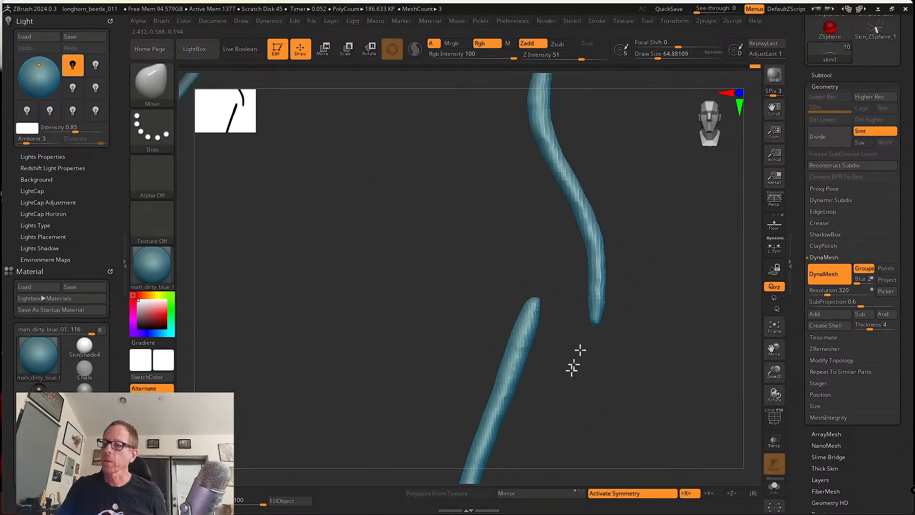
left_click_drag(630, 315, 612, 313, "alt")
left_click_drag(485, 326, 619, 214, "alt")
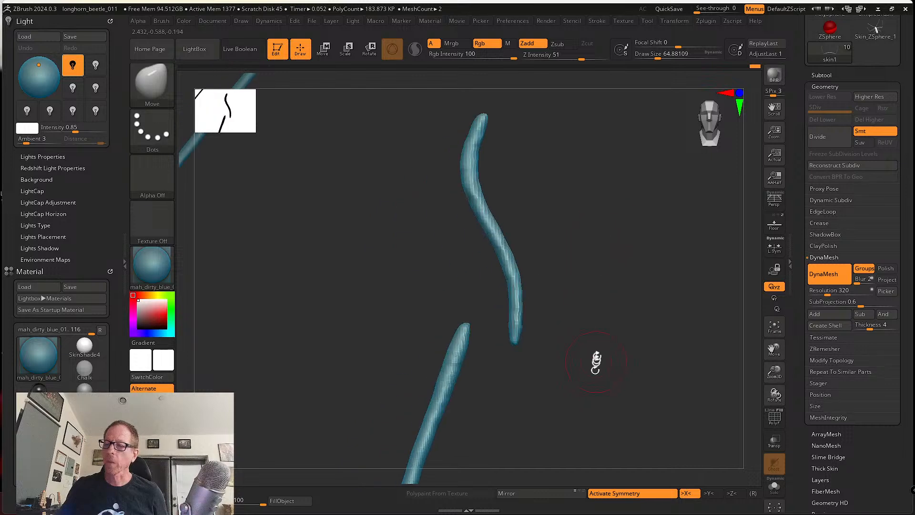
left_click_drag(594, 362, 599, 323, "alt")
left_click_drag(461, 364, 608, 229, "alt")
left_click_drag(545, 319, 679, 248, "alt")
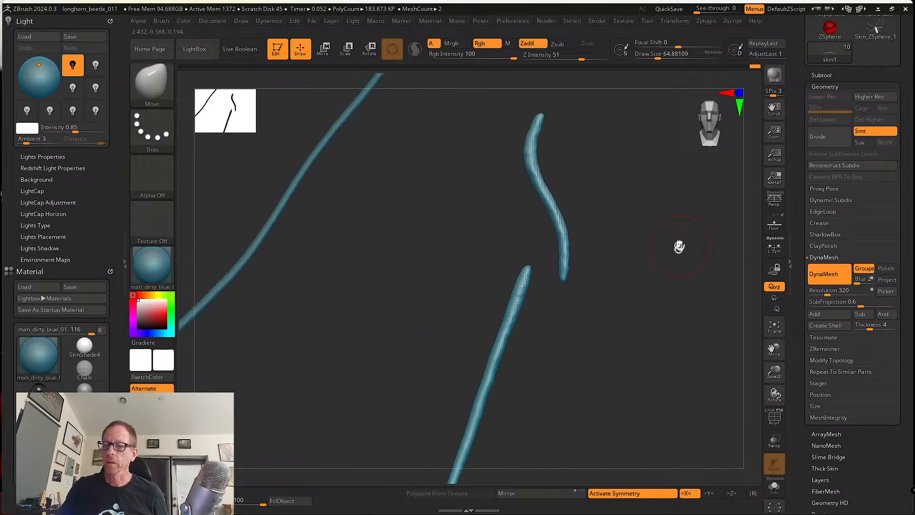
left_click_drag(614, 317, 695, 272, "alt")
mouse_move(645, 322)
left_mouse_down("alt")
mouse_move(660, 313)
mouse_move(627, 292)
left_mouse_up("alt")
left_click_drag(551, 290, 684, 221, "alt")
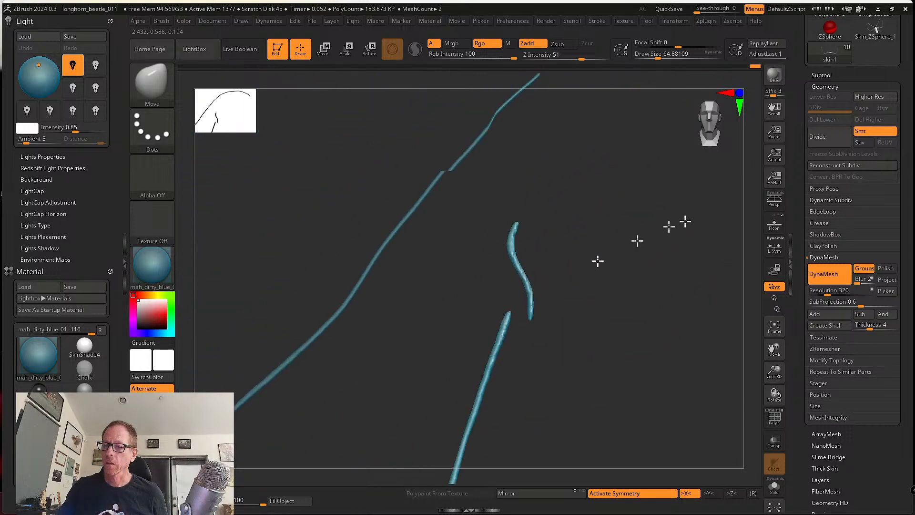
mouse_move(606, 301)
left_mouse_down("alt")
mouse_move(645, 287)
mouse_move(599, 302)
mouse_move(646, 220)
mouse_move(571, 247)
mouse_move(486, 301)
left_mouse_up("alt")
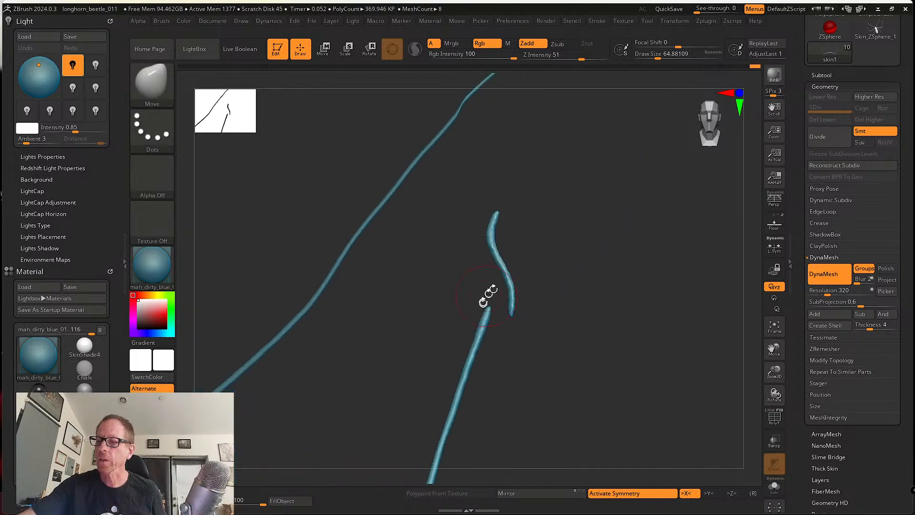
Hide the detached curved segment beyond the tibia's tip by enclosing it with the SelectLasso brush.
mouse_move(533, 246)
left_mouse_down()
mouse_move(481, 235)
mouse_move(580, 235)
mouse_move(601, 258)
mouse_move(682, 252)
left_mouse_up()
mouse_move(632, 276)
left_mouse_down("alt")
mouse_move(751, 255)
mouse_move(601, 295)
mouse_move(605, 265)
mouse_move(605, 282)
mouse_move(620, 281)
mouse_move(517, 329)
left_mouse_up("alt")
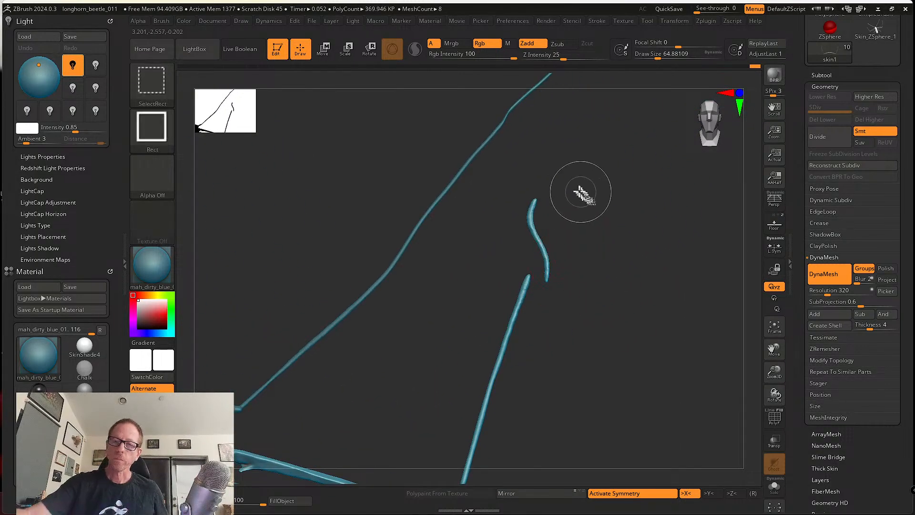
left_click(151, 82)
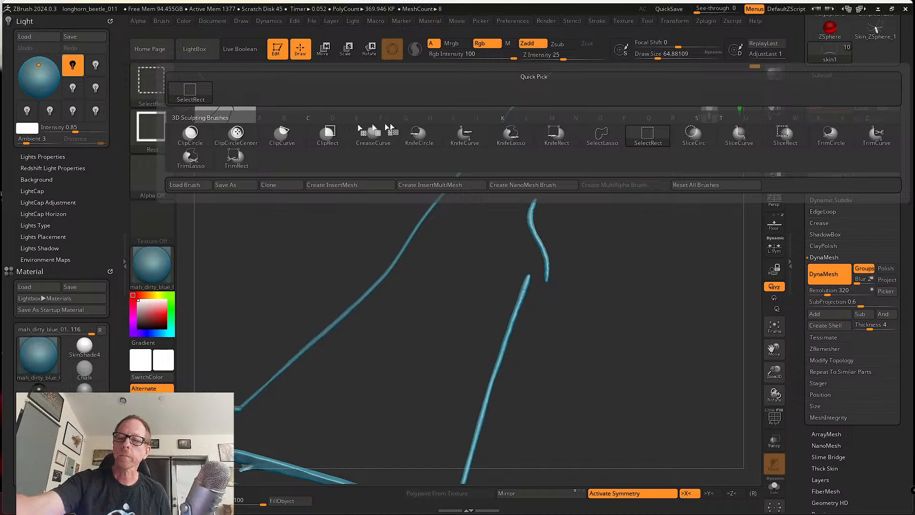
left_click(602, 135)
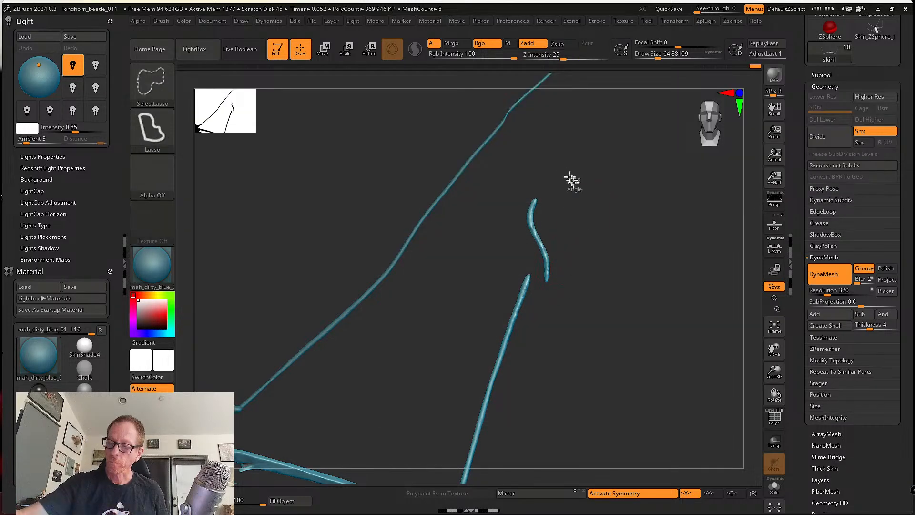
mouse_move(570, 183)
left_mouse_down("ctrl+shift")
mouse_move(515, 228)
mouse_move(537, 276)
mouse_move(567, 301)
left_mouse_up("ctrl+shift")
left_click_drag(580, 338, 553, 270, "alt")
left_click_drag(537, 395, 660, 266, "alt")
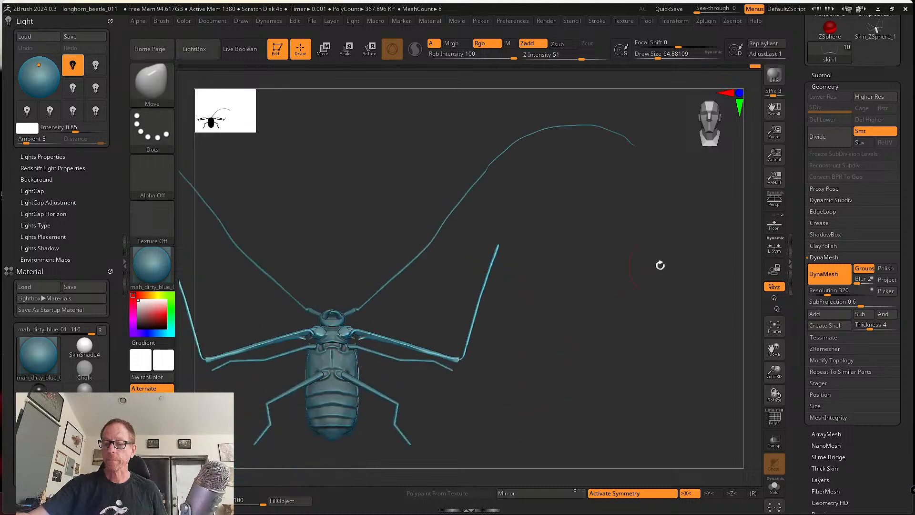
left_click_drag(598, 329, 688, 335, "alt")
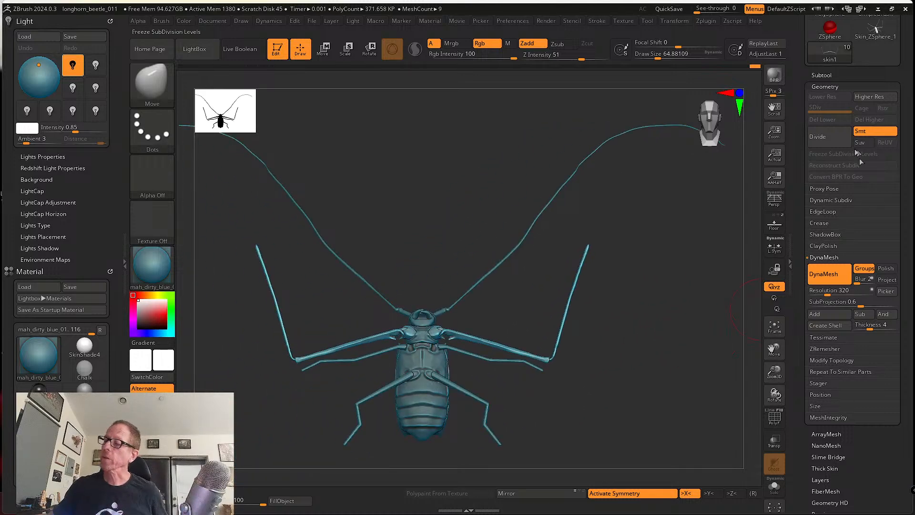
Split the hidden curved tarsus segment off the front leg mesh into its own subtool.
left_click(821, 75)
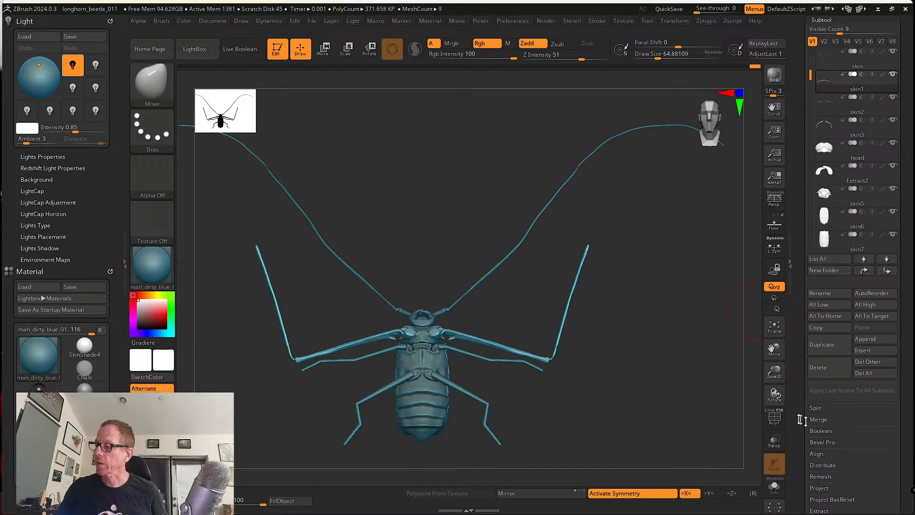
scroll(801, 424, "down", 5)
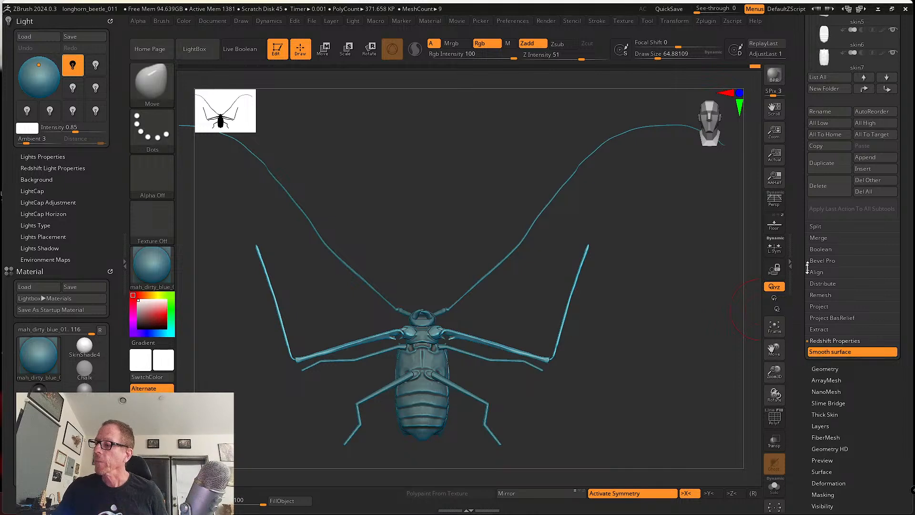
left_click_drag(798, 273, 796, 315)
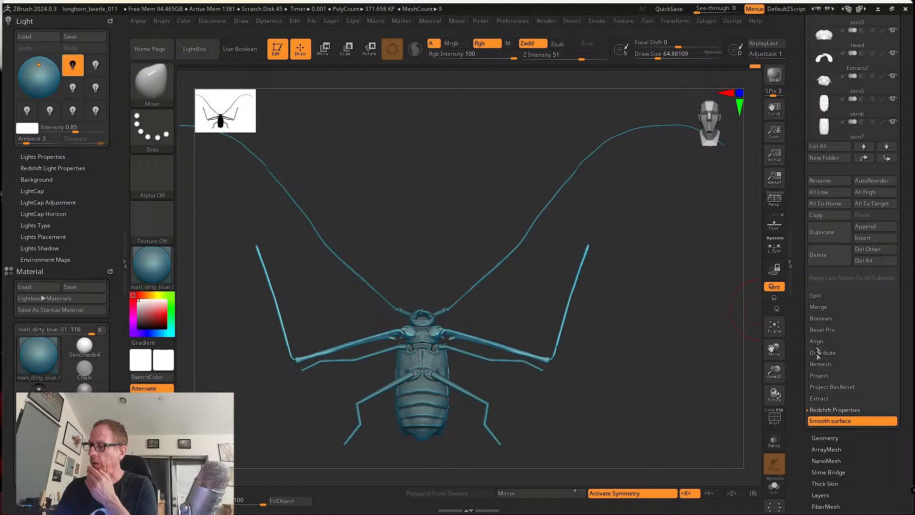
left_click_drag(804, 297, 797, 374)
scroll(812, 373, "down", 5)
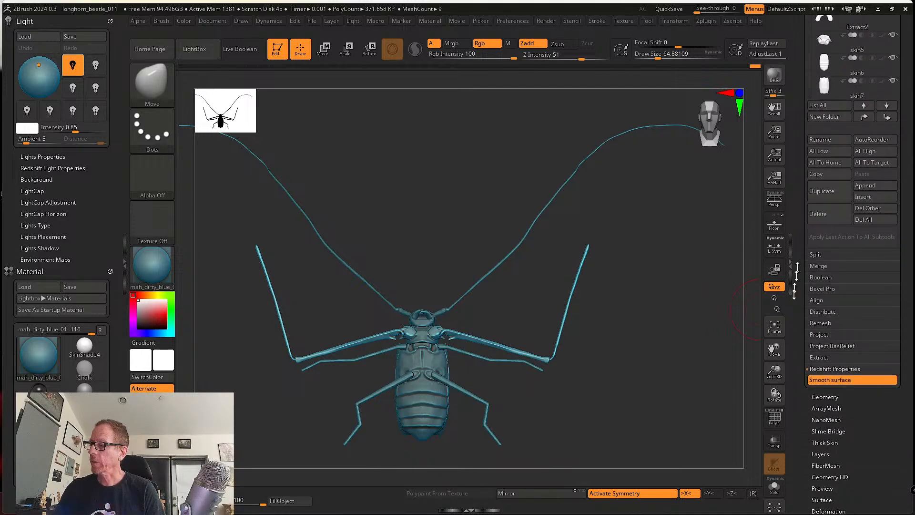
left_click(825, 396)
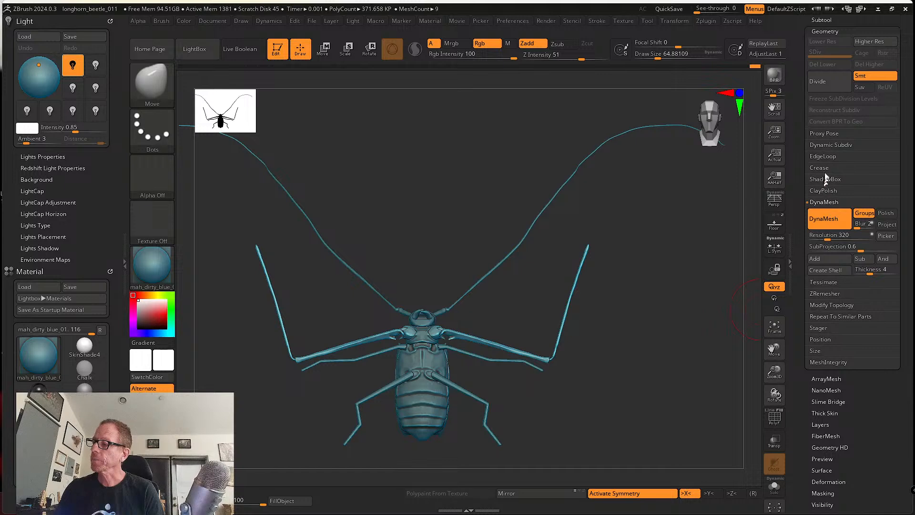
left_click(833, 305)
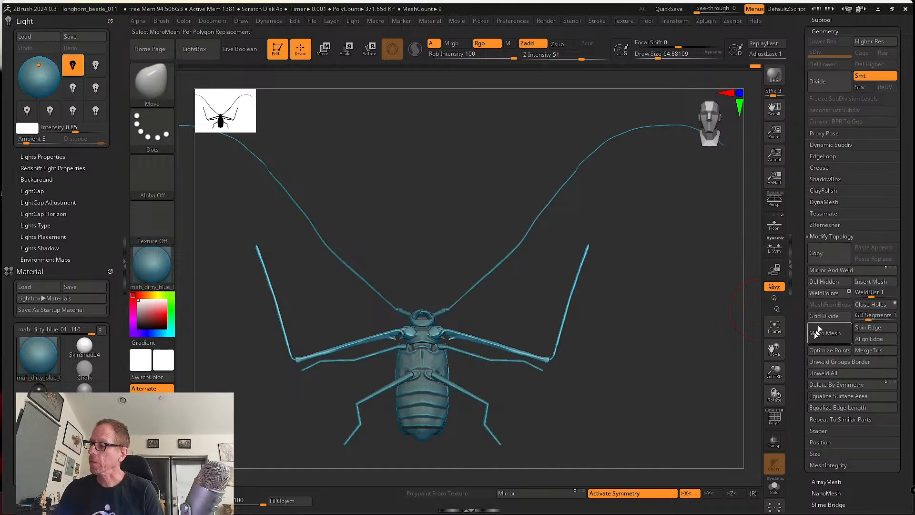
mouse_move(802, 436)
left_mouse_down()
mouse_move(800, 376)
mouse_move(797, 433)
left_mouse_up()
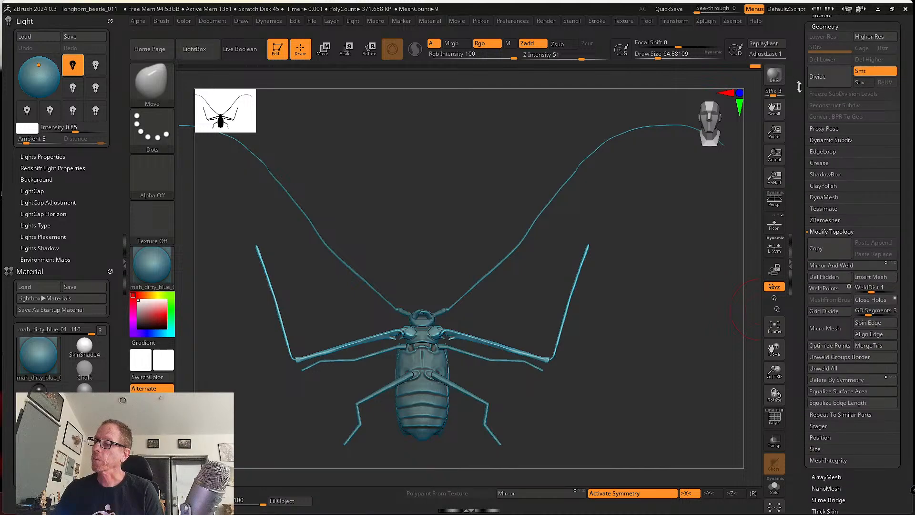
left_click_drag(799, 86, 797, 124)
left_click(821, 56)
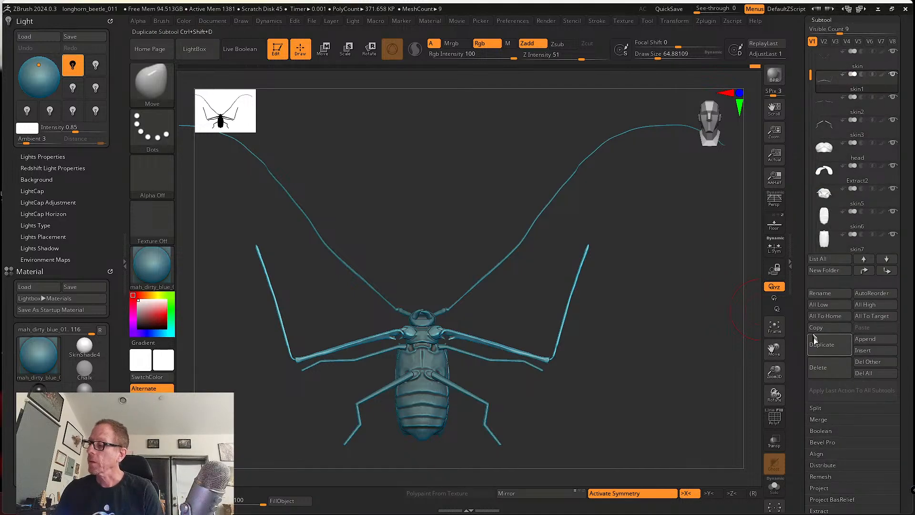
left_click(831, 408)
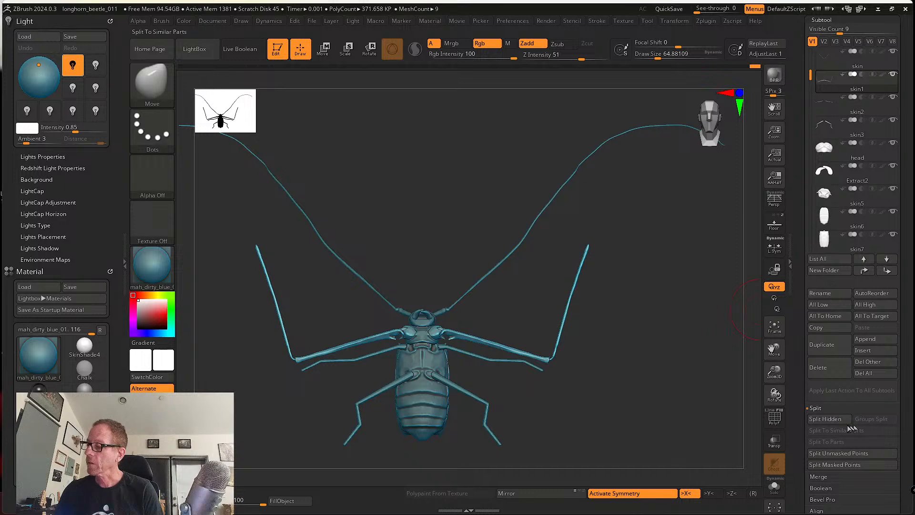
left_click(841, 419)
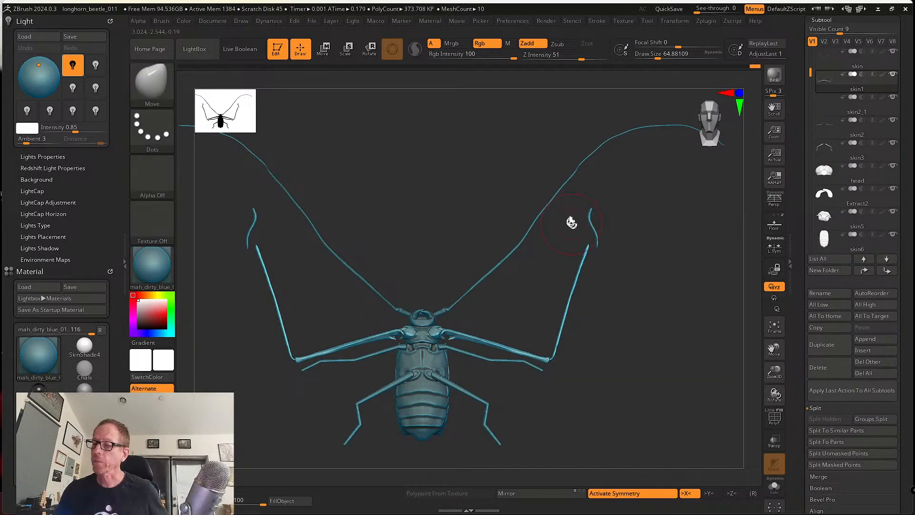
Swell the tip of the front tibia into a rounded knob with the Inflat brush.
right_click_drag(589, 224, 705, 178, "ctrl")
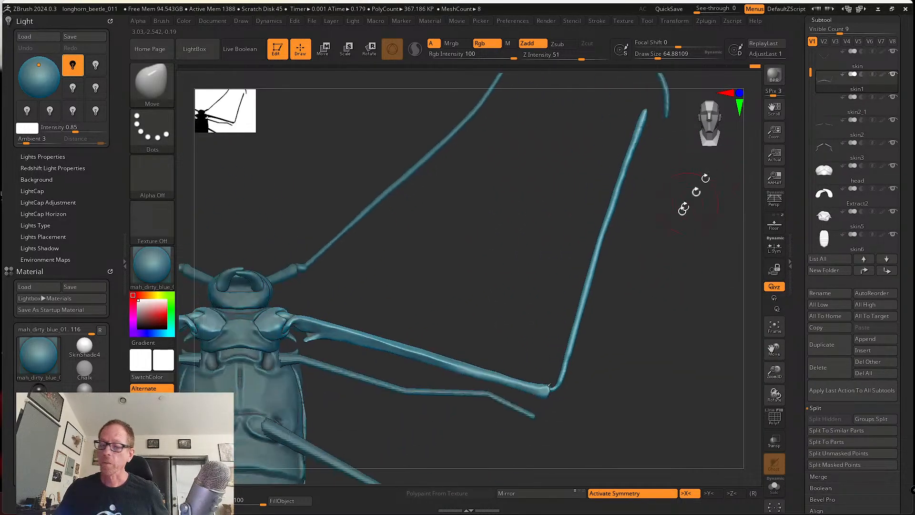
right_click_drag(670, 226, 690, 232, "alt")
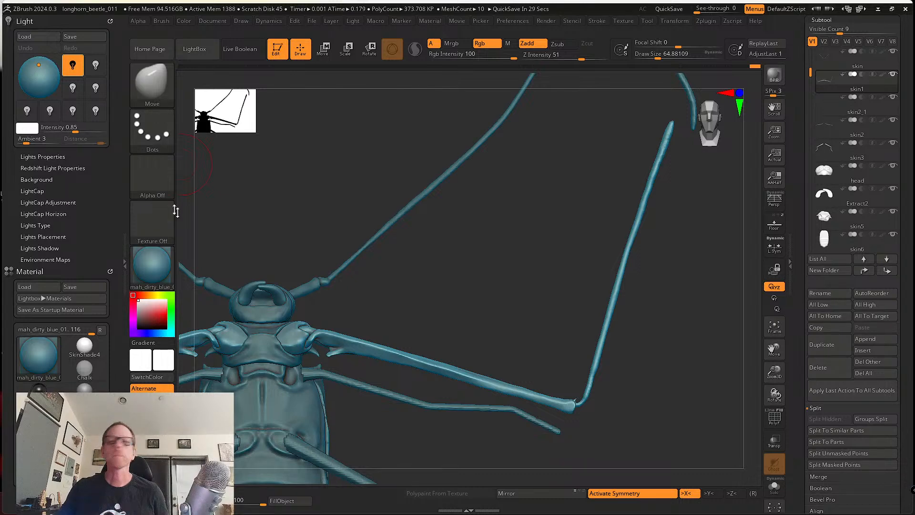
mouse_move(680, 289)
left_mouse_down()
mouse_move(659, 268)
mouse_move(665, 259)
mouse_move(594, 339)
left_mouse_up()
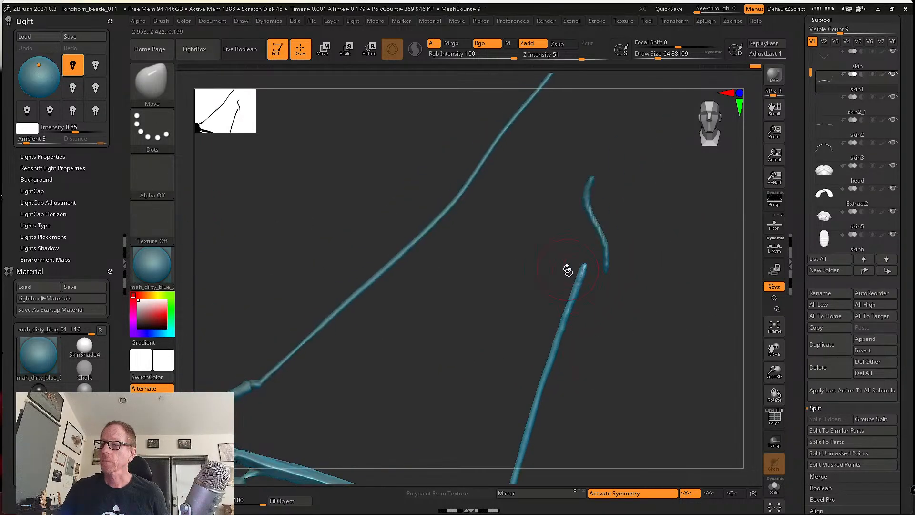
left_click_drag(567, 270, 580, 265, "shift")
left_click(584, 273)
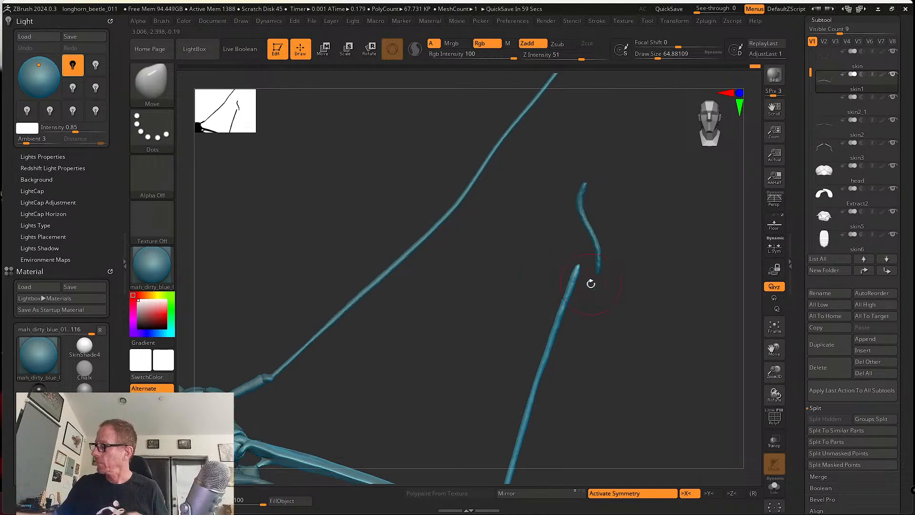
key("f")
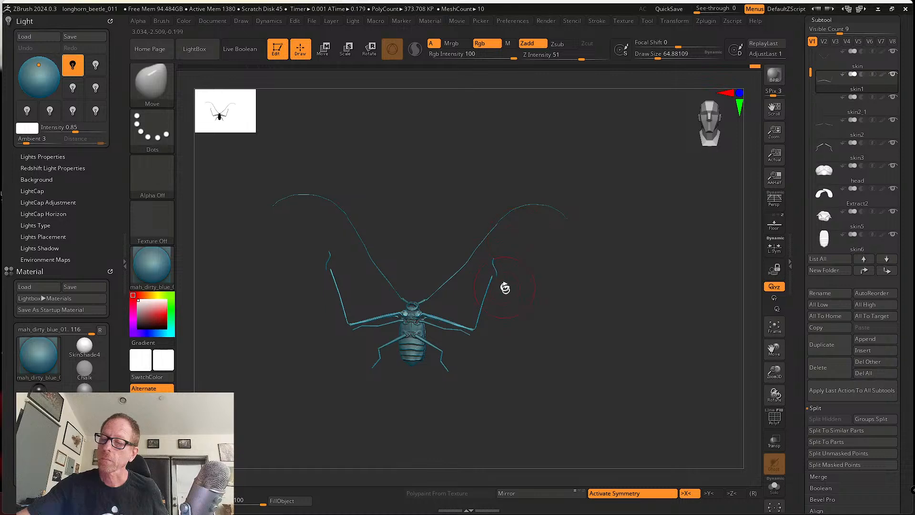
mouse_move(503, 286)
left_mouse_down("alt")
mouse_move(545, 404)
mouse_move(502, 326)
left_mouse_up("alt")
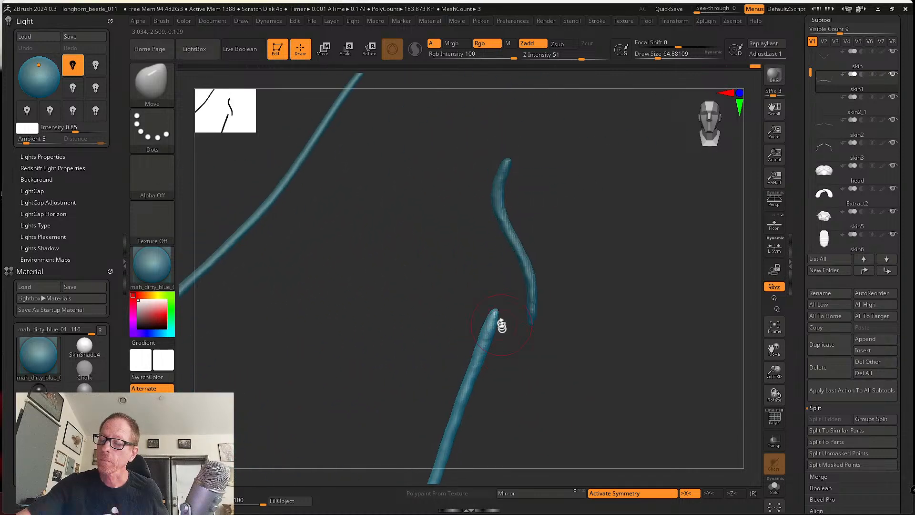
left_click(151, 82)
left_click(365, 128)
left_click_drag(491, 315, 541, 371)
left_click_drag(517, 339, 551, 414, "alt")
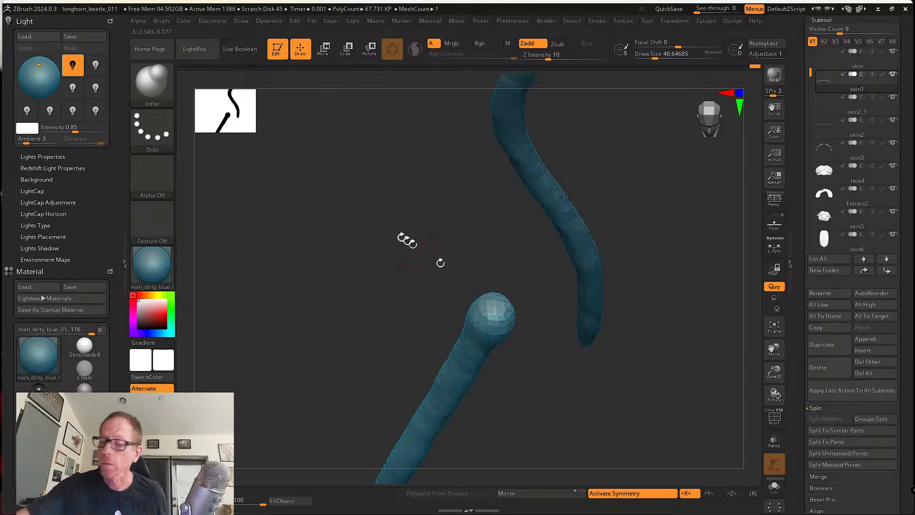
Reduce the Inflat brush's draw size to about 44 and sculpt a small hollow into the tibia's rounded tip.
left_click(152, 82)
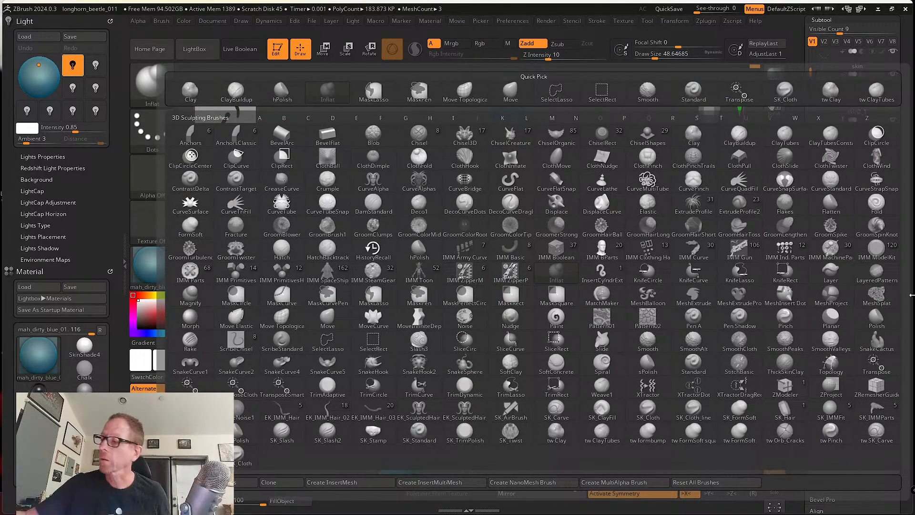
key("s")
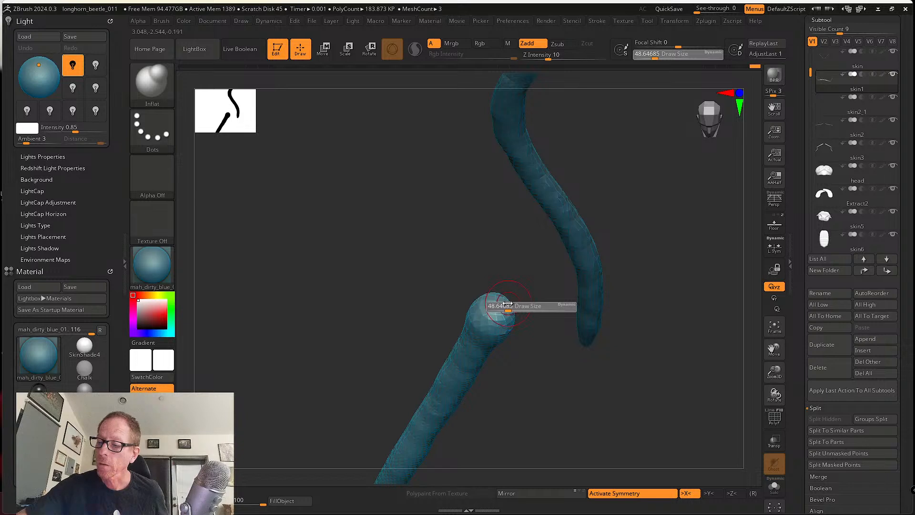
left_click_drag(508, 304, 507, 304)
left_click_drag(505, 305, 495, 313)
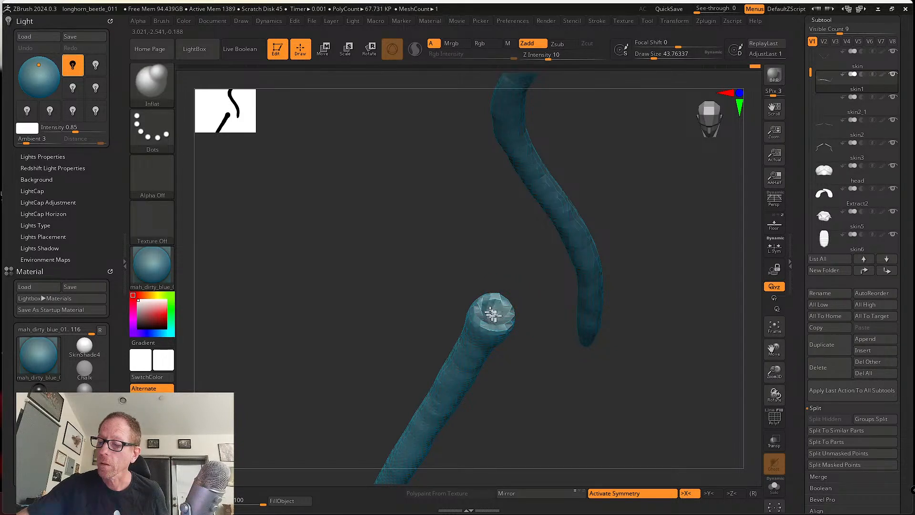
left_click_drag(536, 384, 717, 373)
Isolate the front leg subtool with its polygroups displayed and turn on KeepGroups for ZRemesher.
left_click(774, 486)
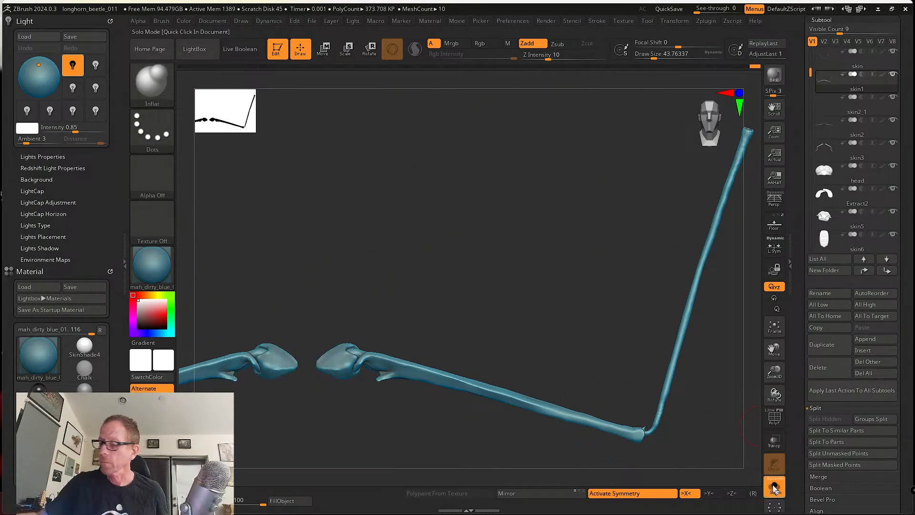
left_click_drag(521, 378, 701, 261)
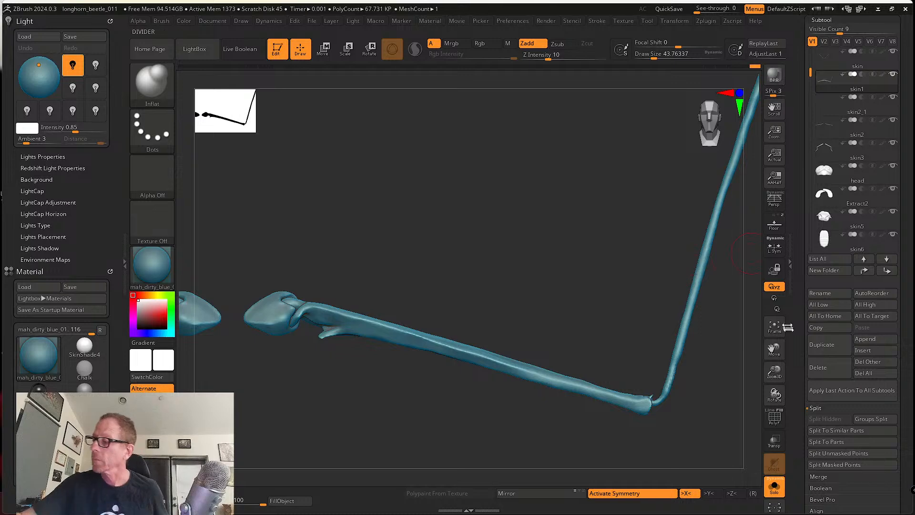
scroll(809, 370, "down", 5)
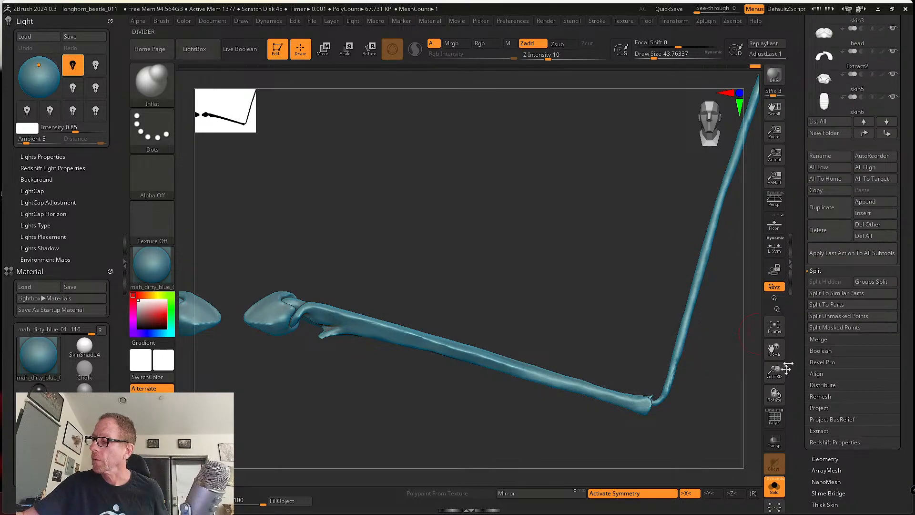
scroll(801, 326, "down", 5)
left_click(824, 333)
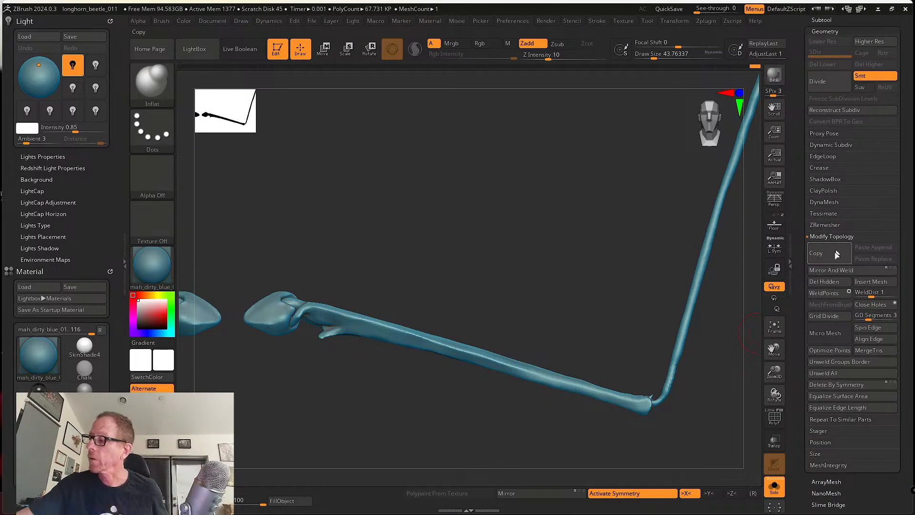
left_click(827, 223)
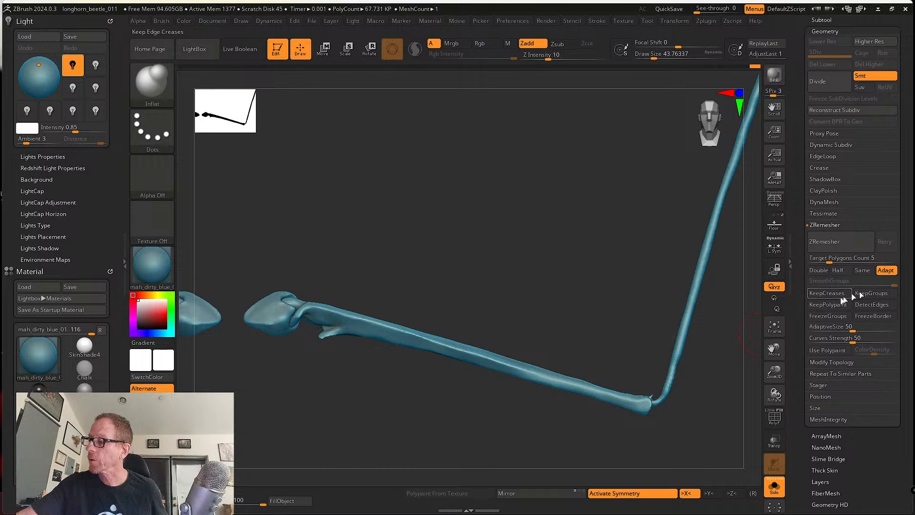
left_click(774, 418)
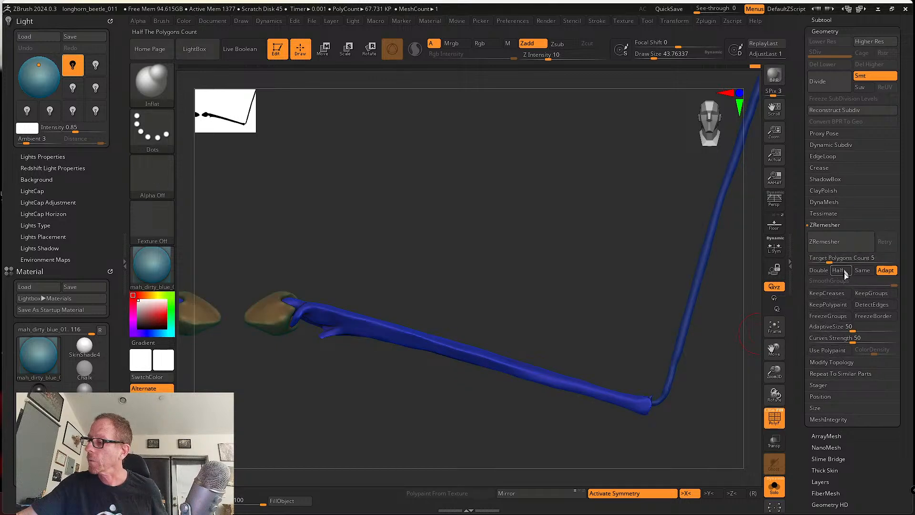
left_click(871, 292)
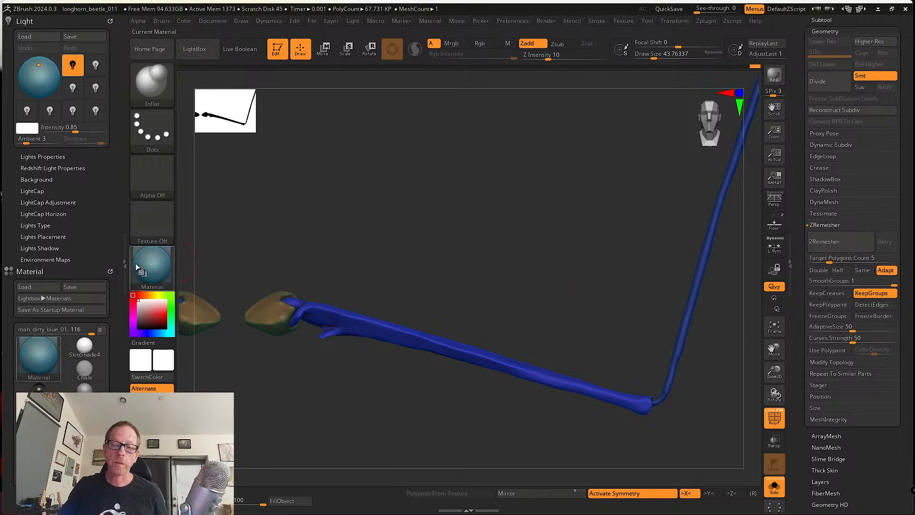
Remesh the front legs with ZRemesher at a target polygon count of 50 and examine the new wireframe around the femur base.
left_click(125, 254)
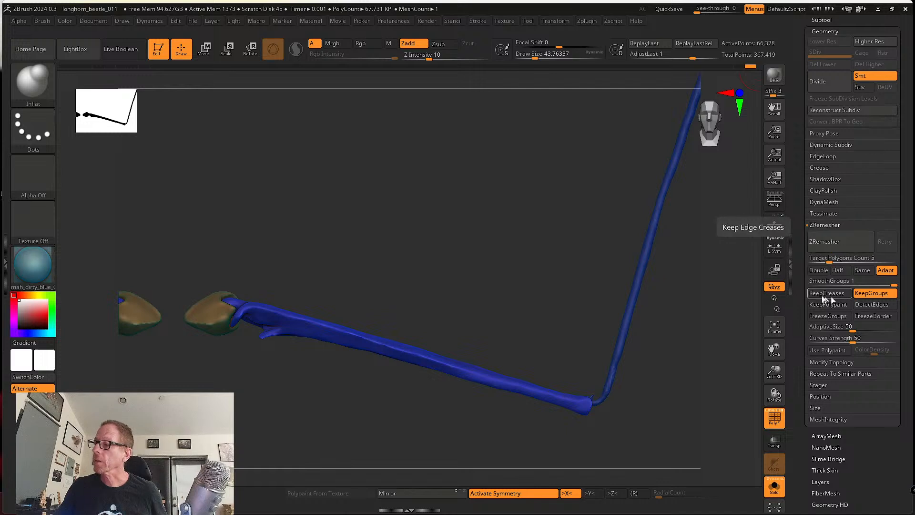
left_click(868, 256)
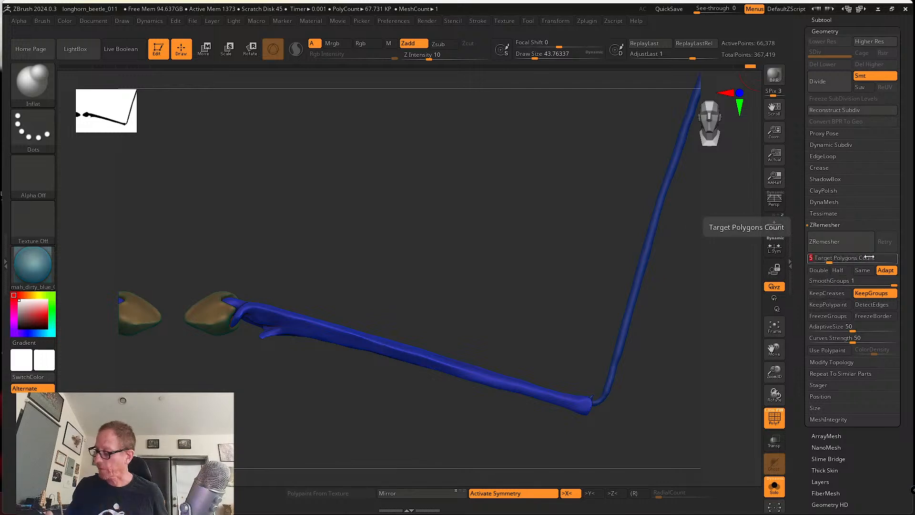
left_click(833, 247)
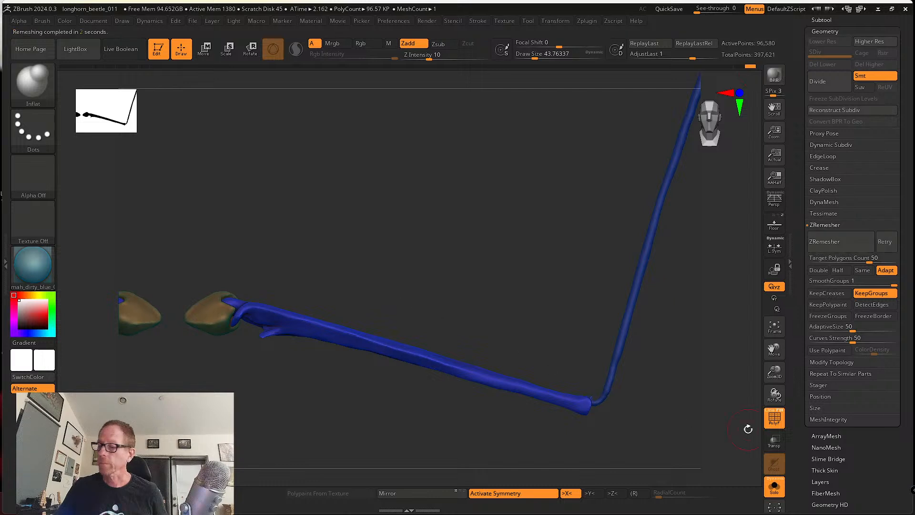
left_click(774, 416)
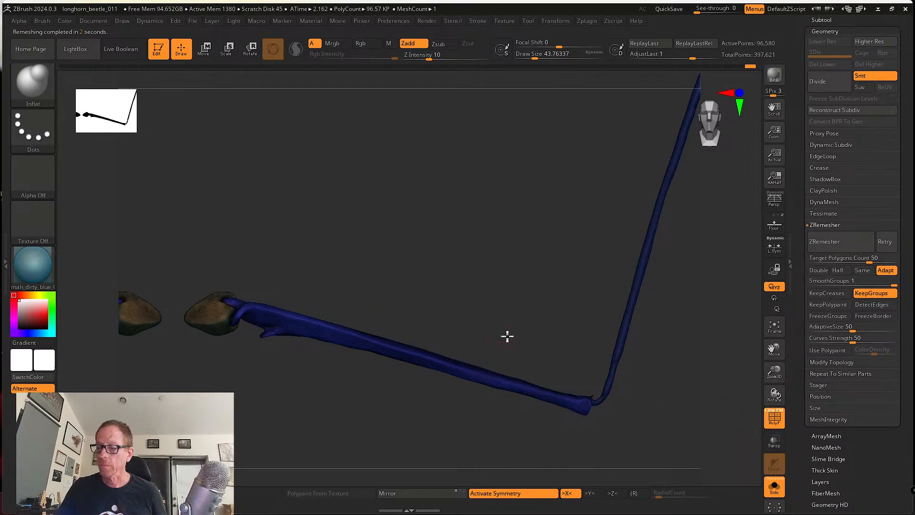
left_click_drag(507, 337, 560, 253)
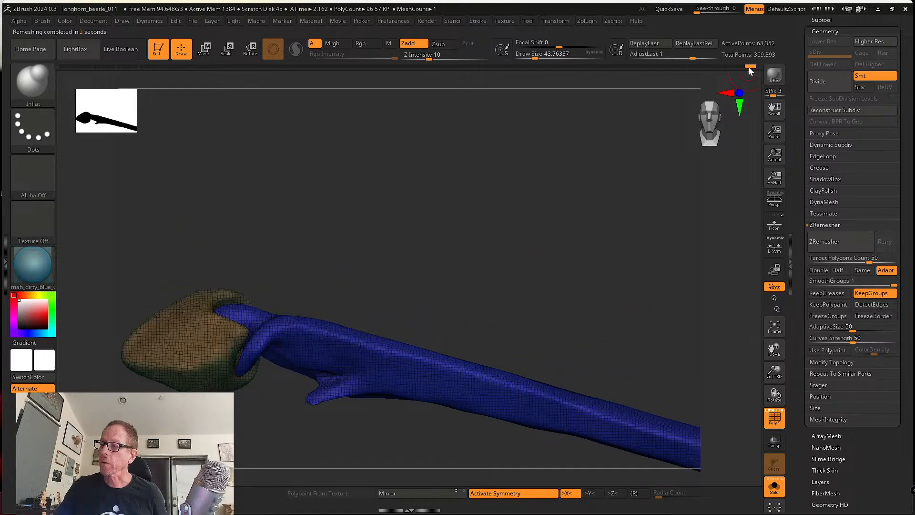
Undo the last remesh and remesh the front legs with ZRemesher set to Half and Adapt turned off.
key("ctrl")
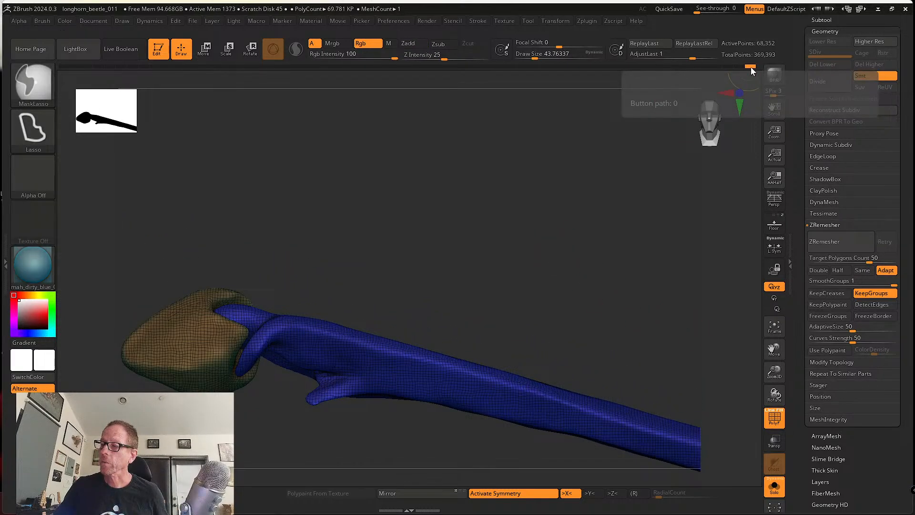
key("ctrl+z")
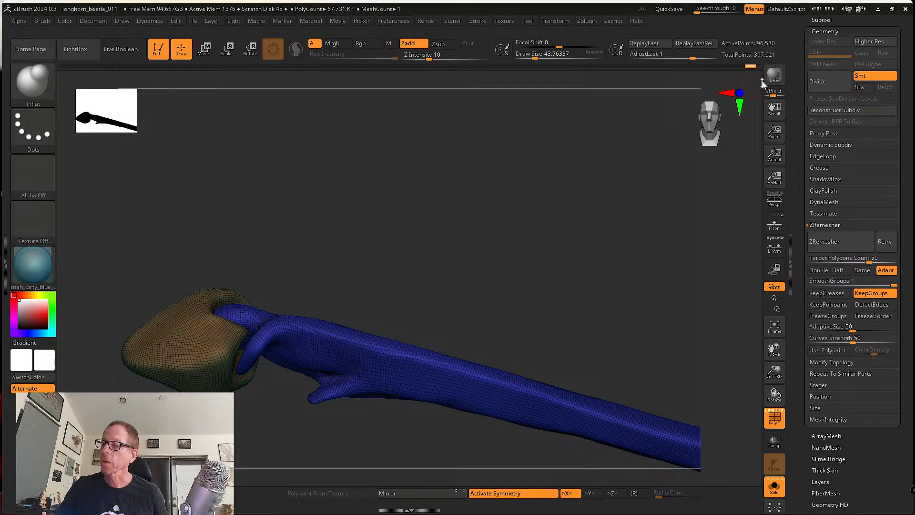
left_click(838, 270)
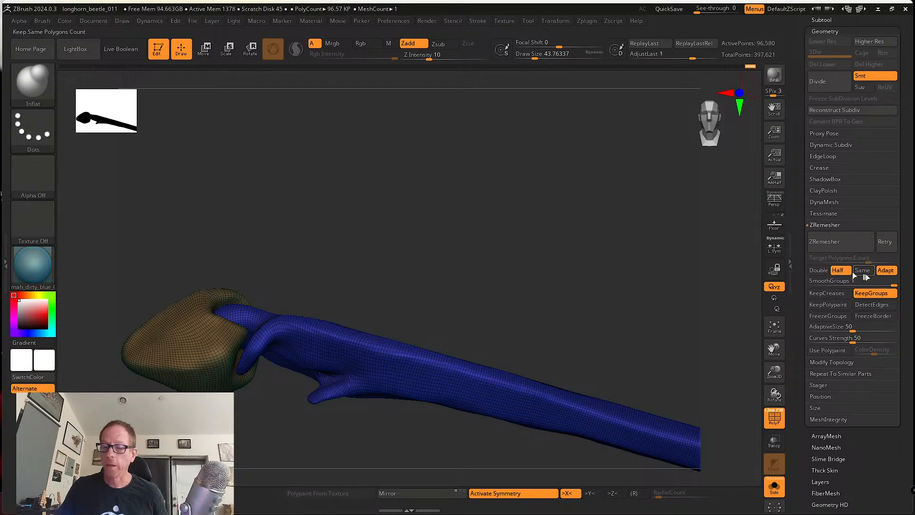
left_click(879, 271)
left_click(825, 247)
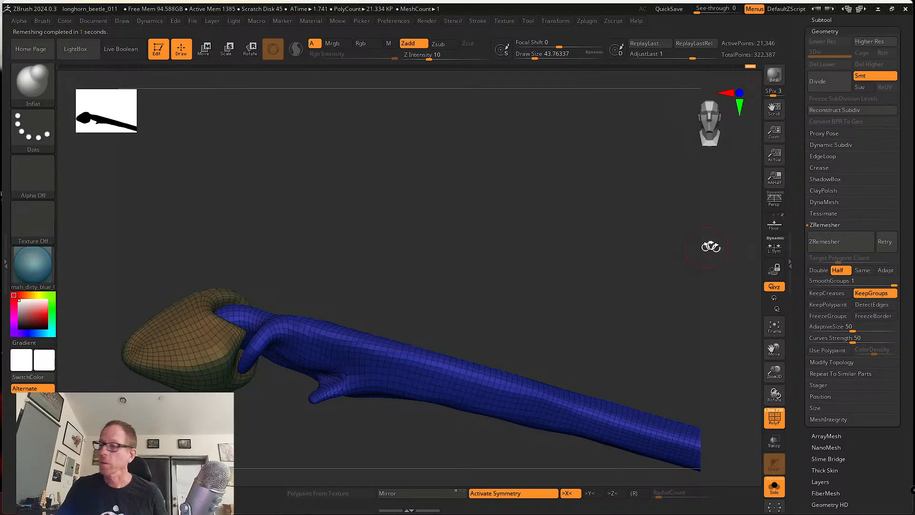
Expand the subtool's Project settings and remesh the front legs two more times with ZRemesher at Half.
left_click_drag(799, 99, 798, 129)
left_click(820, 51)
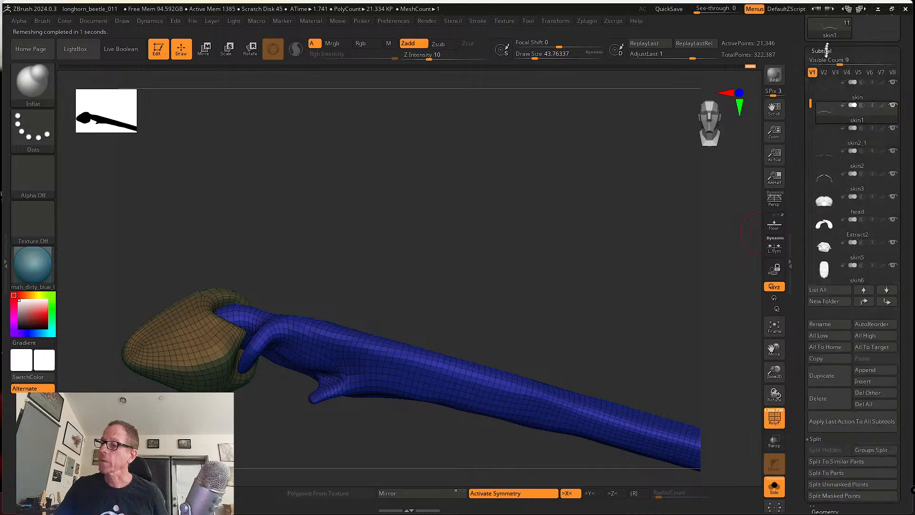
left_click_drag(801, 382, 799, 302)
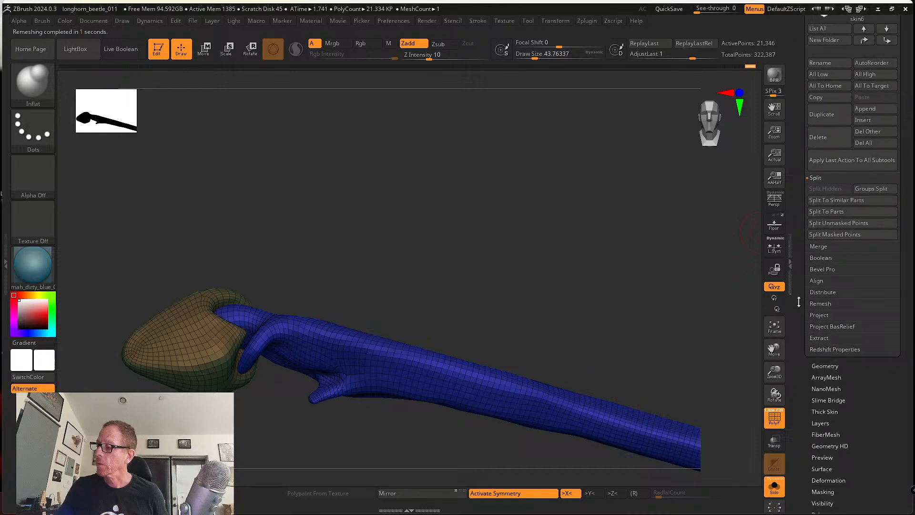
left_click(819, 315)
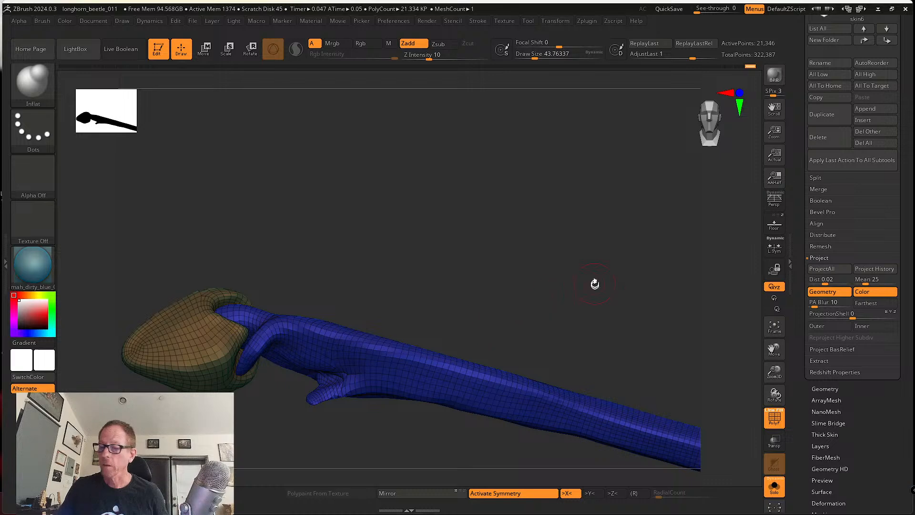
left_click(825, 389)
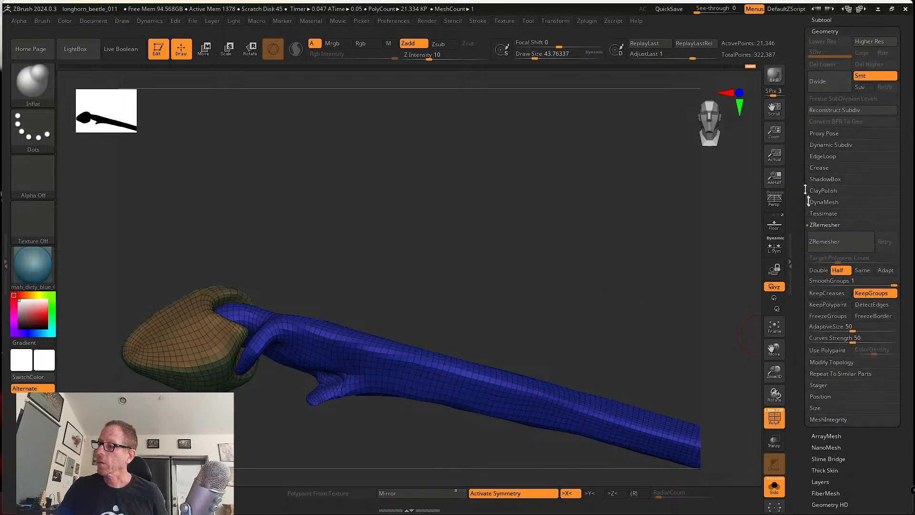
left_click(825, 242)
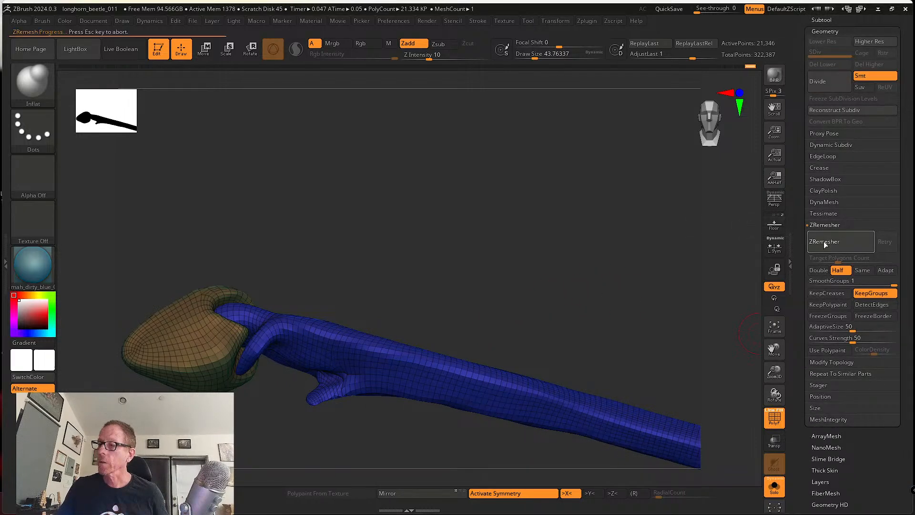
left_click(824, 241)
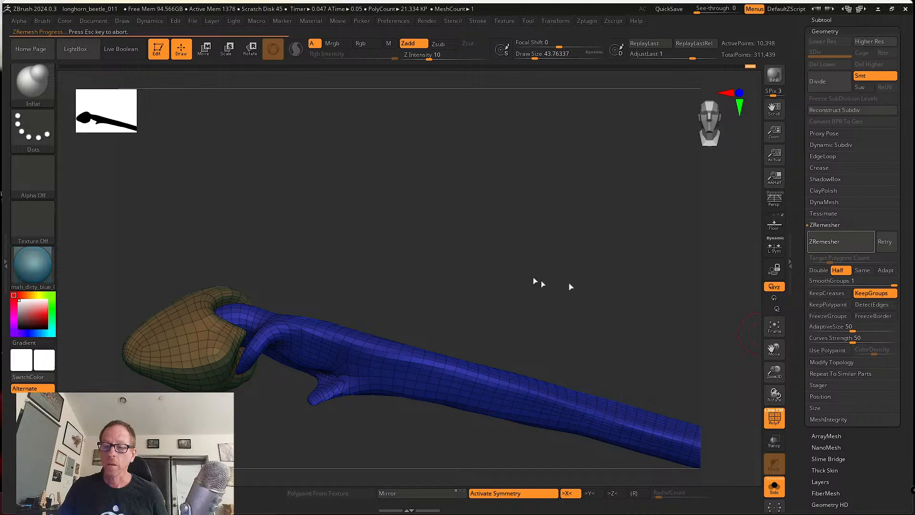
Switch to the Move brush at a draw size of about 77, adjust the tibia's pointed tip and subdivide the front legs twice.
left_click_drag(471, 278, 367, 268)
left_click_drag(674, 363, 649, 341, "alt")
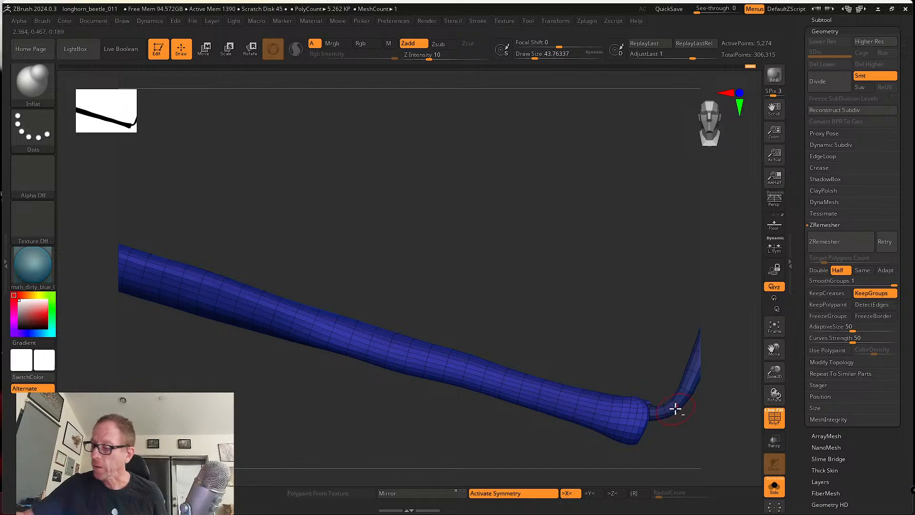
left_click_drag(674, 408, 703, 443)
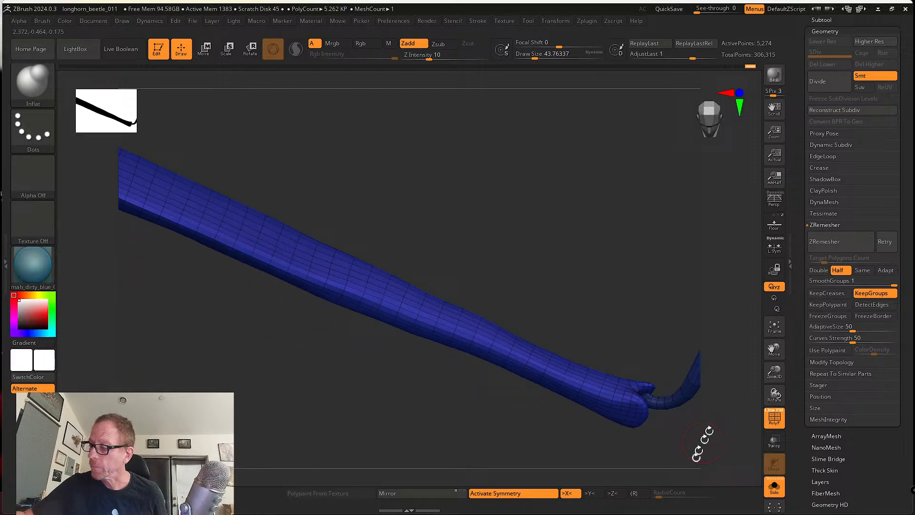
left_click(831, 363)
left_click_drag(802, 251, 801, 337)
left_click(822, 104)
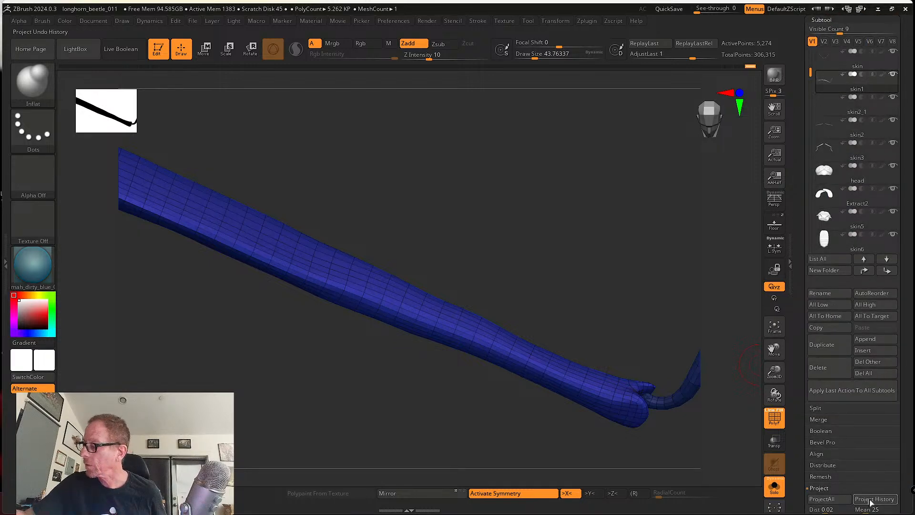
left_click_drag(699, 443, 619, 329)
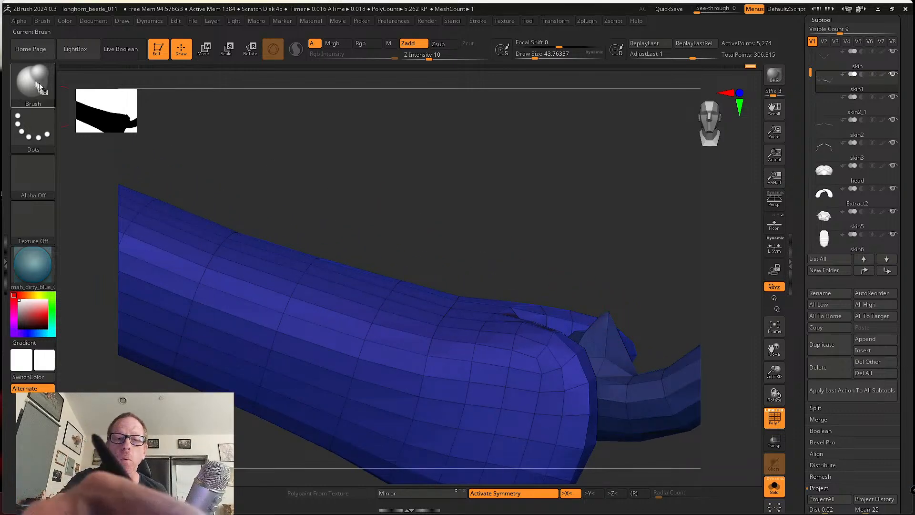
key("b")
left_click(420, 90)
key("s")
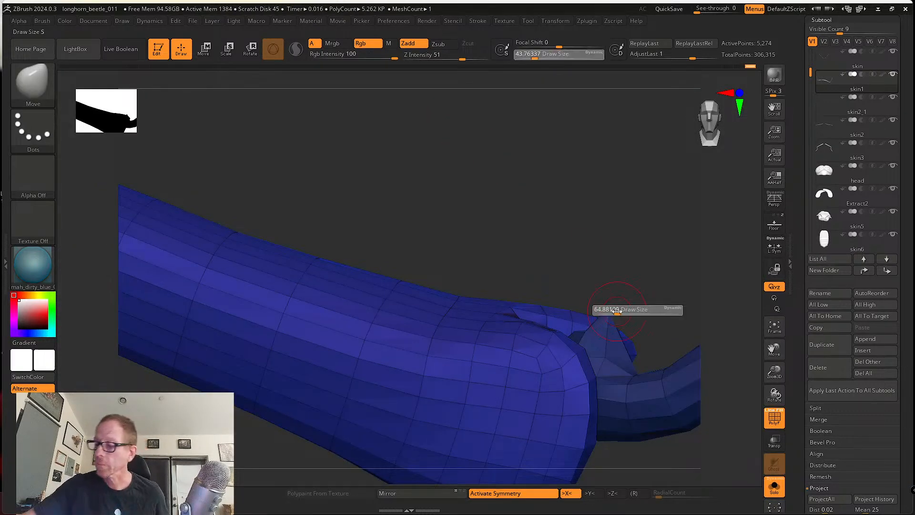
mouse_move(614, 310)
left_mouse_down()
mouse_move(613, 297)
mouse_move(650, 304)
mouse_move(657, 364)
mouse_move(645, 406)
mouse_move(642, 290)
mouse_move(628, 267)
mouse_move(642, 303)
left_mouse_up()
key("ctrl+d")
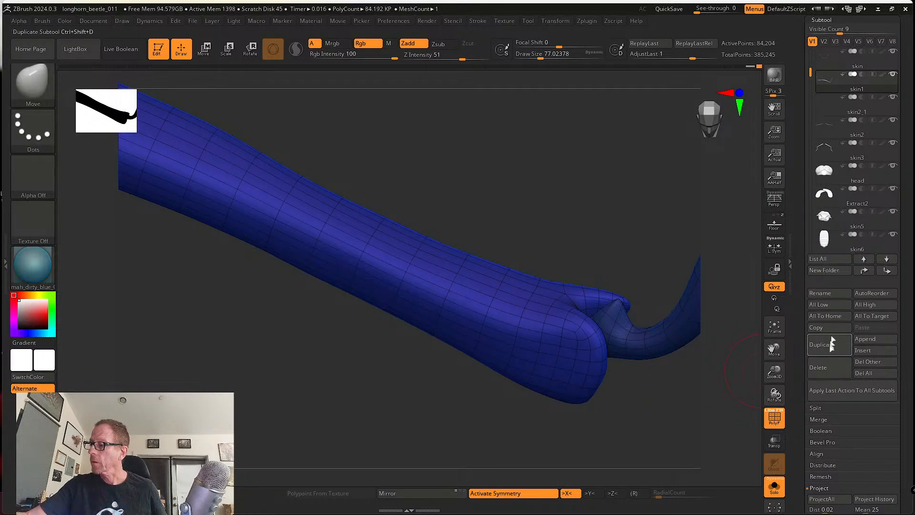
Project the earlier sculpt onto the front legs with Project History, turn off the polyframe display and subdivide the mesh once more.
left_click_drag(802, 419, 860, 374)
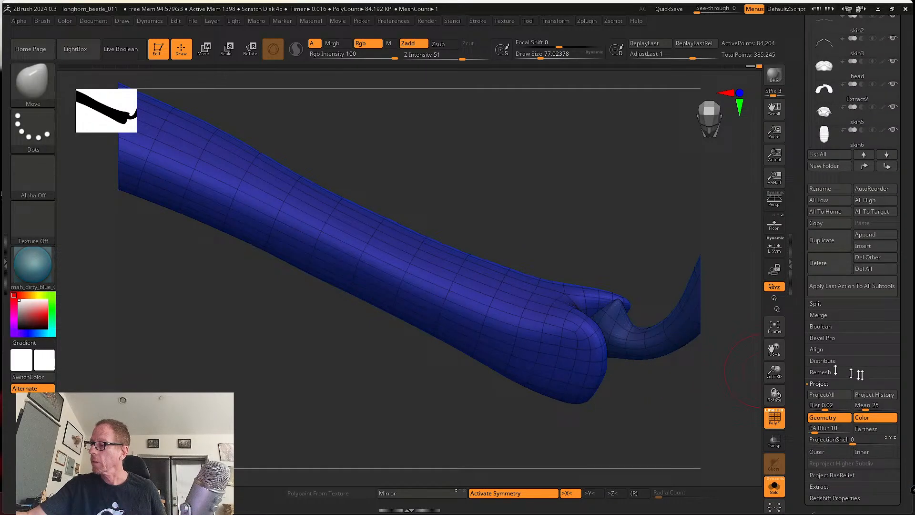
left_click(874, 397)
left_click(775, 424)
key("ctrl+d")
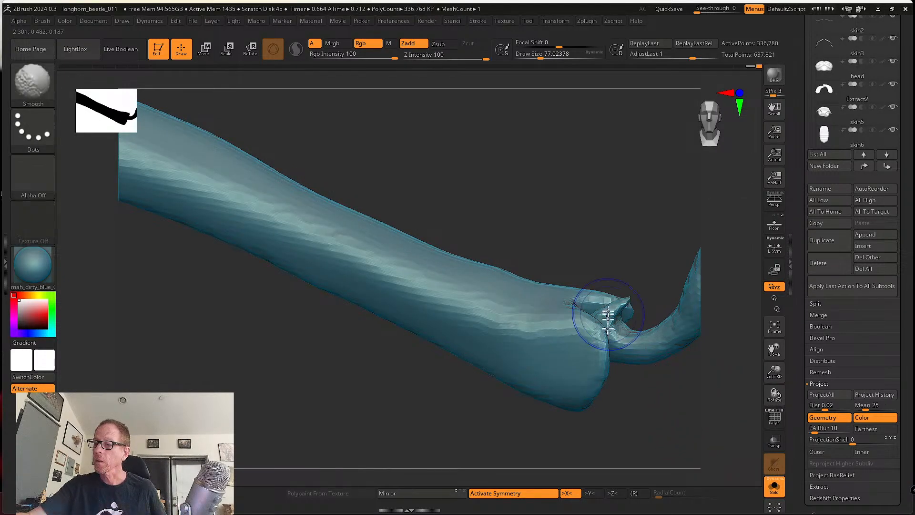
Smooth the joint where the tarsus meets the tibia's tip and subdivide the legs by another level.
mouse_move(619, 303)
left_mouse_down("shift")
mouse_move(613, 336)
mouse_move(662, 347)
mouse_move(672, 362)
left_mouse_up("shift")
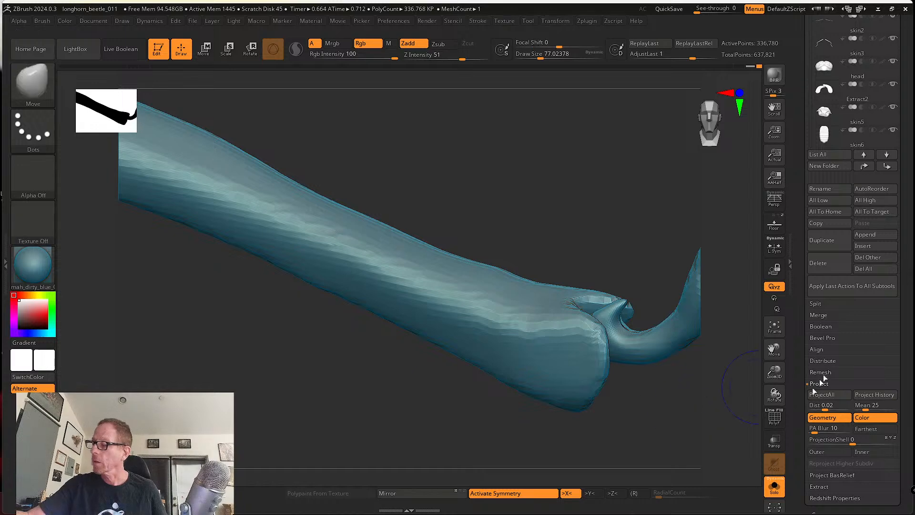
left_click_drag(654, 415, 727, 364)
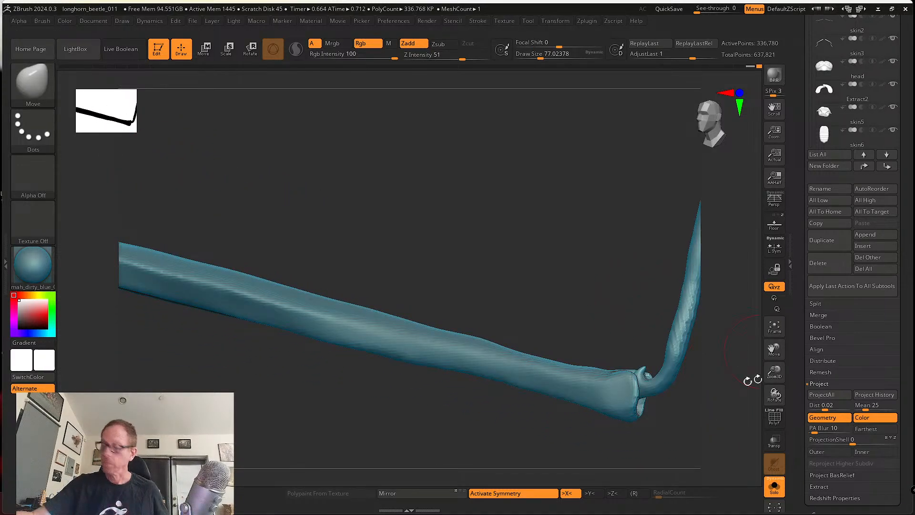
key("ctrl+d")
Isolate the base segments of the front legs and smooth the surface around their joint sockets.
left_click_drag(523, 316, 429, 364)
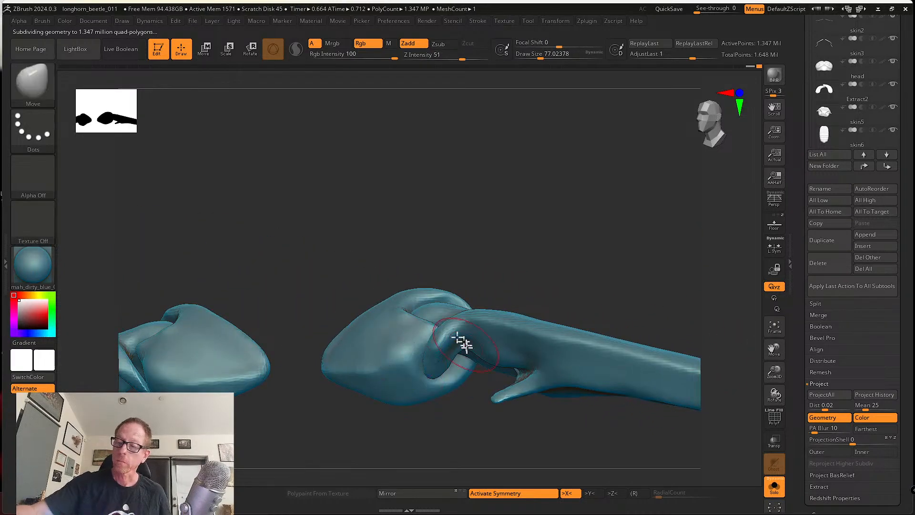
mouse_move(474, 403)
left_mouse_down()
mouse_move(469, 378)
mouse_move(457, 377)
left_mouse_up()
left_click(423, 362, "ctrl+shift")
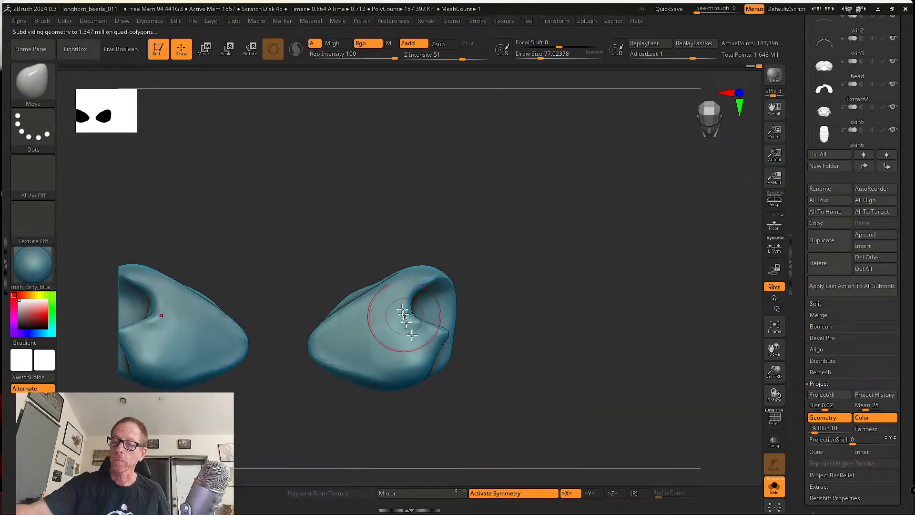
key("shift")
mouse_move(318, 394)
right_mouse_down()
mouse_move(463, 353)
mouse_move(433, 291)
mouse_move(470, 307)
mouse_move(472, 363)
mouse_move(522, 350)
mouse_move(465, 299)
right_mouse_up()
right_click_drag(509, 347, 464, 309)
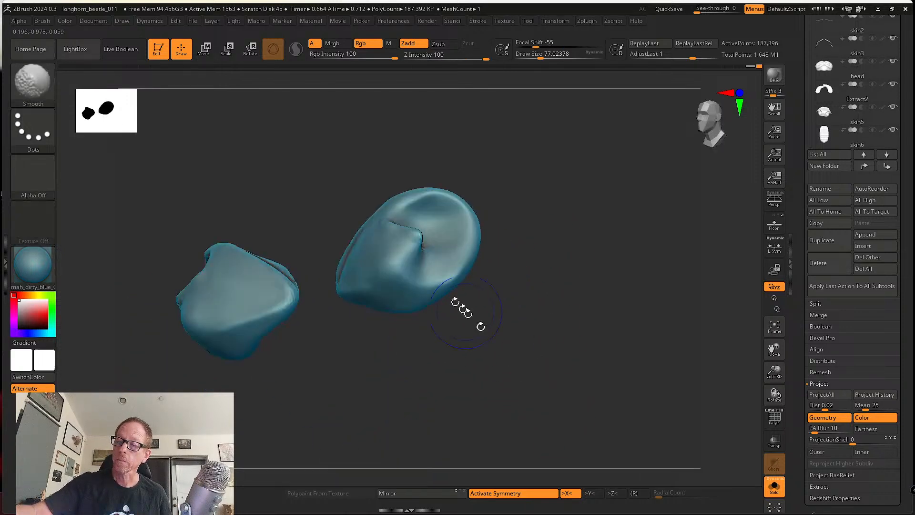
mouse_move(368, 348)
right_mouse_down()
mouse_move(466, 359)
mouse_move(498, 325)
mouse_move(435, 302)
right_mouse_up()
Restore the hidden parts, isolate the long leg segment and smooth the area around the small spur near its base.
left_click(467, 358, "ctrl+shift")
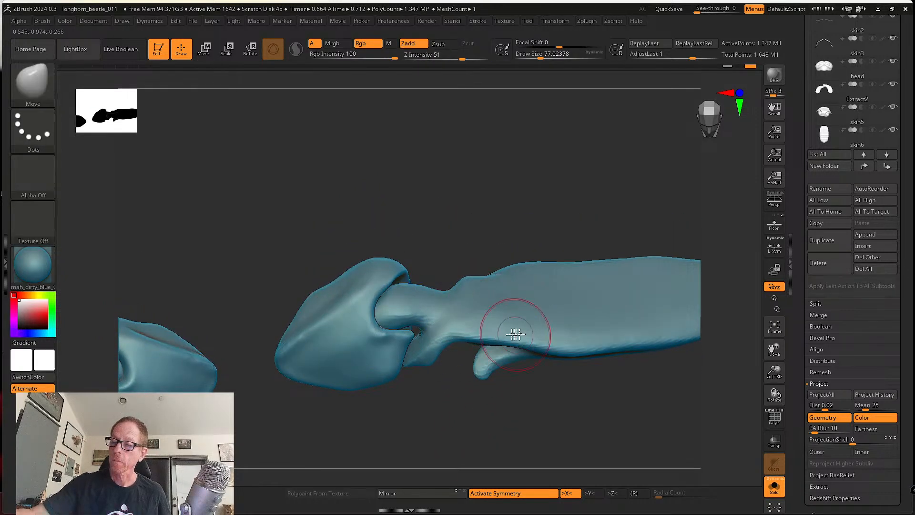
left_click(460, 317, "ctrl+shift")
left_click(476, 321, "ctrl+shift")
right_click_drag(515, 369, 376, 312)
right_click_drag(403, 364, 501, 381)
left_click_drag(508, 382, 491, 369, "shift")
right_click_drag(491, 369, 489, 373)
left_click_drag(488, 374, 461, 395, "shift")
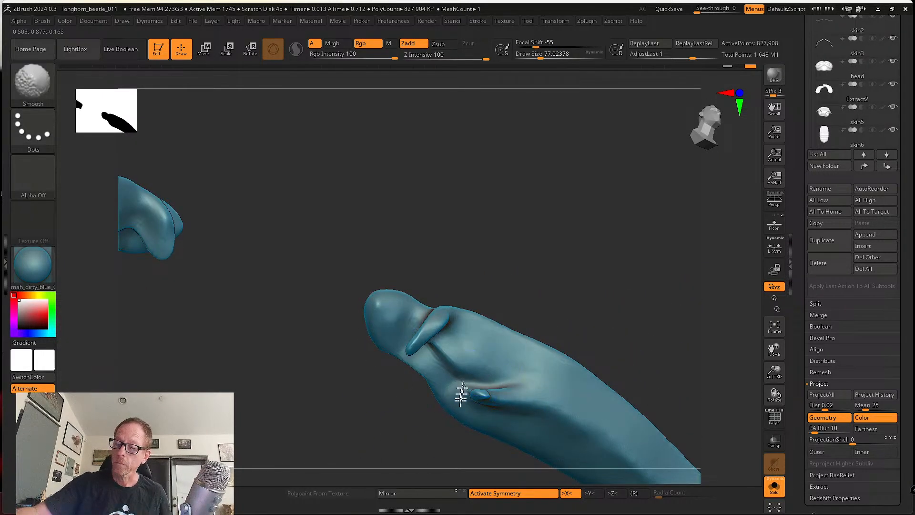
mouse_move(461, 396)
right_mouse_down()
mouse_move(481, 383)
mouse_move(484, 449)
mouse_move(470, 431)
right_mouse_up()
Reduce the draw size to about 68, smooth around the prong and spur two subdivision levels lower and return to the highest level.
key("s")
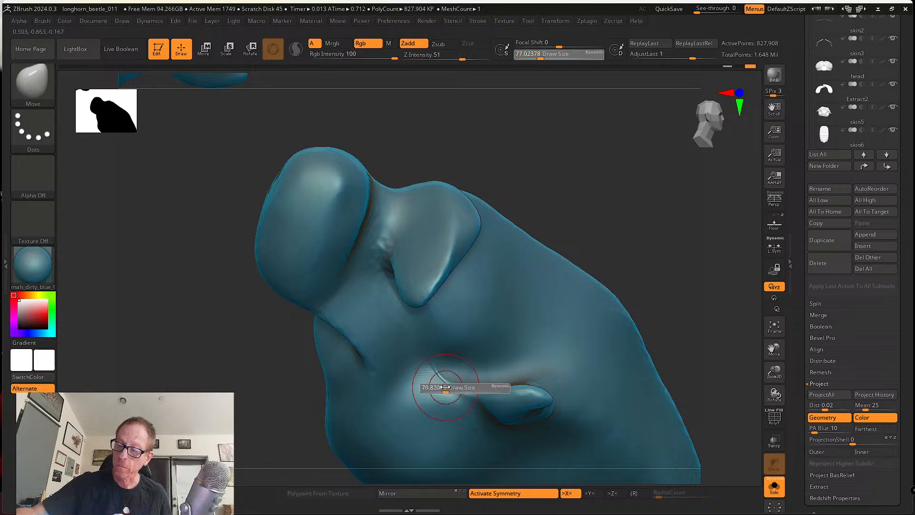
left_click_drag(447, 386, 402, 376)
key("shift+d")
key("shift+d")
right_click_drag(403, 376, 444, 231)
left_click_drag(379, 238, 438, 394, "shift")
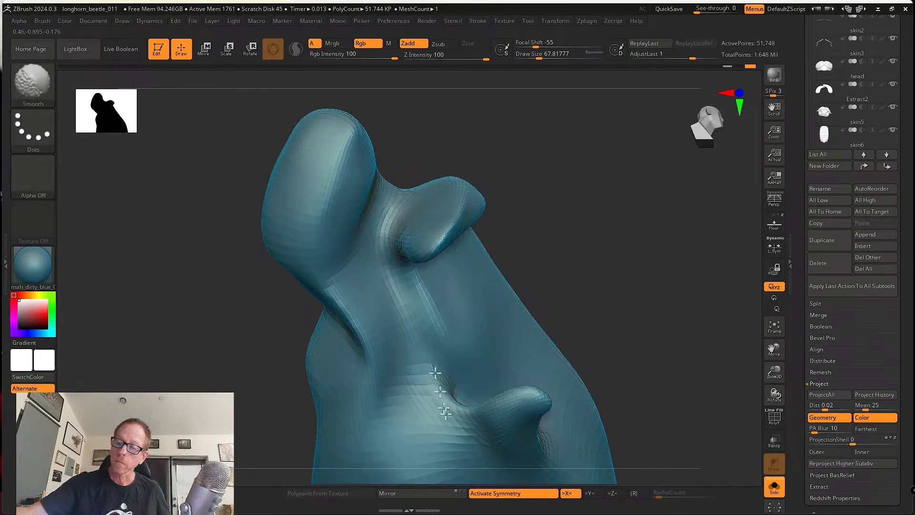
mouse_move(439, 394)
right_mouse_down()
mouse_move(452, 411)
mouse_move(524, 370)
right_mouse_up()
key("d")
key("d")
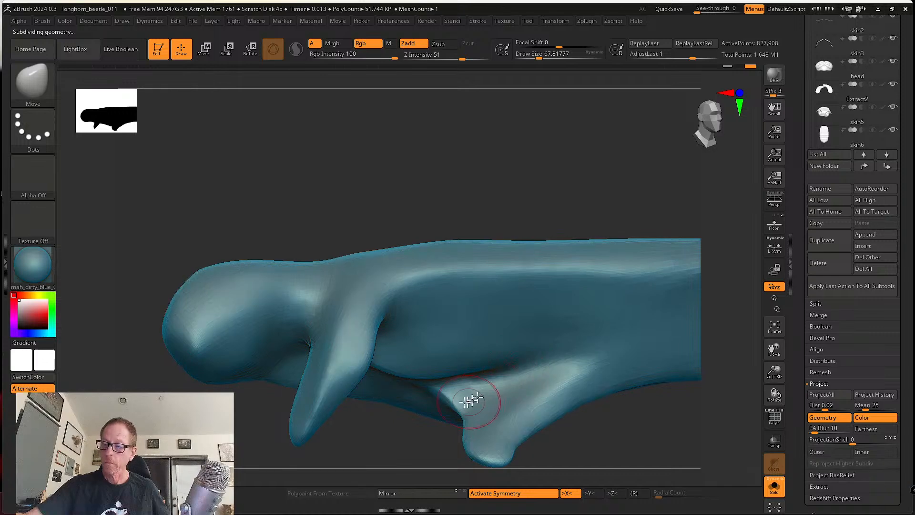
right_click_drag(441, 393, 466, 358)
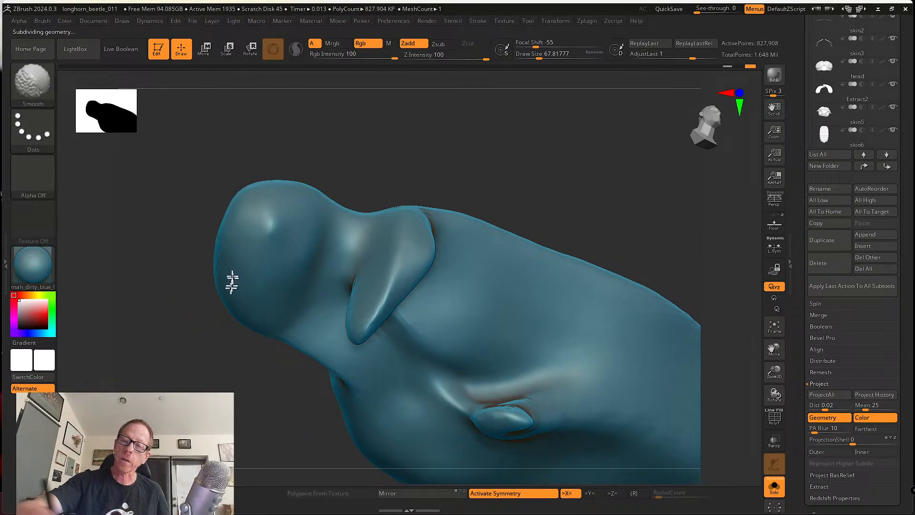
Drop the long leg segment three subdivision levels, smooth its shaft and step back up one level.
mouse_move(534, 327)
right_mouse_down()
mouse_move(515, 292)
mouse_move(439, 316)
mouse_move(468, 316)
mouse_move(438, 269)
mouse_move(461, 245)
mouse_move(472, 276)
right_mouse_up()
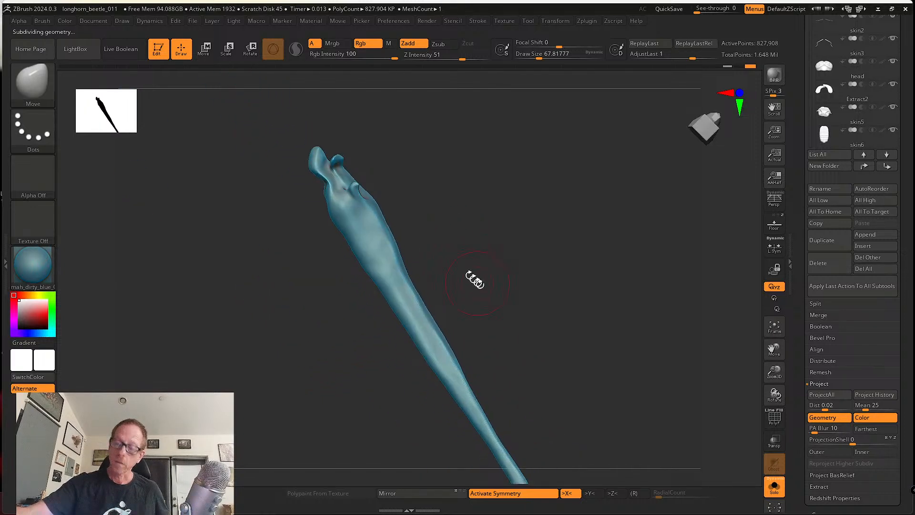
key("shift")
key("shift+d")
key("shift+d")
key("shift+d")
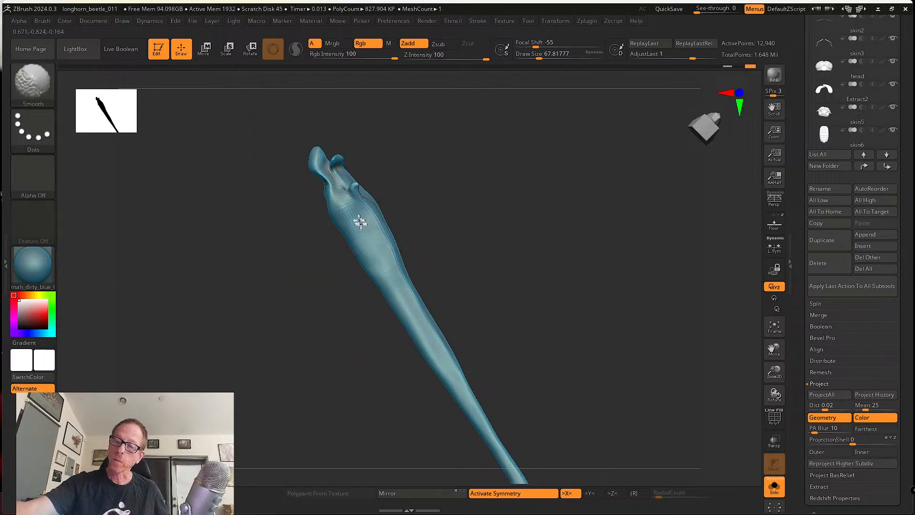
left_click_drag(366, 239, 451, 384, "shift")
key("d")
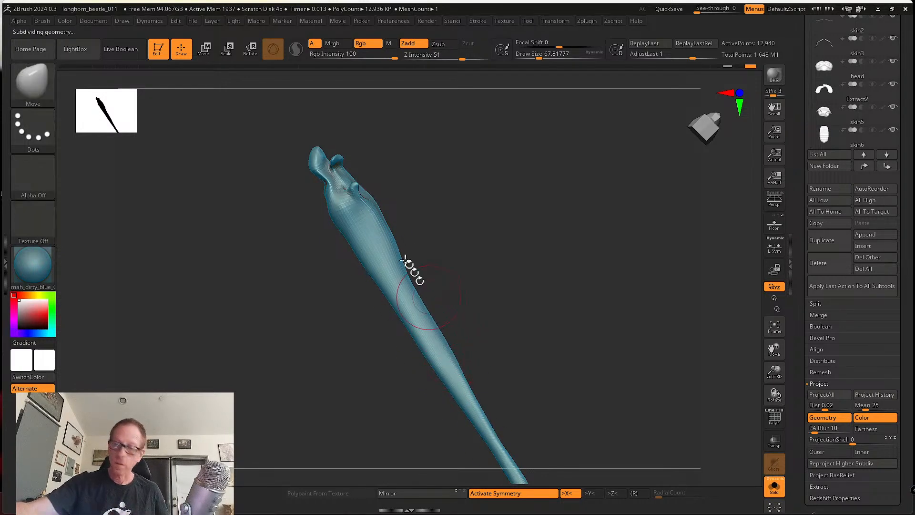
Smooth the leg shaft from several sides from its upper part down to the tip and raise the subdivision level by one.
left_click_drag(367, 225, 364, 237, "shift")
left_click_drag(458, 295, 470, 343)
left_click_drag(381, 210, 397, 238, "shift")
left_click_drag(462, 319, 452, 353)
left_click_drag(396, 239, 494, 460, "shift")
mouse_move(492, 357)
left_mouse_down("alt")
mouse_move(490, 316)
mouse_move(506, 297)
left_mouse_up("alt")
key("d")
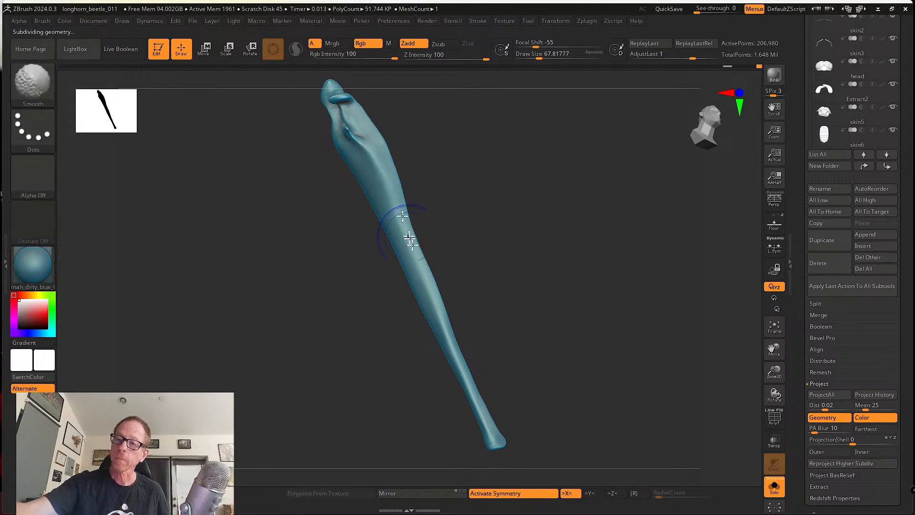
Stroke along the leg segment's shaft down to its tip with the SK_Cloth brush at a draw size of about 29.
left_click(46, 86)
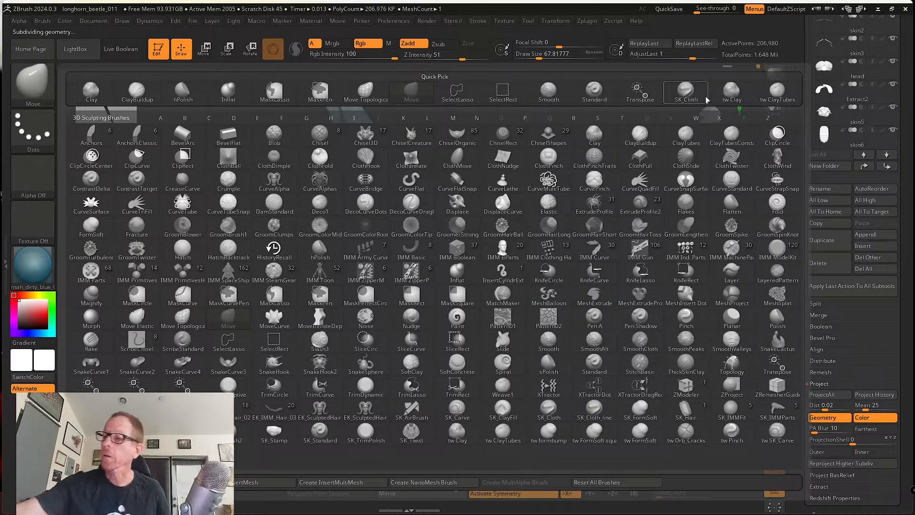
left_click(700, 95)
key("s")
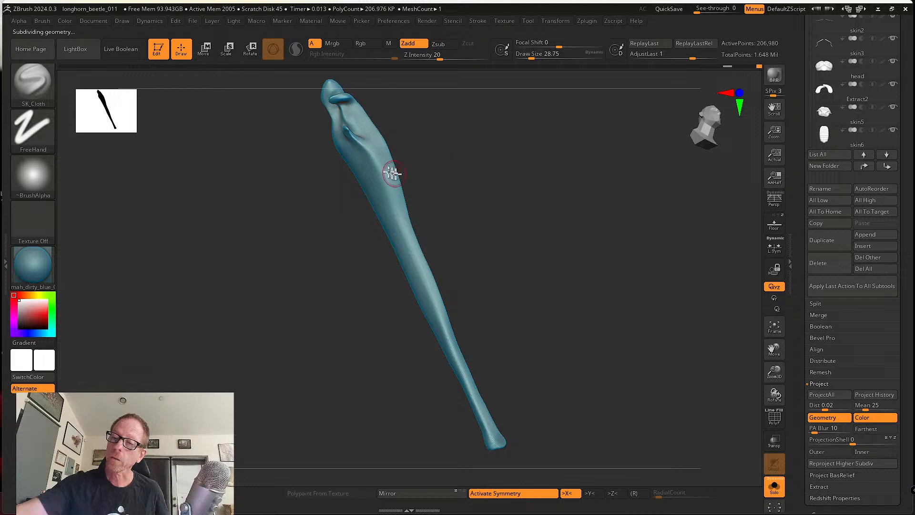
left_click_drag(378, 167, 491, 446)
Increase the draw size to about 62 and smooth the leg segment's upper shaft and the stretch near its tip.
key("s")
left_click_drag(452, 246, 431, 228)
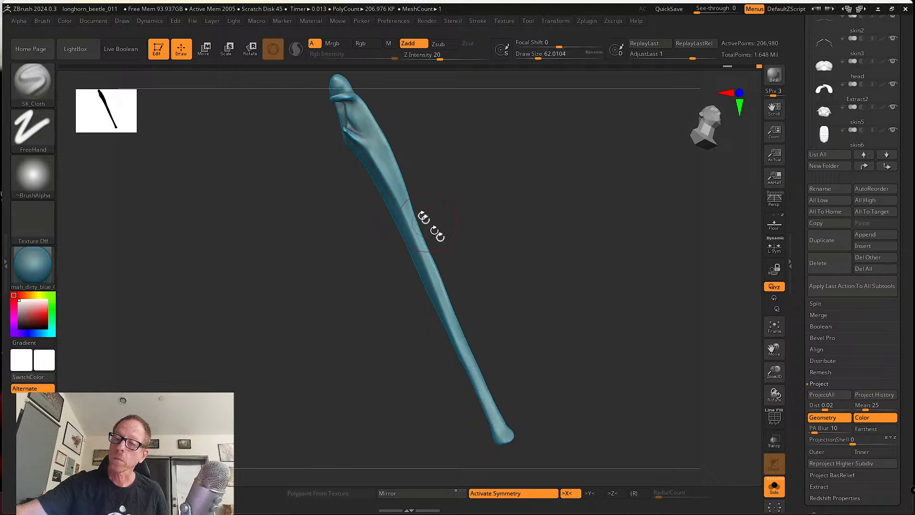
left_click_drag(376, 148, 422, 244, "shift")
left_click_drag(459, 344, 494, 411, "shift")
mouse_move(487, 295)
left_mouse_down()
mouse_move(475, 242)
mouse_move(487, 217)
mouse_move(422, 205)
mouse_move(456, 308)
left_mouse_up()
Reduce the draw size to about 27, rework the SK_Cloth strokes along the shaft down to the tip and smooth over them.
key("s")
key("ctrl+z")
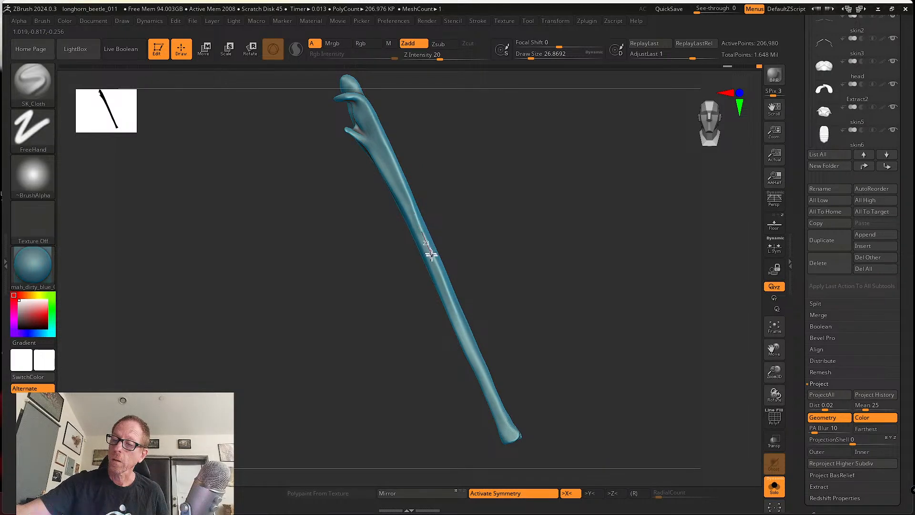
left_click_drag(432, 255, 437, 268)
key("ctrl+z")
left_click_drag(411, 206, 426, 242)
left_click_drag(452, 297, 524, 450)
left_click_drag(408, 205, 473, 367, "shift")
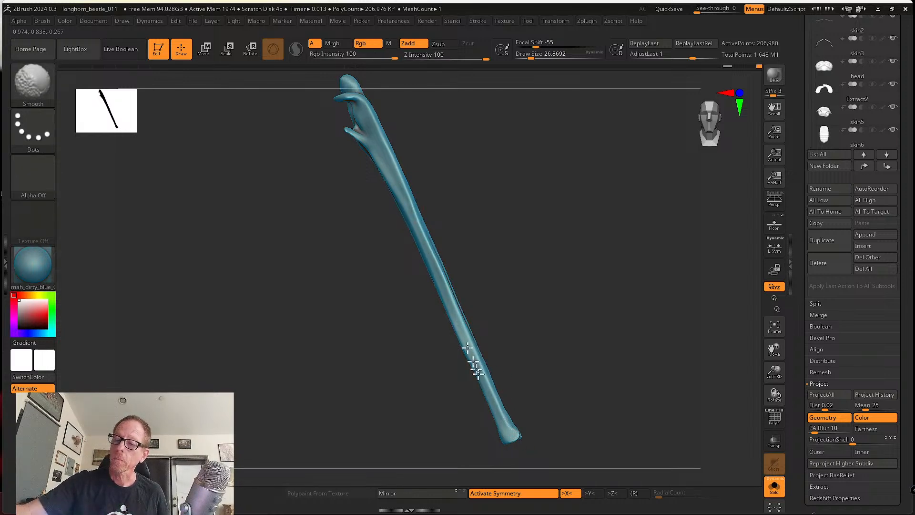
Smooth the leg segment from its other sides, covering the forked tip, the shaft and the broad upper part.
left_click_drag(459, 259, 466, 251)
left_click_drag(413, 196, 420, 220, "shift")
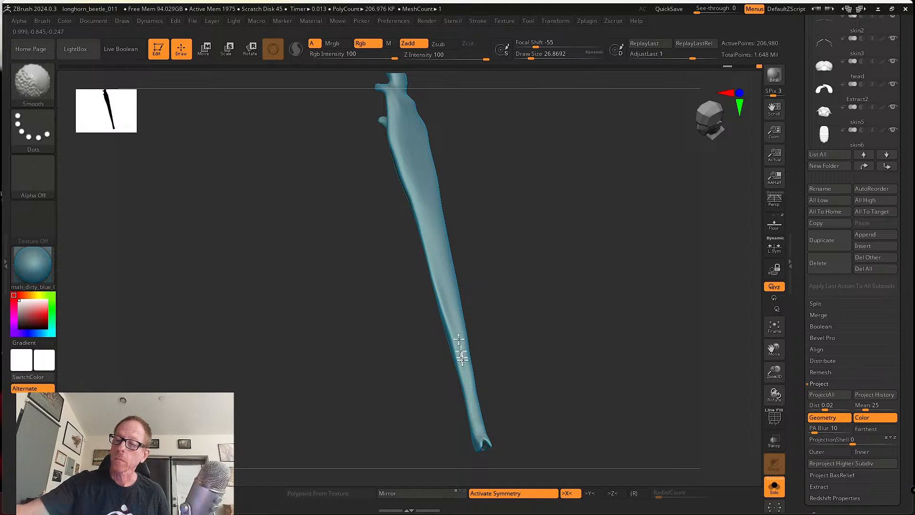
left_click_drag(481, 438, 482, 443, "shift")
left_click_drag(501, 403, 486, 370)
mouse_move(462, 398)
left_mouse_down("shift")
mouse_move(472, 405)
mouse_move(420, 146)
mouse_move(422, 206)
left_mouse_up("shift")
left_click_drag(470, 178, 380, 143)
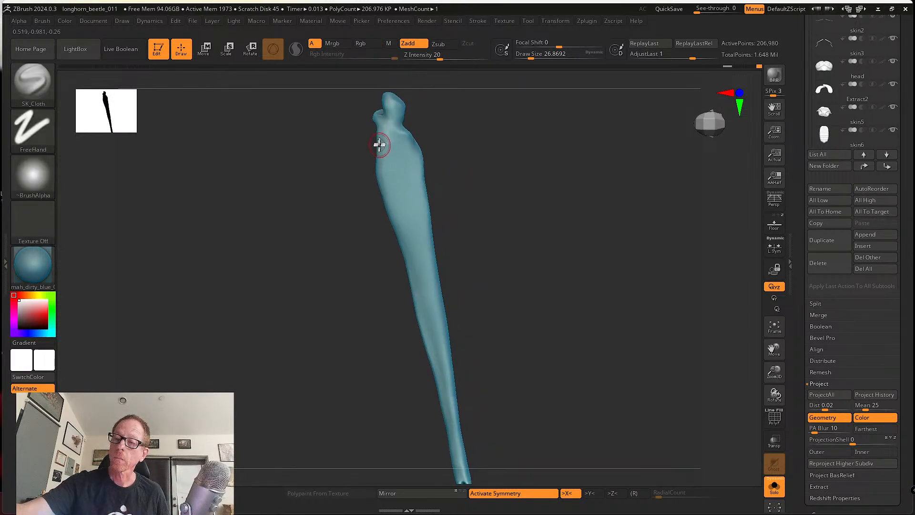
left_click_drag(395, 232, 378, 136, "shift")
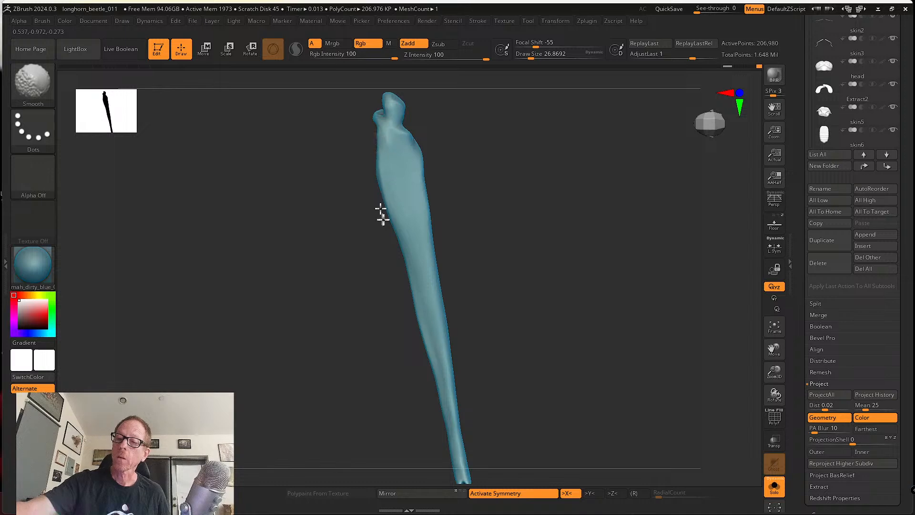
left_click_drag(382, 212, 445, 402, "shift")
Nudge the contour of the lower shaft with the Move brush at a draw size of about 56 and smooth toward the tip.
key("b")
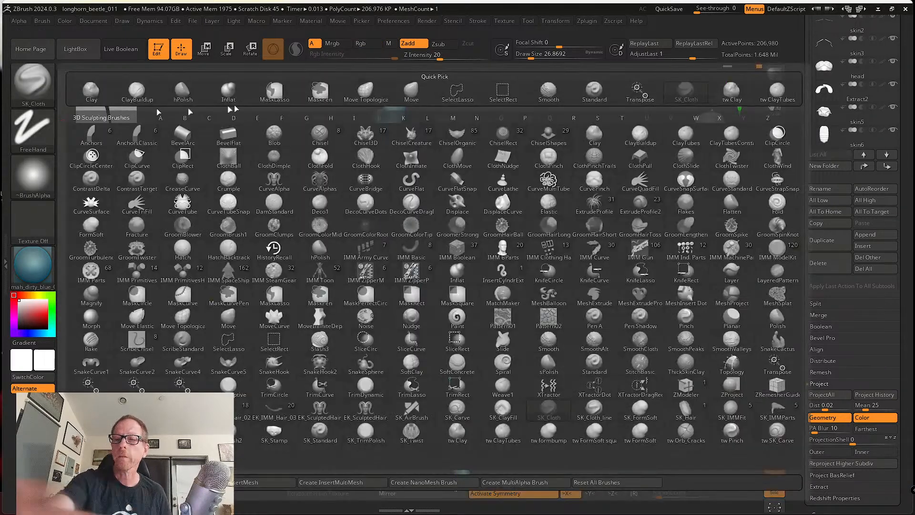
left_click(412, 91)
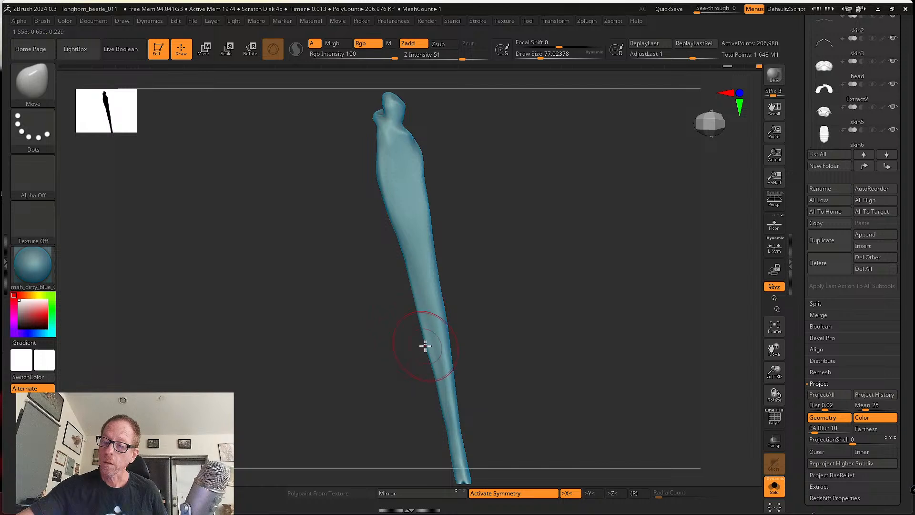
key("s")
left_click_drag(434, 375, 431, 376)
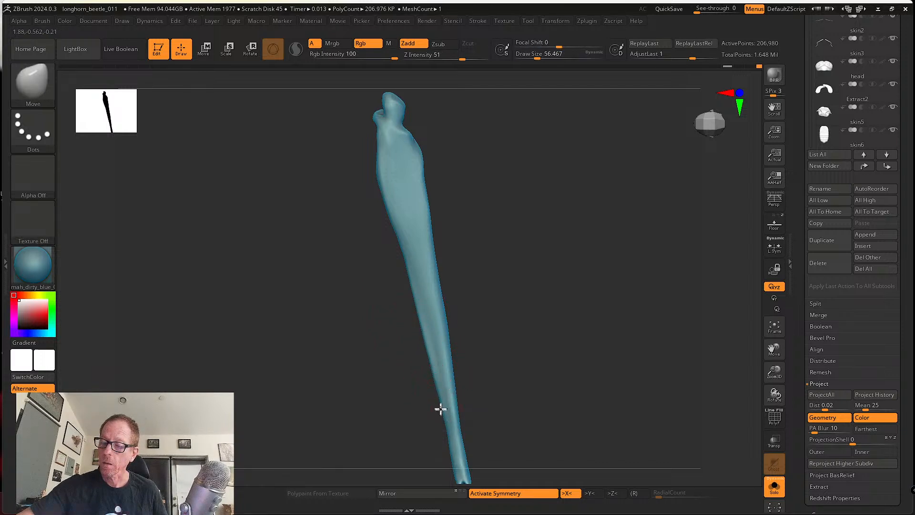
left_click_drag(438, 411, 459, 459, "shift")
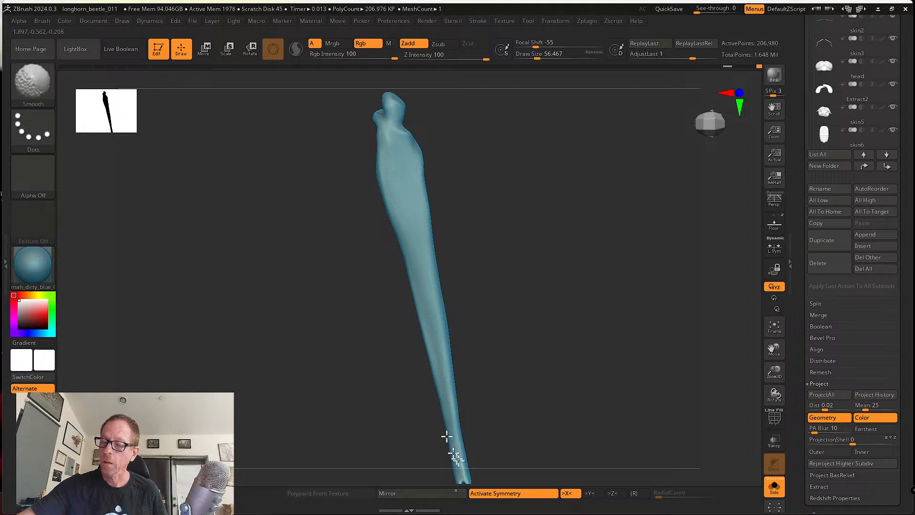
Restore the hidden leg parts and smooth the outer end of the thin lower leg segment from several sides.
mouse_move(559, 429)
left_mouse_down("alt")
mouse_move(599, 357)
mouse_move(569, 357)
left_mouse_up("alt")
left_click(610, 353, "ctrl+shift")
mouse_move(503, 424)
left_mouse_down("shift")
mouse_move(589, 401)
mouse_move(502, 424)
left_mouse_up("shift")
mouse_move(710, 381)
left_mouse_down("alt")
mouse_move(618, 373)
mouse_move(635, 337)
left_mouse_up("alt")
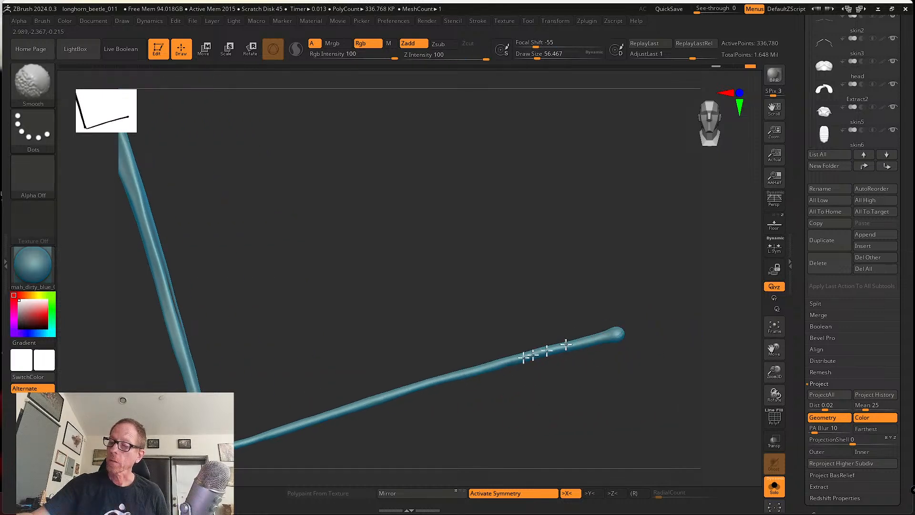
left_click_drag(527, 369, 639, 337)
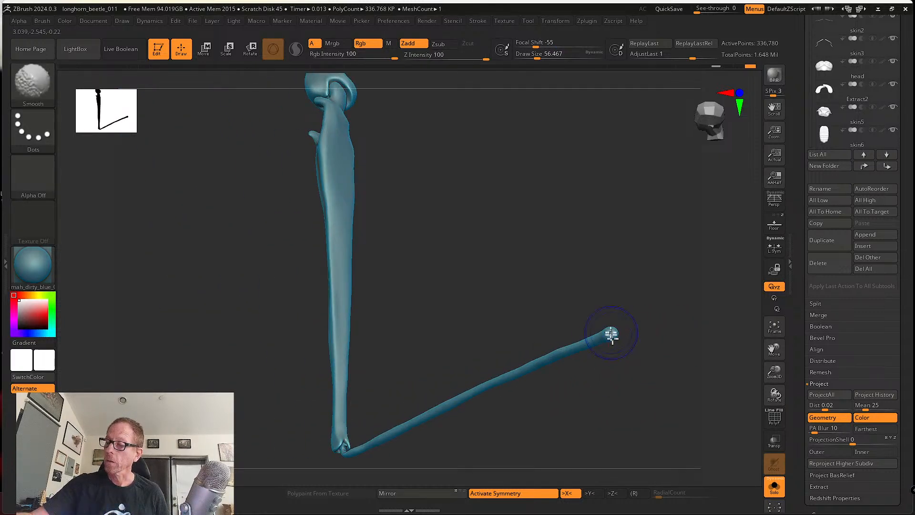
mouse_move(635, 380)
left_mouse_down()
mouse_move(629, 365)
mouse_move(588, 374)
left_mouse_up()
left_click_drag(524, 347, 585, 338, "shift")
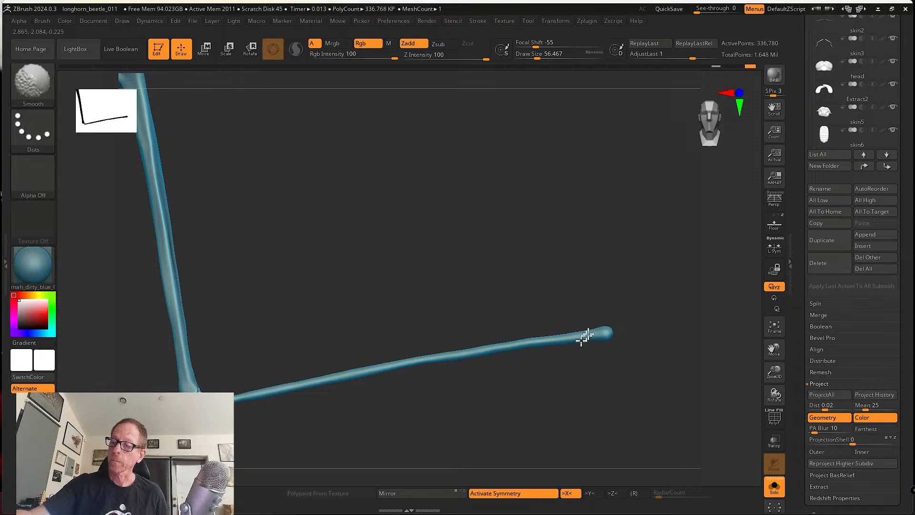
Drop the legs two subdivision levels, smooth the thin lower segment along its length and return to the highest level.
key("shift+d")
key("shift+d")
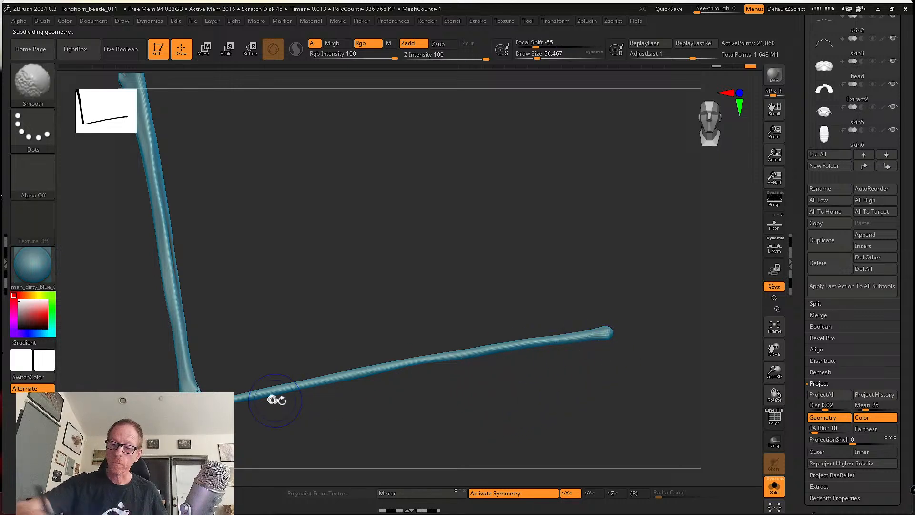
mouse_move(276, 399)
left_mouse_down("shift")
mouse_move(586, 329)
mouse_move(582, 337)
left_mouse_up("shift")
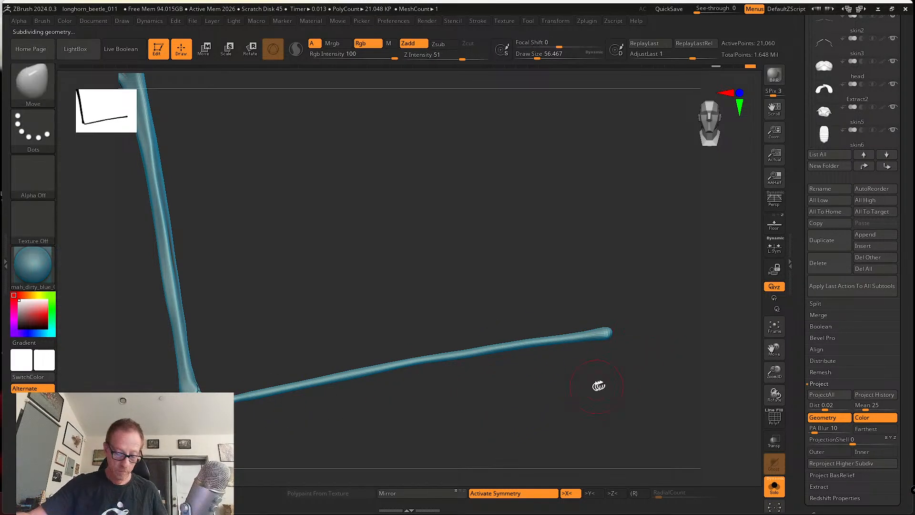
key("d")
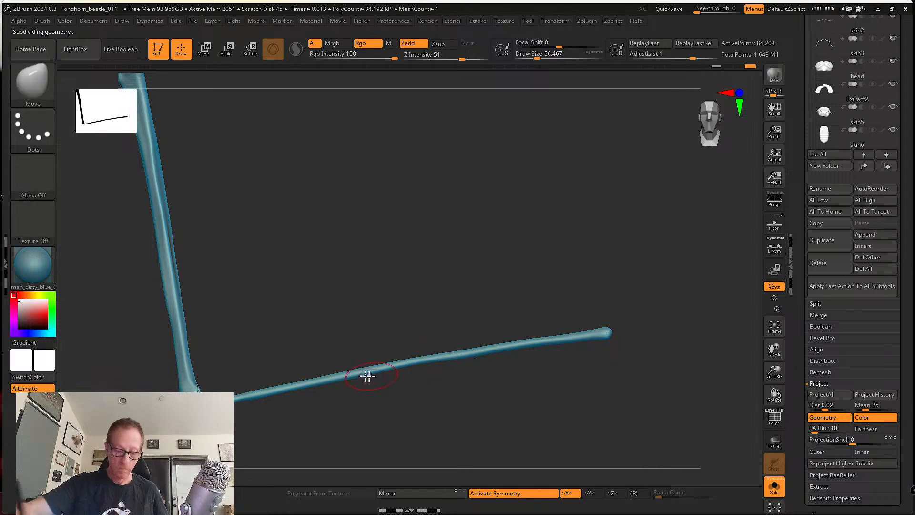
key("d")
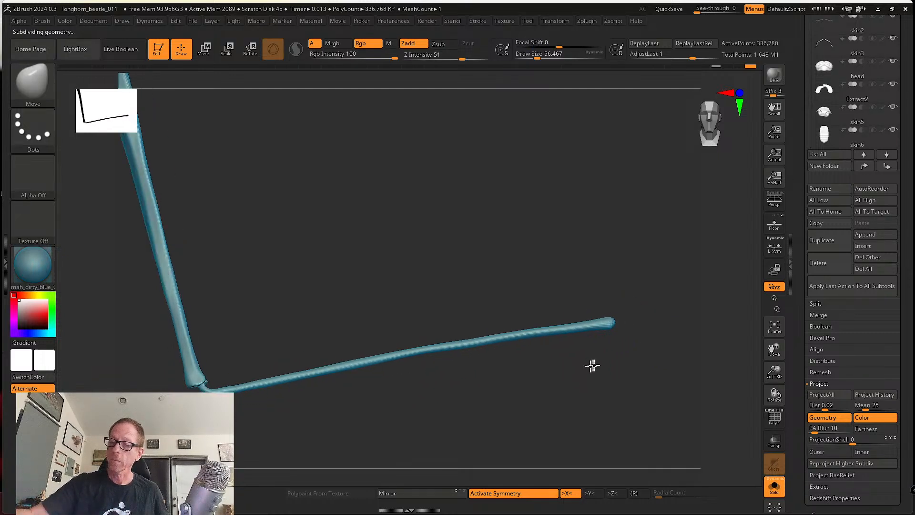
Enlarge the draw size to about 234 and straighten the middle of the thin lower leg segment with the Move brush.
left_click_drag(592, 365, 551, 321)
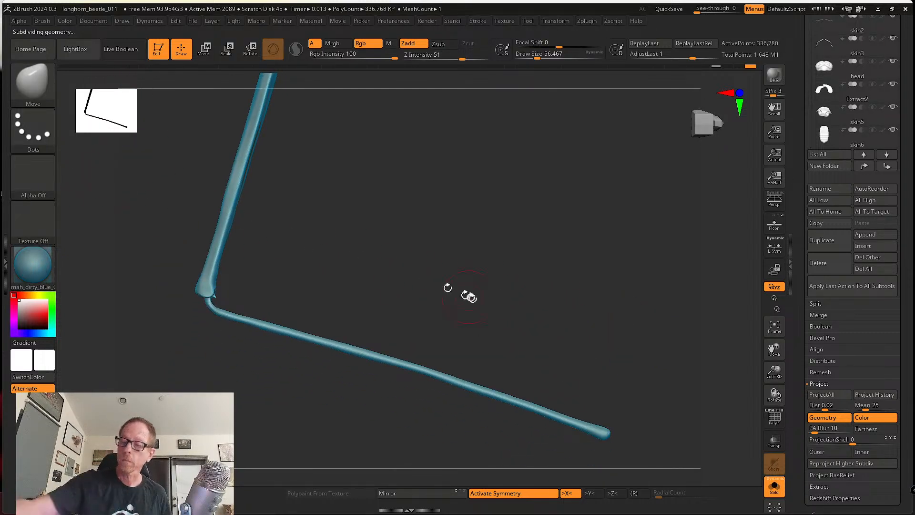
key("s")
left_click_drag(472, 298, 493, 300)
left_click_drag(424, 370, 421, 369)
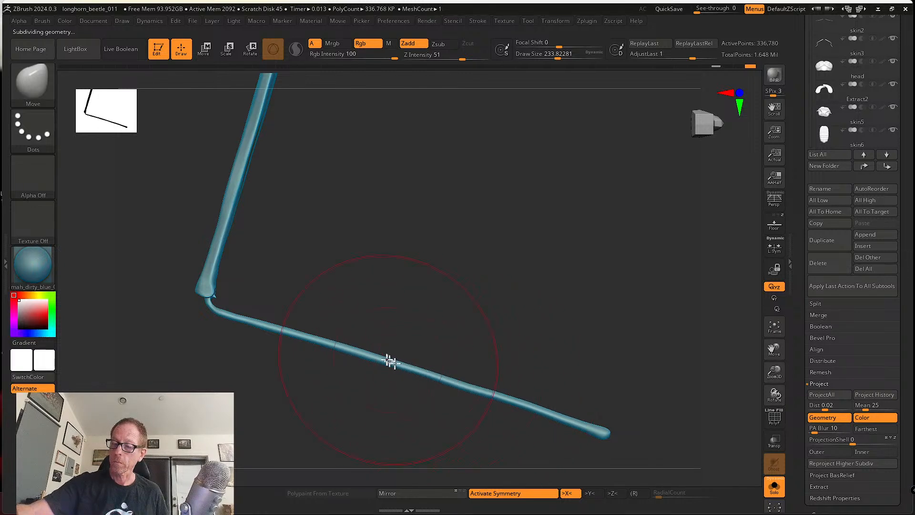
left_click_drag(569, 362, 758, 329)
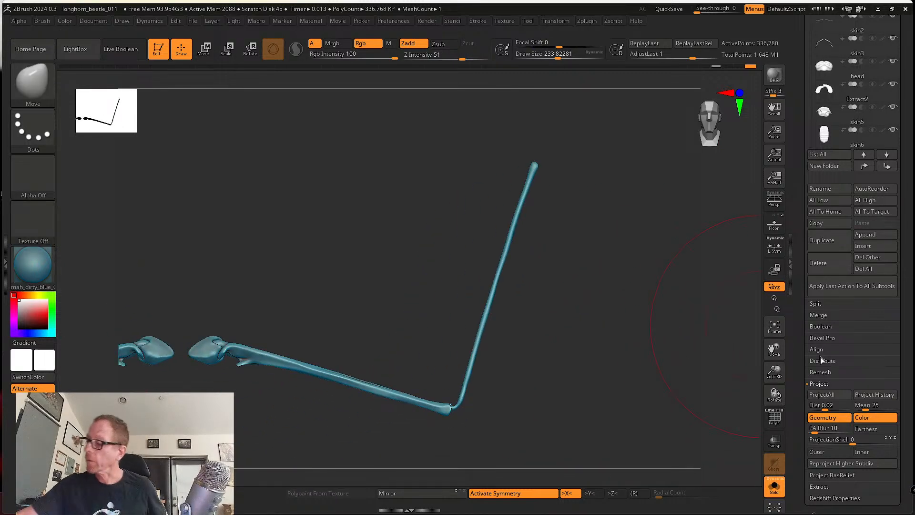
Open the ClayPolish settings in the leg mesh's geometry options.
left_click_drag(803, 383, 803, 233)
left_click(830, 366)
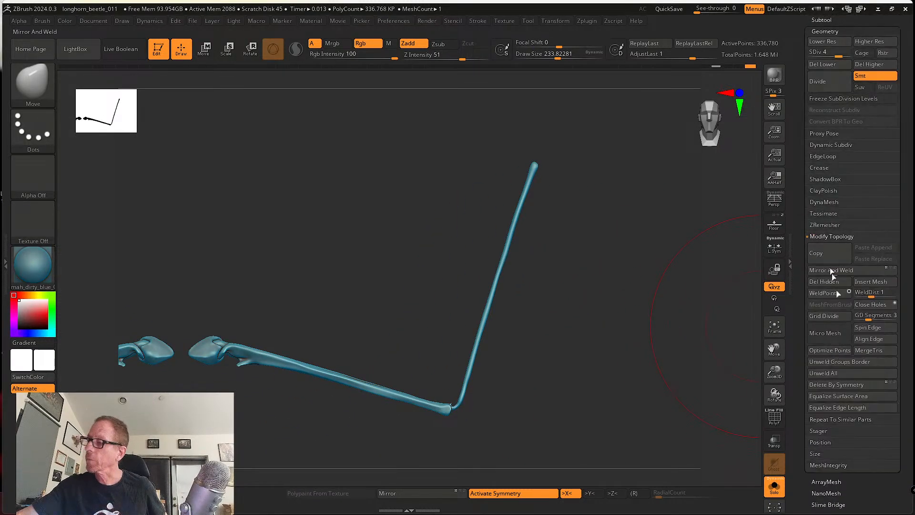
left_click(827, 191)
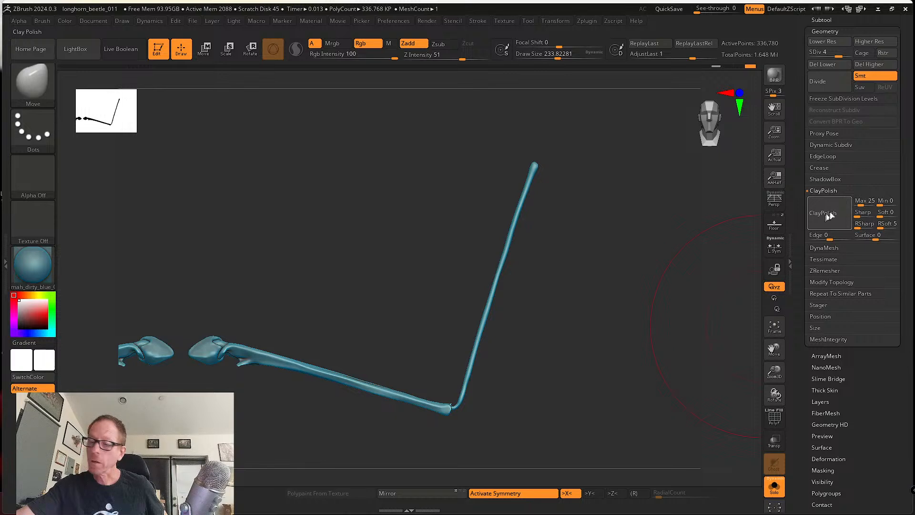
Reduce the draw size to about 90 and save the project as its next incremental version.
mouse_move(514, 365)
left_mouse_down("alt")
mouse_move(526, 380)
mouse_move(512, 379)
left_mouse_up("alt")
key("s")
left_click_drag(415, 370, 431, 413, "alt")
left_click_drag(314, 389, 568, 136, "alt")
key("f")
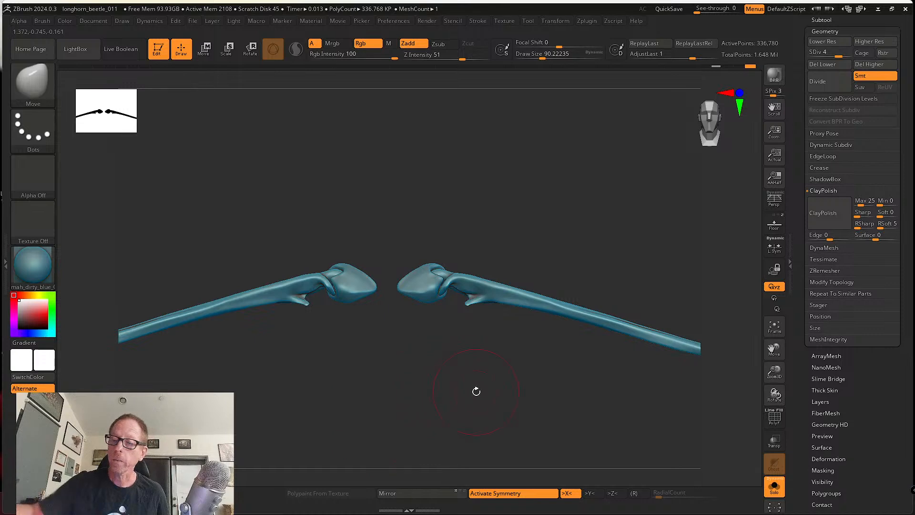
left_click_drag(409, 329, 401, 305)
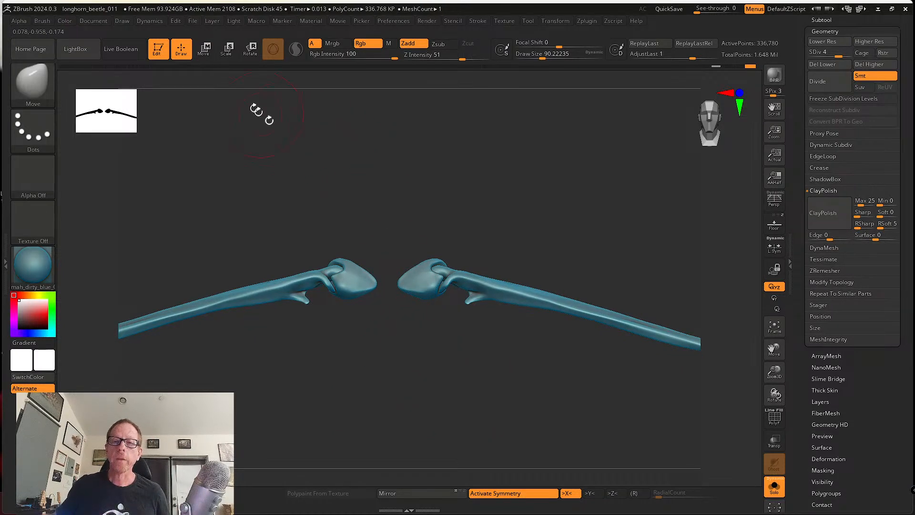
left_click(192, 21)
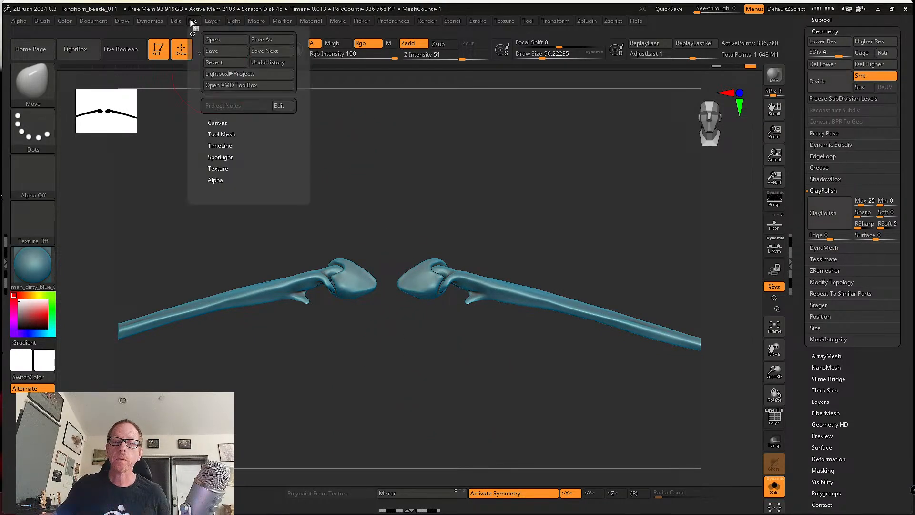
left_click(273, 51)
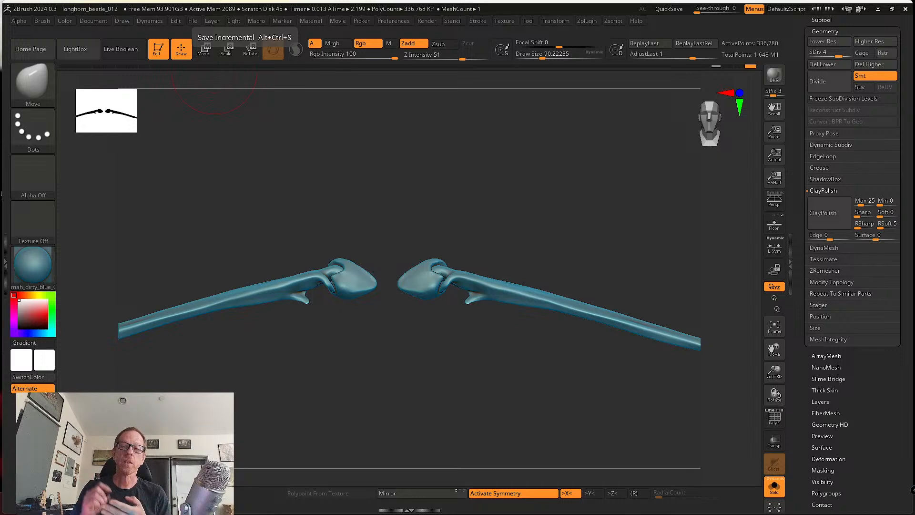
Divide the front-leg mesh to add a fifth subdivision level.
left_click_drag(426, 377, 460, 385)
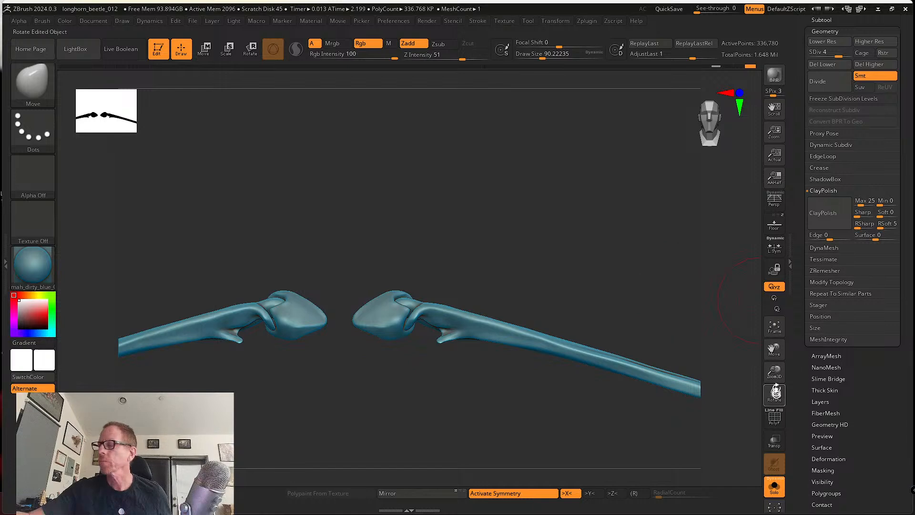
left_click_drag(795, 357, 799, 413)
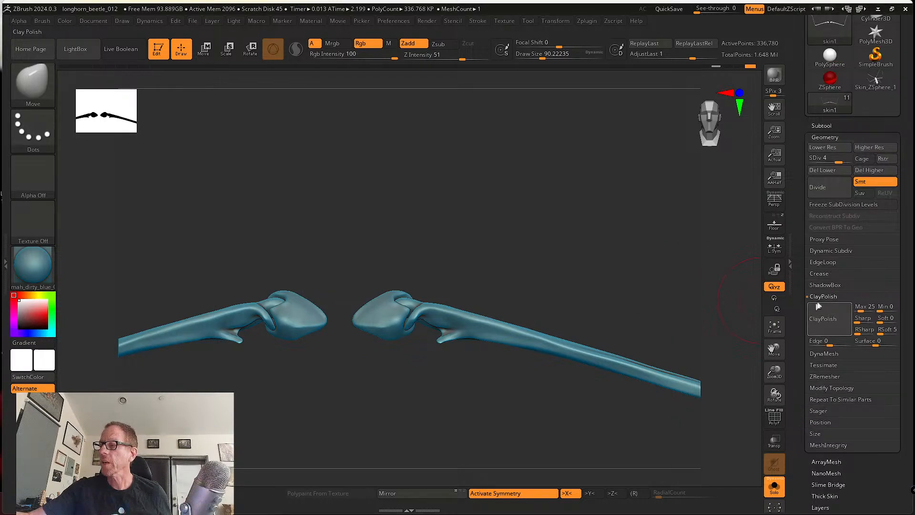
left_click(829, 186)
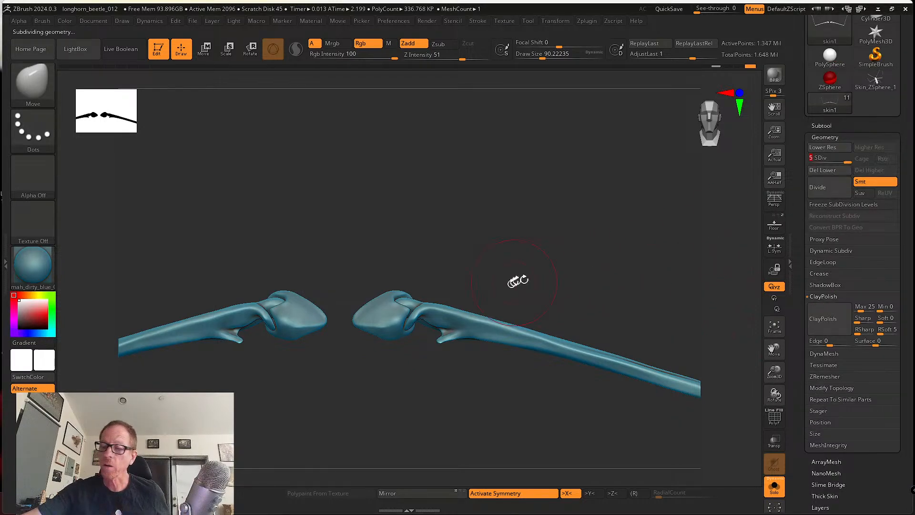
left_click_drag(527, 286, 589, 316)
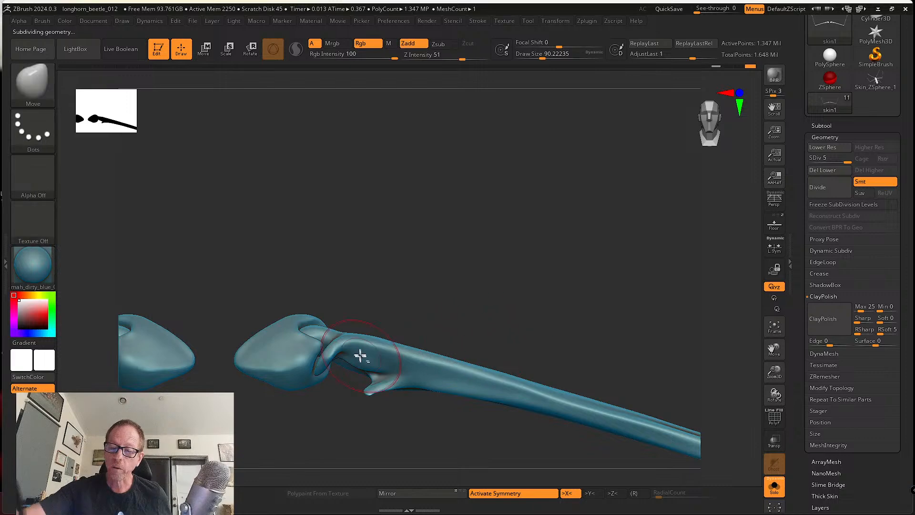
left_click_drag(463, 354, 531, 309, "alt")
Show the whole beetle again and select the middle-leg subtool skin2, followed by the abdomen subtool skin6.
left_click(775, 487)
mouse_move(460, 380)
left_mouse_down("alt")
mouse_move(419, 347)
mouse_move(448, 374)
left_mouse_up("alt")
left_click(398, 360, "alt")
left_click_drag(441, 409, 439, 346, "alt")
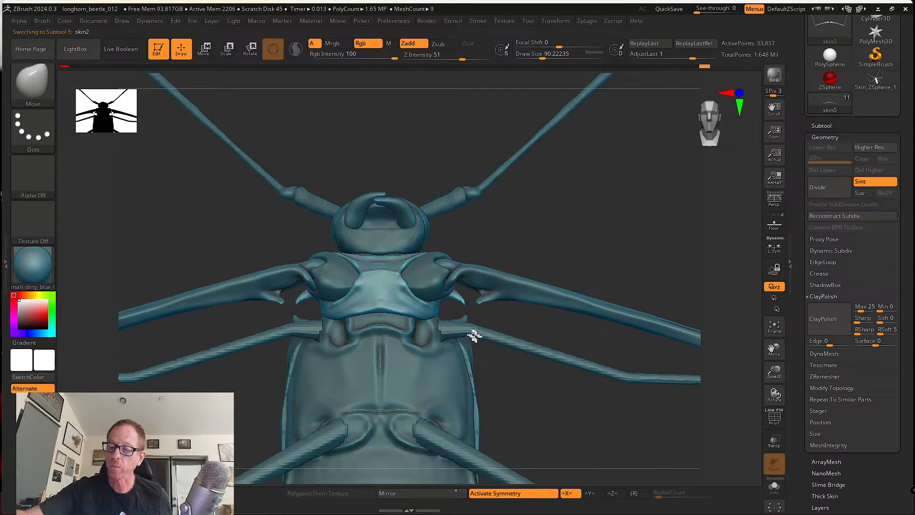
left_click_drag(516, 392, 521, 394)
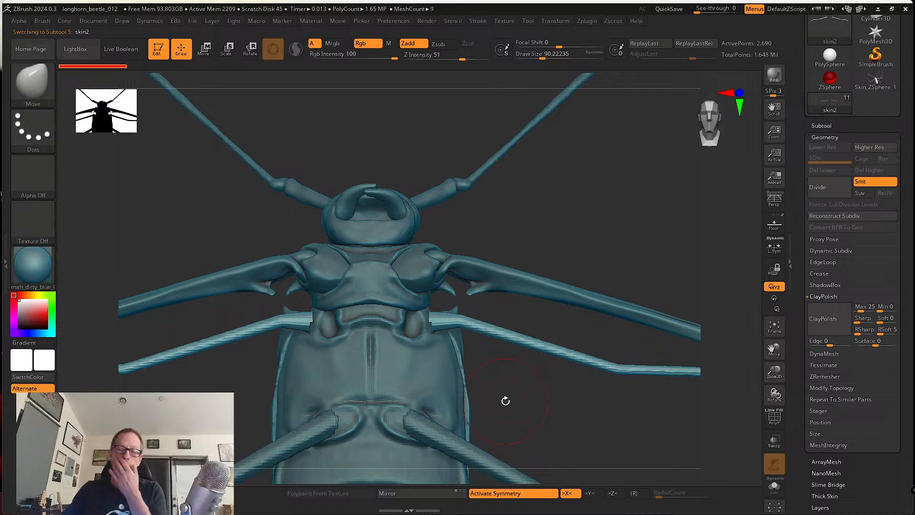
left_click_drag(548, 419, 589, 345, "alt")
left_click(441, 320, "alt")
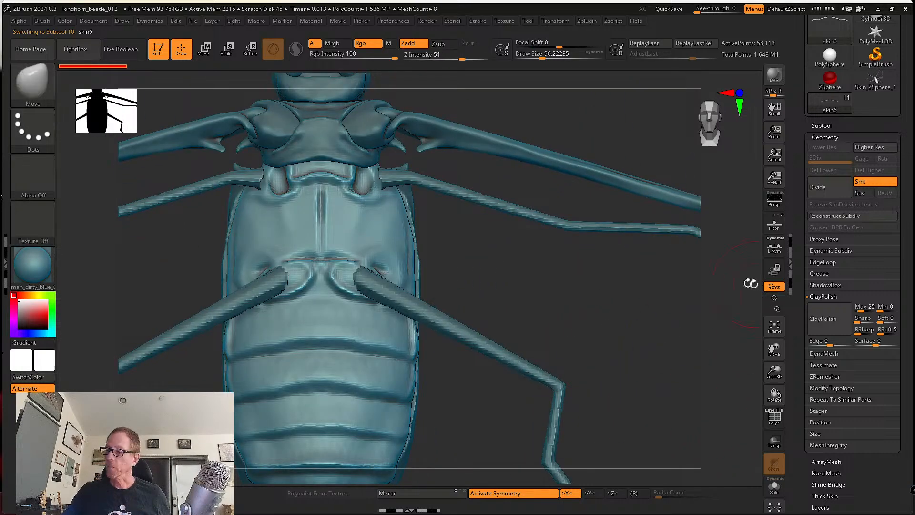
Check the underside against the reference photo, isolate the abdomen with its polyframe shown, and assign the whole mesh to one polygroup.
right_click_drag(0, 210, 314, 287)
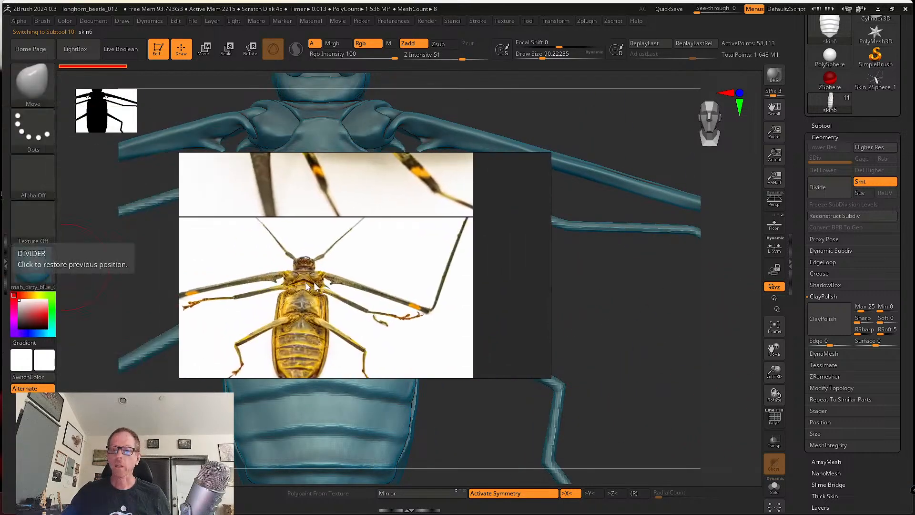
scroll(308, 286, "up", 6)
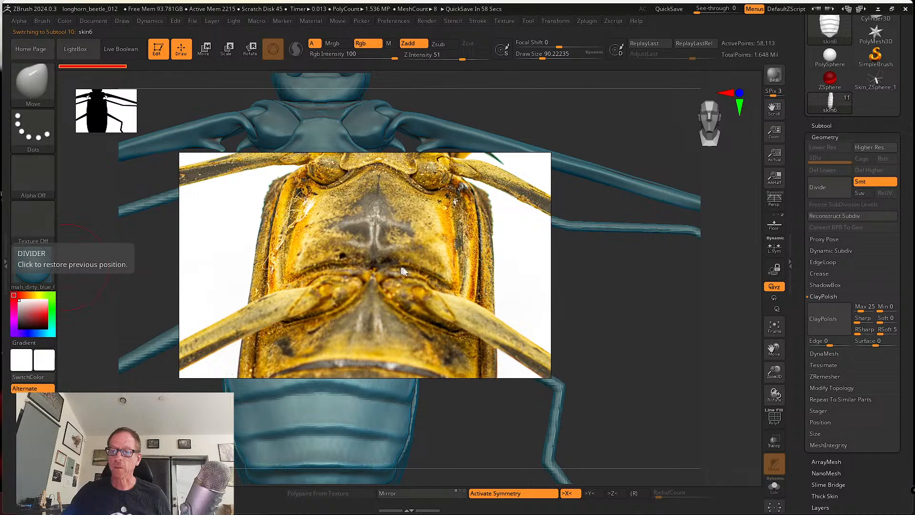
scroll(343, 327, "down", 3)
right_click_drag(355, 335, 0, 276)
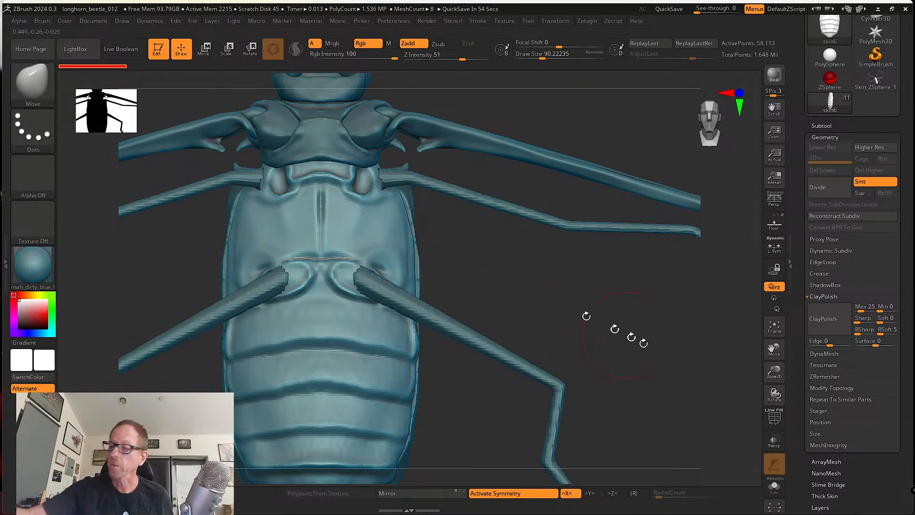
left_click(773, 486)
left_click_drag(618, 404, 520, 374)
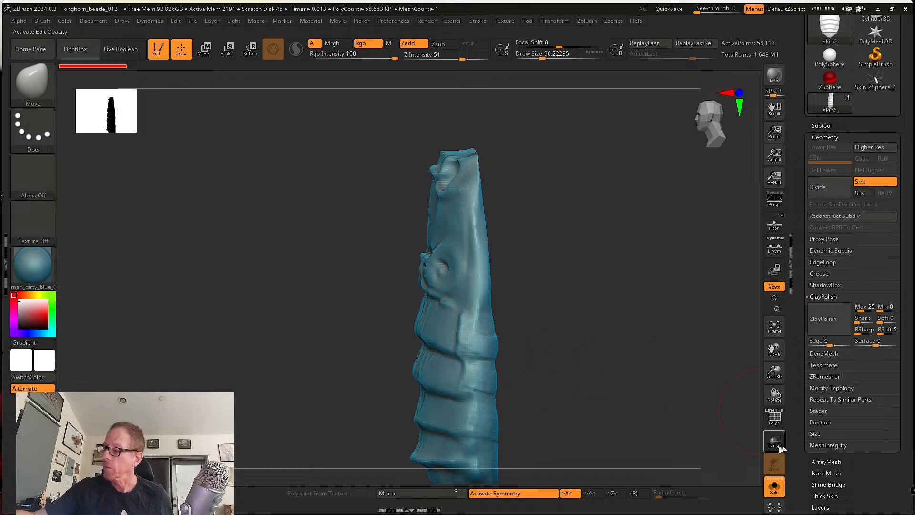
left_click(774, 418)
left_click_drag(582, 387, 624, 391)
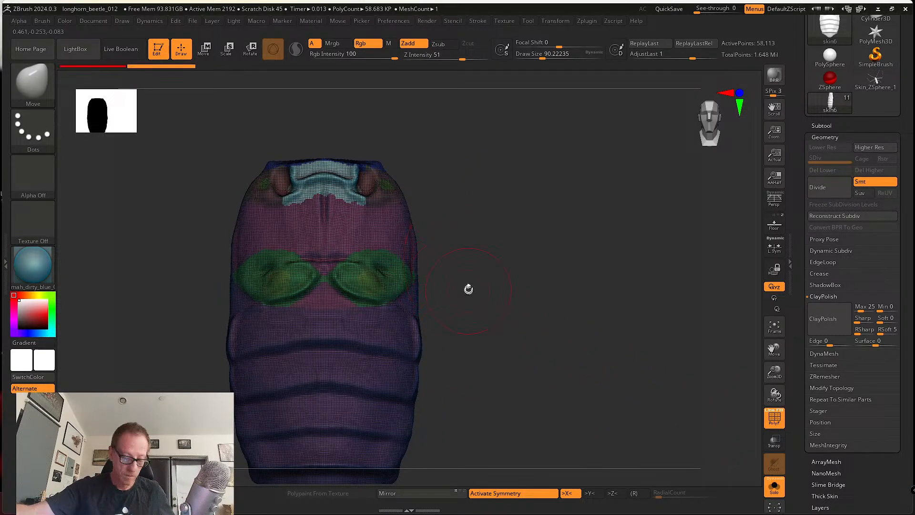
mouse_move(470, 288)
left_mouse_down()
mouse_move(474, 276)
mouse_move(467, 283)
left_mouse_up()
key("ctrl+w")
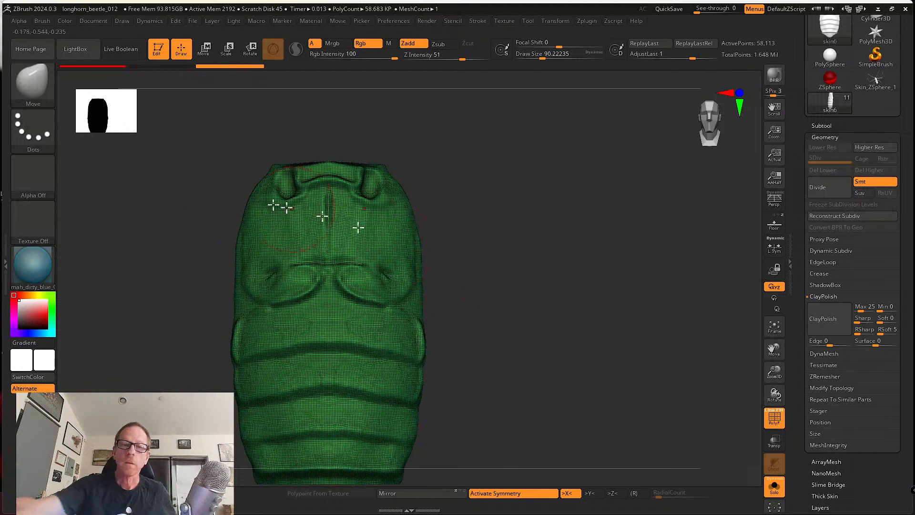
Isolate the segmented lower part of the abdomen with a SelectLasso selection and assign it its own polygroup.
left_click(34, 84, "ctrl+shift")
mouse_move(154, 274)
left_mouse_down("ctrl+shift")
mouse_move(245, 101)
mouse_move(474, 180)
mouse_move(471, 309)
mouse_move(423, 317)
mouse_move(332, 306)
left_mouse_up("ctrl+shift")
left_click_drag(276, 310, 165, 337, "ctrl+shift")
mouse_move(548, 378)
left_mouse_down()
mouse_move(548, 400)
mouse_move(511, 411)
mouse_move(588, 381)
mouse_move(541, 386)
mouse_move(586, 360)
mouse_move(575, 370)
mouse_move(532, 358)
mouse_move(548, 318)
left_mouse_up()
key("ctrl+w")
Leave only the segmented lower abdomen visible, split the hidden thorax part into its own subtool, and show the whole beetle again.
left_click(542, 386, "ctrl+shift")
left_click(456, 353, "ctrl+shift")
left_click(453, 311, "ctrl+shift")
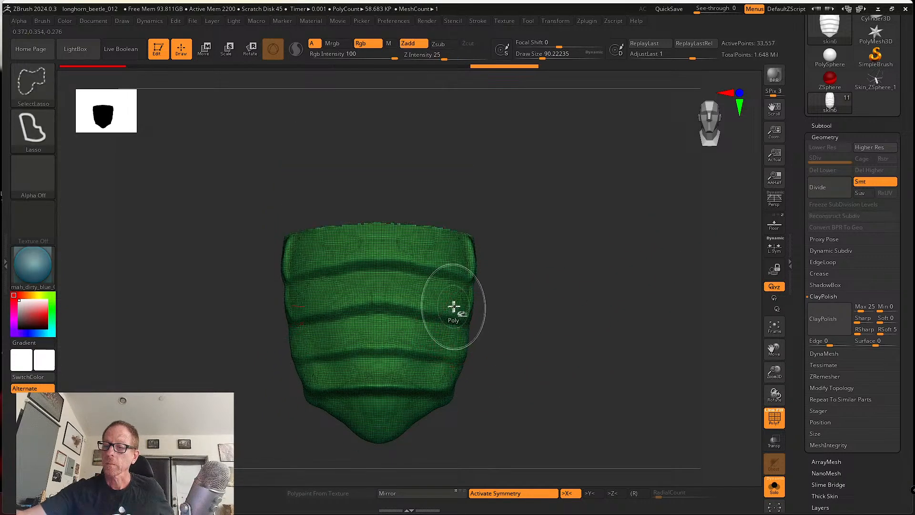
left_click(820, 126)
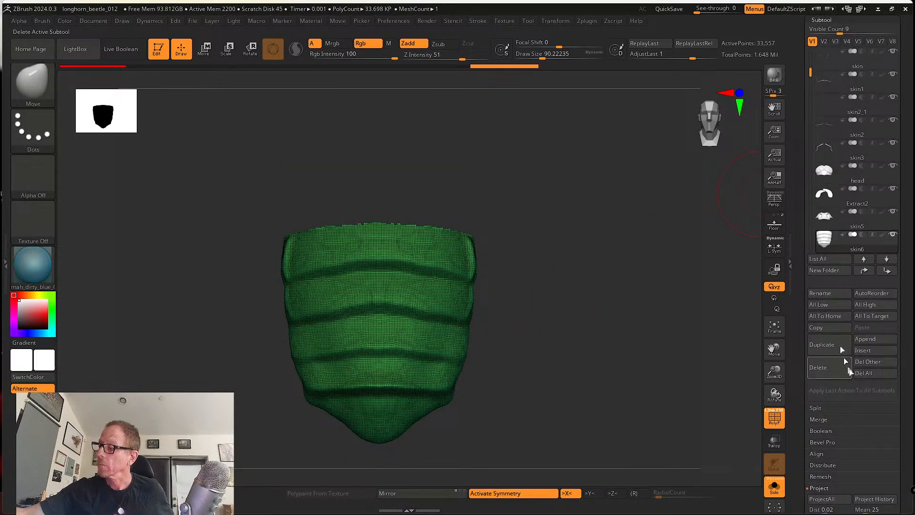
left_click(815, 408)
left_click(845, 419)
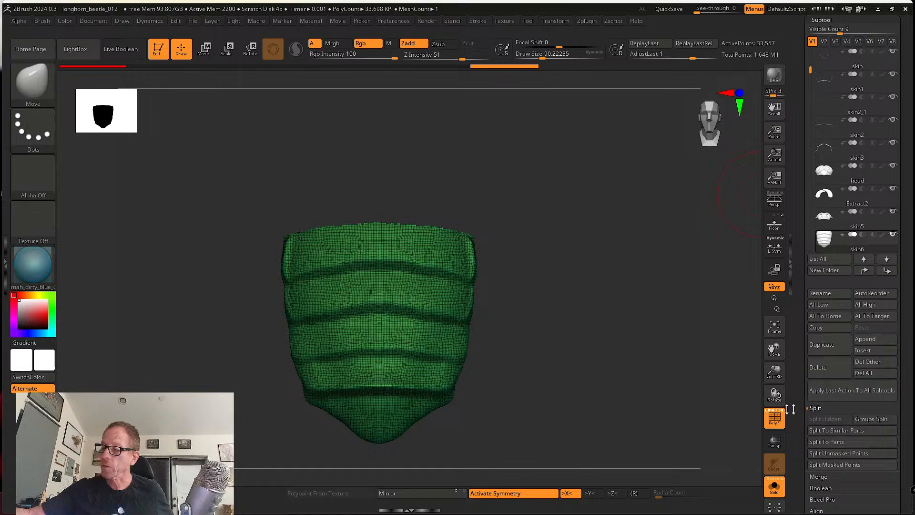
left_click_drag(609, 336, 616, 317)
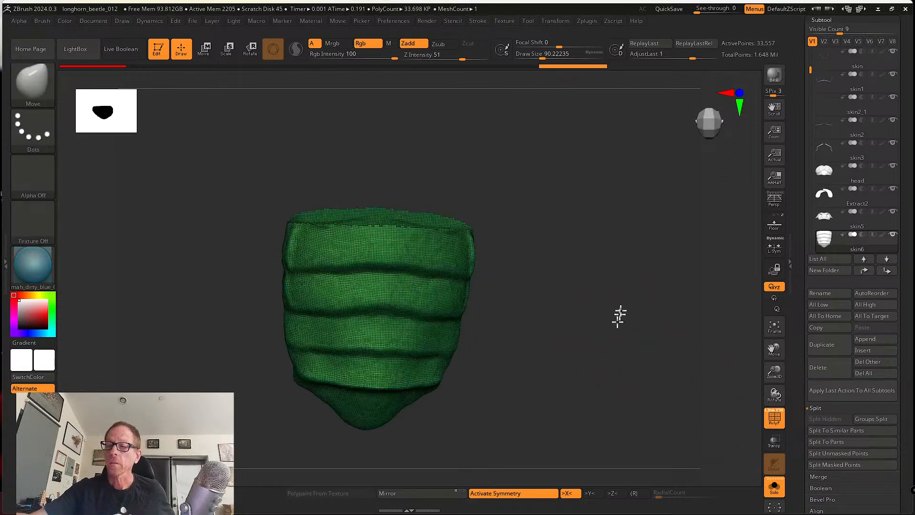
left_click(774, 487)
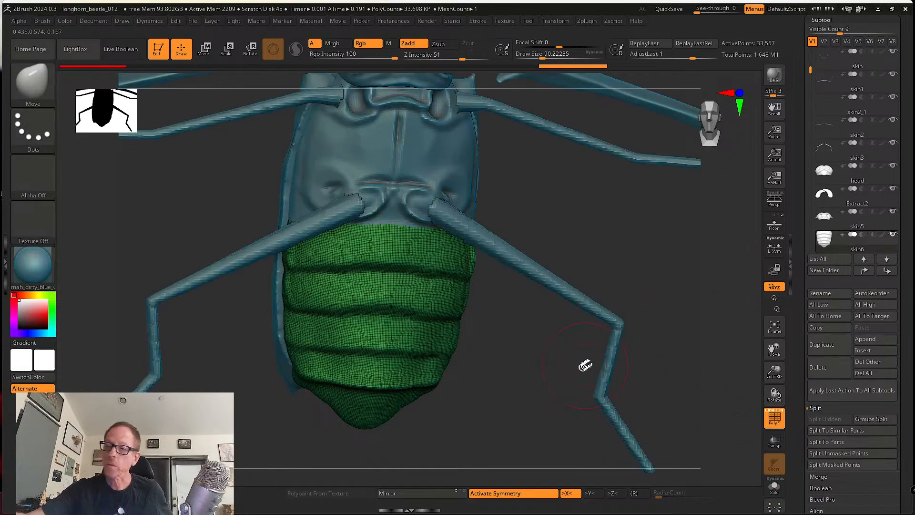
Select and isolate the split abdomen skin6, close the hole at its open upper end, and smooth the cut rim.
left_click_drag(581, 363, 537, 445, "alt")
left_click(497, 269, "alt")
left_click(508, 353, "alt")
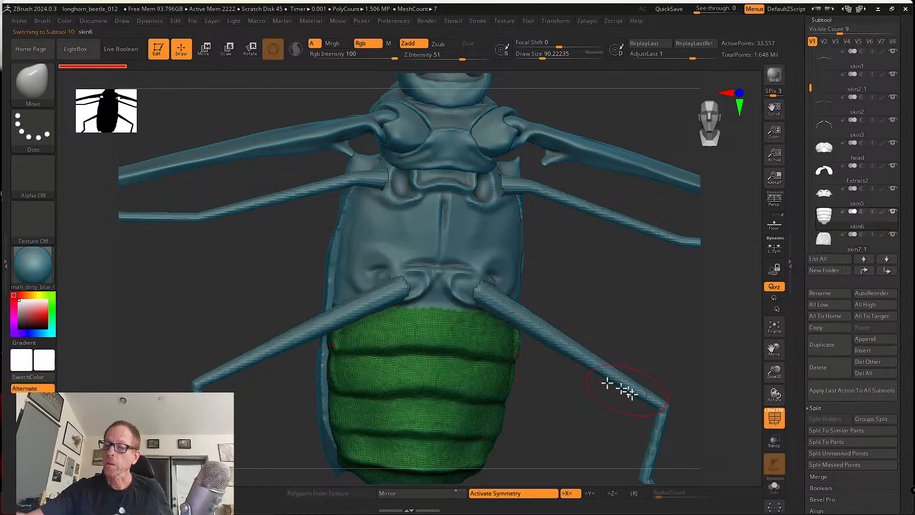
left_click(774, 487)
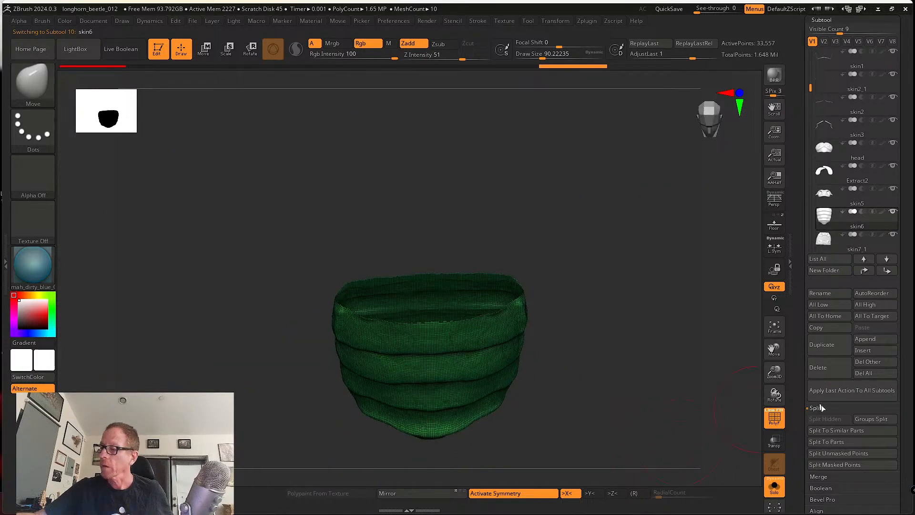
left_click_drag(633, 419, 617, 357, "shift")
key("shift")
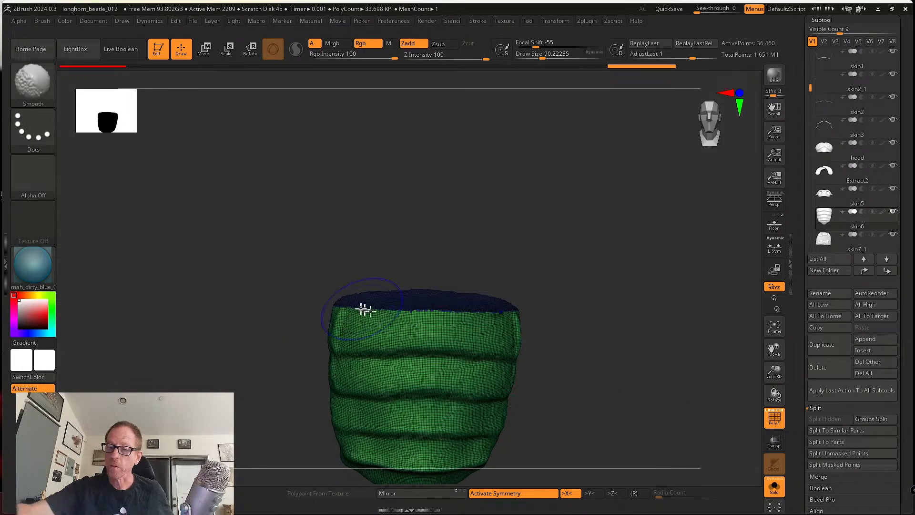
left_click_drag(484, 315, 492, 328, "shift")
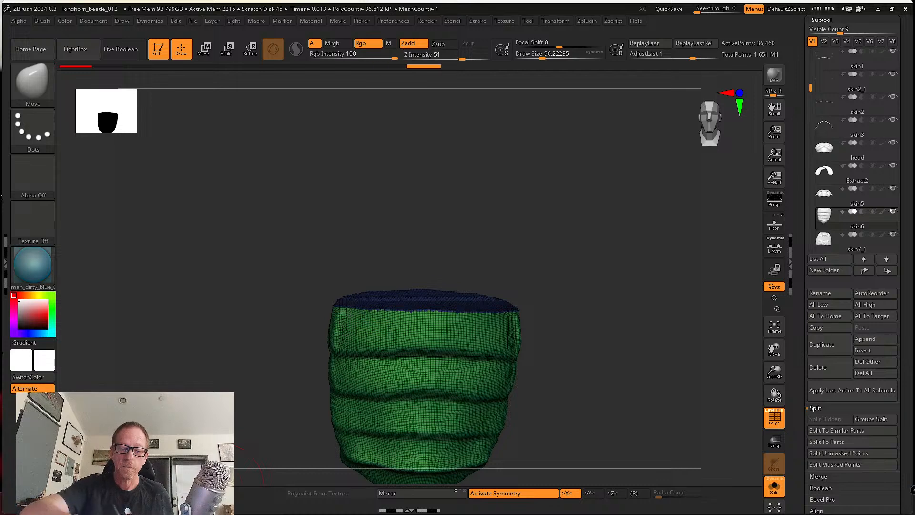
Assign the capped abdomen to a single polygroup and turn off the polyframe.
key("ctrl+w")
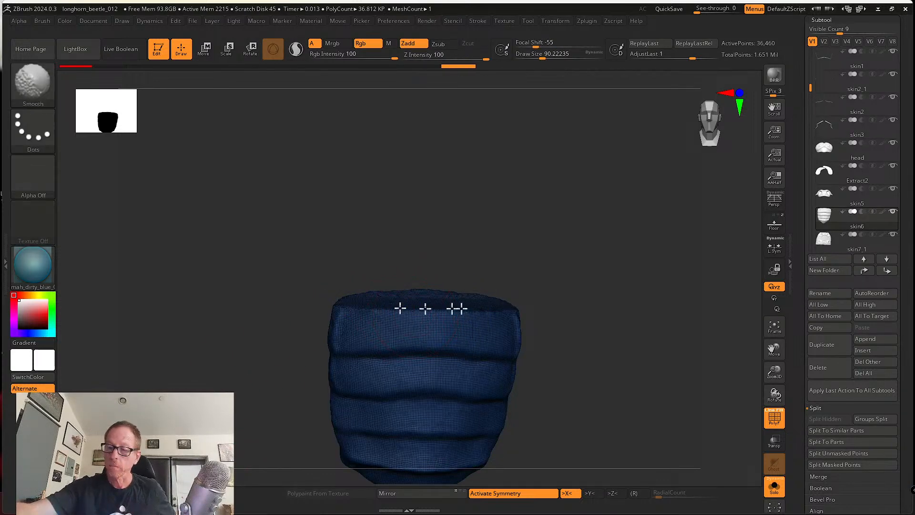
mouse_move(525, 334)
left_mouse_down()
mouse_move(592, 349)
mouse_move(464, 356)
left_mouse_up()
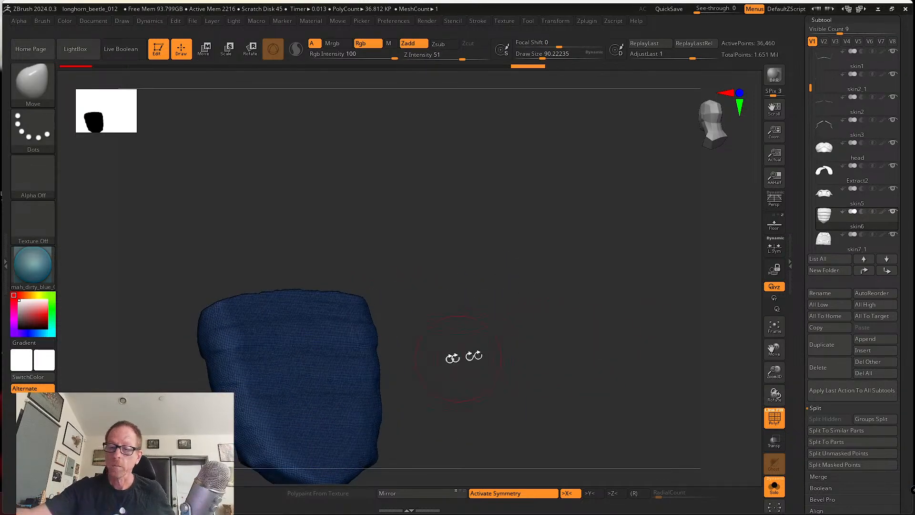
left_click_drag(405, 370, 761, 408)
left_click(774, 425)
Reduce the draw size to about 41, show all body parts again, and select the split thorax subtool skin7_1.
key("s")
mouse_move(552, 374)
left_mouse_down("alt")
mouse_move(562, 406)
mouse_move(542, 378)
left_mouse_up("alt")
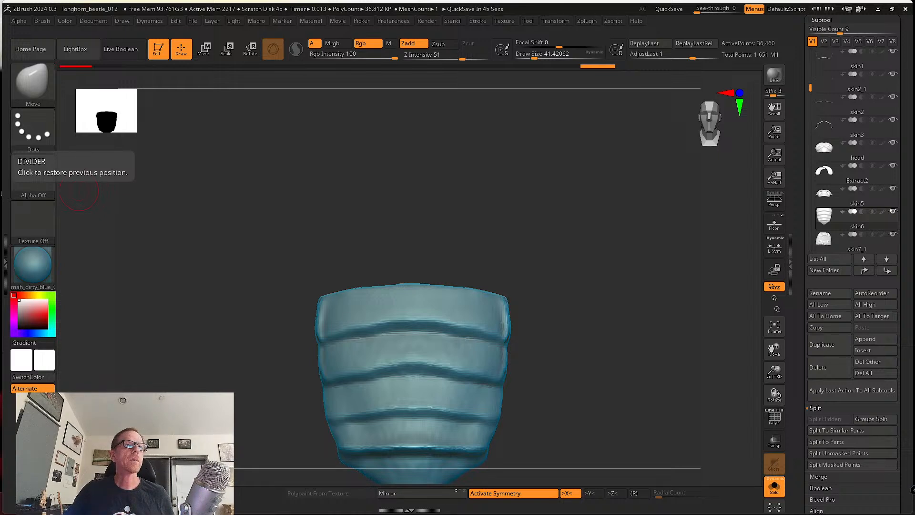
left_click_drag(564, 327, 570, 378, "alt")
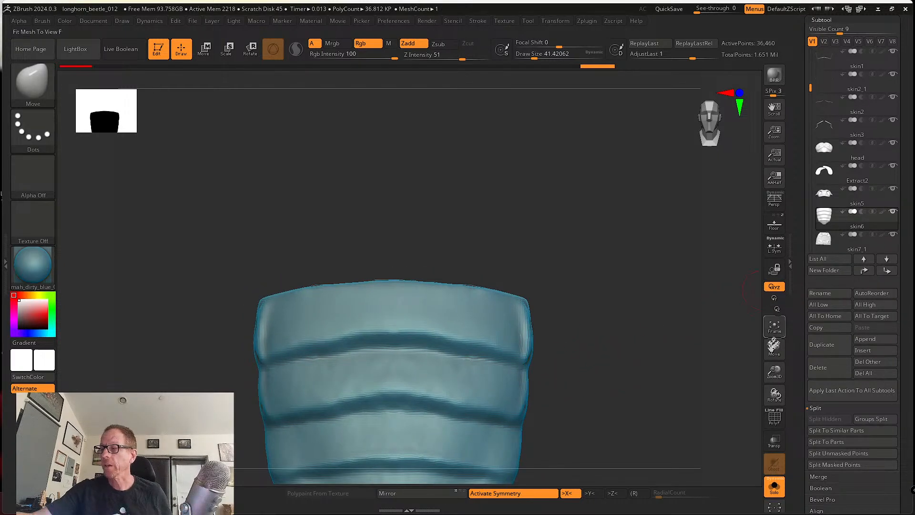
left_click(773, 486)
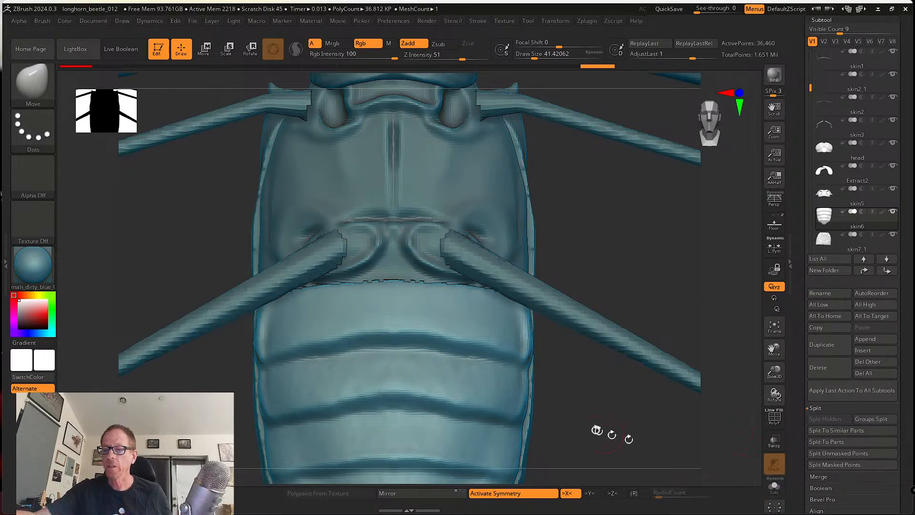
left_click(457, 274, "alt")
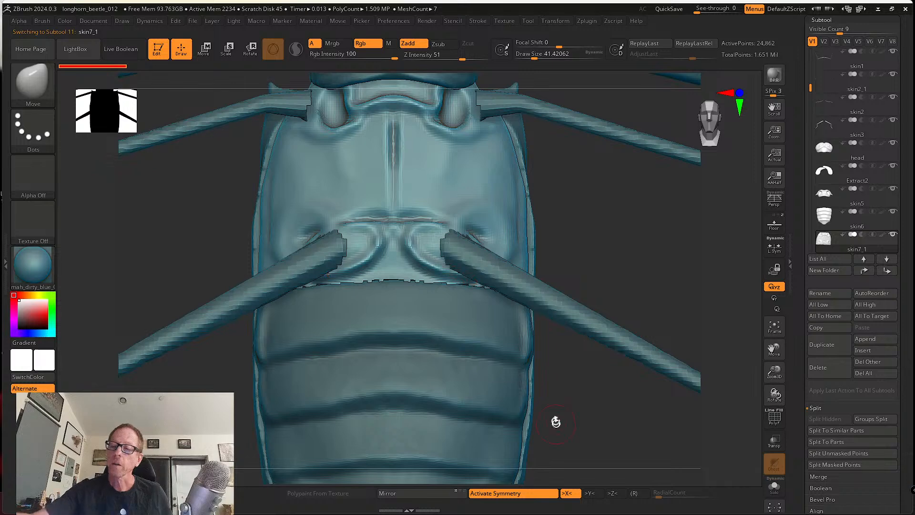
Examine the beetle's underside around the hind-leg and middle-leg sockets and the abdomen seam.
left_click_drag(555, 421, 601, 430)
left_click_drag(670, 386, 586, 405)
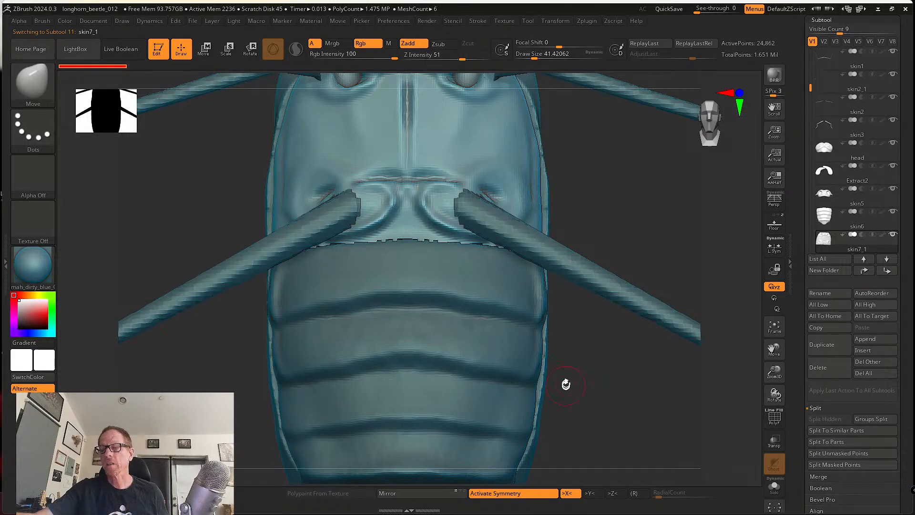
mouse_move(585, 396)
left_mouse_down("alt")
mouse_move(581, 388)
mouse_move(619, 399)
mouse_move(634, 379)
left_mouse_up("alt")
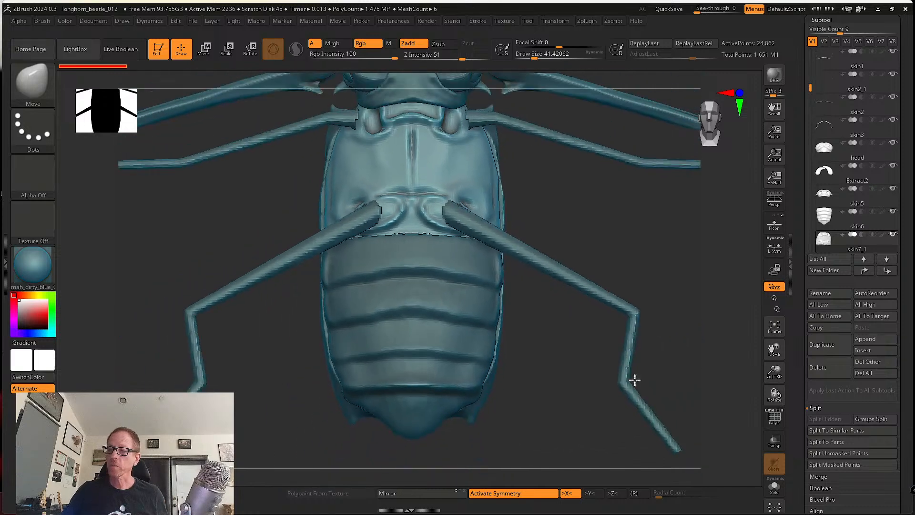
left_click_drag(554, 358, 618, 380, "alt")
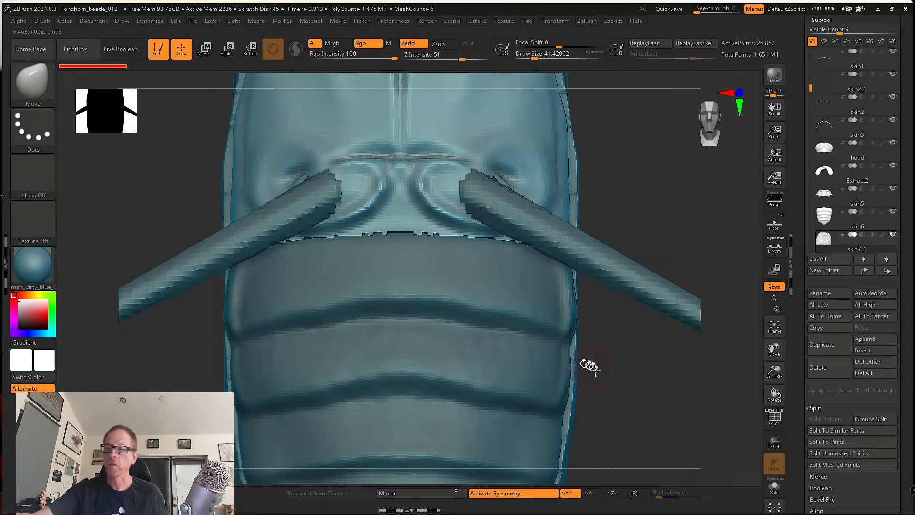
mouse_move(590, 366)
left_mouse_down()
mouse_move(612, 359)
mouse_move(574, 372)
left_mouse_up()
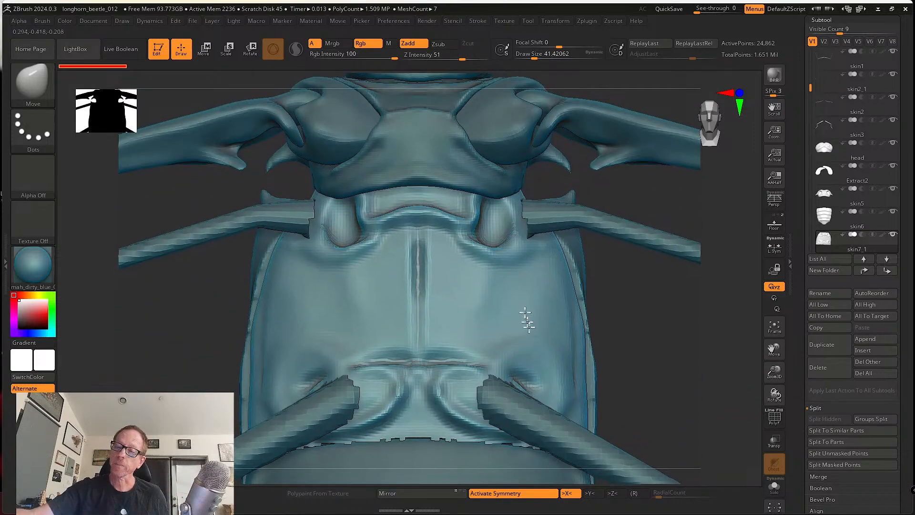
left_click_drag(529, 327, 538, 357, "alt")
left_click_drag(587, 291, 640, 334)
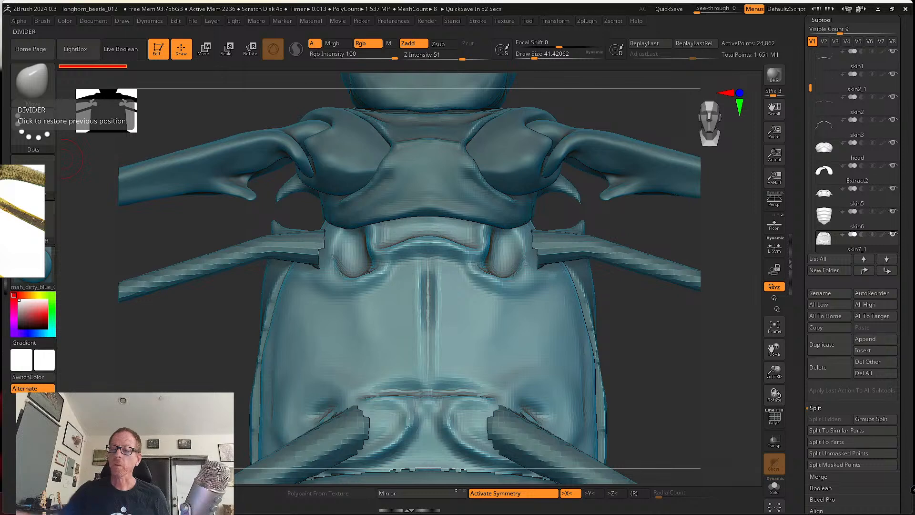
Select the middle-leg subtool skin2 and convert it to a DynaMesh at resolution 240.
mouse_move(558, 250)
right_mouse_down("alt")
mouse_move(560, 299)
mouse_move(599, 341)
mouse_move(653, 358)
mouse_move(665, 356)
mouse_move(665, 342)
right_mouse_up("alt")
left_click(568, 298, "alt")
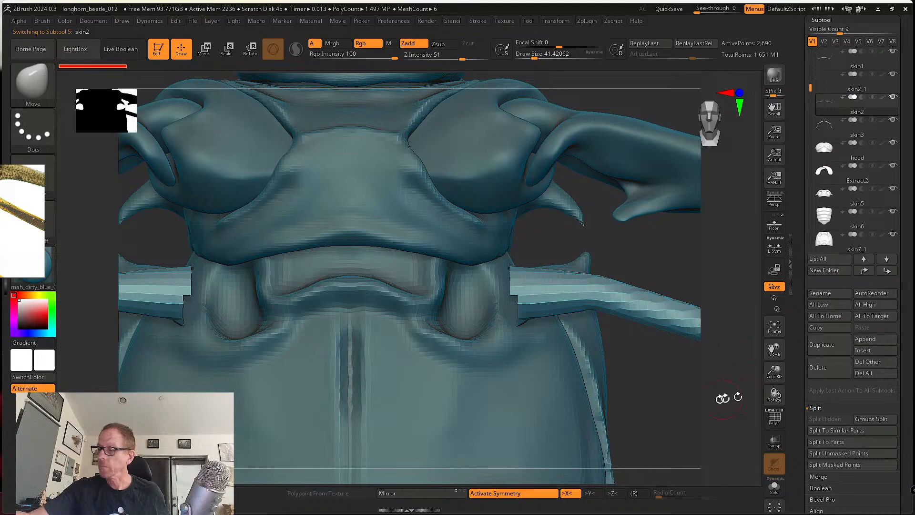
scroll(822, 353, "down", 5)
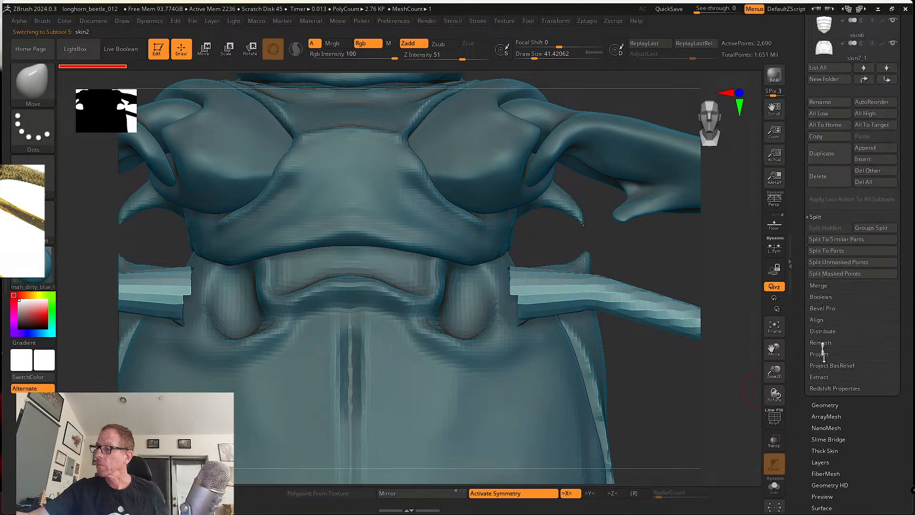
left_click(825, 403)
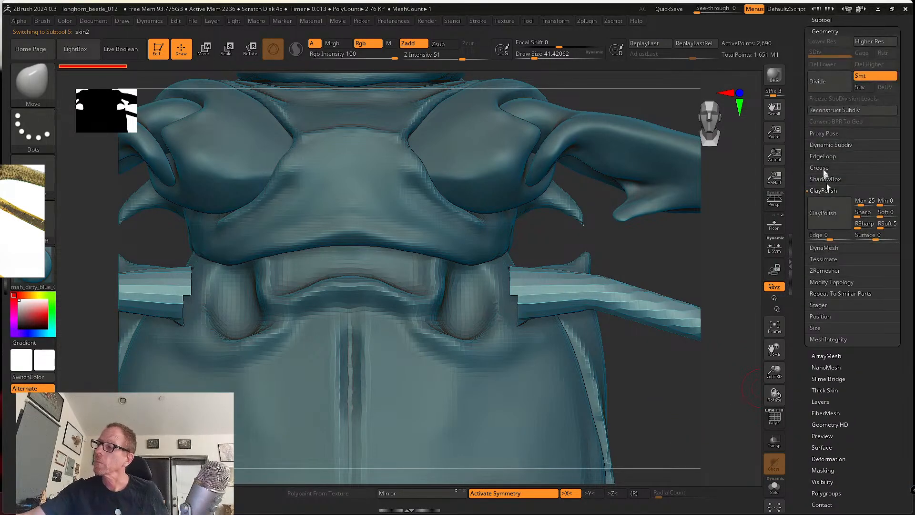
left_click(829, 250)
left_click_drag(732, 396, 731, 249, "alt")
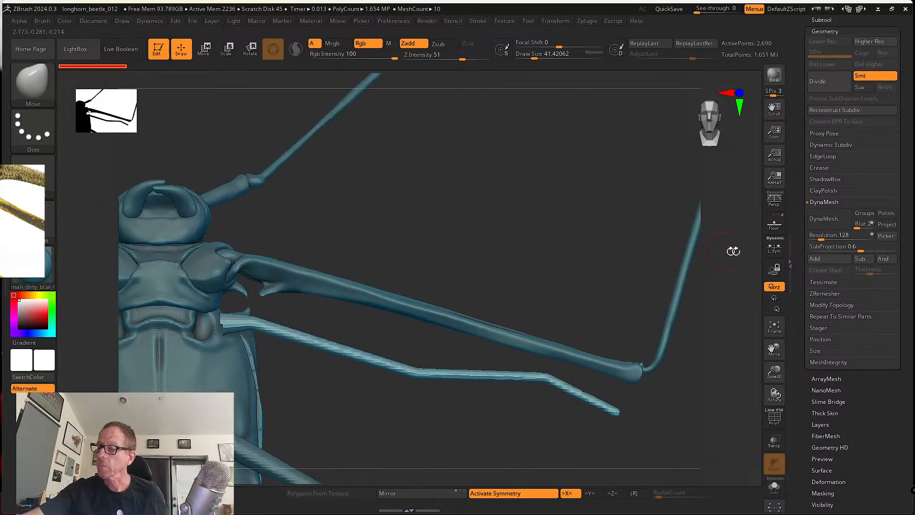
left_click_drag(820, 236, 824, 236)
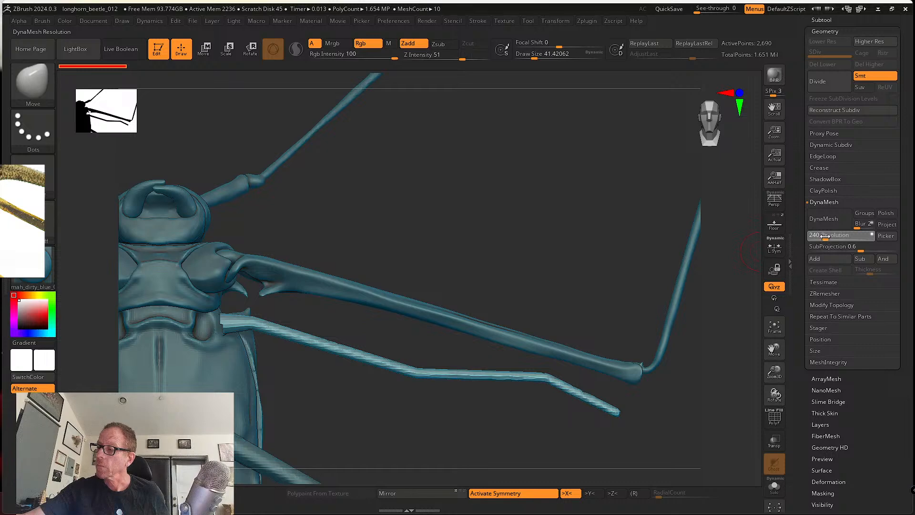
mouse_move(349, 423)
left_mouse_down()
mouse_move(458, 408)
mouse_move(419, 357)
mouse_move(441, 424)
left_mouse_up()
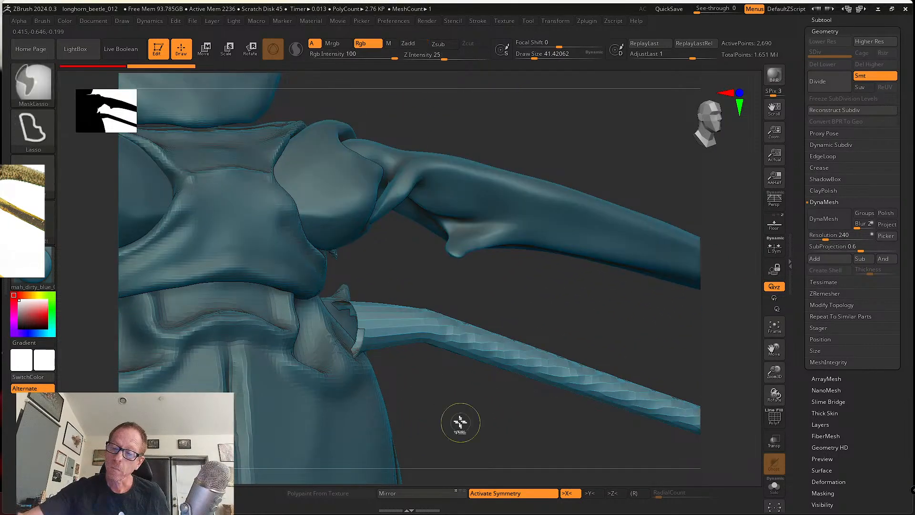
left_click(828, 224)
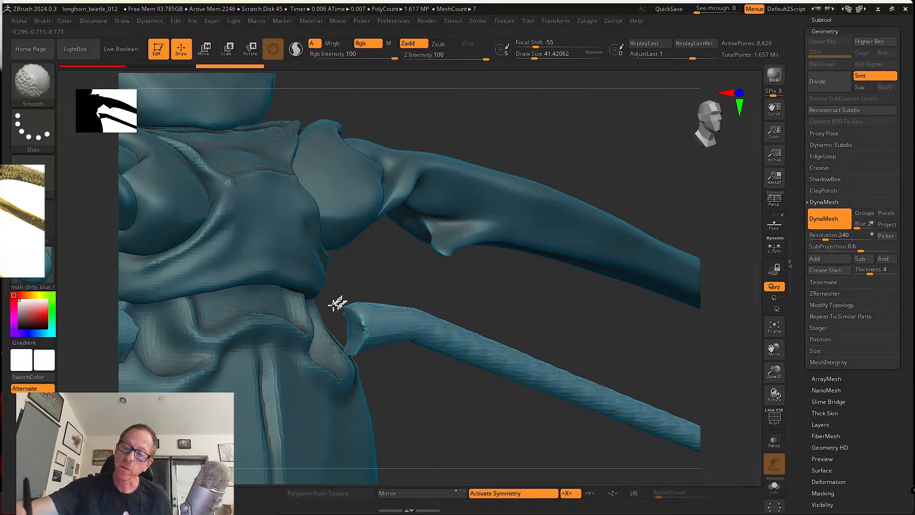
Smooth the inner end of the middle legs and swell it into a ball joint using the Inflat brush at draw size about 132.
left_click_drag(338, 304, 363, 339, "shift")
mouse_move(419, 408)
left_mouse_down()
mouse_move(507, 441)
mouse_move(487, 350)
left_mouse_up()
key("b")
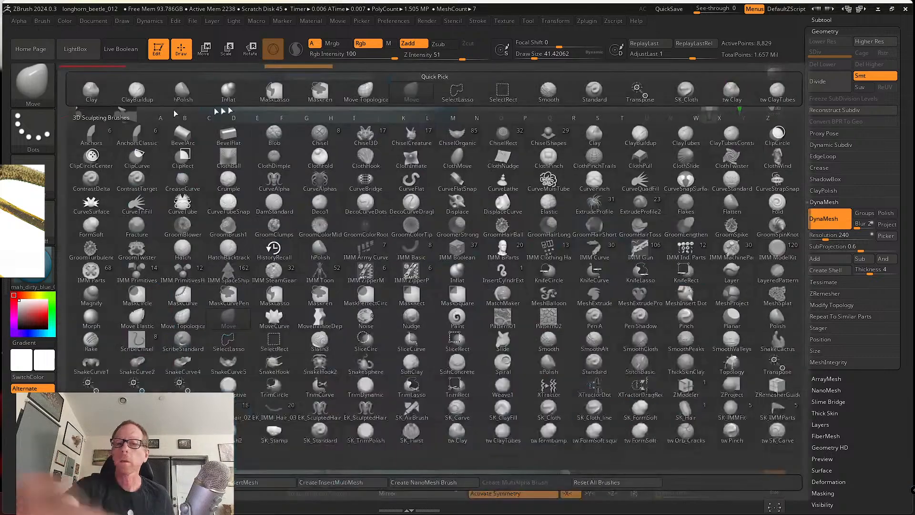
left_click(228, 90)
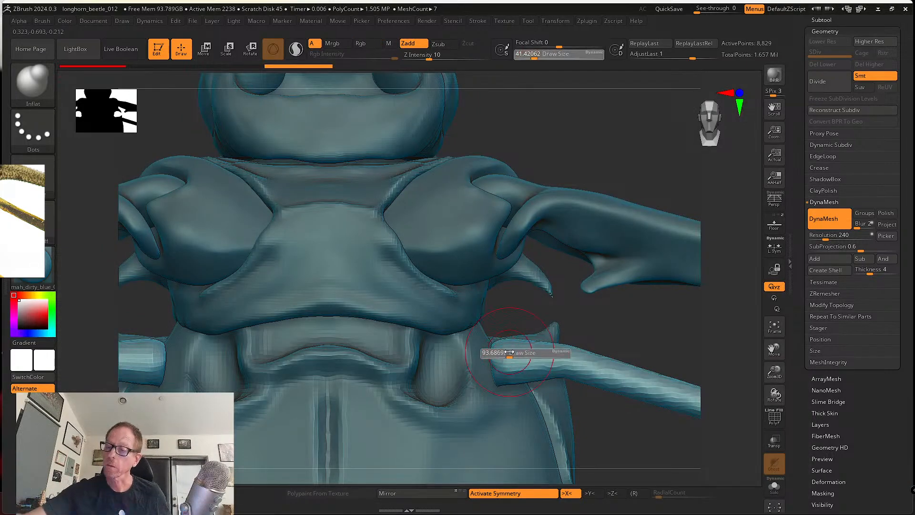
right_click_drag(520, 348, 531, 353)
mouse_move(486, 356)
left_mouse_down()
mouse_move(481, 367)
mouse_move(471, 359)
left_mouse_up()
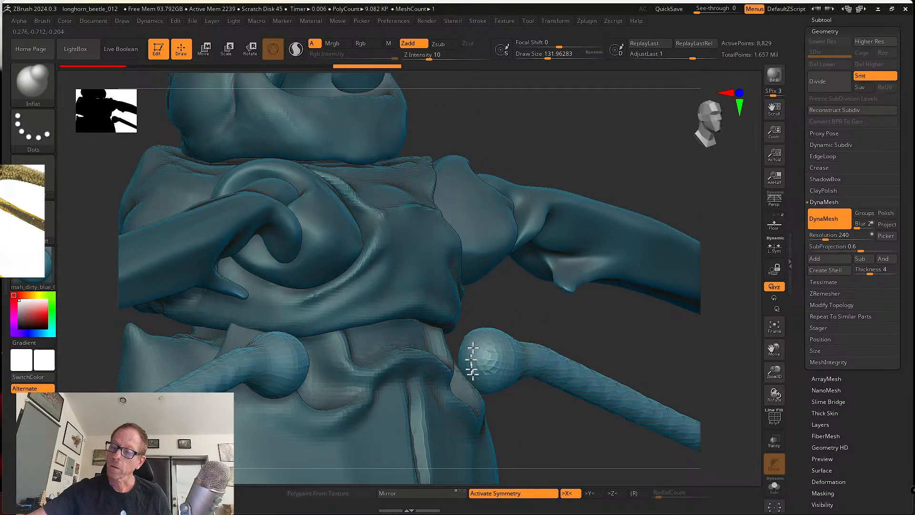
Inflate and smooth the ball at the base of the middle leg, checking its fit against the thorax.
left_click_drag(535, 395, 510, 387)
left_click_drag(496, 351, 500, 370, "shift")
left_click_drag(543, 417, 539, 333)
mouse_move(509, 366)
left_mouse_down("shift")
mouse_move(539, 370)
mouse_move(582, 239)
mouse_move(580, 205)
left_mouse_up("shift")
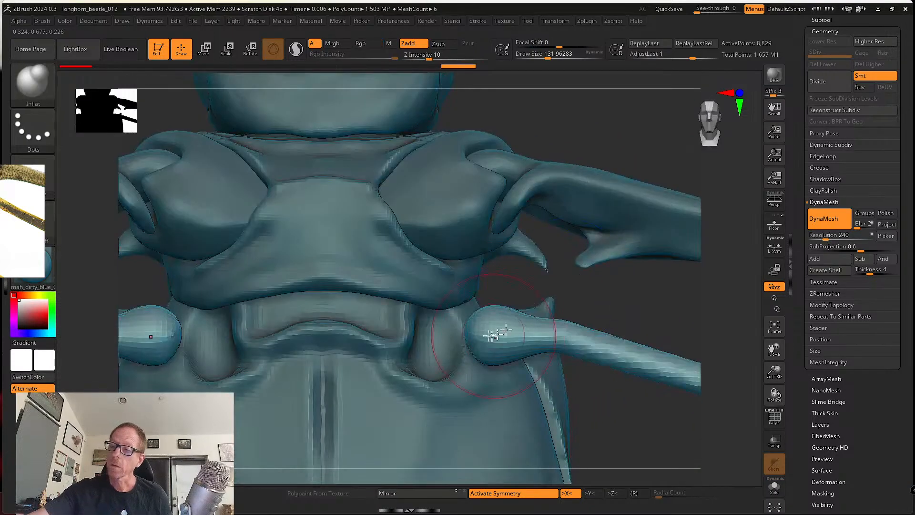
left_click_drag(477, 319, 510, 323)
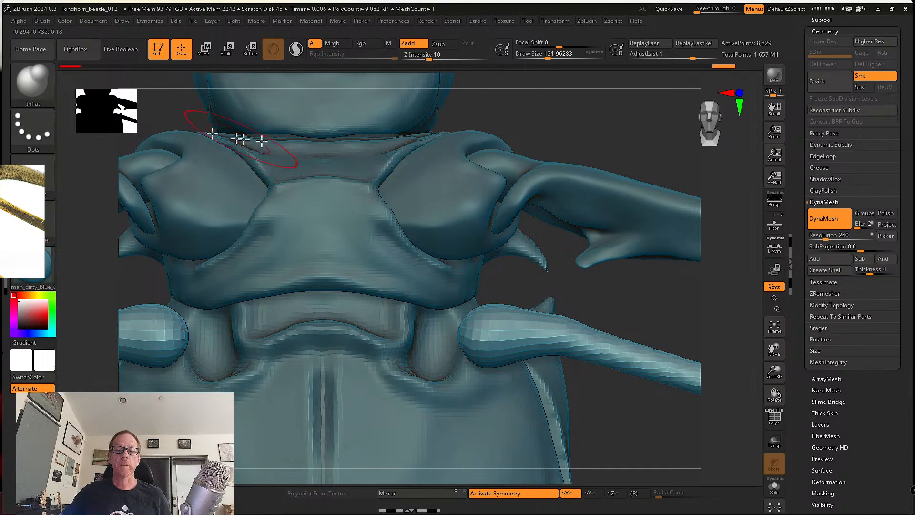
Stretch the middle leg's ball joint toward the body with the Move brush at a draw size of about 207.
left_click(31, 89)
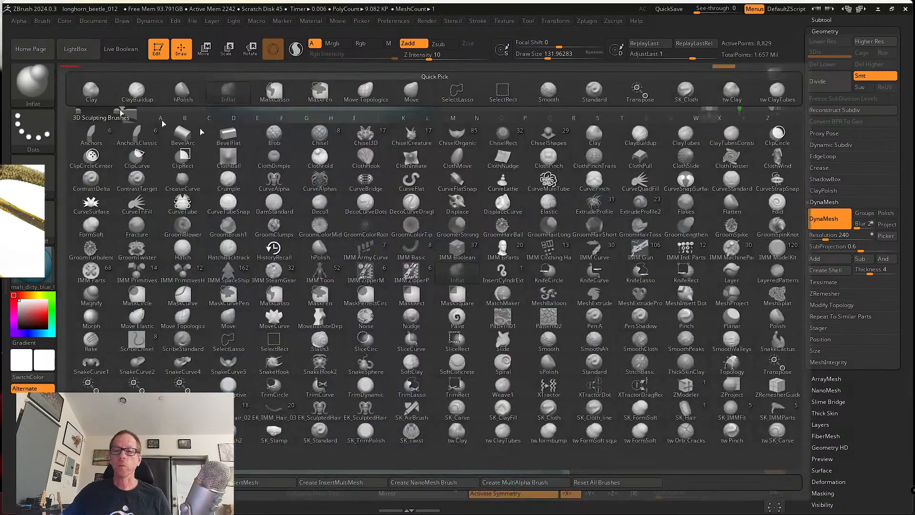
left_click(411, 92)
key("s")
mouse_move(477, 331)
left_mouse_down()
mouse_move(484, 330)
mouse_move(439, 329)
left_mouse_up()
right_click_drag(462, 332, 459, 308)
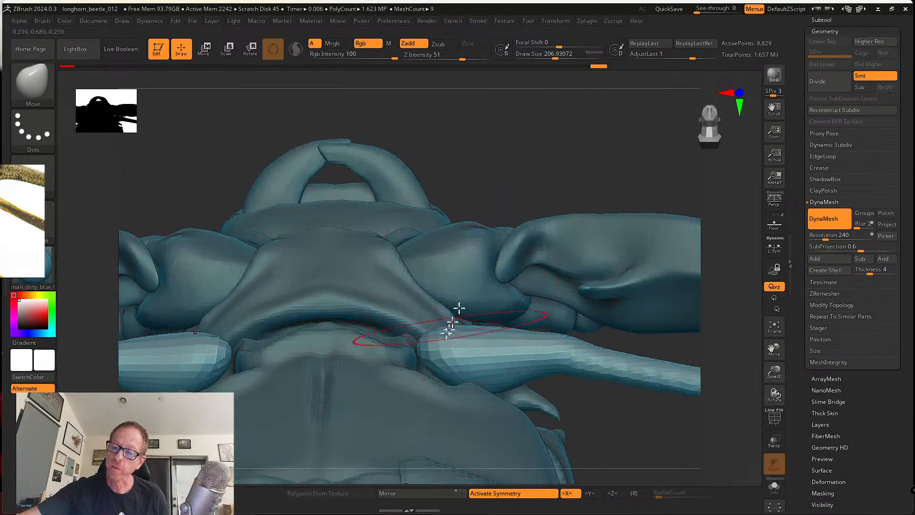
mouse_move(428, 357)
right_mouse_down()
mouse_move(452, 402)
mouse_move(449, 307)
mouse_move(439, 362)
right_mouse_up()
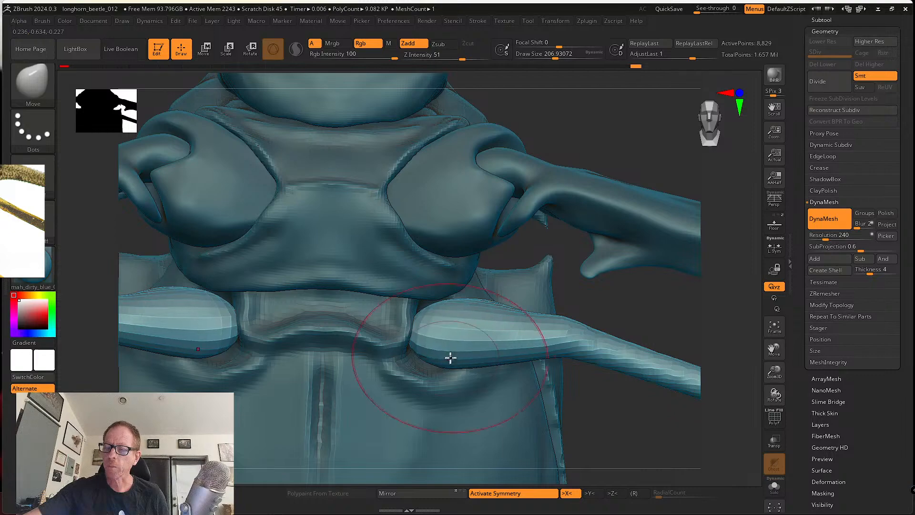
Reshape the elongated middle leg base with the Move brush so it sits in the socket beside the thorax plate.
right_click_drag(454, 314, 416, 354)
mouse_move(463, 334)
right_mouse_down()
mouse_move(488, 360)
mouse_move(448, 294)
right_mouse_up()
mouse_move(521, 320)
right_mouse_down()
mouse_move(504, 343)
mouse_move(484, 303)
mouse_move(469, 317)
right_mouse_up()
left_click_drag(431, 355, 427, 343)
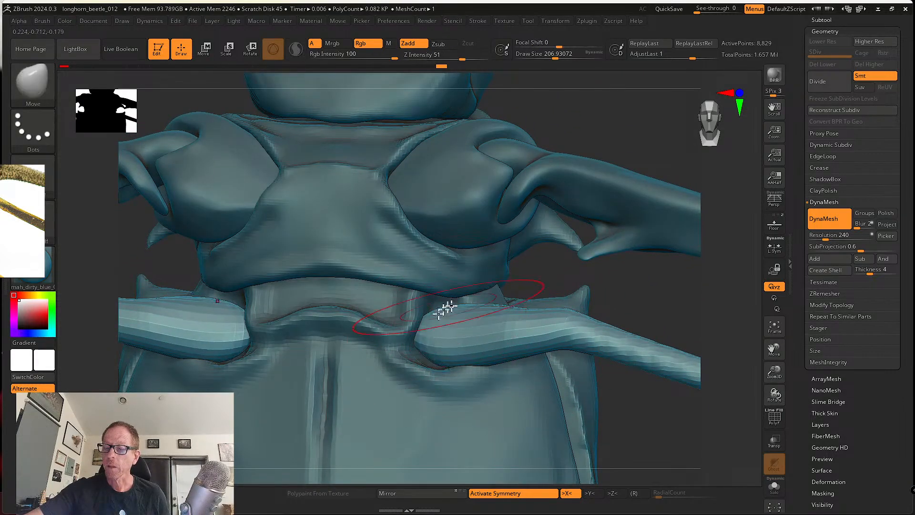
mouse_move(443, 309)
left_mouse_down()
mouse_move(469, 300)
mouse_move(553, 303)
left_mouse_up()
left_click_drag(552, 311, 505, 316)
right_click_drag(505, 317, 495, 325)
left_click_drag(439, 338, 433, 351)
Enlarge the beetle reference photo and examine the joint where the leg meets the thorax.
mouse_move(459, 351)
right_mouse_down()
mouse_move(457, 338)
mouse_move(310, 345)
mouse_move(265, 263)
mouse_move(282, 274)
right_mouse_up()
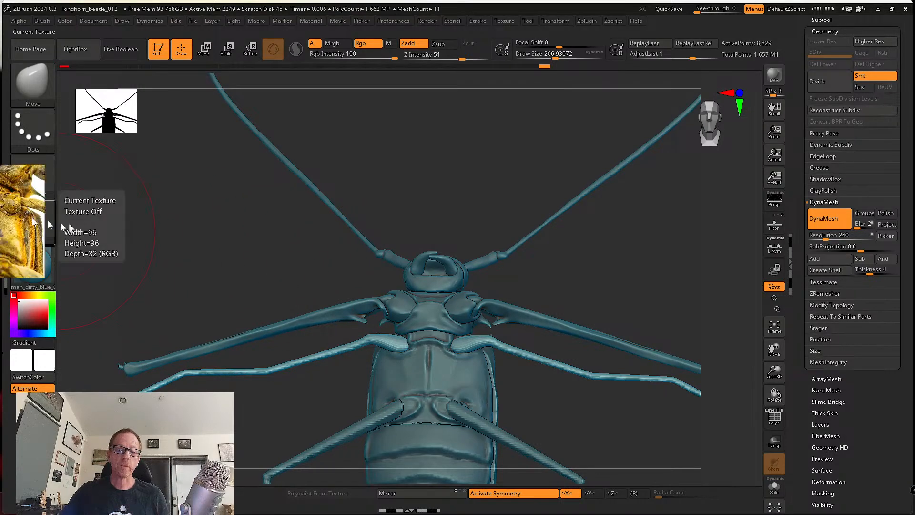
right_click_drag(10, 220, 171, 325)
scroll(227, 299, "up", 4)
scroll(172, 325, "down", 4)
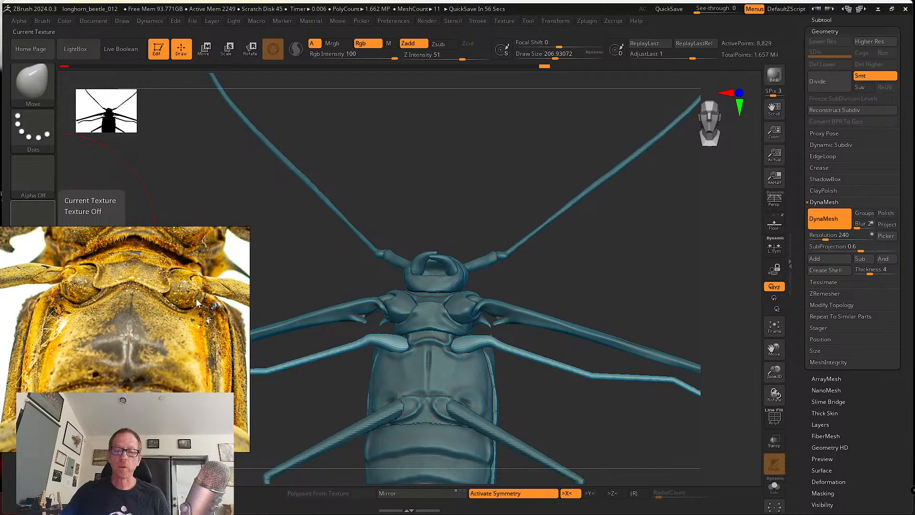
middle_click_drag(137, 312, 132, 363)
scroll(138, 362, "up", 3)
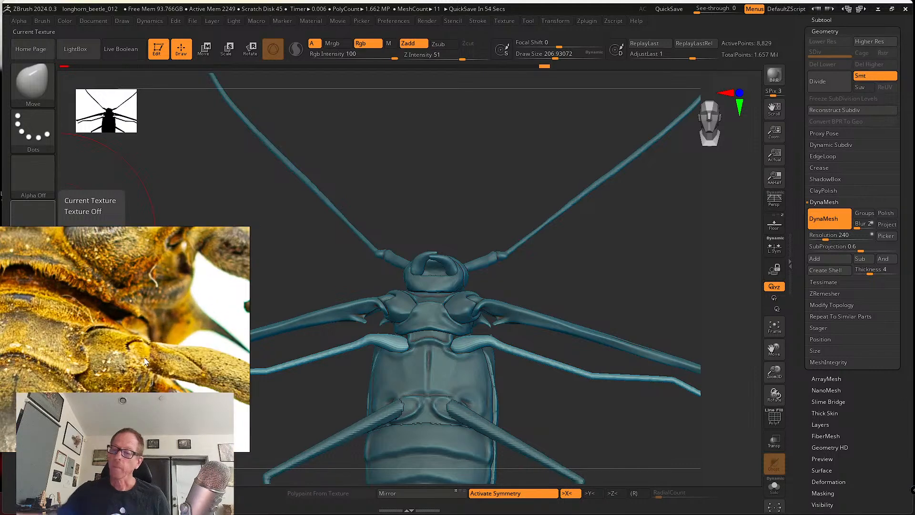
Thicken the middle leg base with the Inflat brush at a draw size of about 116 and smooth the bulge.
left_click_drag(513, 394, 534, 449, "alt")
left_click_drag(481, 353, 580, 389, "alt")
key("s")
left_click_drag(567, 357, 557, 357)
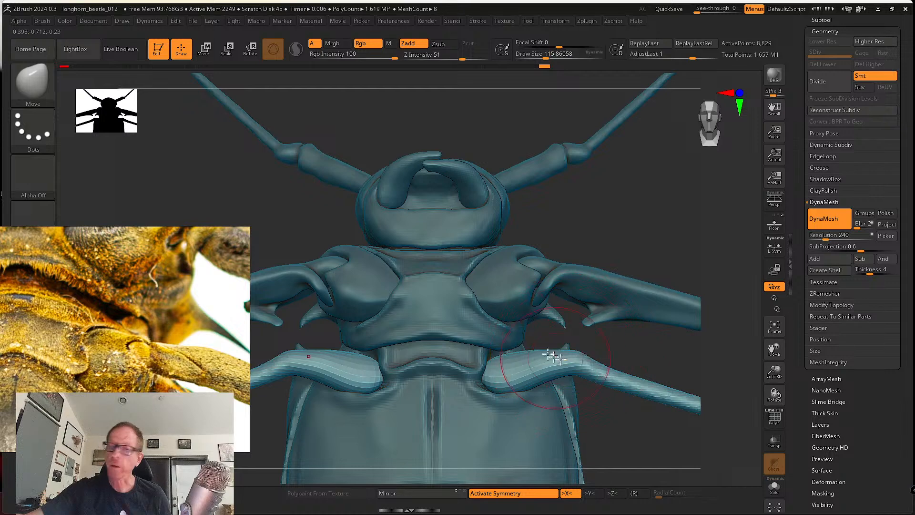
key("b")
key("i")
key("n")
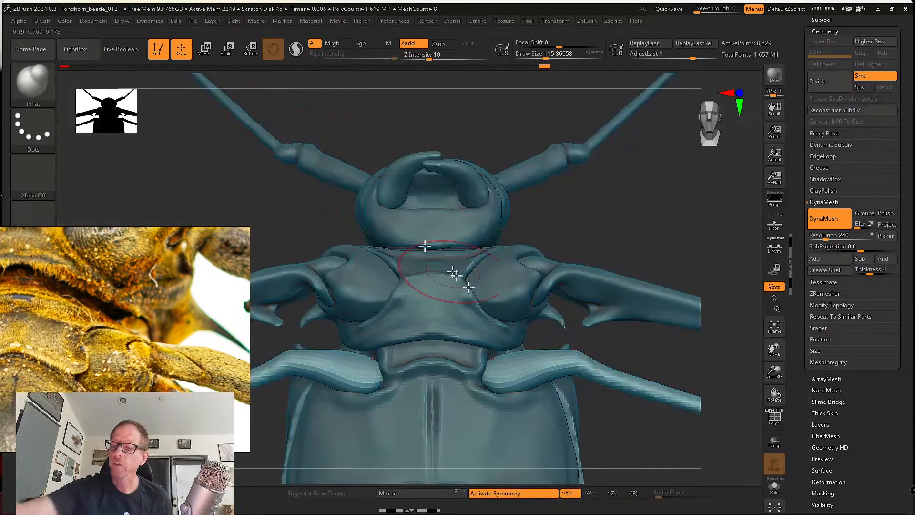
mouse_move(511, 363)
left_mouse_down()
mouse_move(504, 384)
mouse_move(501, 355)
mouse_move(512, 388)
left_mouse_up()
left_click_drag(515, 369, 525, 395, "shift")
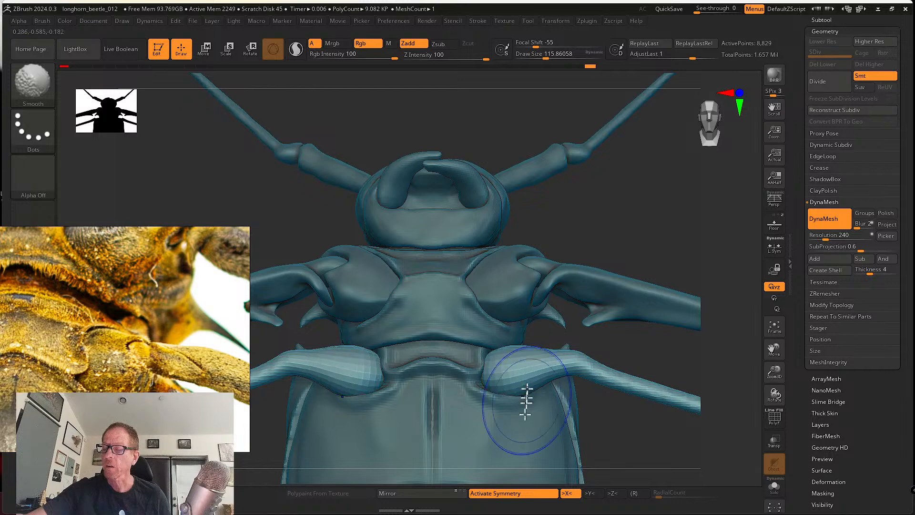
right_click_drag(525, 399, 517, 353)
left_click_drag(518, 352, 499, 392, "shift")
Even out the swollen middle leg base with alternating inflate and smooth strokes from several angles.
right_click_drag(498, 386, 524, 319)
mouse_move(508, 366)
left_mouse_down("shift")
mouse_move(521, 358)
mouse_move(514, 393)
left_mouse_up("shift")
mouse_move(514, 419)
right_mouse_down()
mouse_move(533, 408)
mouse_move(524, 410)
right_mouse_up()
mouse_move(508, 365)
left_mouse_down()
mouse_move(496, 384)
mouse_move(516, 376)
left_mouse_up()
right_click_drag(517, 381, 514, 344)
mouse_move(506, 370)
left_mouse_down("shift")
mouse_move(494, 384)
mouse_move(515, 398)
left_mouse_up("shift")
right_click_drag(518, 400, 517, 431)
mouse_move(517, 376)
left_mouse_down("shift")
mouse_move(519, 388)
mouse_move(496, 364)
left_mouse_up("shift")
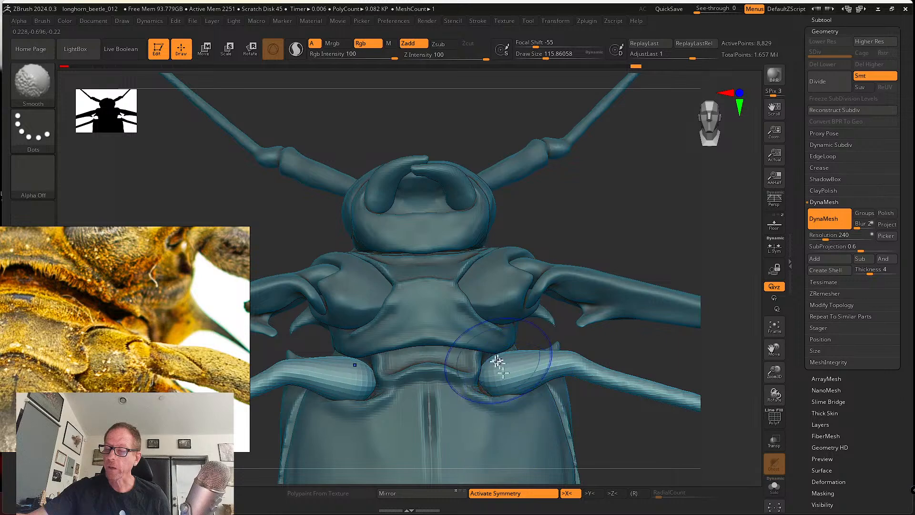
mouse_move(508, 389)
right_mouse_down()
mouse_move(505, 362)
mouse_move(504, 376)
right_mouse_up()
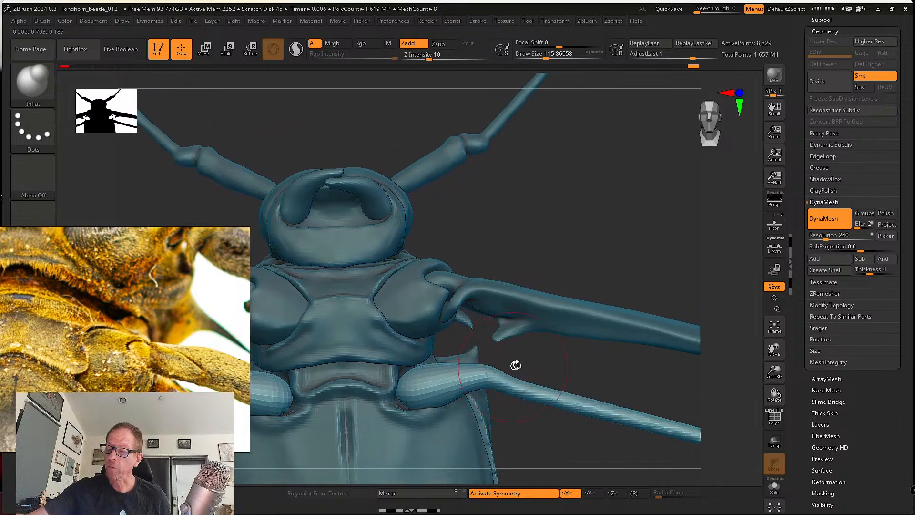
Switch to the Move brush at a draw size of about 140 and undo the last four strokes.
left_click(33, 82)
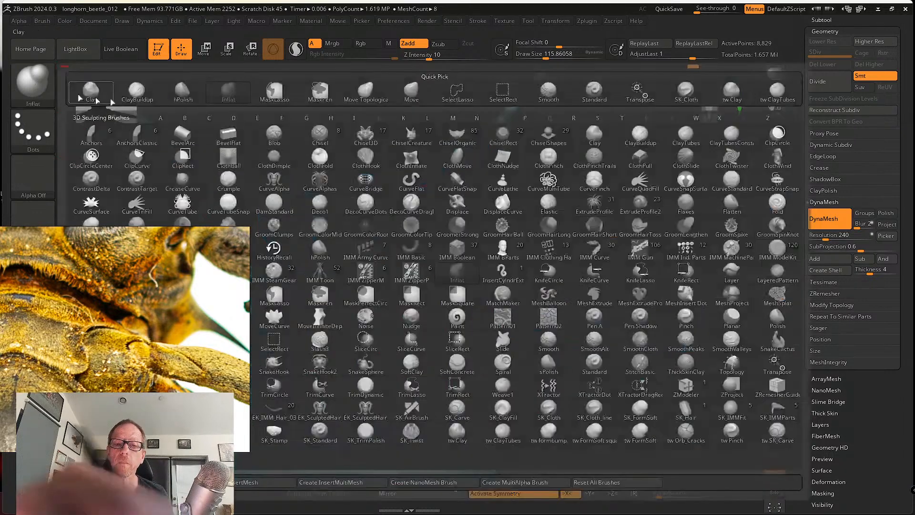
left_click(411, 90)
left_click_drag(524, 384, 570, 392)
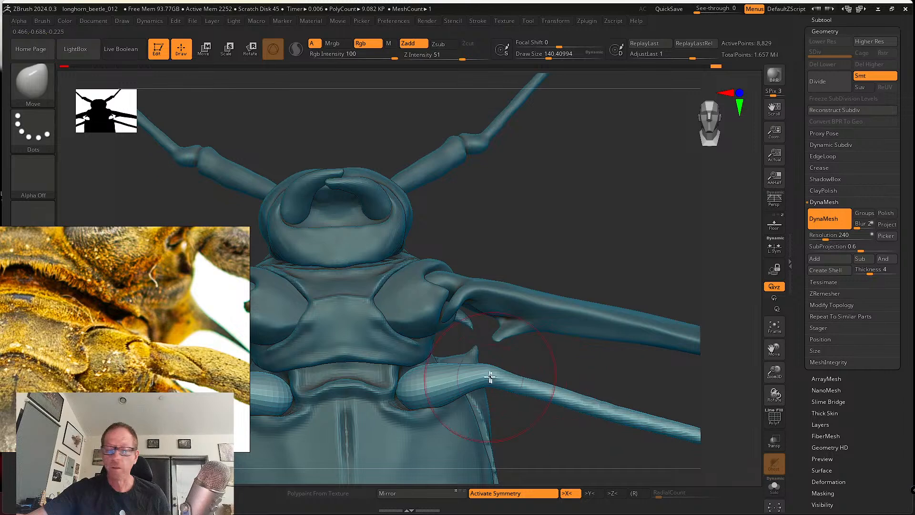
mouse_move(491, 376)
right_mouse_down()
mouse_move(533, 381)
mouse_move(511, 394)
mouse_move(488, 376)
mouse_move(445, 414)
mouse_move(467, 419)
right_mouse_up()
key("ctrl+z")
key("ctrl+z")
key("ctrl+z")
key("ctrl+z")
Pull the middle leg's base and adjoining narrow section into shape with the Move brush, smoothing the transition between them.
left_click_drag(465, 411, 463, 390)
left_click_drag(479, 390, 517, 385, "shift")
right_click_drag(529, 393, 535, 394)
mouse_move(539, 389)
left_mouse_down()
mouse_move(528, 384)
mouse_move(582, 393)
left_mouse_up()
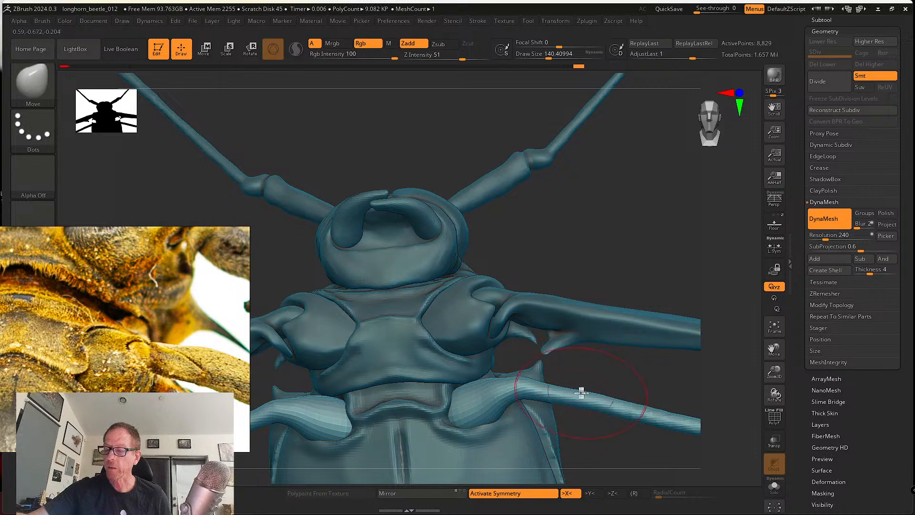
mouse_move(581, 392)
right_mouse_down()
mouse_move(515, 357)
mouse_move(481, 367)
right_mouse_up()
left_click_drag(474, 378, 471, 373)
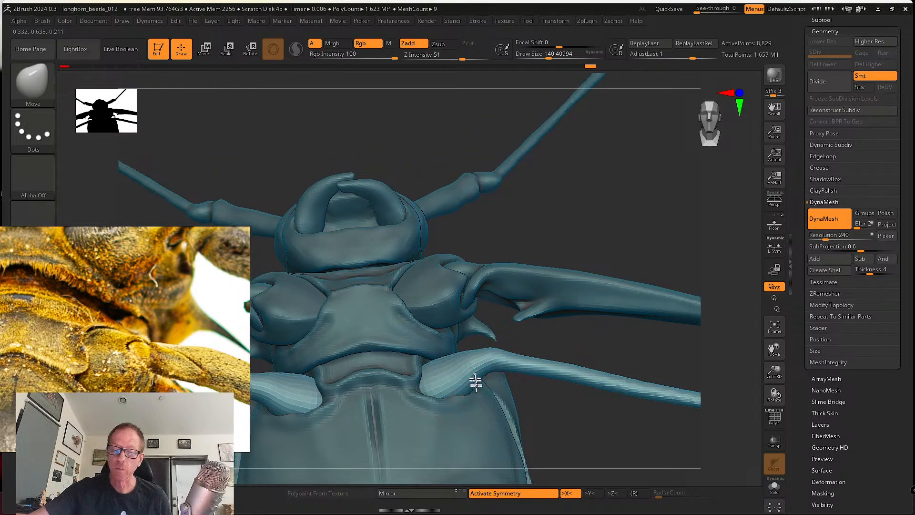
Round the middle leg's bulbous base with Move and smooth strokes, and remesh the leg with DynaMesh at resolution 240.
mouse_move(476, 384)
right_mouse_down("ctrl")
mouse_move(488, 408)
mouse_move(482, 403)
mouse_move(449, 429)
right_mouse_up("ctrl")
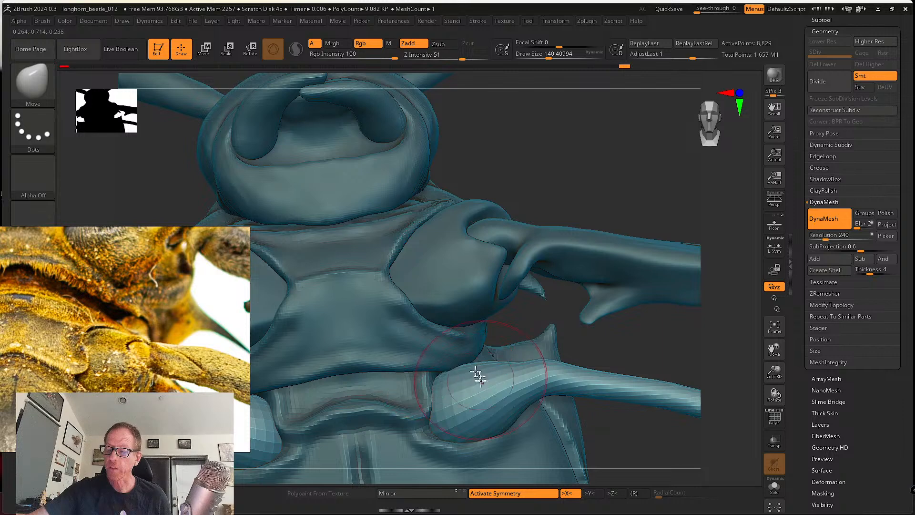
right_click_drag(454, 376, 445, 417)
mouse_move(507, 433)
right_mouse_down()
mouse_move(496, 400)
mouse_move(468, 398)
mouse_move(527, 382)
mouse_move(507, 389)
right_mouse_up()
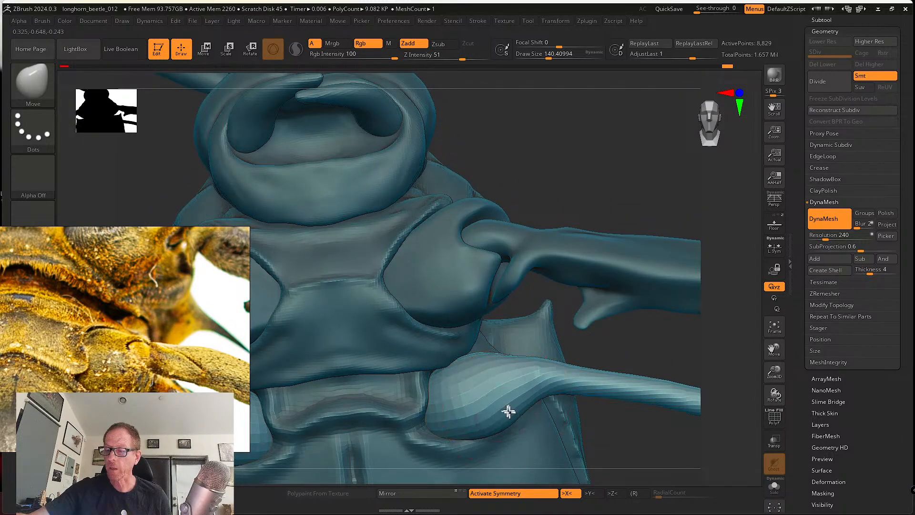
mouse_move(453, 423)
right_mouse_down()
mouse_move(460, 370)
mouse_move(452, 379)
right_mouse_up()
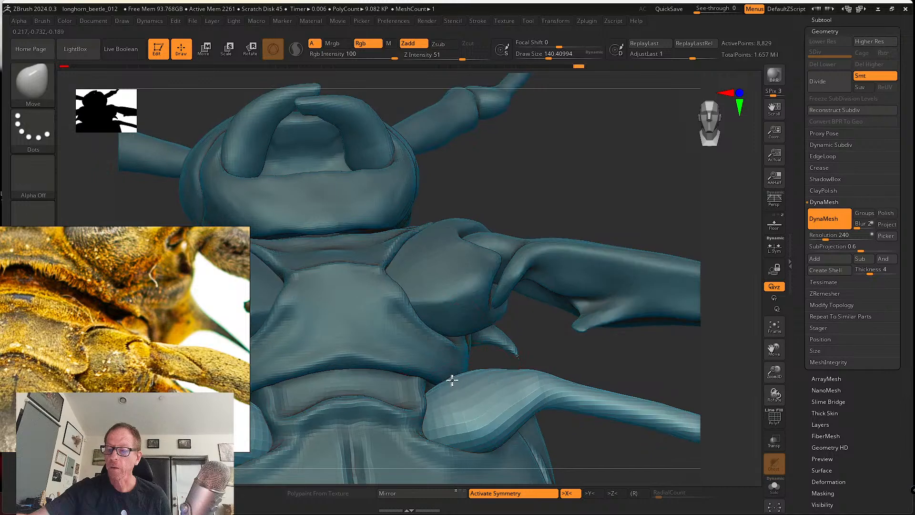
right_click_drag(454, 420, 433, 420)
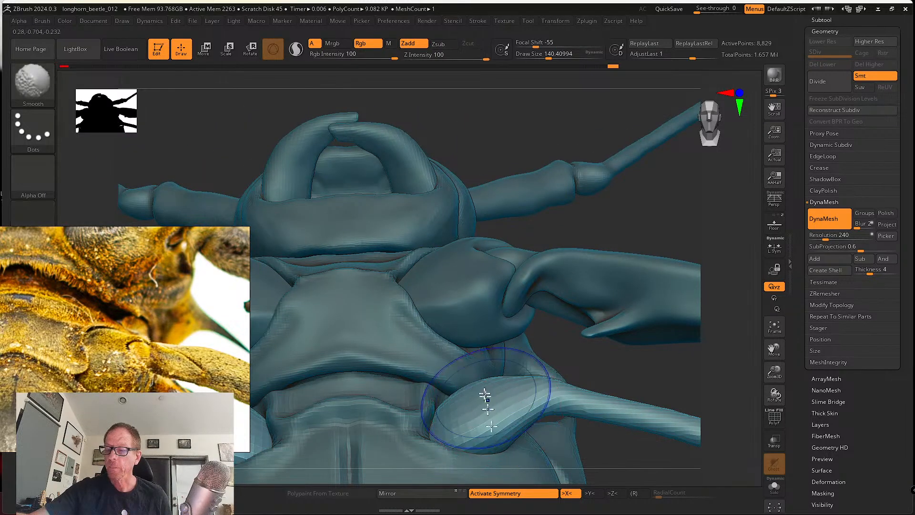
right_click_drag(484, 392, 496, 466)
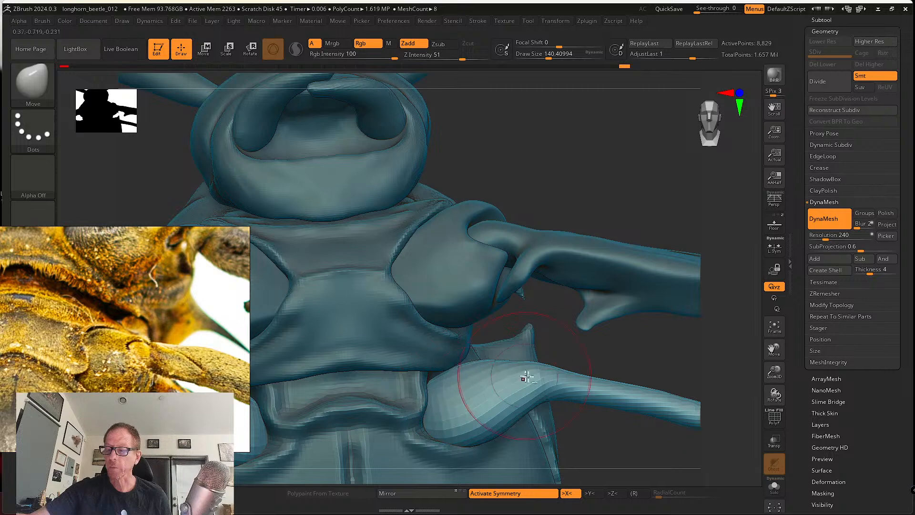
mouse_move(526, 378)
right_mouse_down()
mouse_move(499, 389)
mouse_move(623, 425)
right_mouse_up()
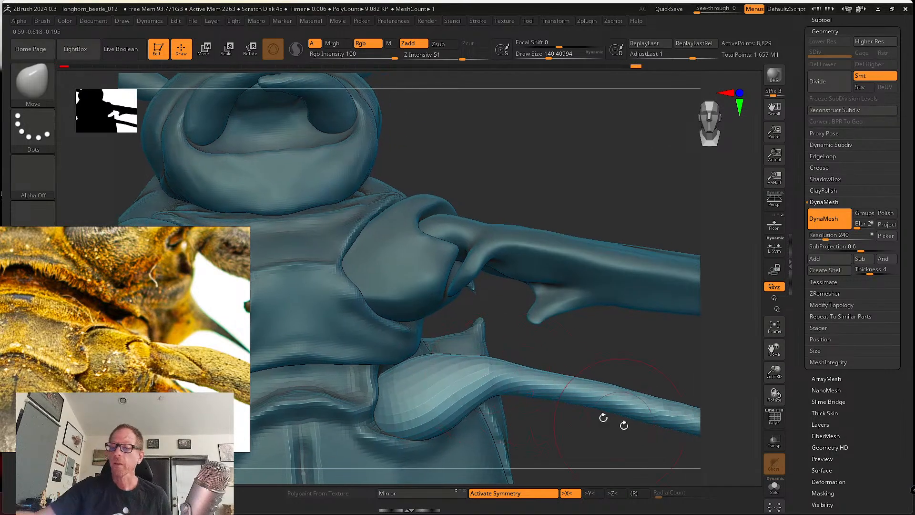
left_click(826, 219)
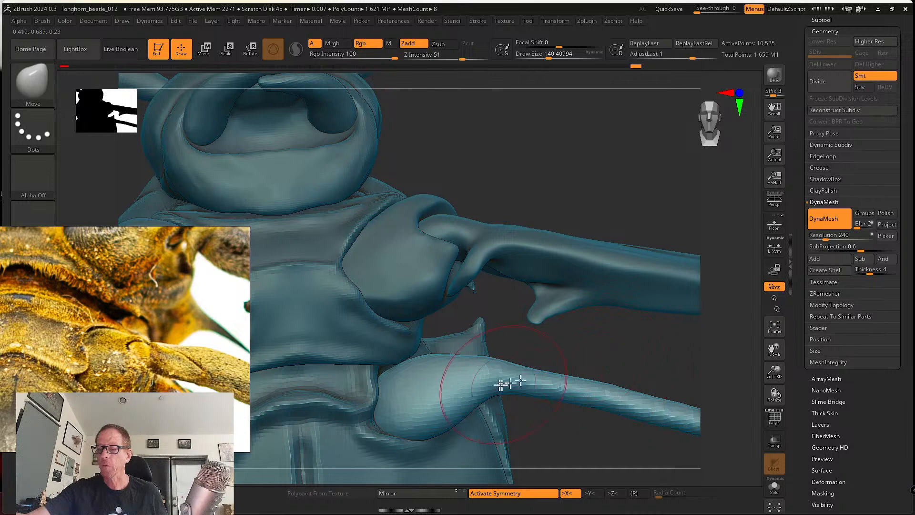
Carve a groove around the outer end of the leg's bulbous base with the SK_Cloth brush at a draw size of about 65.
key("b")
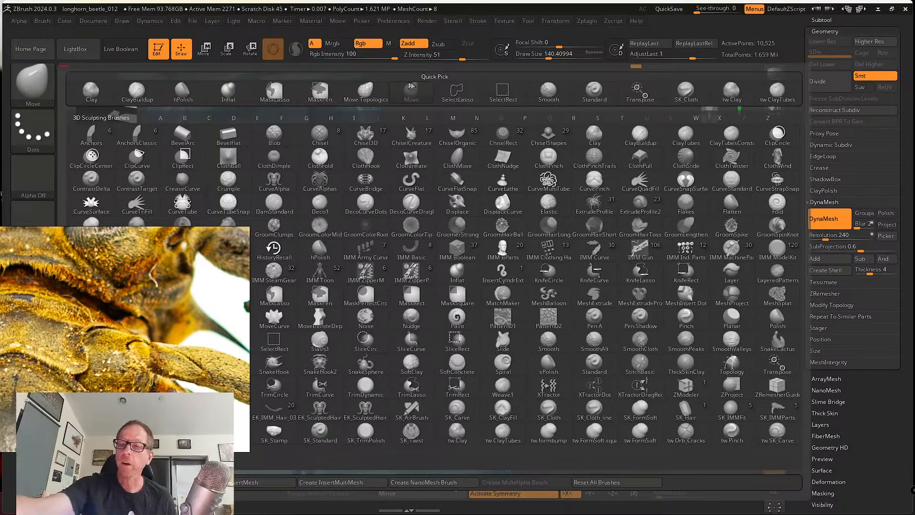
left_click(686, 92)
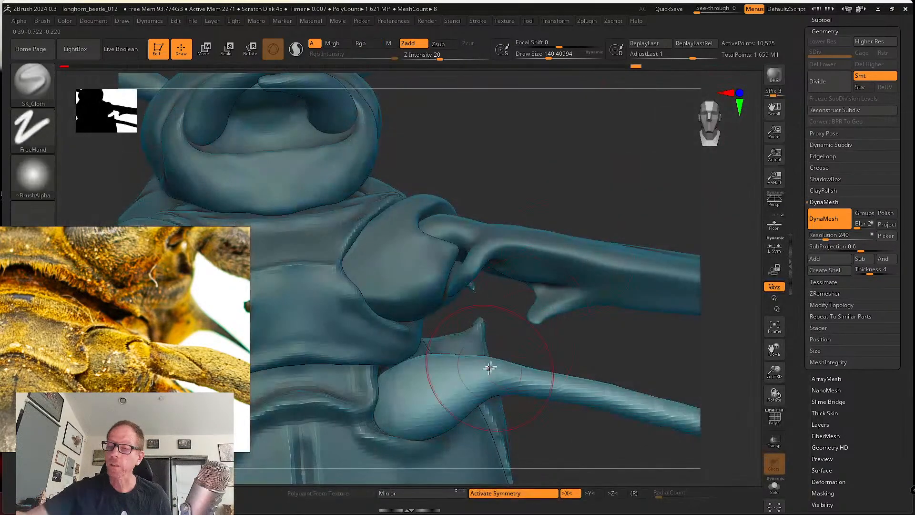
key("s")
left_click_drag(477, 369, 475, 370)
mouse_move(476, 376)
right_mouse_down()
mouse_move(480, 411)
mouse_move(465, 361)
right_mouse_up()
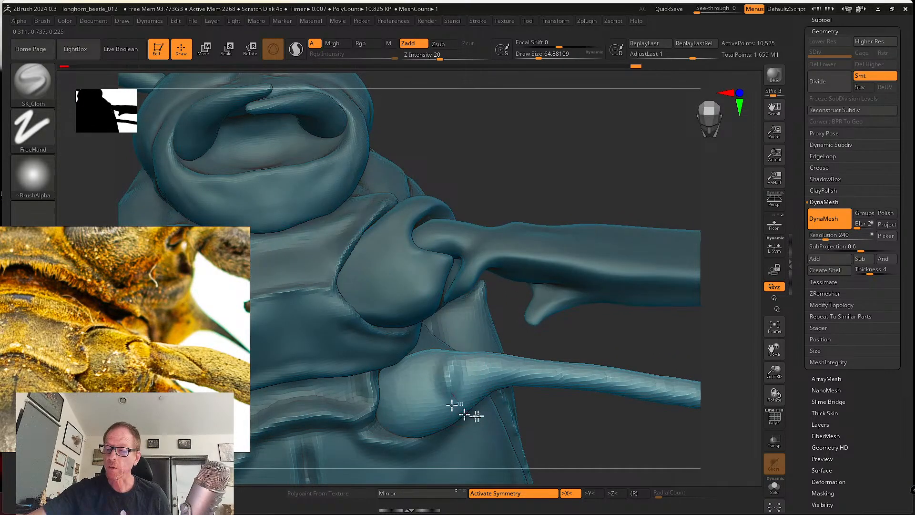
right_click_drag(491, 418, 466, 417)
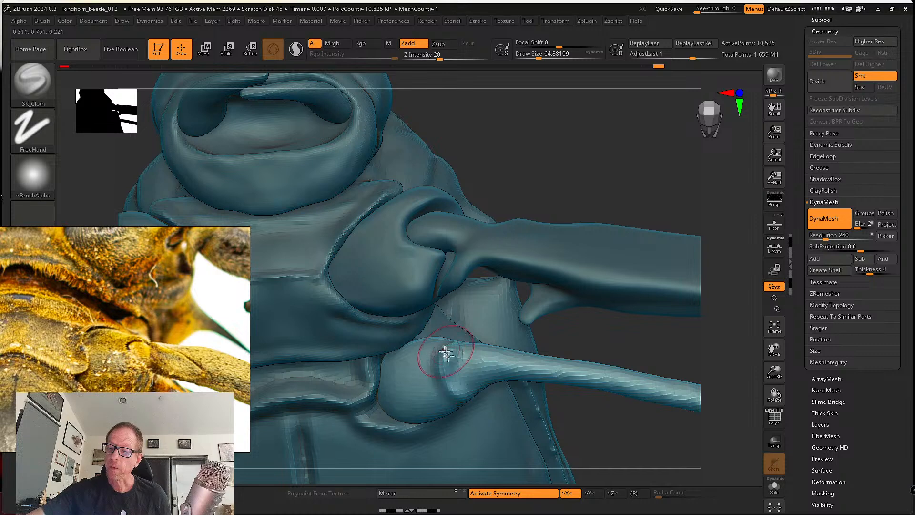
mouse_move(439, 371)
right_mouse_down()
mouse_move(450, 374)
mouse_move(446, 419)
mouse_move(449, 368)
mouse_move(447, 382)
right_mouse_up()
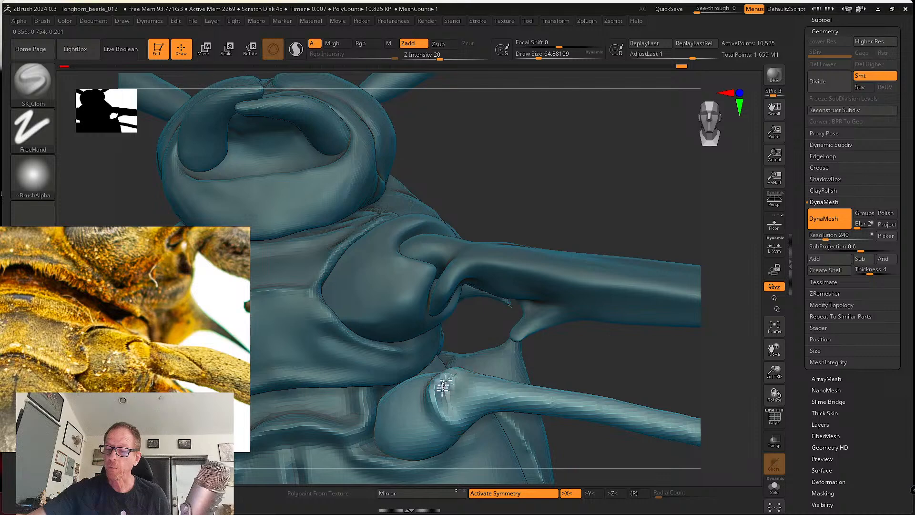
Smooth the groove between the bulbous base and the leg shaft and recut it with SK_Cloth, checking it from above.
mouse_move(473, 430)
right_mouse_down()
mouse_move(485, 430)
mouse_move(469, 430)
right_mouse_up()
left_click_drag(449, 377, 441, 432, "shift")
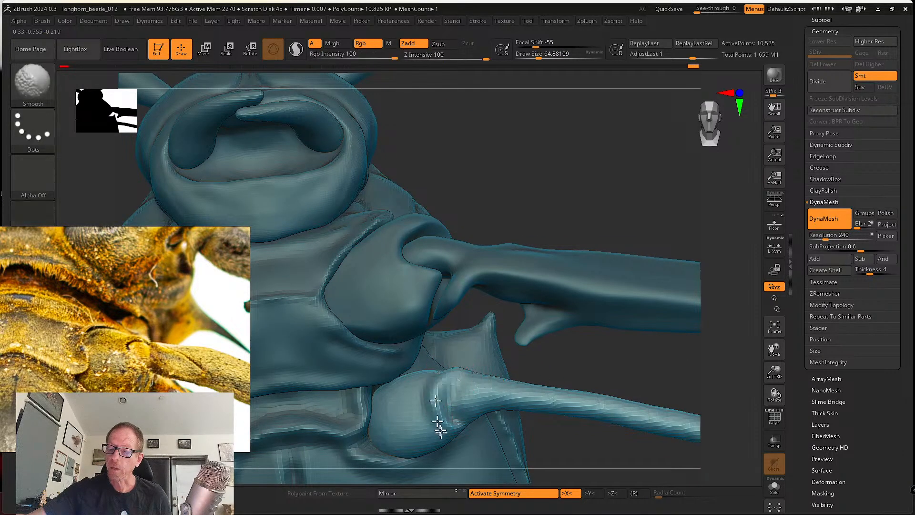
mouse_move(457, 374)
right_mouse_down()
mouse_move(443, 439)
mouse_move(487, 343)
mouse_move(490, 367)
mouse_move(458, 347)
right_mouse_up()
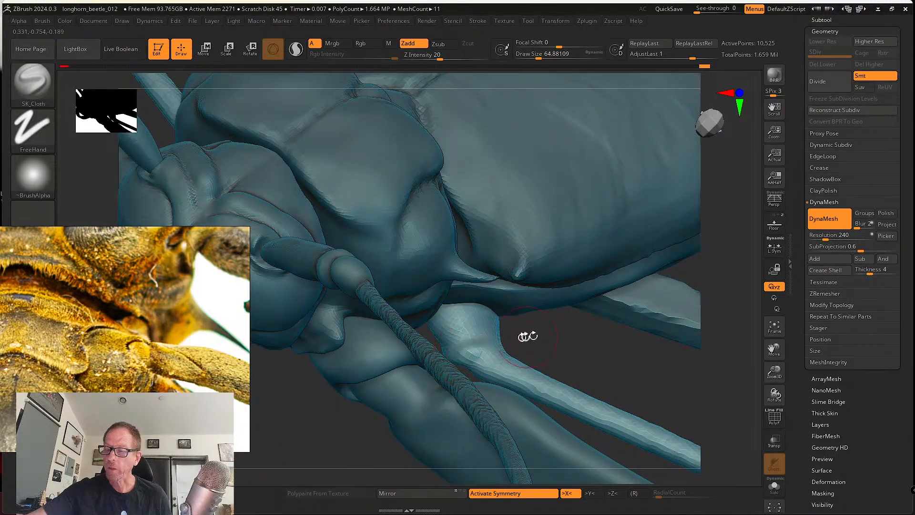
right_click_drag(505, 378, 486, 345)
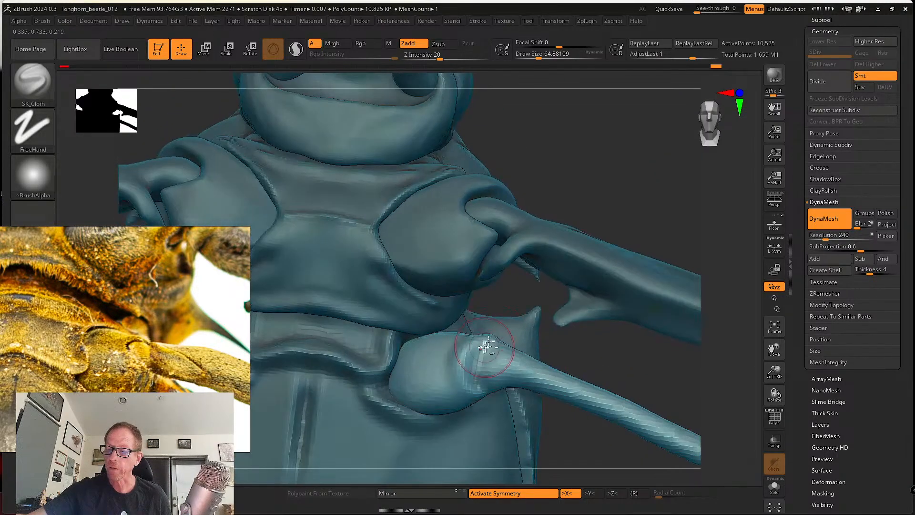
left_click_drag(479, 351, 473, 376)
mouse_move(484, 355)
left_mouse_down("shift")
mouse_move(482, 379)
mouse_move(480, 369)
left_mouse_up("shift")
right_click_drag(482, 392, 479, 357)
Sharpen the groove around the leg base with SK_Cloth at a draw size of about 41.
key("s")
left_click_drag(478, 357, 473, 357)
right_click_drag(470, 367, 470, 390)
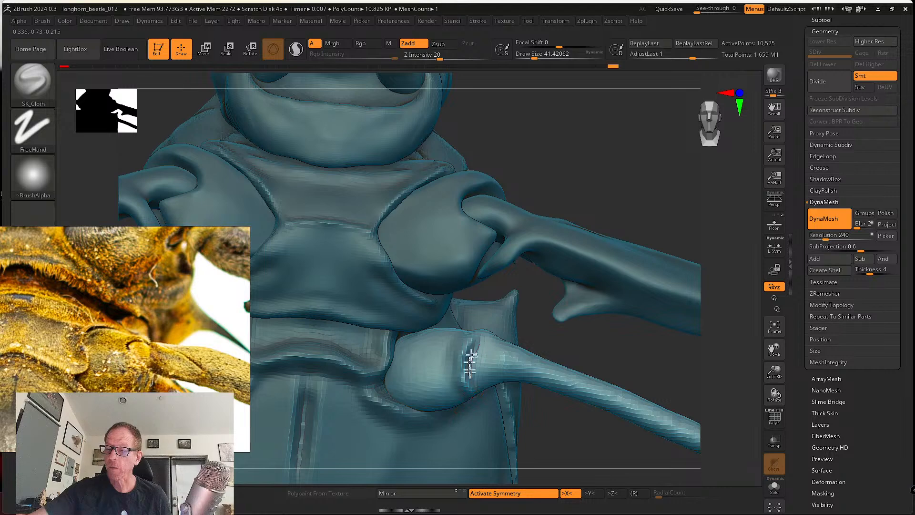
right_click_drag(470, 376, 483, 349)
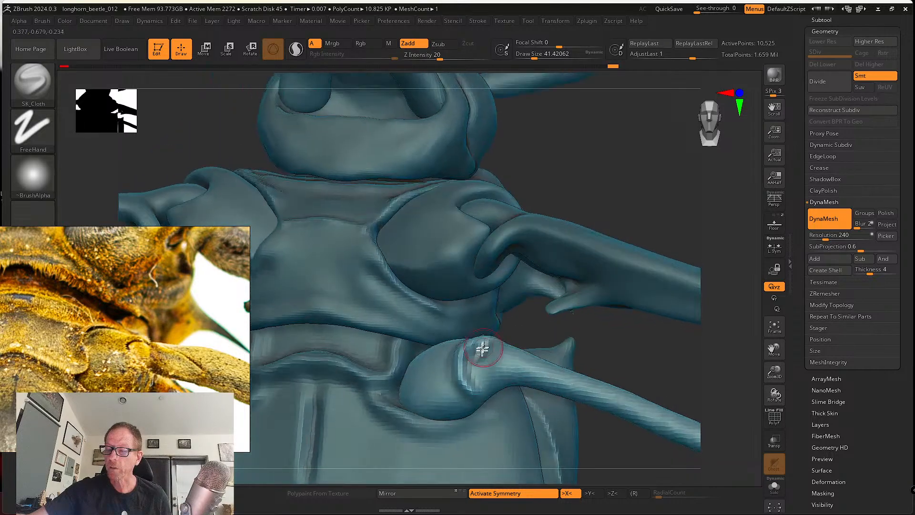
Build up the middle leg's bulbous base beside the groove with the tw Clay brush at a draw size of about 80, and smooth it.
key("shift")
mouse_move(505, 395)
right_mouse_down()
mouse_move(485, 351)
mouse_move(460, 349)
right_mouse_up()
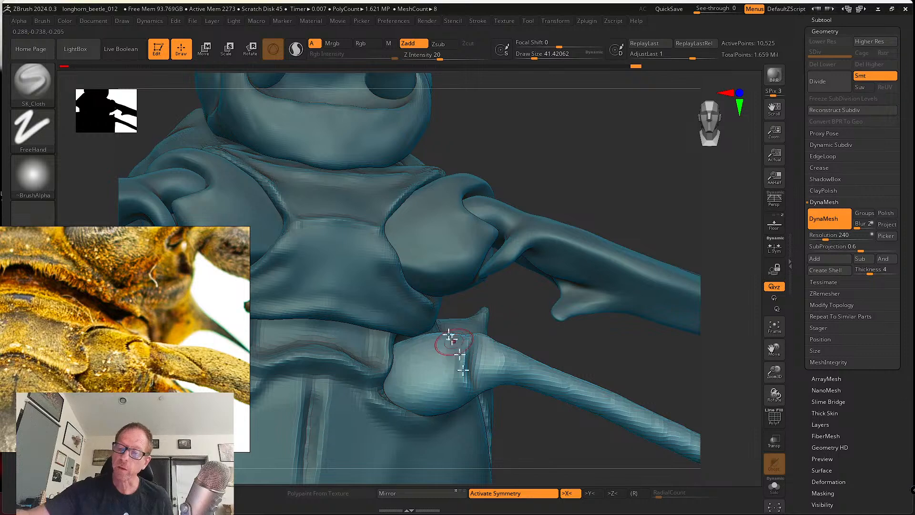
left_click(43, 101)
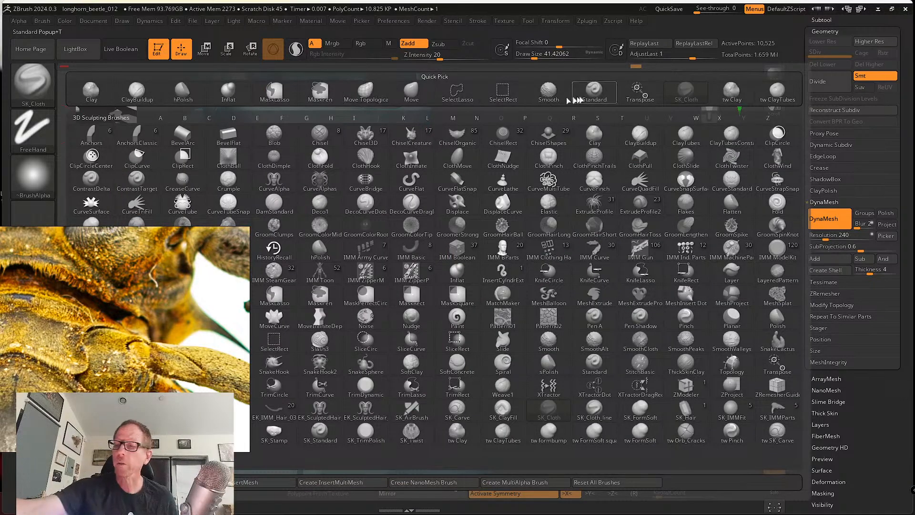
left_click(730, 91)
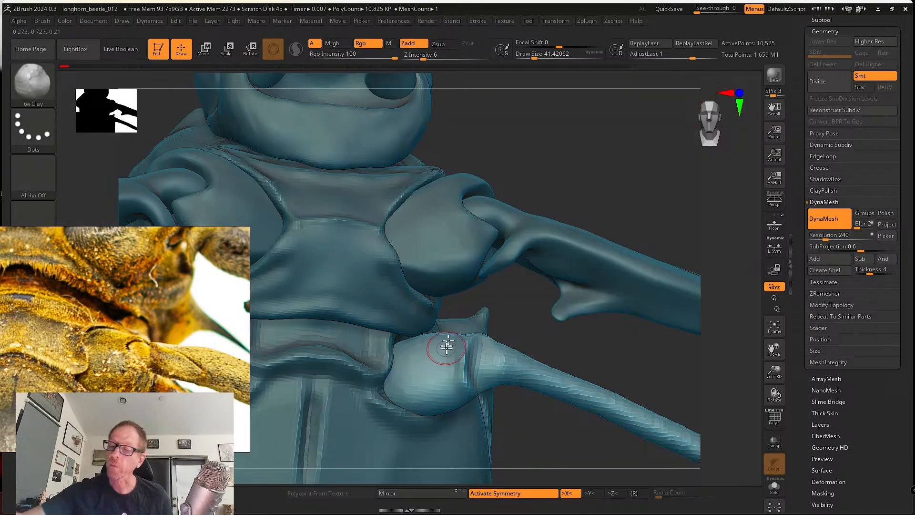
key("s")
left_click_drag(446, 348, 450, 380)
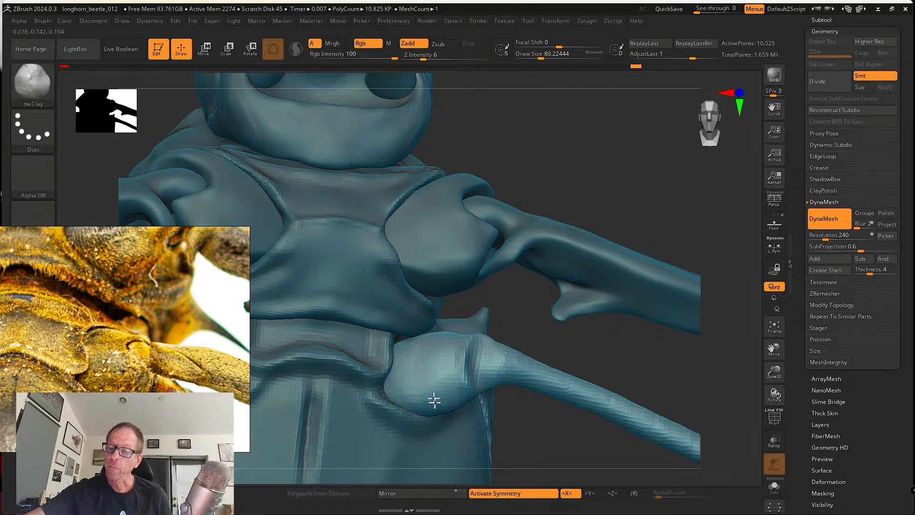
mouse_move(406, 384)
right_mouse_down()
mouse_move(431, 387)
mouse_move(425, 336)
right_mouse_up()
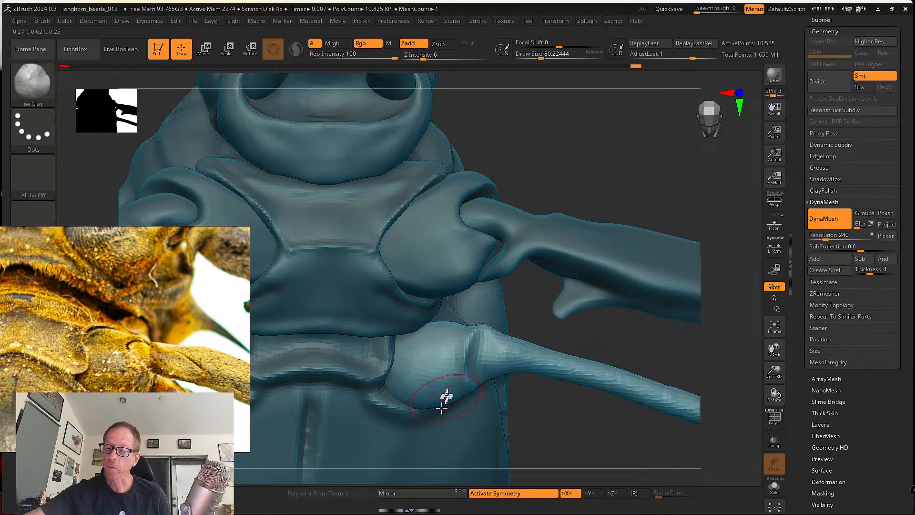
right_click_drag(446, 397, 451, 345)
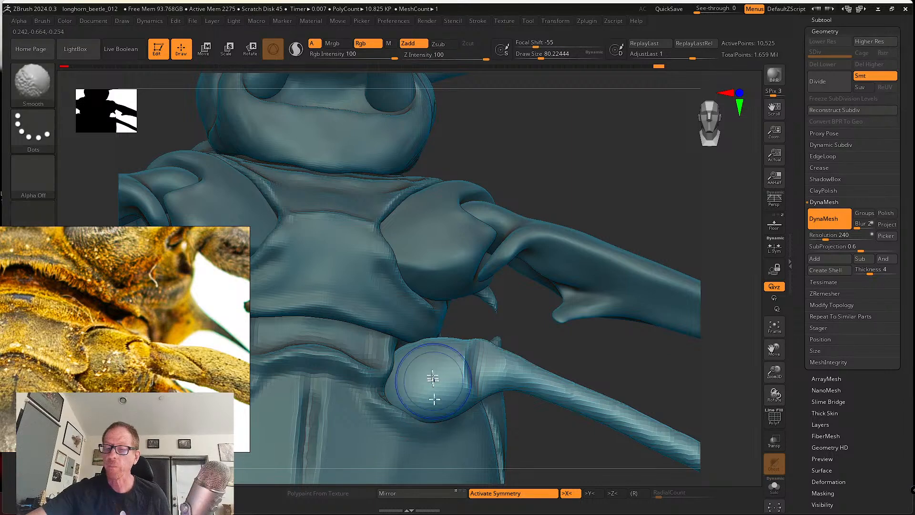
key("shift")
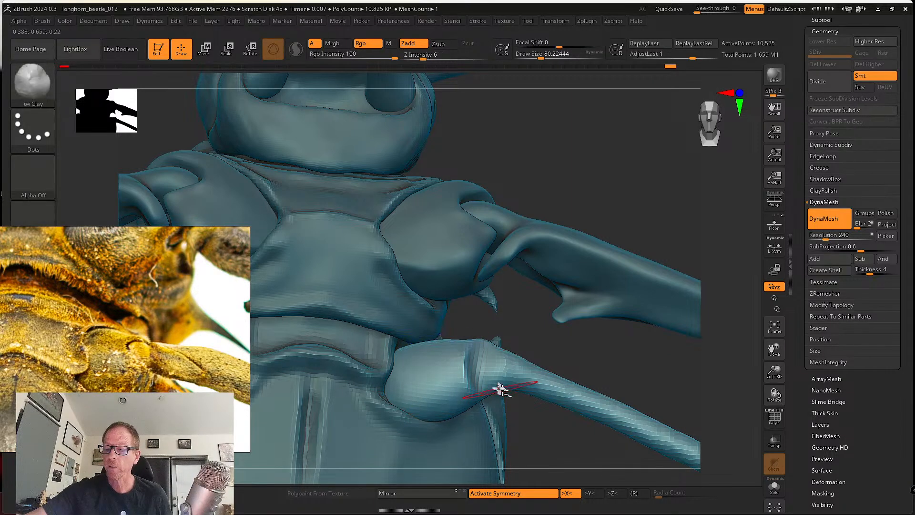
right_click_drag(498, 388, 455, 363)
Swell the leg section just outside the groove with the Inflat brush at a draw size of about 120.
key("b")
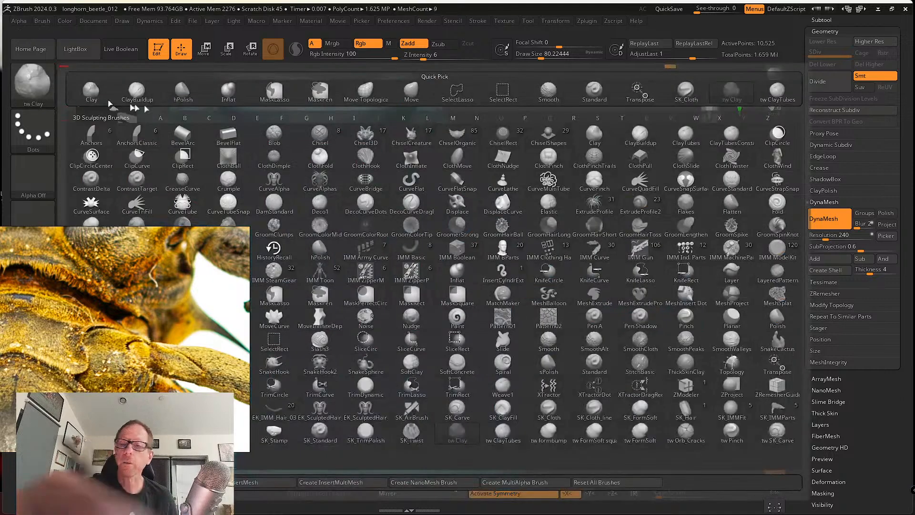
key("i")
key("n")
key("s")
left_click_drag(452, 344, 457, 332)
key("s")
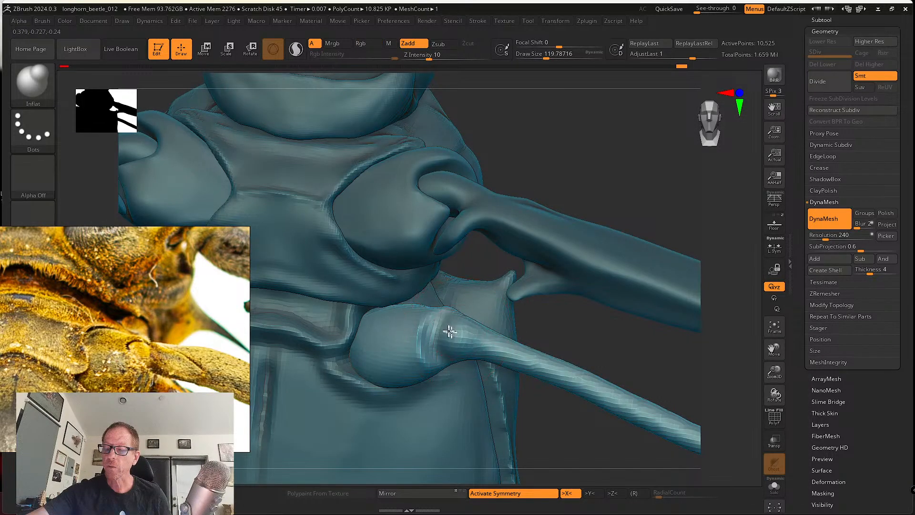
right_click_drag(486, 342, 479, 324)
left_click_drag(468, 328, 473, 331)
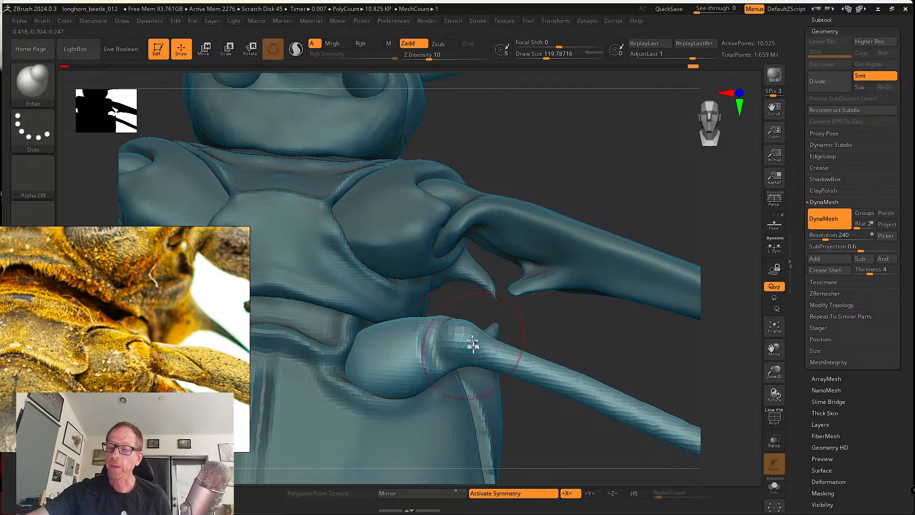
Smooth the swollen section into the leg shaft, adding small Inflat touches near the groove.
right_click_drag(472, 343, 465, 327)
left_click_drag(466, 327, 461, 339, "shift")
right_click_drag(461, 339, 458, 393)
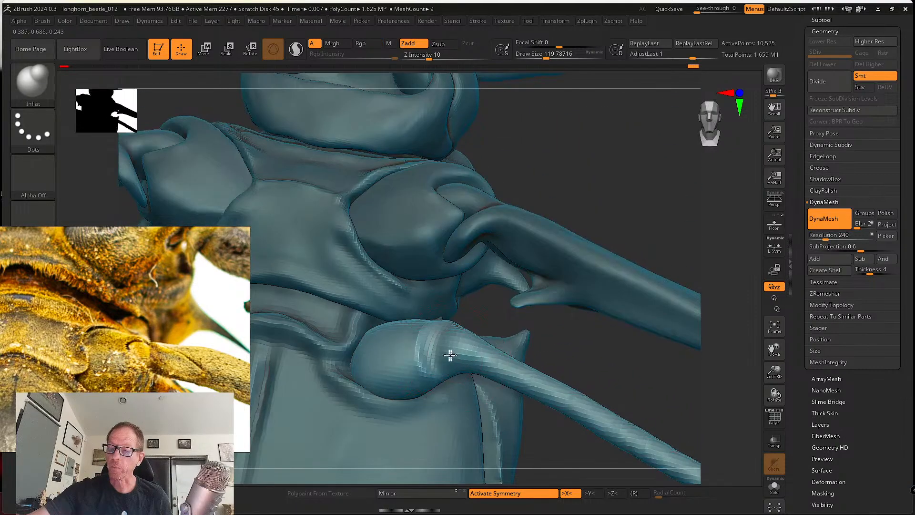
left_click_drag(450, 355, 451, 349)
mouse_move(455, 355)
right_mouse_down()
mouse_move(465, 324)
mouse_move(481, 347)
mouse_move(441, 320)
right_mouse_up()
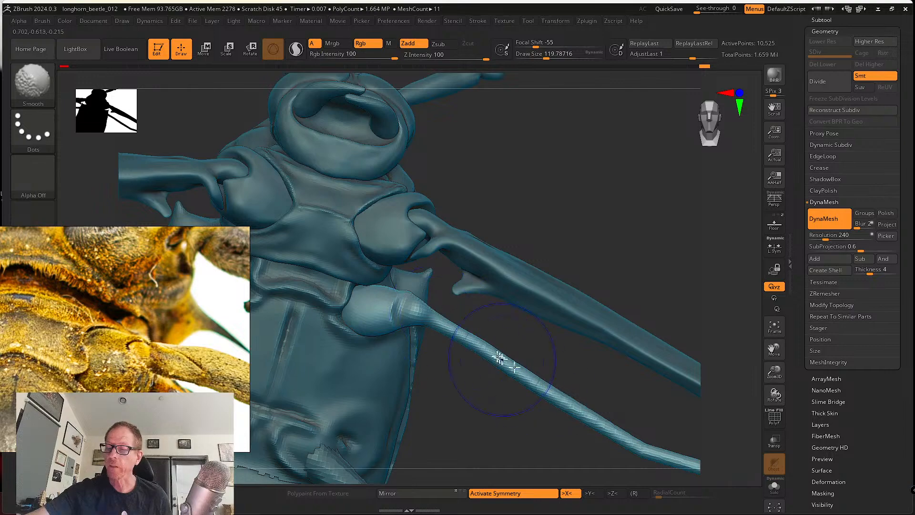
mouse_move(499, 357)
right_mouse_down()
mouse_move(507, 383)
mouse_move(568, 425)
mouse_move(416, 302)
mouse_move(184, 188)
right_mouse_up()
Push the shaft side of the groove into a curved joint line with the Move brush at a draw size of about 83.
key("b")
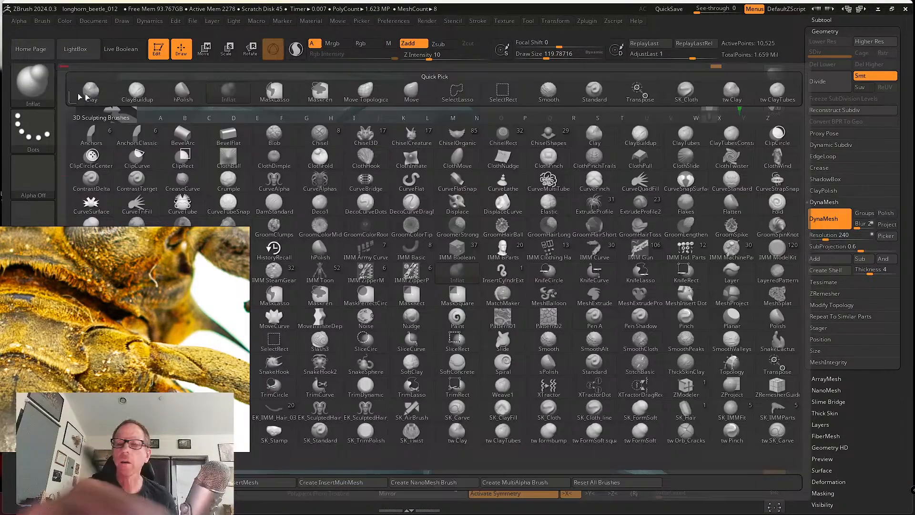
left_click(399, 99)
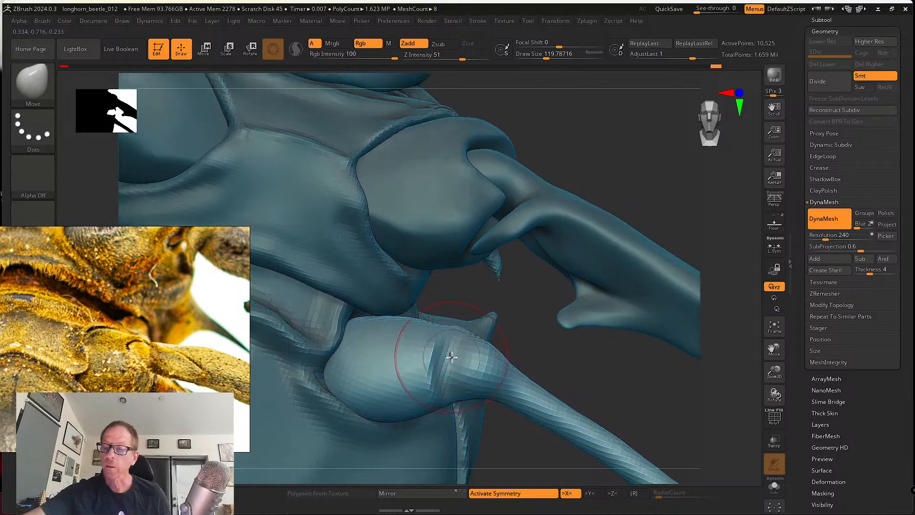
key("s")
left_click_drag(451, 357, 446, 357)
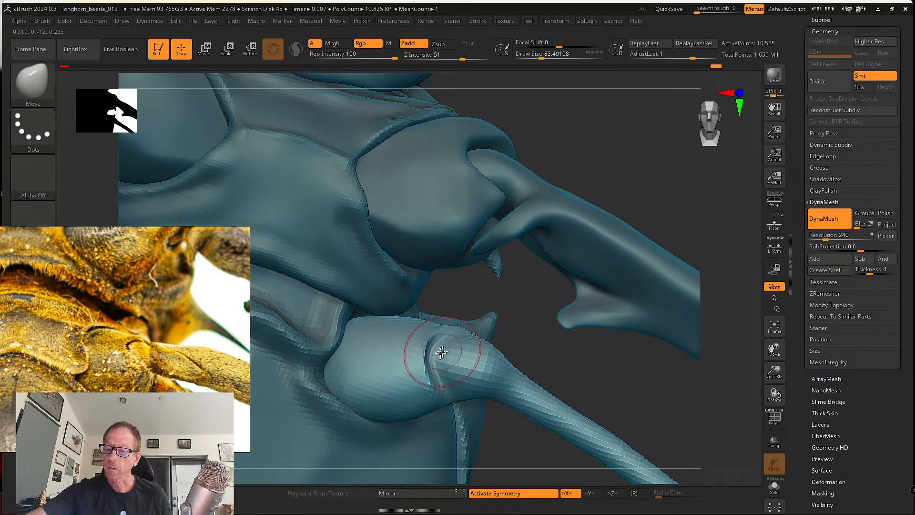
right_click_drag(453, 358, 448, 371)
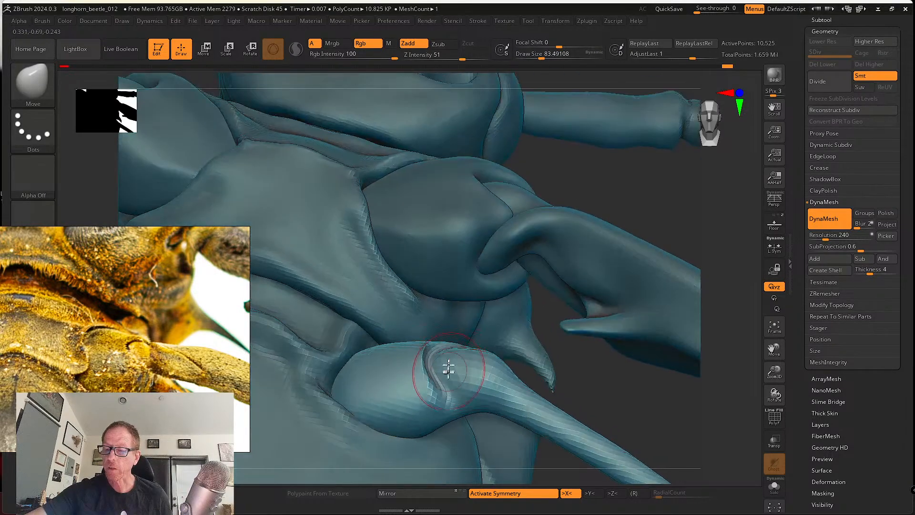
left_click_drag(445, 375, 446, 406)
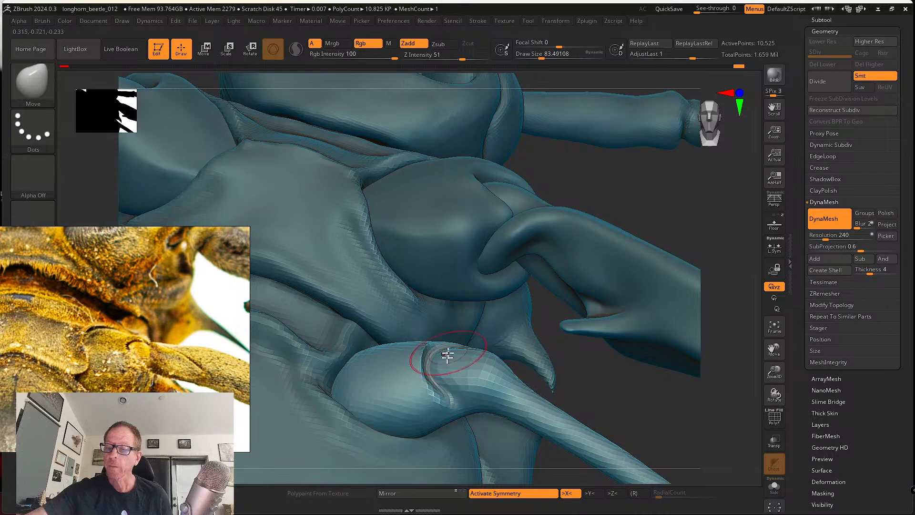
right_click_drag(447, 355, 447, 328)
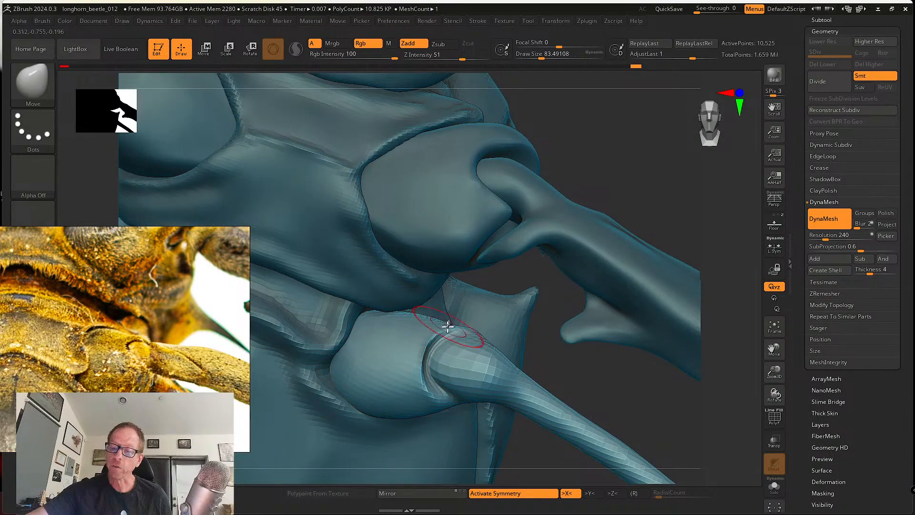
Inflate the bulbous base around its groove edge, top and underside with the Inflat brush.
left_click(40, 80)
left_click(229, 92)
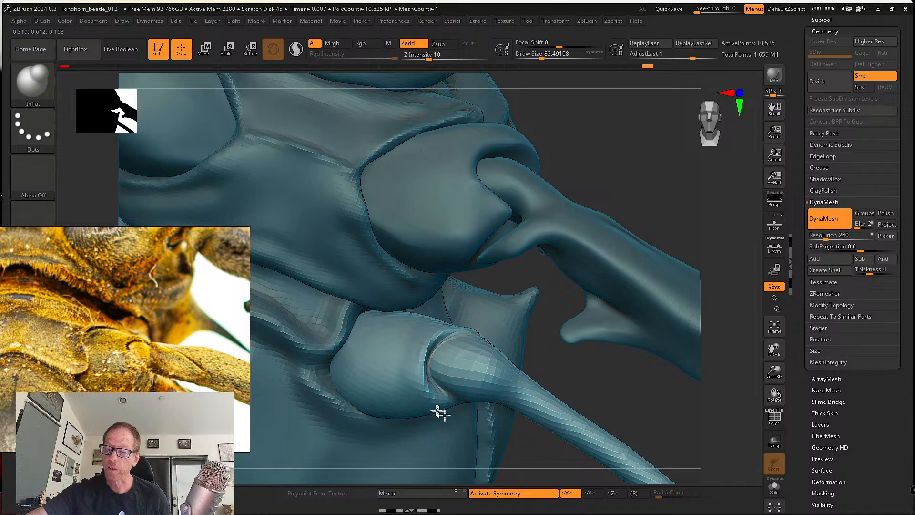
left_click_drag(405, 377, 407, 380)
mouse_move(402, 333)
left_mouse_down()
mouse_move(380, 365)
mouse_move(385, 357)
left_mouse_up()
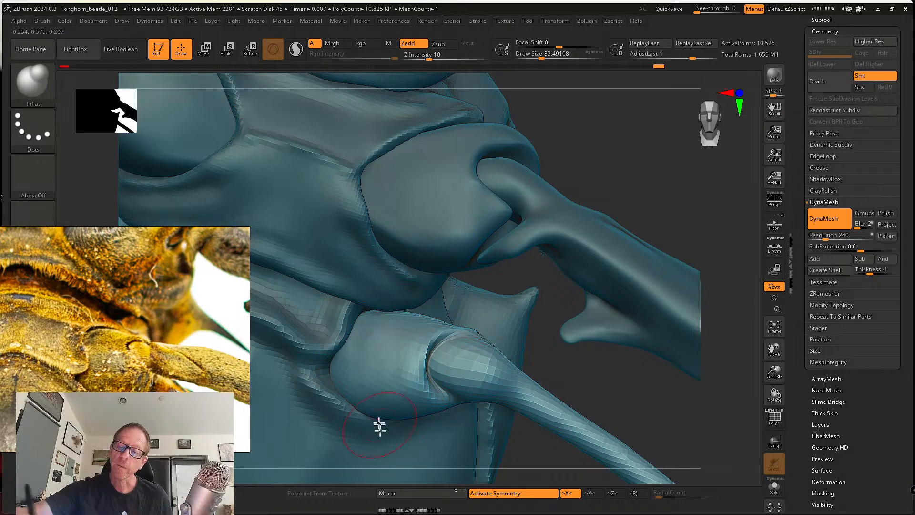
mouse_move(364, 321)
left_mouse_down()
mouse_move(346, 350)
mouse_move(376, 317)
mouse_move(335, 359)
mouse_move(373, 415)
mouse_move(392, 425)
left_mouse_up()
right_click_drag(419, 439, 452, 360)
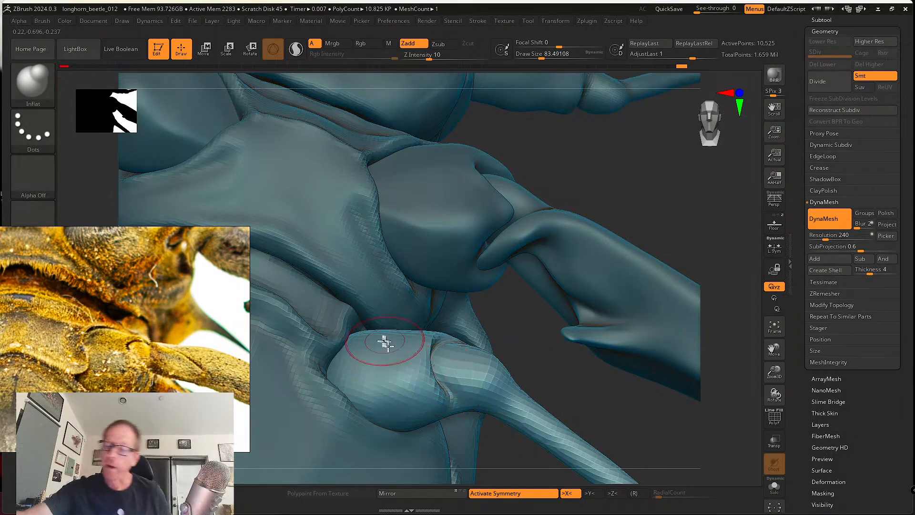
Smooth the inflated base and the start of the shaft, and remesh the leg with DynaMesh.
mouse_move(362, 360)
left_mouse_down("shift")
mouse_move(406, 430)
mouse_move(350, 351)
left_mouse_up("shift")
mouse_move(399, 384)
right_mouse_down()
mouse_move(445, 435)
mouse_move(445, 380)
right_mouse_up()
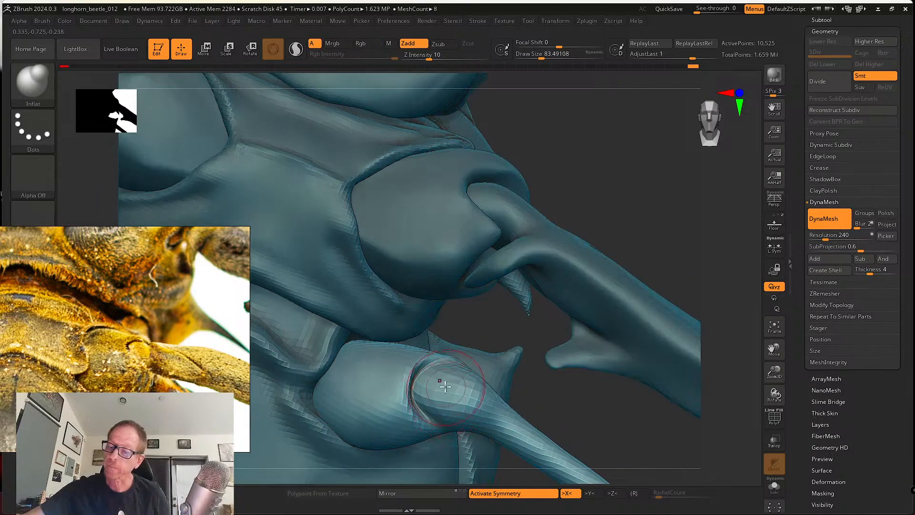
mouse_move(485, 410)
right_mouse_down("alt")
mouse_move(459, 370)
mouse_move(436, 361)
right_mouse_up("alt")
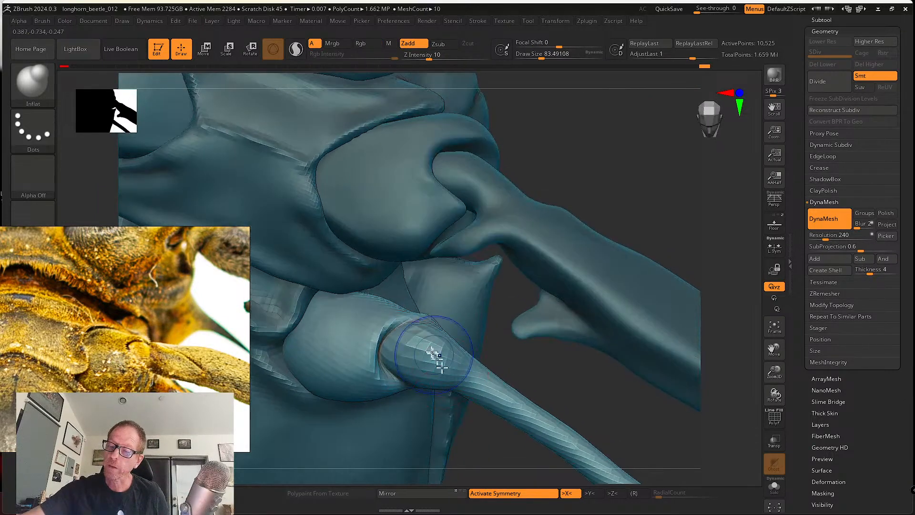
left_click_drag(436, 359, 419, 344, "shift")
right_click_drag(421, 345, 470, 347)
left_click_drag(543, 377, 567, 410, "ctrl")
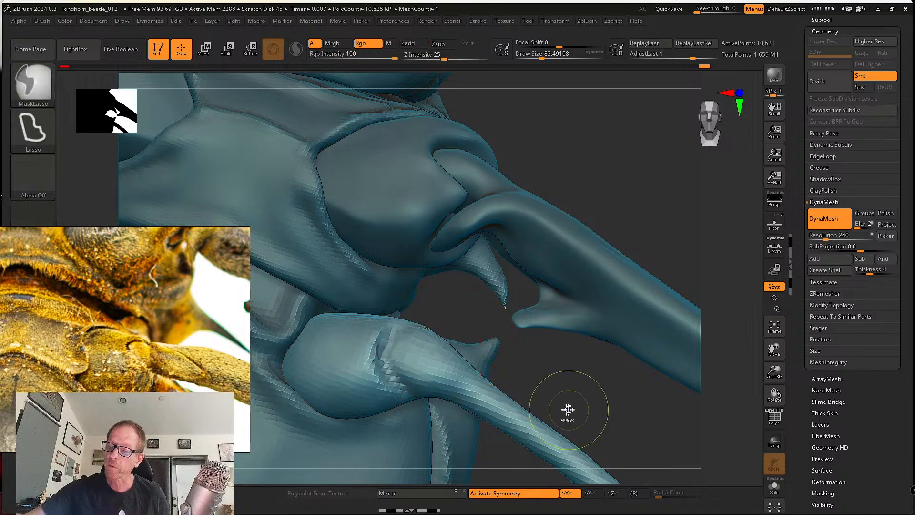
Reshape the remeshed groove's edges with the Move brush at a draw size of about 80 so the base overlaps the shaft.
right_click_drag(443, 359, 404, 338)
key("b")
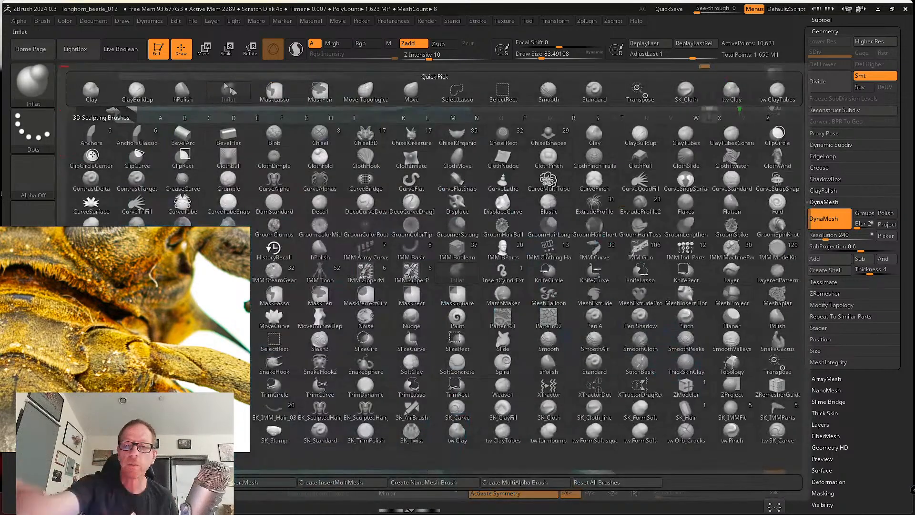
key("m")
key("v")
key("s")
left_click_drag(396, 321, 397, 318)
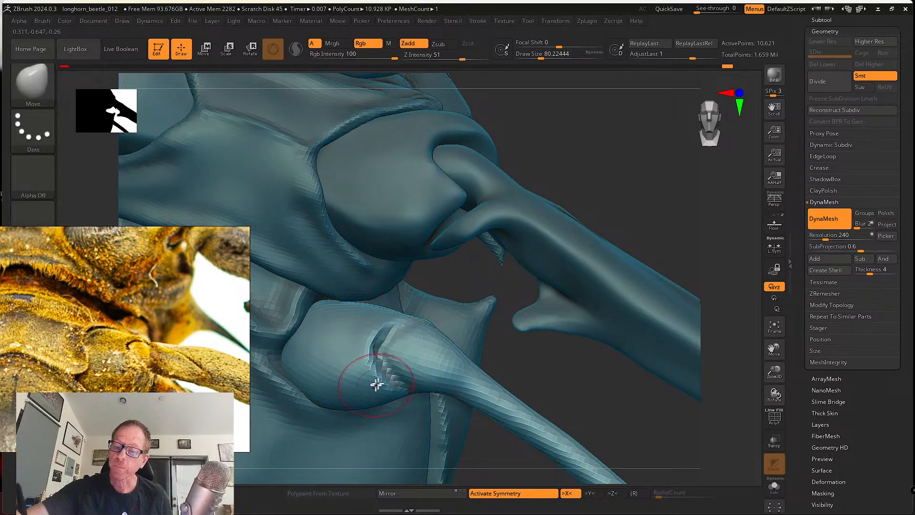
left_click_drag(376, 380, 384, 368)
mouse_move(400, 324)
right_mouse_down()
mouse_move(401, 351)
mouse_move(402, 317)
right_mouse_up()
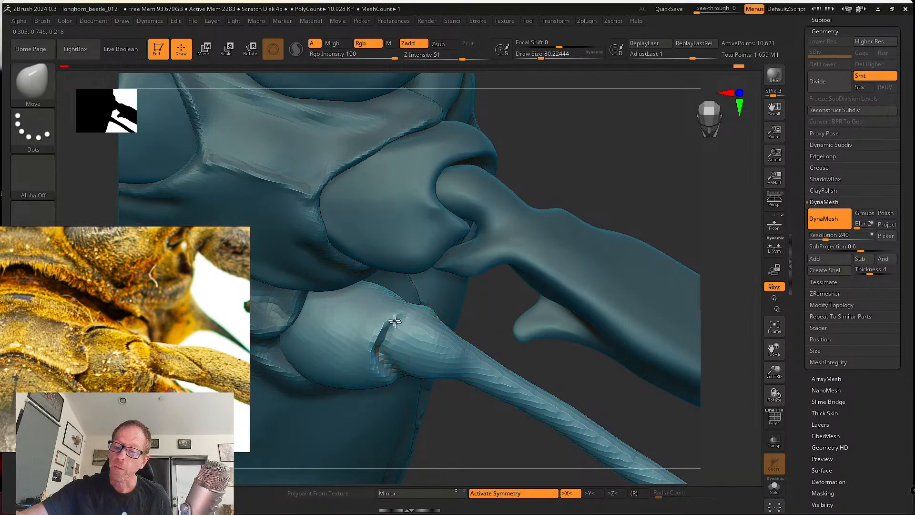
left_click_drag(395, 322, 392, 319)
left_click_drag(376, 338, 374, 338)
right_click_drag(401, 365, 403, 352)
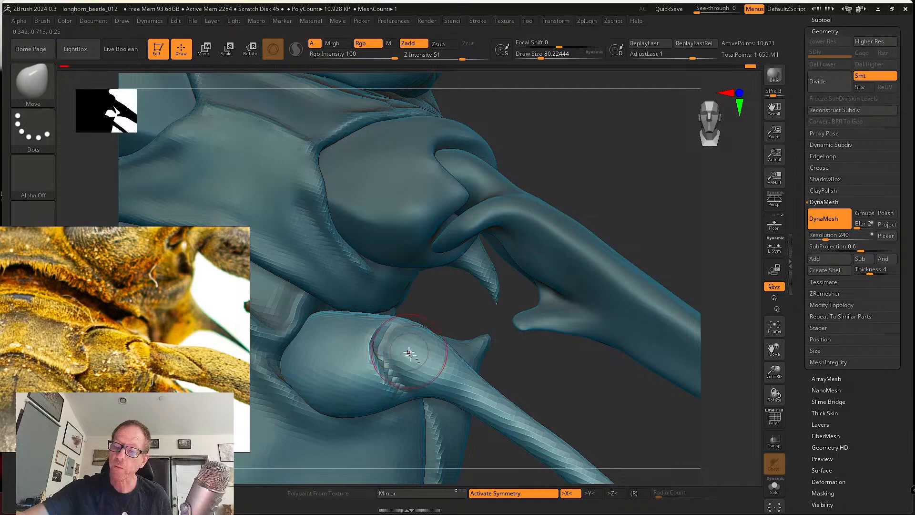
Smooth the leg just outside the groove and along the shaft.
right_click_drag(465, 381, 423, 381)
left_click_drag(423, 381, 423, 378, "shift")
mouse_move(423, 378)
right_mouse_down()
mouse_move(393, 364)
mouse_move(384, 378)
mouse_move(389, 337)
mouse_move(435, 351)
right_mouse_up()
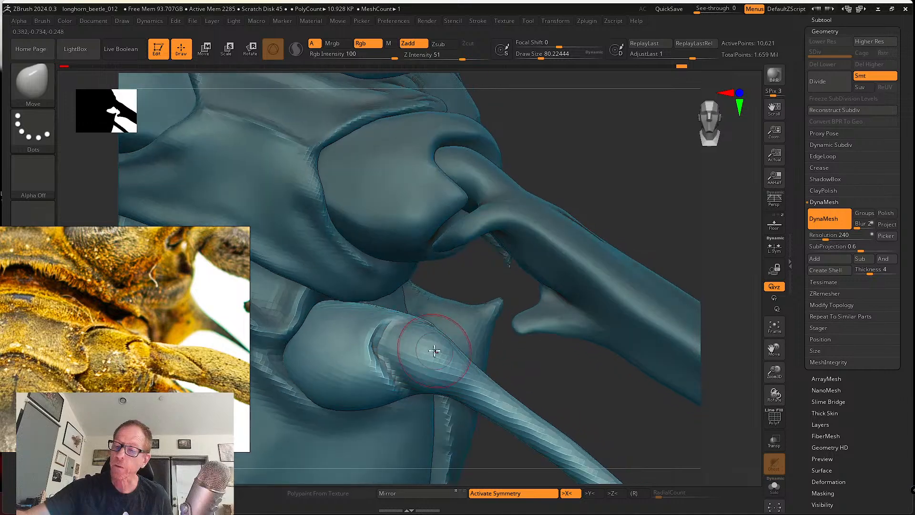
left_click_drag(441, 355, 500, 404, "shift")
mouse_move(521, 419)
right_mouse_down("ctrl")
mouse_move(484, 393)
mouse_move(415, 310)
right_mouse_up("ctrl")
right_click_drag(480, 363, 527, 403)
right_click_drag(527, 402, 490, 354)
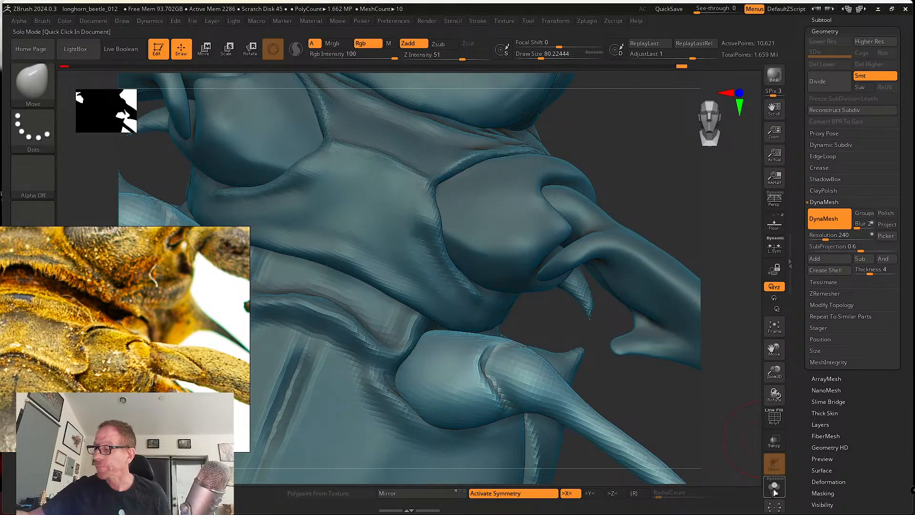
Isolate the middle leg in Solo mode and display its polyframe.
left_click(774, 488)
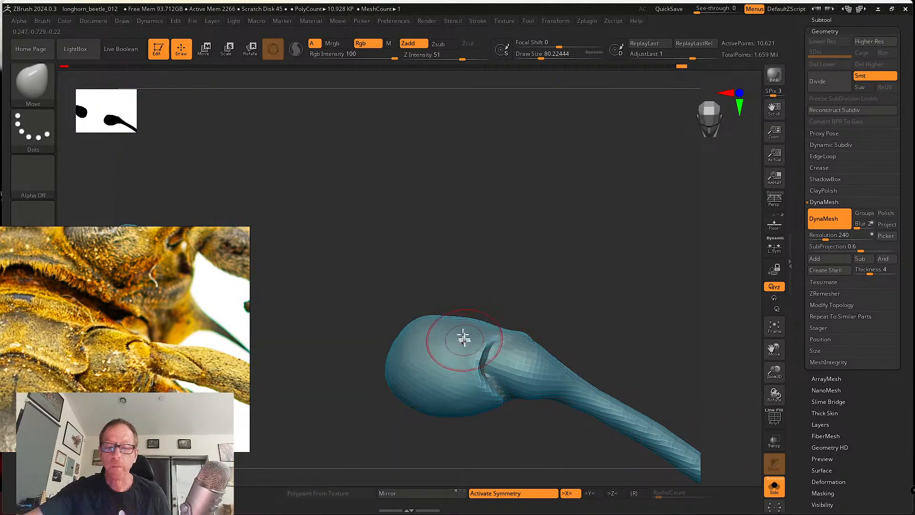
right_click_drag(463, 338, 480, 326)
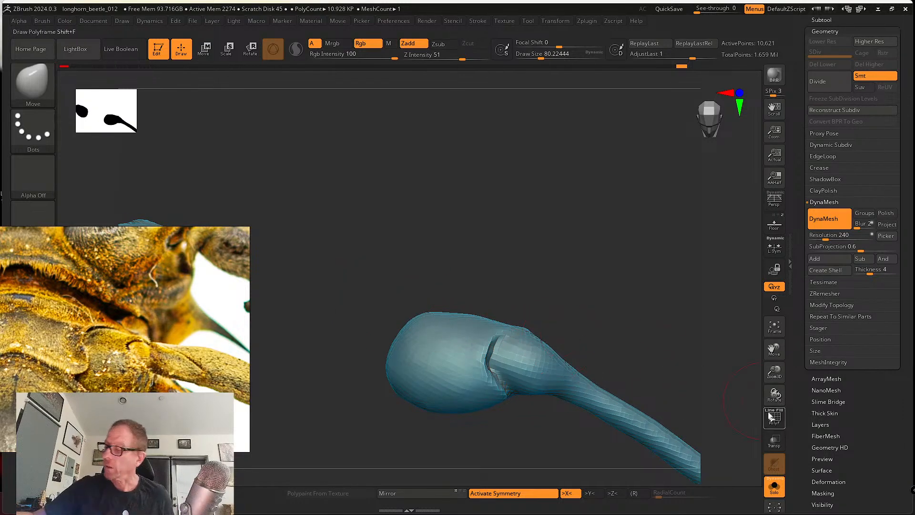
left_click(774, 417)
mouse_move(746, 418)
right_mouse_down()
mouse_move(599, 350)
mouse_move(419, 307)
mouse_move(336, 263)
right_mouse_up()
Isolate the middle leg's bulbous base with a lasso selection, and show the whole leg again.
key("ctrl+shift")
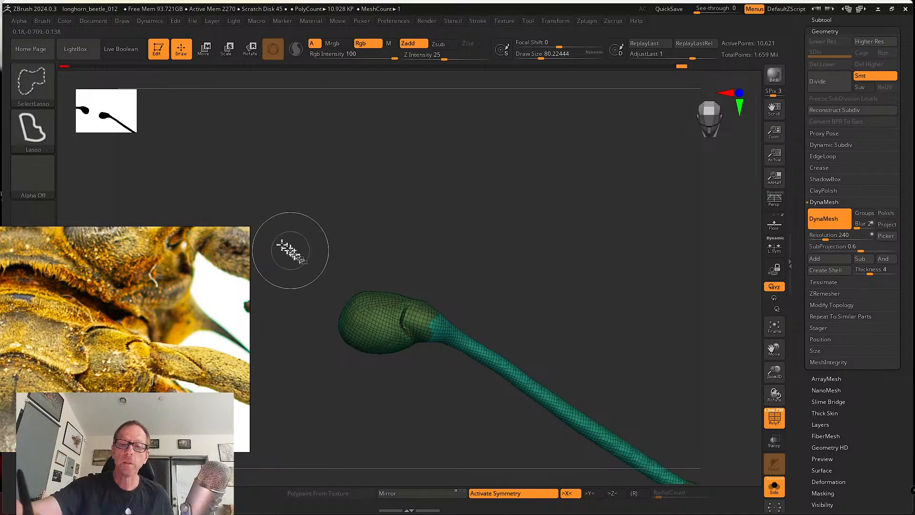
mouse_move(307, 263)
left_mouse_down("ctrl+shift")
mouse_move(409, 239)
mouse_move(419, 301)
mouse_move(404, 318)
mouse_move(396, 377)
left_mouse_up("ctrl+shift")
key("ctrl")
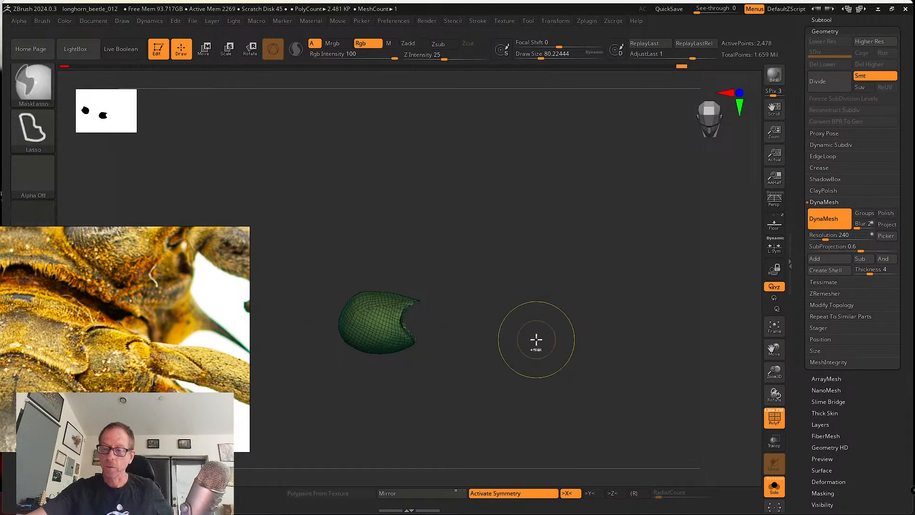
left_click_drag(540, 337, 616, 327)
key("ctrl")
left_click(614, 331, "ctrl")
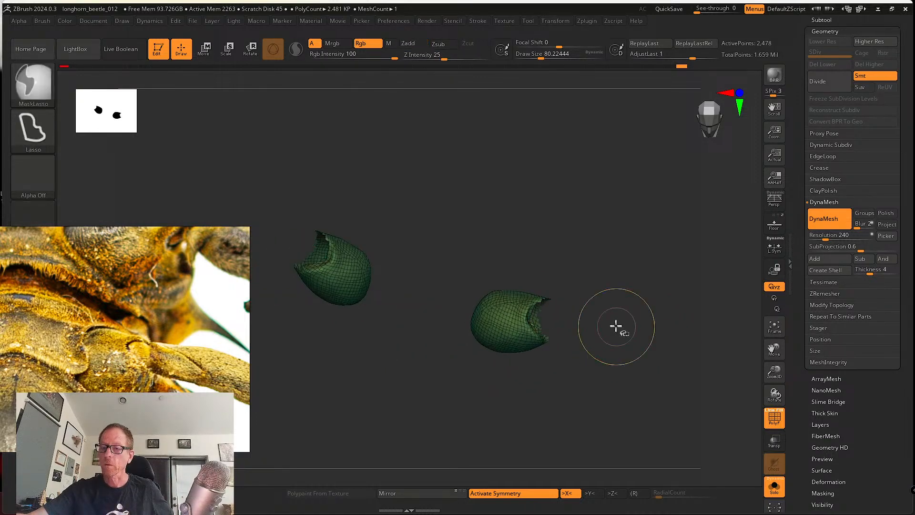
left_click(616, 327, "ctrl+shift")
key("ctrl+shift")
key("ctrl")
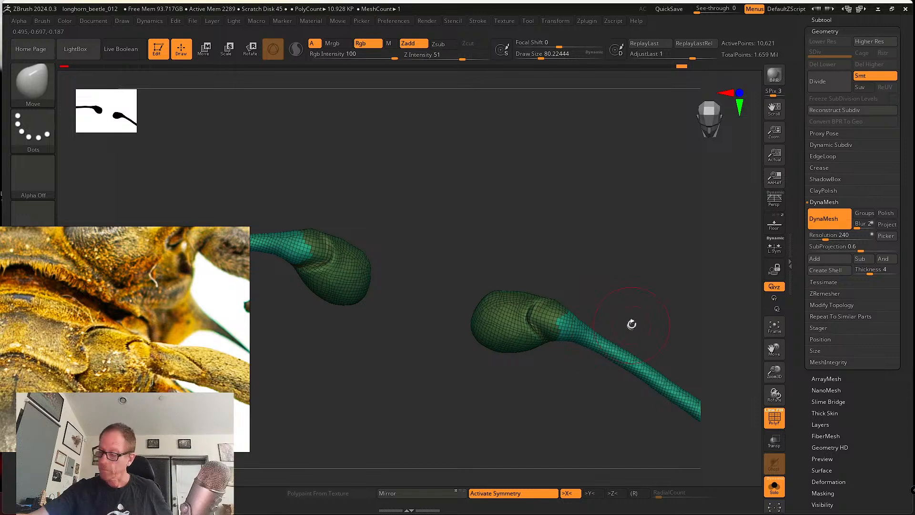
key("ctrl")
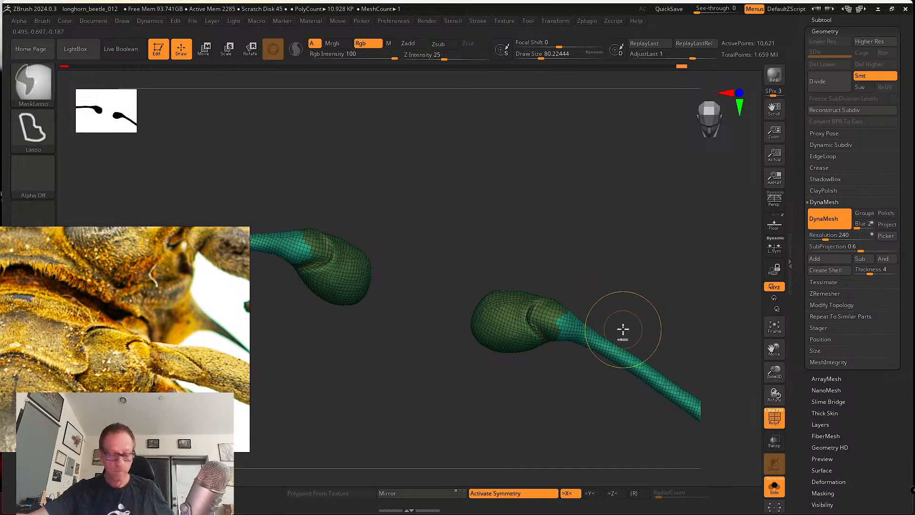
mouse_move(623, 327)
right_mouse_down()
mouse_move(625, 306)
mouse_move(625, 319)
right_mouse_up()
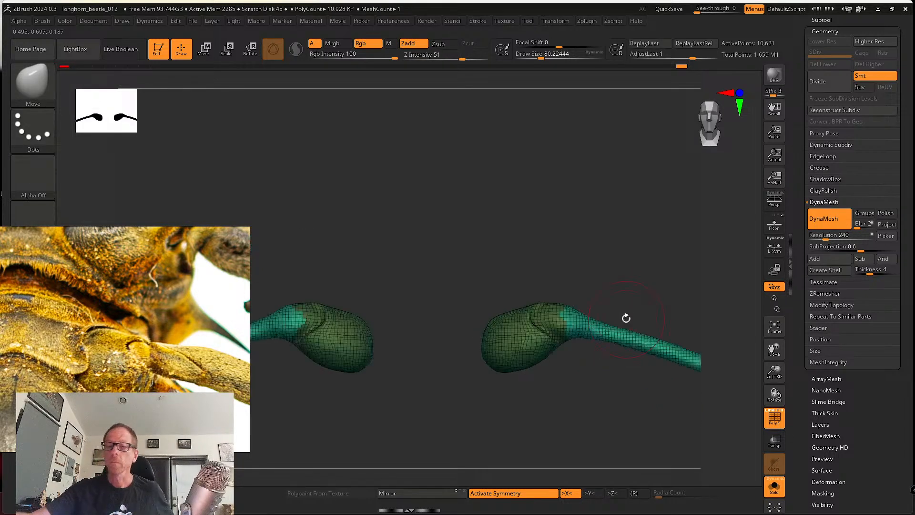
scroll(811, 400, "down", 5)
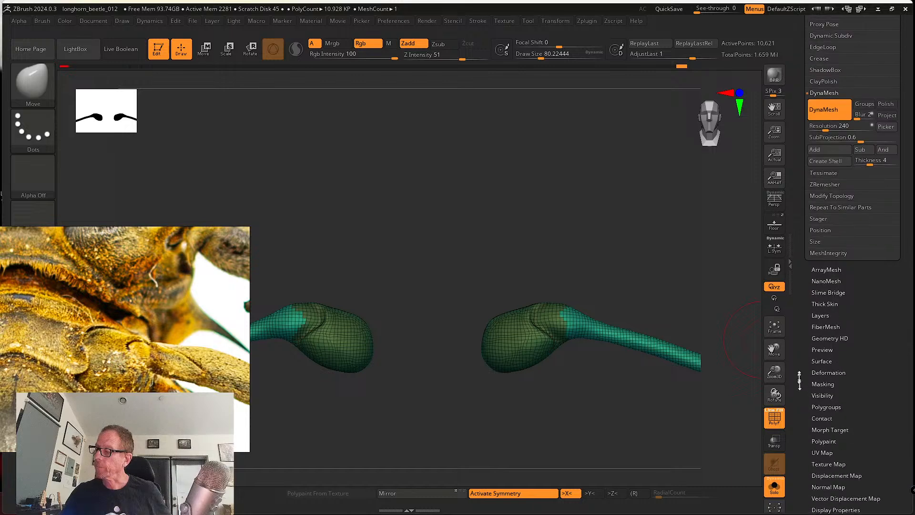
left_click(827, 405)
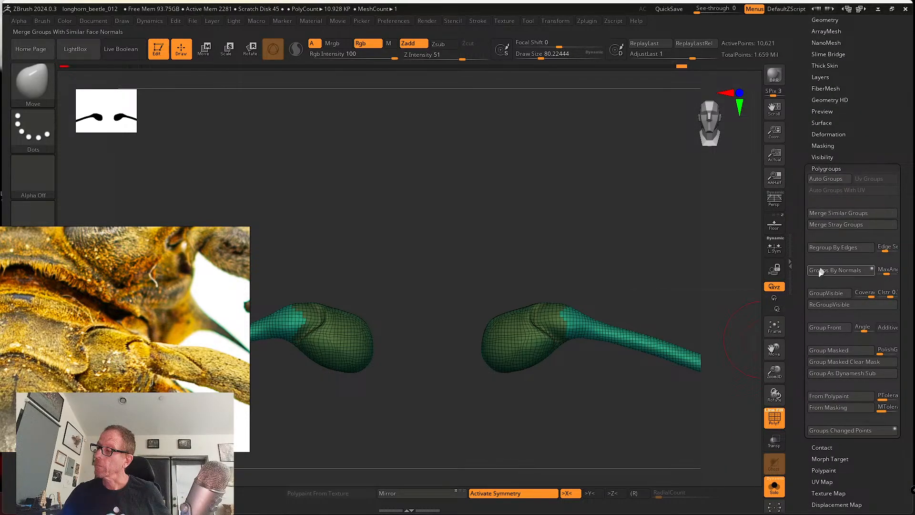
left_click_drag(685, 244, 582, 210)
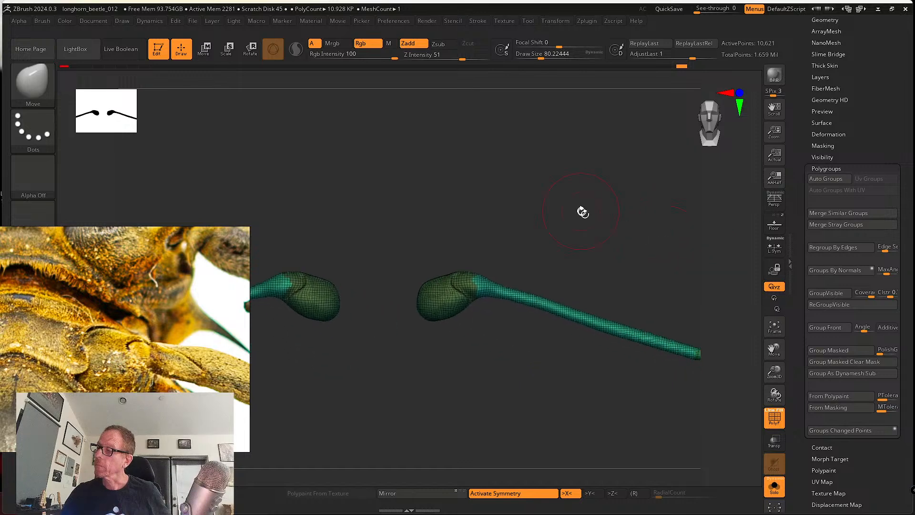
left_click(826, 294)
left_click_drag(627, 268, 631, 298, "alt")
key("ctrl+z")
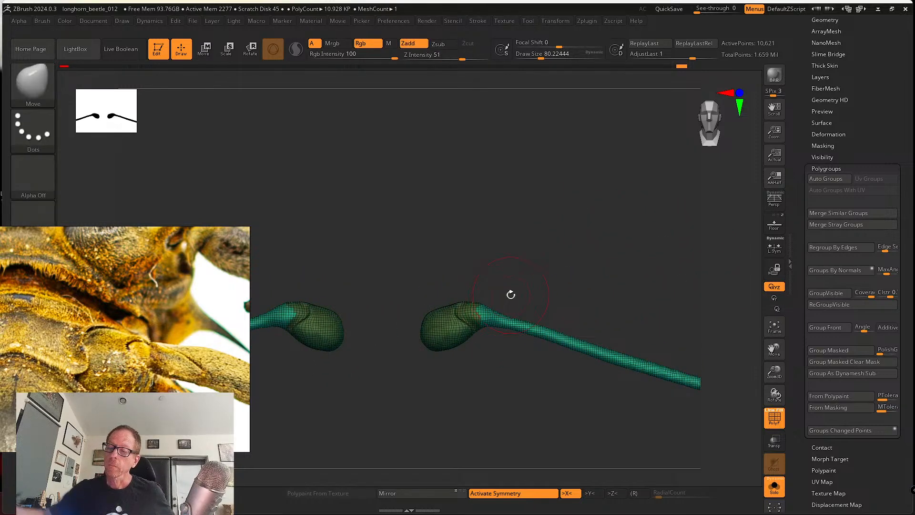
Isolate the bulbous base with a lasso selection, assign it its own polygroup, and restore the full leg.
mouse_move(415, 299)
left_mouse_down("ctrl+shift")
mouse_move(466, 302)
mouse_move(477, 335)
left_mouse_up("ctrl+shift")
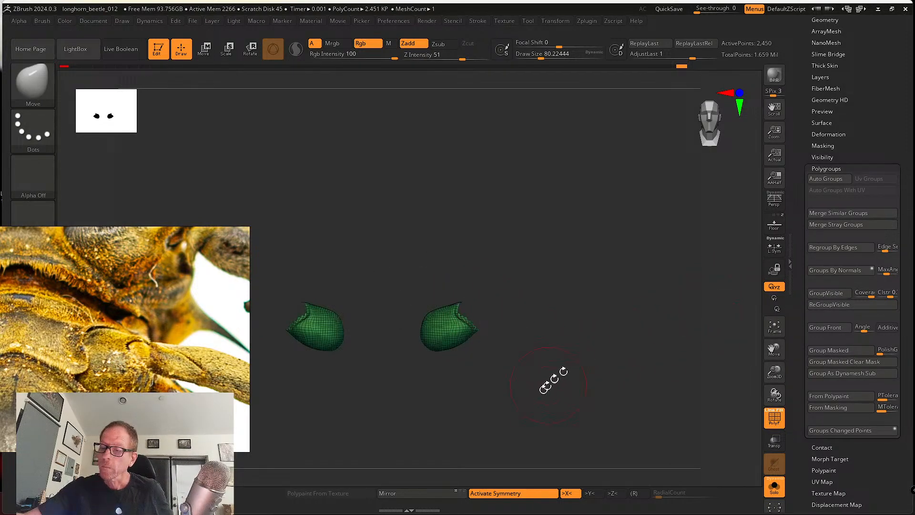
left_click(535, 398, "ctrl+shift")
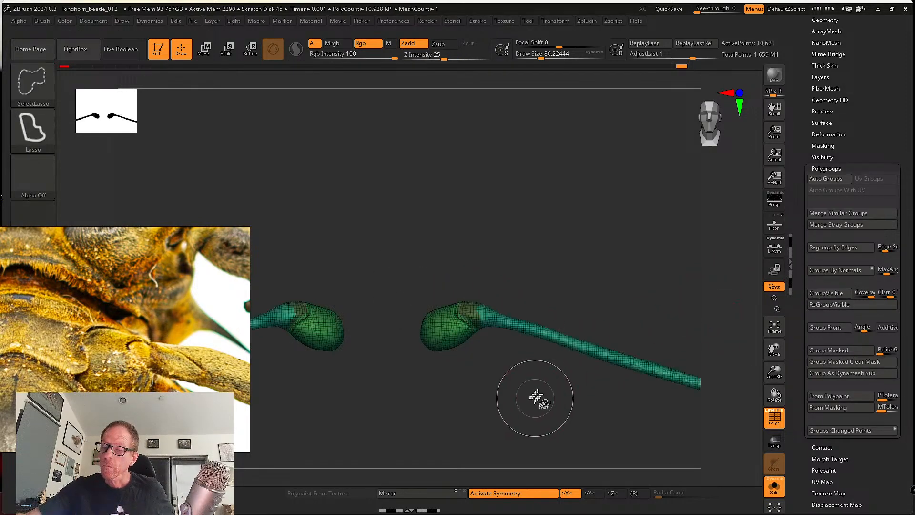
left_click(484, 315, "ctrl+shift")
left_click(504, 358, "ctrl+shift")
Isolate the shaft together with its olive collar, merge them into one polygroup, and show the whole leg.
left_click_drag(505, 360, 535, 442, "alt")
left_click(475, 312, "ctrl+shift")
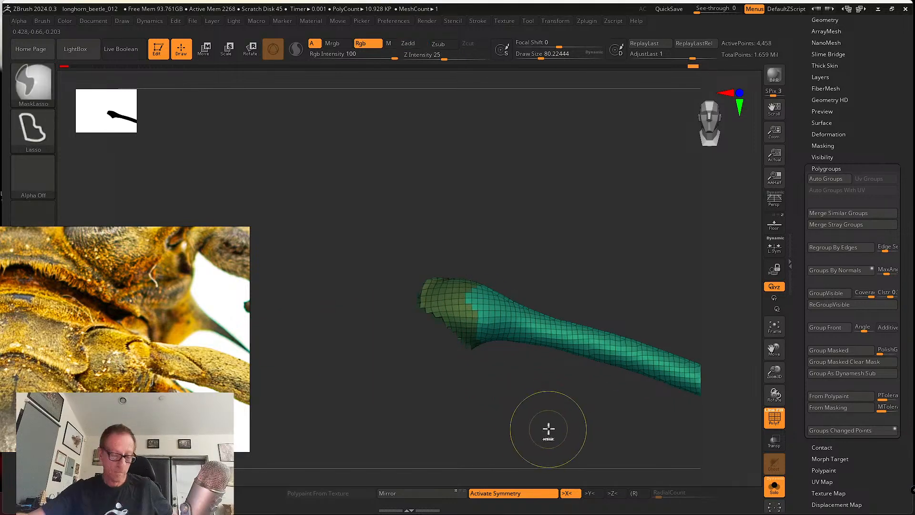
key("ctrl+w")
left_click(563, 423, "ctrl+shift")
left_click_drag(598, 417, 561, 395)
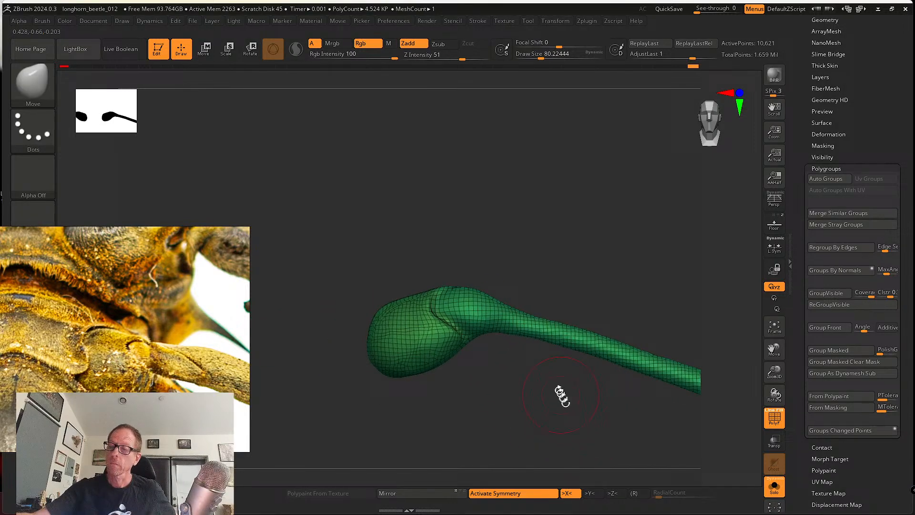
Reassign the shaft's polygroup until it has a purple color distinct from the green base, and unhide the base.
left_click(485, 311, "ctrl+shift")
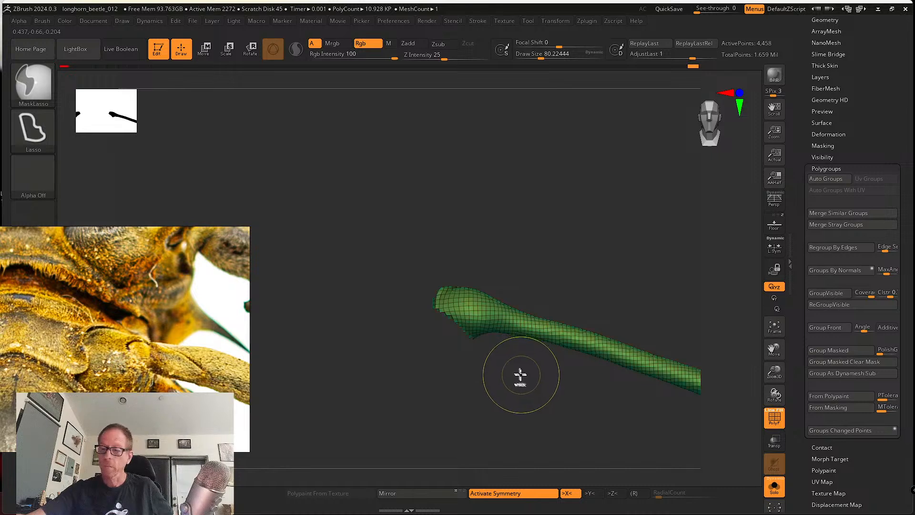
key("ctrl+w")
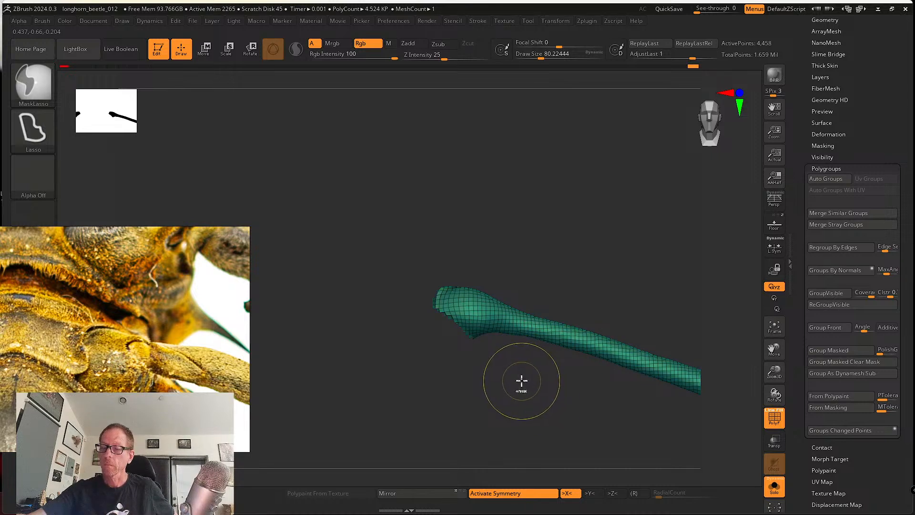
key("ctrl+w")
left_click(528, 381, "ctrl+shift")
left_click_drag(565, 369, 606, 364)
left_click_drag(519, 374, 531, 433, "alt")
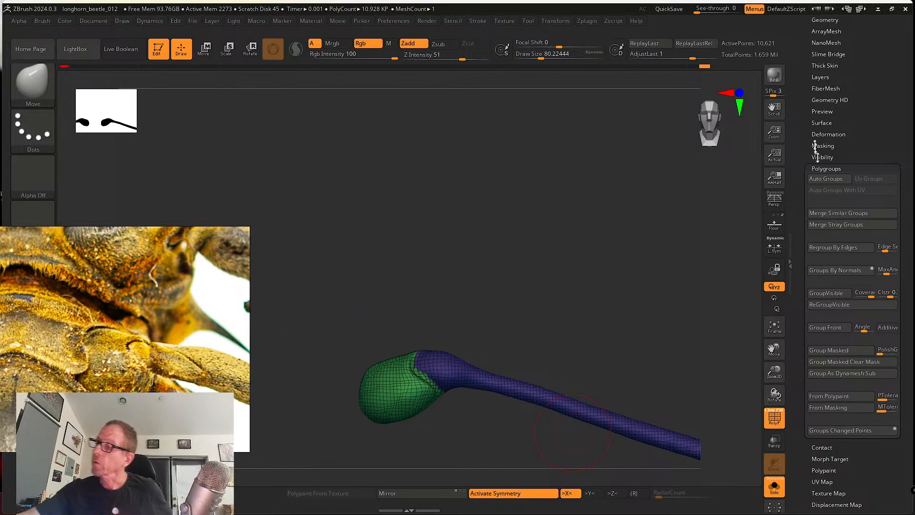
Remesh the leg with DynaMesh using Groups and a resolution of 504 to split the base from the shaft.
left_click_drag(815, 38, 821, 82)
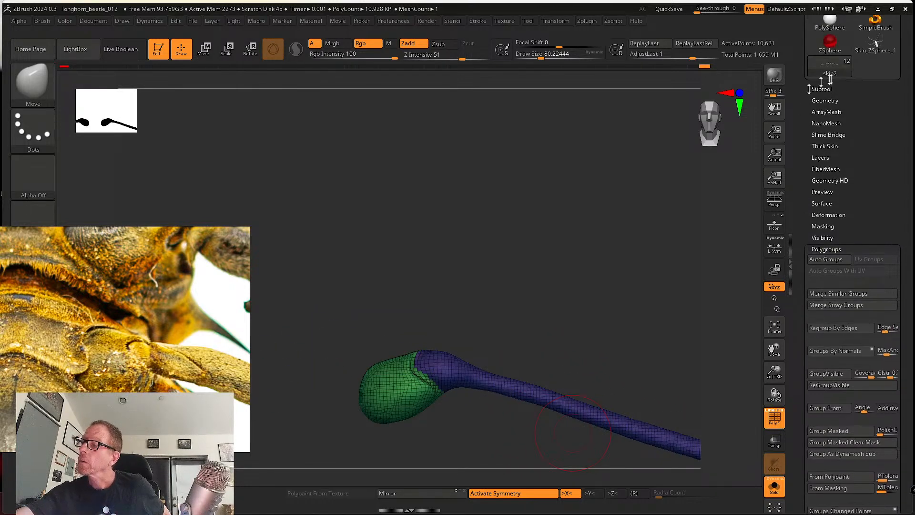
left_click(825, 99)
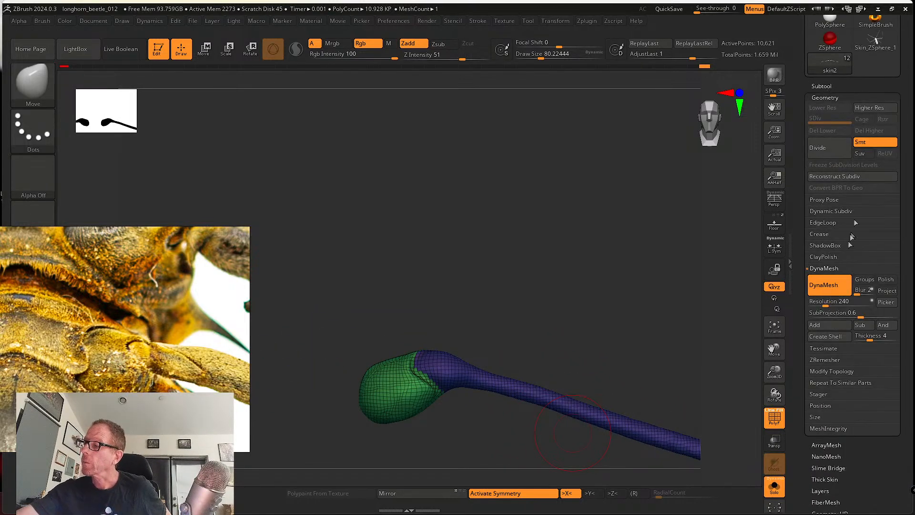
left_click(868, 279)
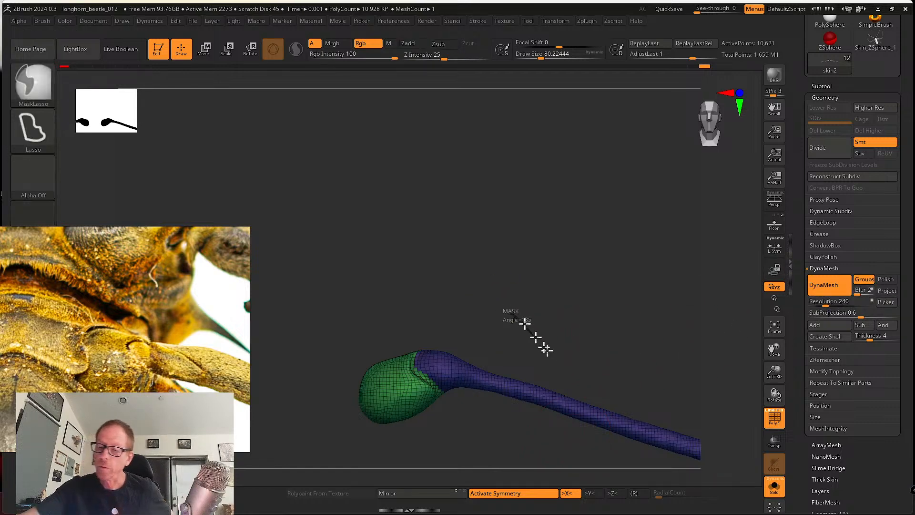
left_click(829, 301)
type("504")
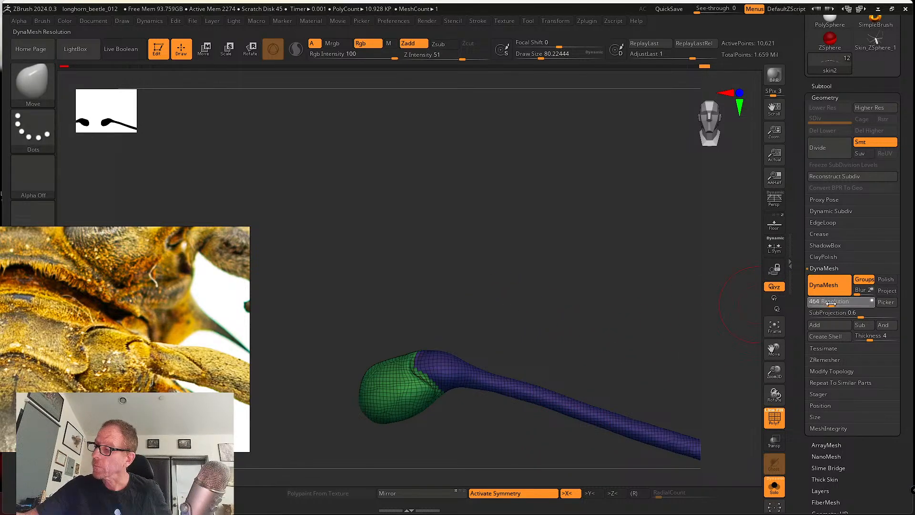
key("Return")
left_click_drag(570, 341, 570, 345, "ctrl")
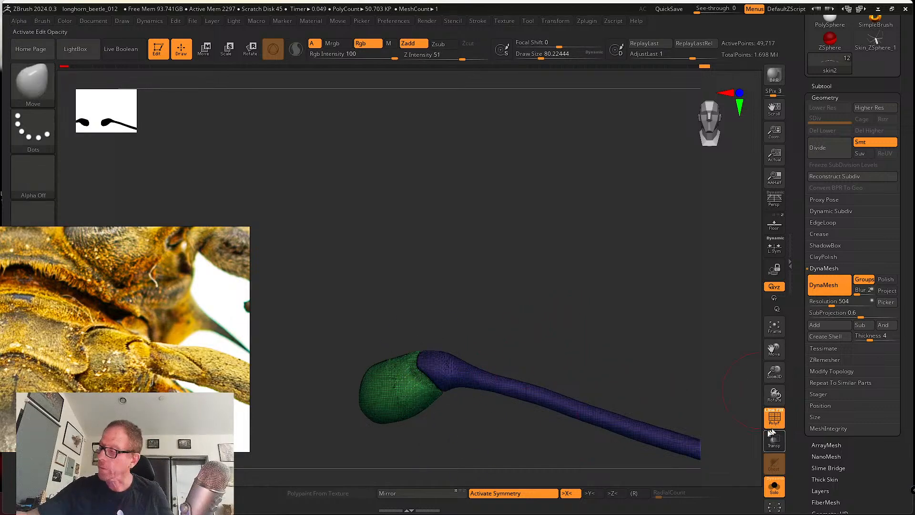
Turn off the polyframe display and smooth the leg around the seam between base and shaft.
key("shift+f")
left_click_drag(437, 383, 420, 357, "shift")
mouse_move(441, 407)
left_mouse_down("alt")
mouse_move(472, 395)
mouse_move(479, 375)
mouse_move(467, 381)
left_mouse_up("alt")
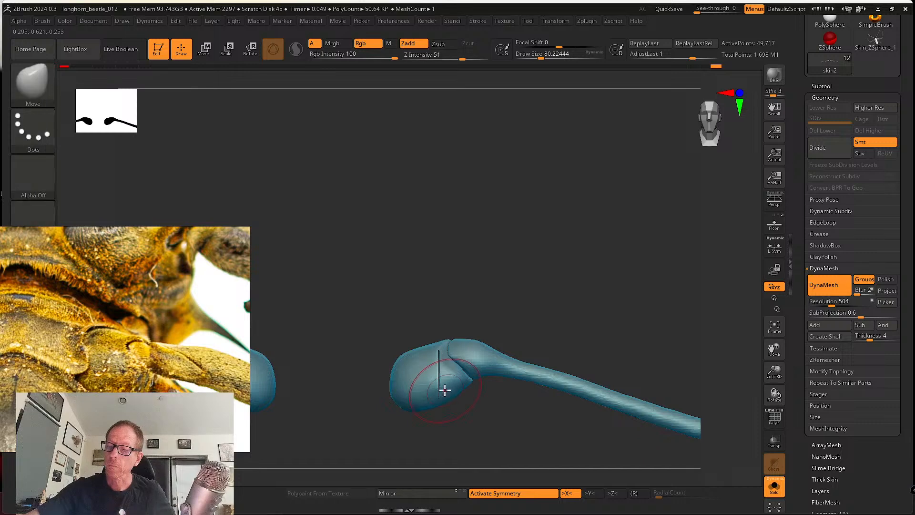
Isolate the bulbous base and hollow its socket inward with the Move brush at a draw size of about 74.
left_click(445, 387, "ctrl+shift")
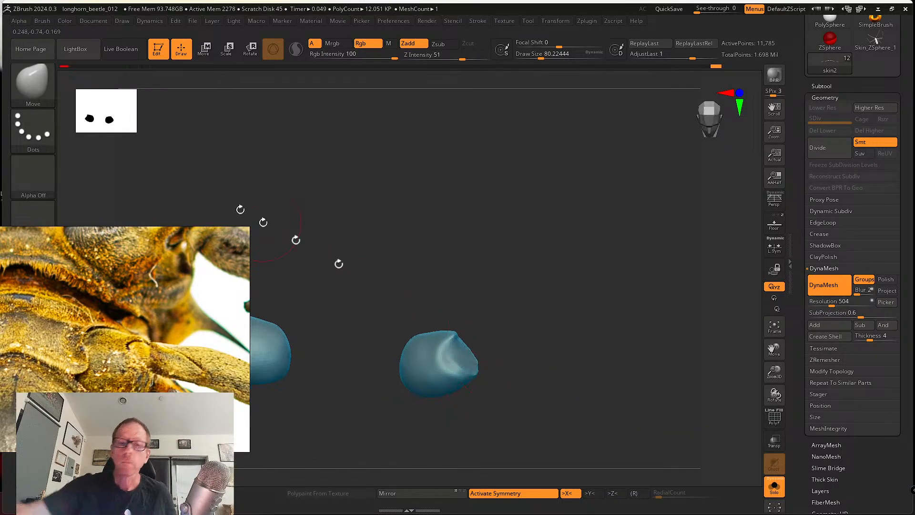
key("b")
mouse_move(485, 345)
left_mouse_down("alt")
mouse_move(508, 389)
mouse_move(490, 344)
left_mouse_up("alt")
key("s")
right_click_drag(490, 343, 481, 342)
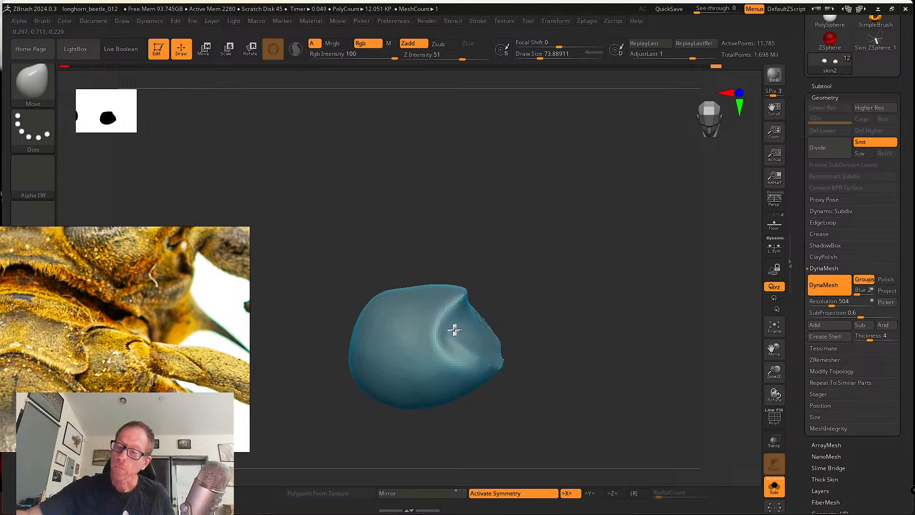
left_click_drag(447, 327, 462, 341)
right_click_drag(471, 336, 459, 358, "alt")
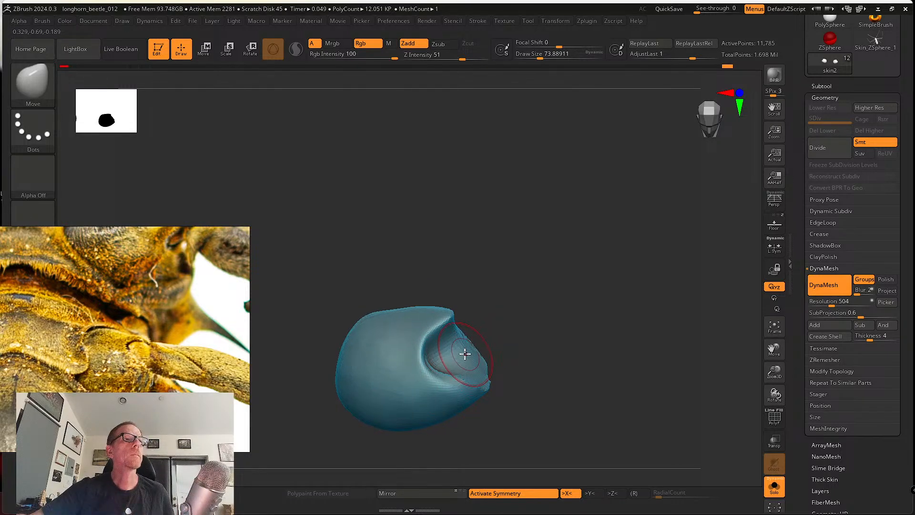
left_click_drag(465, 353, 468, 351)
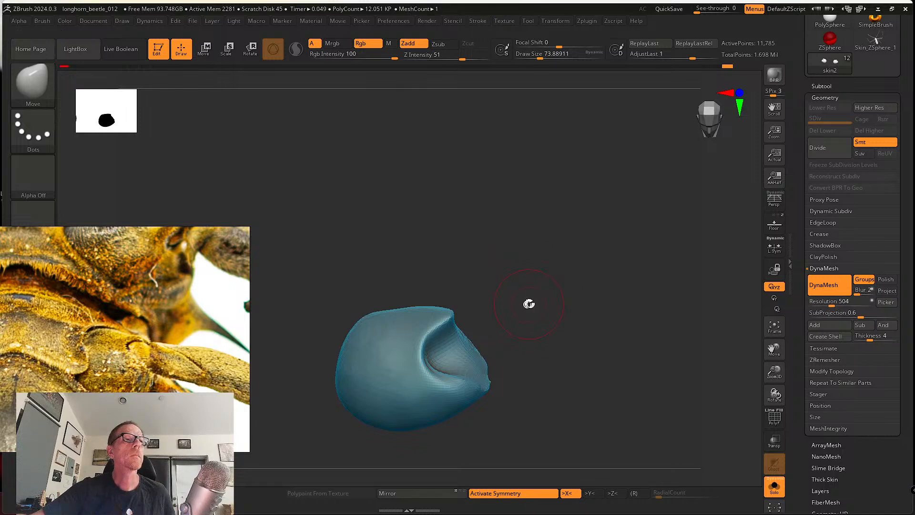
left_click_drag(537, 308, 484, 337)
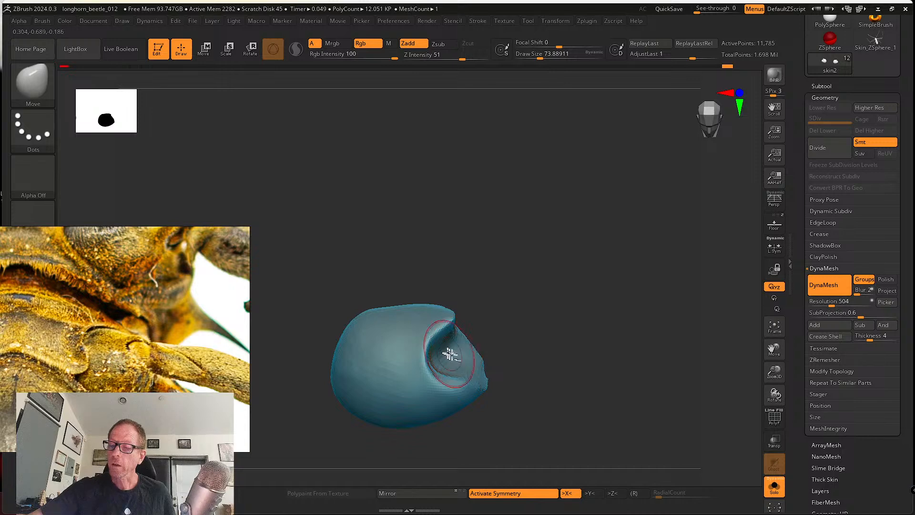
mouse_move(456, 368)
left_mouse_down()
mouse_move(443, 377)
mouse_move(426, 355)
left_mouse_up()
mouse_move(524, 303)
left_mouse_down()
mouse_move(445, 341)
mouse_move(465, 323)
mouse_move(478, 396)
mouse_move(527, 313)
mouse_move(523, 327)
left_mouse_up()
Smooth the outer surface and socket-side edge of the base at a draw size of about 145.
key("s")
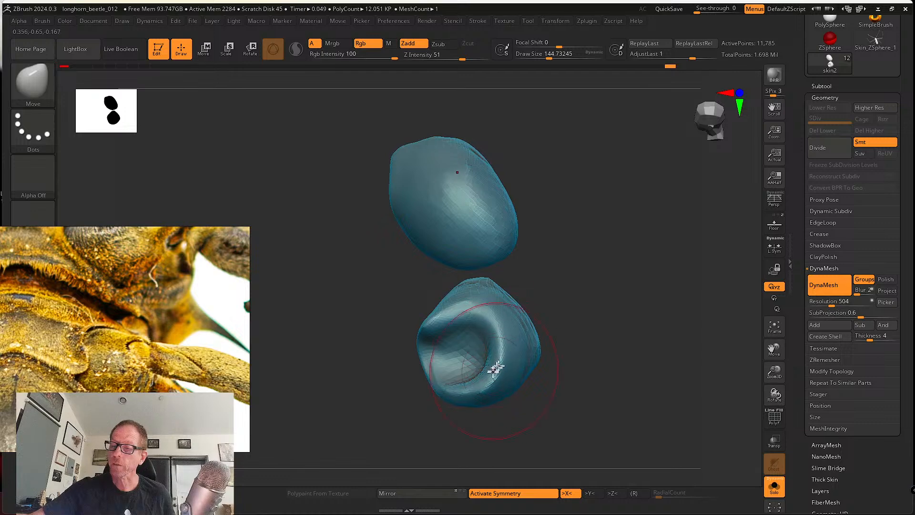
mouse_move(554, 298)
left_mouse_down()
mouse_move(547, 359)
mouse_move(490, 337)
left_mouse_up()
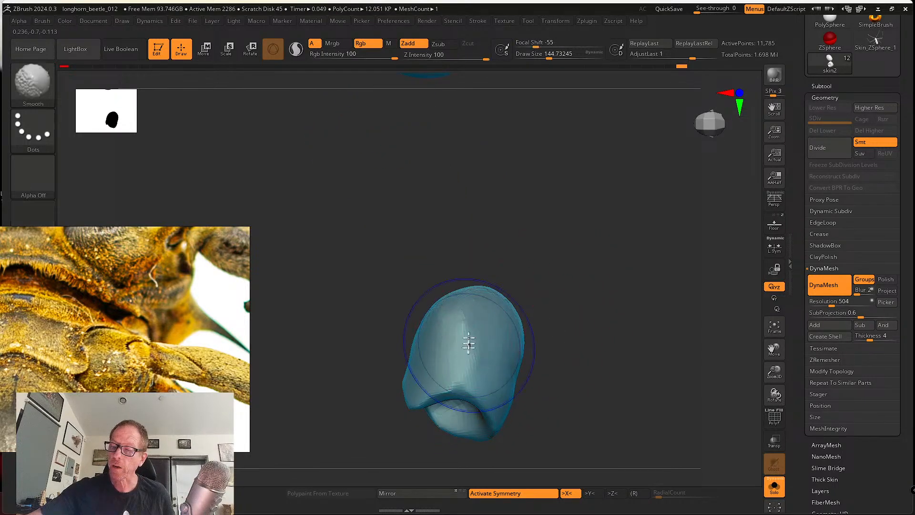
left_click_drag(537, 356, 519, 325)
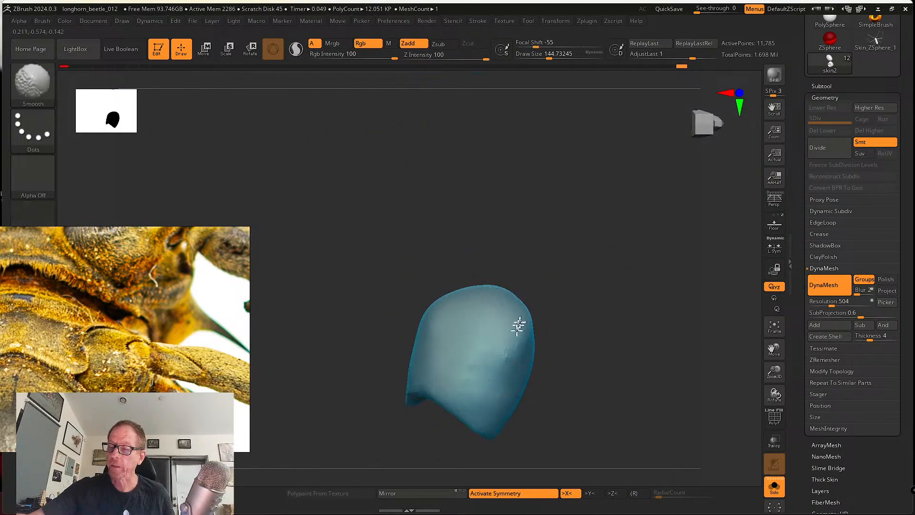
left_click_drag(478, 421, 481, 394, "shift")
left_click_drag(610, 324, 570, 317)
left_click_drag(479, 393, 491, 399, "shift")
left_click_drag(567, 369, 538, 364)
Smooth the inside wall of the base's hollowed socket at a draw size of about 80.
key("s")
left_click_drag(537, 363, 526, 363)
mouse_move(463, 396)
right_mouse_down()
mouse_move(506, 396)
mouse_move(527, 369)
mouse_move(461, 378)
right_mouse_up()
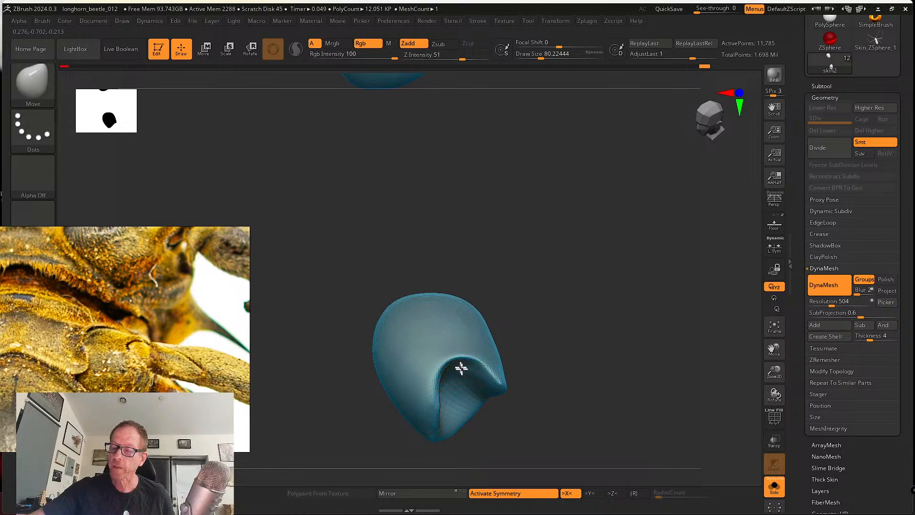
mouse_move(457, 368)
right_mouse_down()
mouse_move(511, 337)
mouse_move(450, 385)
right_mouse_up()
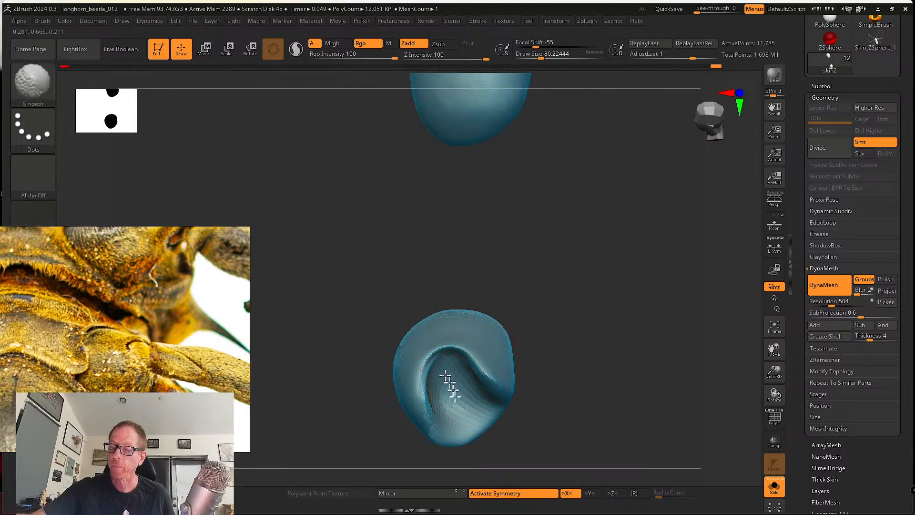
left_click_drag(449, 386, 430, 390, "shift")
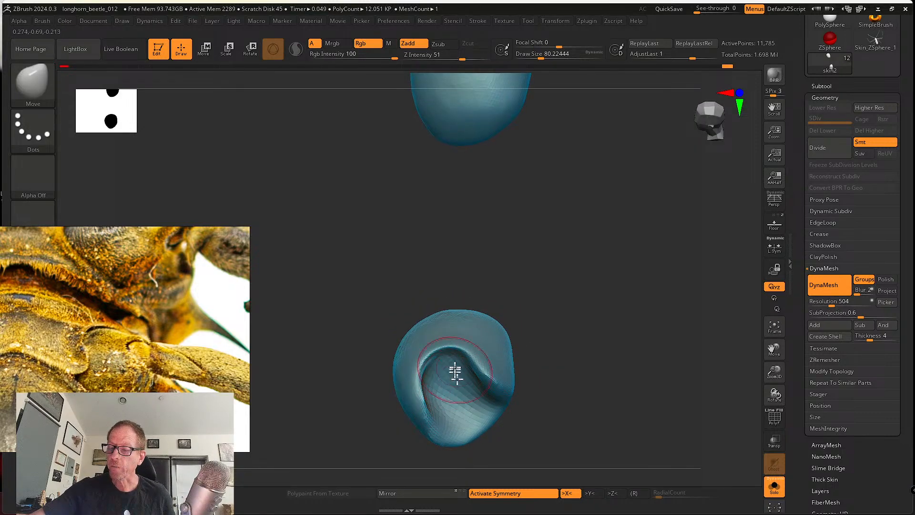
Reshape the hollowed base's socket opening and pointed rim with the Move brush, working down to a draw size of about 145.
mouse_move(455, 372)
right_mouse_down()
mouse_move(473, 383)
mouse_move(440, 405)
mouse_move(547, 313)
mouse_move(574, 313)
mouse_move(574, 359)
mouse_move(563, 346)
mouse_move(580, 306)
mouse_move(613, 333)
mouse_move(572, 345)
right_mouse_up()
key("s")
mouse_move(446, 383)
left_mouse_down()
mouse_move(466, 383)
mouse_move(408, 384)
mouse_move(423, 390)
left_mouse_up()
key("s")
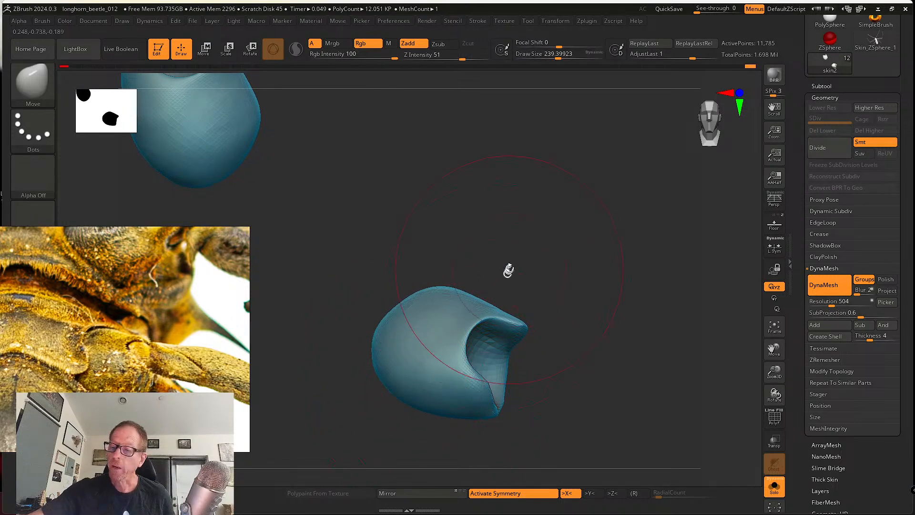
right_click_drag(508, 270, 499, 306, "alt")
key("s")
mouse_move(464, 329)
left_mouse_down()
mouse_move(453, 329)
mouse_move(471, 363)
mouse_move(560, 313)
mouse_move(550, 378)
left_mouse_up()
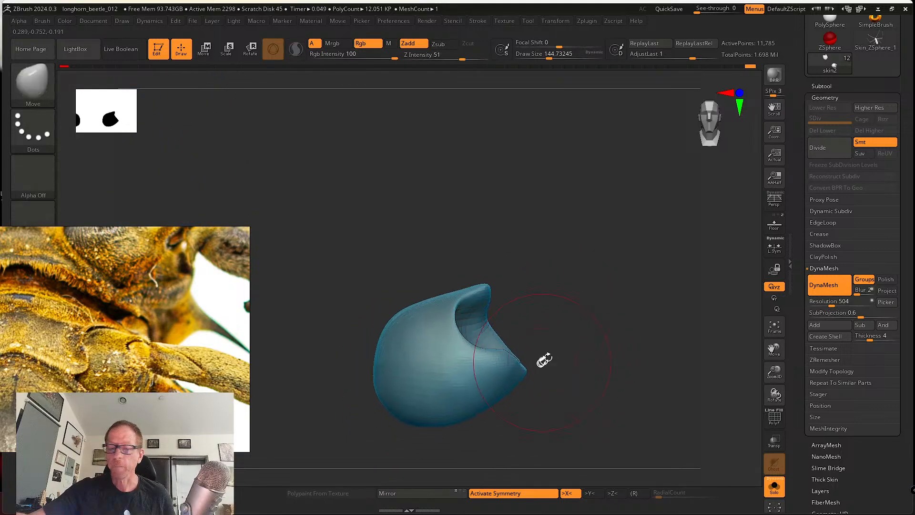
mouse_move(508, 279)
left_mouse_down()
mouse_move(519, 271)
mouse_move(456, 283)
left_mouse_up()
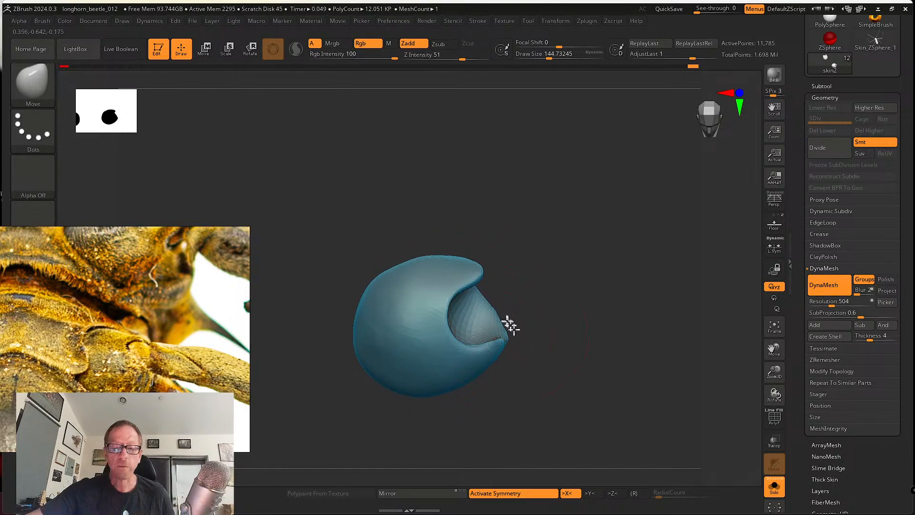
left_click_drag(512, 304, 438, 333)
Widen the socket opening and smooth its rim at a draw size of about 120.
key("s")
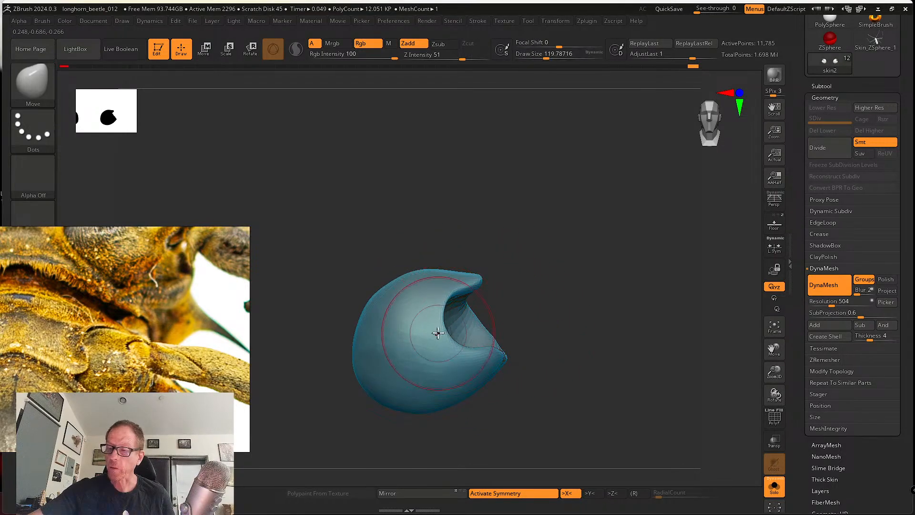
left_click_drag(478, 301, 472, 299)
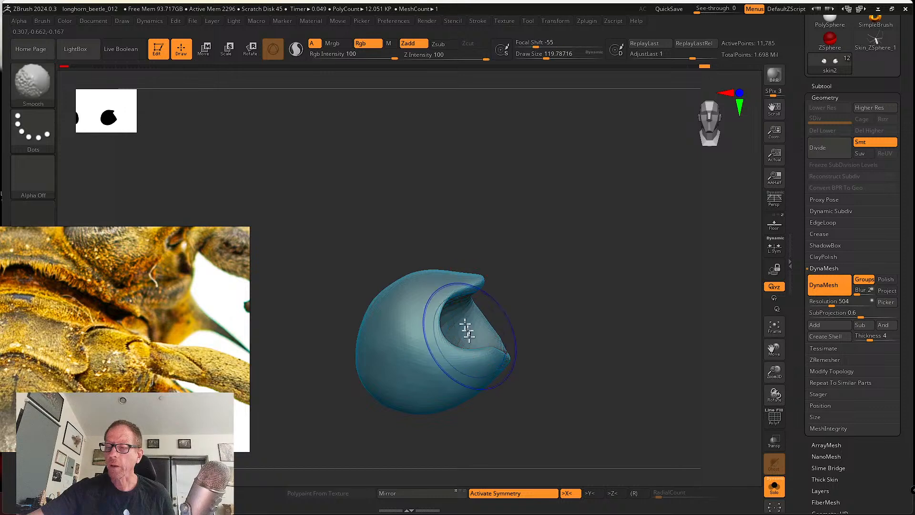
mouse_move(534, 344)
left_mouse_down()
mouse_move(467, 323)
mouse_move(505, 291)
mouse_move(507, 311)
mouse_move(479, 329)
left_mouse_up()
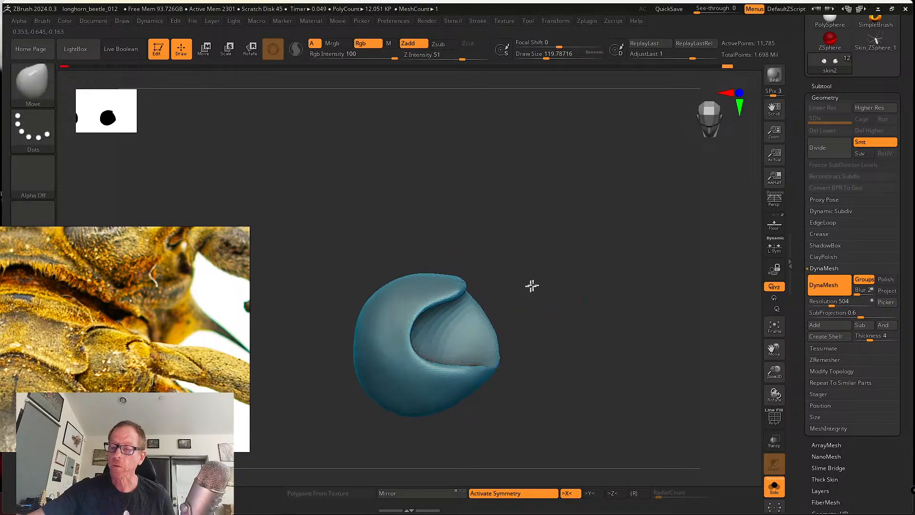
left_click_drag(534, 286, 513, 300)
Try to re-DynaMesh the isolated base, and even out its socket rim and outer surface at a draw size of about 120.
left_click_drag(525, 350, 538, 364, "ctrl")
mouse_move(425, 316)
left_mouse_down()
mouse_move(428, 327)
mouse_move(406, 353)
left_mouse_up()
left_click_drag(504, 305, 524, 282)
right_click_drag(408, 368, 425, 364)
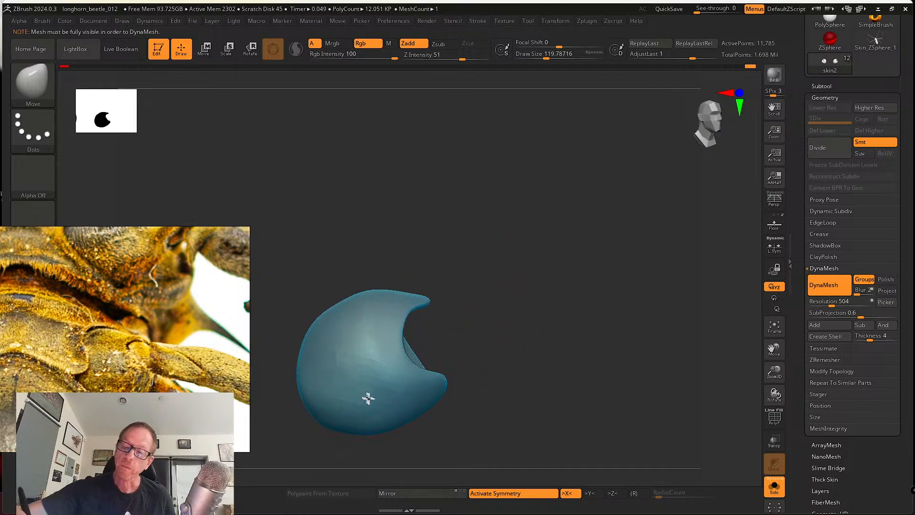
mouse_move(367, 398)
left_mouse_down("shift")
mouse_move(331, 384)
mouse_move(338, 335)
mouse_move(327, 342)
mouse_move(402, 431)
mouse_move(344, 371)
left_mouse_up("shift")
mouse_move(343, 358)
right_mouse_down()
mouse_move(556, 363)
mouse_move(559, 380)
right_mouse_up()
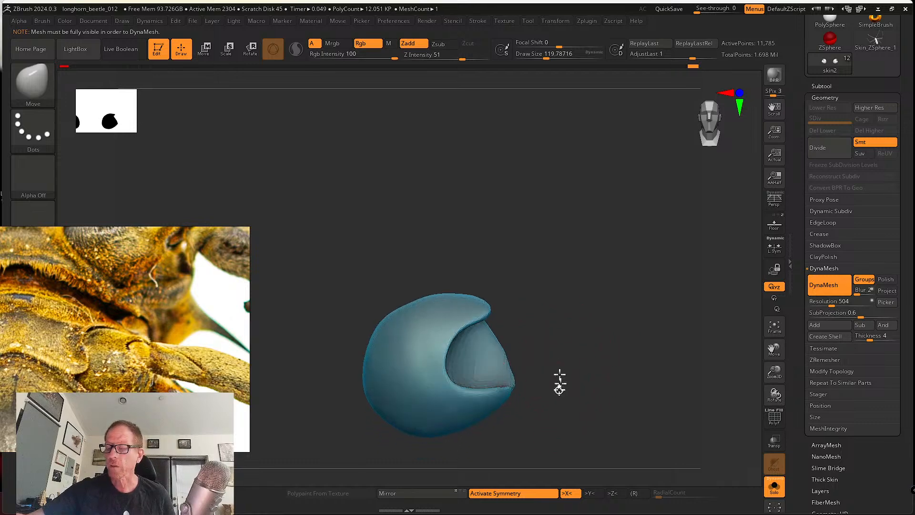
Smooth the far edge of the socket and adjust the base's side with the Move brush at a draw size of about 145.
right_click_drag(527, 323, 504, 260, "alt")
left_click_drag(506, 272, 502, 262)
right_click_drag(525, 251, 532, 240)
mouse_move(501, 270)
left_mouse_down("shift")
mouse_move(516, 274)
mouse_move(543, 328)
left_mouse_up("shift")
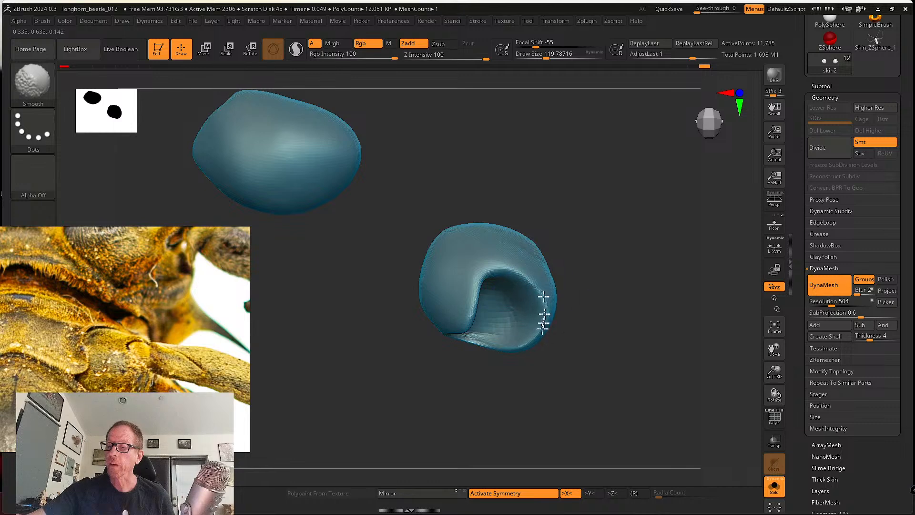
mouse_move(545, 249)
right_mouse_down()
mouse_move(571, 245)
mouse_move(492, 306)
right_mouse_up()
key("s")
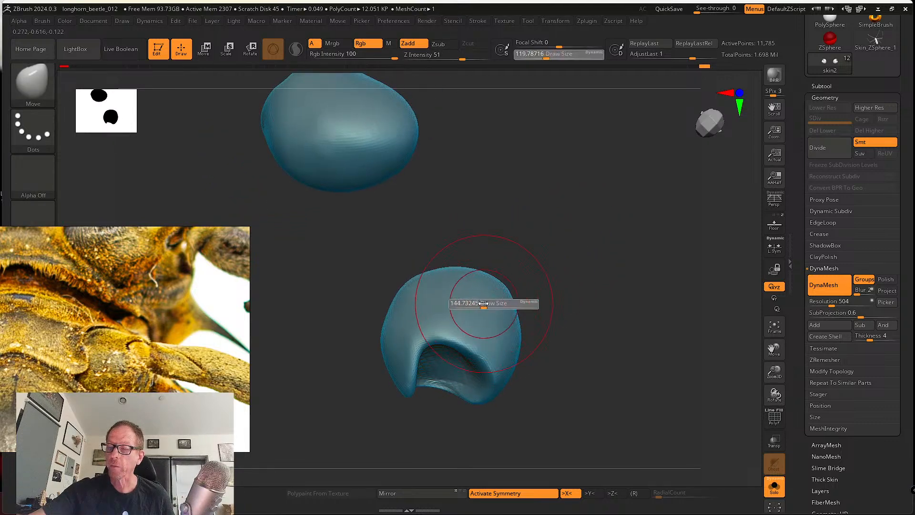
left_click_drag(491, 347, 497, 352)
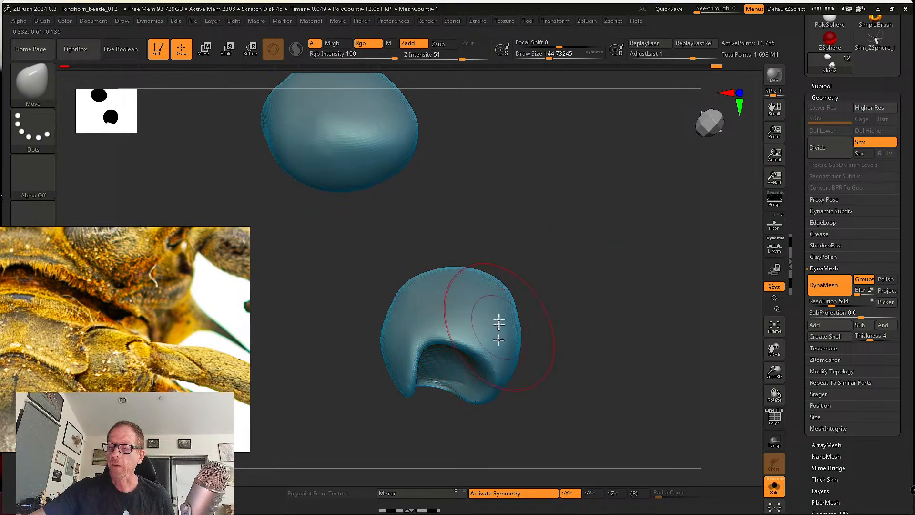
mouse_move(463, 298)
right_mouse_down()
mouse_move(507, 290)
mouse_move(515, 351)
mouse_move(504, 333)
mouse_move(530, 271)
right_mouse_up()
Adjust the socket's edge with the Move brush at a draw size of about 108 and unhide the leg shaft.
key("ctrl")
left_click_drag(530, 268, 536, 281, "ctrl")
right_click_drag(536, 281, 534, 329)
key("shift")
key("s")
left_click_drag(434, 356, 441, 416)
mouse_move(444, 416)
right_mouse_down()
mouse_move(553, 375)
mouse_move(535, 320)
mouse_move(558, 350)
mouse_move(573, 253)
mouse_move(580, 266)
mouse_move(464, 346)
right_mouse_up()
left_click(556, 341, "ctrl+shift")
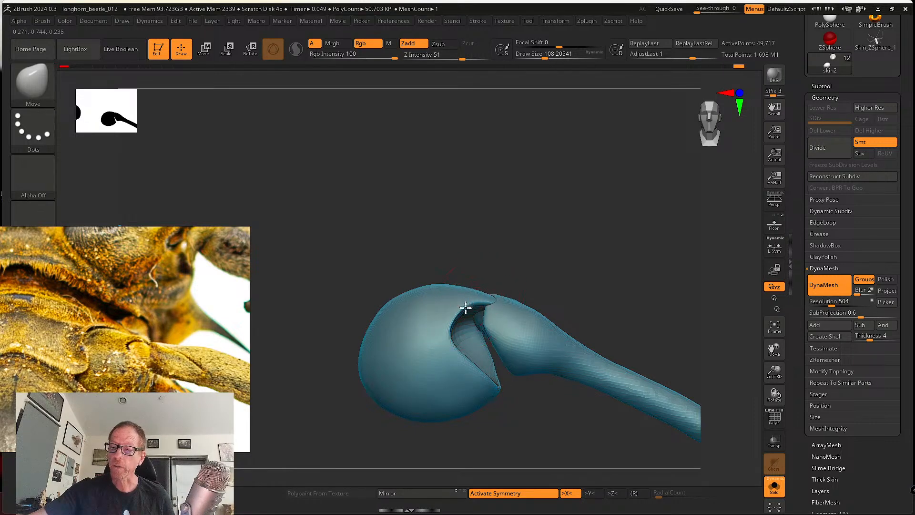
Shape the base's socket rim around the end of the shaft with the Move brush, finishing at a draw size of 112.
right_click_drag(447, 352, 472, 316, "alt")
key("s")
mouse_move(461, 354)
left_mouse_down()
mouse_move(469, 354)
mouse_move(462, 349)
left_mouse_up()
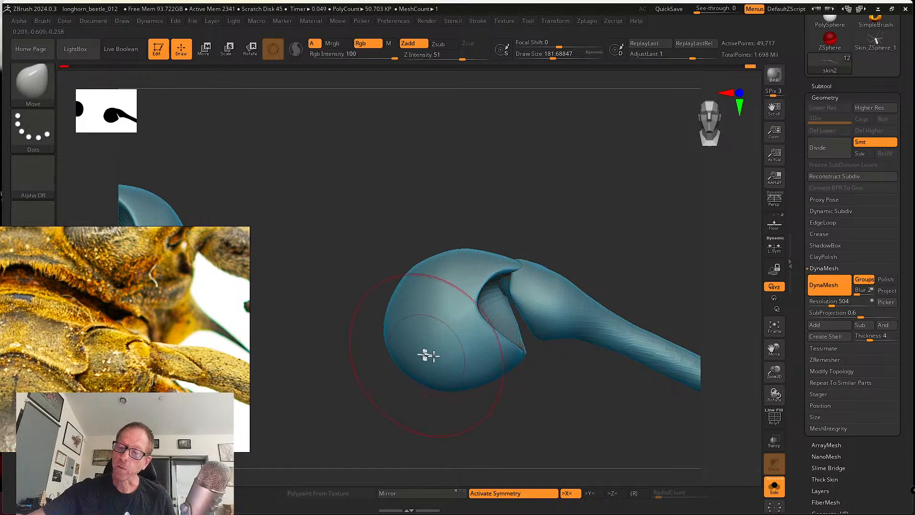
right_click_drag(494, 301, 471, 364, "alt")
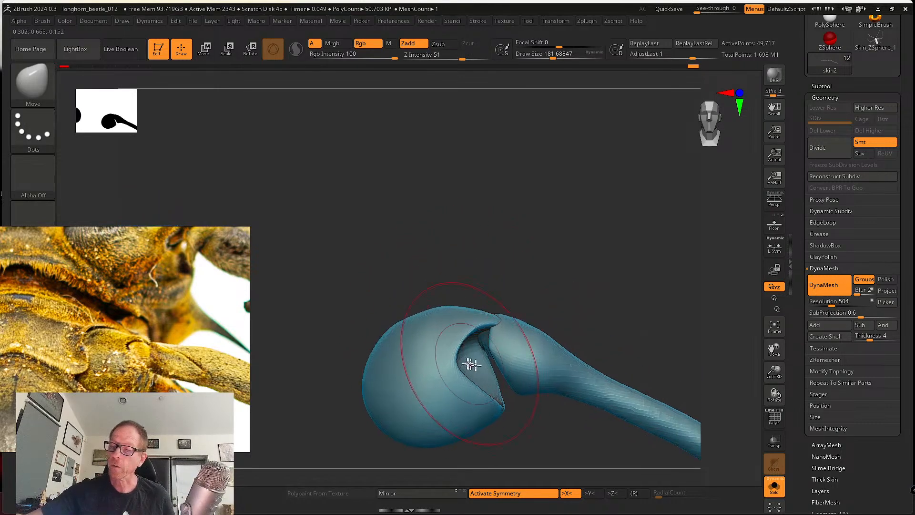
key("s")
left_click_drag(455, 346, 445, 348)
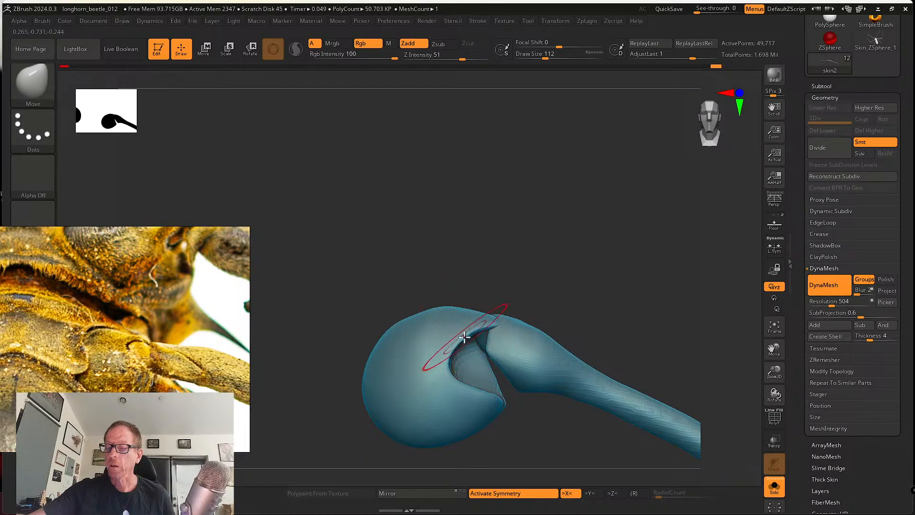
left_click_drag(527, 299, 558, 329)
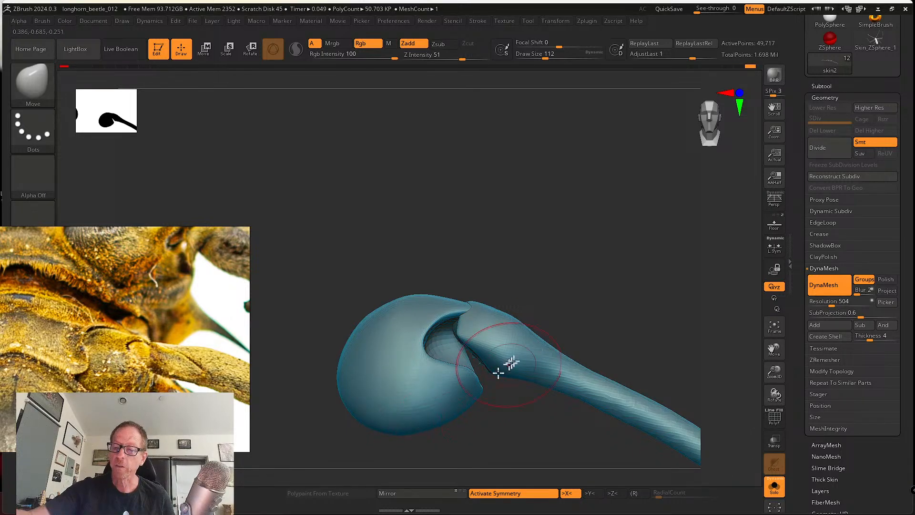
Isolate the shaft, smooth its pointed head at a draw size of 112, and show the base again.
left_click(500, 329, "ctrl+shift")
left_click_drag(520, 317, 533, 301)
key("shift")
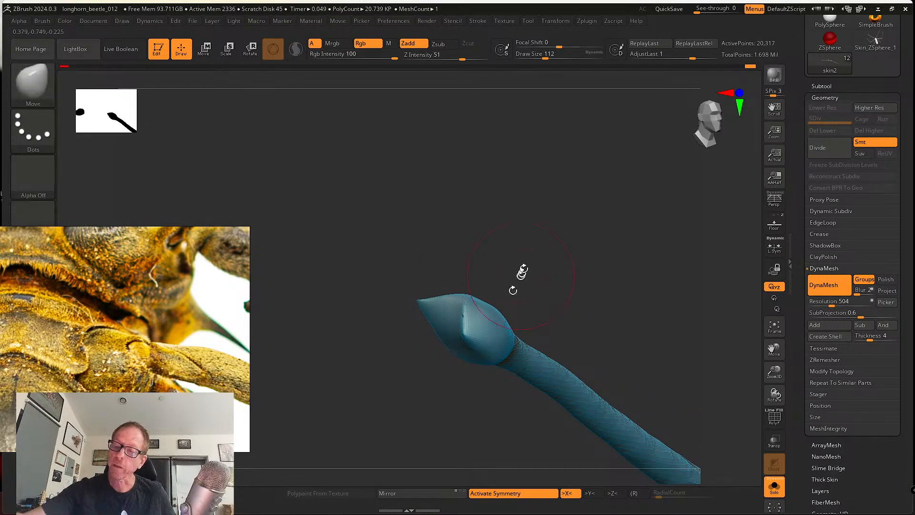
left_click_drag(521, 266, 467, 315)
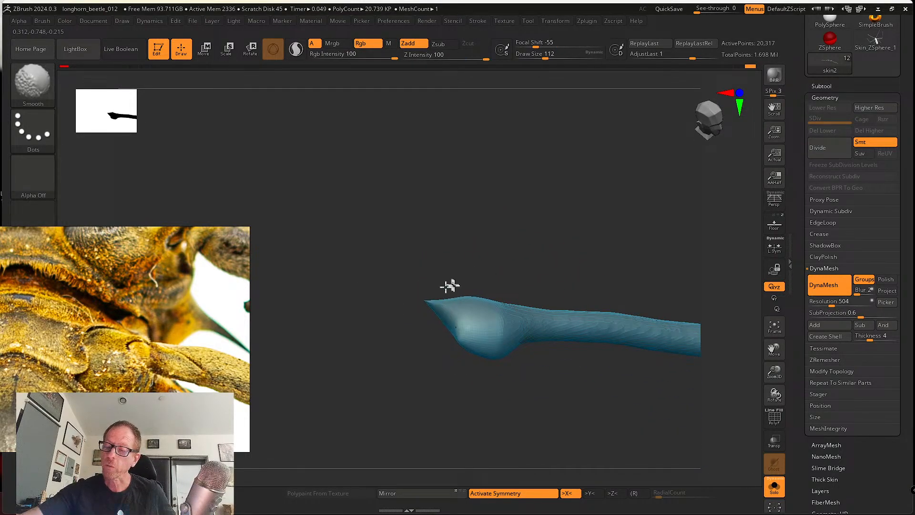
left_click_drag(527, 353, 537, 266)
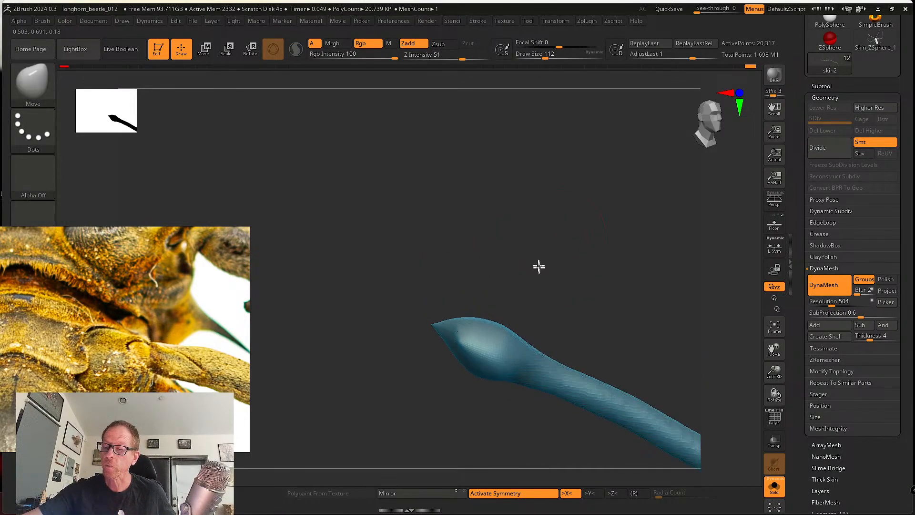
mouse_move(547, 300)
left_mouse_down("ctrl+shift")
mouse_move(548, 309)
mouse_move(527, 288)
mouse_move(542, 267)
mouse_move(454, 323)
mouse_move(478, 300)
mouse_move(522, 315)
mouse_move(543, 305)
left_mouse_up("ctrl+shift")
left_click(548, 300, "ctrl+shift")
Push the shaft's head into the base's socket with the Move brush at a draw size of about 202.
key("s")
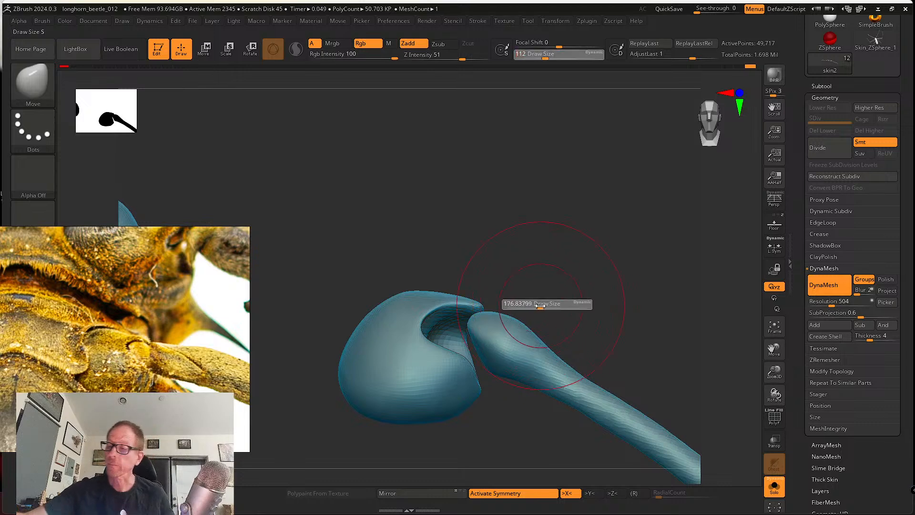
left_click_drag(477, 341, 489, 339)
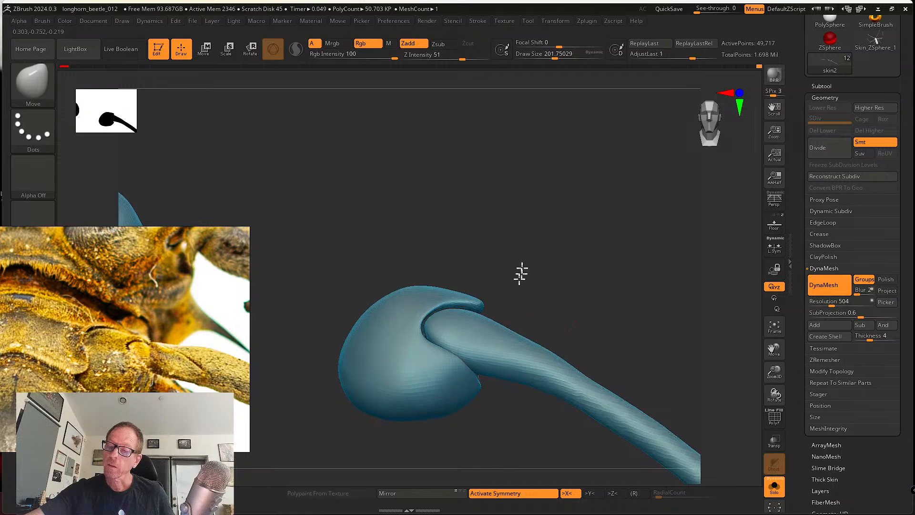
left_click_drag(520, 272, 500, 314)
mouse_move(555, 285)
left_mouse_down()
mouse_move(535, 306)
mouse_move(559, 296)
left_mouse_up()
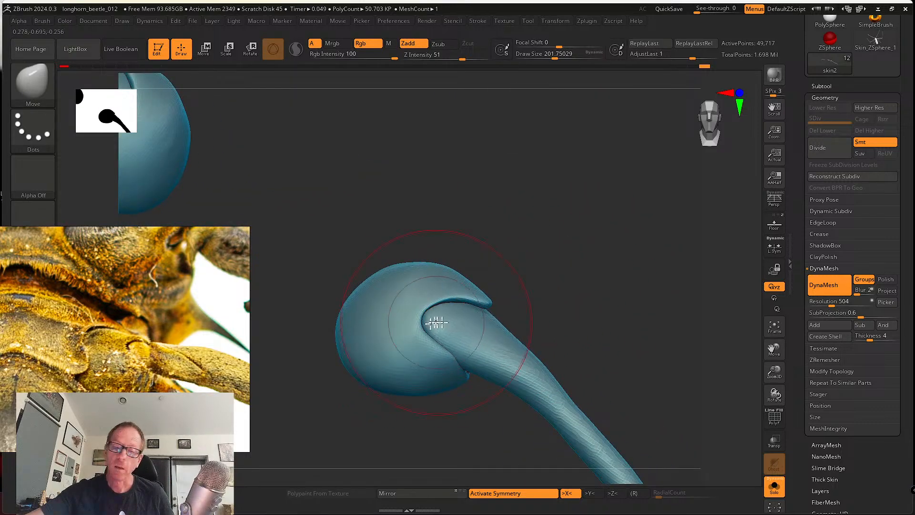
left_click_drag(436, 323, 494, 344)
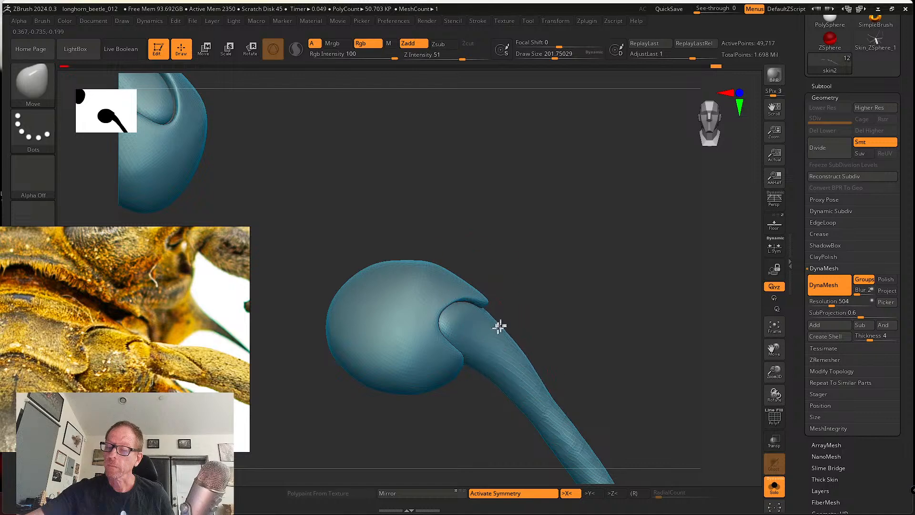
left_click_drag(509, 313, 486, 316)
Refine the fit between the shaft's head and the socket rim with the Move brush, reducing the draw size to about 154.
key("bracketleft")
left_click_drag(522, 285, 511, 308)
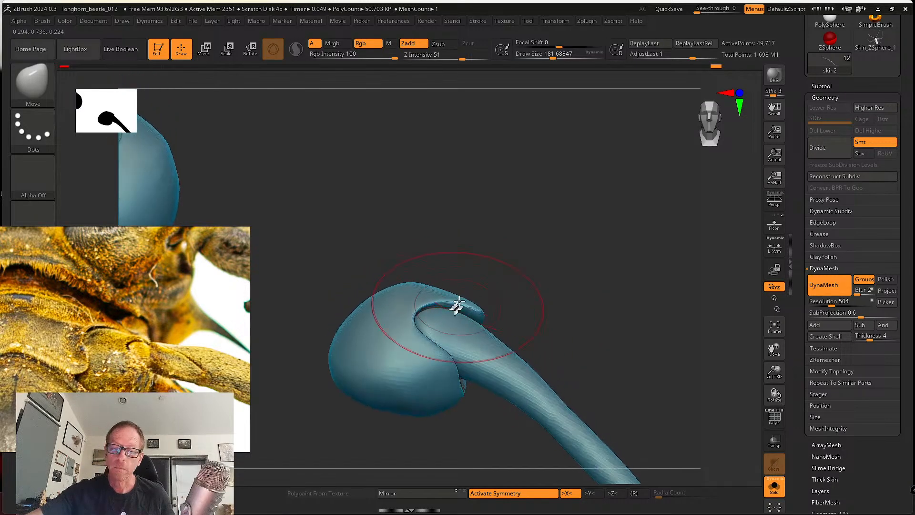
right_click_drag(441, 316, 443, 318)
key("s")
left_click_drag(443, 317, 439, 318)
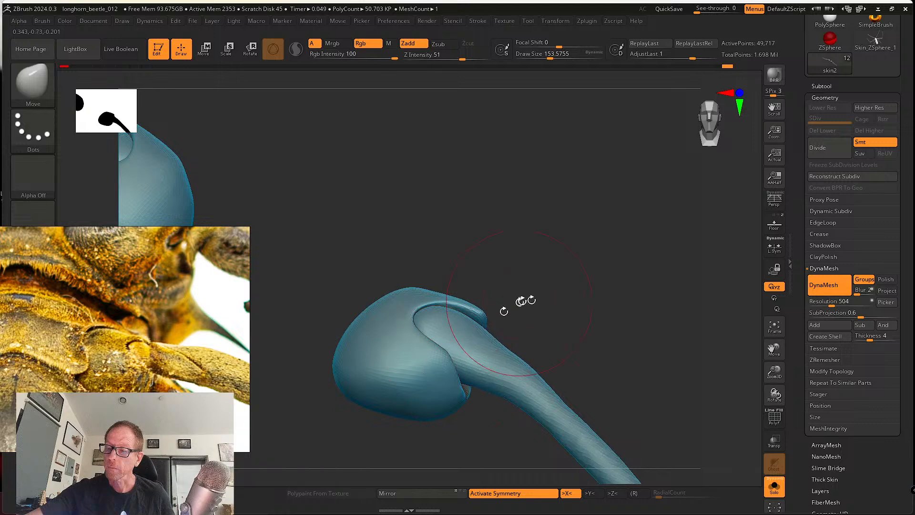
left_click_drag(504, 311, 487, 328)
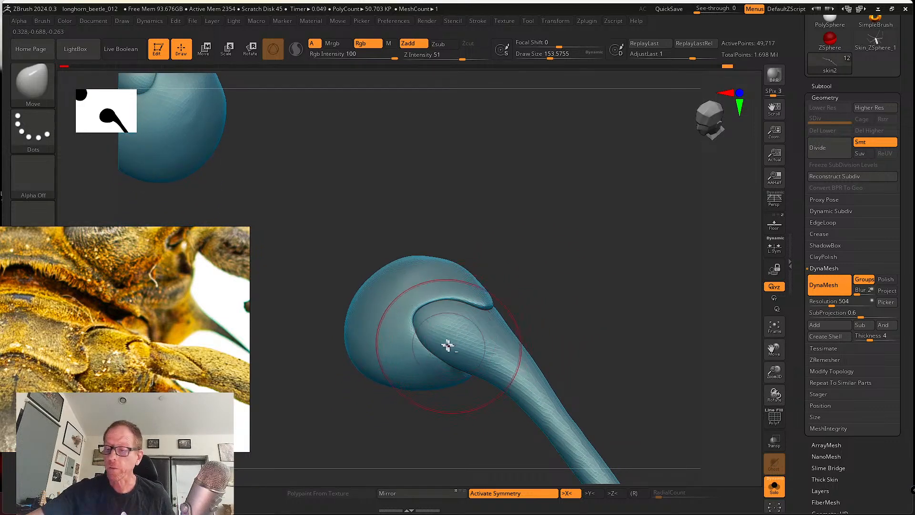
right_click_drag(437, 331, 476, 307, "shift")
left_click_drag(450, 333, 451, 321, "shift")
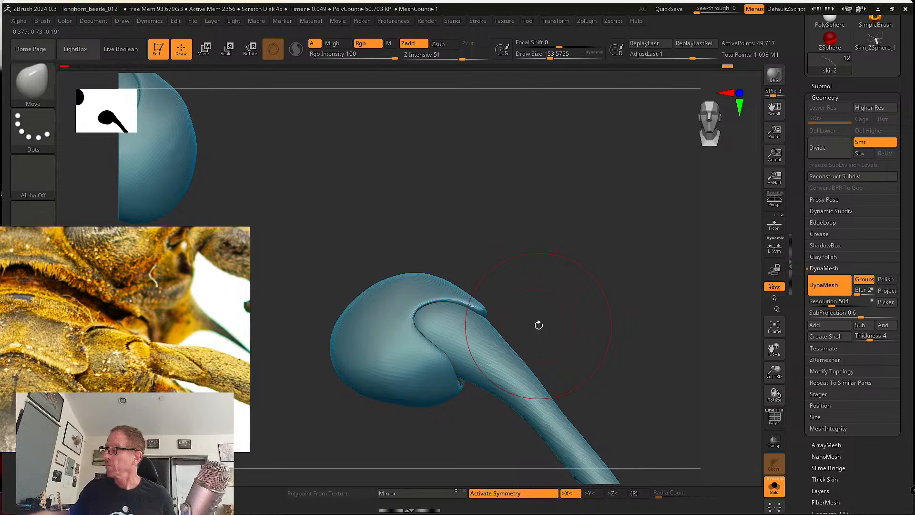
Sculpt a crease across the shaft just outside the socket with the SK_Cloth brush at a draw size of about 56.
left_click(48, 83)
left_click(376, 86)
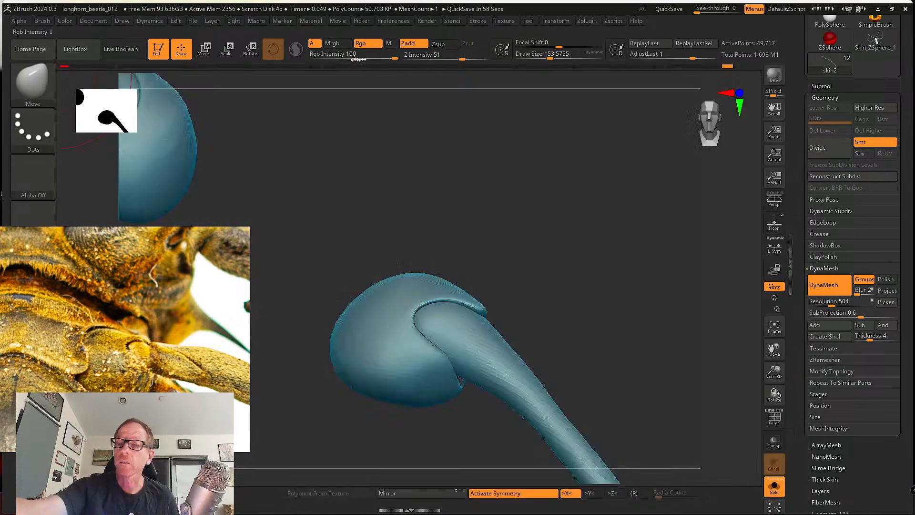
left_click(45, 90)
left_click(690, 94)
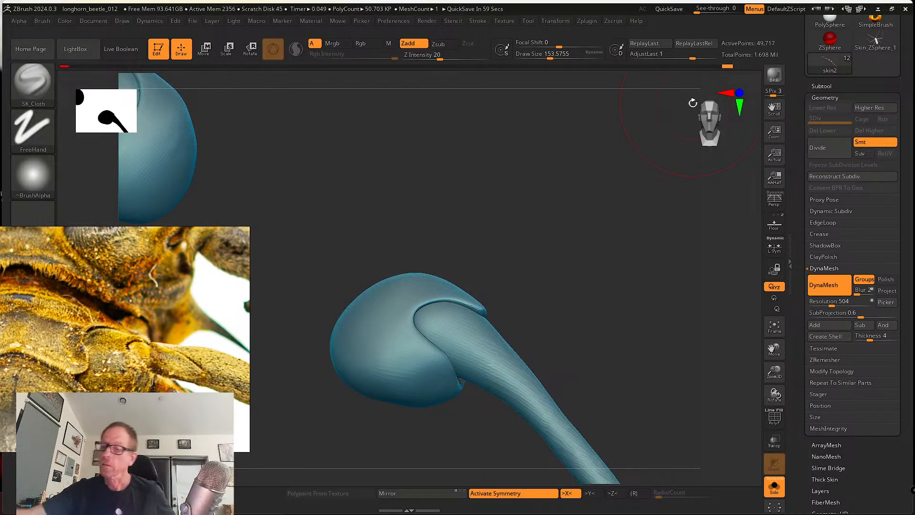
key("s")
mouse_move(480, 310)
left_mouse_down()
mouse_move(467, 311)
mouse_move(478, 399)
left_mouse_up()
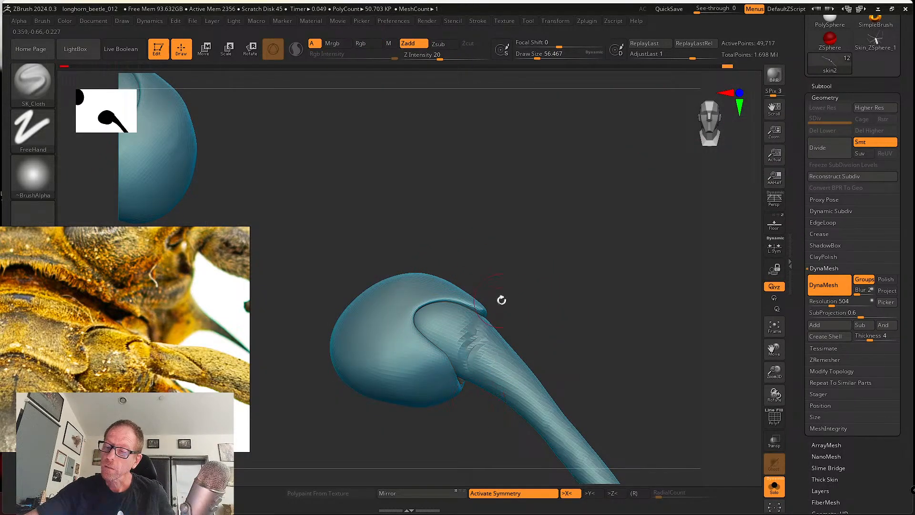
left_click_drag(487, 313, 465, 385)
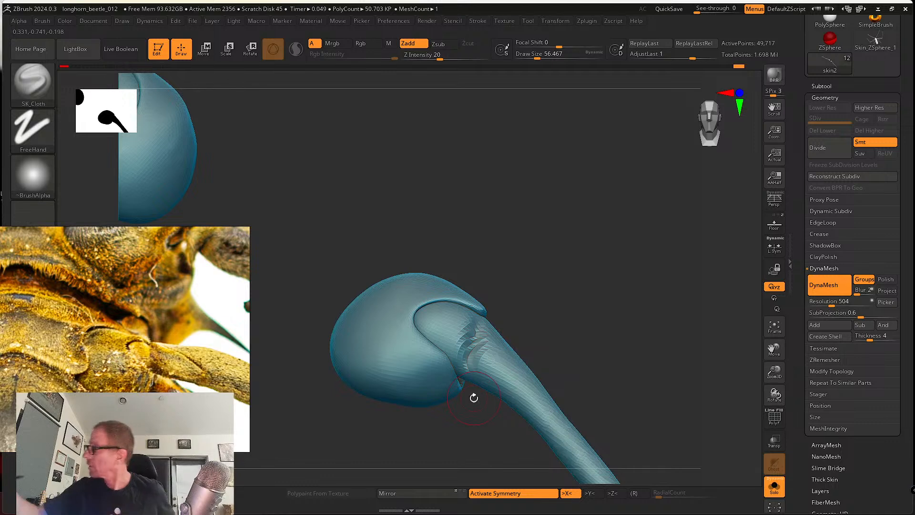
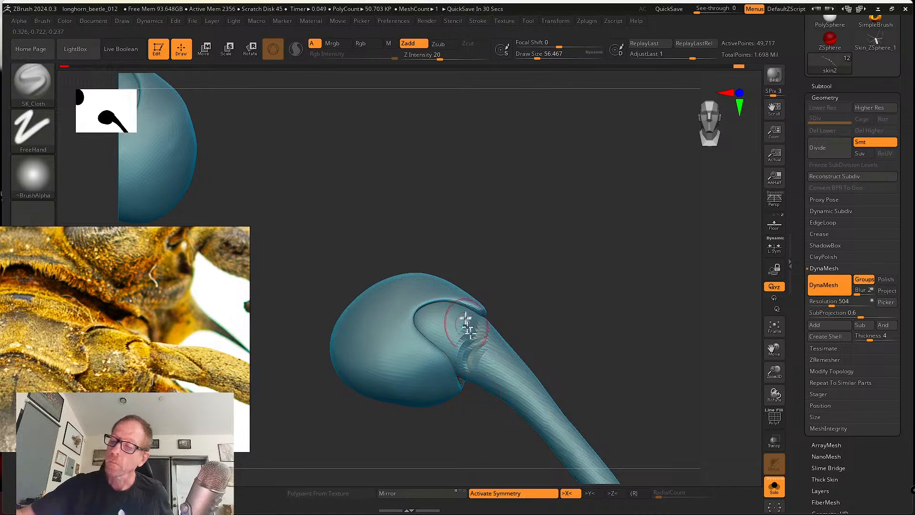
Re-DynaMesh the leg and smooth the crease across the shaft at a draw size of about 41.
mouse_move(467, 324)
left_mouse_down("shift")
mouse_move(480, 363)
mouse_move(474, 384)
left_mouse_up("shift")
mouse_move(521, 321)
left_mouse_down()
mouse_move(526, 307)
mouse_move(477, 331)
mouse_move(461, 376)
mouse_move(484, 327)
mouse_move(464, 365)
mouse_move(507, 312)
left_mouse_up()
key("s")
left_click_drag(524, 319, 534, 355, "ctrl")
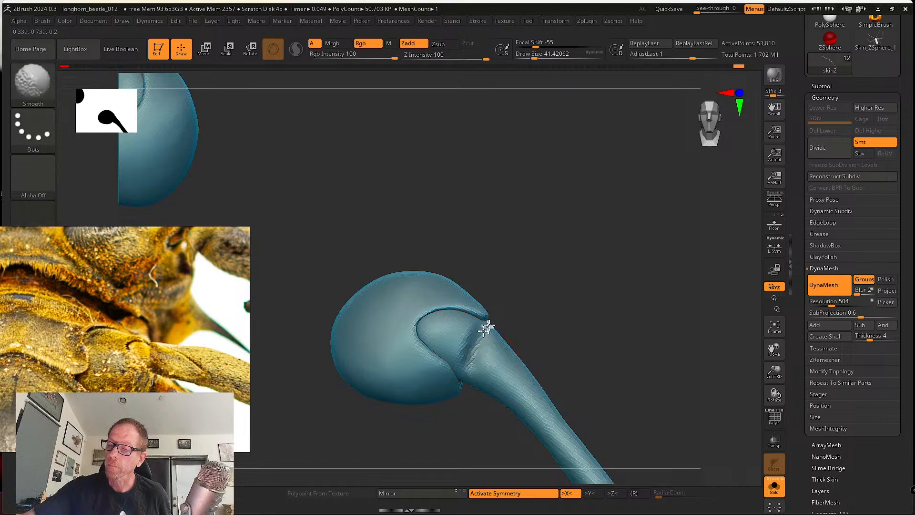
left_click_drag(486, 327, 470, 405, "shift")
Sculpt a lengthwise groove down the shaft below the crease with the SK_Cloth brush, finishing at a draw size of about 29.
mouse_move(524, 333)
left_mouse_down("alt")
mouse_move(514, 317)
mouse_move(332, 358)
left_mouse_up("alt")
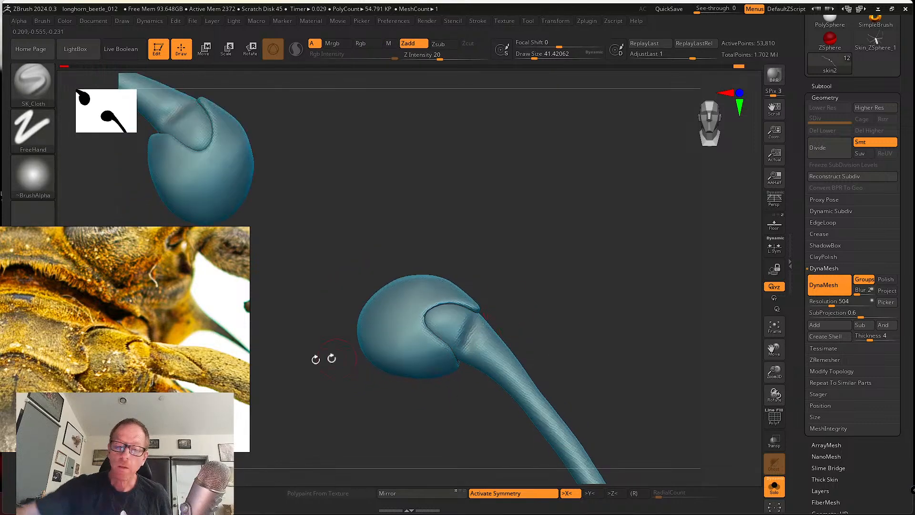
left_click_drag(478, 330, 513, 399)
left_click_drag(482, 336, 509, 396)
right_click_drag(481, 341, 484, 342)
key("s")
left_click_drag(481, 343, 507, 394)
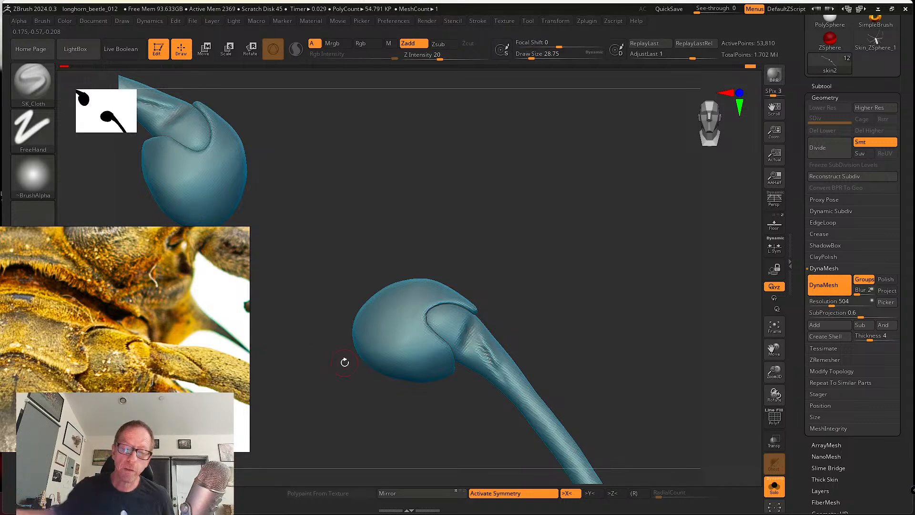
Examine the beetle reference photo along the middle leg, from the body joint to the foot claws and back.
scroll(138, 344, "down", 5)
scroll(138, 344, "up", 6)
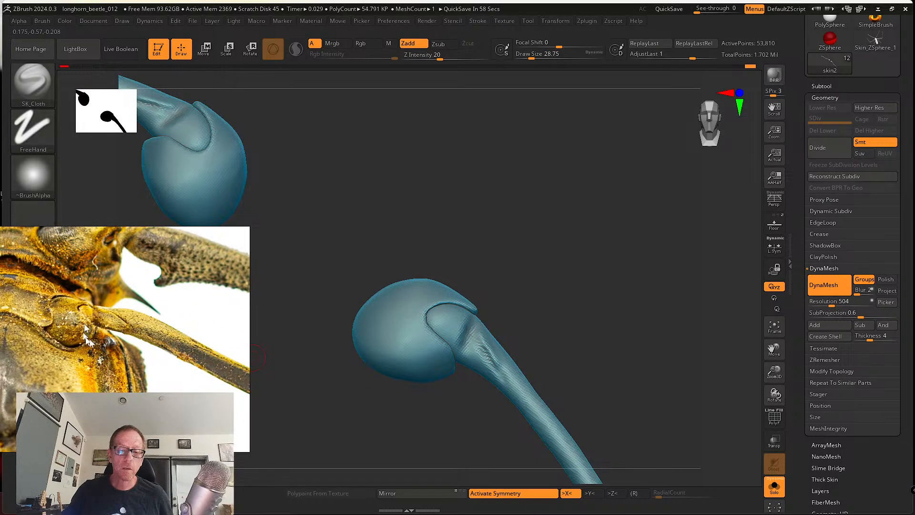
scroll(87, 341, "down", 4)
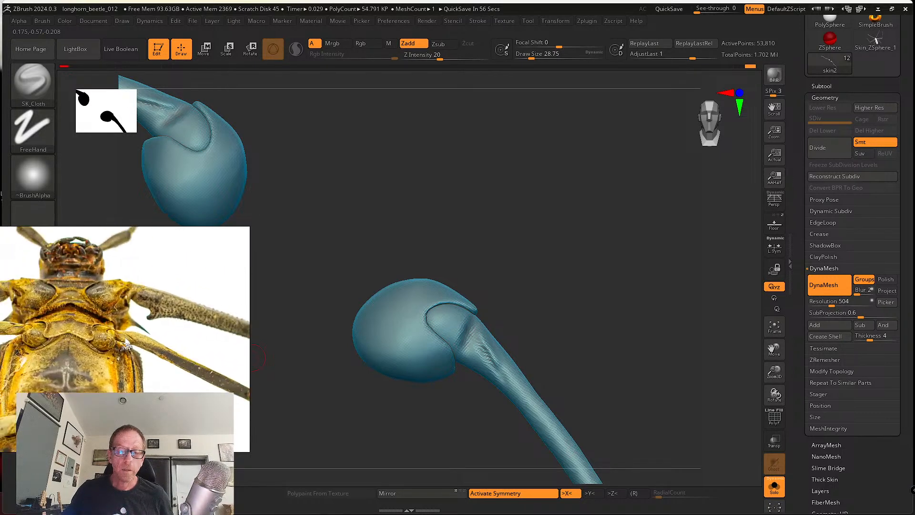
scroll(127, 345, "up", 5)
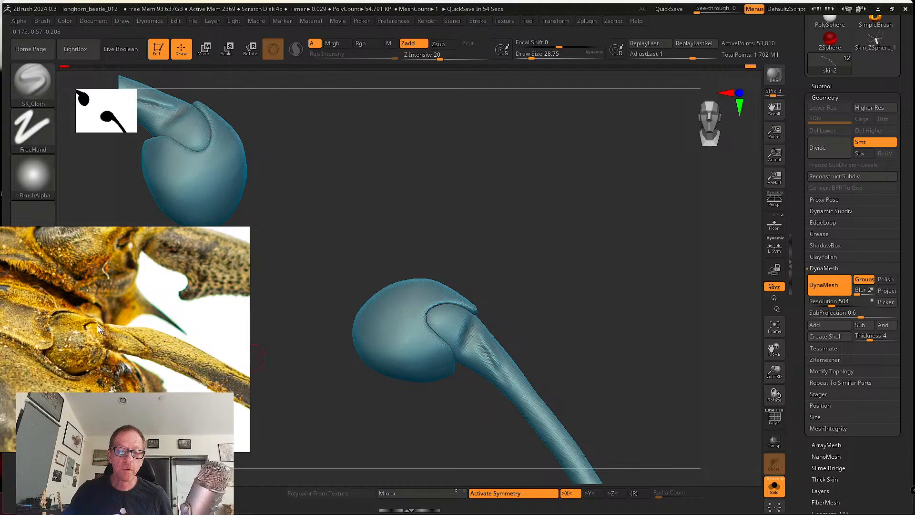
scroll(184, 360, "down", 2)
scroll(193, 371, "up", 5)
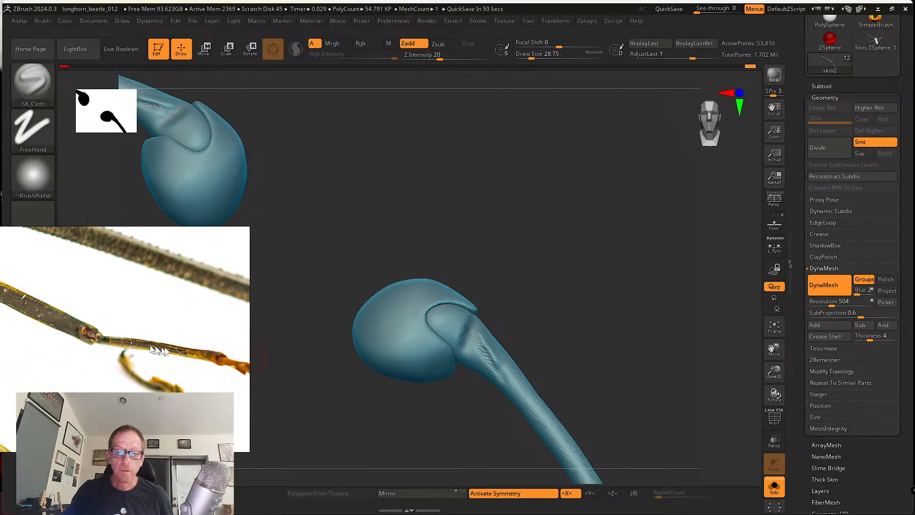
middle_click_drag(196, 359, 66, 329)
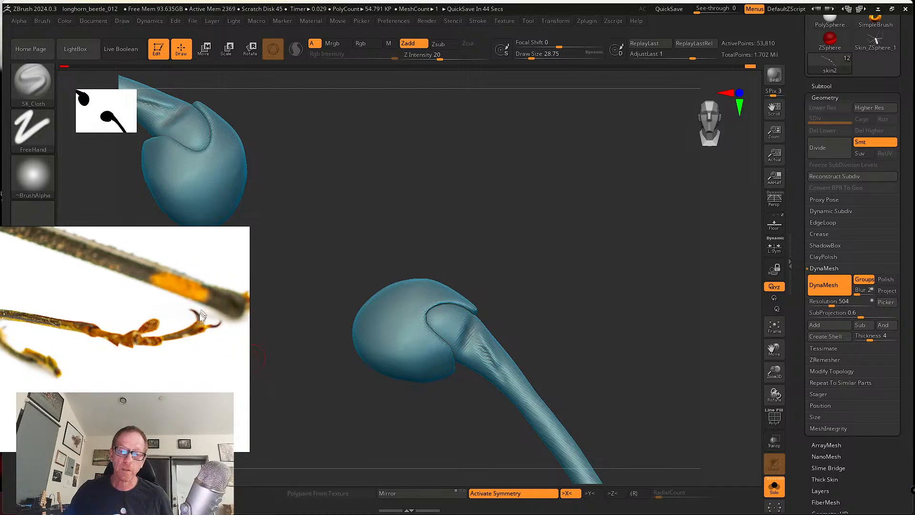
scroll(132, 358, "down", 1)
middle_click_drag(120, 354, 252, 387)
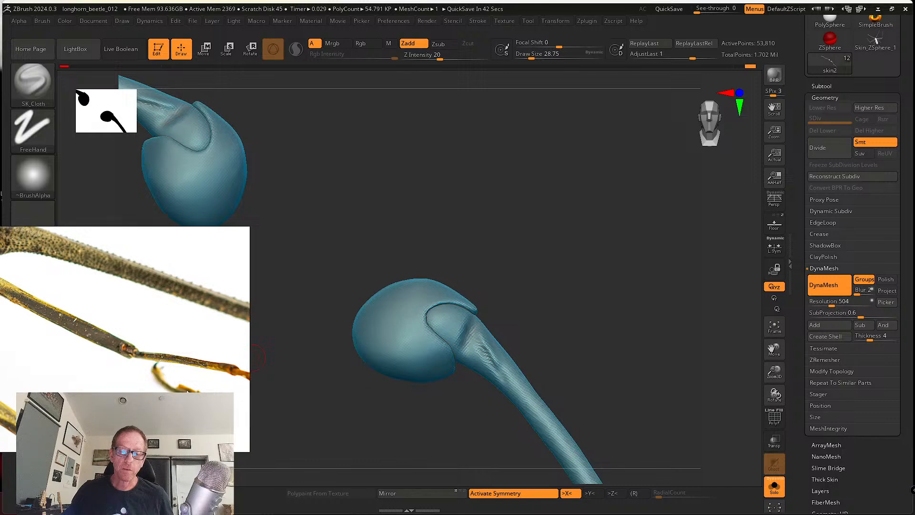
mouse_move(84, 364)
middle_mouse_down()
mouse_move(153, 378)
mouse_move(79, 372)
middle_mouse_up()
scroll(135, 364, "up", 3)
scroll(110, 370, "up", 1)
Reshape the upper shaft's outline below the crease with the Move brush, finishing at a draw size of about 108.
mouse_move(514, 333)
left_mouse_down()
mouse_move(540, 315)
mouse_move(529, 310)
left_mouse_up()
key("b")
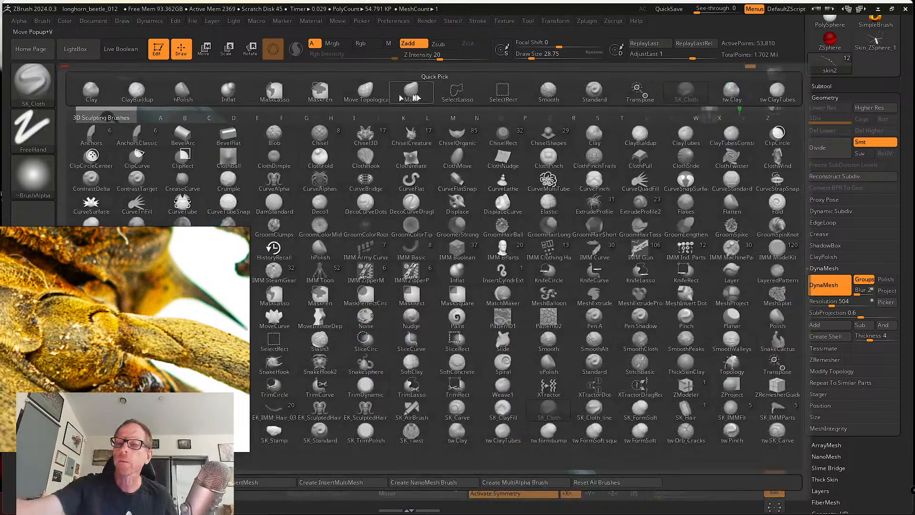
key("m")
key("v")
key("s")
mouse_move(520, 341)
left_mouse_down()
mouse_move(533, 340)
mouse_move(514, 354)
mouse_move(502, 334)
left_mouse_up()
key("s")
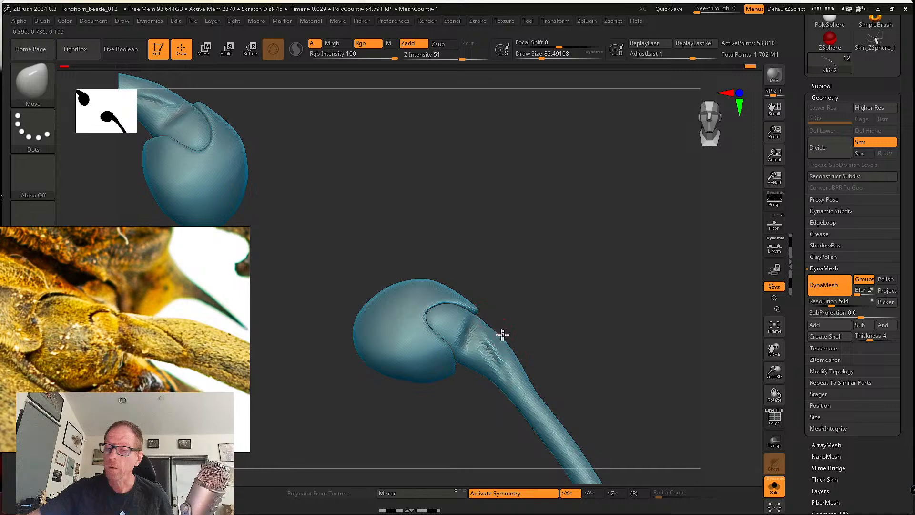
key("s")
left_click_drag(550, 381, 554, 381)
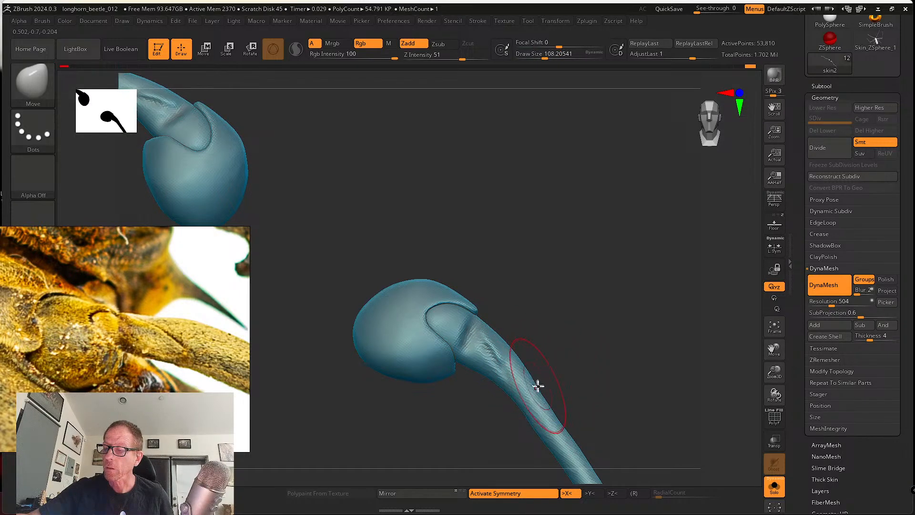
left_click_drag(490, 377, 479, 375)
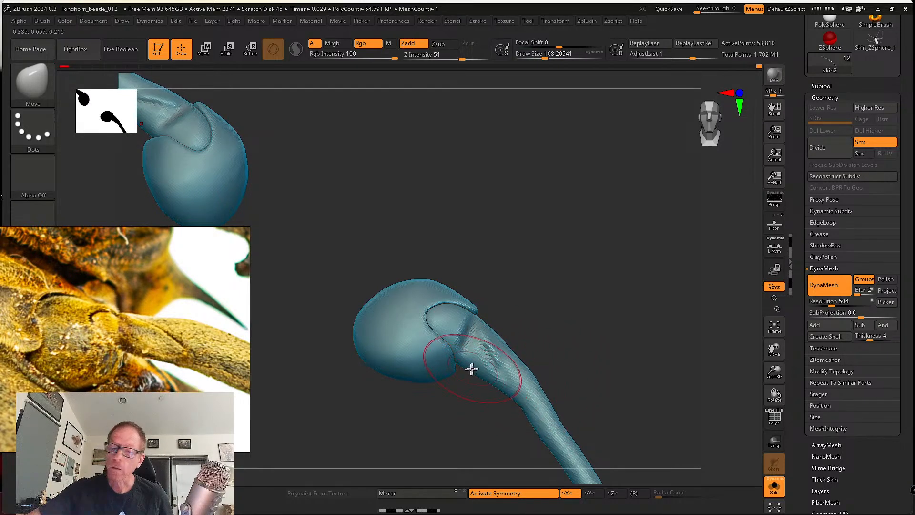
Smooth the grooved surface of the shaft below the crease at a draw size of about 97.
mouse_move(541, 334)
left_mouse_down("alt")
mouse_move(519, 343)
mouse_move(521, 352)
mouse_move(535, 329)
mouse_move(505, 347)
left_mouse_up("alt")
key("s")
left_click_drag(493, 354, 541, 412, "shift")
left_click_drag(549, 353, 546, 327, "alt")
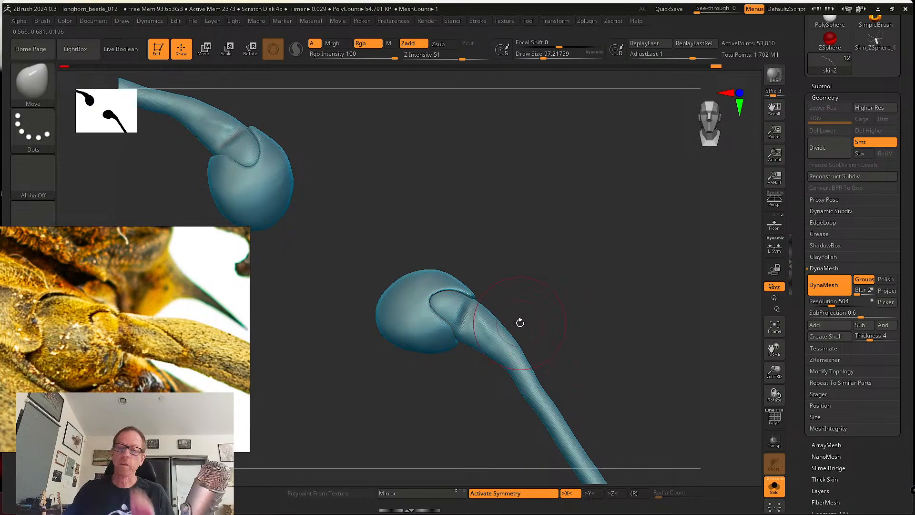
Deepen the crease across the shaft with the SK_Cloth brush at a draw size of about 51, and smooth it.
key("b")
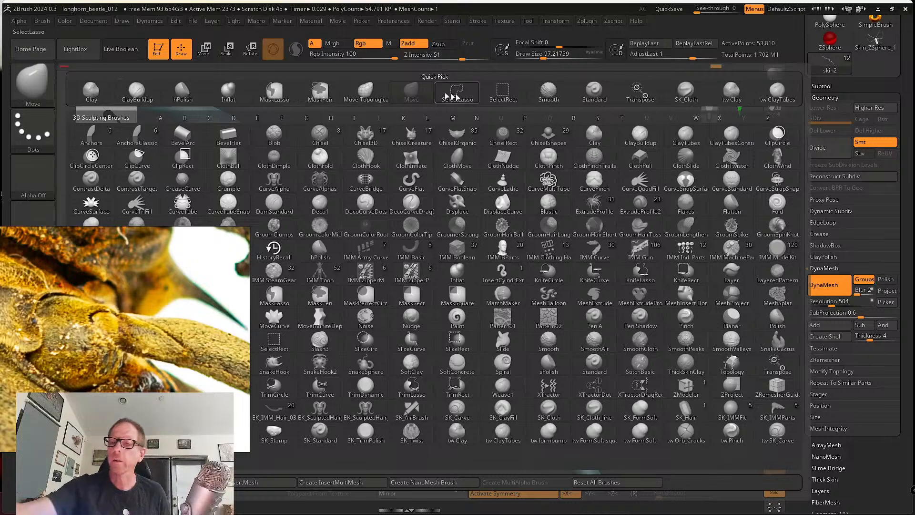
left_click(685, 91)
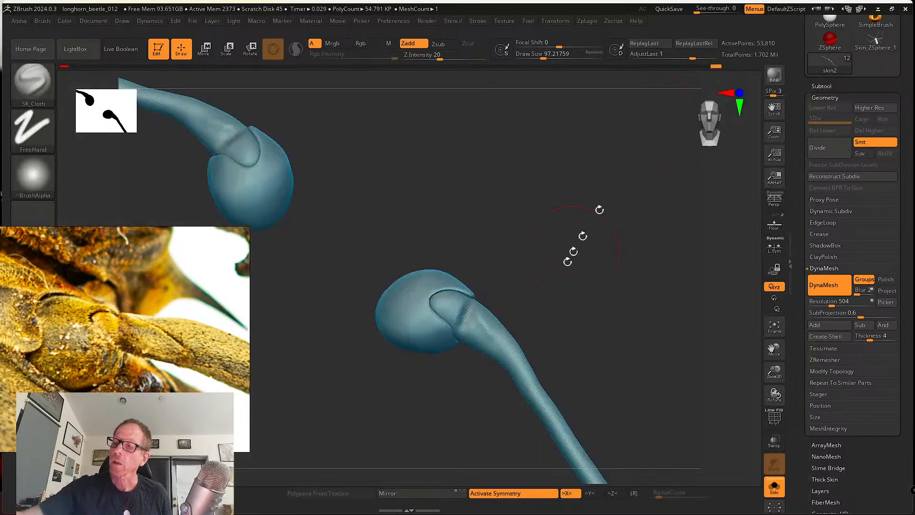
key("s")
mouse_move(543, 297)
left_mouse_down()
mouse_move(526, 296)
mouse_move(504, 315)
mouse_move(506, 304)
left_mouse_up()
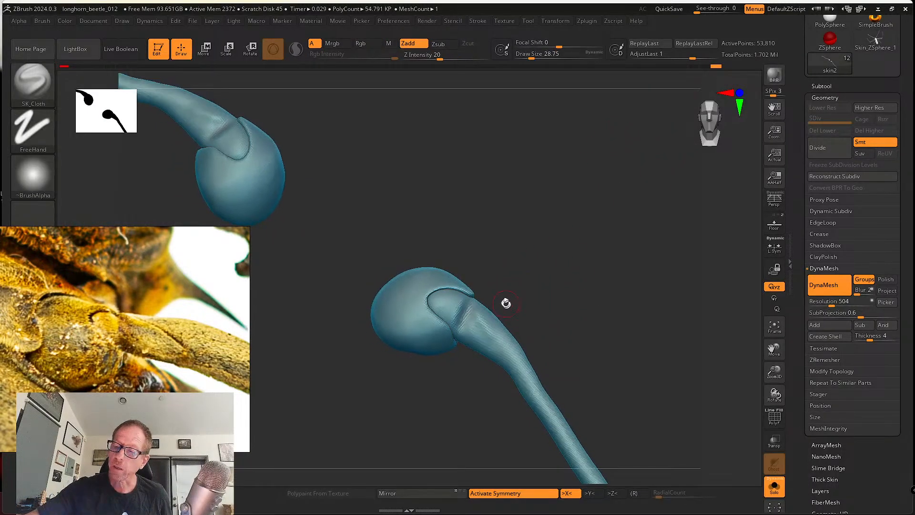
mouse_move(488, 311)
right_mouse_down("ctrl")
mouse_move(474, 374)
mouse_move(439, 351)
right_mouse_up("ctrl")
key("s")
left_click_drag(435, 352, 435, 405)
left_click_drag(436, 330, 434, 390)
left_click_drag(492, 290, 476, 341)
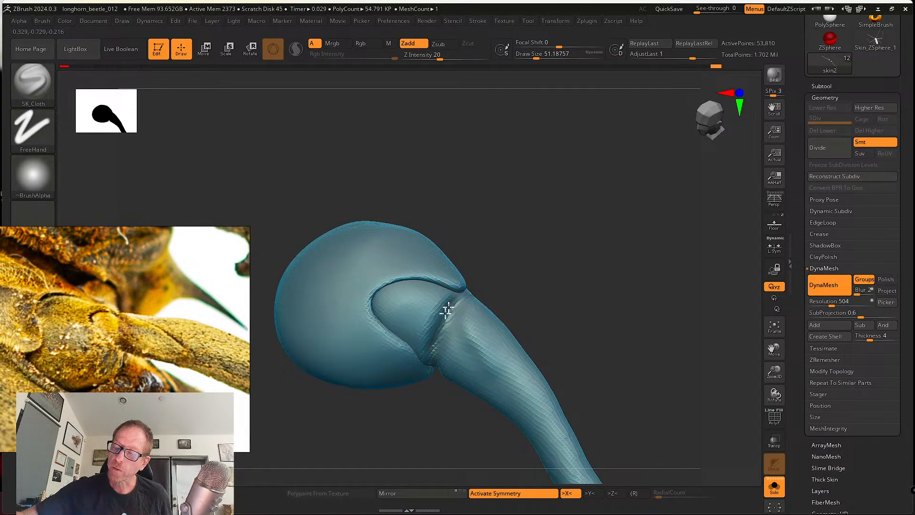
key("shift")
mouse_move(440, 301)
left_mouse_down("shift")
mouse_move(423, 380)
mouse_move(448, 353)
left_mouse_up("shift")
Carry the crease around the back of the shaft with the SK_Cloth brush, smoothing the rough strokes.
left_click_drag(510, 292, 493, 302)
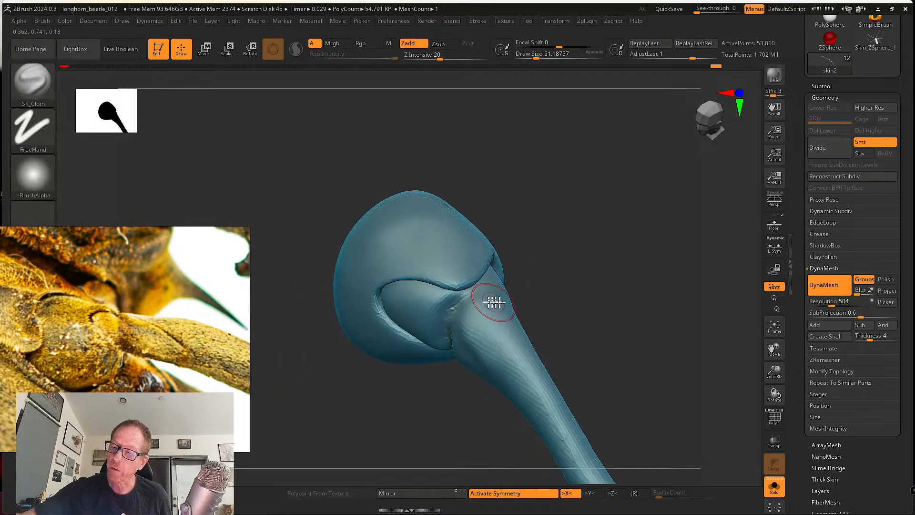
left_click_drag(560, 278, 491, 286)
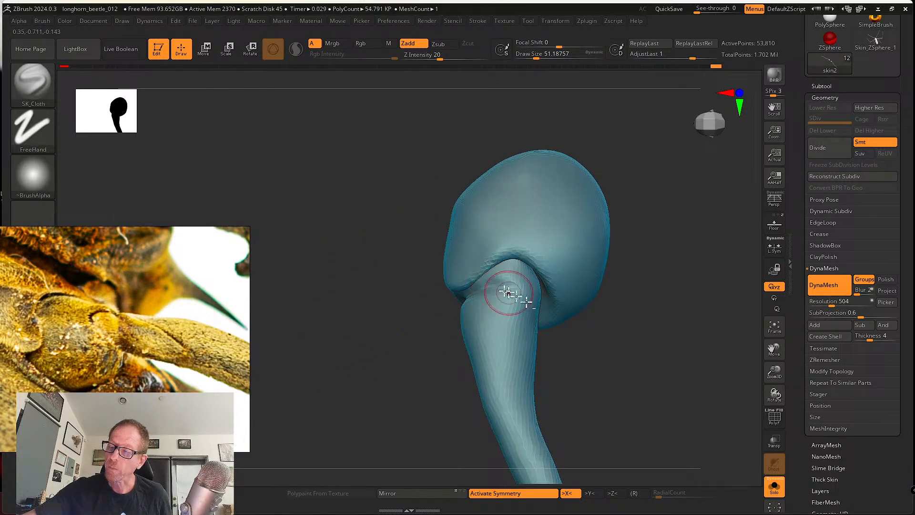
left_click_drag(585, 357, 515, 292)
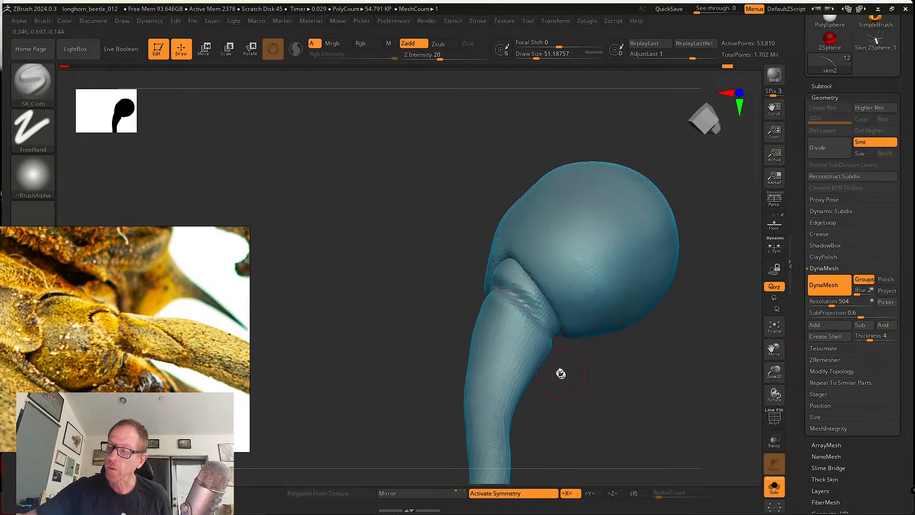
left_click_drag(559, 372, 498, 281)
key("shift")
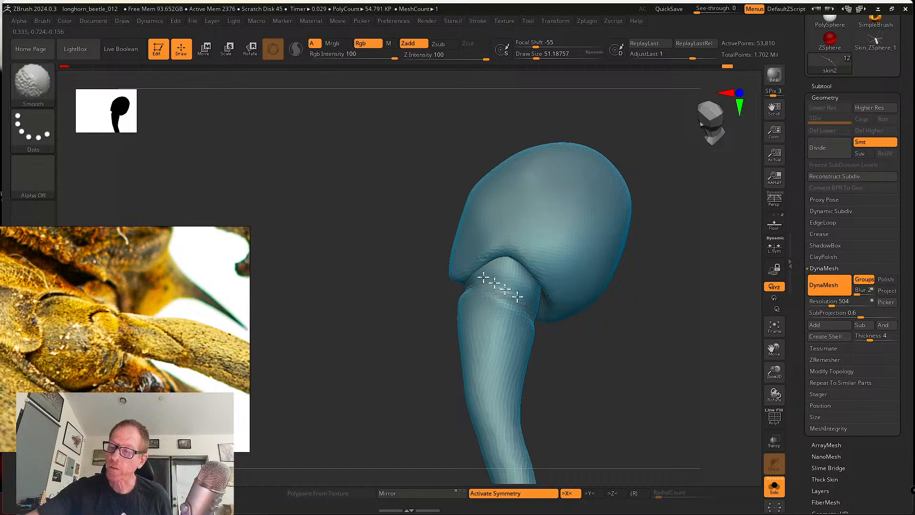
left_click_drag(582, 361, 552, 328)
key("shift")
mouse_move(555, 419)
left_mouse_down()
mouse_move(612, 347)
mouse_move(623, 308)
mouse_move(600, 301)
left_mouse_up()
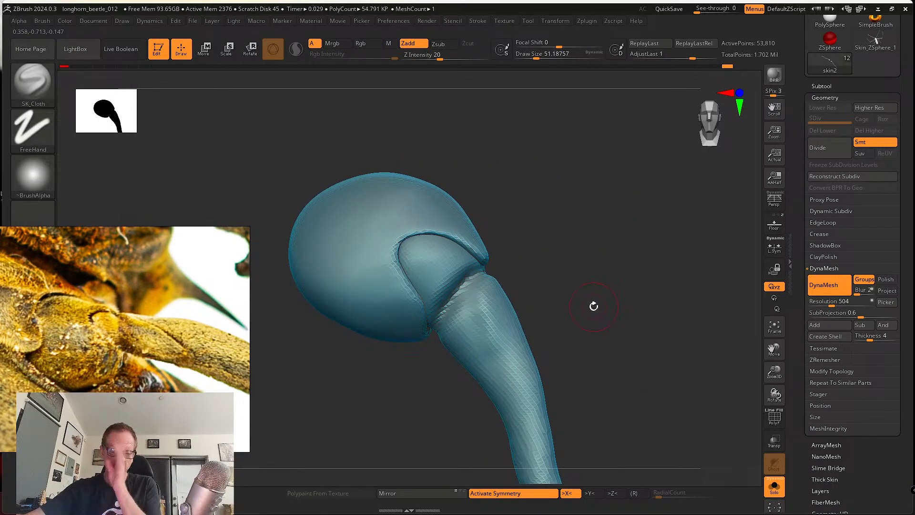
Smooth the front of the crease and rework its lower end against the socket with the SK_Cloth brush.
key("shift")
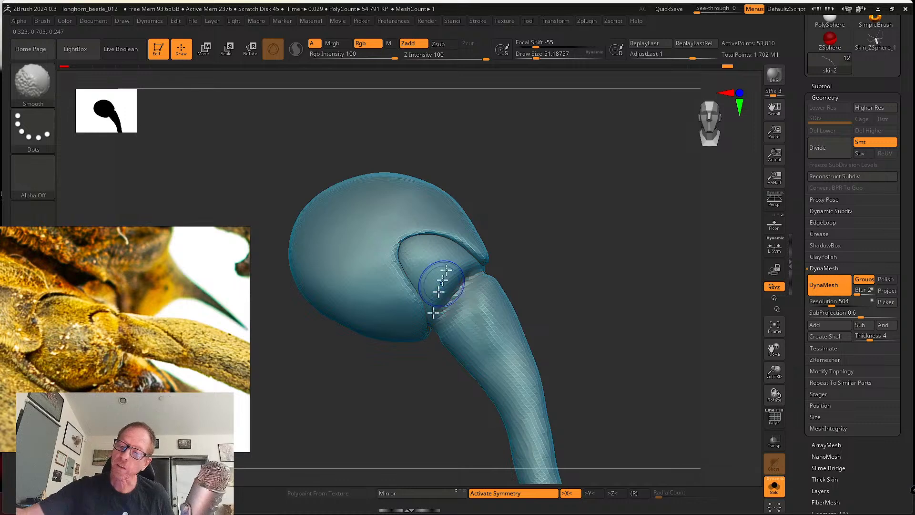
left_click_drag(521, 276, 538, 233)
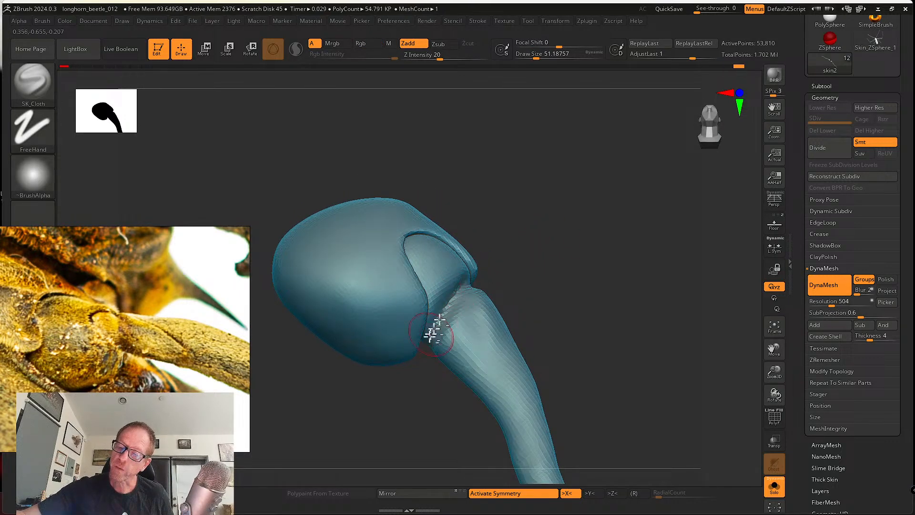
left_click_drag(527, 310, 443, 329)
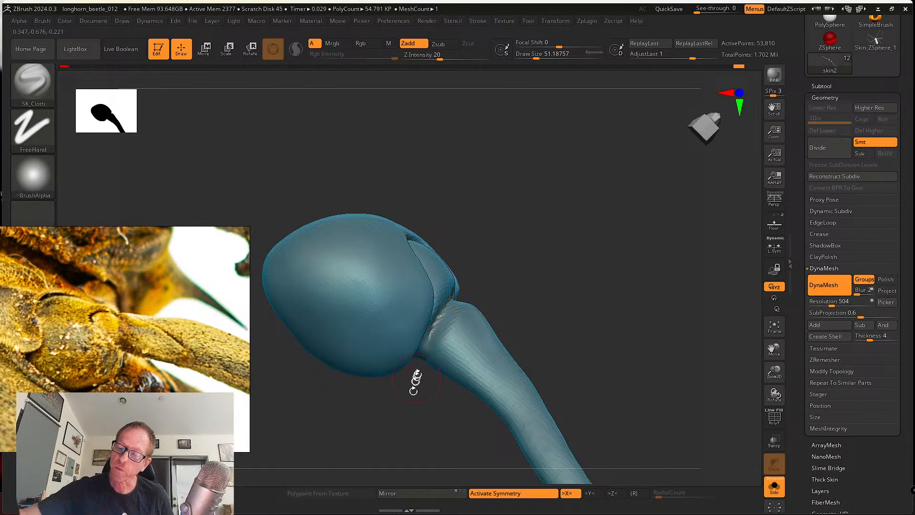
left_click_drag(484, 264, 439, 328)
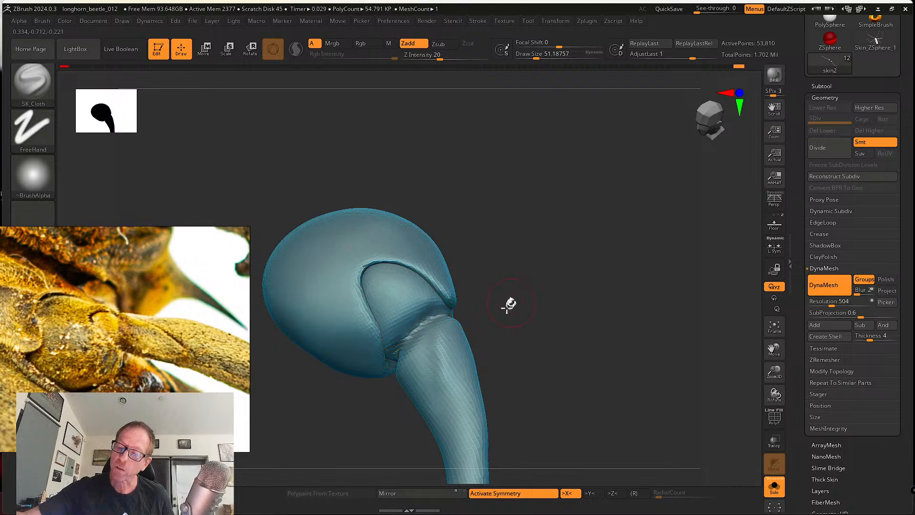
left_click_drag(510, 303, 478, 311)
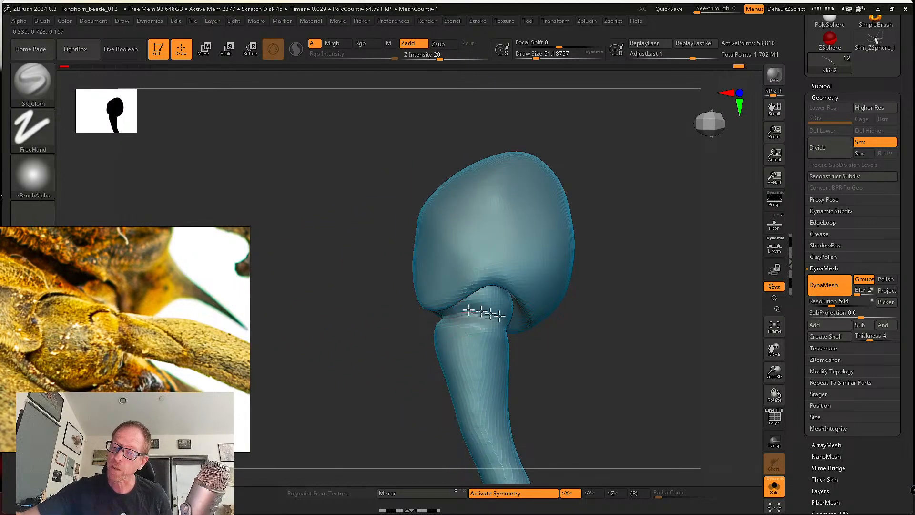
Sharpen the crease around the shaft with the SK_Cloth brush at a draw size of about 39, and smooth its front.
right_click_drag(469, 310, 535, 339)
key("s")
left_click_drag(493, 317, 502, 317)
mouse_move(519, 307)
right_mouse_down()
mouse_move(503, 295)
mouse_move(464, 300)
right_mouse_up()
key("s")
mouse_move(515, 299)
left_mouse_down()
mouse_move(470, 307)
mouse_move(515, 324)
mouse_move(471, 310)
left_mouse_up()
key("s")
left_click_drag(534, 367, 540, 291)
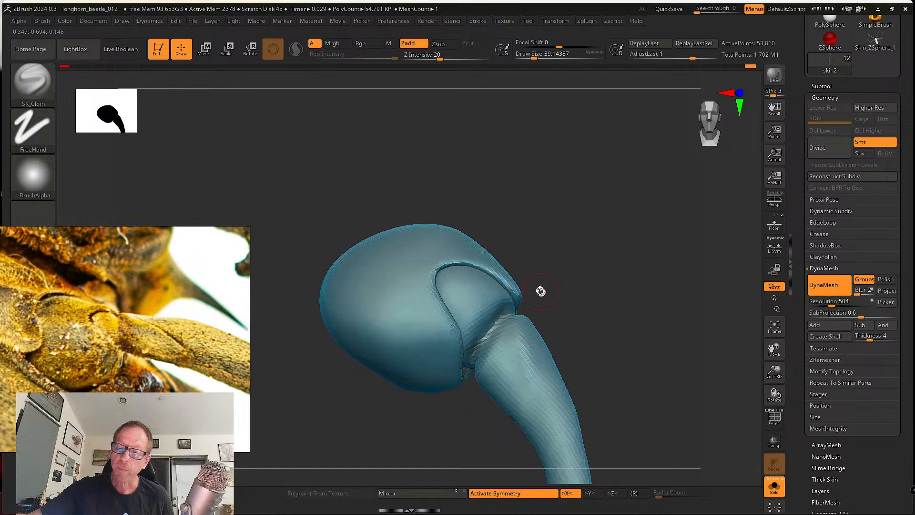
key("shift")
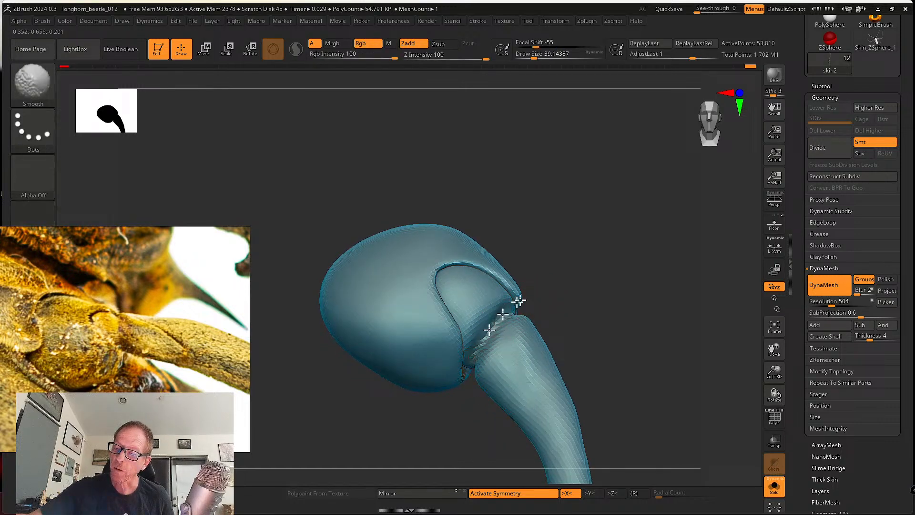
left_click_drag(474, 366, 479, 349, "shift")
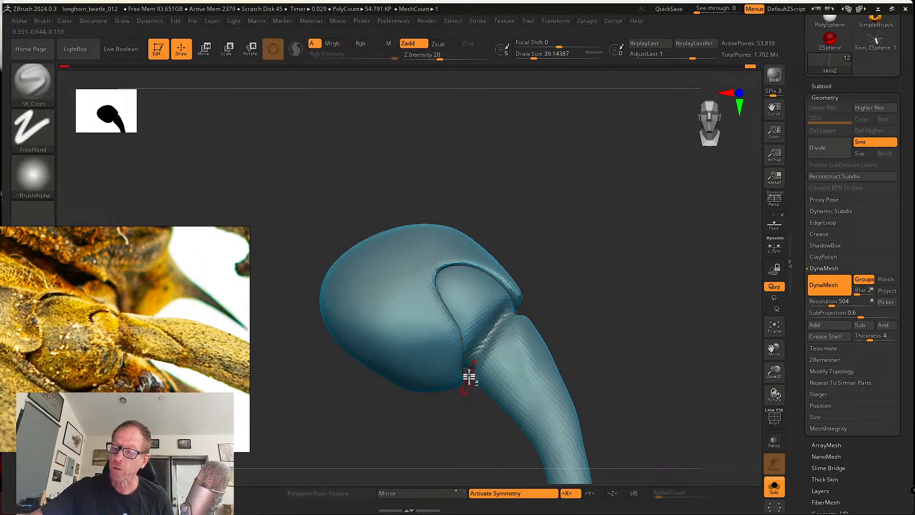
Build up the shaft's head inside the socket with the tw ClayTubes brush at a draw size of about 62, and smooth it.
left_click(48, 98)
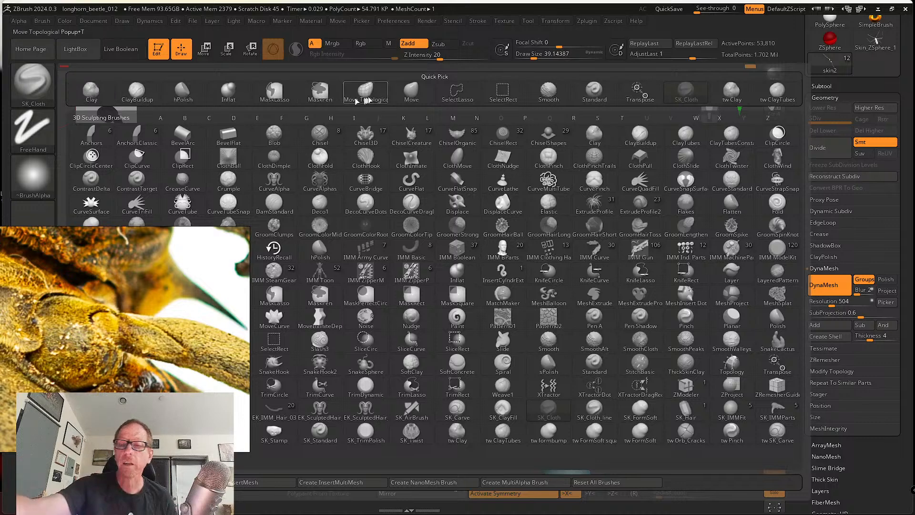
left_click(765, 95)
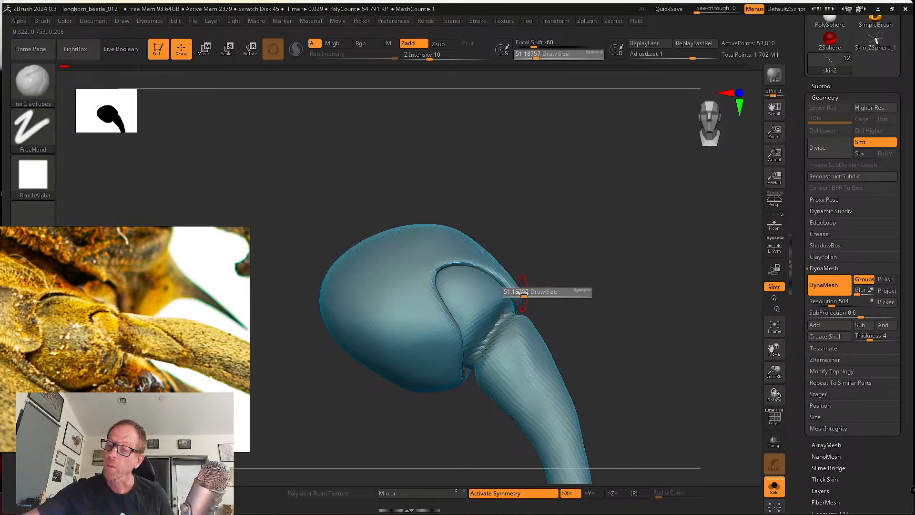
mouse_move(531, 287)
left_mouse_down()
mouse_move(490, 304)
mouse_move(497, 312)
left_mouse_up()
key("s")
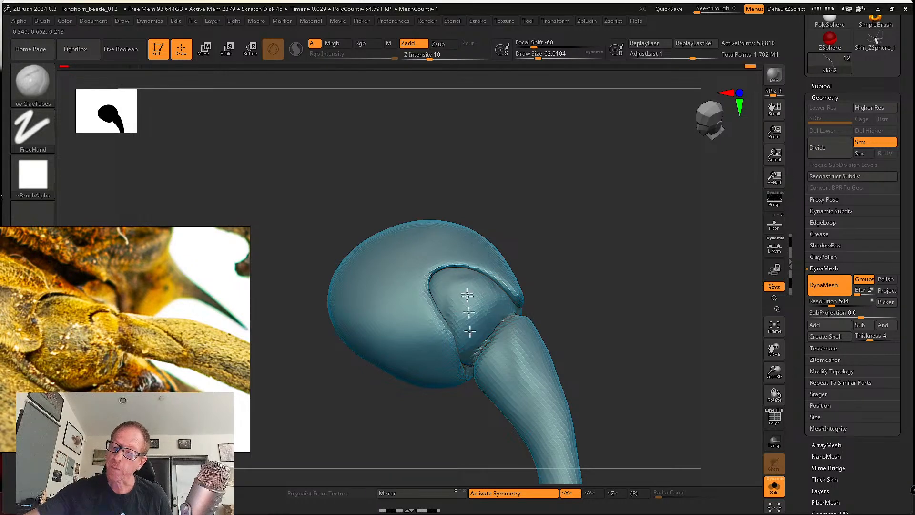
key("shift")
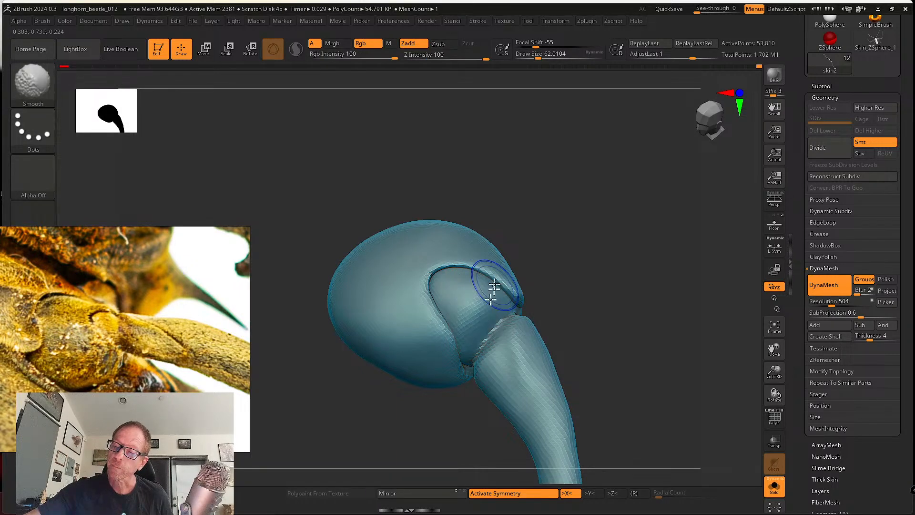
left_click_drag(494, 287, 462, 270, "shift")
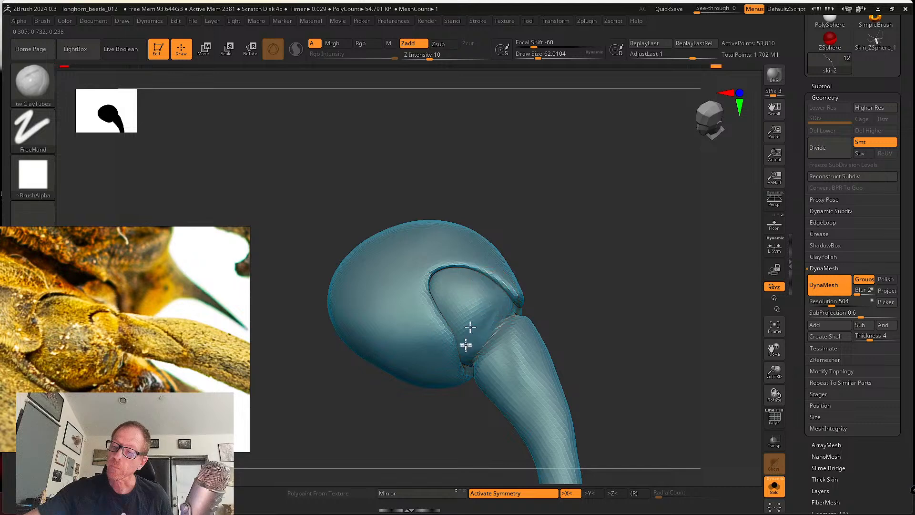
Touch up the area along the socket rim with the tw ClayTubes brush and smooth the adjoining shaft head.
right_click_drag(479, 326, 483, 288)
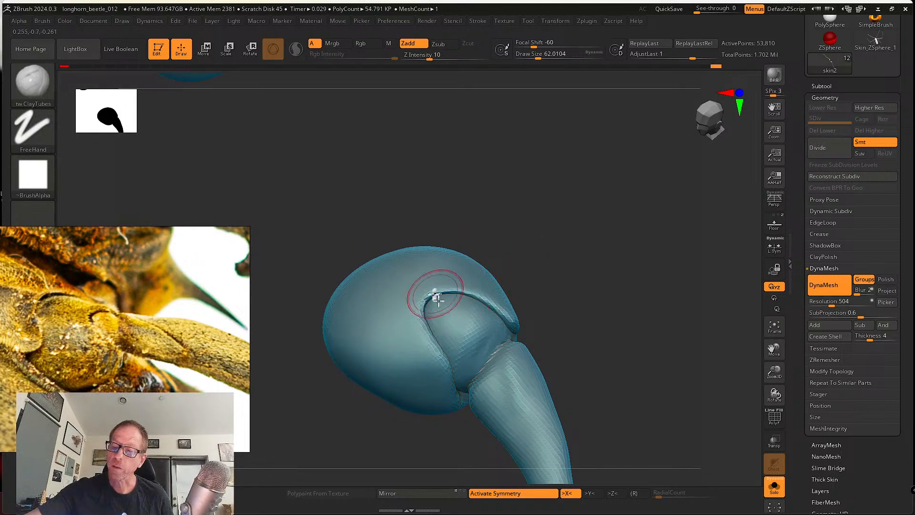
key("shift")
left_click_drag(485, 329, 445, 324, "shift")
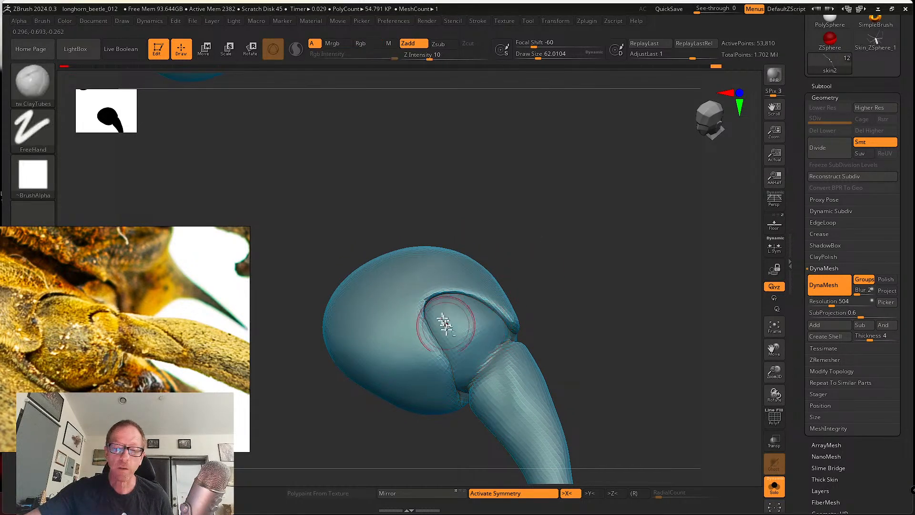
Build up the shaft just beyond the socket with the tw ClayTubes brush at a draw size of about 62.
right_click_drag(570, 336, 559, 300)
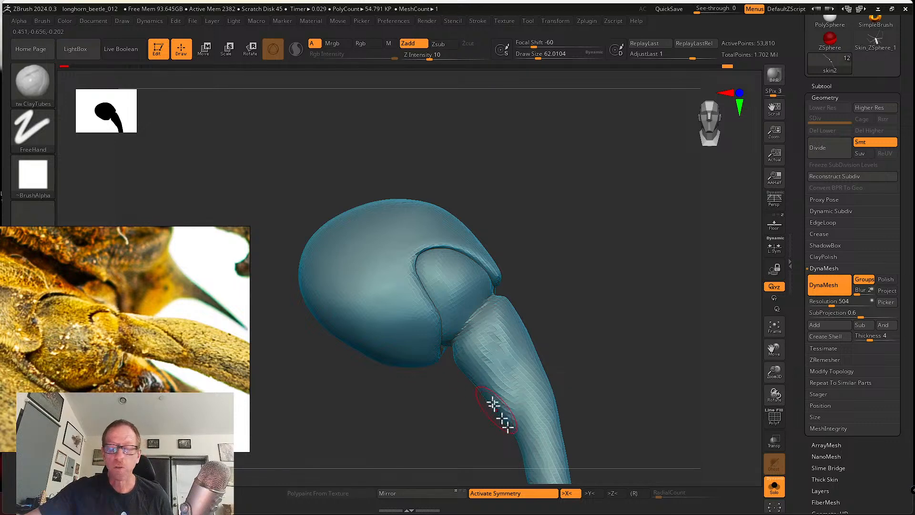
mouse_move(567, 397)
right_mouse_down()
mouse_move(559, 321)
mouse_move(500, 241)
right_mouse_up()
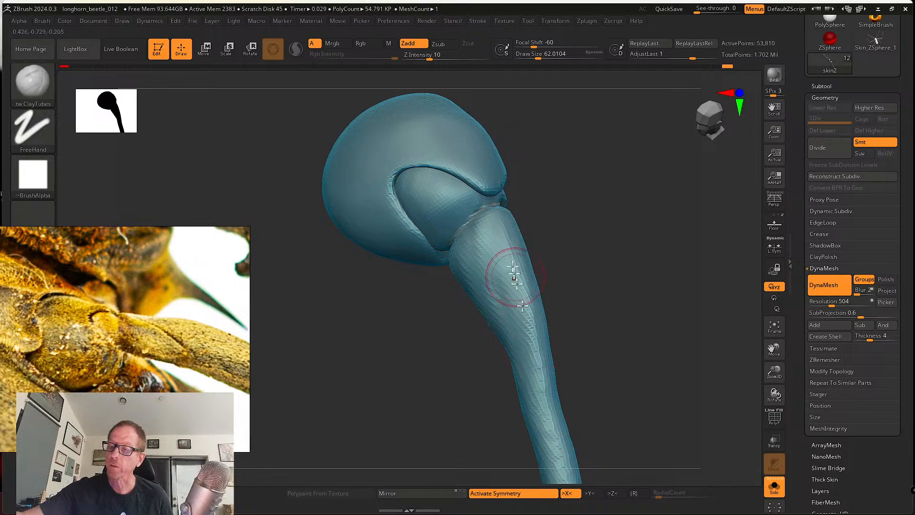
mouse_move(555, 386)
right_mouse_down()
mouse_move(583, 326)
mouse_move(555, 280)
right_mouse_up()
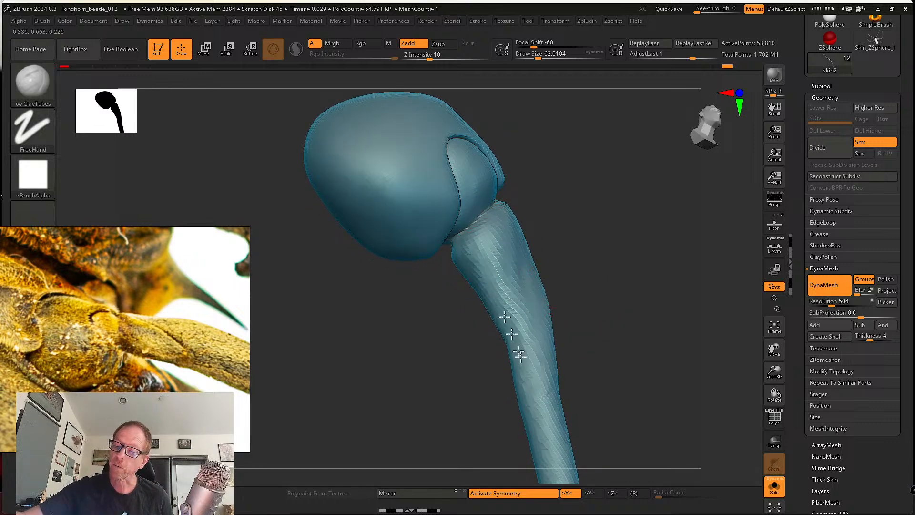
left_click_drag(485, 286, 474, 280)
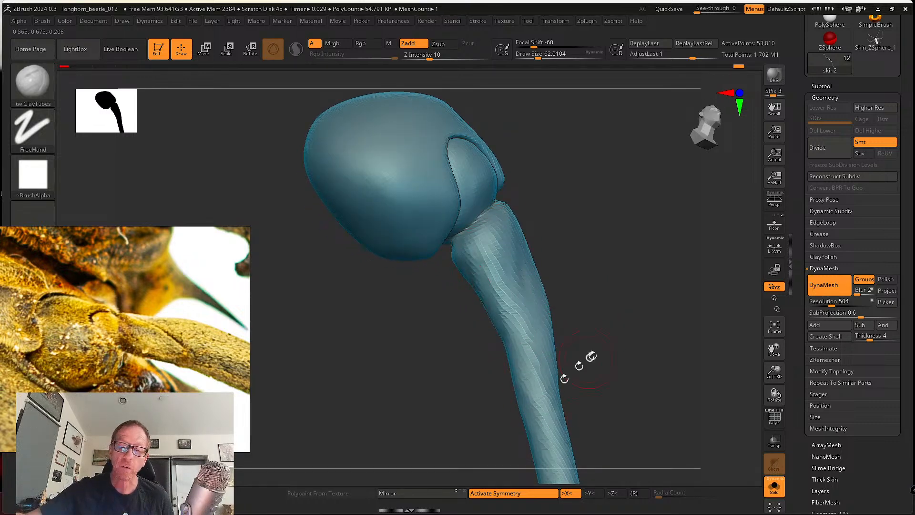
mouse_move(591, 356)
right_mouse_down()
mouse_move(617, 323)
mouse_move(617, 221)
mouse_move(612, 336)
mouse_move(562, 365)
mouse_move(590, 274)
mouse_move(582, 311)
mouse_move(482, 274)
right_mouse_up()
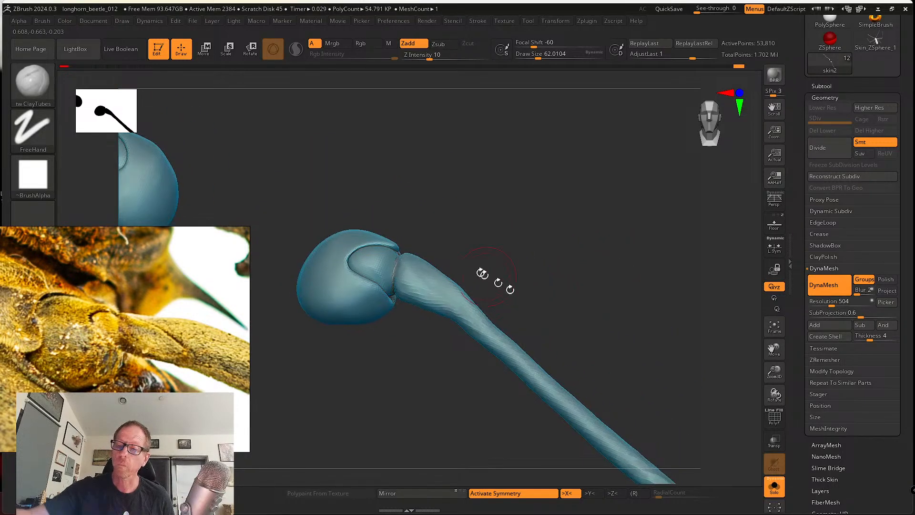
Nudge the shaft's upper end toward the socket with the Move brush at a draw size of about 65.
left_click(33, 80)
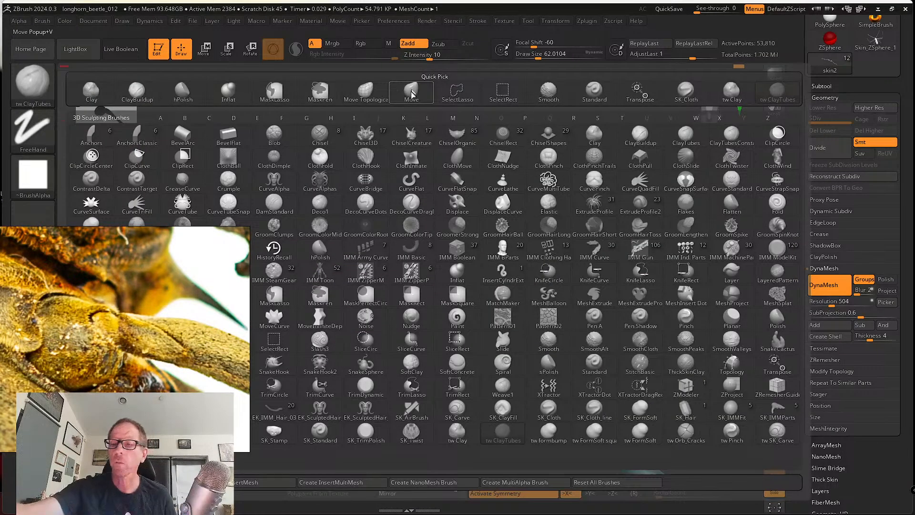
left_click(411, 94)
key("s")
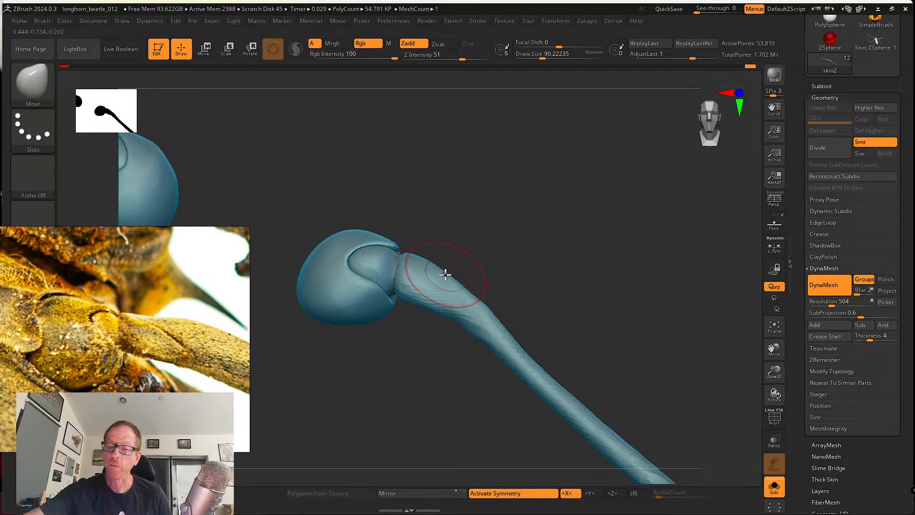
right_click_drag(407, 265, 416, 316, "ctrl")
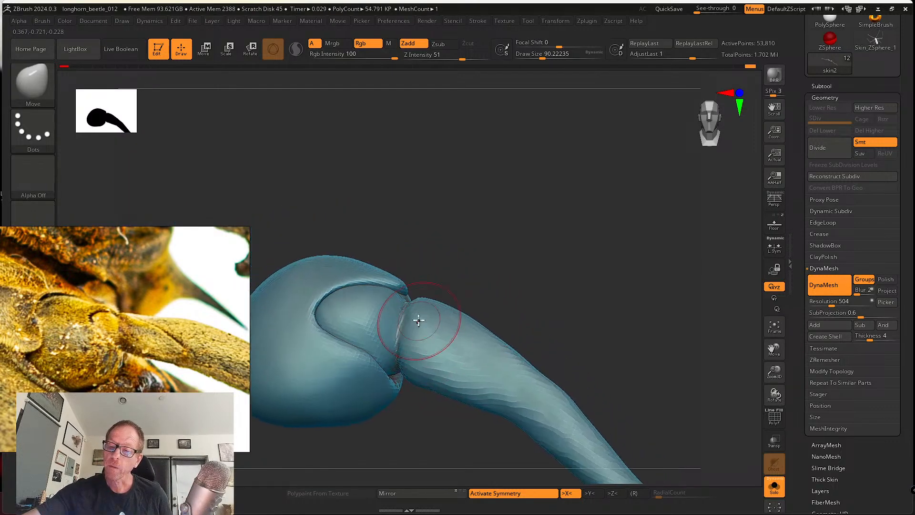
key("s")
left_click_drag(417, 316, 411, 316)
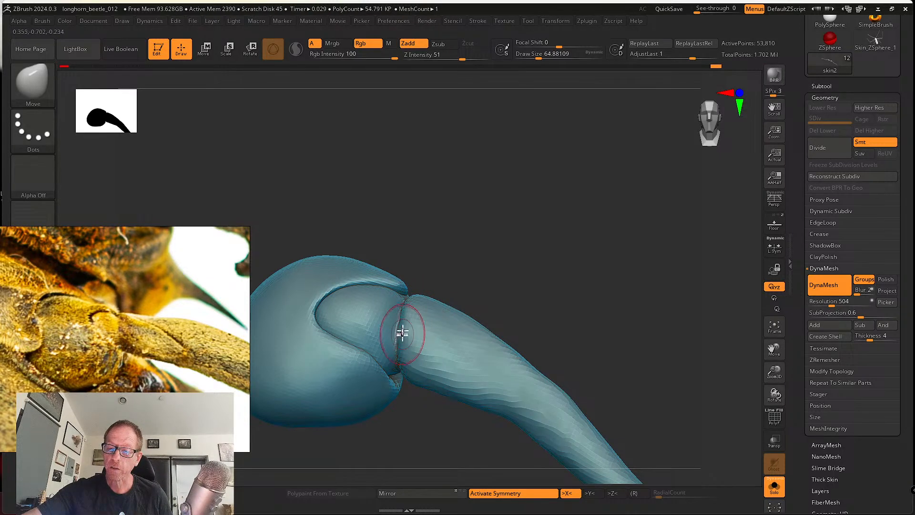
Adjust the shaft head and the socket's lower lip with the Move brush at a draw size of about 101.
right_click_drag(392, 349, 431, 354, "alt")
key("s")
left_click_drag(420, 345, 425, 344)
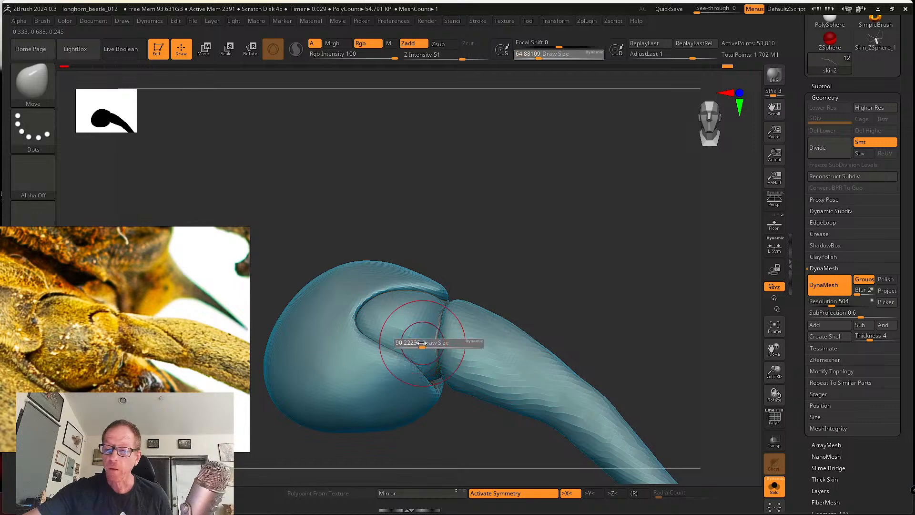
right_click_drag(378, 327, 406, 351)
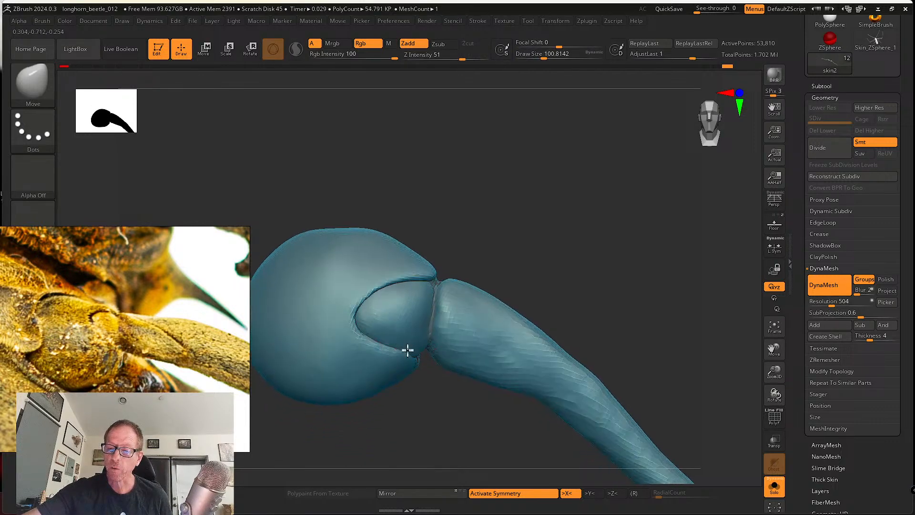
right_click_drag(368, 314, 419, 320)
right_click_drag(434, 387, 443, 338)
mouse_move(513, 349)
right_mouse_down()
mouse_move(494, 336)
mouse_move(499, 321)
right_mouse_up()
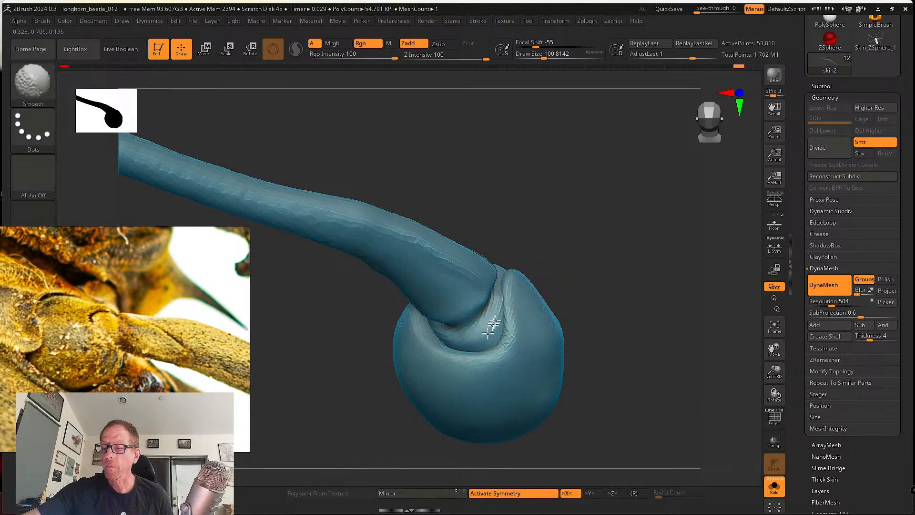
Refine the swollen start of the shaft from both sides with the Move brush and smooth its surface.
mouse_move(534, 261)
right_mouse_down("shift")
mouse_move(442, 280)
mouse_move(427, 350)
mouse_move(421, 322)
right_mouse_up("shift")
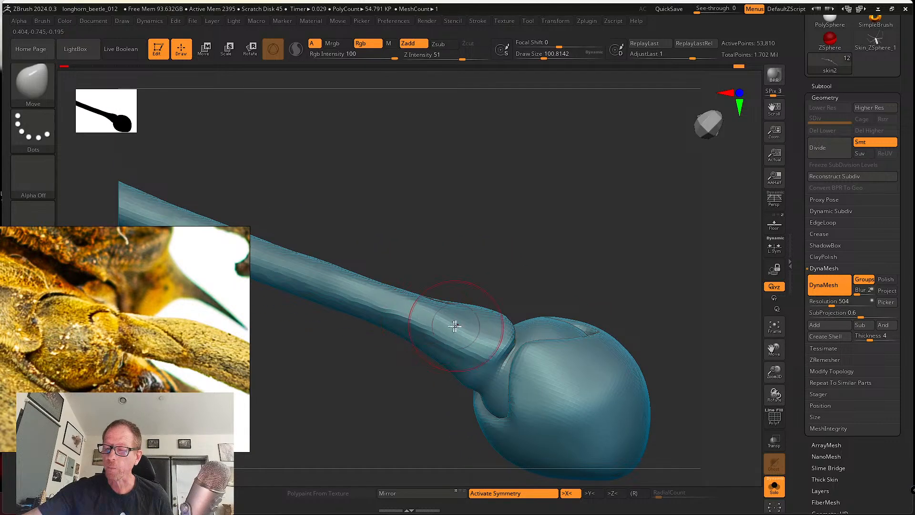
mouse_move(505, 263)
right_mouse_down()
mouse_move(501, 276)
mouse_move(577, 308)
mouse_move(541, 266)
mouse_move(523, 306)
mouse_move(527, 281)
mouse_move(469, 313)
mouse_move(448, 292)
mouse_move(477, 286)
right_mouse_up()
right_click_drag(517, 341, 447, 266)
key("shift")
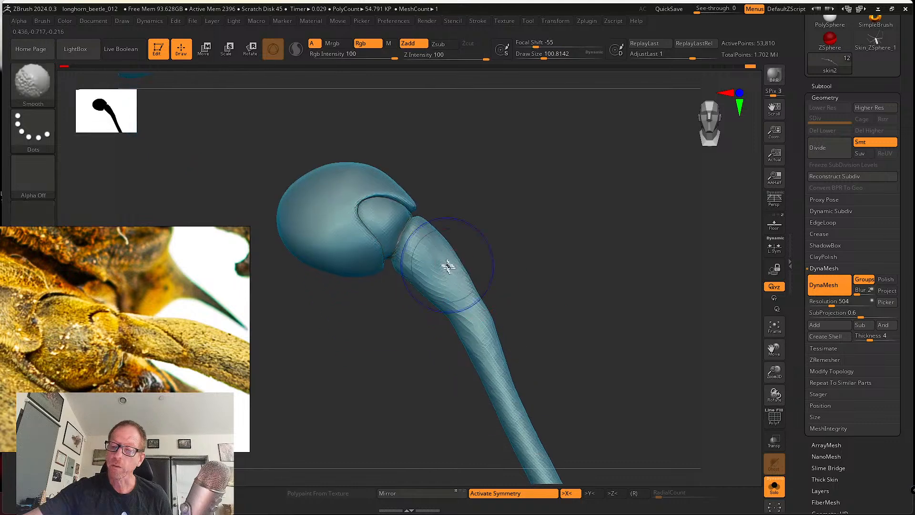
right_click_drag(500, 383, 515, 333)
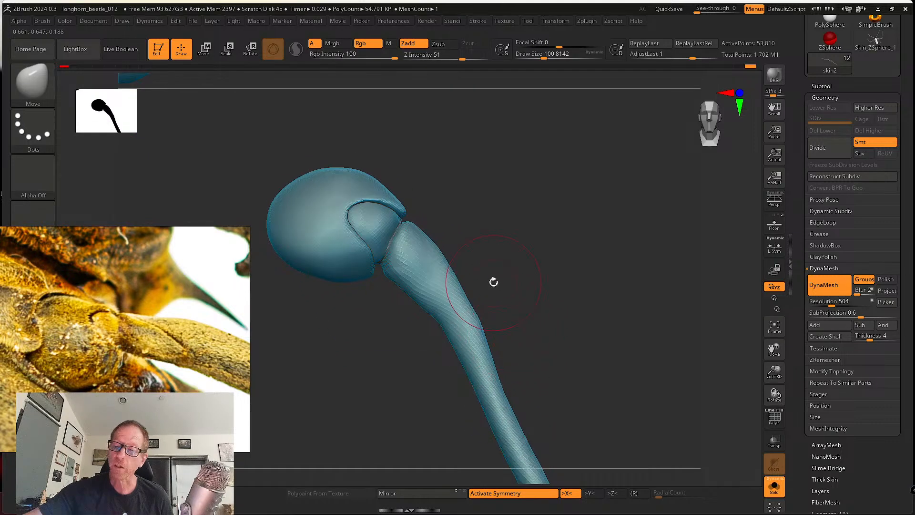
right_click_drag(494, 282, 474, 262)
Carve a groove along the swollen start of the shaft with the DamStandard brush at a draw size of about 41.
left_click(33, 81)
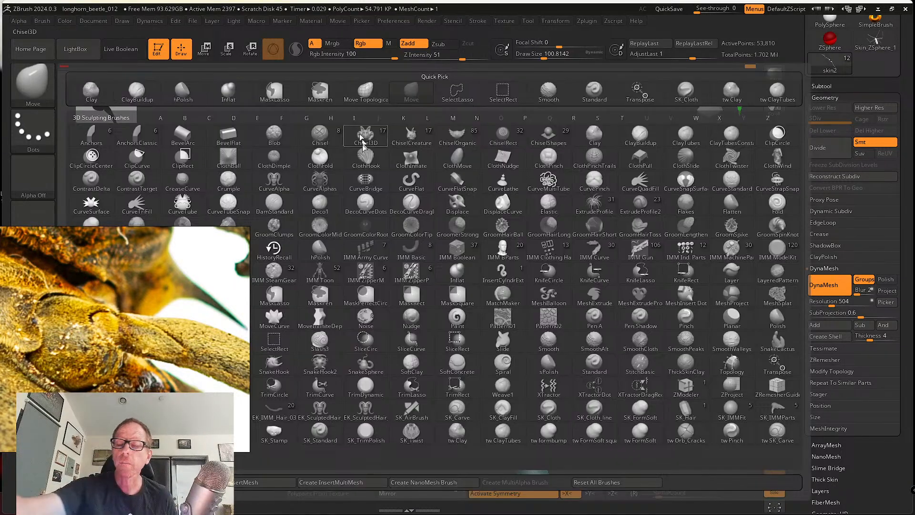
left_click(274, 205)
key("s")
left_click_drag(430, 246, 429, 246)
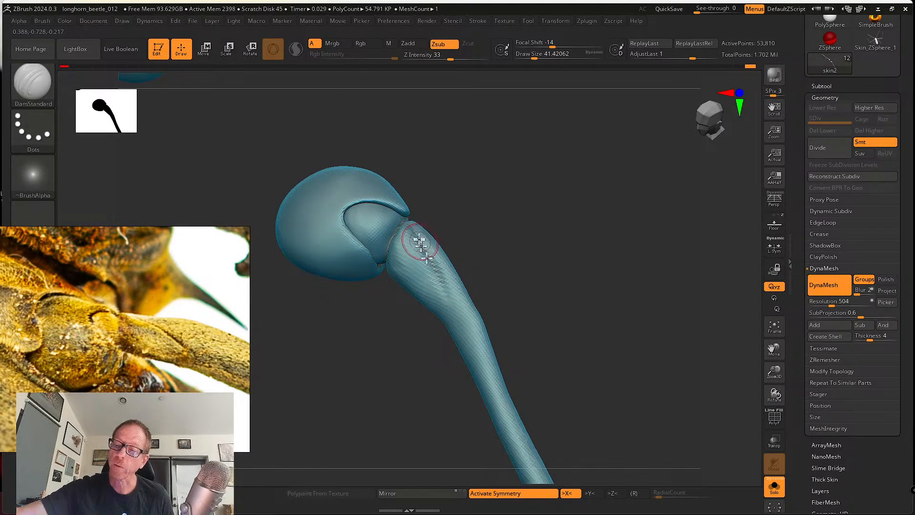
mouse_move(504, 281)
left_mouse_down()
mouse_move(504, 249)
mouse_move(451, 302)
mouse_move(441, 247)
mouse_move(453, 295)
left_mouse_up()
left_click_drag(481, 259, 470, 281)
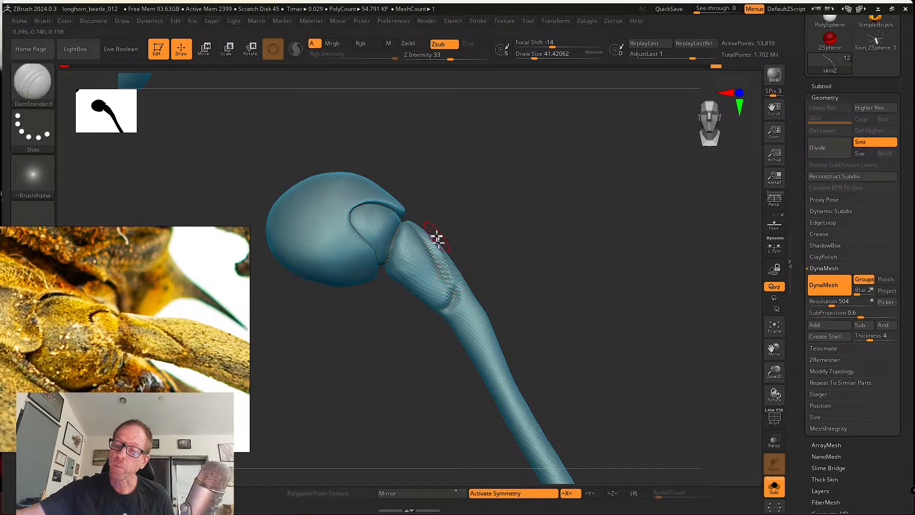
Deepen the groove and carry it around the end of the swollen segment with the DamStandard brush.
left_click_drag(425, 239, 449, 286)
left_click_drag(453, 219, 392, 261)
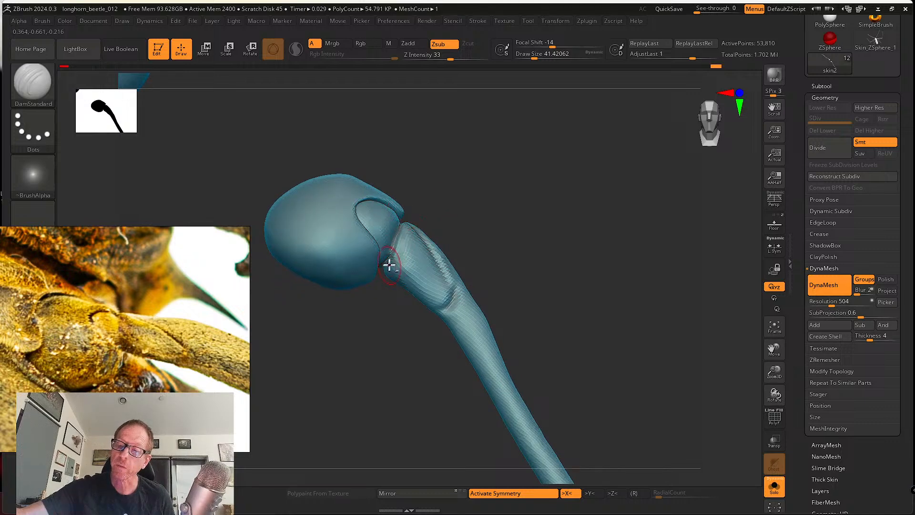
left_click_drag(456, 190, 392, 259)
left_click_drag(468, 259, 493, 192)
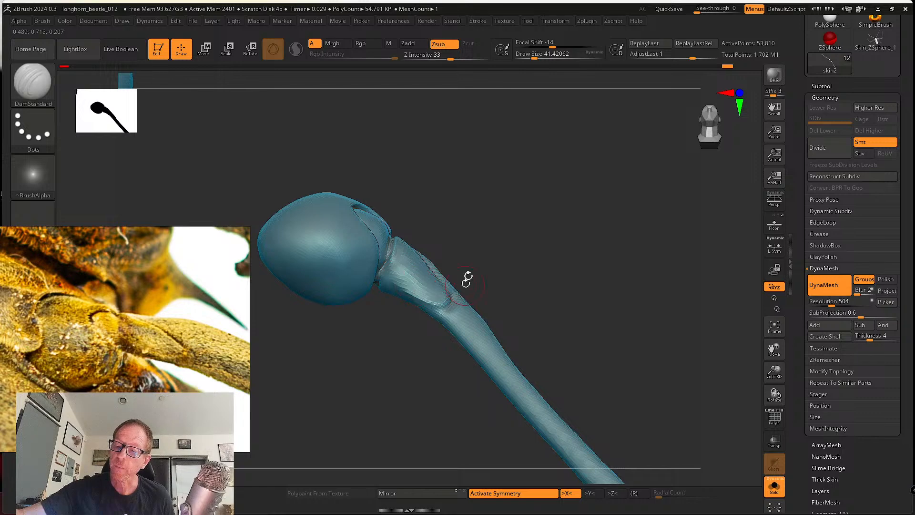
mouse_move(466, 280)
left_mouse_down()
mouse_move(443, 307)
mouse_move(465, 271)
left_mouse_up()
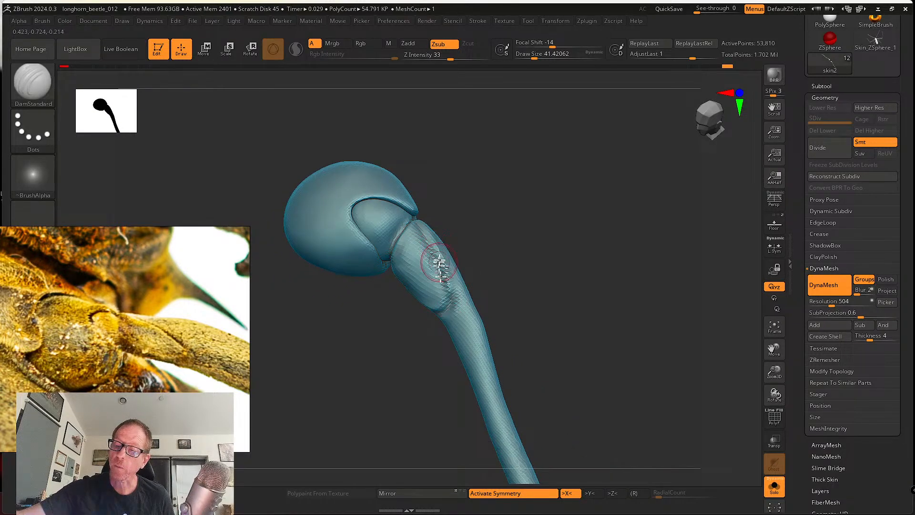
Add volume beside the groove on the shaft with the tw ClayTubes brush at a draw size of about 27.
key("b")
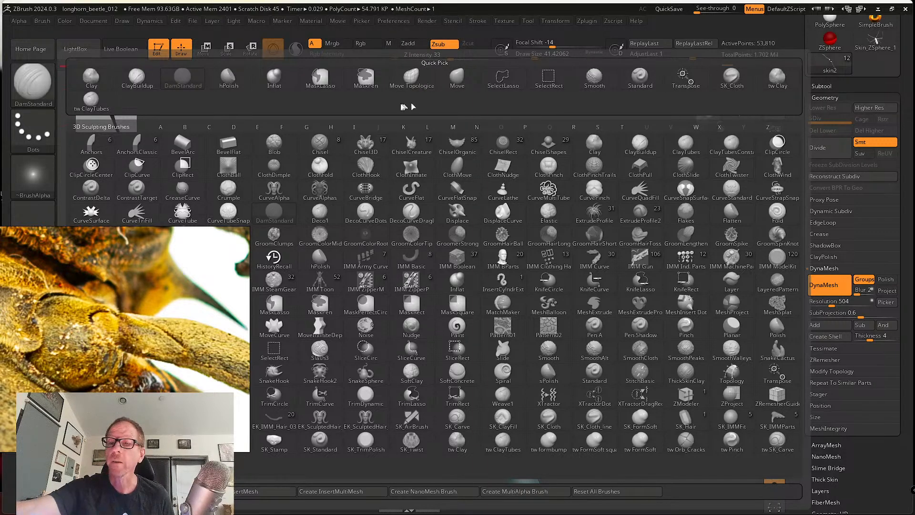
left_click(91, 102)
mouse_move(499, 231)
left_mouse_down()
mouse_move(480, 262)
mouse_move(445, 239)
left_mouse_up()
key("s")
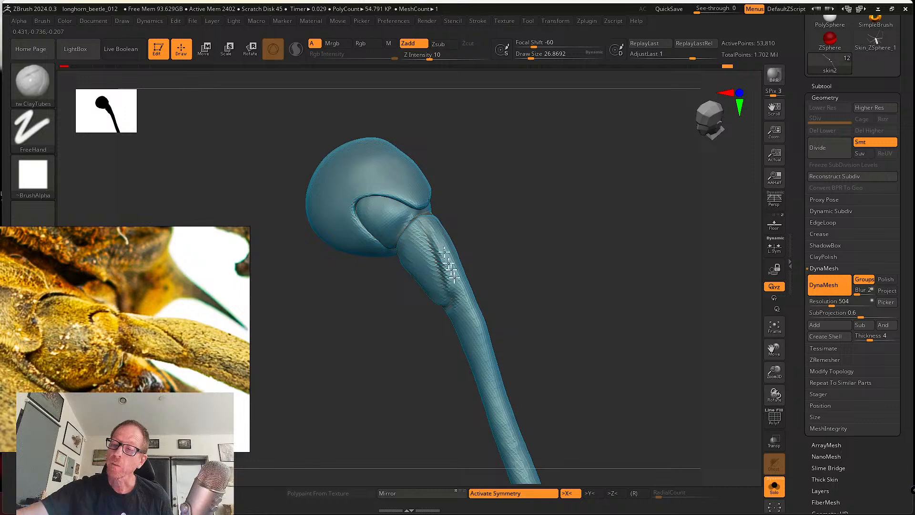
left_click_drag(491, 280, 478, 288)
Build up the shaft's outer side from the joint down past the groove with the tw ClayTubes brush at a draw size of about 65.
key("s")
left_click_drag(462, 259, 469, 258)
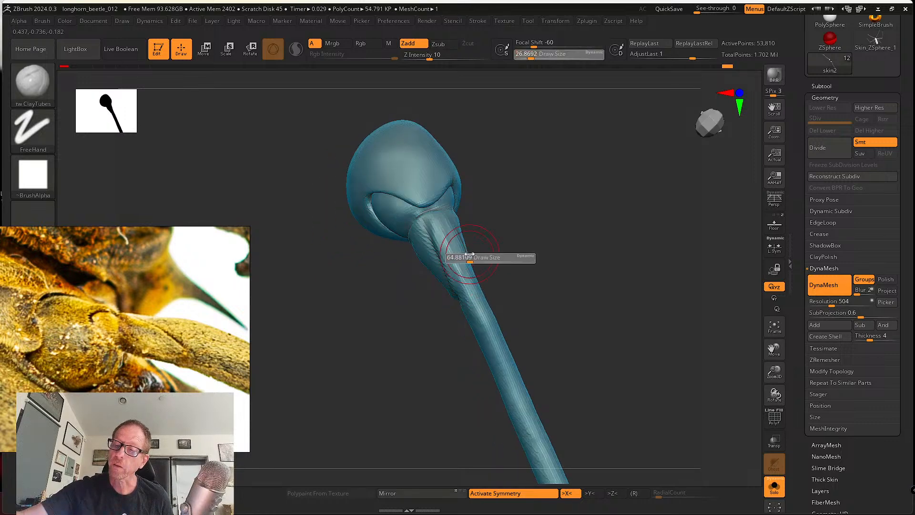
left_click_drag(436, 212, 487, 314)
left_click_drag(444, 230, 500, 365)
left_click_drag(456, 265, 516, 382)
mouse_move(561, 297)
left_mouse_down()
mouse_move(551, 311)
mouse_move(479, 282)
left_mouse_up()
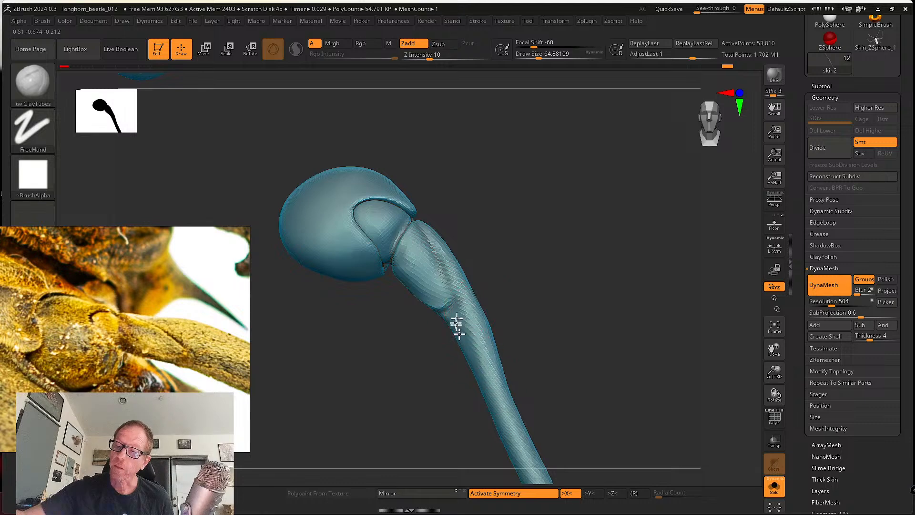
mouse_move(433, 199)
left_mouse_down()
mouse_move(510, 239)
mouse_move(477, 258)
left_mouse_up()
Round out the ball-shaped base segment around the socket with the Move brush at a draw size of about 128.
key("s")
left_click_drag(368, 301, 377, 301)
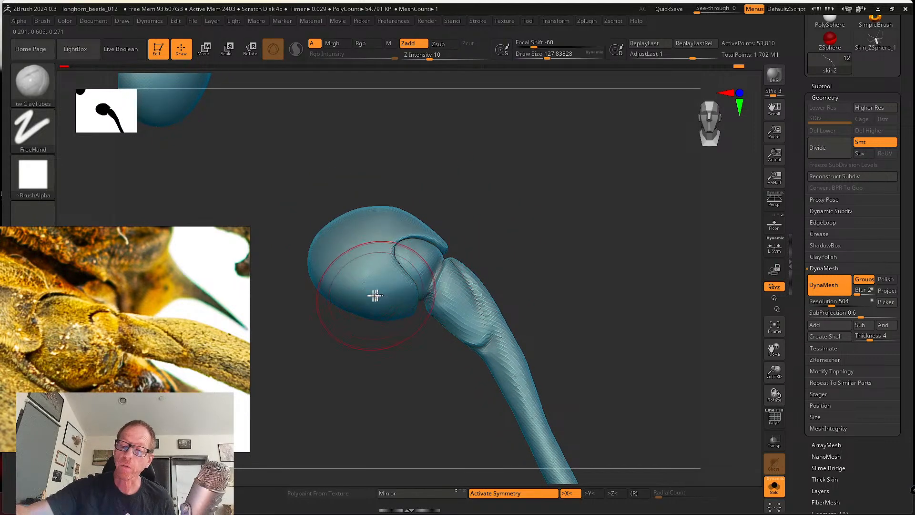
key("b")
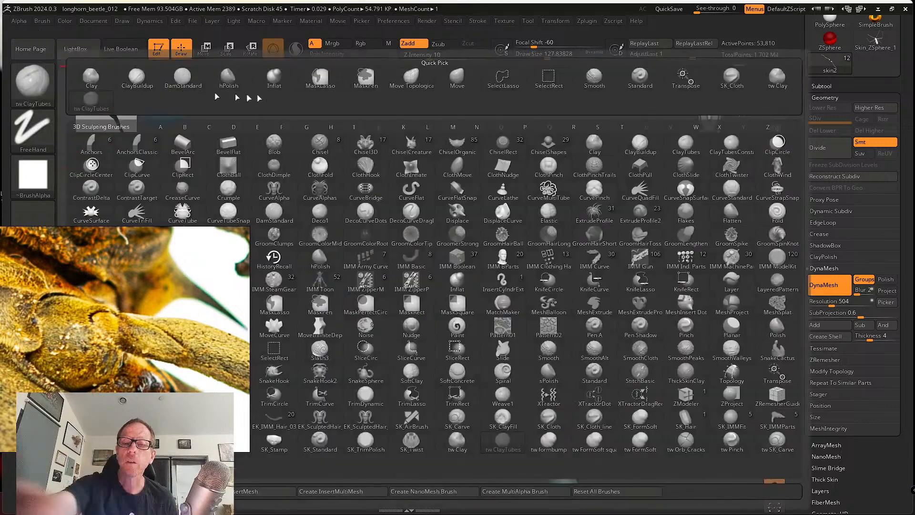
left_click(460, 79)
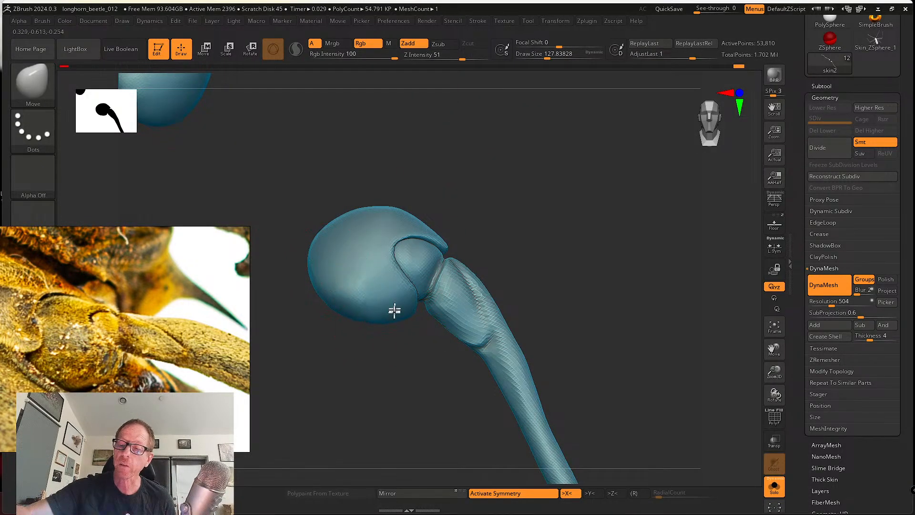
left_click_drag(488, 196, 419, 213)
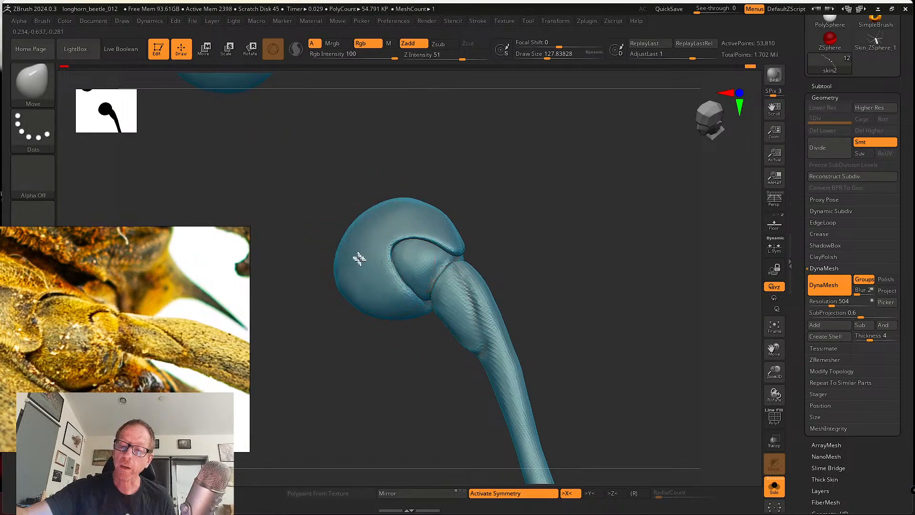
mouse_move(473, 195)
left_mouse_down()
mouse_move(469, 213)
mouse_move(435, 197)
mouse_move(441, 192)
left_mouse_up()
left_click_drag(471, 180, 495, 178)
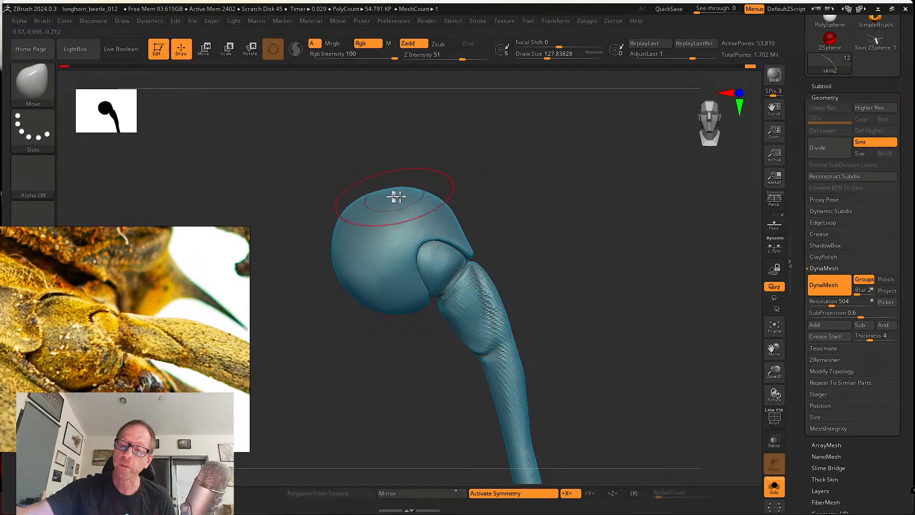
left_click_drag(394, 198, 381, 191)
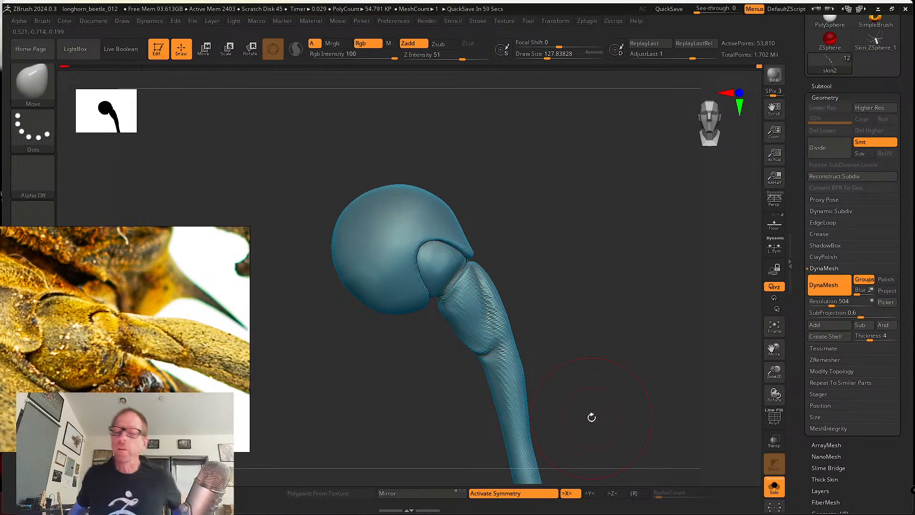
Reduce the Move brush's draw size to about 41 and remesh the leg with DynaMesh.
mouse_move(591, 416)
left_mouse_down()
mouse_move(557, 312)
mouse_move(547, 305)
mouse_move(504, 328)
left_mouse_up()
key("s")
mouse_move(574, 365)
left_mouse_down()
mouse_move(552, 321)
mouse_move(548, 333)
mouse_move(585, 309)
mouse_move(578, 425)
mouse_move(545, 409)
mouse_move(513, 414)
mouse_move(451, 366)
left_mouse_up()
key("s")
mouse_move(492, 395)
left_mouse_down("alt")
mouse_move(494, 456)
mouse_move(453, 427)
left_mouse_up("alt")
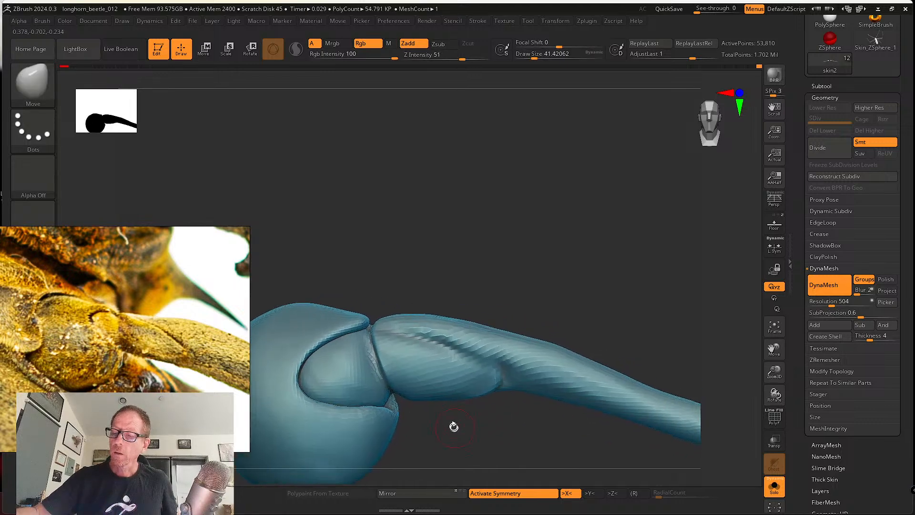
mouse_move(504, 334)
left_mouse_down()
mouse_move(533, 316)
mouse_move(510, 272)
left_mouse_up()
left_click_drag(515, 288, 554, 335, "ctrl")
left_click_drag(558, 325, 522, 306, "alt")
Crease the swollen segment's edges with the SK_Cloth brush at a draw size of about 18, and undo the last stroke.
left_click(43, 88)
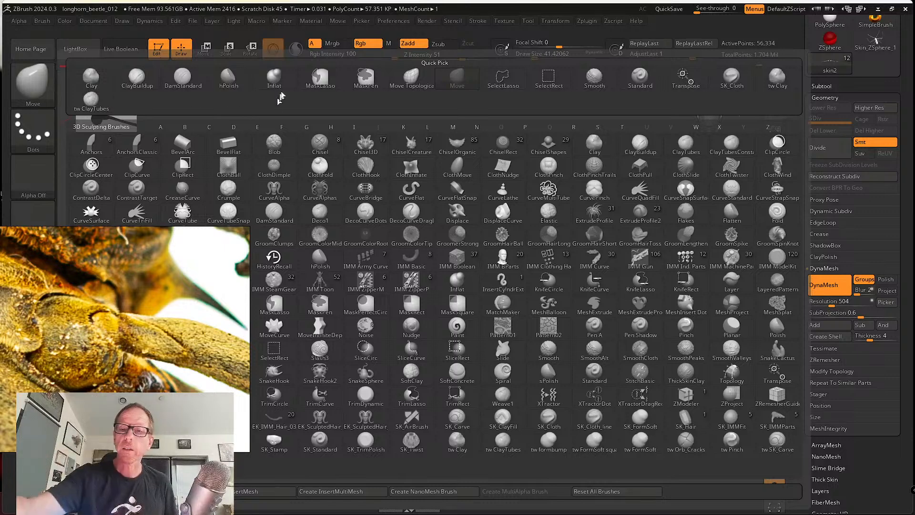
left_click(732, 77)
key("s")
mouse_move(445, 288)
left_mouse_down()
mouse_move(434, 286)
mouse_move(458, 354)
left_mouse_up()
mouse_move(337, 293)
left_mouse_down()
mouse_move(384, 314)
mouse_move(397, 306)
mouse_move(363, 298)
mouse_move(422, 309)
left_mouse_up()
key("ctrl+z")
Crease the swollen segment's upper ridge, far end and lower edge with the SK_Cloth brush at a draw size of about 18.
left_click_drag(528, 375, 530, 335)
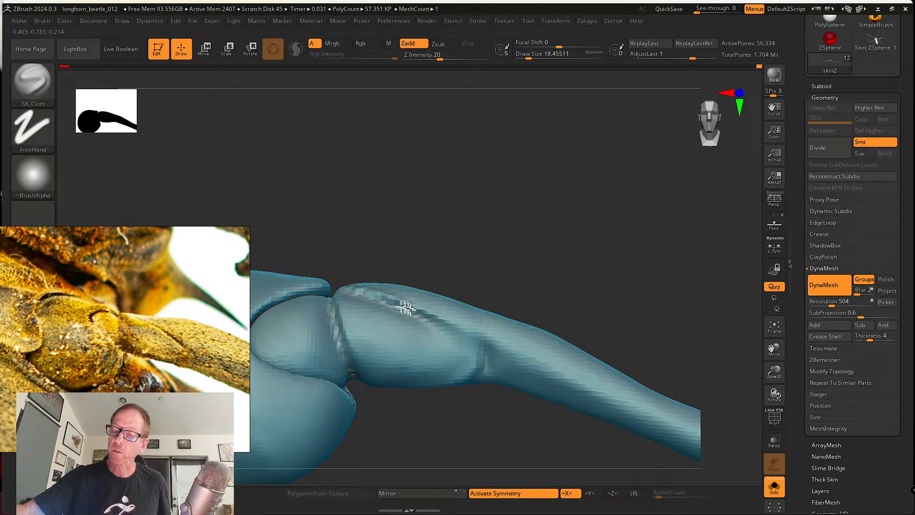
left_click_drag(406, 308, 483, 345)
left_click_drag(492, 392, 487, 340)
right_click_drag(491, 320, 480, 324)
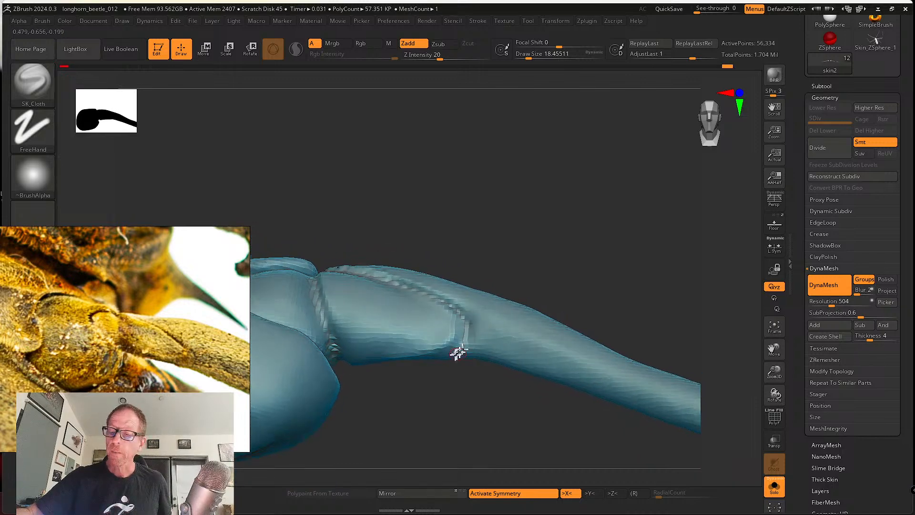
mouse_move(457, 380)
left_mouse_down()
mouse_move(432, 350)
mouse_move(466, 337)
left_mouse_up()
mouse_move(361, 387)
left_mouse_down()
mouse_move(480, 337)
mouse_move(453, 348)
left_mouse_up()
left_click_drag(504, 274, 511, 329)
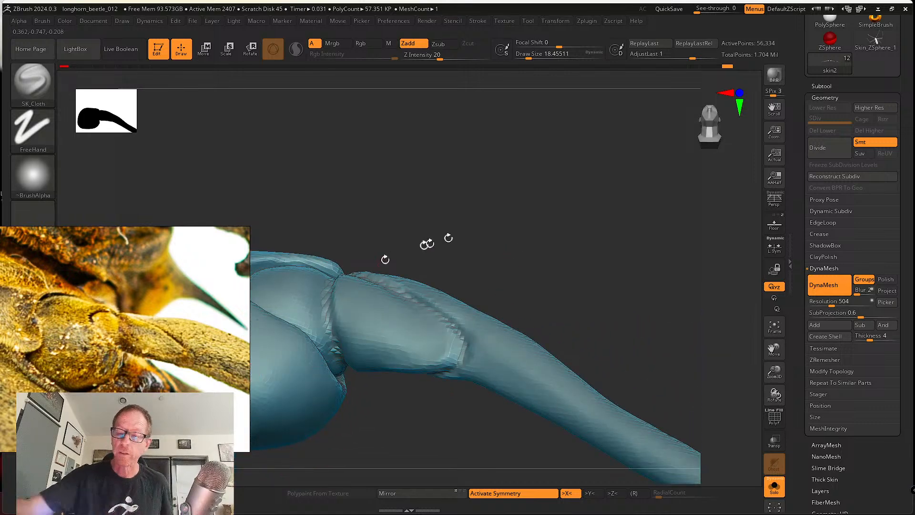
left_click_drag(445, 237, 481, 290)
right_click_drag(467, 390, 483, 344)
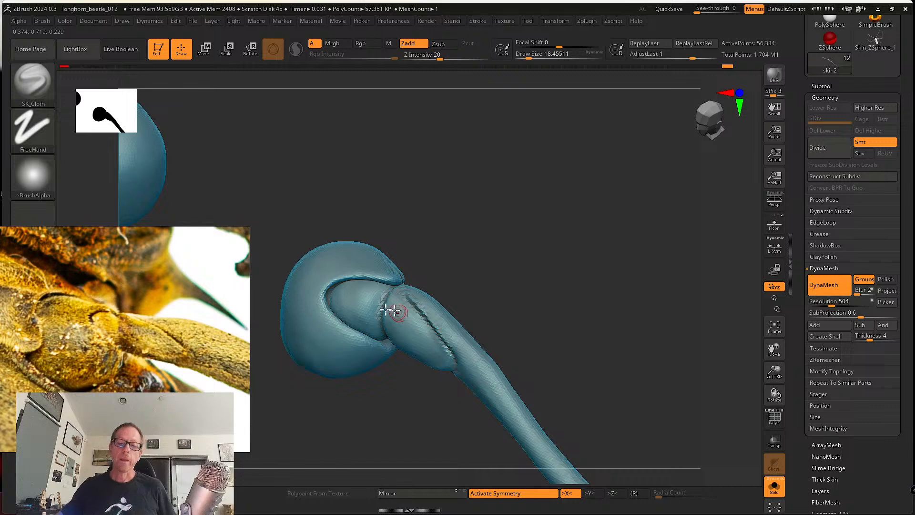
Smooth the leg's long upper shaft between the swollen segment and the knee at a draw size of about 68, checking the reference photo.
scroll(169, 342, "down", 5)
middle_click_drag(182, 339, 107, 324)
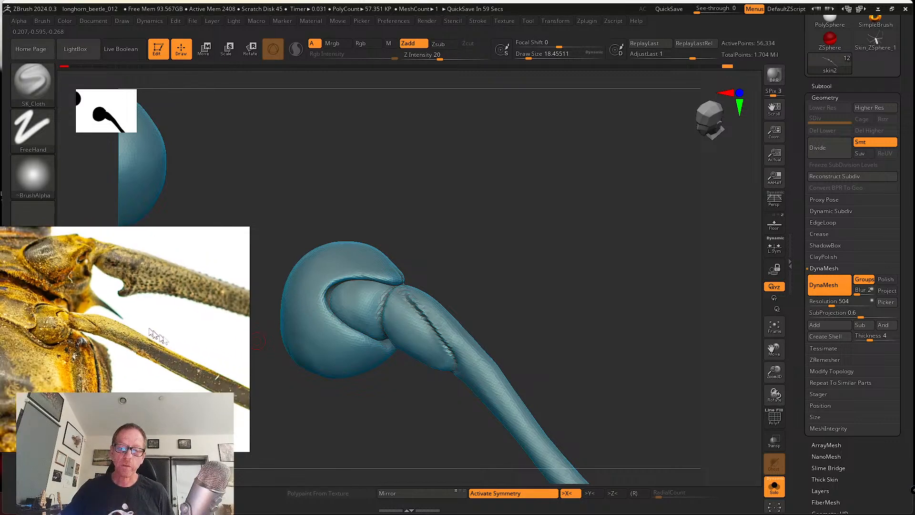
scroll(157, 336, "down", 3)
scroll(160, 343, "up", 2)
right_click_drag(571, 305, 567, 351)
right_click_drag(580, 410, 565, 403, "alt")
key("s")
mouse_move(558, 405)
left_mouse_down()
mouse_move(568, 404)
mouse_move(554, 403)
left_mouse_up()
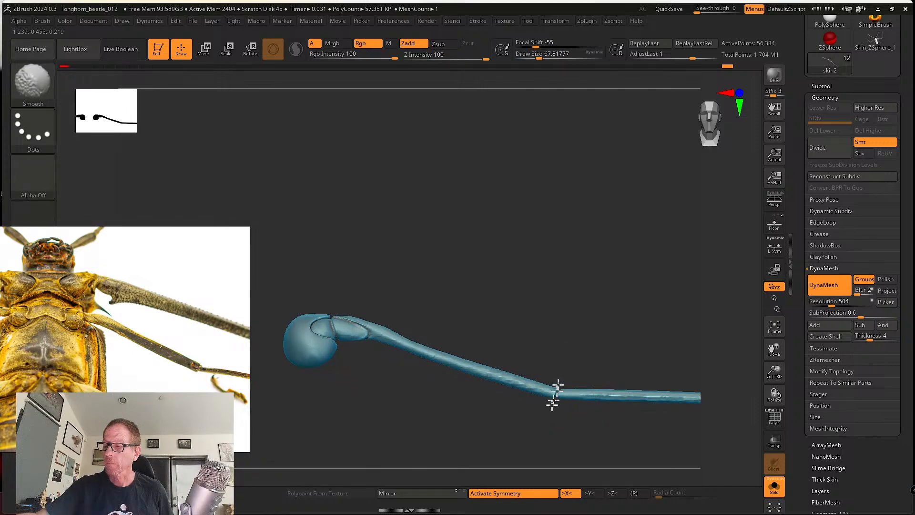
mouse_move(460, 363)
left_mouse_down("shift")
mouse_move(518, 391)
mouse_move(435, 350)
mouse_move(500, 376)
left_mouse_up("shift")
Thicken the upper shaft from the swollen segment towards the knee with the Inflat brush at a draw size of about 68.
right_click_drag(482, 307, 484, 338, "alt")
key("b")
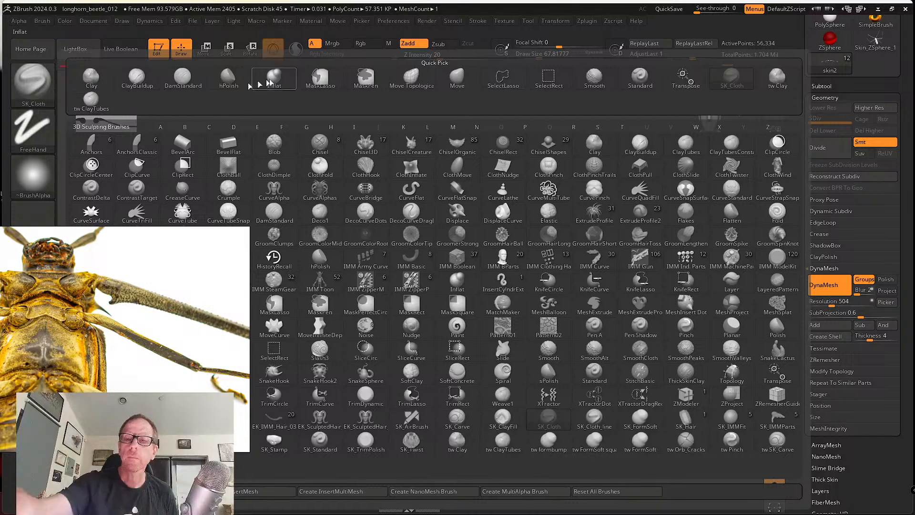
key("i")
key("n")
mouse_move(401, 364)
left_mouse_down()
mouse_move(469, 384)
mouse_move(500, 408)
mouse_move(411, 375)
mouse_move(507, 405)
mouse_move(450, 396)
mouse_move(497, 408)
left_mouse_up()
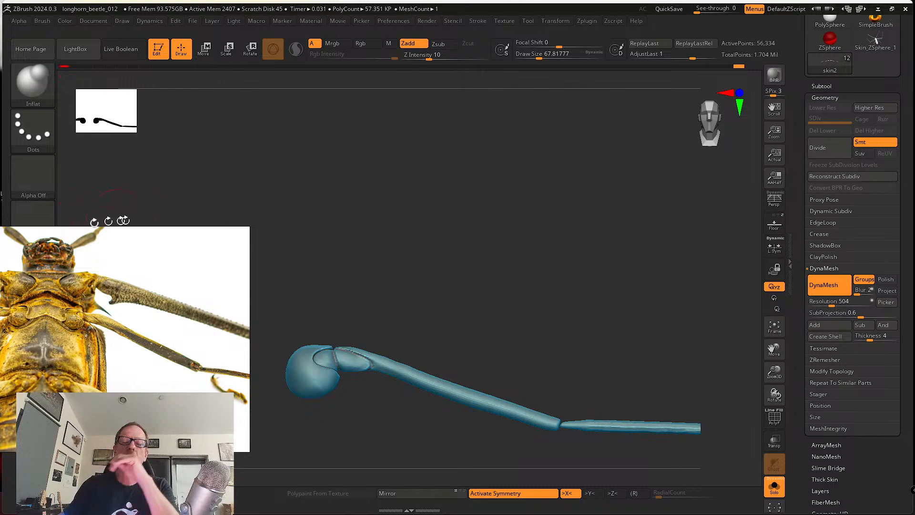
Flatten the upper shaft's front face to match the reference photo with the hPolish brush at a draw size of about 49, and smooth it.
scroll(173, 296, "up", 4)
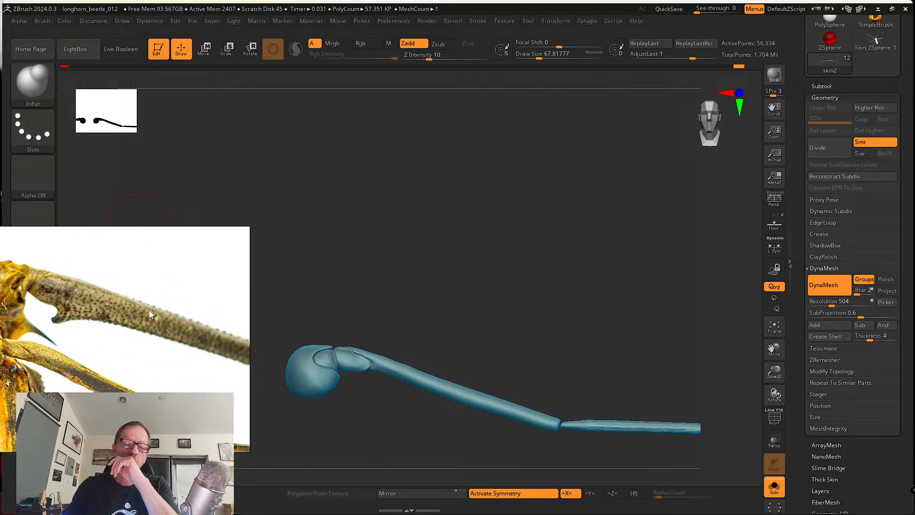
scroll(150, 313, "down", 3)
scroll(143, 289, "up", 2)
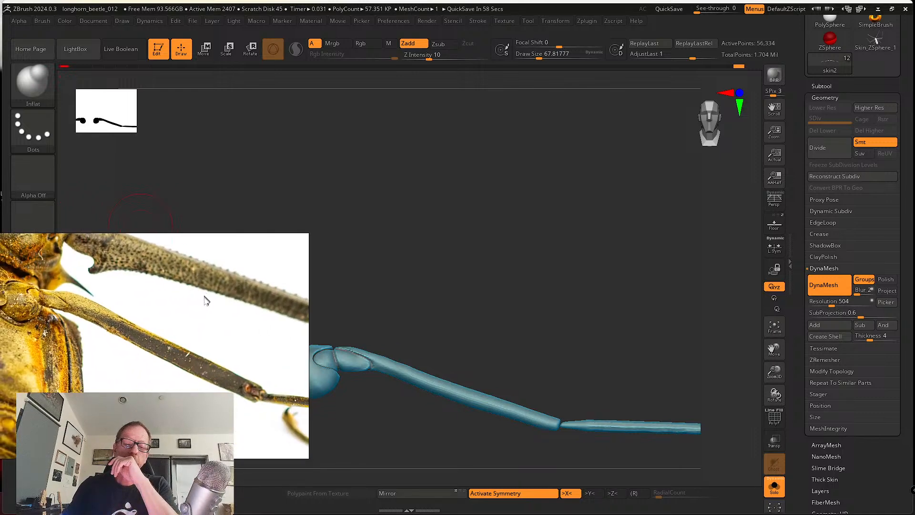
scroll(204, 299, "down", 2)
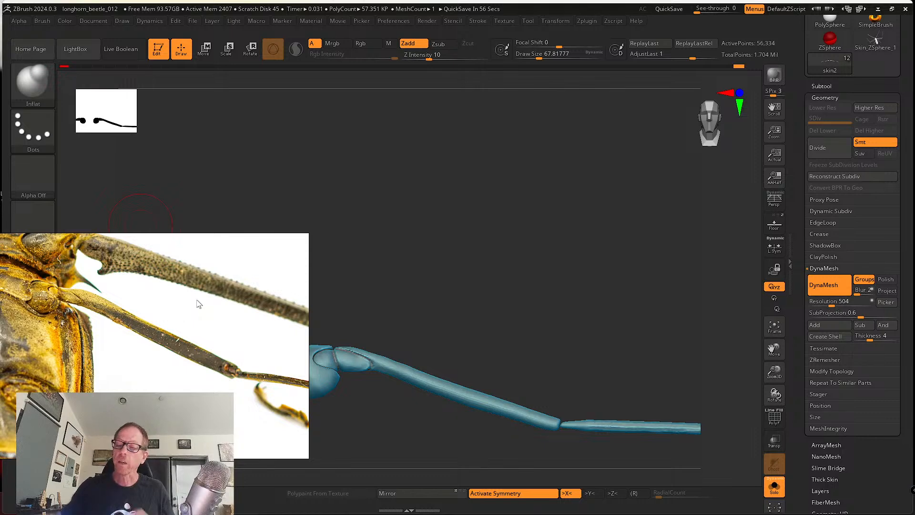
left_click(33, 82)
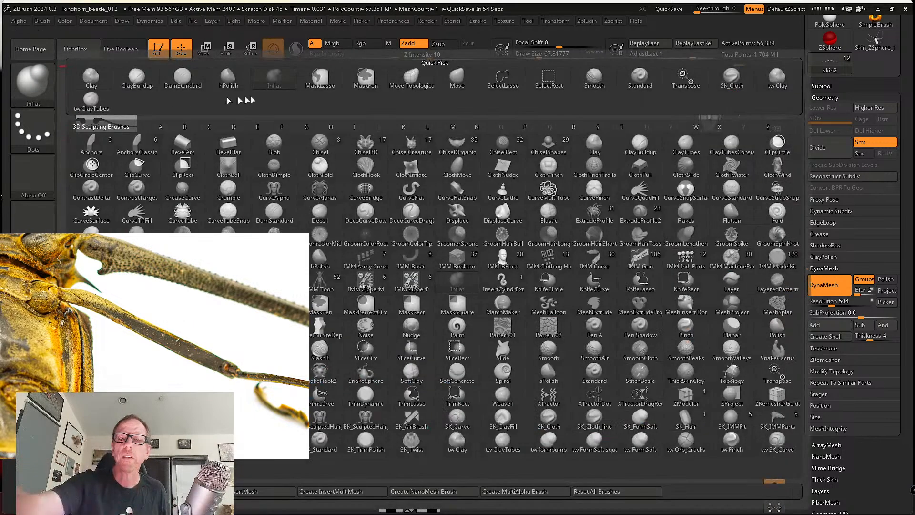
left_click(229, 76)
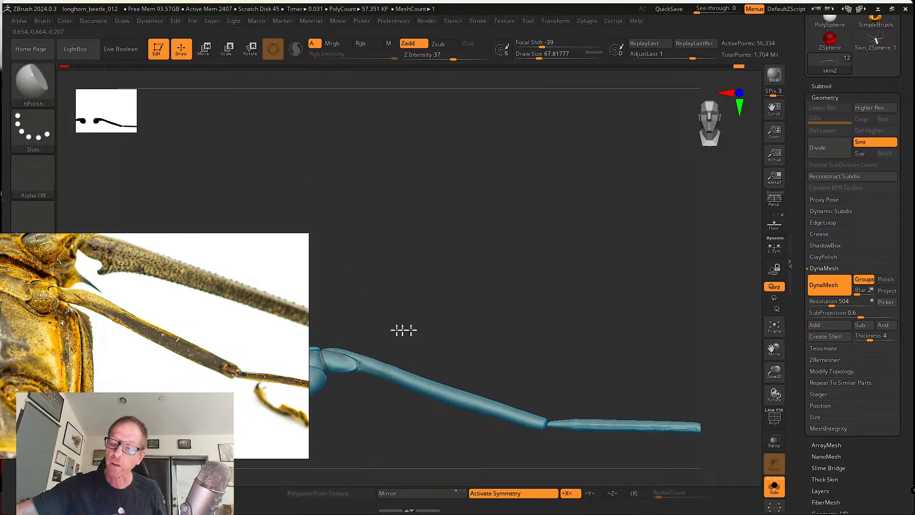
key("s")
left_click_drag(366, 335, 362, 334)
mouse_move(367, 333)
left_mouse_down("alt")
mouse_move(380, 310)
mouse_move(352, 345)
mouse_move(408, 373)
left_mouse_up("alt")
mouse_move(353, 350)
left_mouse_down()
mouse_move(487, 396)
mouse_move(409, 374)
left_mouse_up()
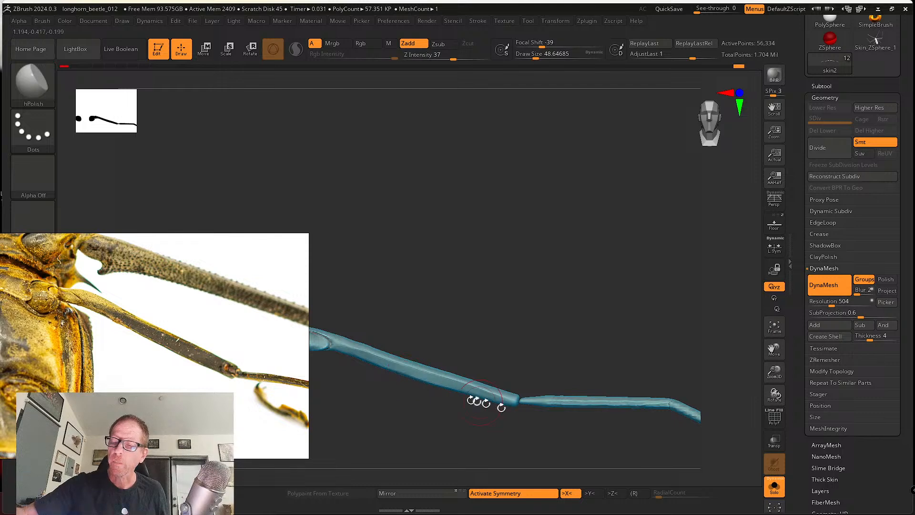
mouse_move(481, 402)
left_mouse_down()
mouse_move(421, 379)
mouse_move(481, 397)
left_mouse_up()
left_click_drag(364, 364, 492, 403, "shift")
Polish the upper shaft's neighbouring sides down to the knee with the hPolish brush, and smooth the hard transitions.
mouse_move(413, 384)
right_mouse_down()
mouse_move(383, 336)
mouse_move(354, 342)
right_mouse_up()
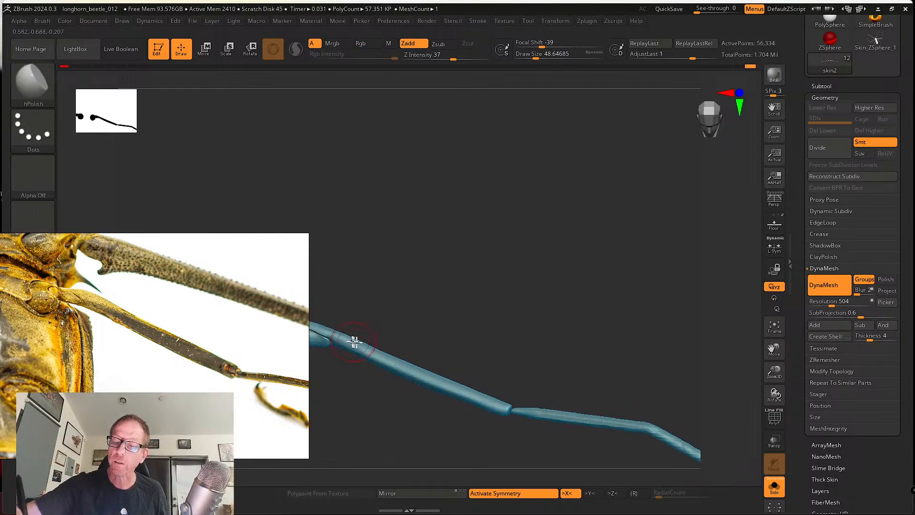
right_click_drag(482, 402, 458, 399)
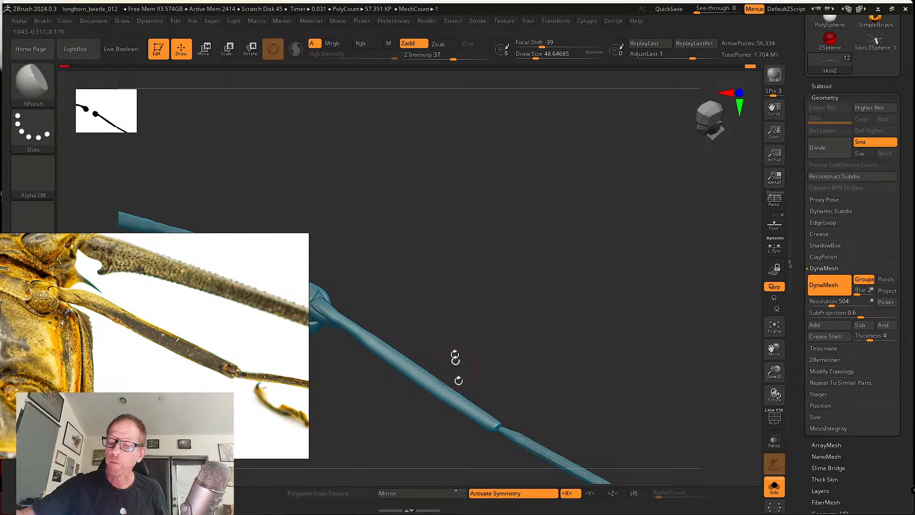
right_click_drag(455, 358, 371, 336)
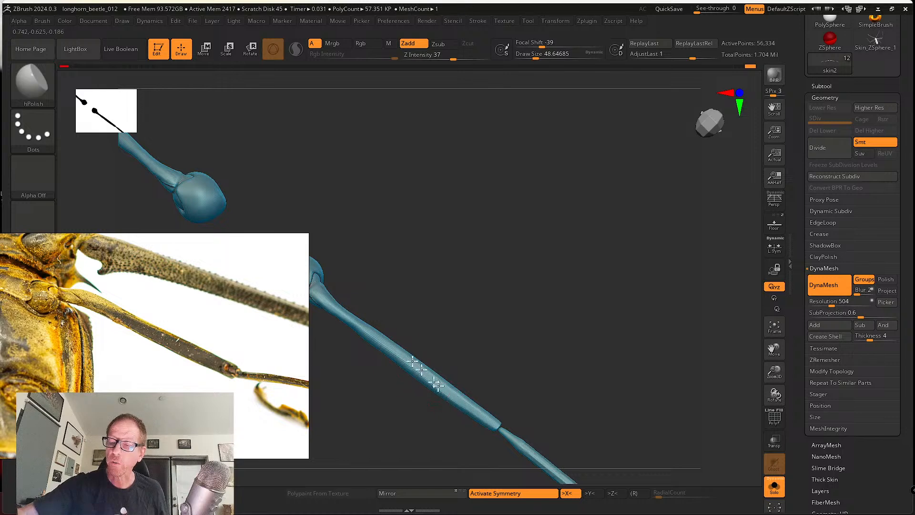
right_click_drag(484, 388, 462, 368)
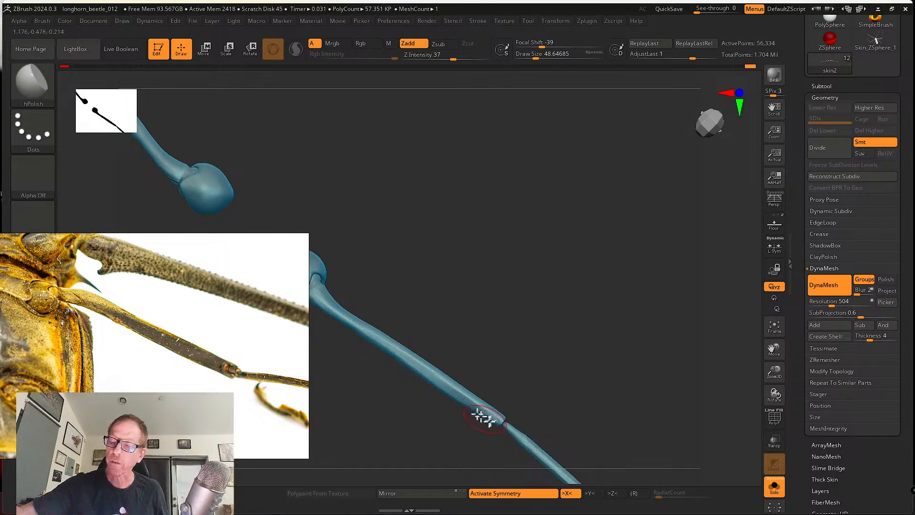
key("shift")
left_click_drag(467, 395, 436, 379, "shift")
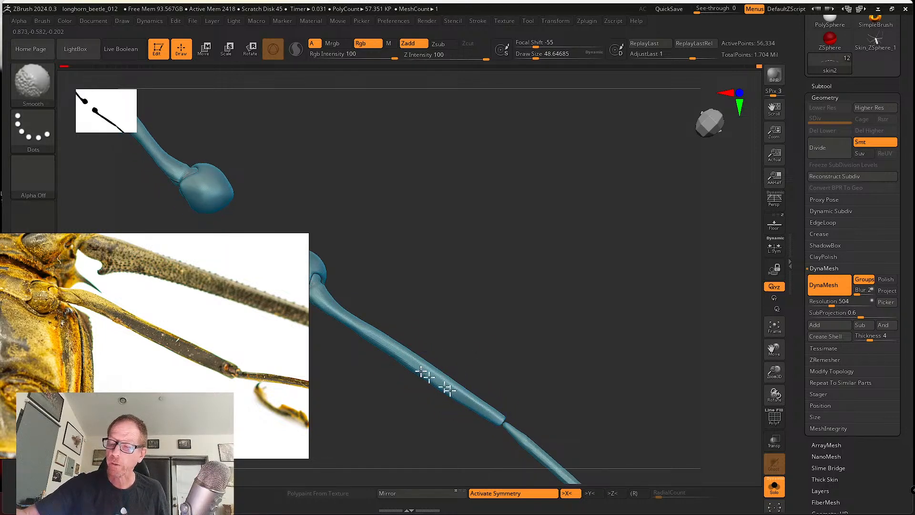
left_click_drag(501, 388, 487, 341)
mouse_move(382, 338)
left_mouse_down("shift")
mouse_move(459, 393)
mouse_move(493, 370)
left_mouse_up("shift")
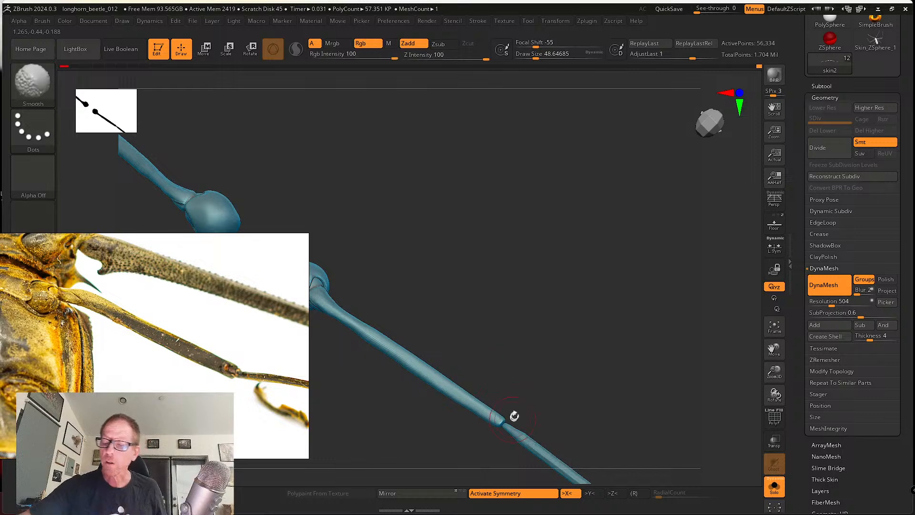
Flatten the upper shaft's opposite side with the hPolish brush, and smooth the shaft's end at the knee.
mouse_move(513, 417)
right_mouse_down()
mouse_move(541, 321)
mouse_move(545, 399)
mouse_move(536, 374)
mouse_move(537, 343)
mouse_move(549, 333)
mouse_move(548, 398)
mouse_move(539, 393)
right_mouse_up()
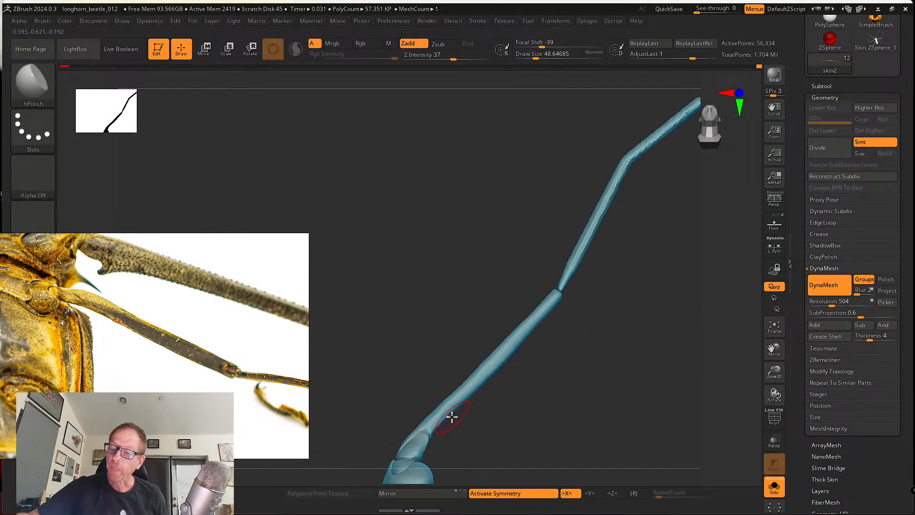
mouse_move(493, 363)
left_mouse_down()
mouse_move(556, 292)
mouse_move(449, 408)
mouse_move(568, 284)
left_mouse_up()
right_click_drag(566, 306, 553, 314)
mouse_move(553, 303)
left_mouse_down("shift")
mouse_move(475, 389)
mouse_move(568, 294)
left_mouse_up("shift")
right_click_drag(574, 312, 579, 329)
mouse_move(534, 329)
left_mouse_down()
mouse_move(554, 298)
mouse_move(478, 381)
left_mouse_up()
mouse_move(478, 382)
left_mouse_down()
mouse_move(513, 343)
mouse_move(455, 410)
mouse_move(546, 309)
left_mouse_up()
right_click_drag(580, 329, 549, 312)
mouse_move(549, 312)
left_mouse_down()
mouse_move(531, 323)
mouse_move(542, 331)
left_mouse_up()
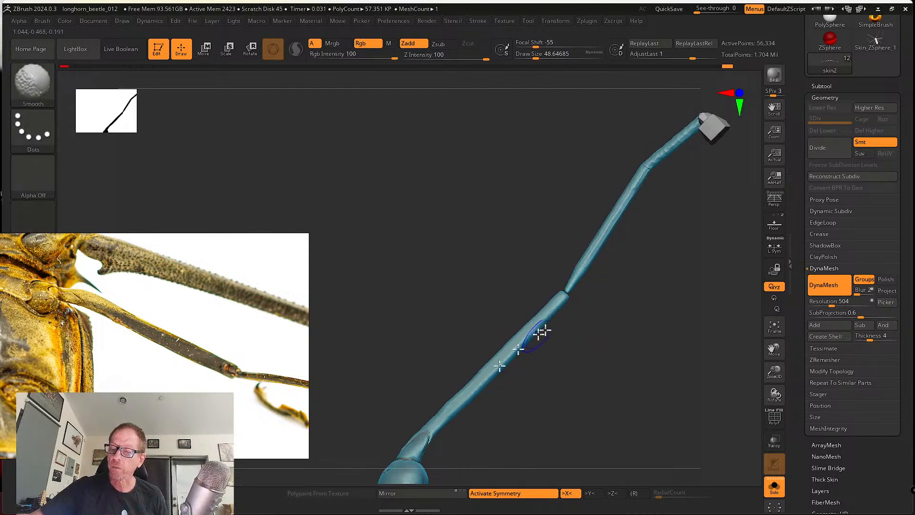
Even out the remaining facets along the upper shaft with hPolish strokes, and soften its middle section with the Smooth brush.
right_click_drag(543, 333, 534, 341)
mouse_move(533, 341)
left_mouse_down()
mouse_move(533, 326)
mouse_move(552, 314)
mouse_move(463, 400)
left_mouse_up()
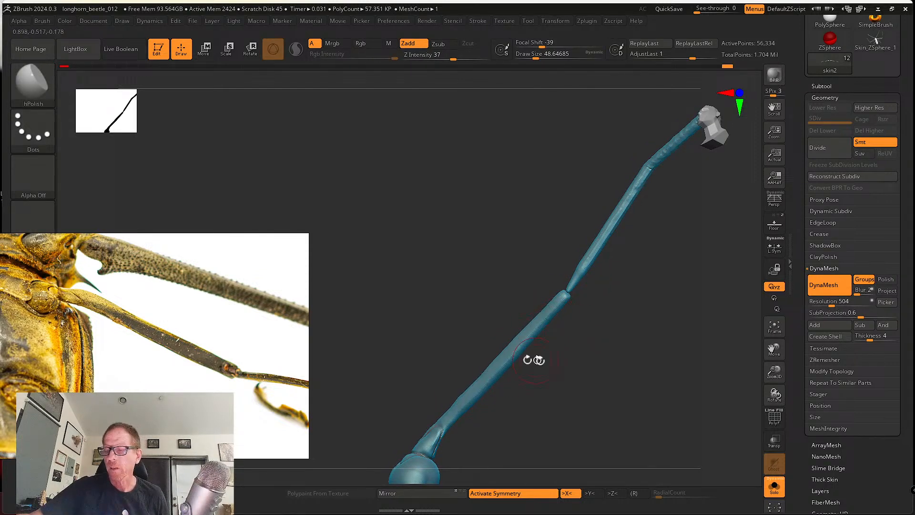
right_click_drag(533, 360, 553, 368)
left_click_drag(490, 363, 580, 300)
right_click_drag(572, 350, 507, 366)
left_click_drag(507, 363, 542, 328, "shift")
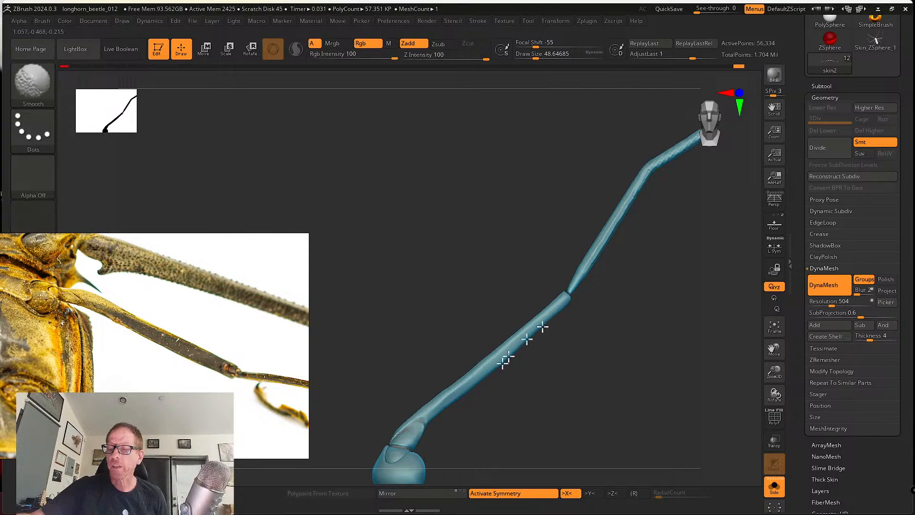
right_click_drag(544, 359, 532, 386)
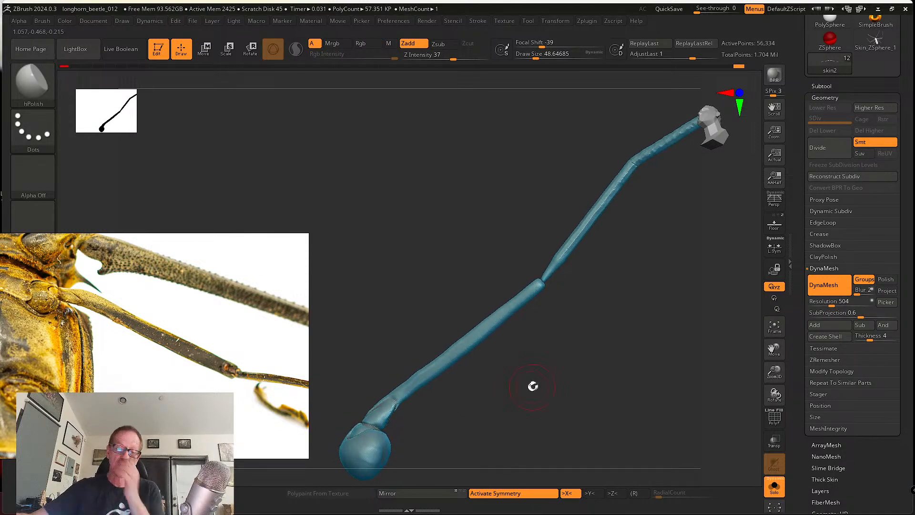
Widen and round the upper shaft's end at the knee with the Move brush at a draw size of about 62, smoothing below it.
mouse_move(545, 353)
right_mouse_down()
mouse_move(561, 341)
mouse_move(557, 329)
mouse_move(553, 388)
mouse_move(501, 409)
right_mouse_up()
left_click(23, 92)
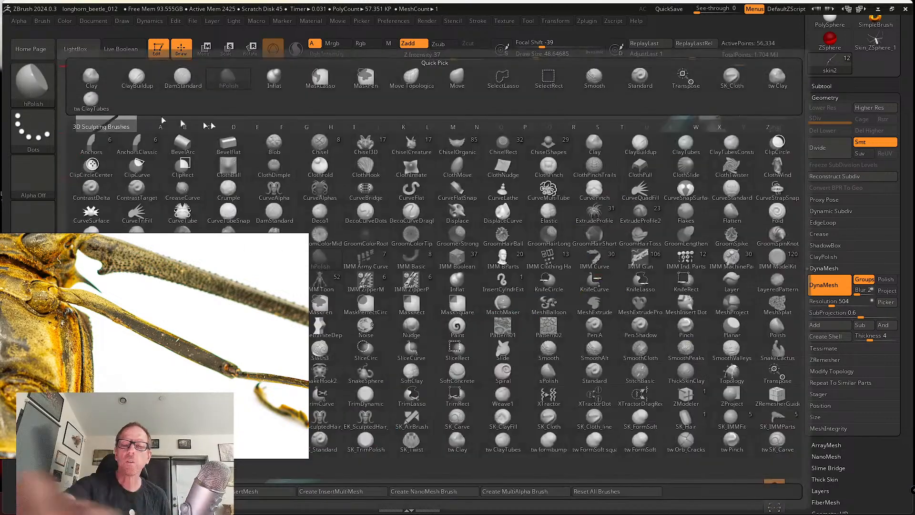
left_click(451, 83)
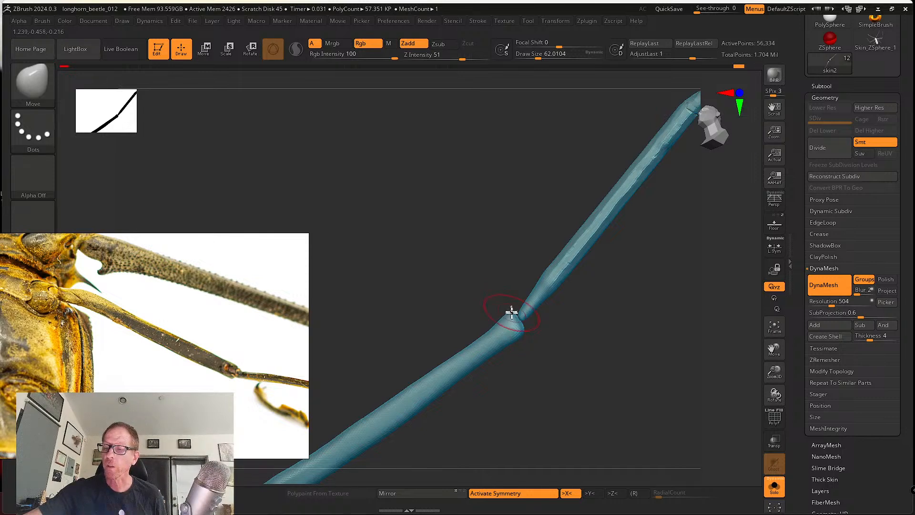
mouse_move(540, 330)
right_mouse_down()
mouse_move(547, 337)
mouse_move(572, 306)
mouse_move(526, 321)
mouse_move(533, 327)
right_mouse_up()
left_click_drag(512, 337, 516, 321)
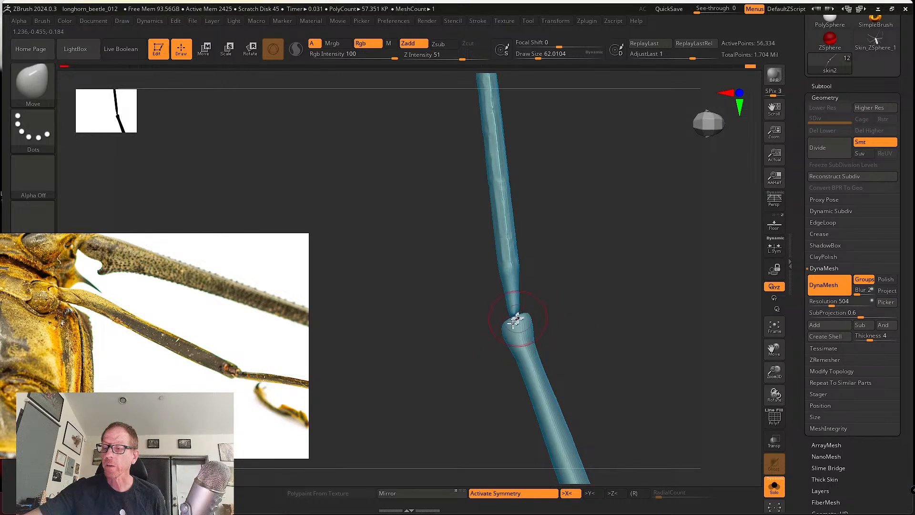
right_click_drag(526, 316, 543, 327)
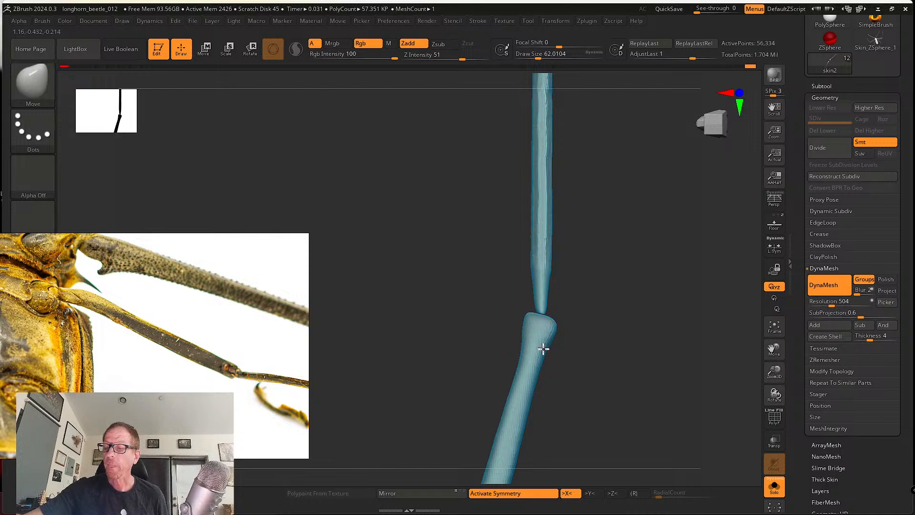
mouse_move(545, 347)
left_mouse_down("shift")
mouse_move(539, 334)
mouse_move(540, 368)
left_mouse_up("shift")
mouse_move(558, 326)
right_mouse_down()
mouse_move(576, 315)
mouse_move(555, 316)
right_mouse_up()
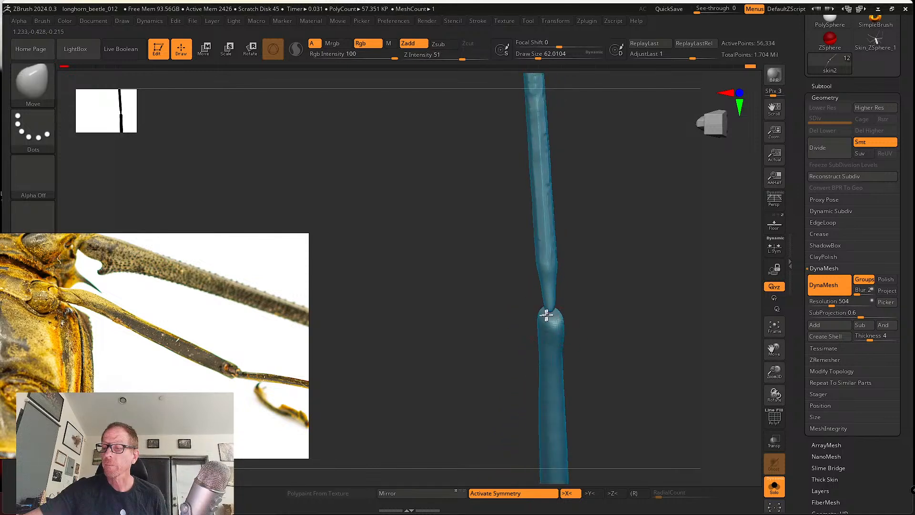
Refine the knee's socket-shaped end with the Move brush, reducing the draw size to about 39, and smooth the shaft just below it.
left_click_drag(548, 316, 552, 311)
right_click_drag(560, 309, 597, 294)
key("s")
left_click_drag(596, 294, 582, 297)
key("s")
right_click_drag(535, 317, 591, 313)
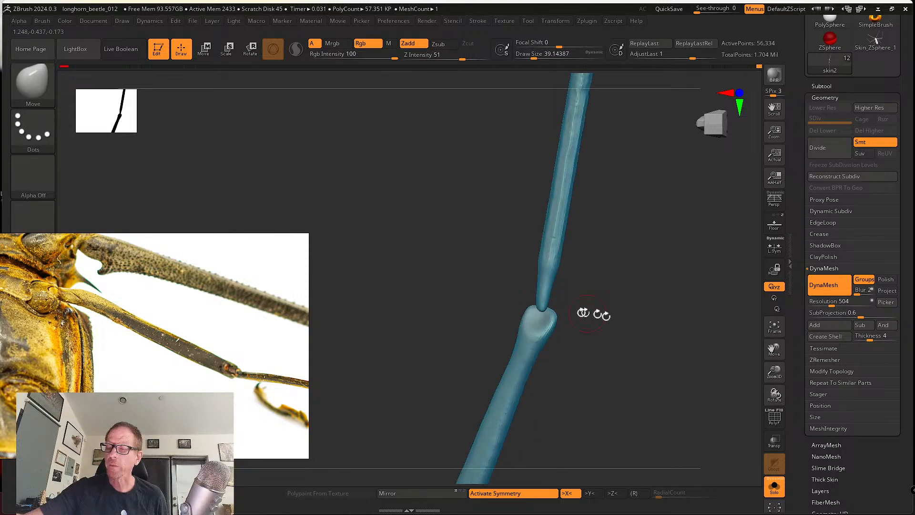
left_click_drag(533, 336, 523, 366, "shift")
right_click_drag(553, 353, 578, 347)
left_click_drag(535, 325, 528, 363, "shift")
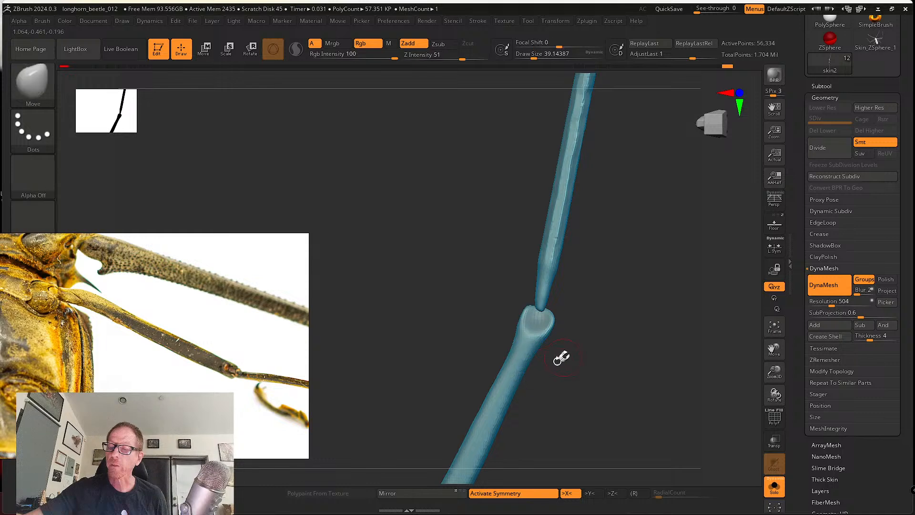
right_click_drag(562, 356, 557, 321, "alt")
mouse_move(518, 324)
left_mouse_down("shift")
mouse_move(526, 292)
mouse_move(505, 347)
left_mouse_up("shift")
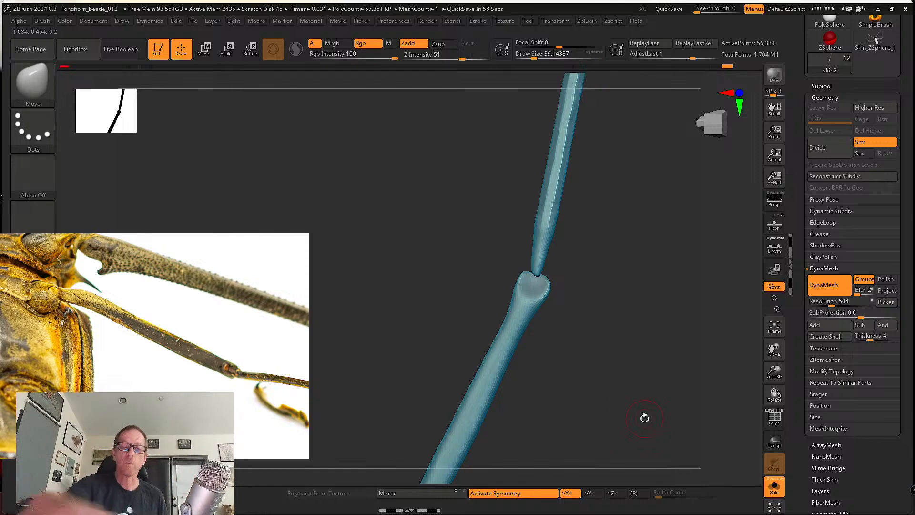
Carve a hollow into the lower shaft's socket at the knee with the tw ClayTubes brush at a draw size of about 39.
left_click(33, 82)
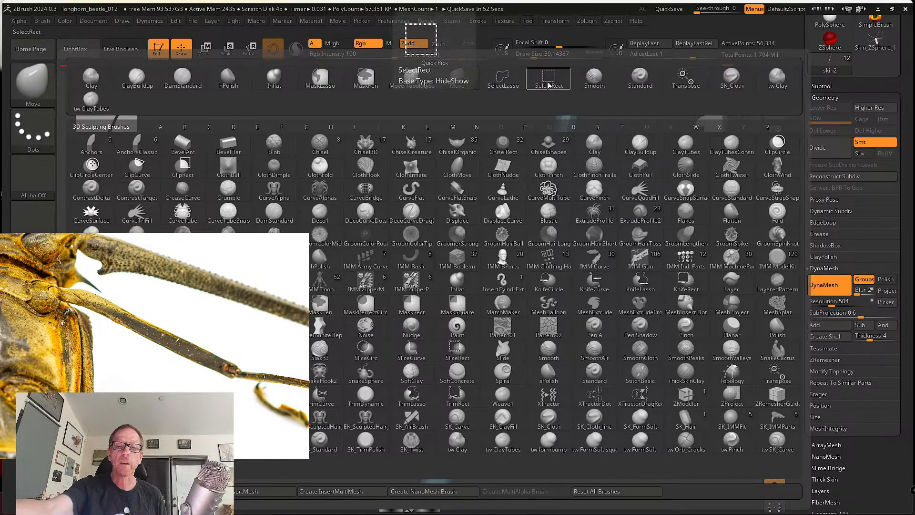
left_click(95, 100)
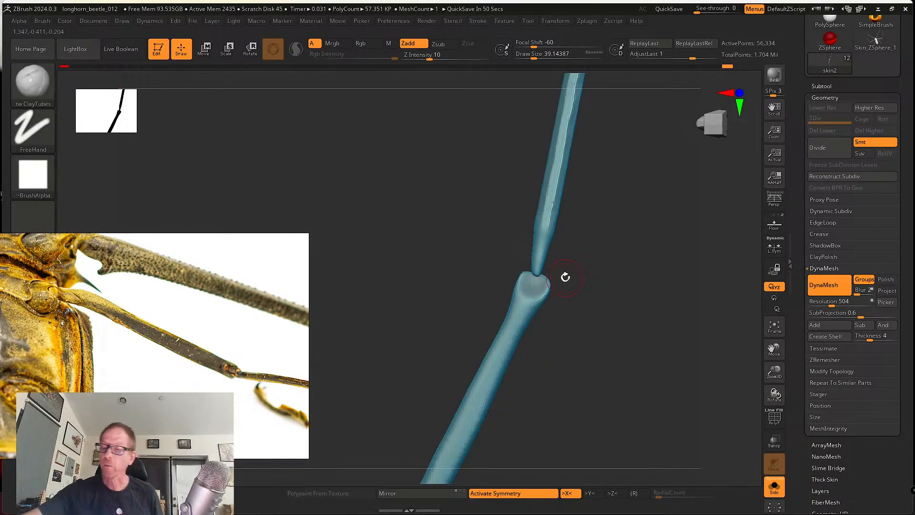
mouse_move(566, 276)
left_mouse_down()
mouse_move(574, 333)
mouse_move(555, 268)
mouse_move(556, 337)
mouse_move(574, 311)
left_mouse_up()
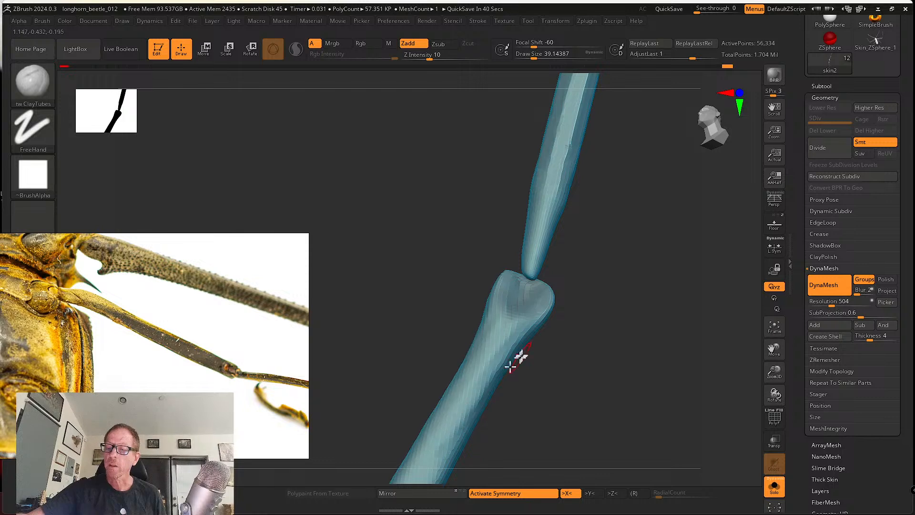
key("shift")
left_click_drag(572, 292, 546, 341, "alt")
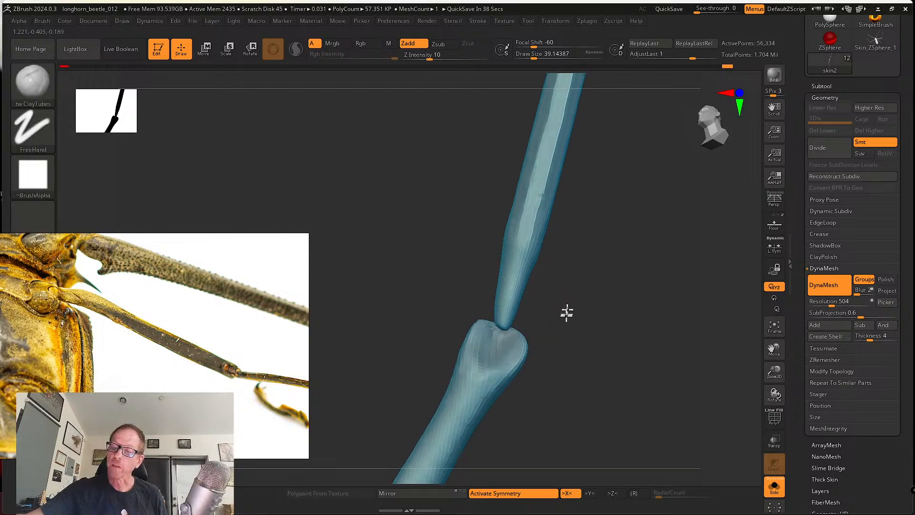
mouse_move(486, 351)
left_mouse_down()
mouse_move(479, 361)
mouse_move(487, 363)
mouse_move(499, 355)
mouse_move(497, 338)
mouse_move(509, 351)
mouse_move(557, 332)
mouse_move(506, 341)
mouse_move(501, 322)
left_mouse_up()
left_click_drag(556, 326, 590, 317)
left_click_drag(485, 335, 496, 374)
left_click_drag(568, 342, 559, 333)
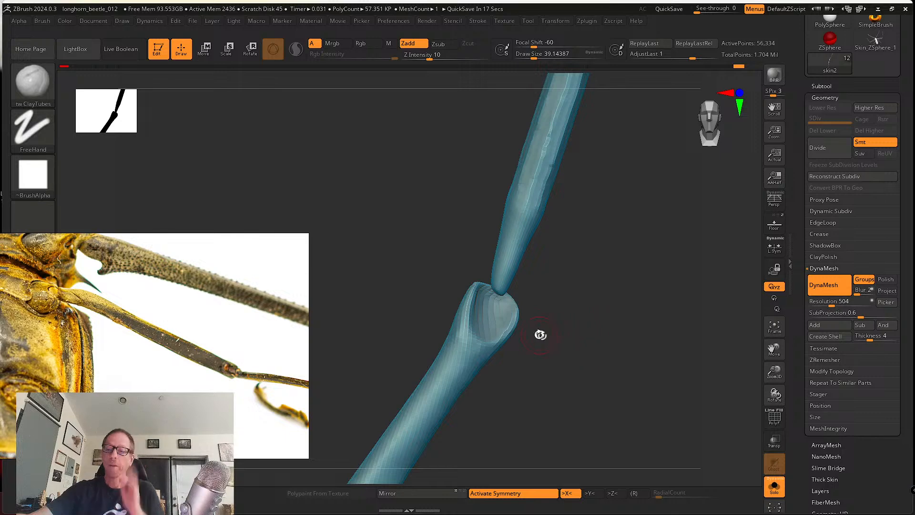
Deepen the knee socket's hollow with more tw ClayTubes strokes, and smooth its rim and inner surface.
left_click_drag(539, 334, 484, 310)
key("shift")
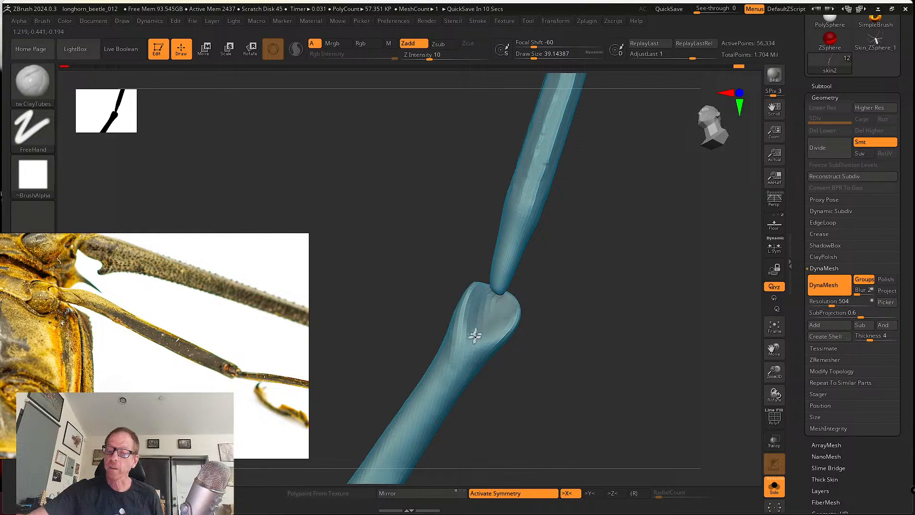
mouse_move(473, 335)
left_mouse_down()
mouse_move(474, 327)
mouse_move(485, 341)
mouse_move(465, 346)
mouse_move(474, 360)
mouse_move(501, 321)
mouse_move(484, 301)
mouse_move(470, 329)
mouse_move(481, 347)
mouse_move(482, 301)
mouse_move(466, 302)
left_mouse_up()
left_click_drag(506, 368, 506, 341)
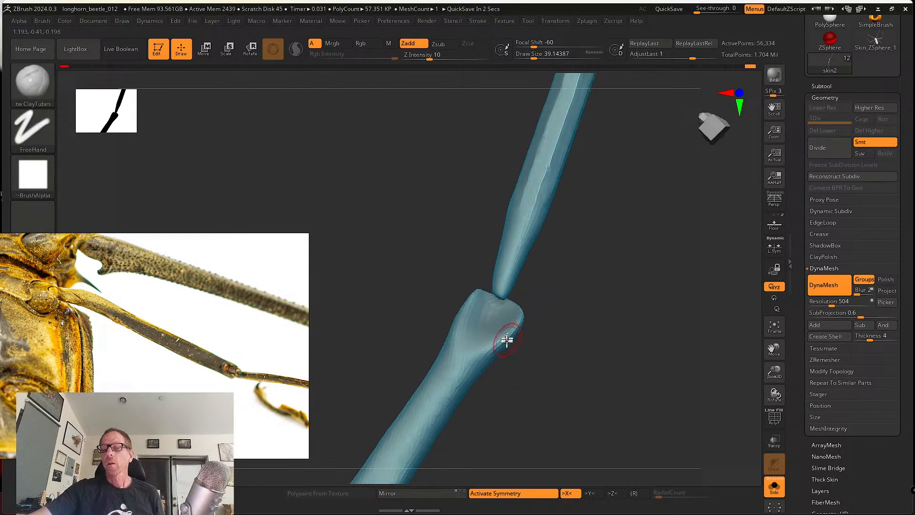
left_click_drag(541, 286, 537, 323, "alt")
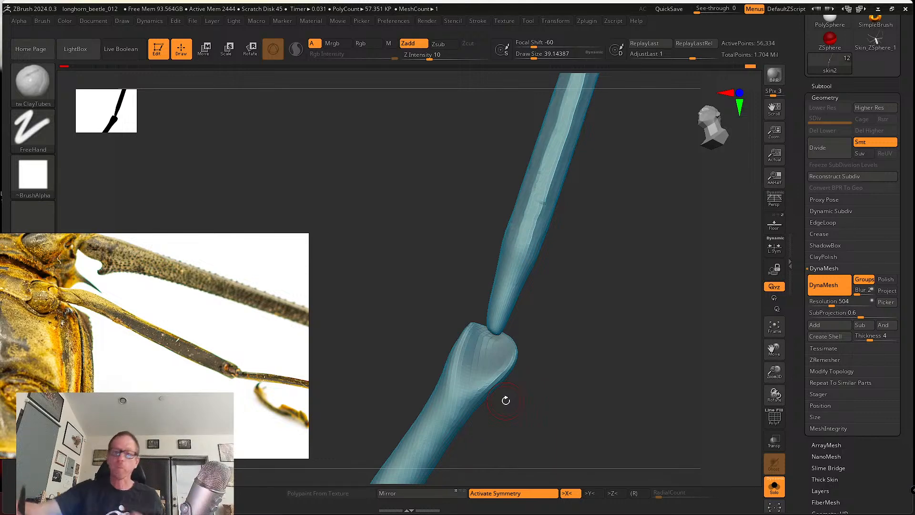
Build up the rim around the knee socket with the SK_Cloth brush at a draw size of about 62.
left_click(38, 93)
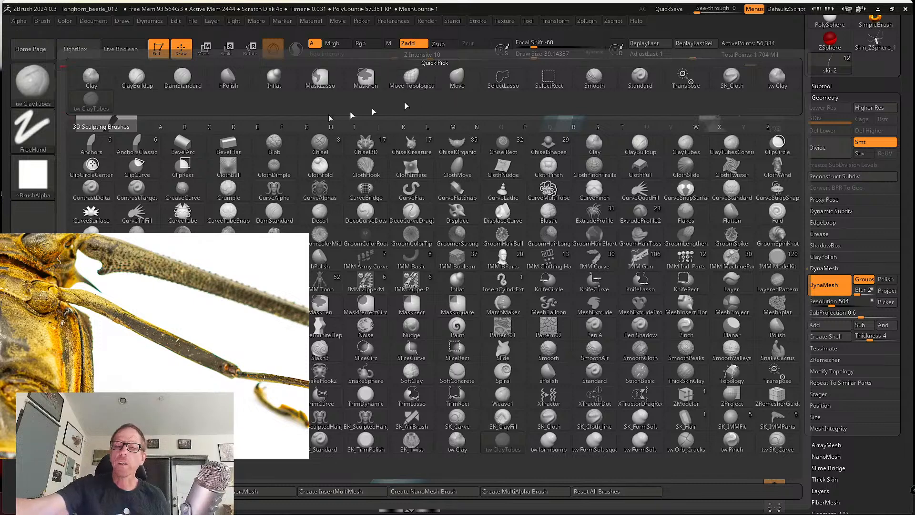
left_click(731, 77)
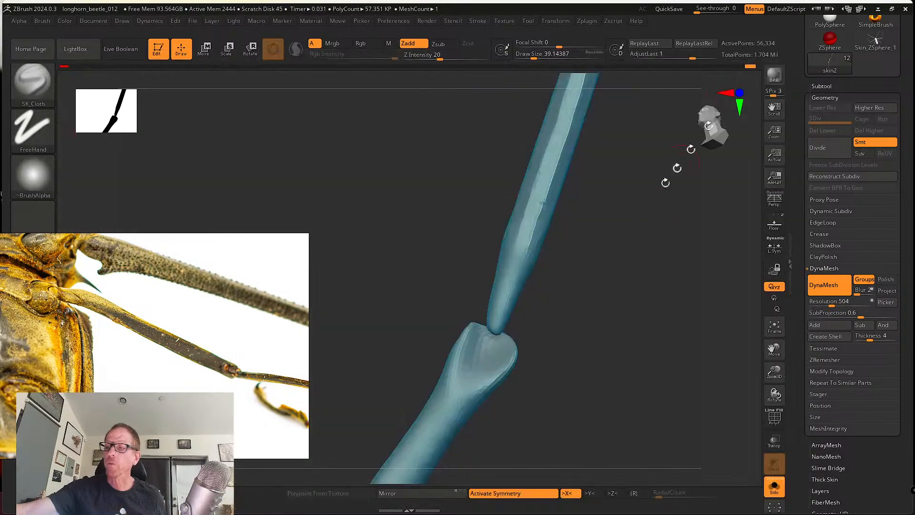
key("s")
left_click(468, 365)
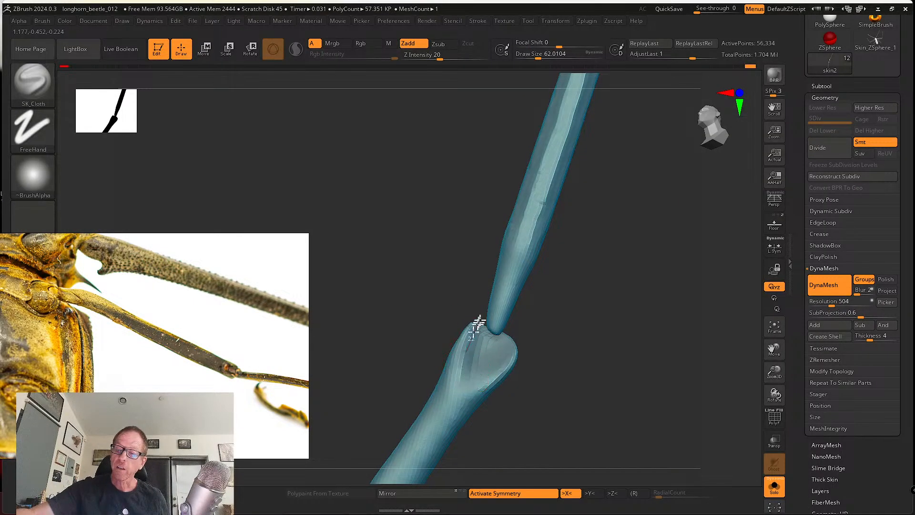
left_click_drag(454, 381, 479, 310)
mouse_move(466, 401)
left_mouse_down()
mouse_move(523, 335)
mouse_move(461, 390)
left_mouse_up()
mouse_move(500, 335)
left_mouse_down()
mouse_move(474, 359)
mouse_move(467, 382)
mouse_move(485, 346)
left_mouse_up()
Smooth the area just below the knee socket, and define its hollow and the lower shaft's edge with SK_Cloth strokes.
mouse_move(548, 333)
left_mouse_down()
mouse_move(529, 345)
mouse_move(554, 333)
mouse_move(514, 380)
mouse_move(451, 381)
left_mouse_up()
key("shift")
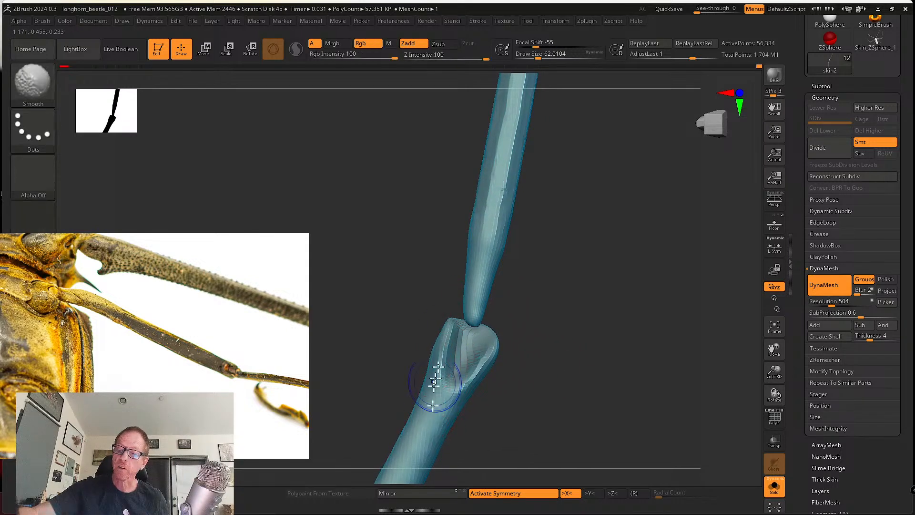
left_click_drag(460, 363, 474, 328)
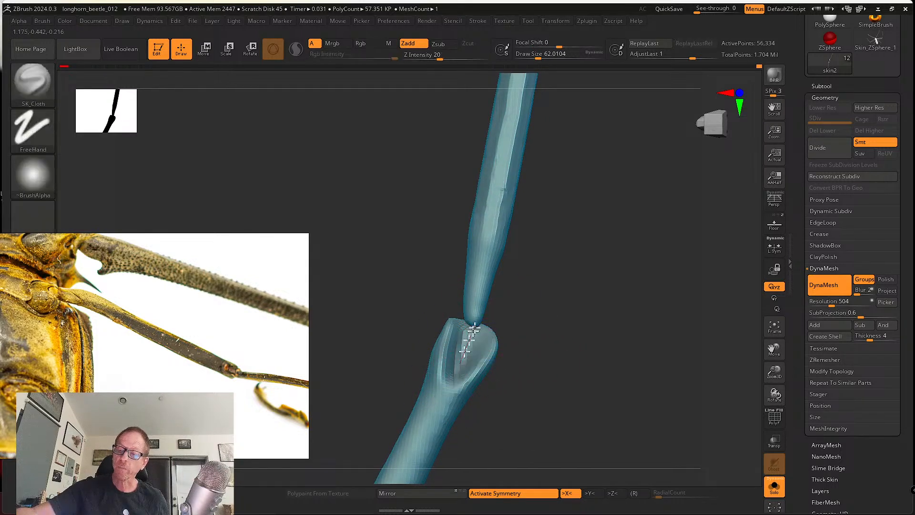
mouse_move(515, 384)
left_mouse_down()
mouse_move(490, 352)
mouse_move(503, 321)
mouse_move(410, 340)
mouse_move(516, 304)
left_mouse_up()
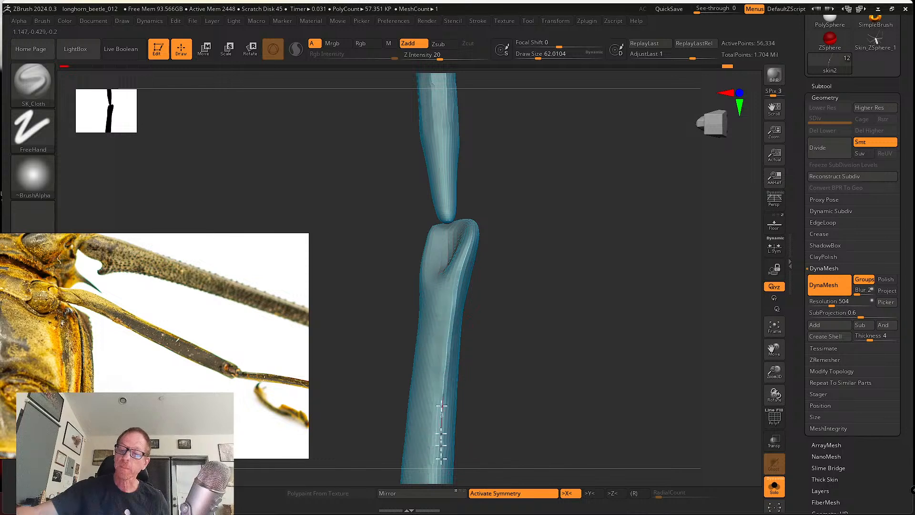
left_click_drag(492, 376, 519, 325)
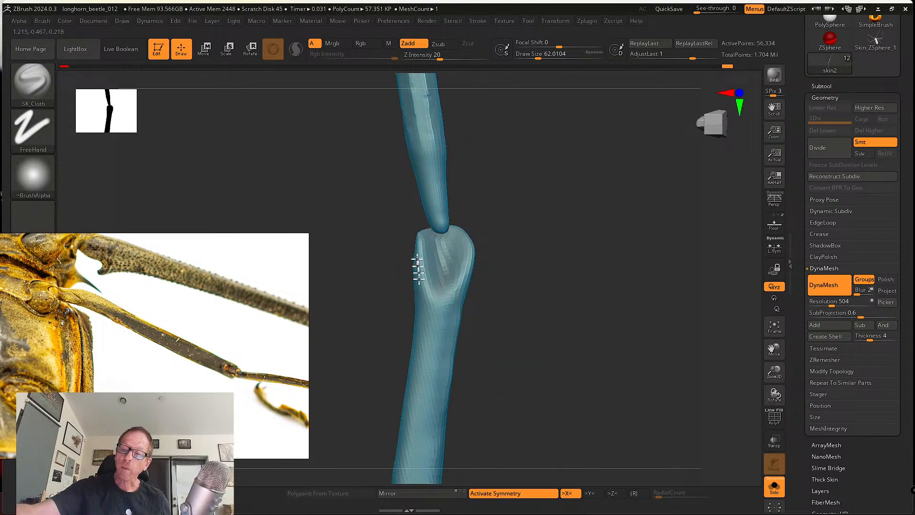
left_click_drag(408, 475, 476, 280)
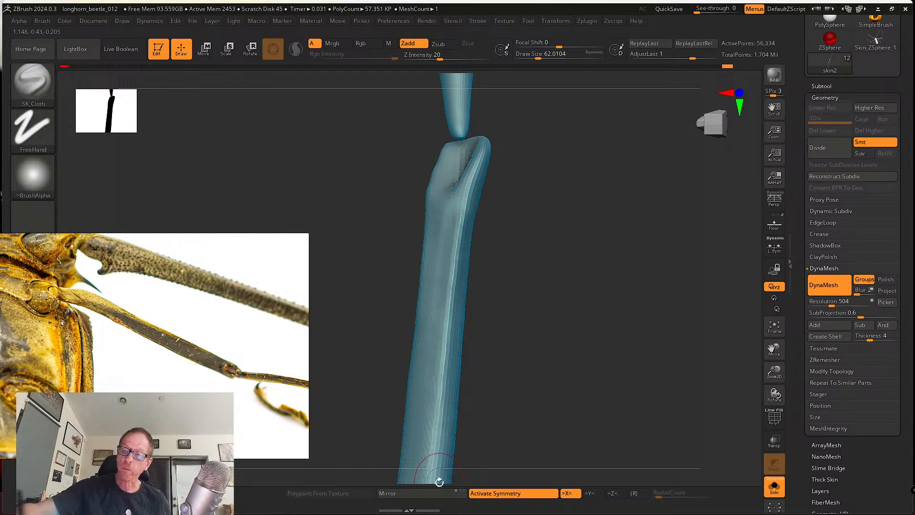
Smooth the knee socket's side, and refine the inside of its hollow with the SK_Cloth brush at a draw size of about 49.
key("shift")
mouse_move(486, 305)
left_mouse_down()
mouse_move(504, 368)
mouse_move(526, 393)
left_mouse_up()
mouse_move(425, 300)
left_mouse_down("shift")
mouse_move(405, 278)
mouse_move(455, 308)
mouse_move(438, 309)
mouse_move(421, 290)
mouse_move(429, 312)
mouse_move(453, 286)
left_mouse_up("shift")
key("s")
key("s")
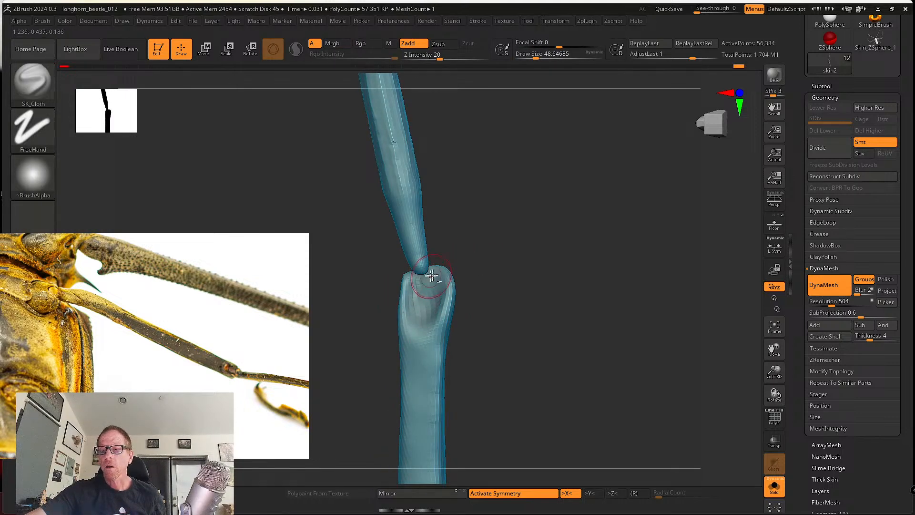
left_click_drag(415, 315, 418, 305)
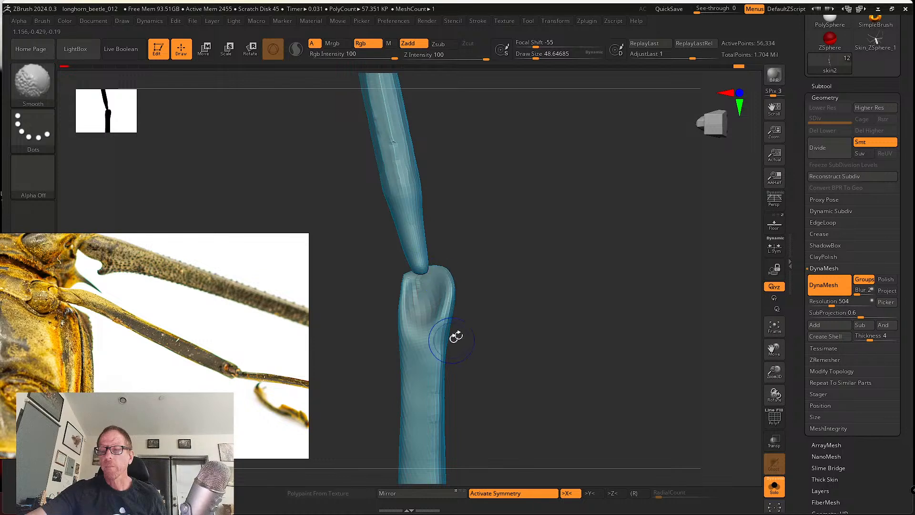
Soften the ridge and transition below the knee socket with the Smooth brush, working around the lower shaft.
left_click_drag(455, 336, 418, 274)
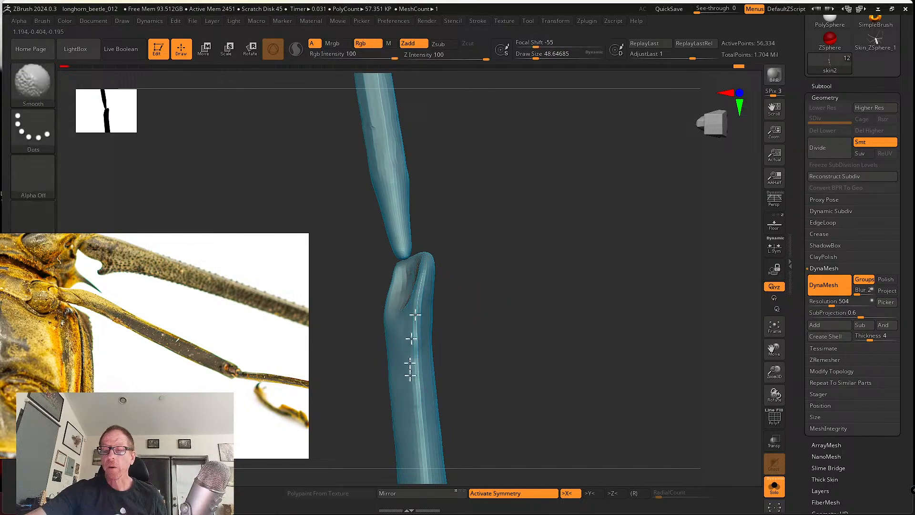
left_click_drag(430, 400, 459, 330)
left_click_drag(379, 309, 387, 308, "shift")
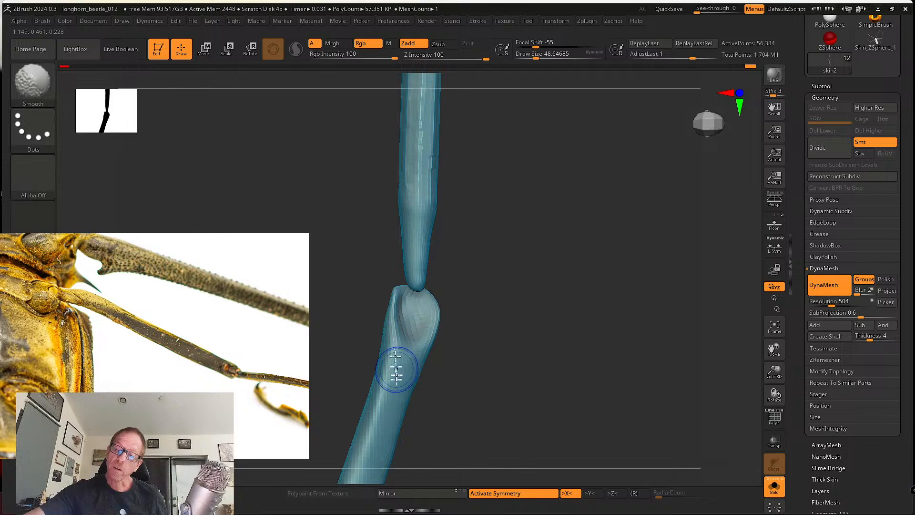
mouse_move(441, 374)
left_mouse_down()
mouse_move(453, 351)
mouse_move(419, 302)
mouse_move(498, 278)
left_mouse_up()
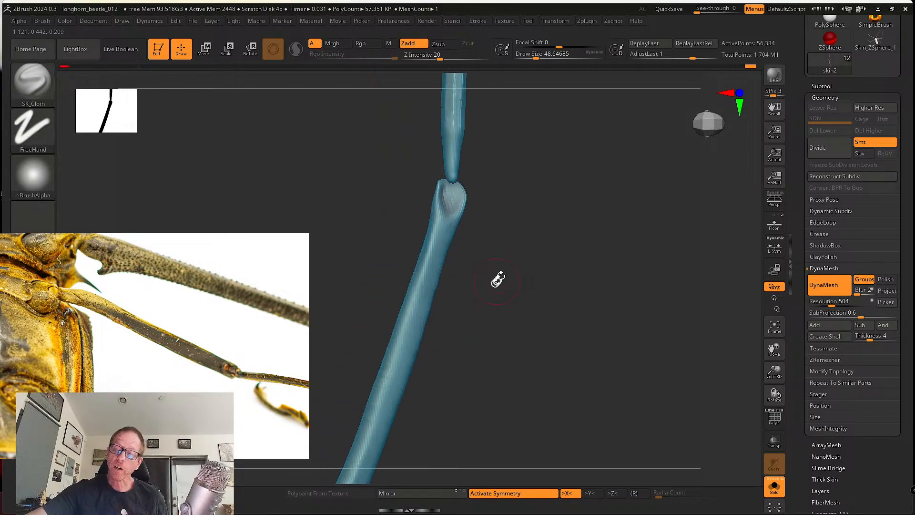
Flatten the lower shaft's front face along its length with the hPolish brush at a draw size of about 83.
left_click(33, 80)
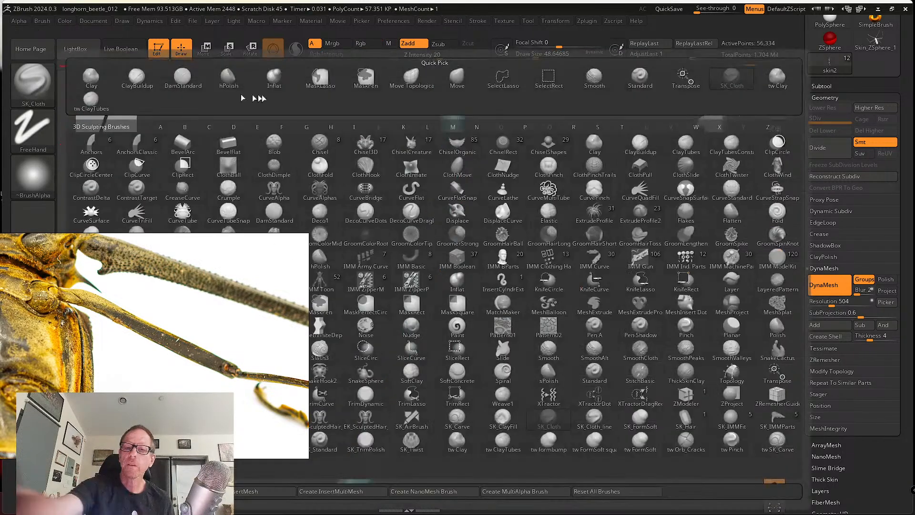
left_click(228, 79)
key("s")
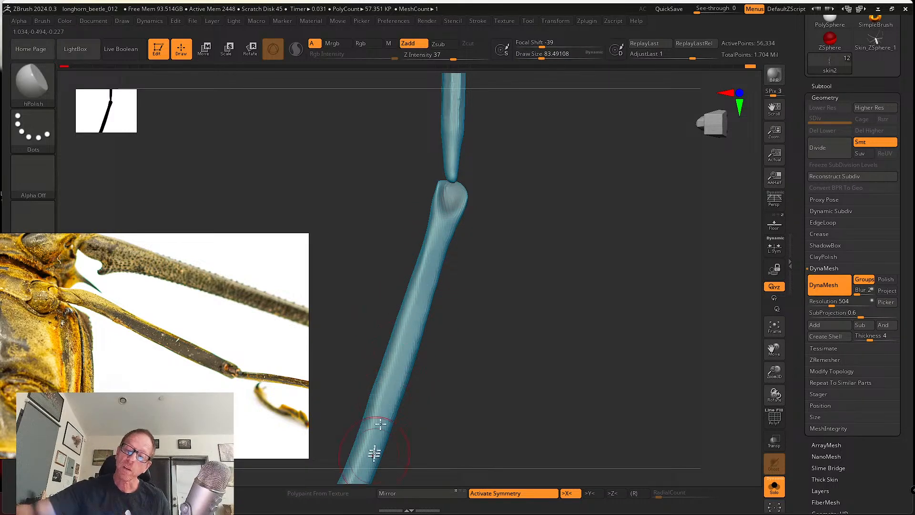
left_click_drag(374, 452, 424, 324, "alt")
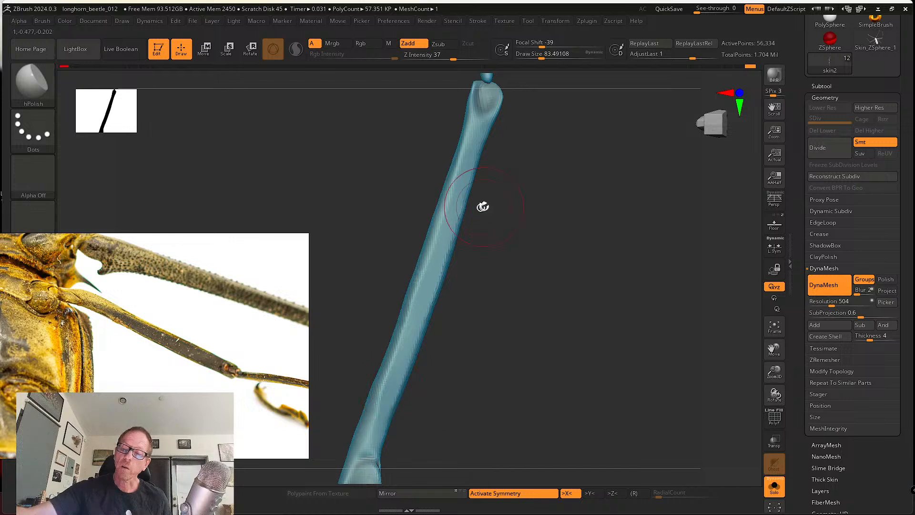
left_click_drag(484, 205, 394, 230)
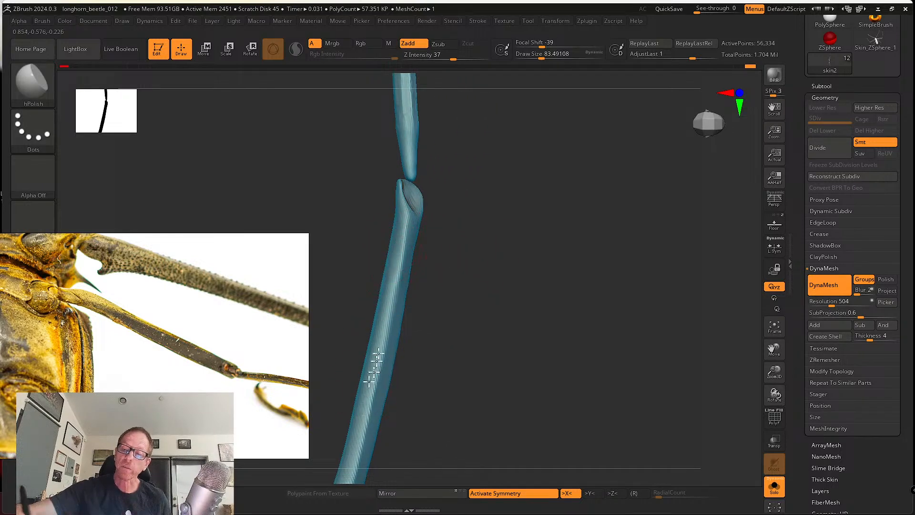
Flatten the lower shaft's adjoining side with long hPolish strokes from the knee down.
left_click_drag(413, 362, 455, 306)
left_click_drag(479, 239, 424, 425)
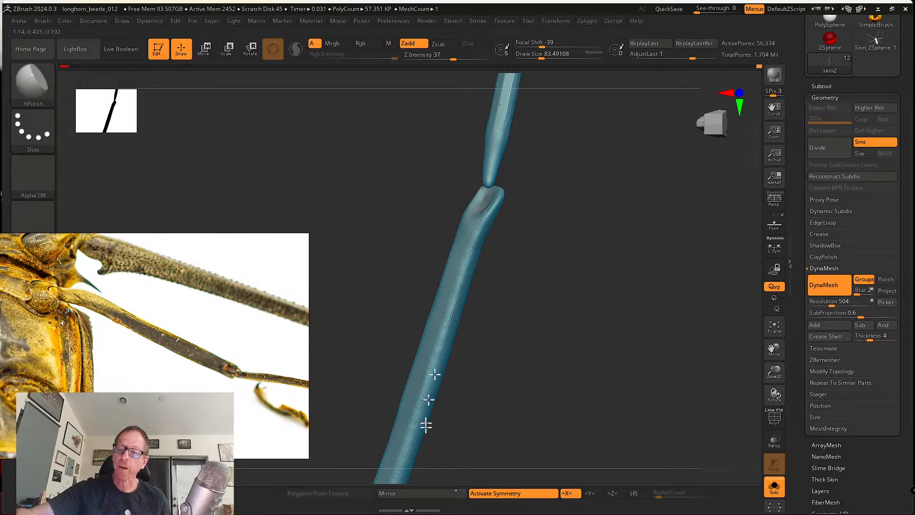
mouse_move(472, 332)
left_mouse_down()
mouse_move(479, 282)
mouse_move(454, 347)
mouse_move(447, 410)
mouse_move(499, 325)
left_mouse_up()
left_click_drag(482, 247, 441, 430)
left_click_drag(491, 203, 453, 393)
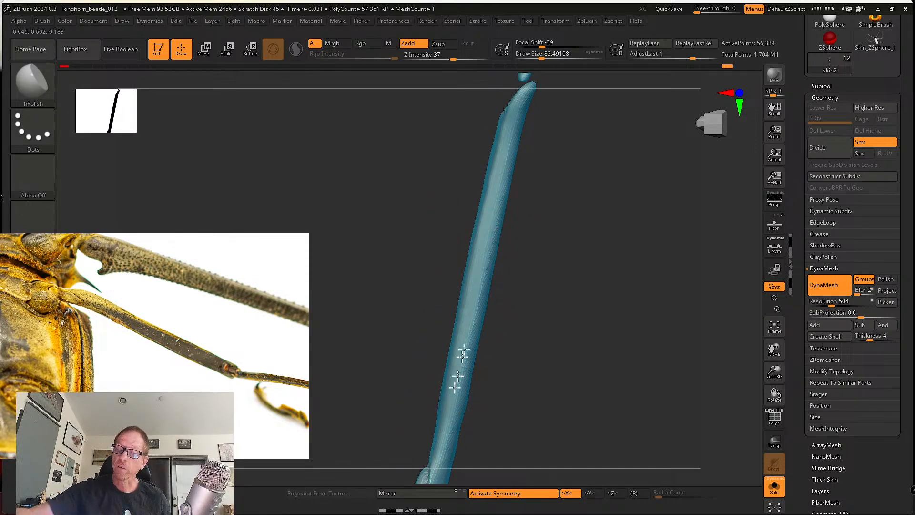
Even out the lower shaft's polished side below the knee with long strokes of the Smooth brush.
left_click_drag(522, 214, 483, 334, "alt")
mouse_move(453, 261)
left_mouse_down("shift")
mouse_move(462, 265)
mouse_move(431, 406)
left_mouse_up("shift")
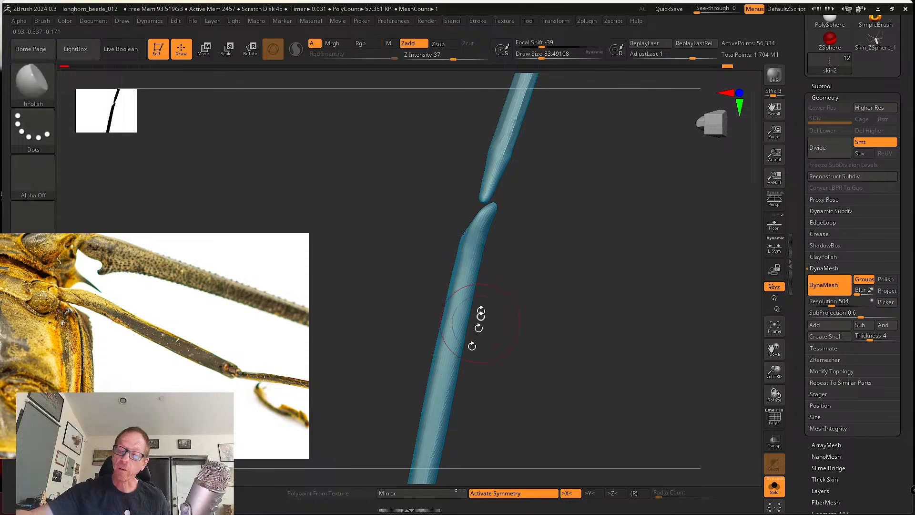
left_click_drag(479, 318, 484, 288, "alt")
left_click_drag(462, 258, 431, 410, "shift")
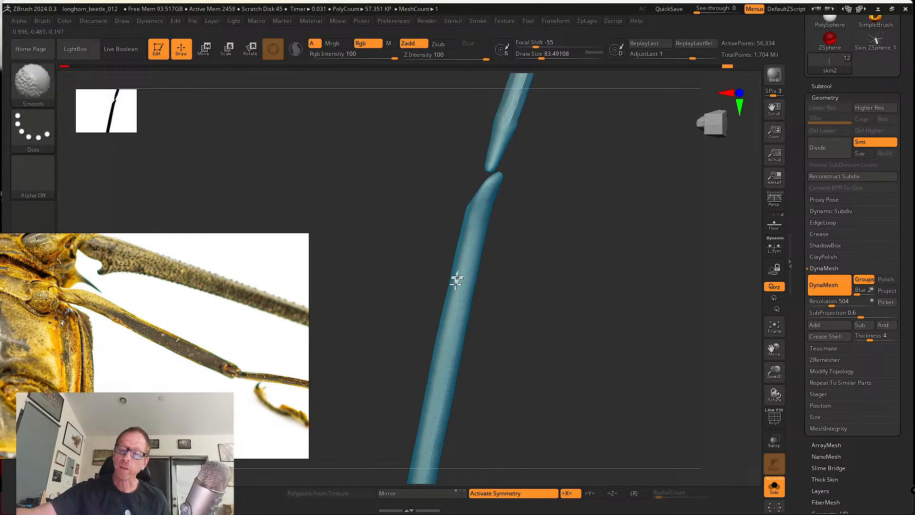
left_click_drag(455, 279, 436, 424, "shift")
Polish the remaining face of the lower shaft below the knee with long hPolish strokes.
left_click_drag(494, 322, 474, 225)
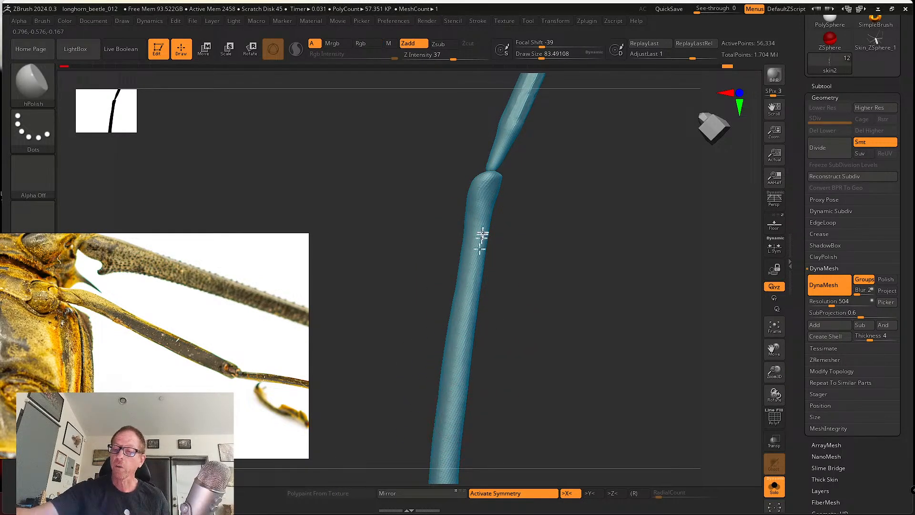
left_click_drag(459, 387, 481, 231)
mouse_move(482, 231)
left_mouse_down()
mouse_move(462, 381)
mouse_move(464, 326)
left_mouse_up()
Flatten the outer side of the knee socket with the hPolish brush at a draw size of about 62.
mouse_move(519, 291)
left_mouse_down()
mouse_move(539, 259)
mouse_move(496, 270)
left_mouse_up()
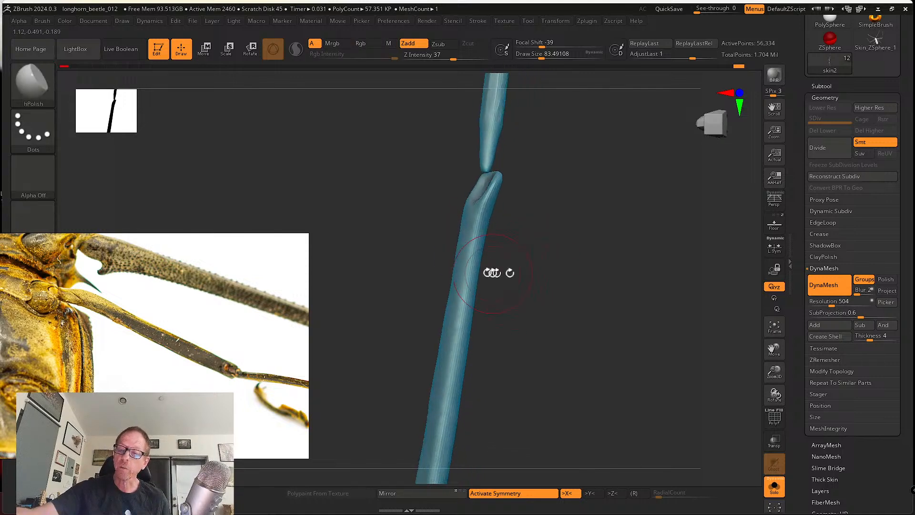
mouse_move(463, 384)
left_mouse_down()
mouse_move(551, 327)
mouse_move(508, 438)
left_mouse_up()
key("s")
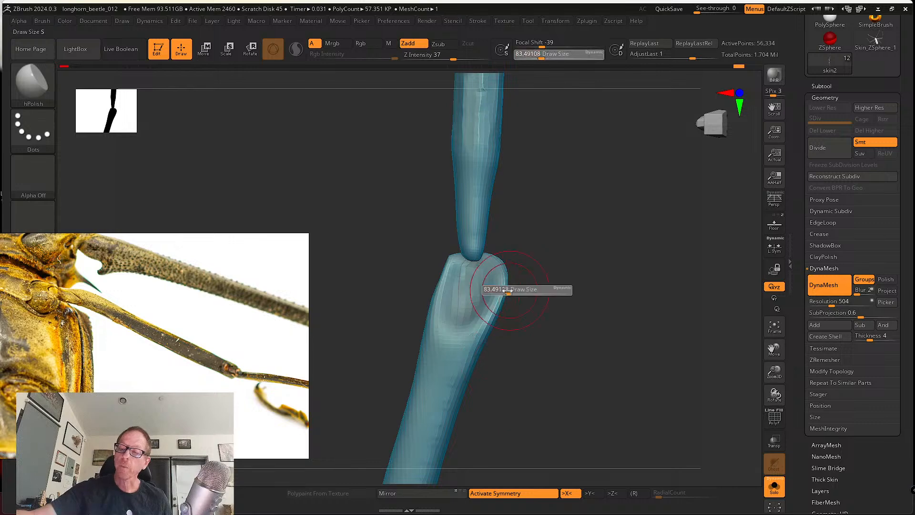
left_click_drag(510, 290, 505, 290)
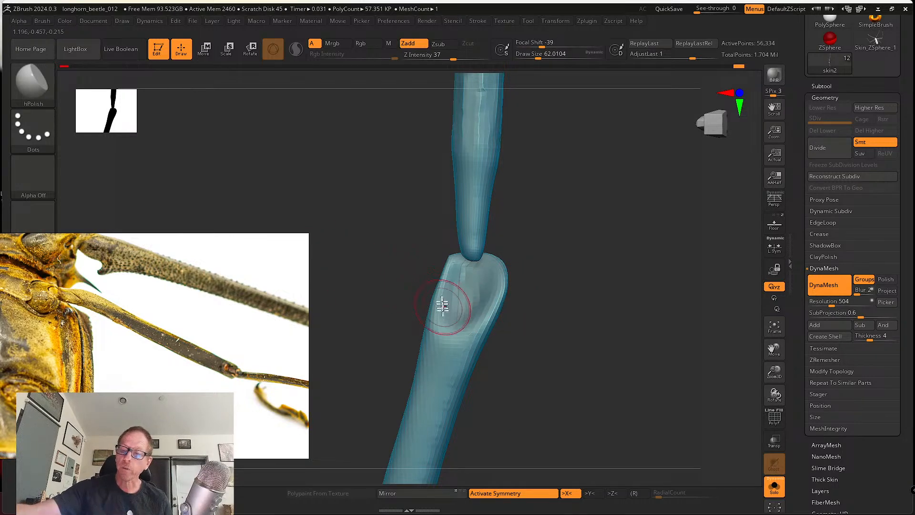
Sharpen the knee socket's rim with the SK_Cloth brush at a draw size of about 46, and smooth around its hollow.
left_click(28, 81)
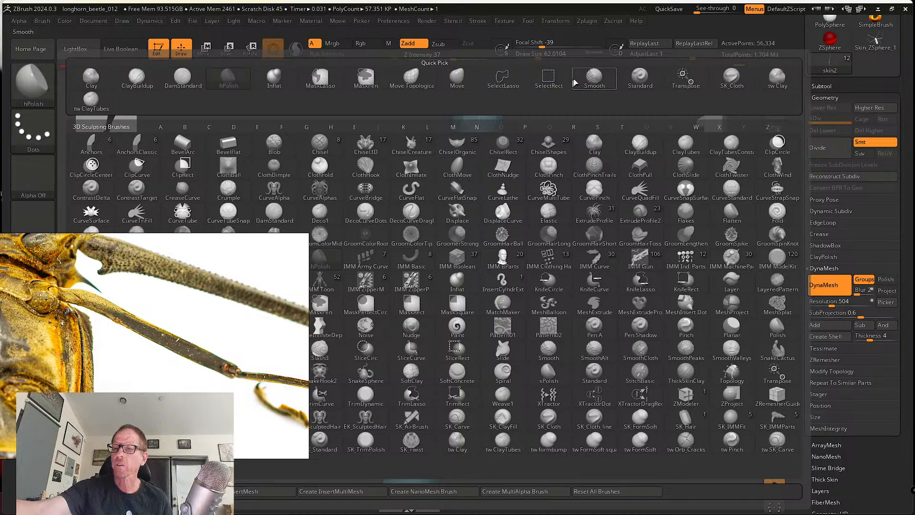
left_click(734, 78)
key("s")
mouse_move(453, 304)
left_mouse_down()
mouse_move(459, 241)
mouse_move(435, 354)
mouse_move(454, 255)
left_mouse_up()
mouse_move(436, 365)
left_mouse_down("shift")
mouse_move(468, 257)
mouse_move(495, 275)
mouse_move(496, 253)
mouse_move(515, 255)
left_mouse_up("shift")
mouse_move(479, 331)
left_mouse_down("shift")
mouse_move(493, 284)
mouse_move(507, 288)
mouse_move(457, 300)
mouse_move(450, 328)
mouse_move(483, 262)
left_mouse_up("shift")
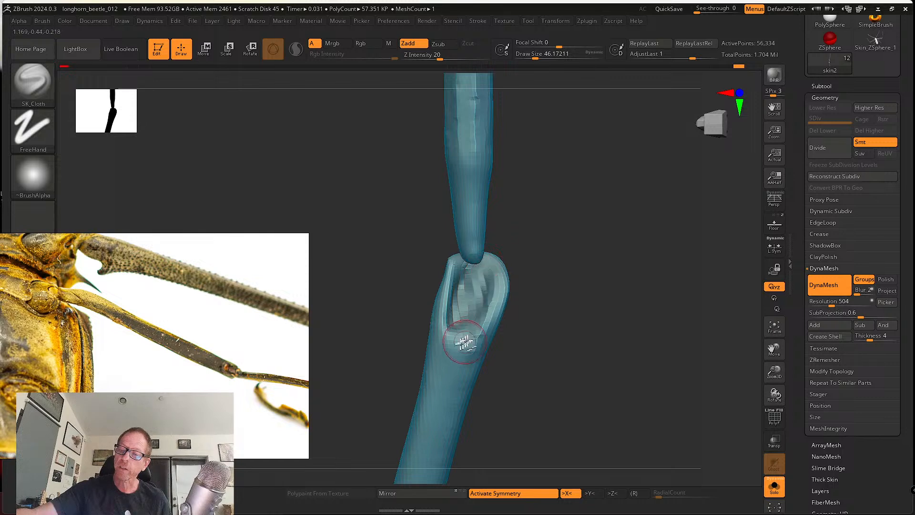
Rework the knee socket's hollow with the SK_Cloth brush, remesh the leg with DynaMesh, and smooth the hollow down into the shaft.
mouse_move(461, 343)
left_mouse_down()
mouse_move(487, 274)
mouse_move(465, 350)
left_mouse_up()
left_click_drag(542, 362, 547, 333, "ctrl")
left_click_drag(518, 398, 508, 399, "ctrl")
mouse_move(472, 352)
left_mouse_down("shift")
mouse_move(495, 298)
mouse_move(459, 365)
mouse_move(449, 314)
mouse_move(475, 245)
mouse_move(464, 286)
left_mouse_up("shift")
left_click_drag(522, 277, 509, 281)
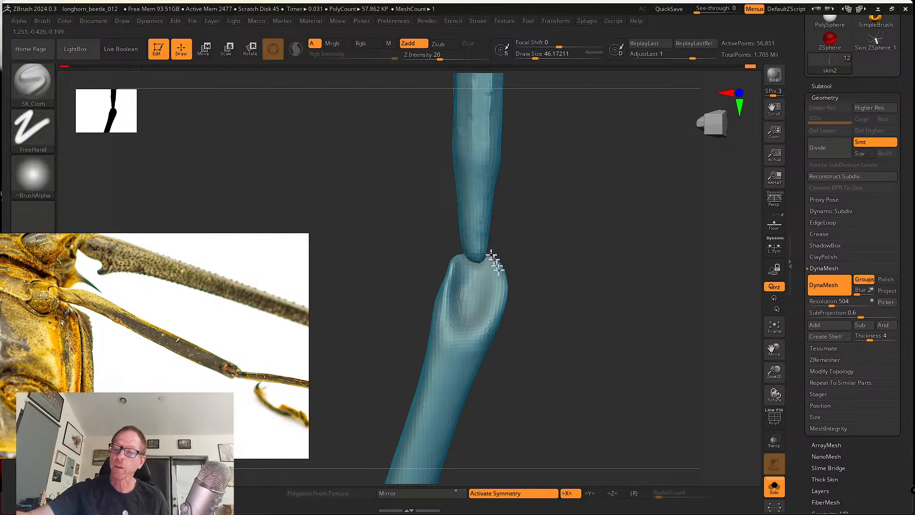
left_click_drag(514, 338, 490, 337)
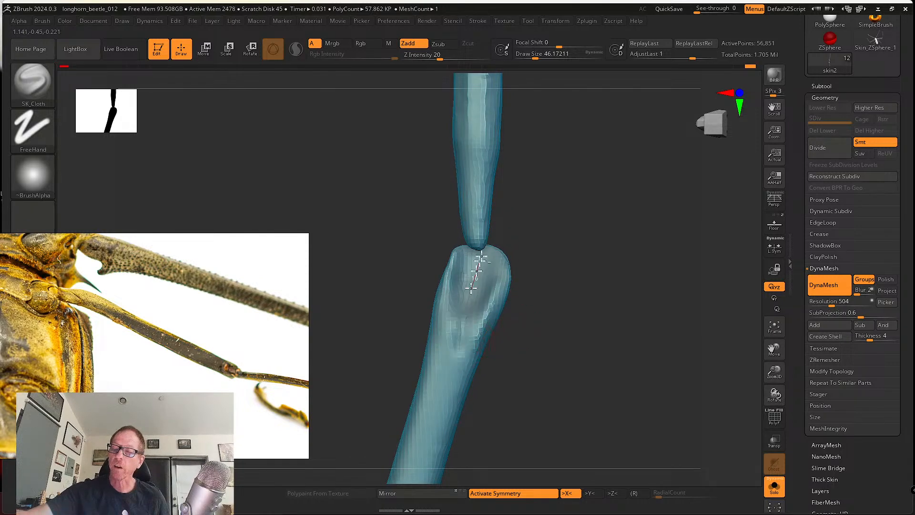
mouse_move(465, 286)
left_mouse_down("shift")
mouse_move(454, 355)
mouse_move(455, 281)
mouse_move(435, 372)
left_mouse_up("shift")
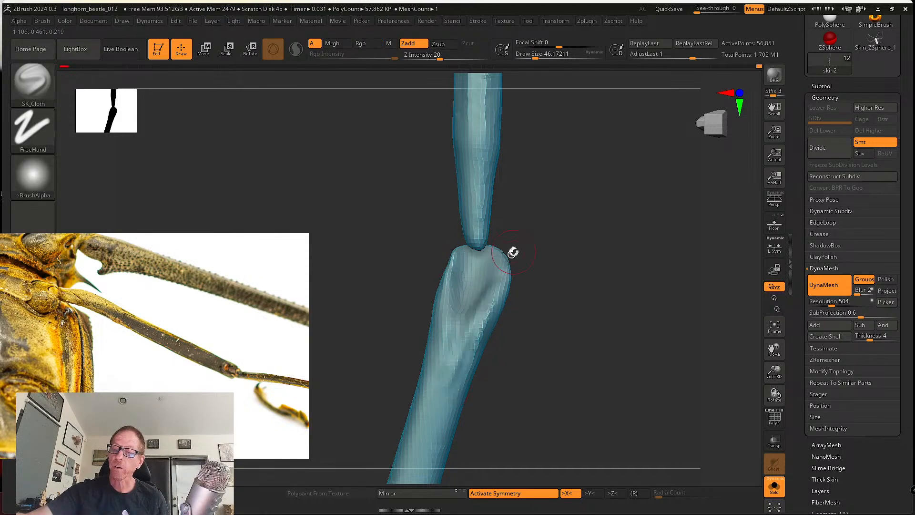
Refine the knee socket's rim and walls with SK_Cloth at a draw size of about 46, and smooth their transition into the shaft.
left_click_drag(494, 280, 509, 308)
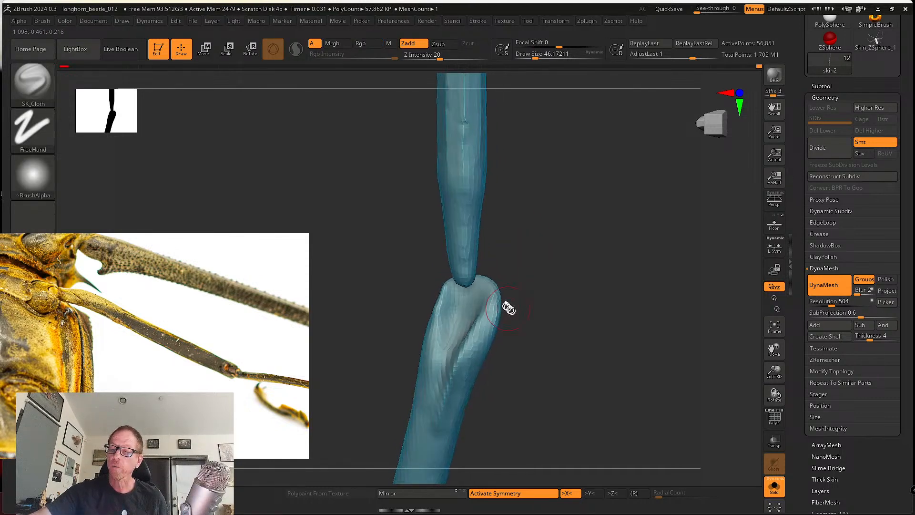
left_click_drag(513, 266, 451, 291)
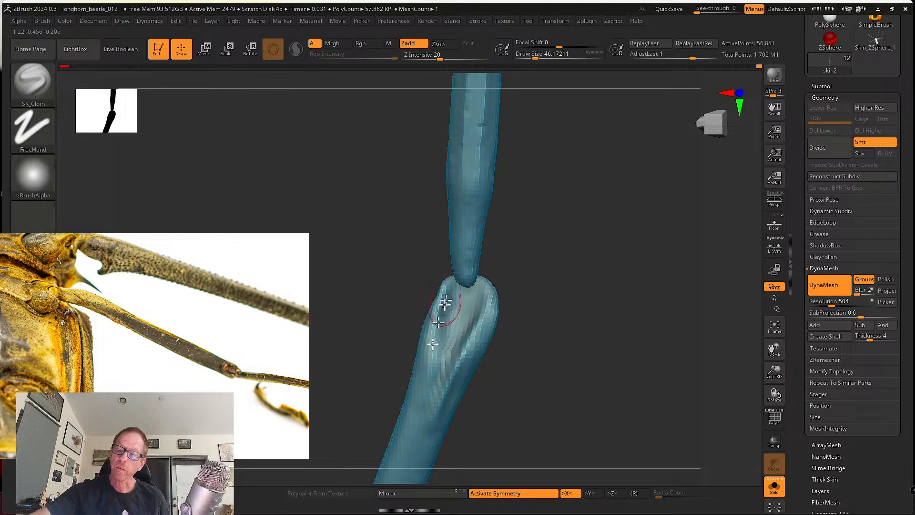
right_click_drag(455, 343, 442, 370, "ctrl")
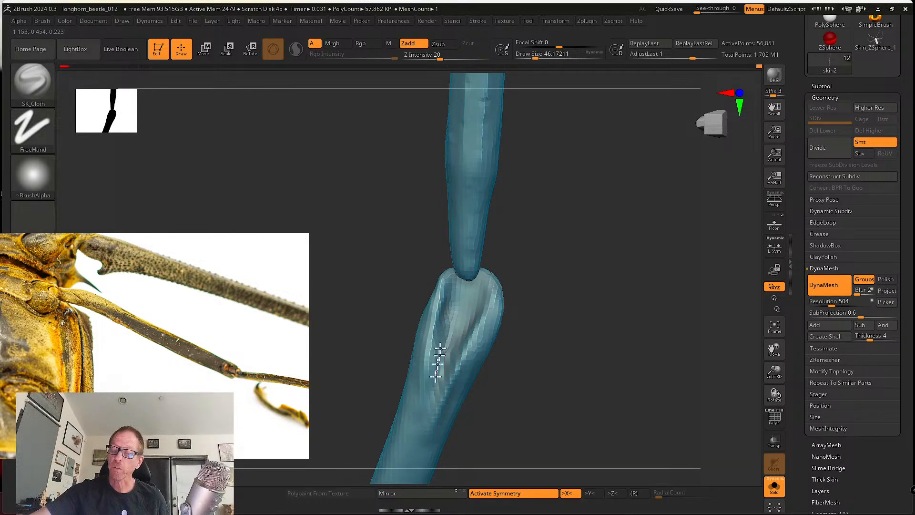
mouse_move(466, 300)
left_mouse_down("shift")
mouse_move(445, 336)
mouse_move(437, 395)
left_mouse_up("shift")
left_click_drag(506, 378, 488, 351)
left_click_drag(484, 277, 472, 295, "shift")
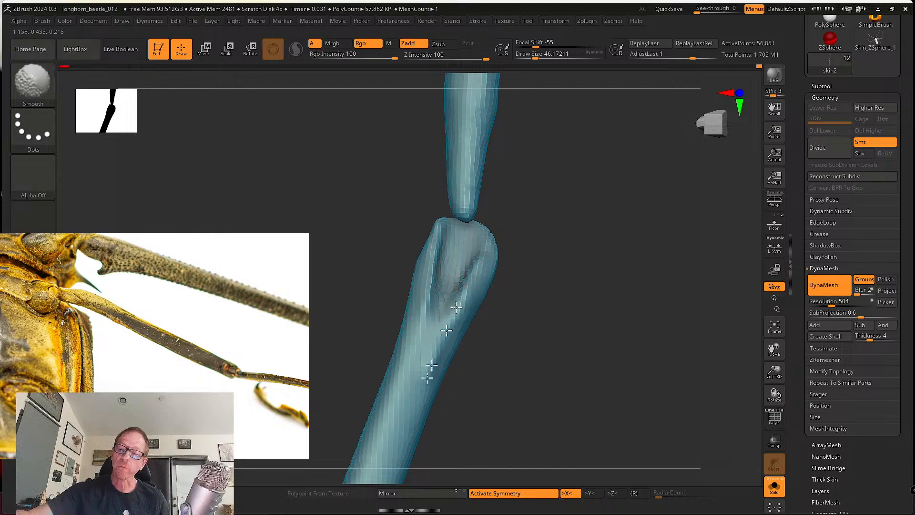
left_click_drag(505, 208, 442, 314)
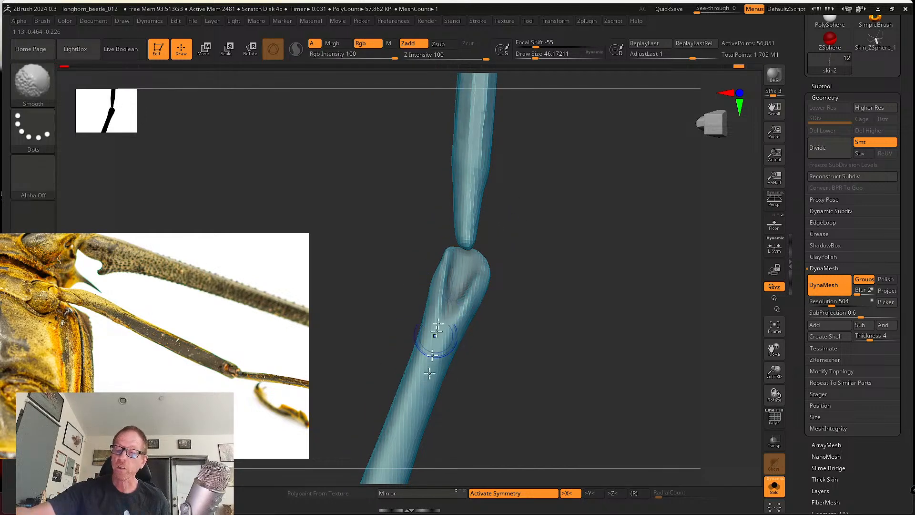
mouse_move(478, 399)
left_mouse_down()
mouse_move(500, 402)
mouse_move(527, 312)
mouse_move(514, 329)
mouse_move(448, 310)
mouse_move(431, 367)
left_mouse_up()
mouse_move(469, 338)
left_mouse_down()
mouse_move(488, 257)
mouse_move(449, 398)
mouse_move(499, 296)
mouse_move(443, 276)
left_mouse_up()
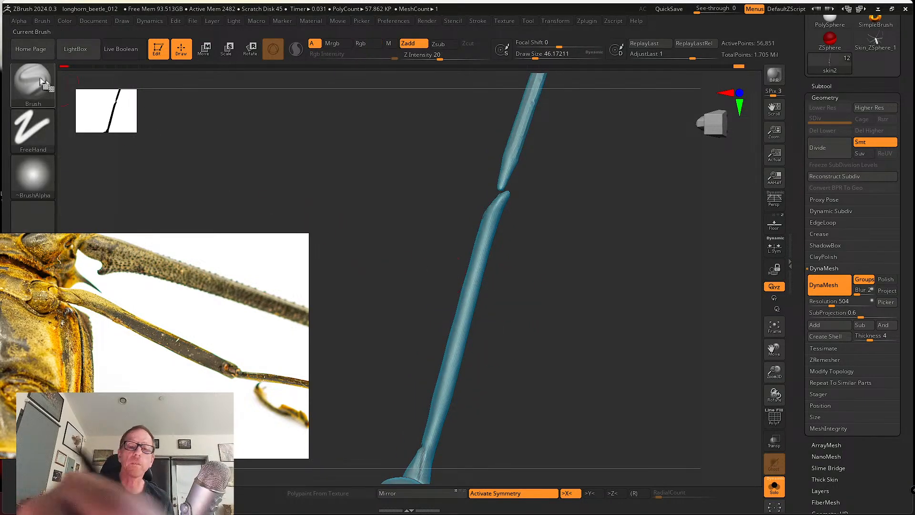
Flatten the lower shaft below the knee with long hPolish strokes at a draw size of about 104.
key("b")
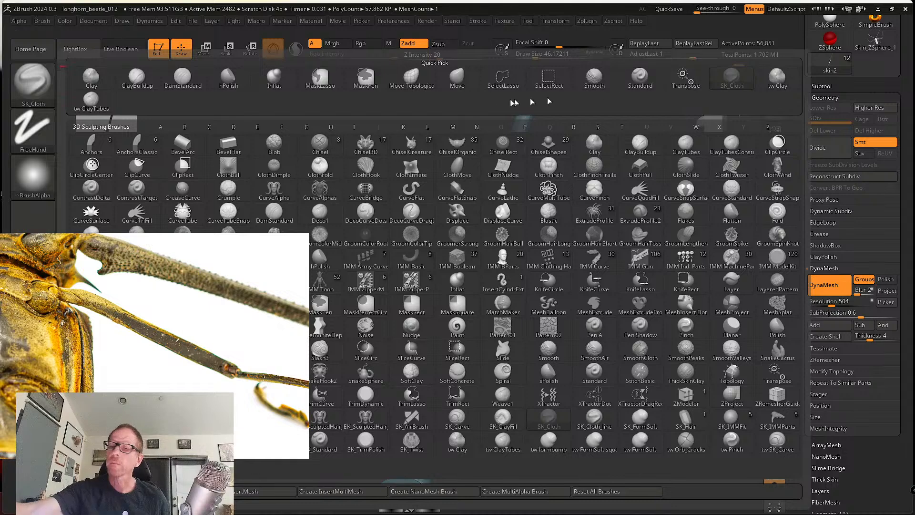
left_click(228, 76)
left_click_drag(521, 275, 563, 333)
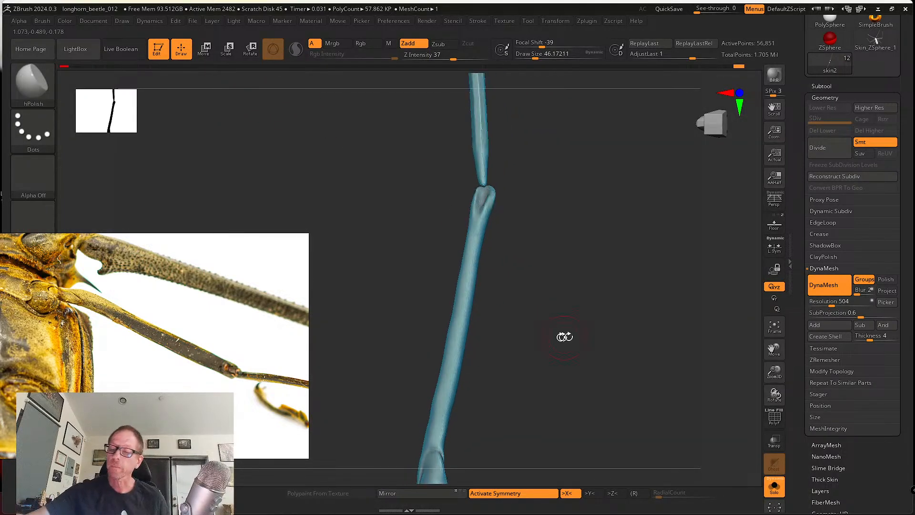
left_click_drag(448, 412, 471, 287)
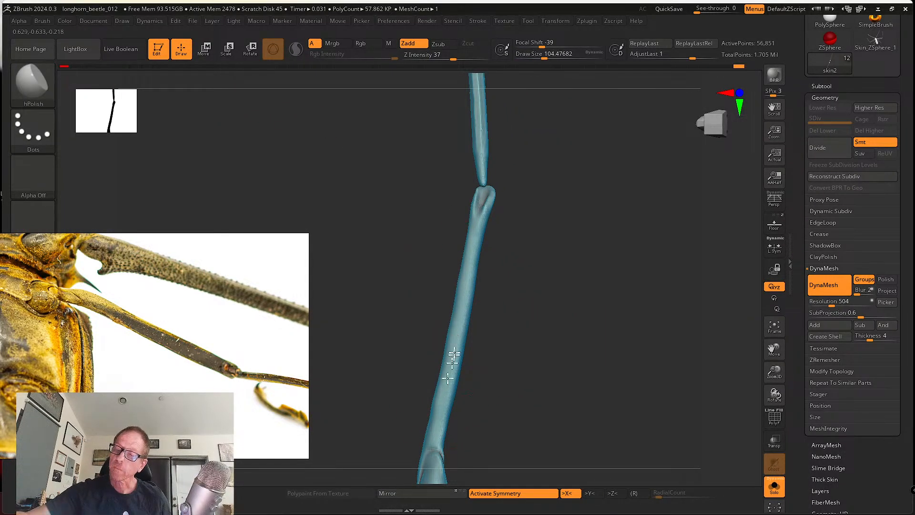
left_click_drag(455, 318, 479, 223)
Polish the lower shaft's faces from several angles with the hPolish brush at a draw size of about 74.
key("s")
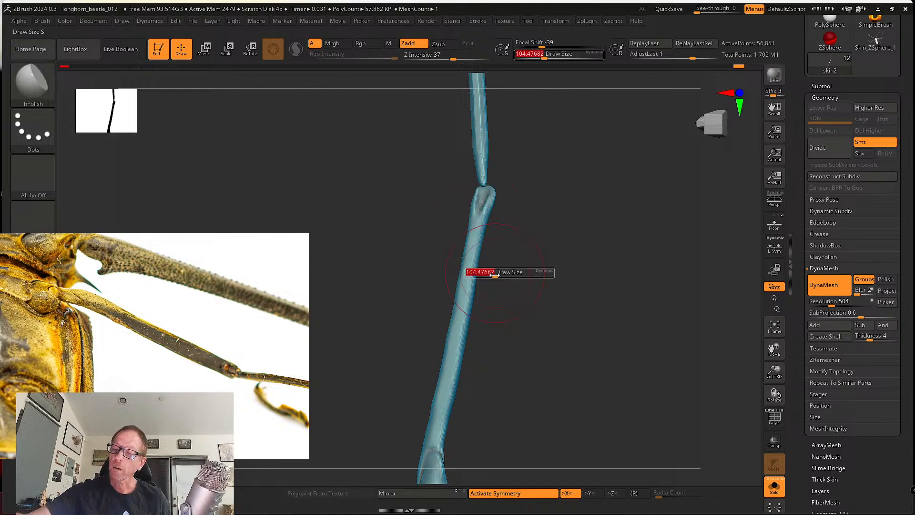
left_click_drag(494, 275, 489, 275)
left_click_drag(510, 288, 453, 280)
left_click_drag(466, 280, 458, 434)
left_click_drag(515, 379, 455, 329)
mouse_move(463, 329)
left_mouse_down()
mouse_move(478, 214)
mouse_move(461, 350)
left_mouse_up()
left_click_drag(477, 388, 743, 424)
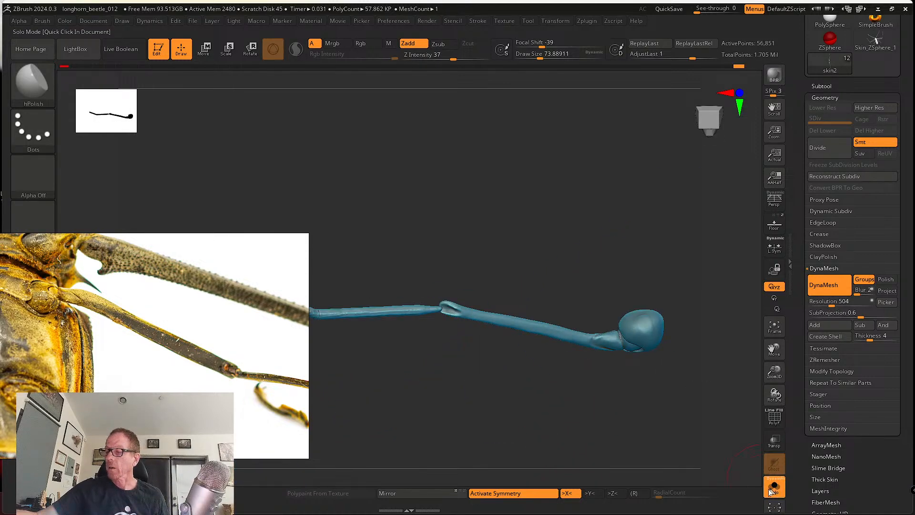
Turn Solo mode off and push the thin shaft's end into the knee socket with the Move brush.
left_click(769, 492)
left_click_drag(580, 437, 565, 396)
mouse_move(498, 338)
left_mouse_down("alt")
mouse_move(477, 340)
mouse_move(364, 286)
left_mouse_up("alt")
left_click(33, 81)
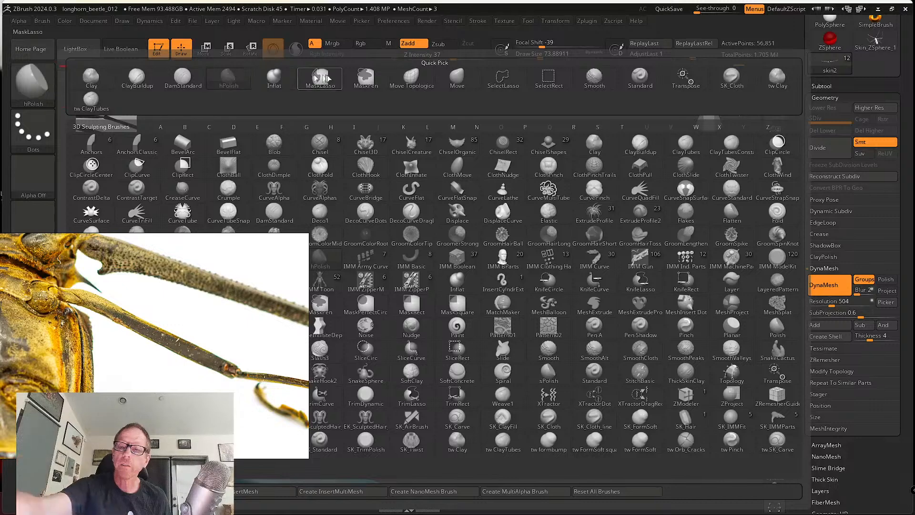
left_click(456, 79)
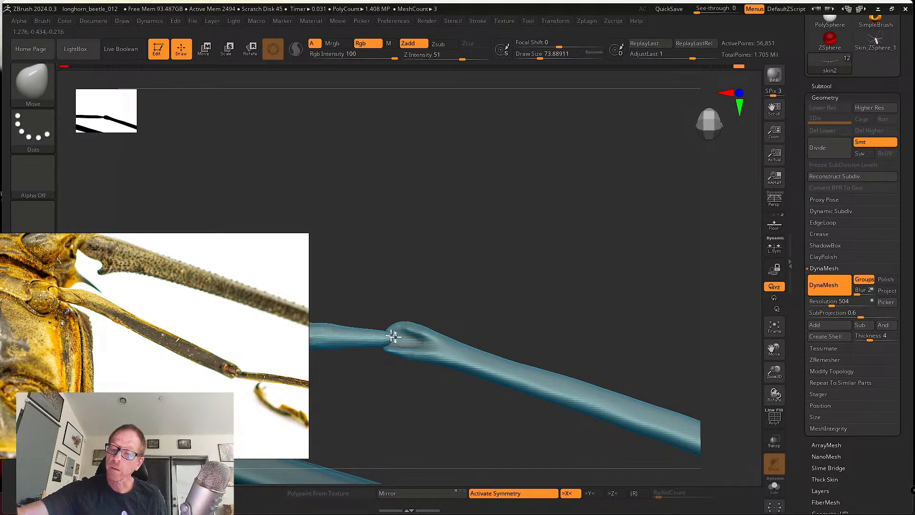
mouse_move(393, 336)
left_mouse_down()
mouse_move(381, 340)
mouse_move(409, 322)
left_mouse_up()
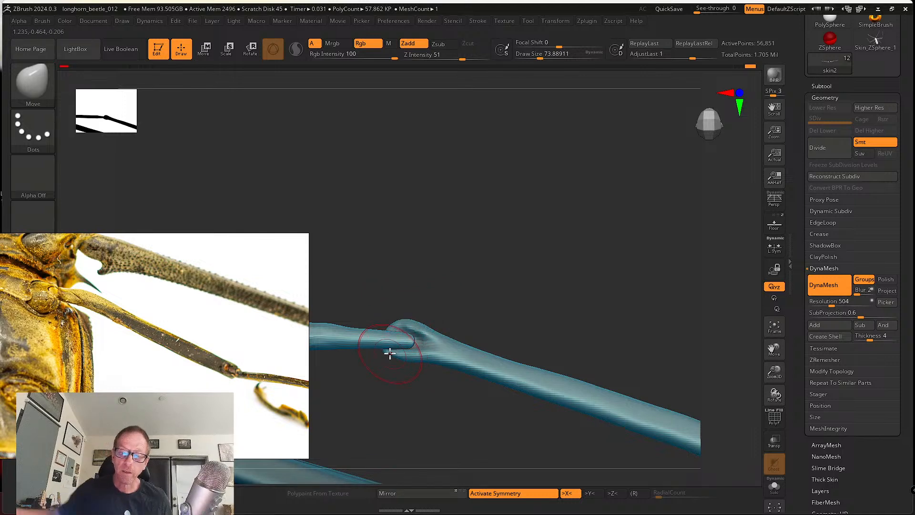
Shape the knee socket around the inserted shaft end to match the reference close-up, reducing the Move brush's draw size to about 62.
scroll(190, 387, "up", 6)
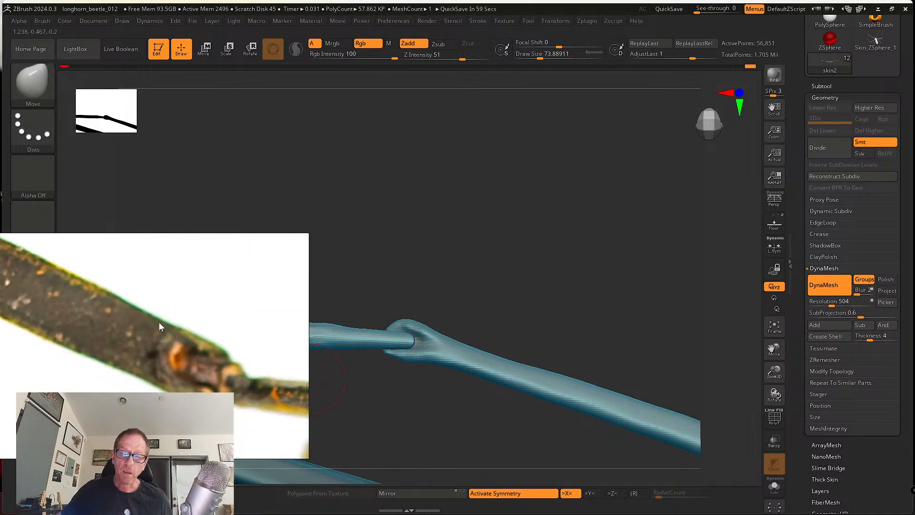
left_click_drag(419, 274, 488, 288)
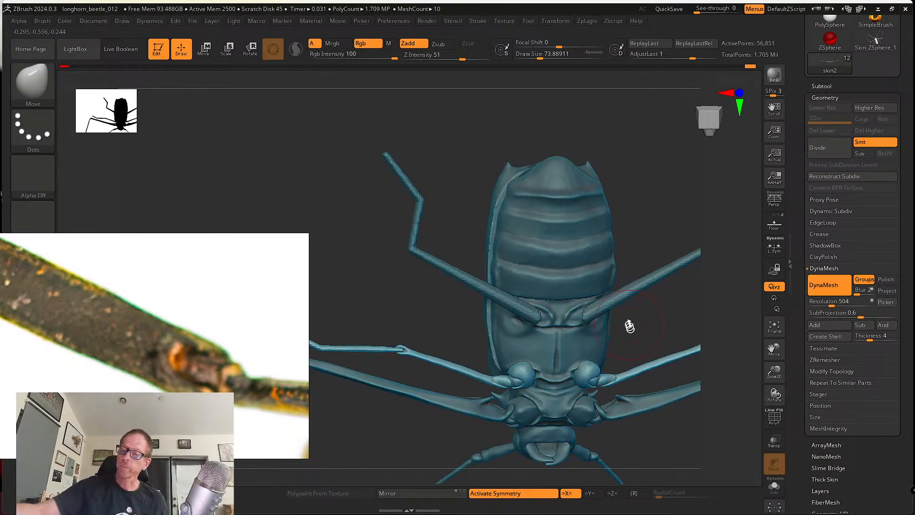
left_click_drag(628, 322, 533, 367)
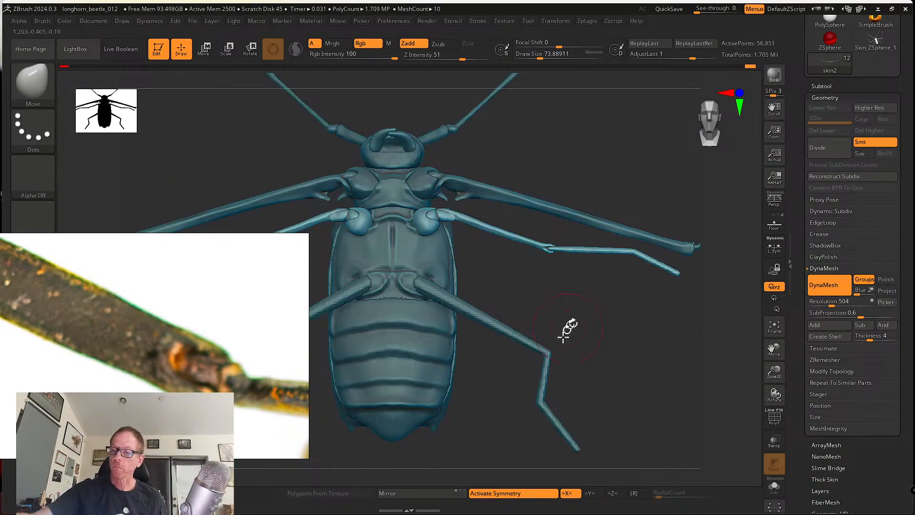
left_click_drag(568, 329, 582, 436, "alt")
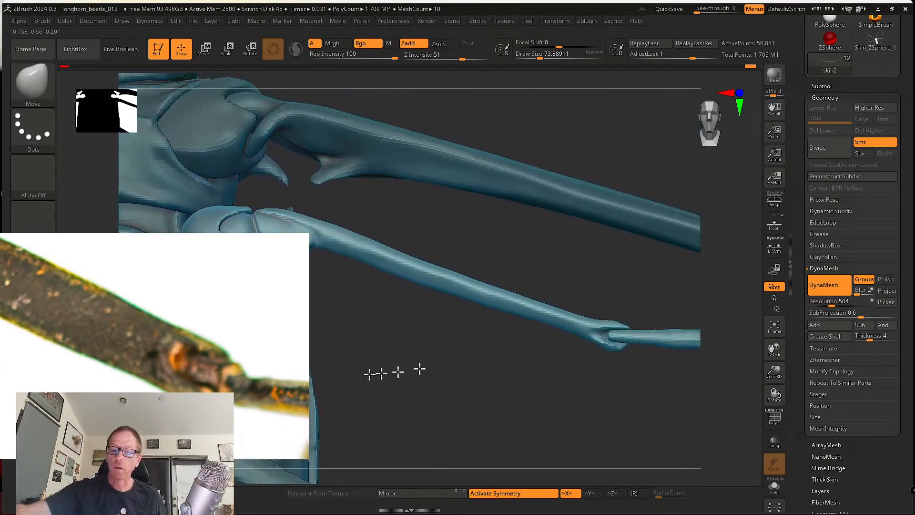
mouse_move(419, 368)
left_mouse_down()
mouse_move(517, 307)
mouse_move(570, 367)
mouse_move(558, 422)
left_mouse_up()
key("s")
left_click_drag(471, 339, 473, 333)
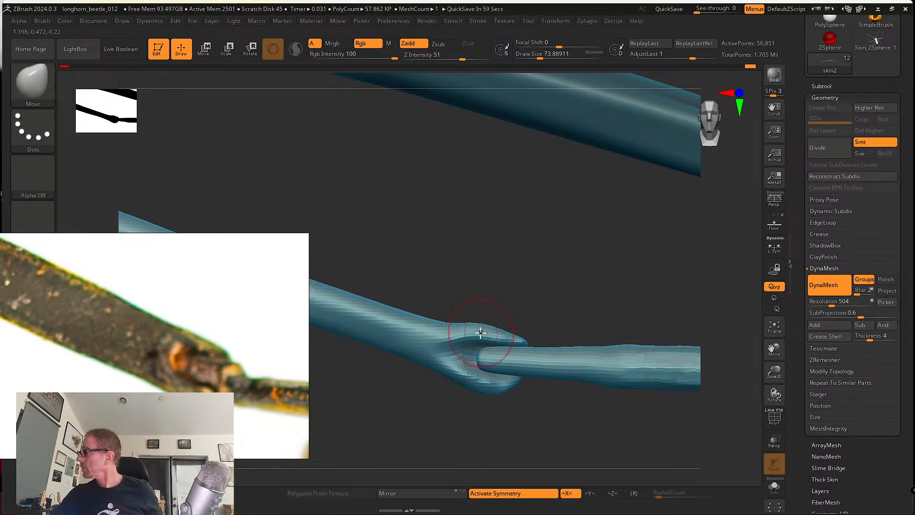
key("s")
mouse_move(471, 364)
left_mouse_down()
mouse_move(463, 365)
mouse_move(471, 375)
mouse_move(449, 363)
mouse_move(480, 370)
left_mouse_up()
key("s")
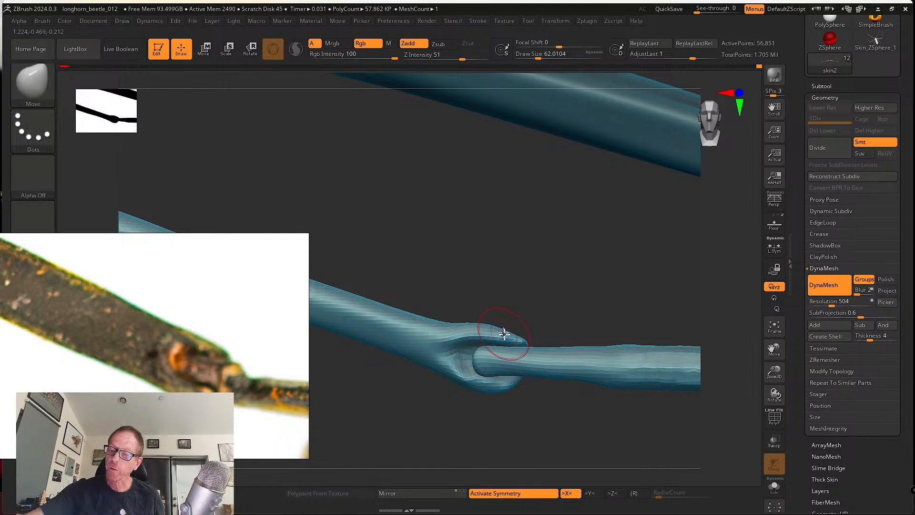
left_click_drag(479, 383, 496, 392)
mouse_move(522, 341)
left_mouse_down()
mouse_move(499, 337)
mouse_move(524, 329)
mouse_move(504, 348)
mouse_move(590, 321)
mouse_move(725, 307)
left_mouse_up()
Smooth the joint between the middle leg's two outer segments so they taper, and smooth the thin shaft beyond the knee.
left_click(775, 326)
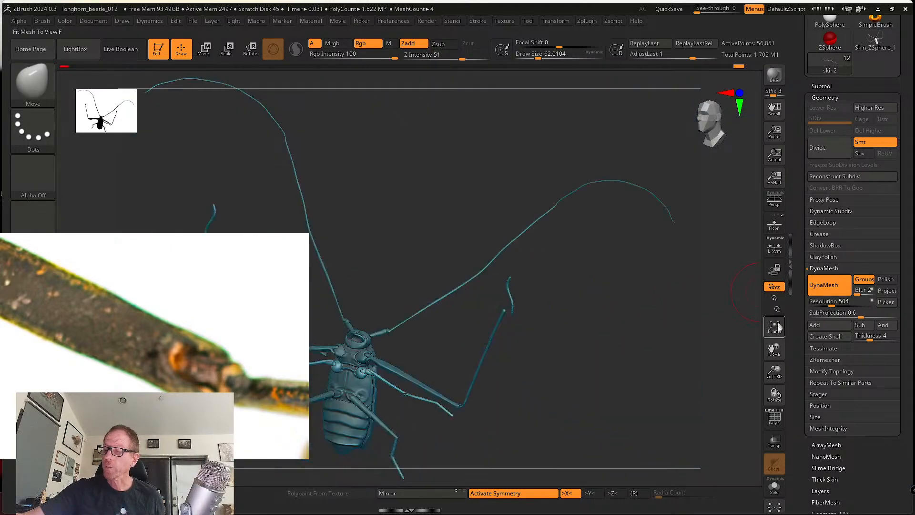
mouse_move(612, 384)
left_mouse_down()
mouse_move(597, 351)
mouse_move(538, 390)
mouse_move(543, 433)
mouse_move(603, 398)
mouse_move(547, 433)
mouse_move(542, 457)
mouse_move(541, 430)
mouse_move(496, 443)
mouse_move(503, 433)
mouse_move(443, 396)
mouse_move(604, 407)
mouse_move(510, 387)
mouse_move(445, 387)
left_mouse_up()
left_click_drag(547, 363, 430, 375, "alt")
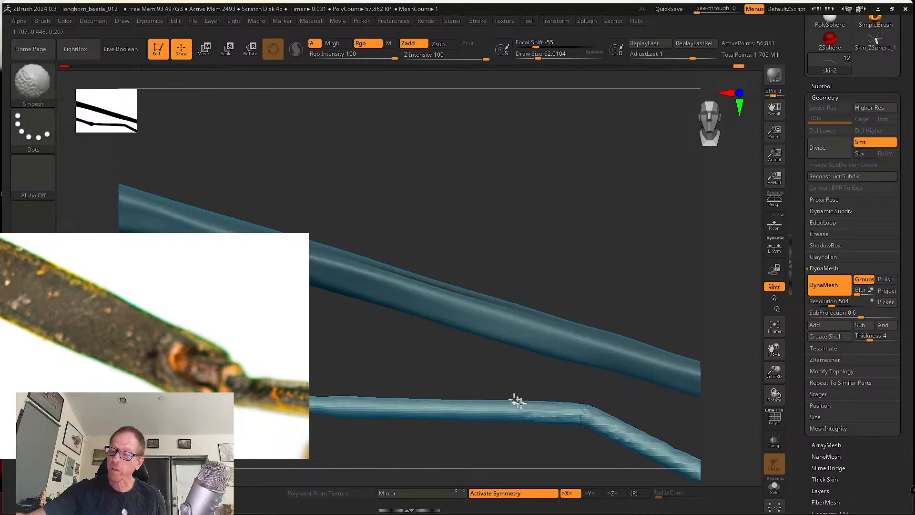
mouse_move(517, 400)
left_mouse_down("shift")
mouse_move(593, 404)
mouse_move(585, 431)
left_mouse_up("shift")
mouse_move(602, 401)
left_mouse_down("alt")
mouse_move(567, 357)
mouse_move(583, 367)
mouse_move(554, 367)
mouse_move(629, 419)
mouse_move(600, 408)
left_mouse_up("alt")
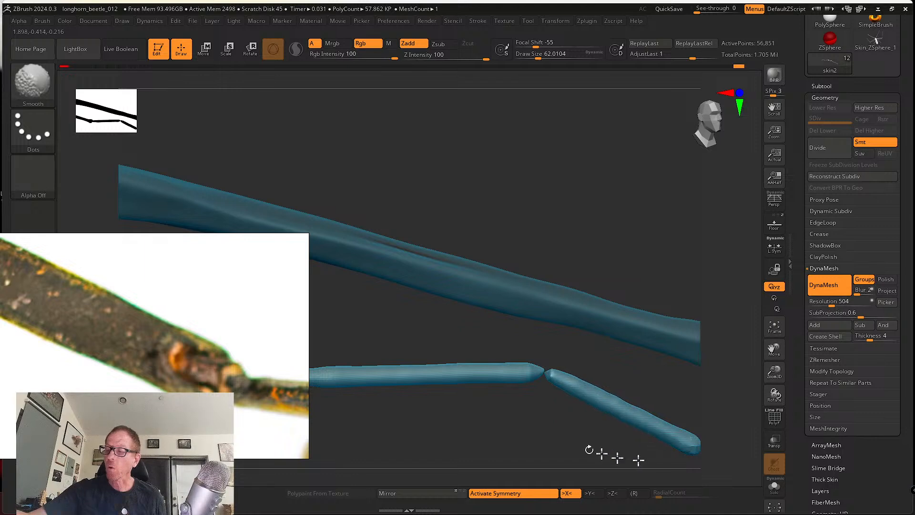
mouse_move(602, 453)
left_mouse_down()
mouse_move(699, 420)
mouse_move(491, 437)
mouse_move(484, 373)
mouse_move(498, 417)
mouse_move(476, 418)
mouse_move(498, 422)
left_mouse_up()
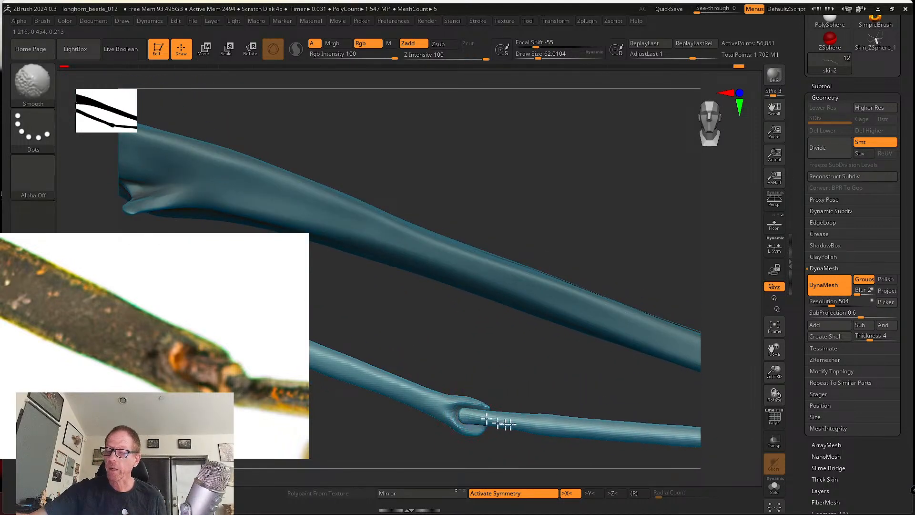
mouse_move(580, 429)
left_mouse_down("shift")
mouse_move(551, 416)
mouse_move(574, 430)
mouse_move(549, 374)
mouse_move(548, 400)
left_mouse_up("shift")
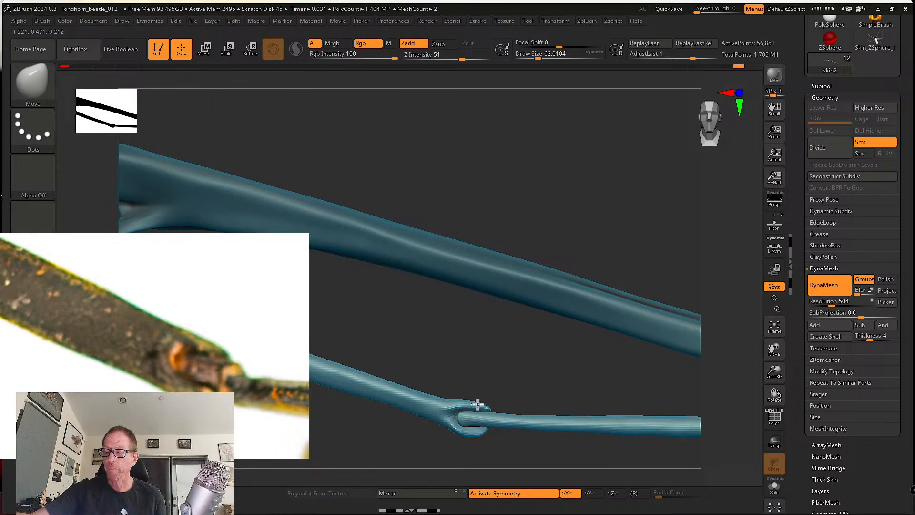
Adjust the tips of the knee socket's two lobes with the Move brush.
mouse_move(490, 436)
left_mouse_down()
mouse_move(501, 430)
mouse_move(495, 416)
left_mouse_up()
left_click_drag(502, 451, 501, 438)
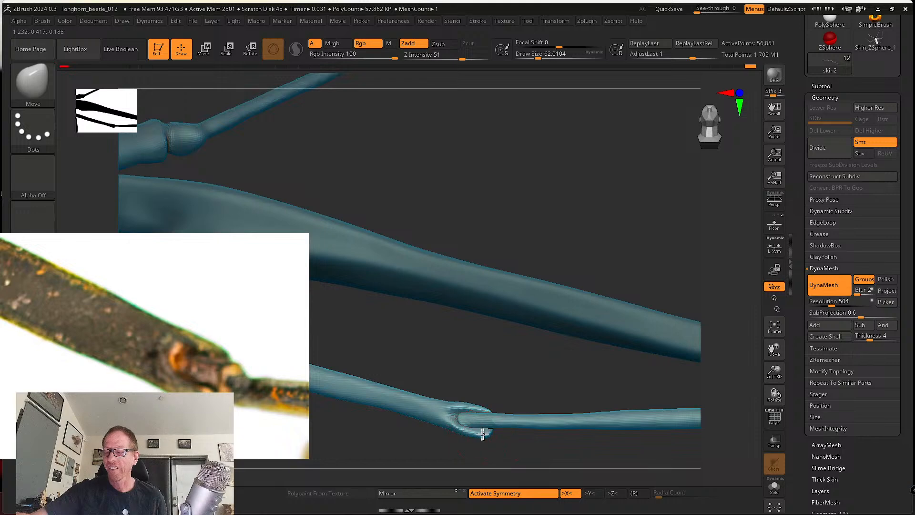
mouse_move(511, 383)
left_mouse_down()
mouse_move(500, 453)
mouse_move(484, 418)
mouse_move(593, 306)
mouse_move(491, 405)
mouse_move(567, 404)
mouse_move(607, 374)
mouse_move(523, 398)
mouse_move(545, 419)
mouse_move(515, 396)
left_mouse_up()
Smooth the thin shaft beyond the knee and swell its end inside the socket with the Inflat brush at a draw size of about 62.
key("b")
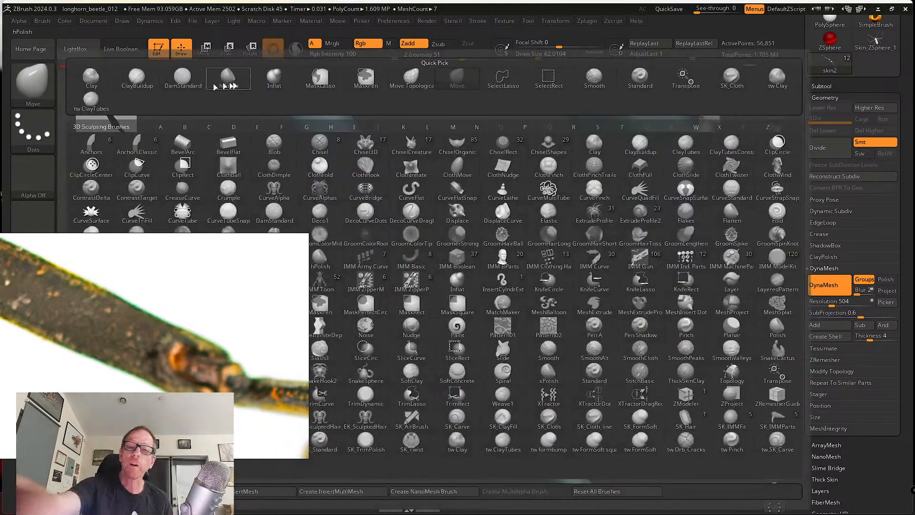
key("i")
key("n")
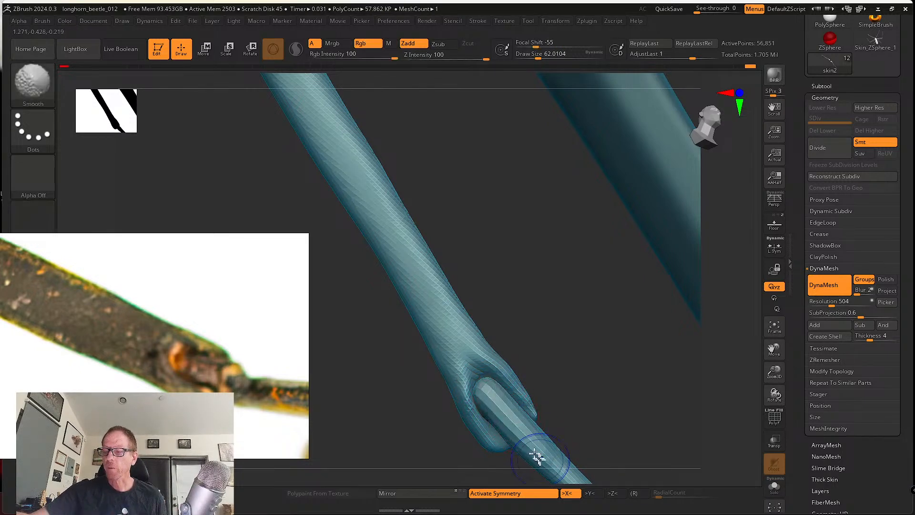
mouse_move(570, 433)
left_mouse_down()
mouse_move(539, 372)
mouse_move(486, 377)
left_mouse_up()
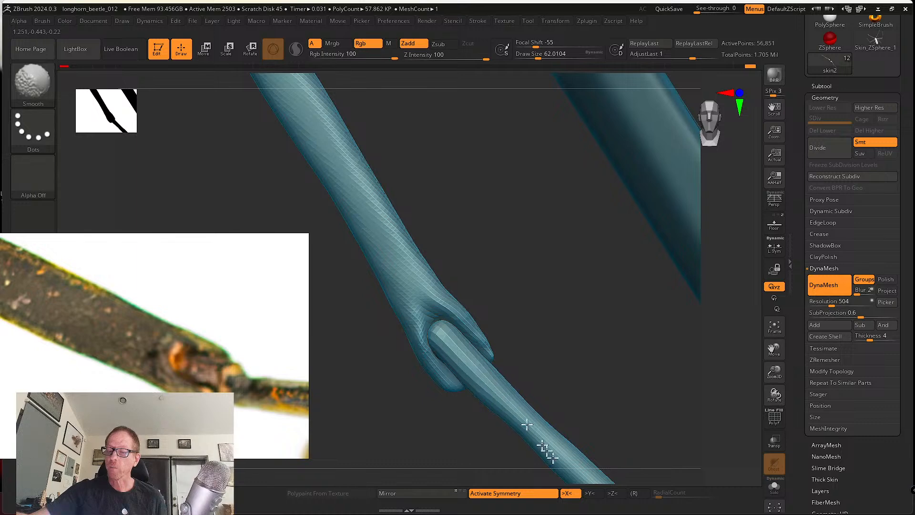
left_click_drag(445, 330, 451, 349)
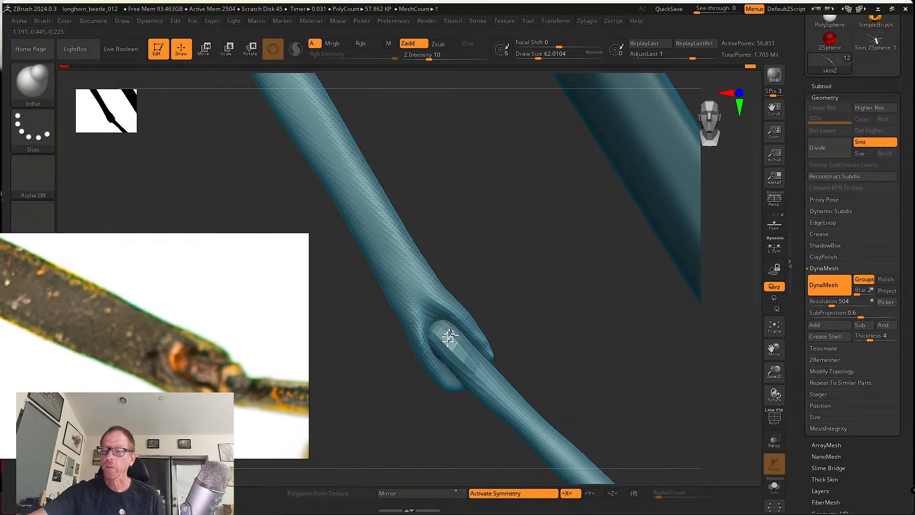
Remesh the leg with DynaMesh and smooth the thin shaft's swollen end where it sits in the knee socket.
left_click_drag(481, 386, 469, 359, "shift")
left_click_drag(527, 317, 545, 340, "ctrl")
mouse_move(453, 348)
left_mouse_down("shift")
mouse_move(476, 348)
mouse_move(439, 327)
mouse_move(466, 351)
mouse_move(453, 367)
left_mouse_up("shift")
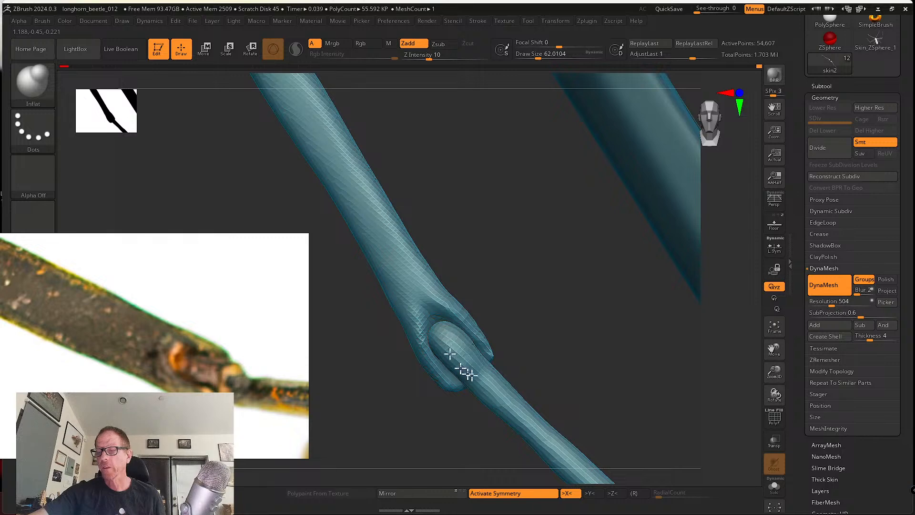
left_click_drag(510, 395, 452, 335, "shift")
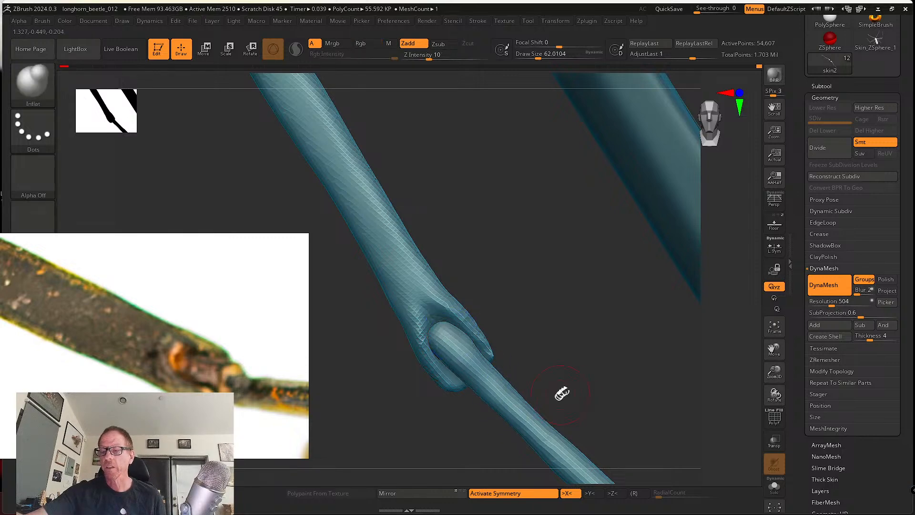
Inspect the reshaped middle leg against the whole beetle and move the reference photo off the canvas.
mouse_move(561, 392)
left_mouse_down("alt")
mouse_move(504, 325)
mouse_move(525, 333)
mouse_move(517, 326)
left_mouse_up("alt")
left_click_drag(465, 440, 534, 324)
left_click_drag(543, 396, 574, 264)
left_click_drag(571, 386, 525, 332)
left_click_drag(530, 373, 499, 296)
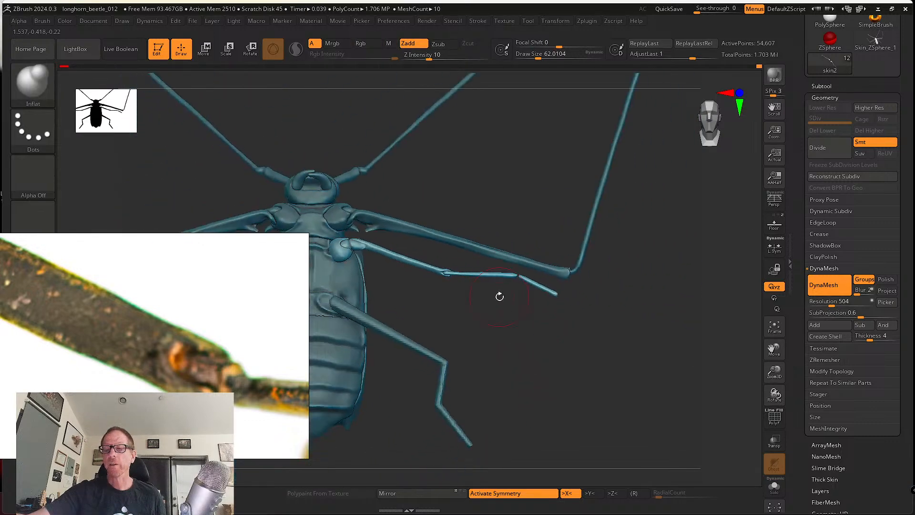
right_click_drag(278, 309, 5, 224)
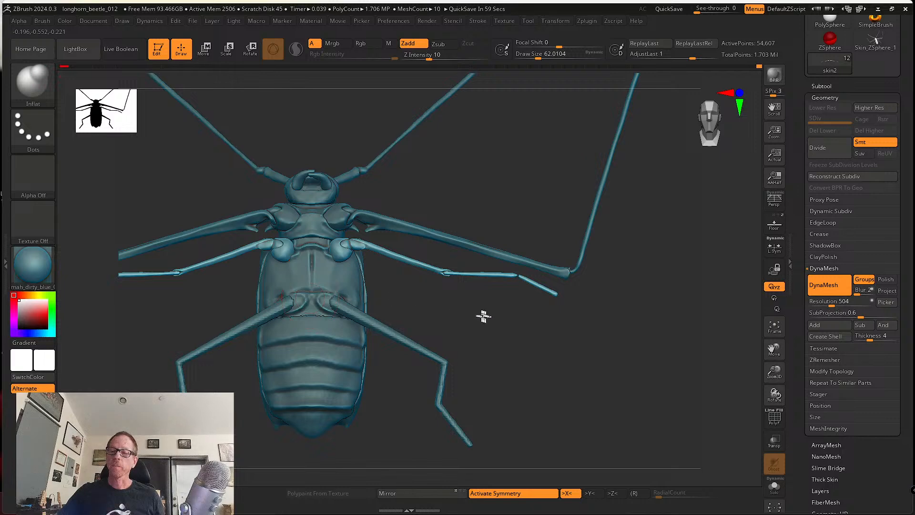
Frame the entire beetle and save the project as the next incremental version, longhorn_beetle_013.
mouse_move(483, 315)
left_mouse_down()
mouse_move(466, 318)
mouse_move(487, 330)
left_mouse_up()
left_click_drag(370, 316, 519, 394, "alt")
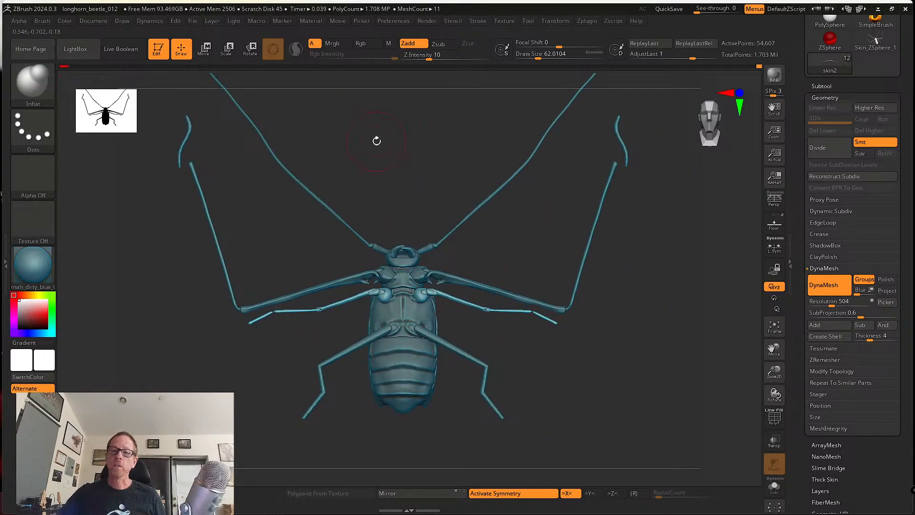
left_click(194, 22)
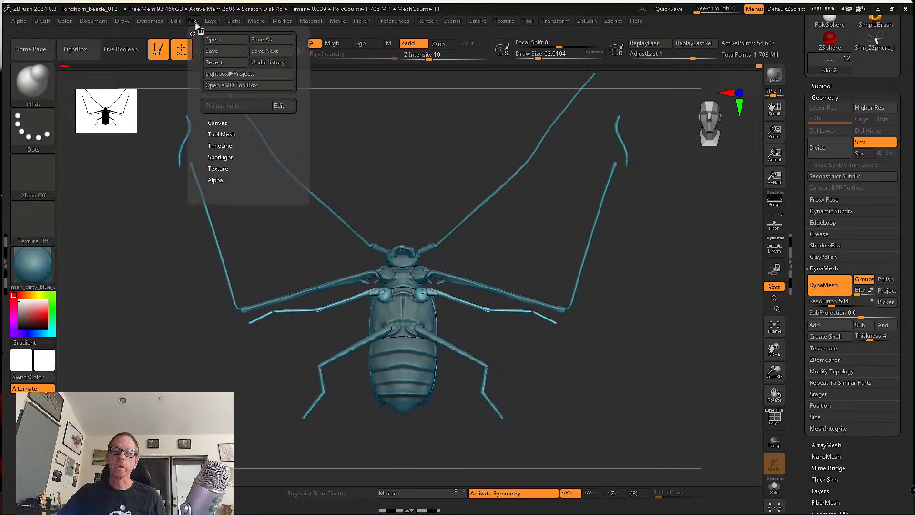
left_click(279, 53)
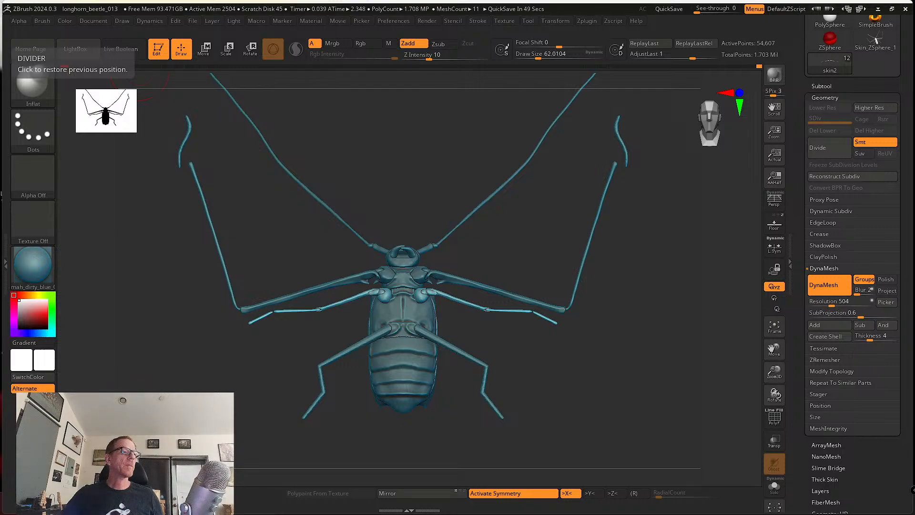
Switch to the Chrome window and open the account's own Bloopatone channel page on YouTube in a new tab.
key("super+d")
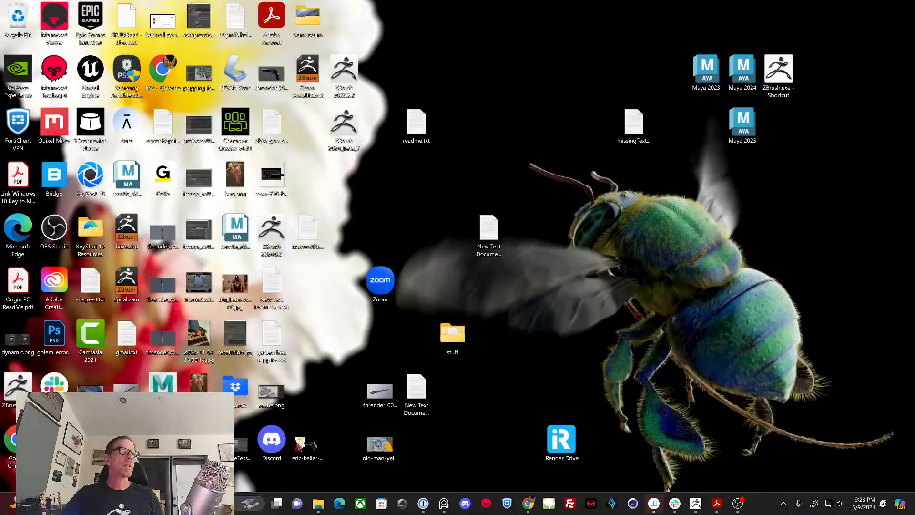
key("super+d")
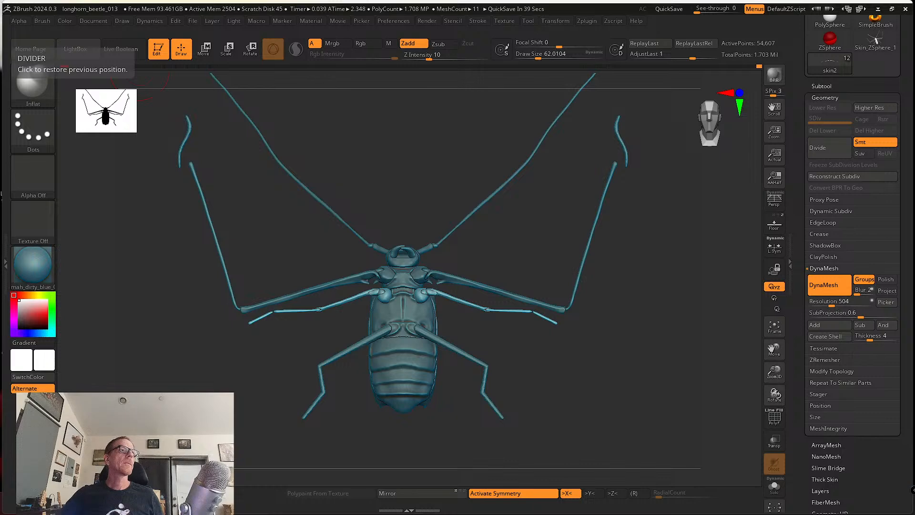
left_click_drag(0, 191, 684, 18)
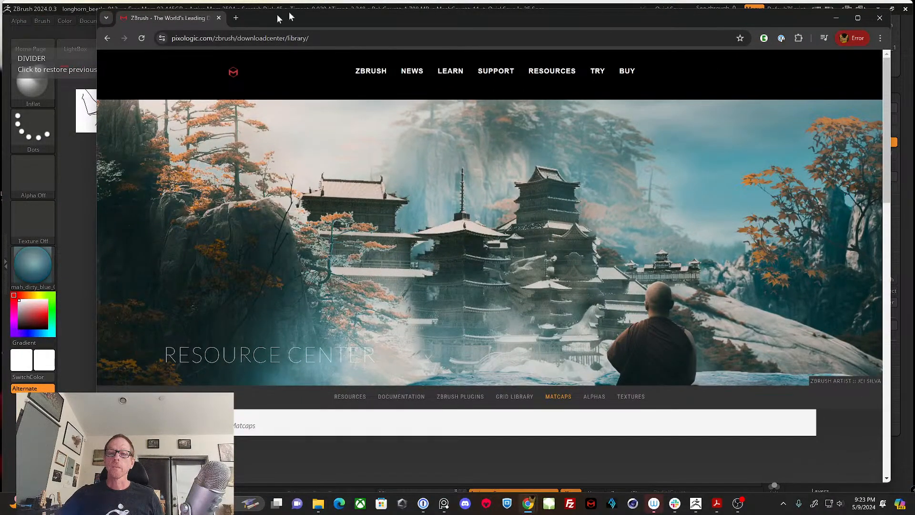
left_click(235, 19)
left_click(374, 260)
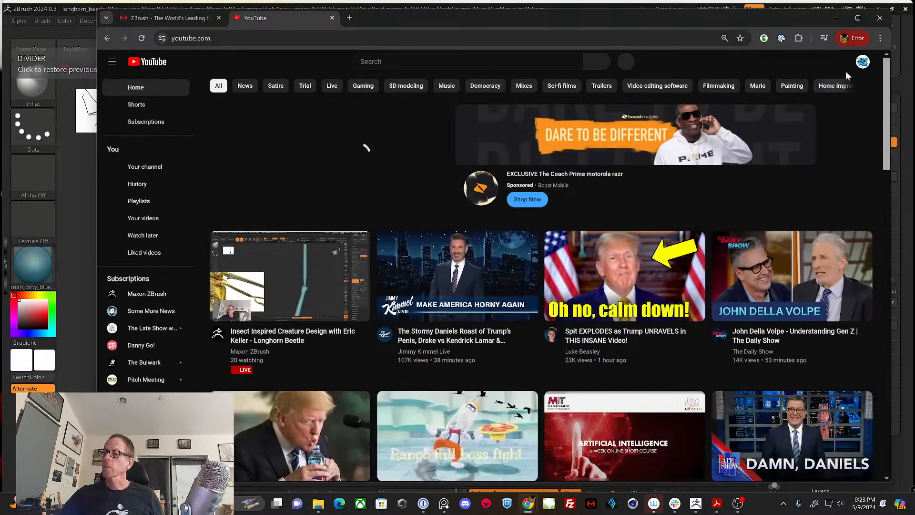
left_click(862, 62)
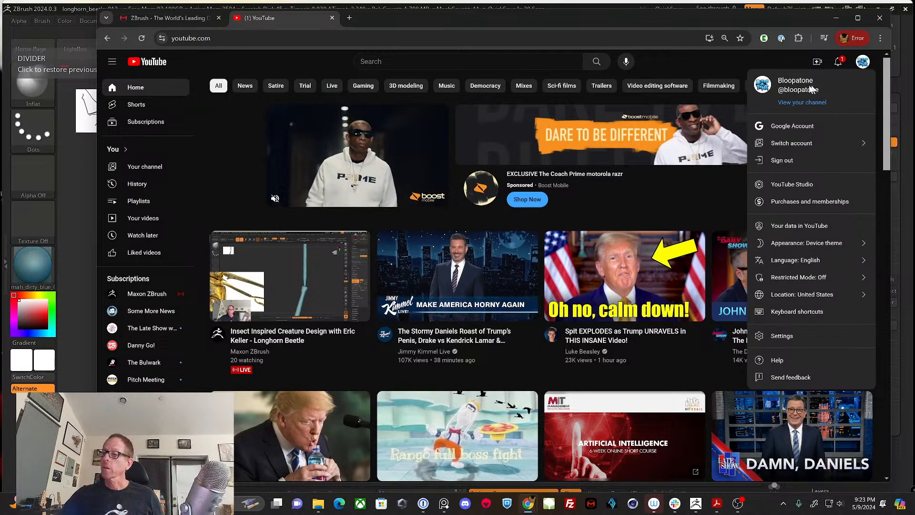
left_click(804, 102)
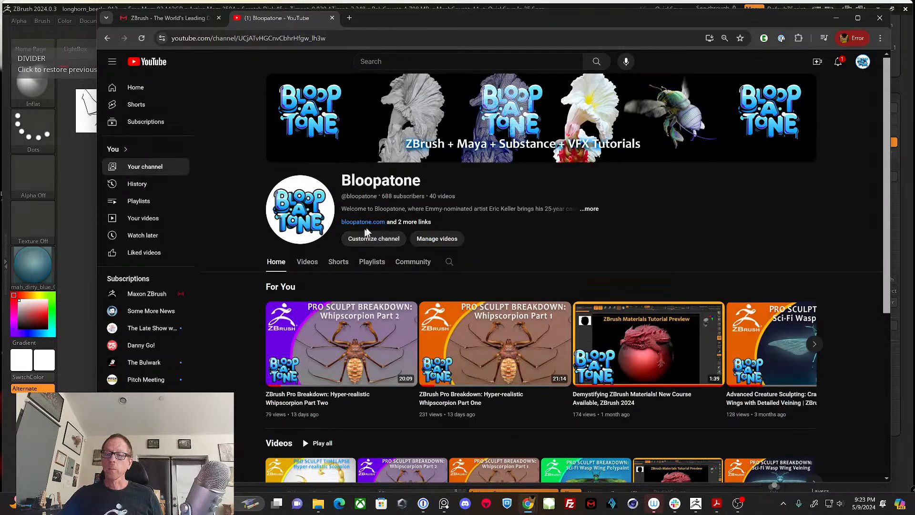
Look through the videos and shorts on the channel's home page, and minimize the browser to return to ZBrush.
scroll(365, 205, "down", 5)
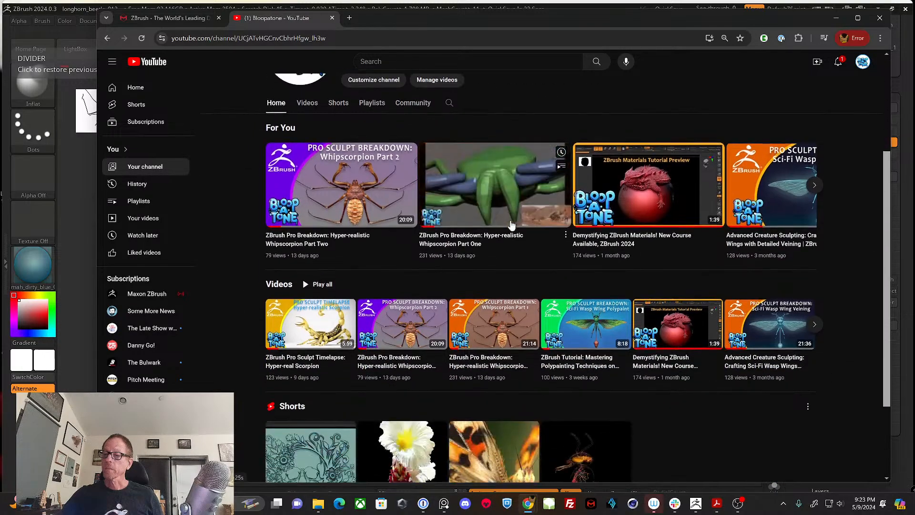
scroll(630, 306, "down", 1)
scroll(697, 315, "up", 2)
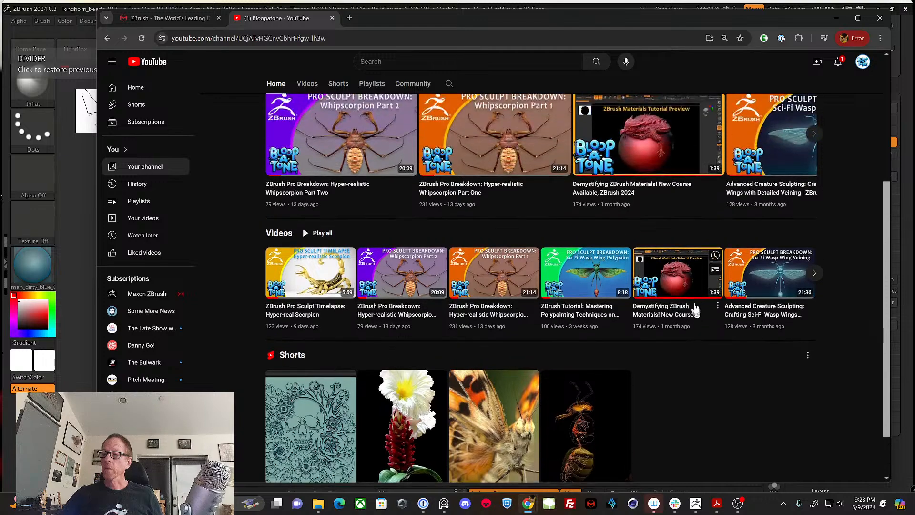
scroll(723, 281, "up", 4)
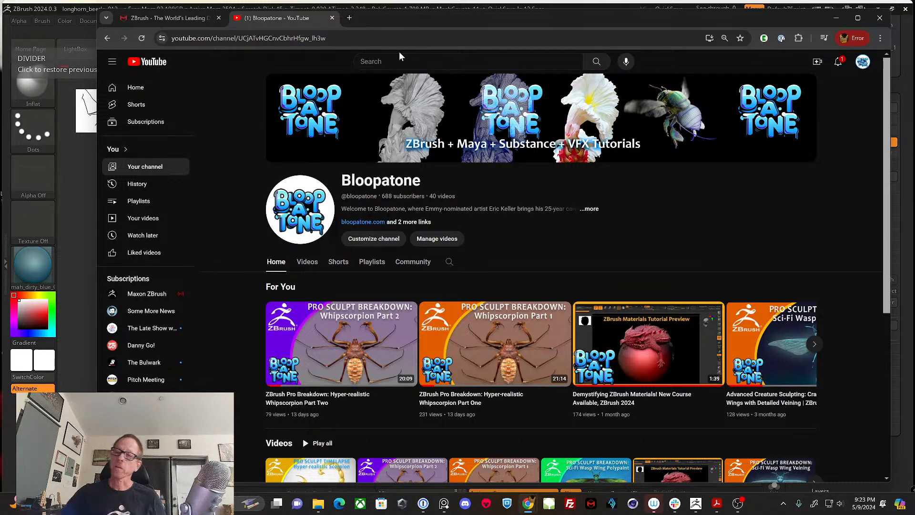
left_click_drag(438, 19, 403, 76)
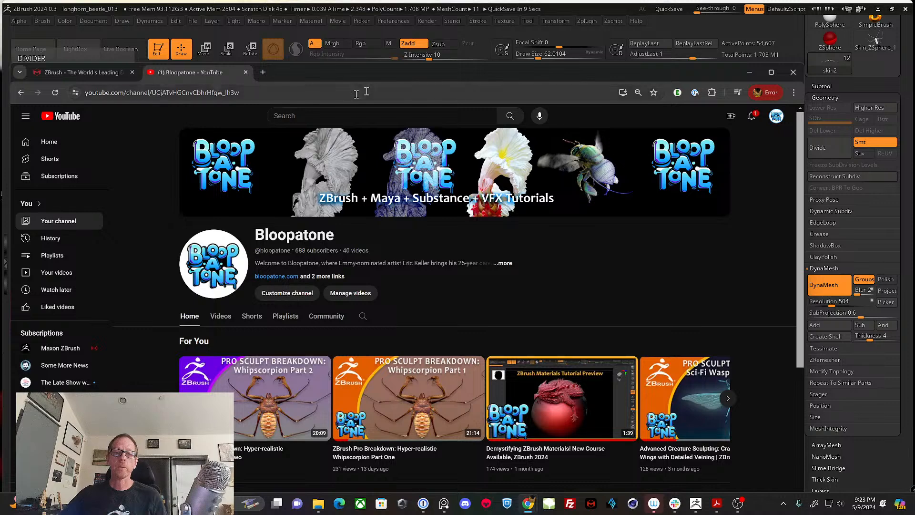
left_click(749, 75)
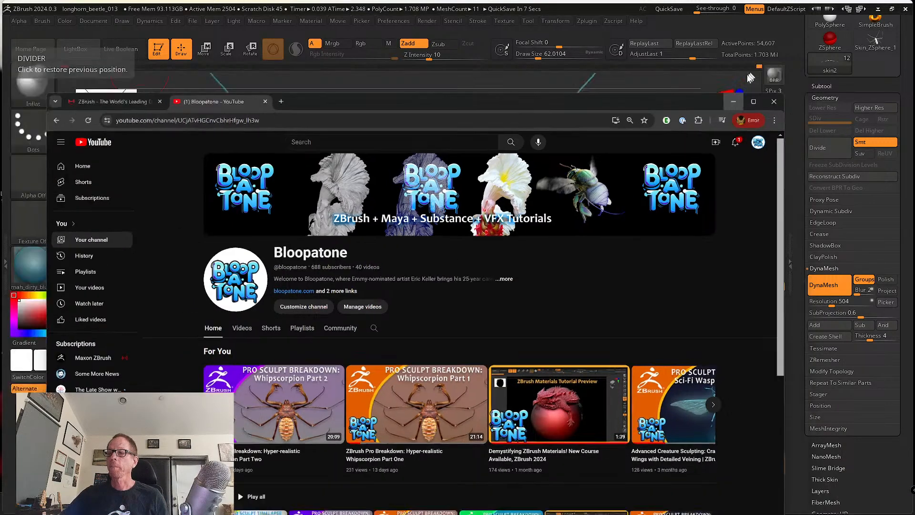